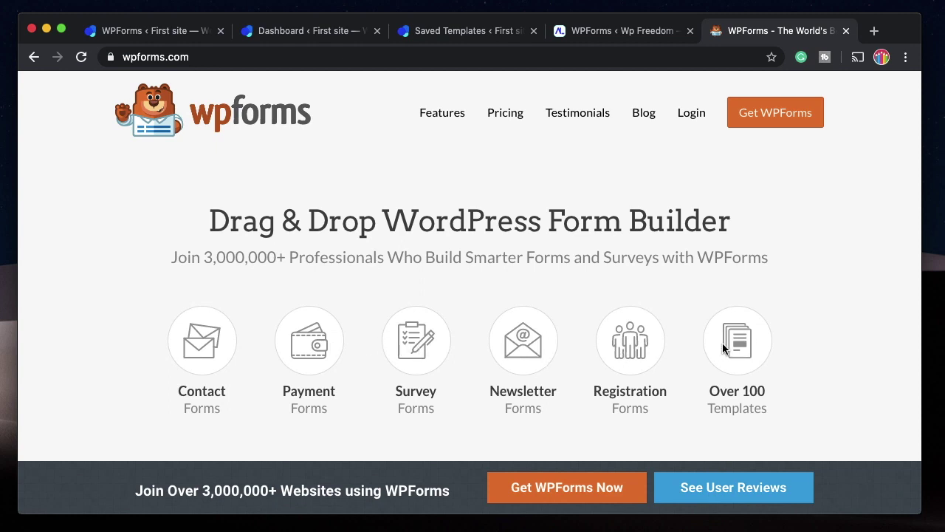
Browse the WPForms pricing plans, noting the Pro plan price, then close the pricing tab.
click(504, 112)
click(601, 33)
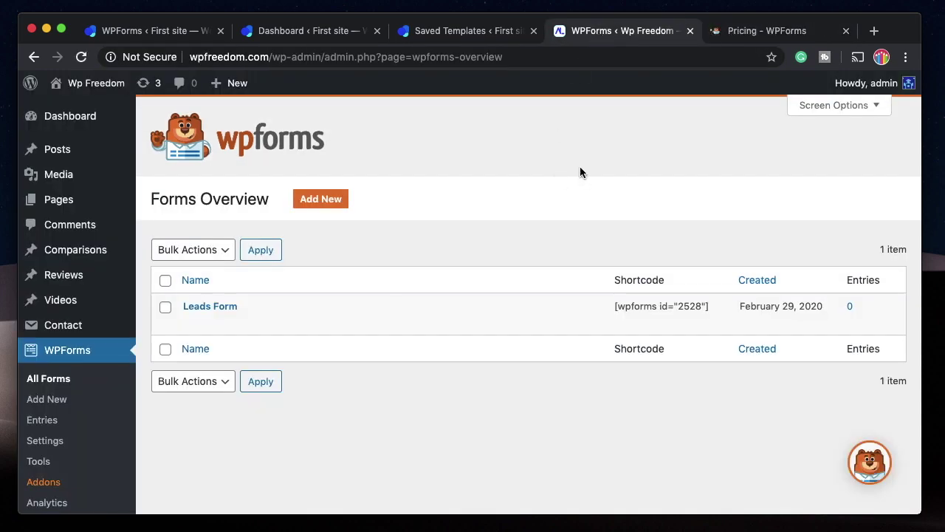
click(742, 31)
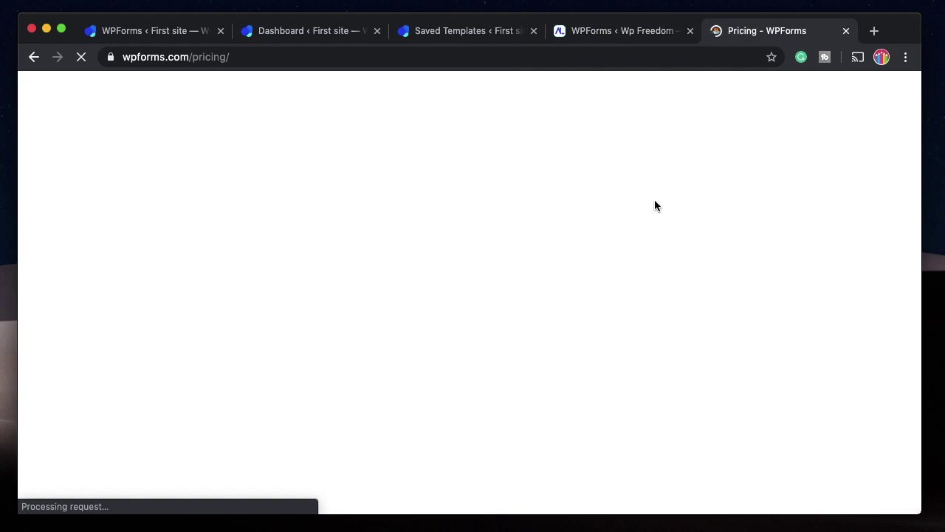
scroll(595, 333, down, 5)
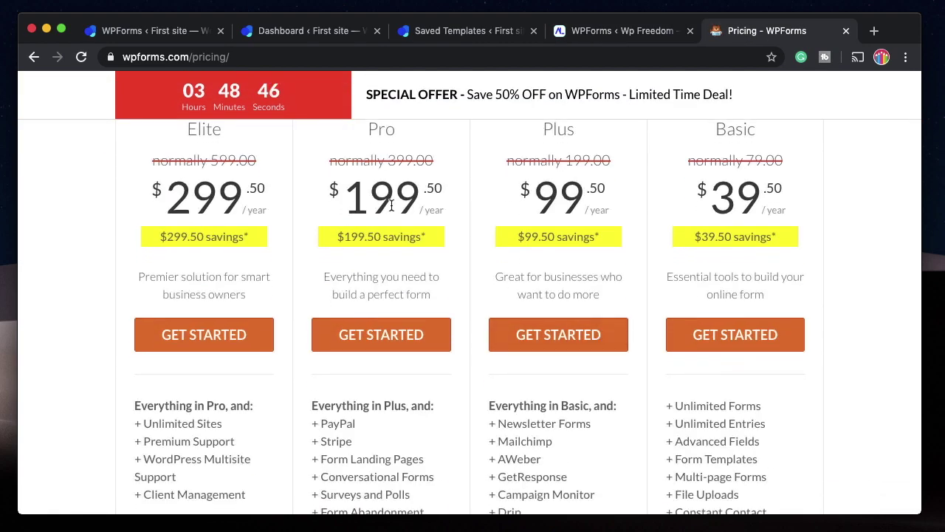
scroll(385, 280, down, 5)
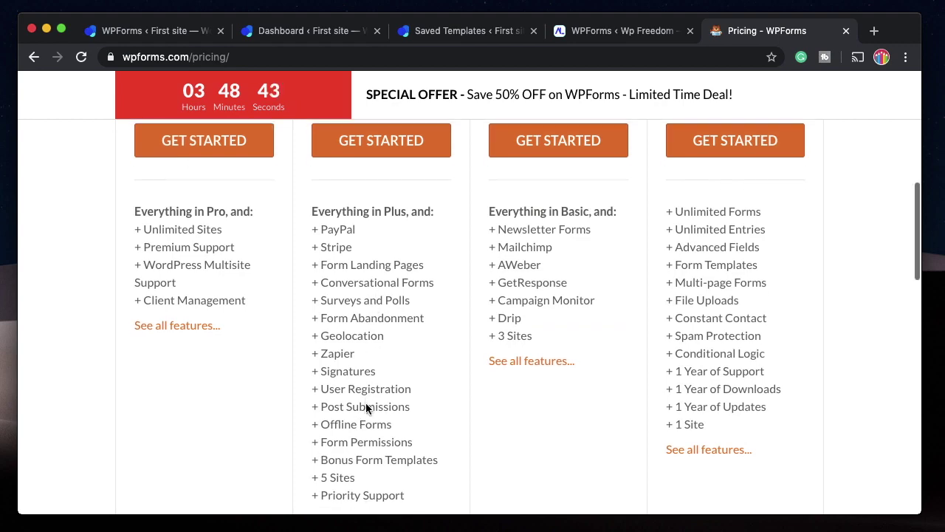
scroll(366, 409, down, 3)
scroll(365, 406, up, 10)
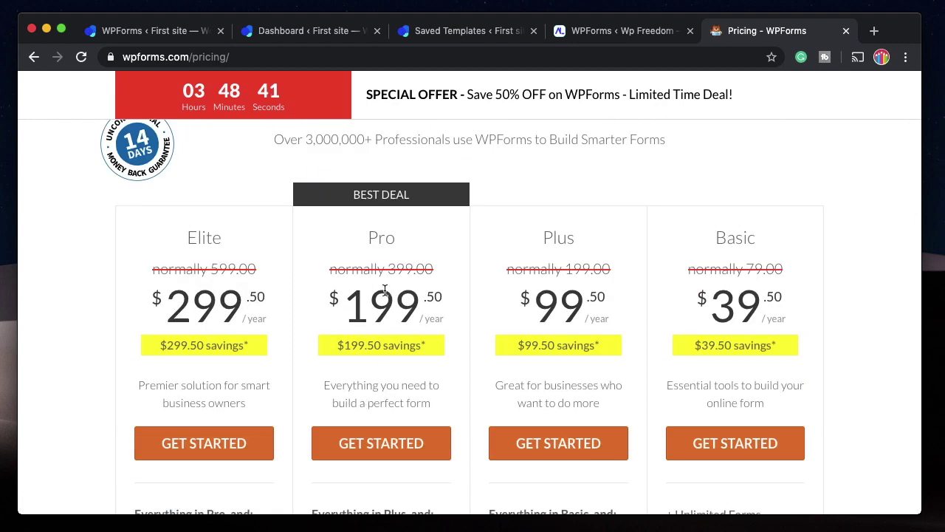
double_click(379, 316)
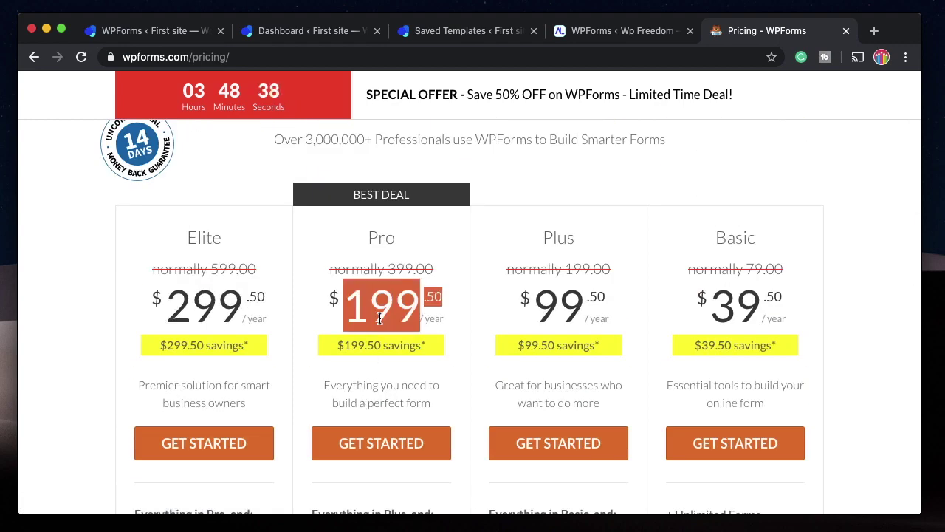
scroll(380, 318, down, 10)
mouse_move(643, 38)
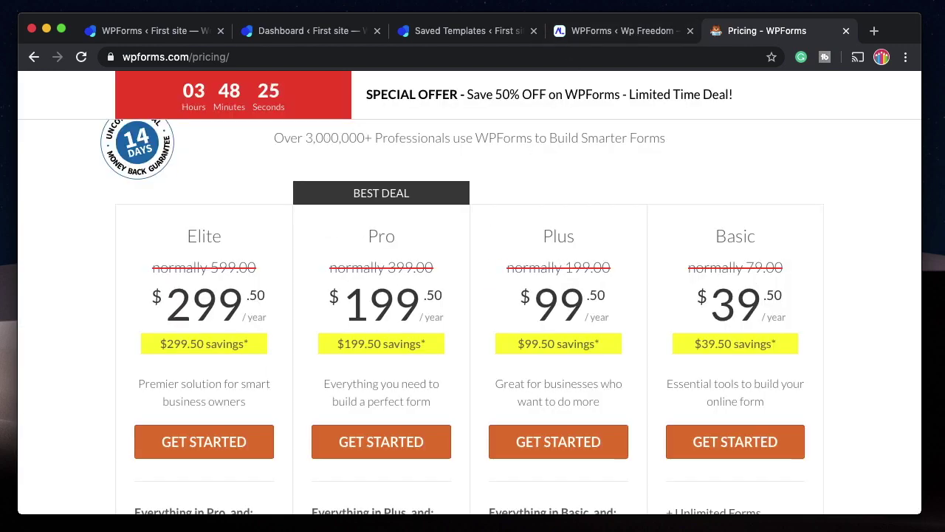
key(super+w)
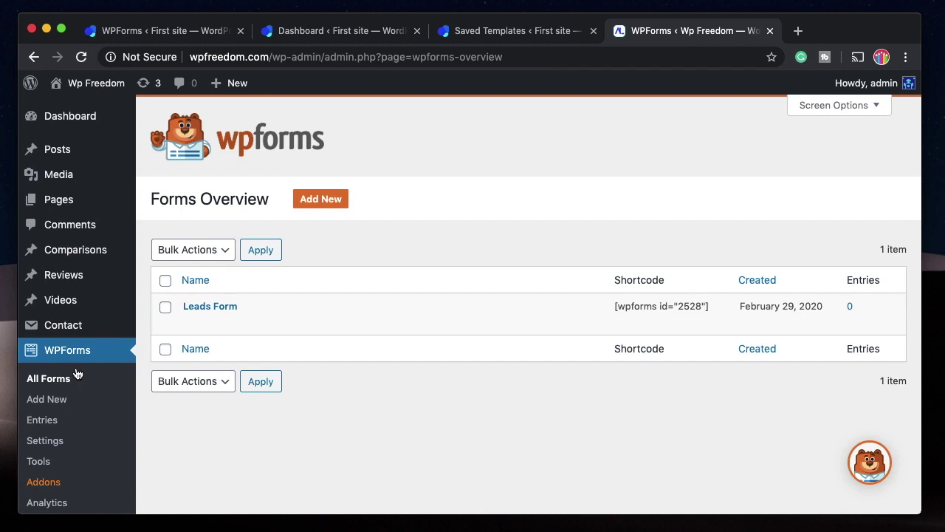
Open WPForms Settings from the sidebar and scroll to the General section.
scroll(72, 365, down, 1)
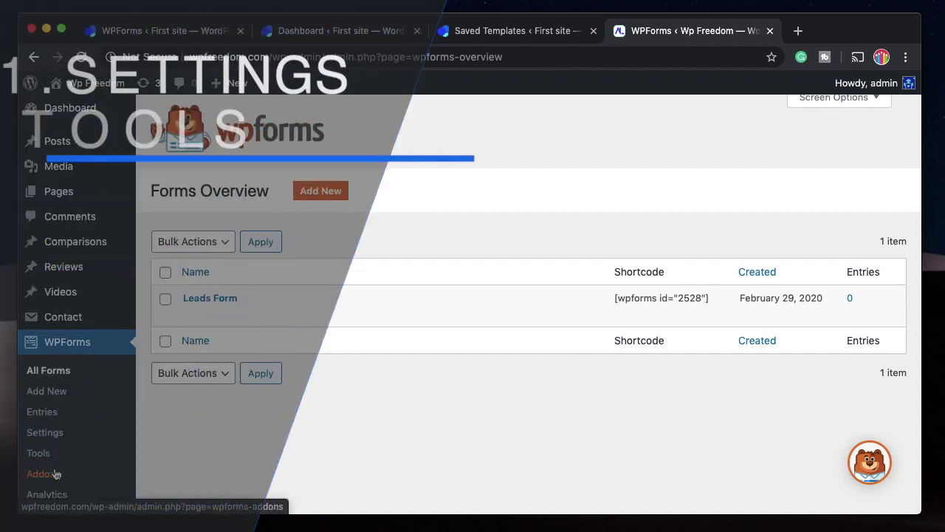
scroll(55, 474, down, 4)
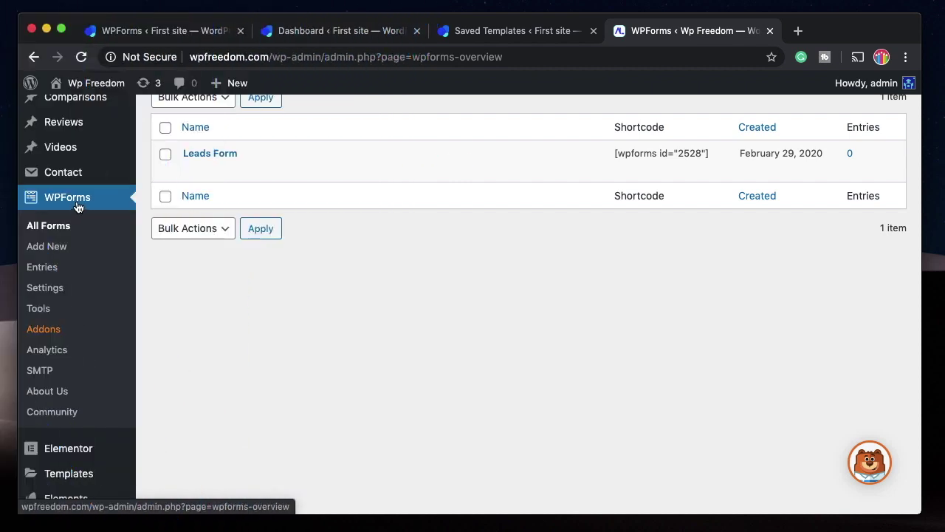
click(45, 288)
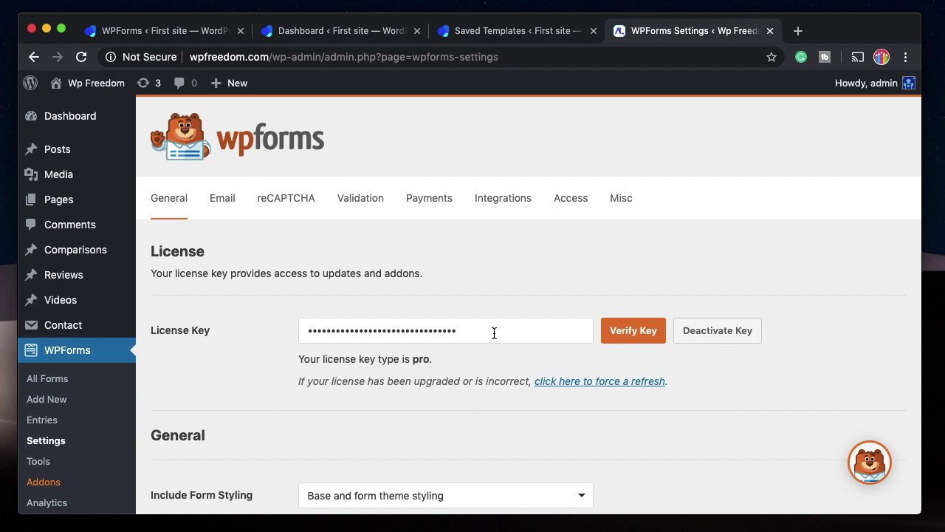
scroll(629, 241, down, 3)
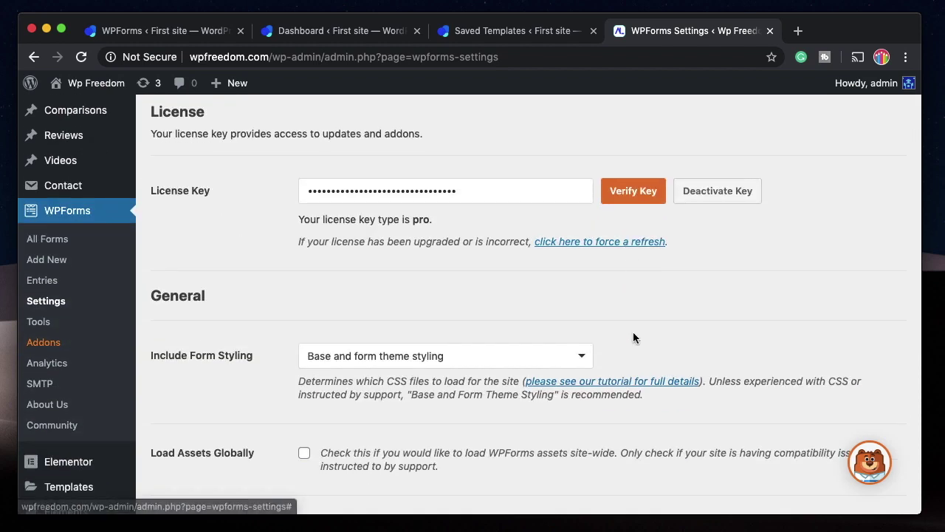
scroll(633, 335, down, 2)
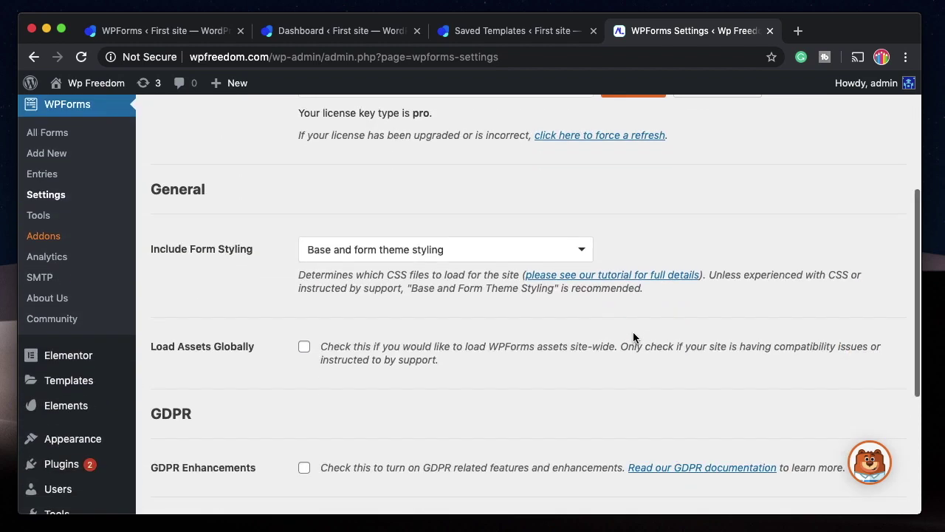
Check the Include Form Styling dropdown, leaving it at 'Base and form theme styling'.
click(385, 255)
click(384, 254)
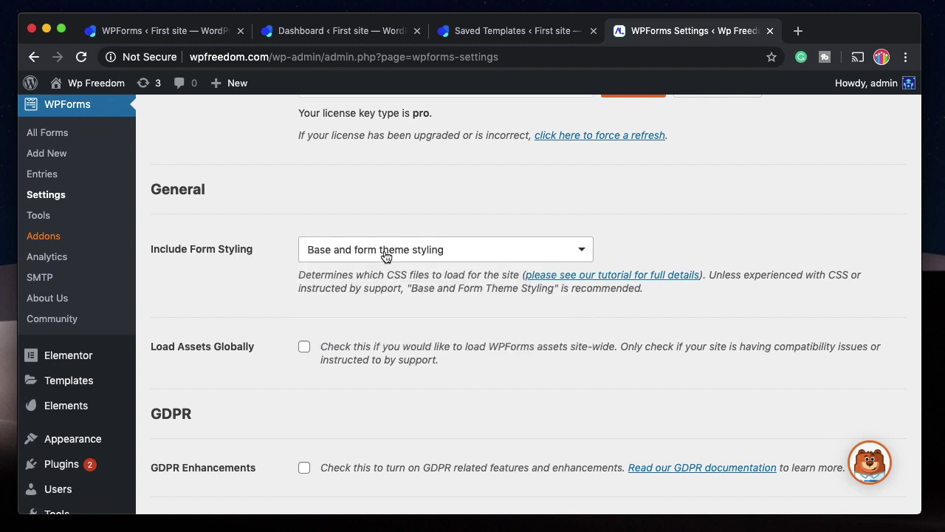
click(385, 255)
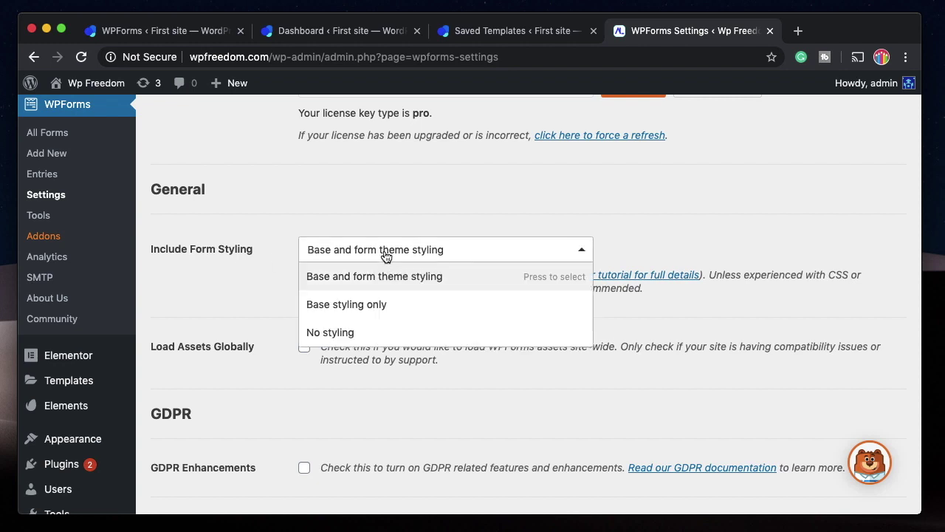
click(429, 254)
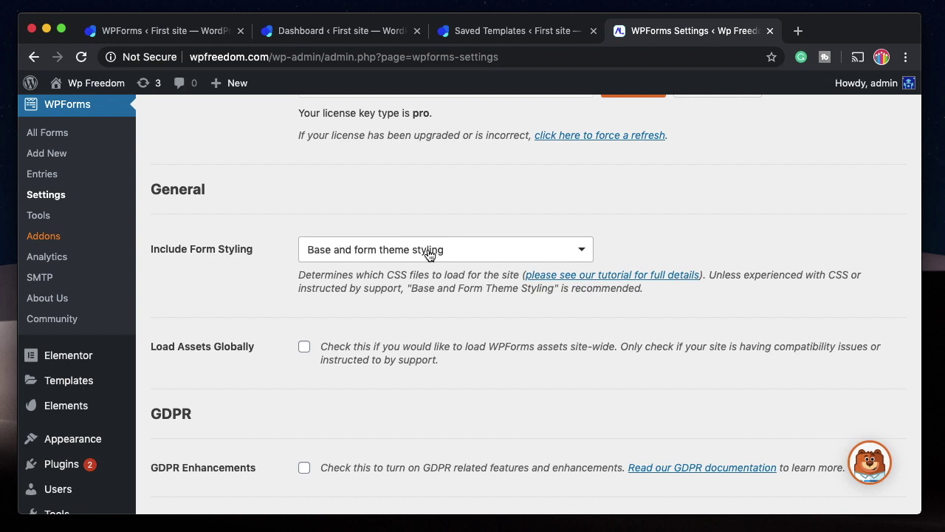
click(429, 251)
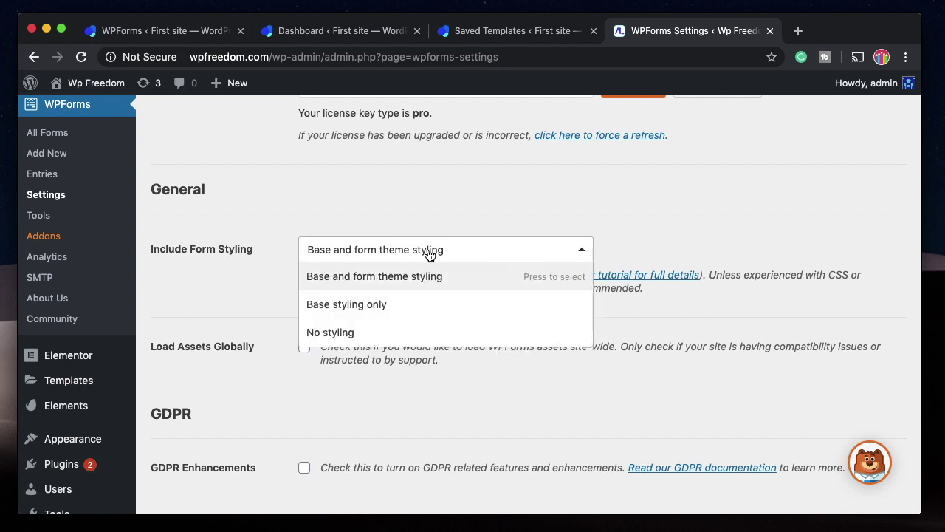
click(457, 254)
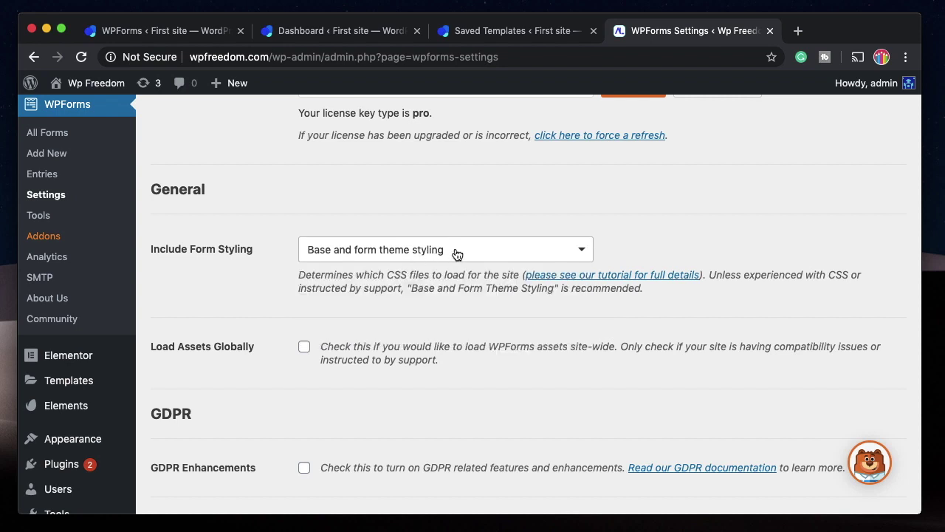
scroll(462, 293, down, 2)
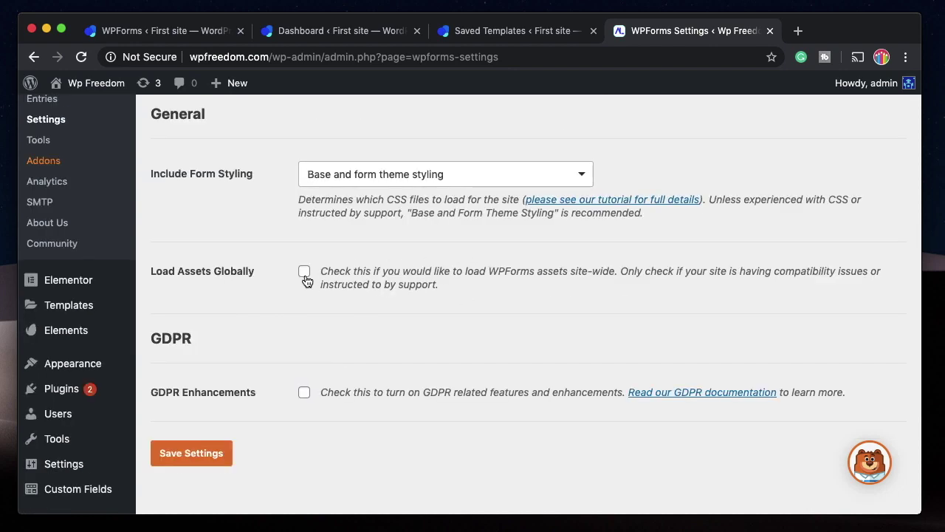
Enable GDPR Enhancements, Disable User Cookies and Disable User Details.
scroll(349, 396, down, 3)
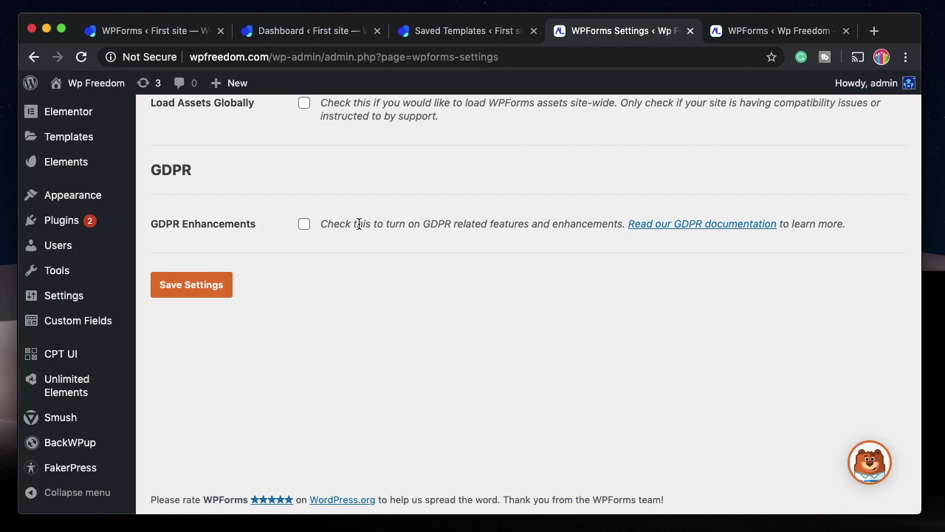
click(305, 225)
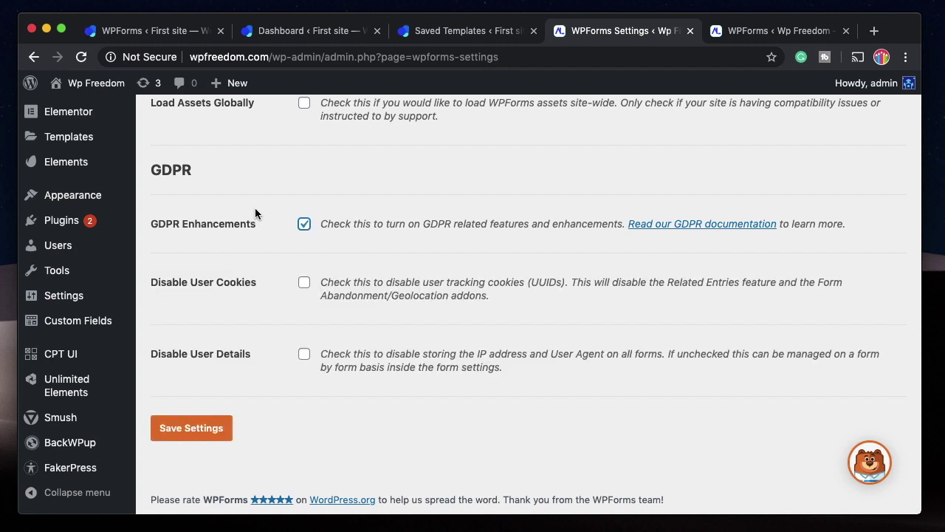
click(303, 286)
click(307, 358)
Read the user cookies and user details descriptions, highlighting terms like Abandonment and Geolocation.
triple_click(692, 283)
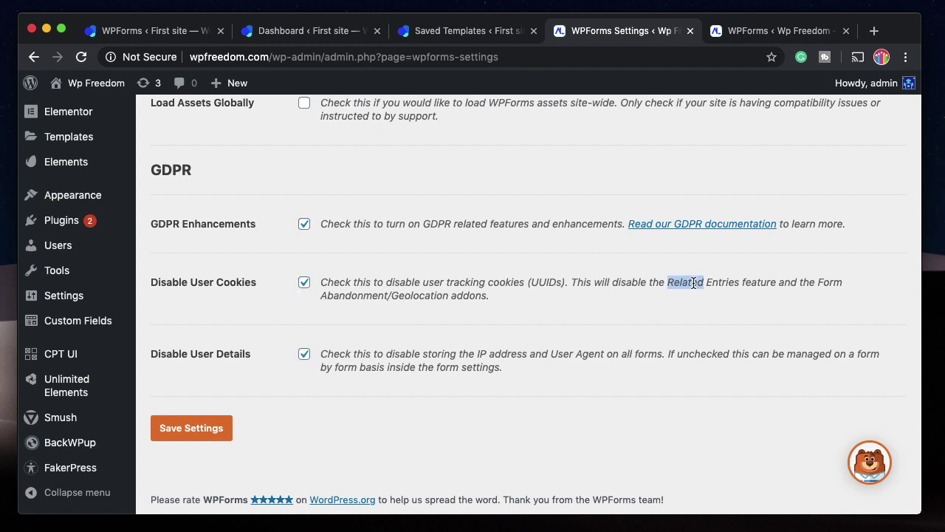
double_click(365, 297)
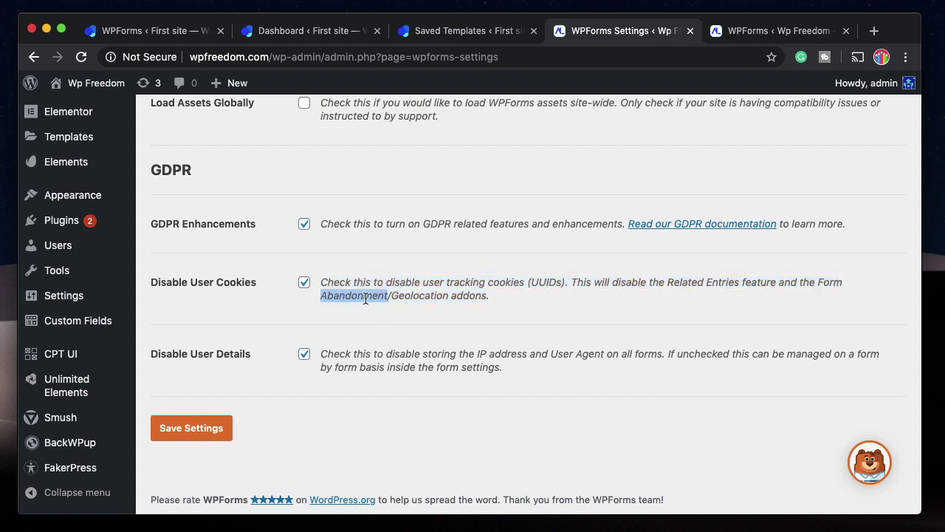
double_click(366, 298)
double_click(421, 296)
triple_click(425, 295)
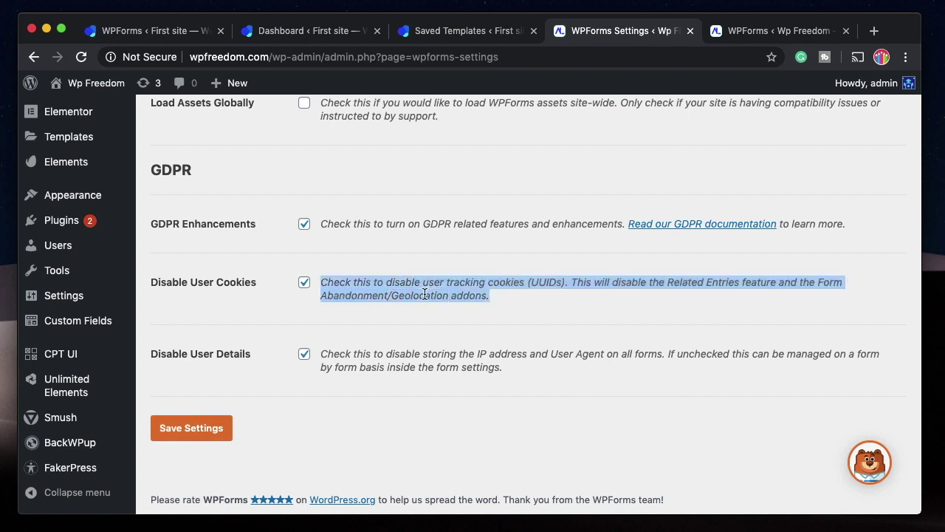
double_click(425, 293)
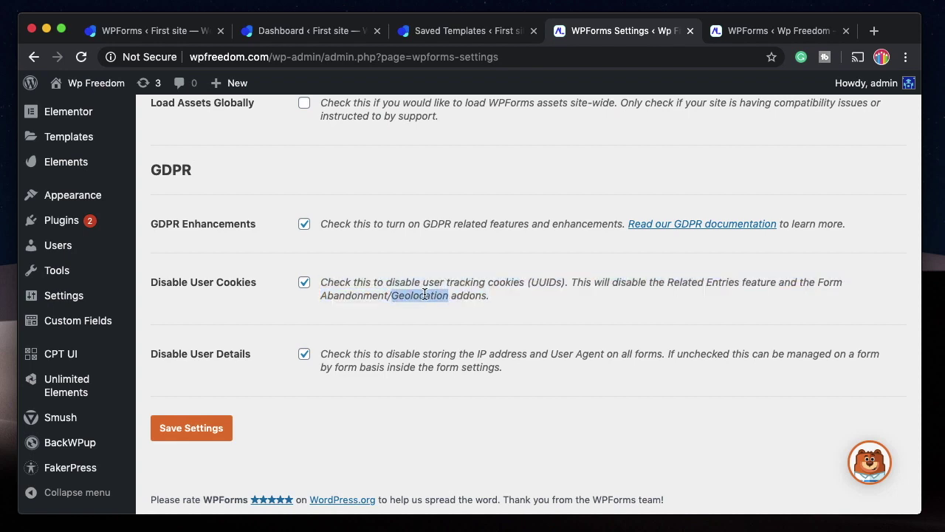
triple_click(425, 295)
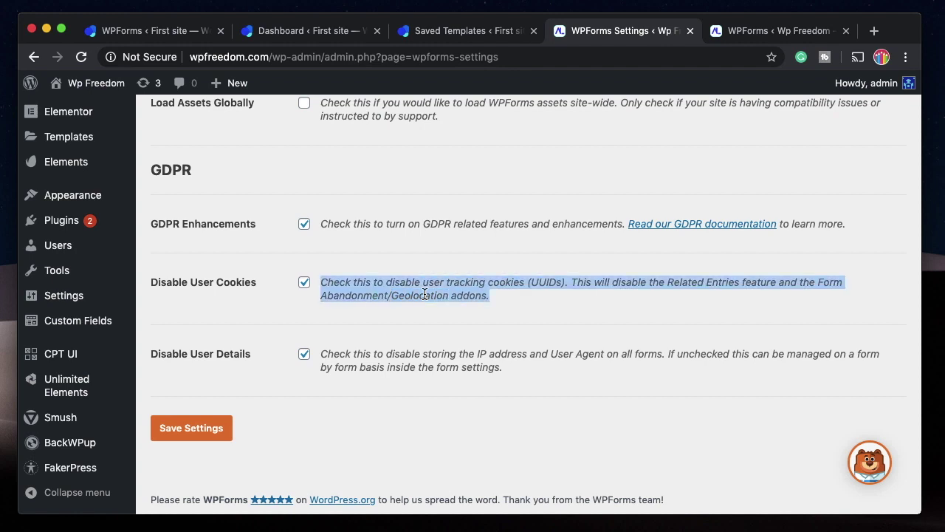
triple_click(425, 295)
double_click(410, 367)
triple_click(409, 367)
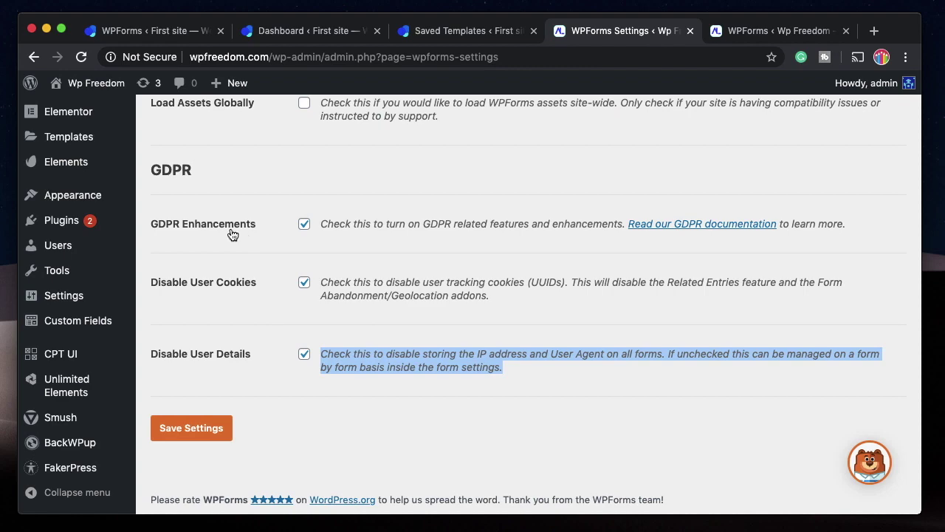
Save the GDPR settings and return to the forms overview.
click(219, 438)
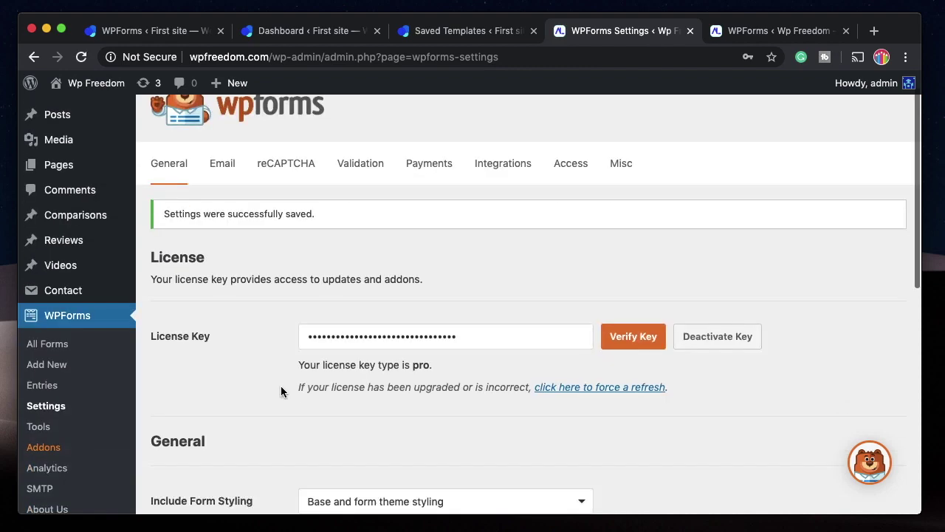
scroll(281, 392, down, 1)
click(767, 30)
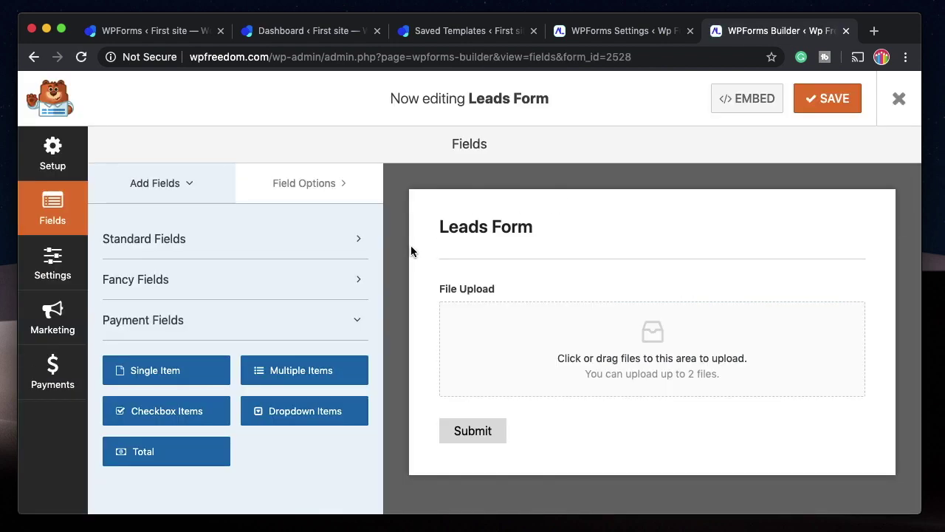
Drag a GDPR Agreement field onto the Leads Form below File Upload.
click(271, 250)
scroll(321, 374, down, 2)
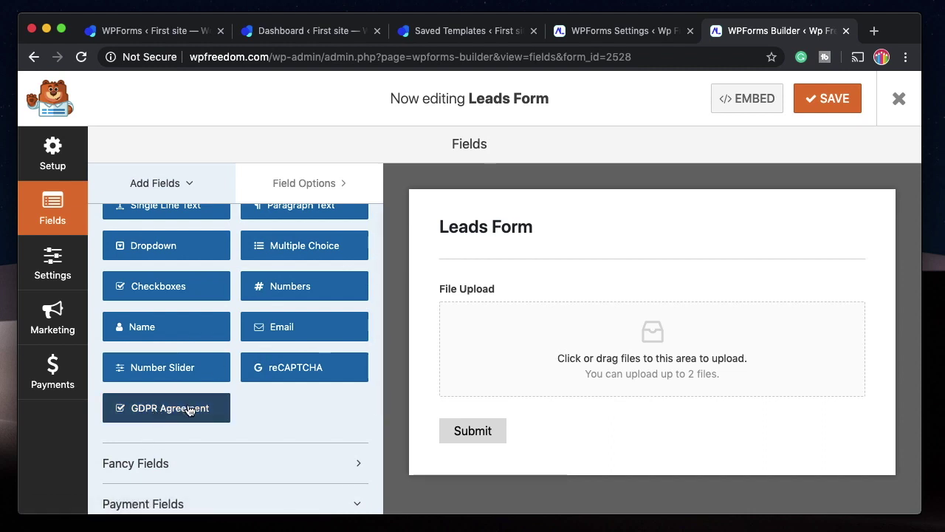
drag(189, 410, 488, 403)
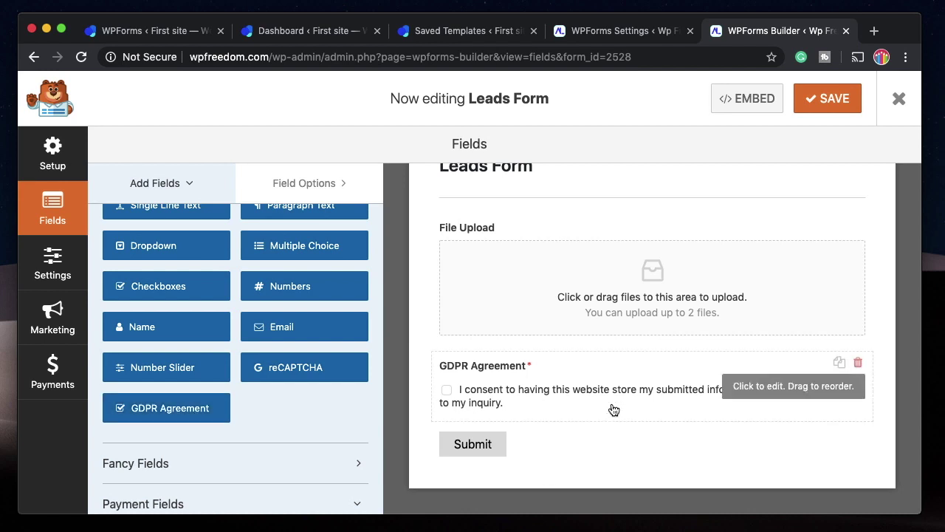
click(641, 32)
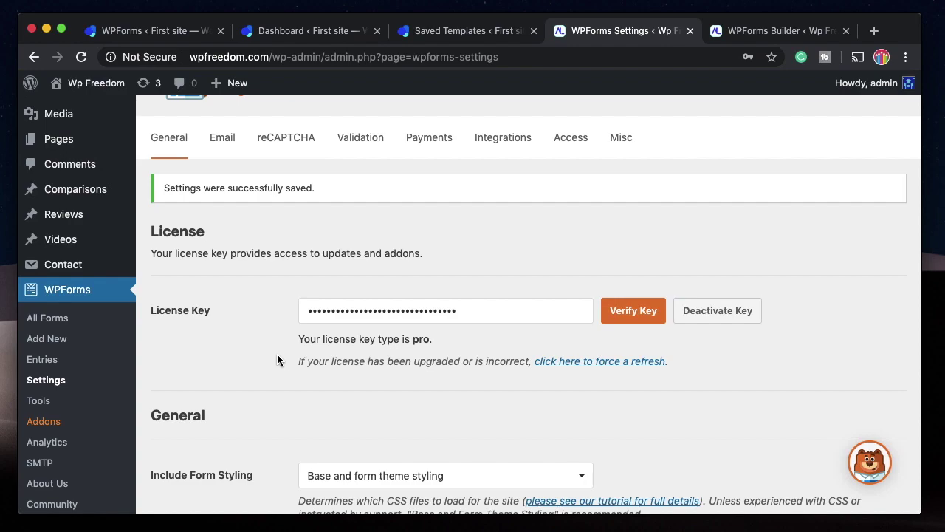
Toggle GDPR Enhancements and save the general settings.
scroll(251, 432, down, 5)
scroll(242, 319, up, 6)
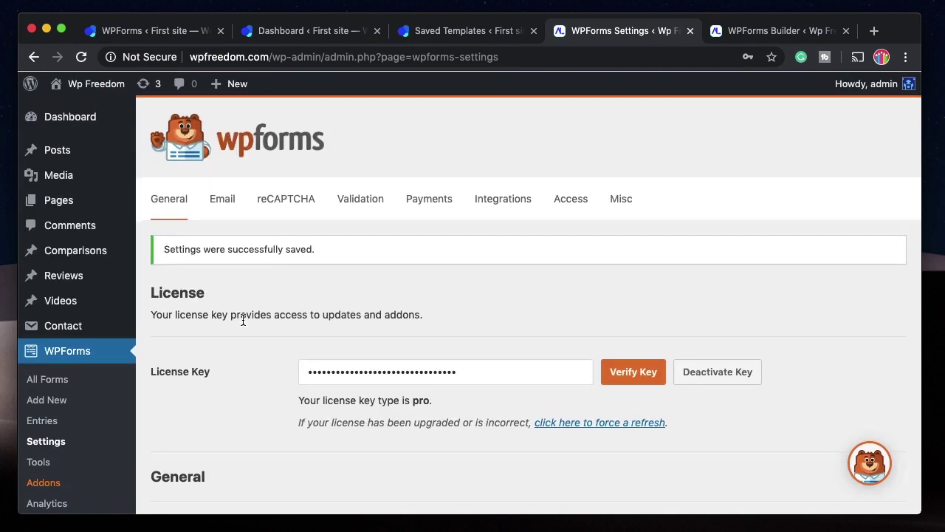
scroll(244, 324, down, 6)
click(305, 270)
click(191, 330)
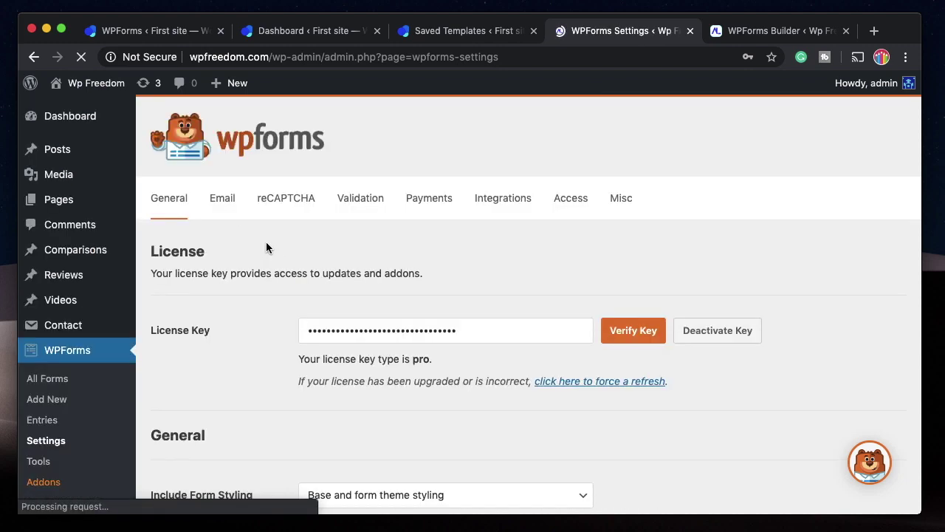
Review the Email settings: HTML Template, header image and #e9eaec background color.
click(227, 200)
scroll(366, 254, down, 3)
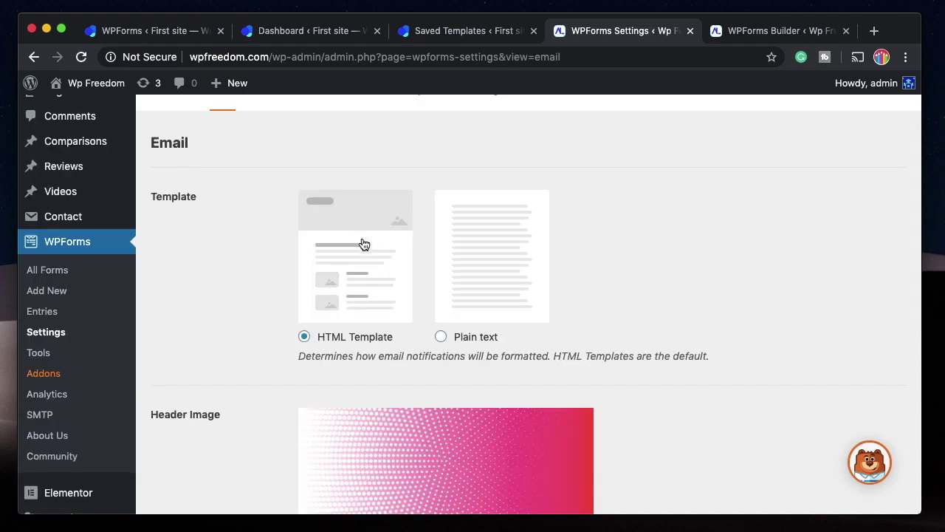
scroll(362, 269, down, 1)
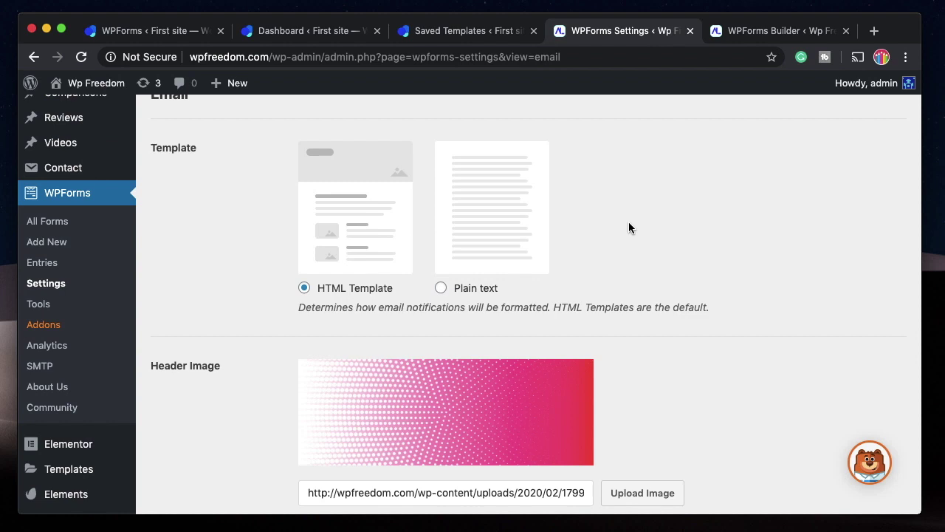
scroll(379, 296, down, 2)
scroll(454, 317, down, 4)
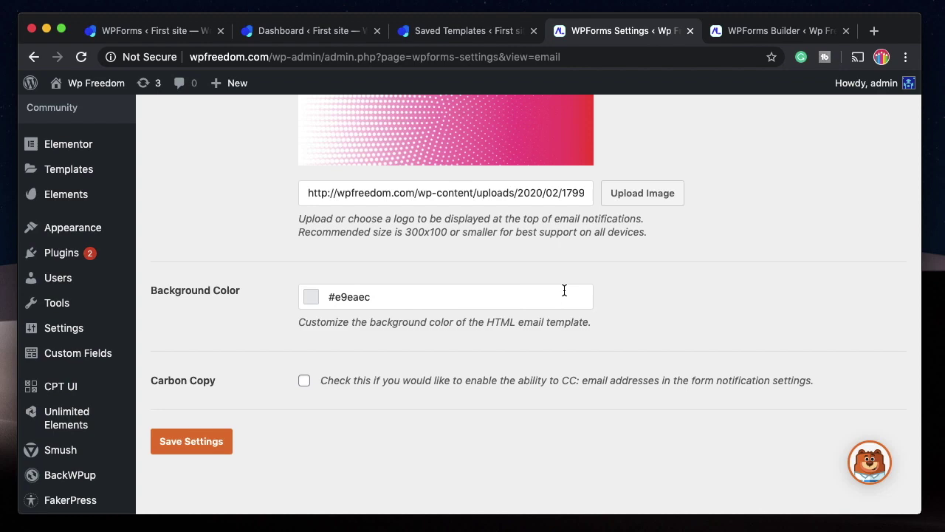
scroll(564, 291, up, 4)
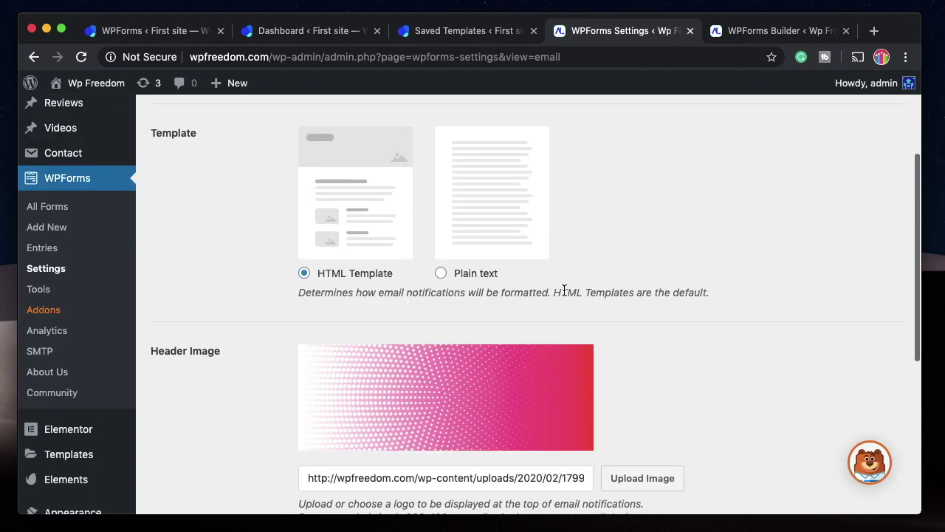
scroll(502, 347, down, 4)
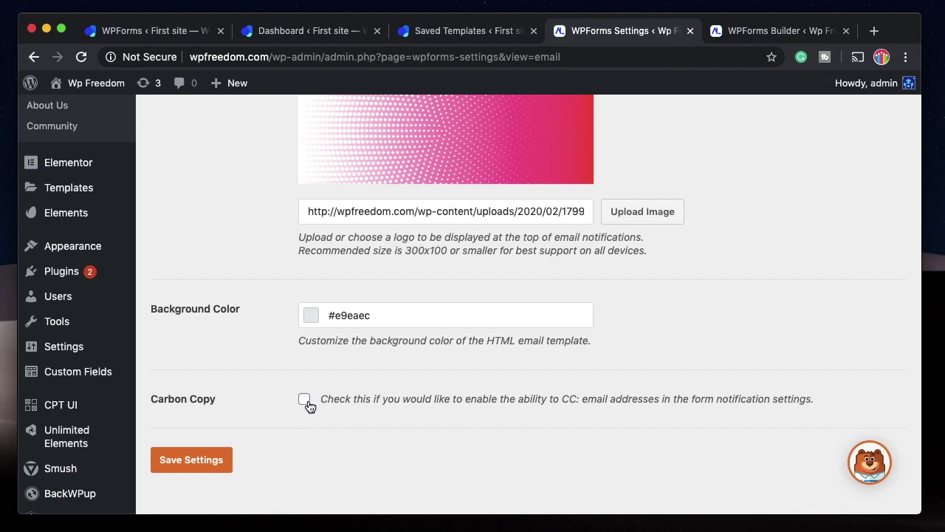
scroll(309, 406, up, 10)
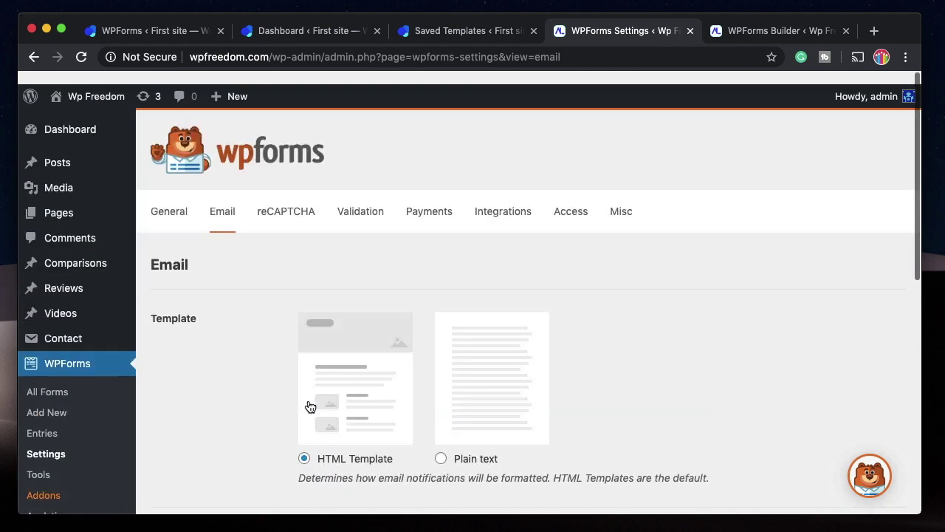
Open the reCAPTCHA settings with empty key fields, then bring Google's reCAPTCHA admin window forward.
click(286, 198)
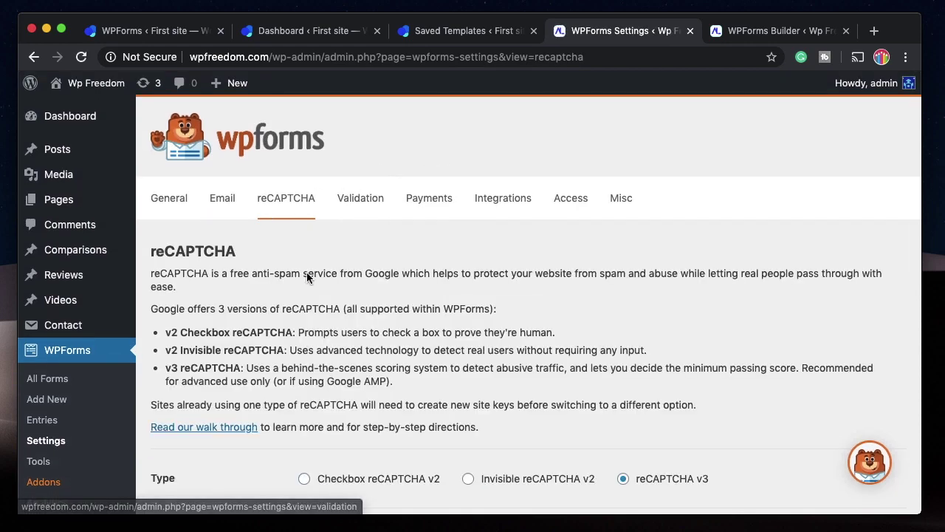
scroll(306, 281, down, 5)
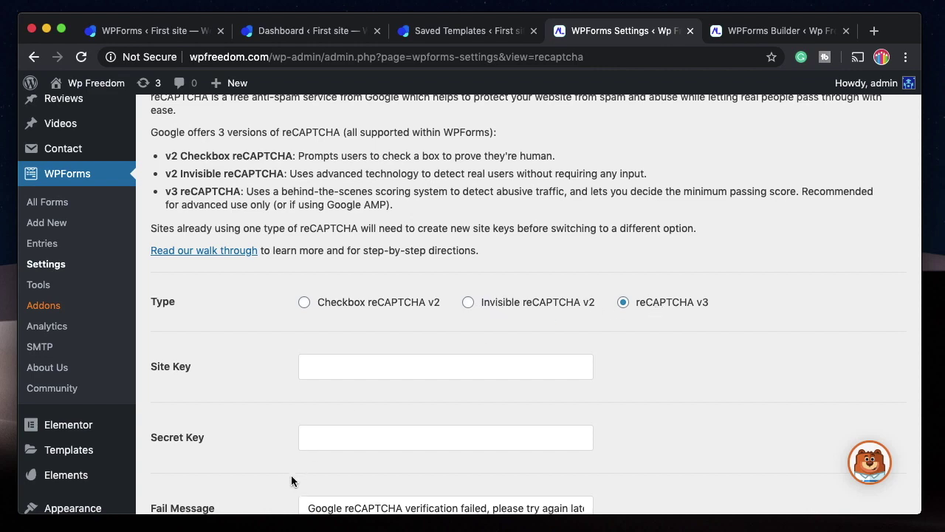
click(296, 523)
drag(715, 2, 734, 44)
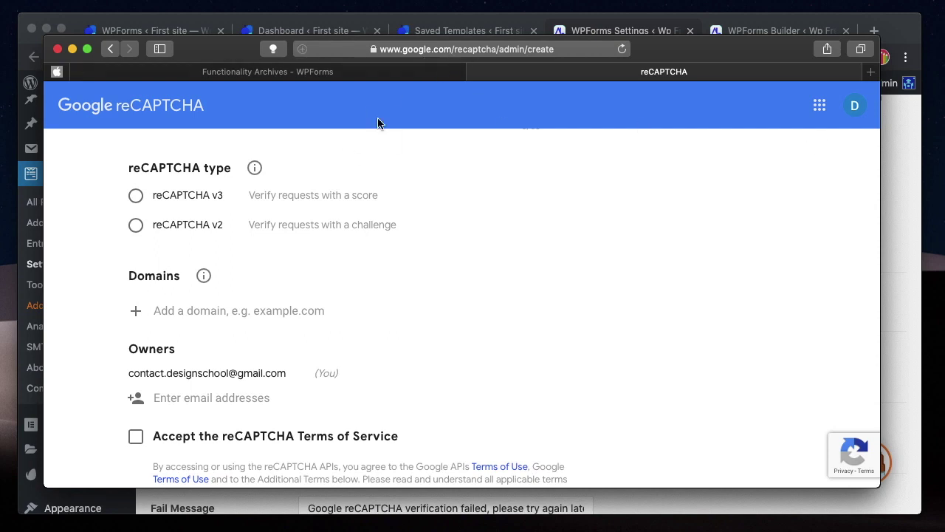
Register a reCAPTCHA v3 site 'Wp Freedom Site' for wpfreedom.com, accepting the terms.
click(136, 195)
scroll(392, 222, up, 2)
click(253, 243)
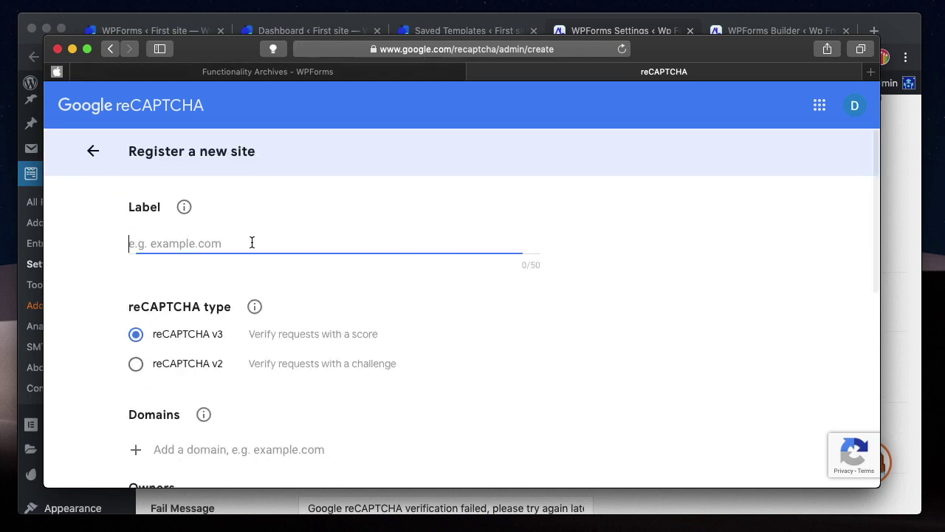
text(Wp)
scroll(213, 263, down, 3)
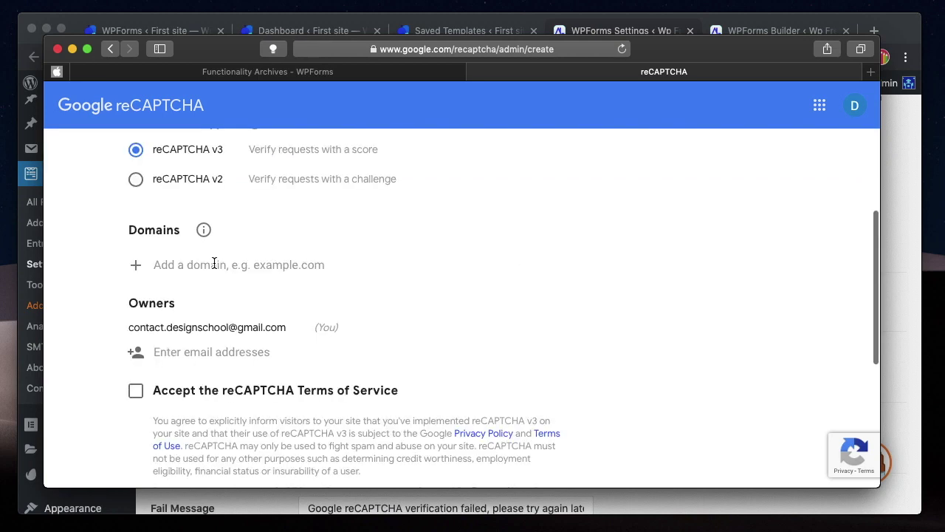
click(214, 264)
text(wpfreedom)
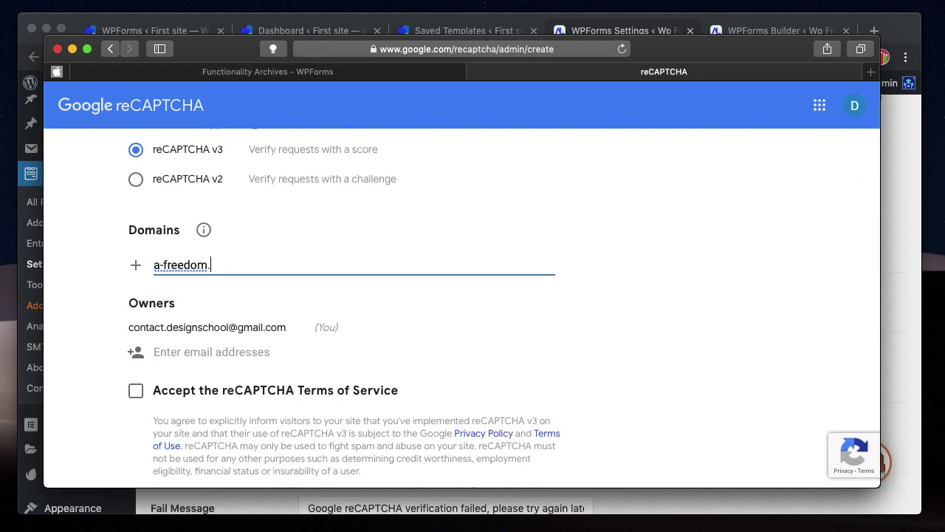
text(.com)
key(BackSpace)
key(BackSpace)
text(wp)
scroll(212, 327, down, 2)
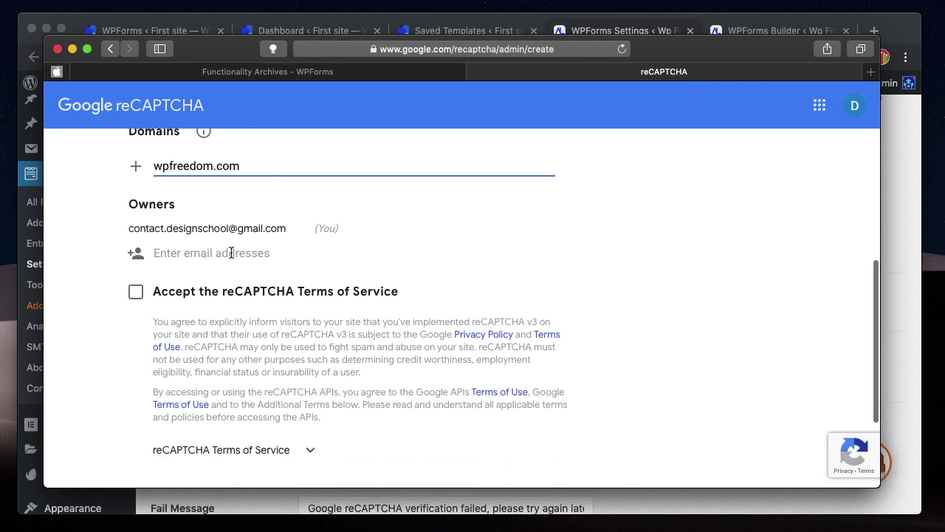
click(136, 292)
scroll(333, 314, down, 3)
click(251, 455)
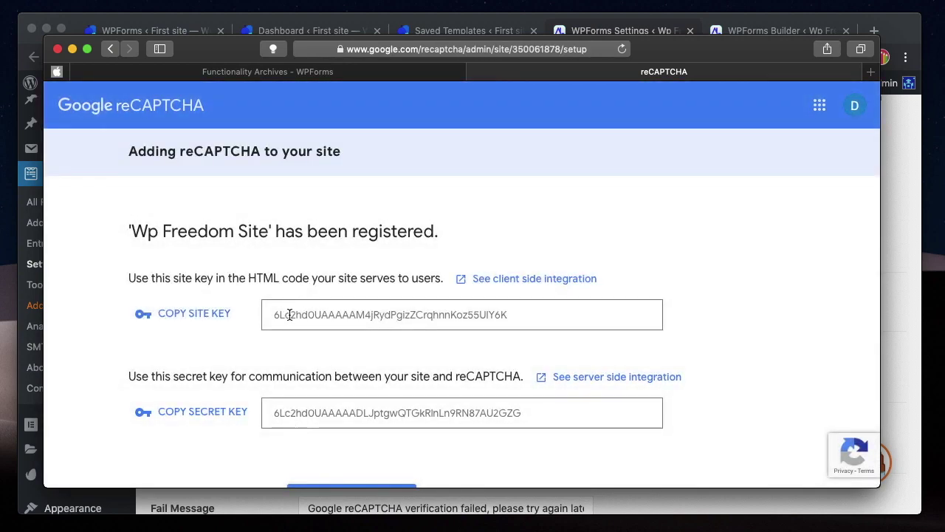
Copy the site and secret keys from Google into WPForms' Site Key and Secret Key fields.
double_click(392, 315)
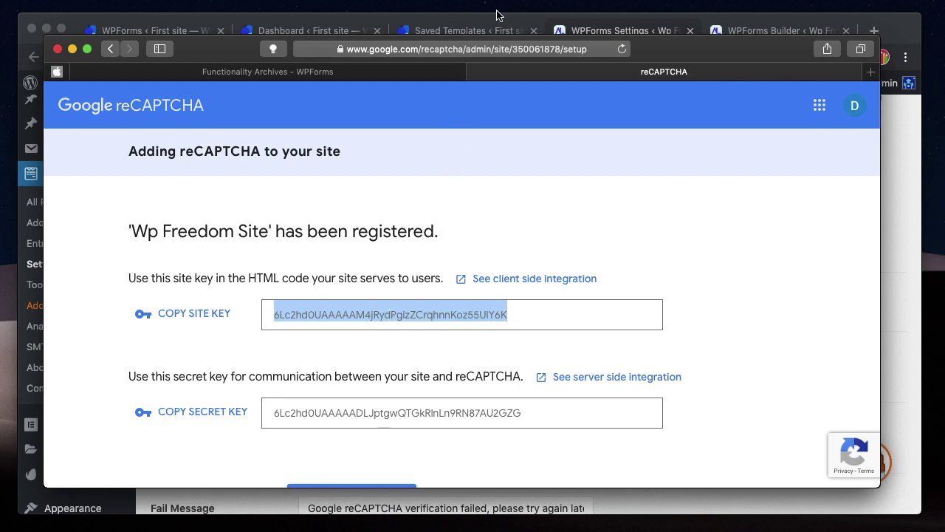
click(898, 28)
scroll(439, 410, down, 2)
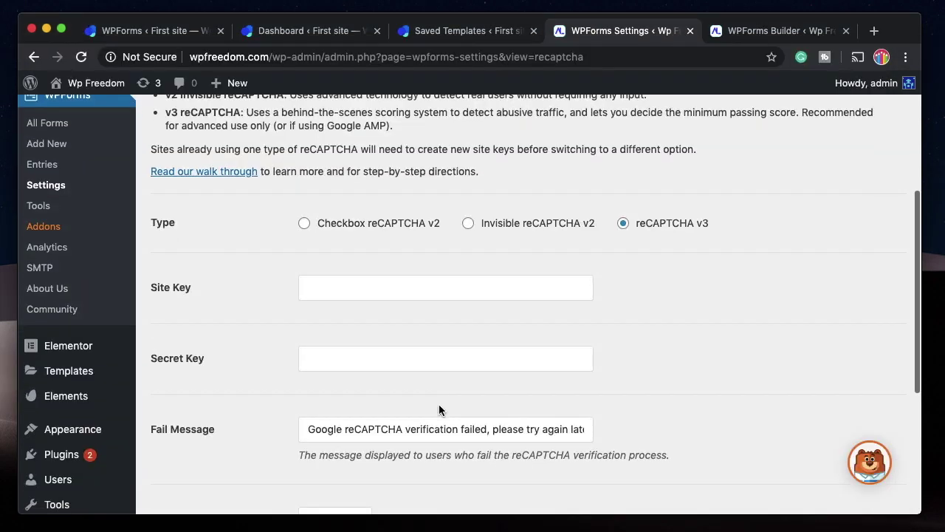
click(390, 291)
key(super+v)
key(super+Tab)
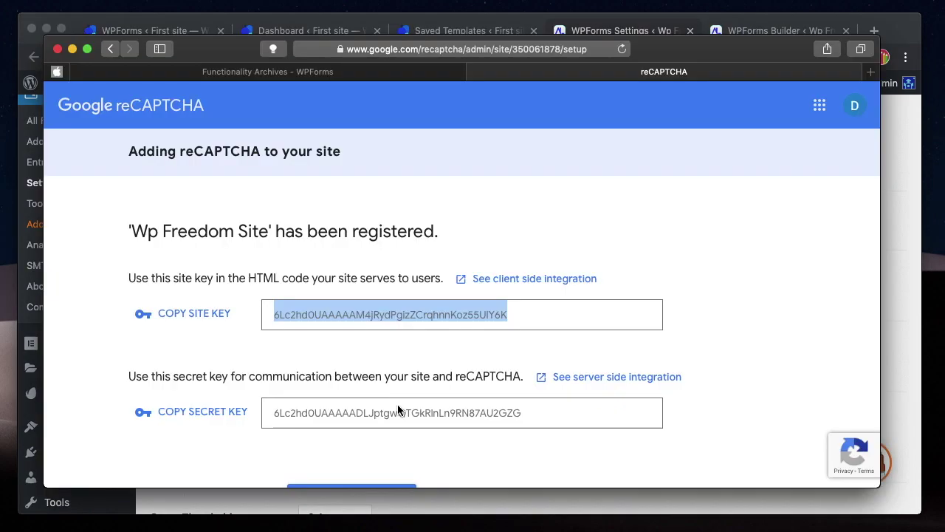
double_click(397, 410)
key(super+c)
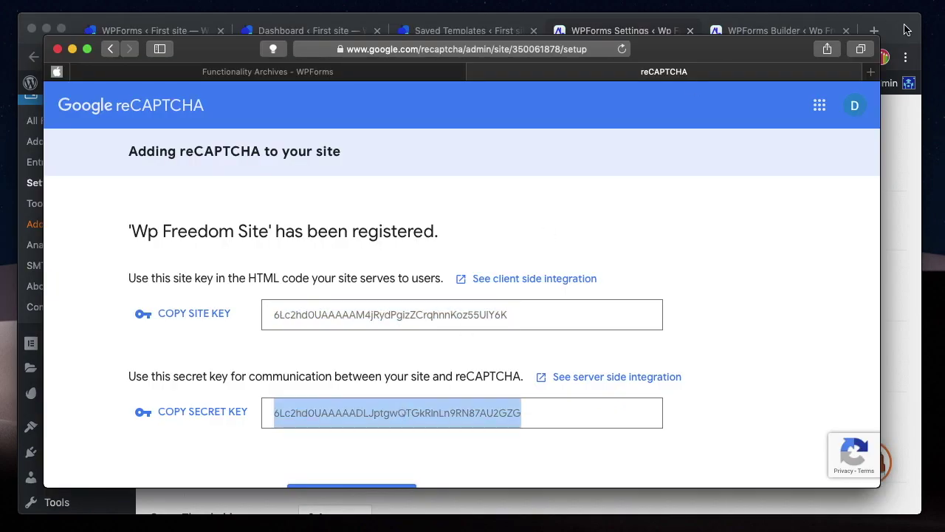
key(super+Tab)
click(403, 354)
key(super+v)
scroll(404, 317, down, 2)
Review the Fail Message and 0.4 Score Threshold, then save the reCAPTCHA settings.
triple_click(403, 329)
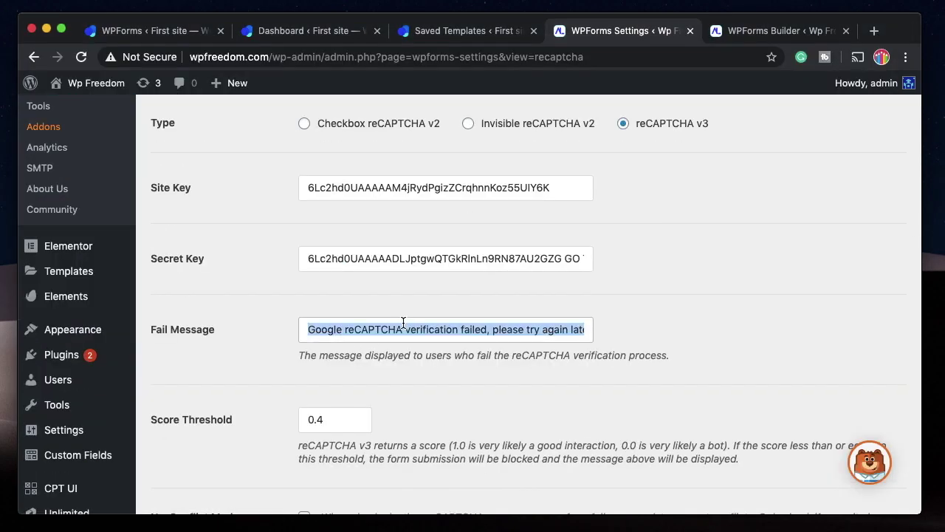
click(403, 329)
triple_click(404, 329)
click(403, 330)
triple_click(404, 329)
click(403, 329)
triple_click(403, 330)
scroll(414, 356, down, 3)
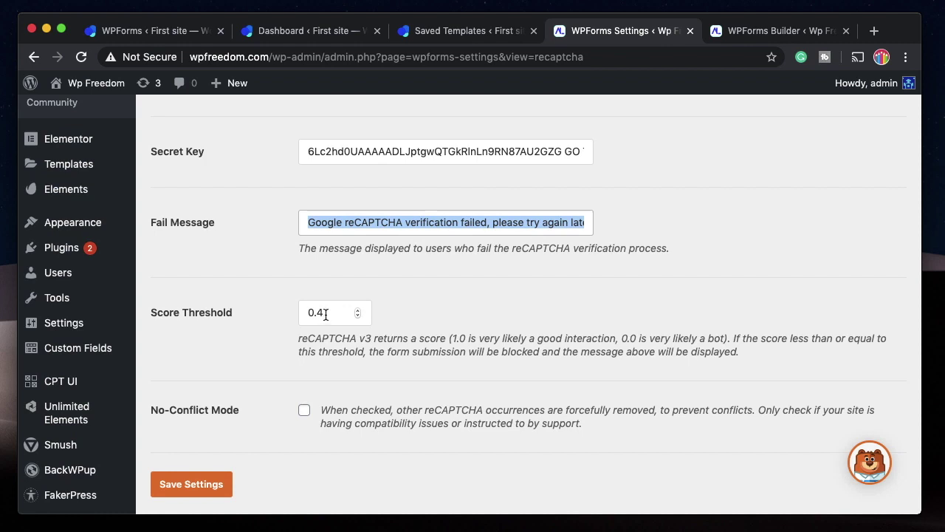
click(326, 314)
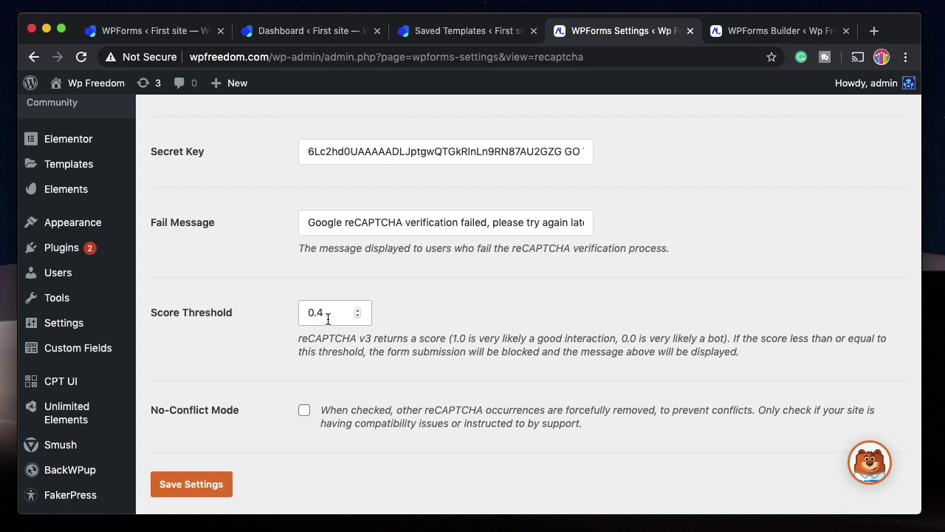
scroll(294, 397, down, 2)
click(206, 439)
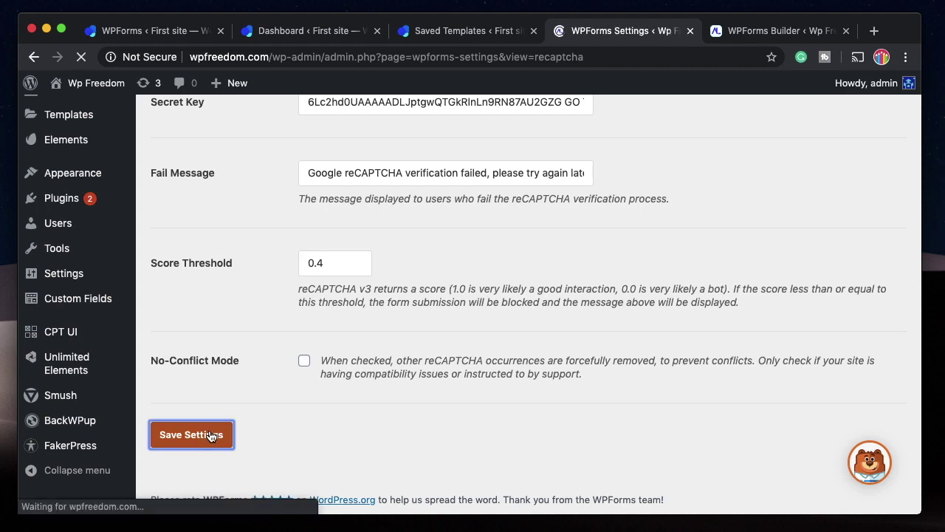
Enable reCAPTCHA on the Leads Form, dismiss the notice, and check the saved reCAPTCHA settings.
click(767, 30)
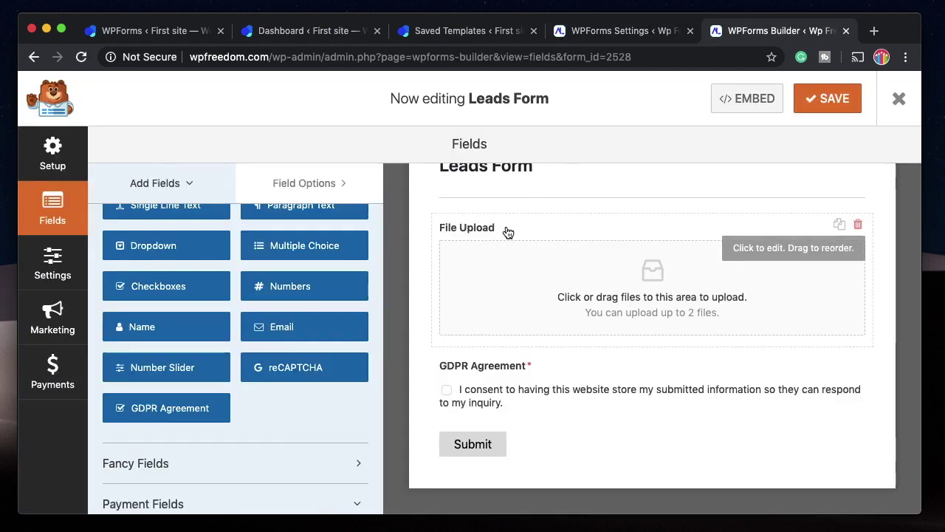
click(340, 379)
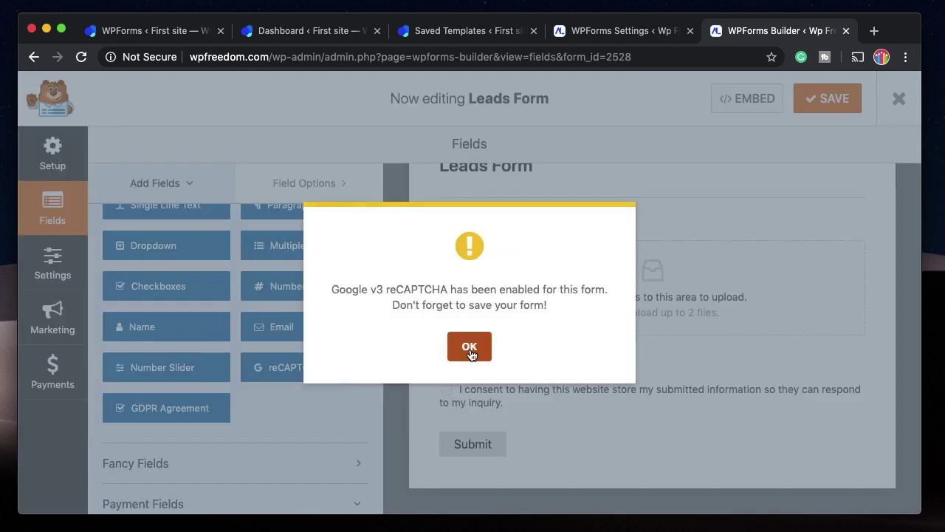
click(470, 351)
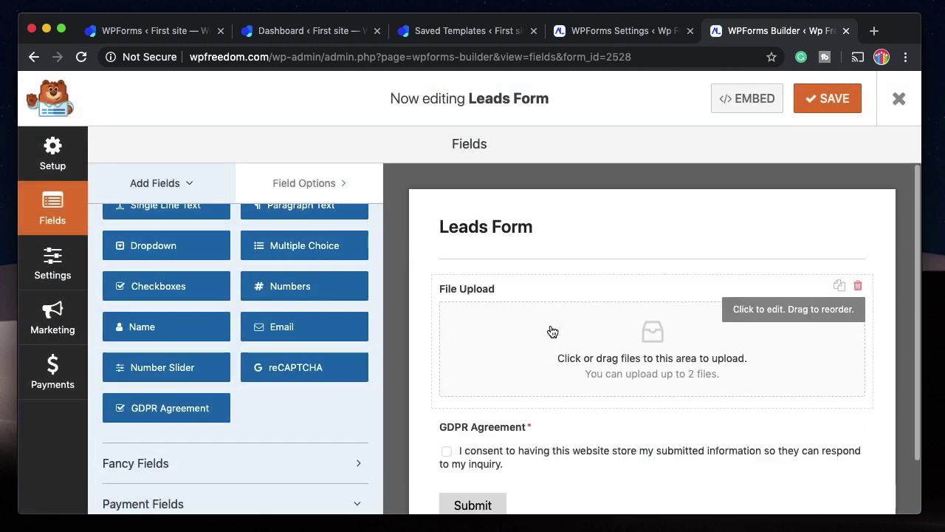
scroll(350, 332, up, 2)
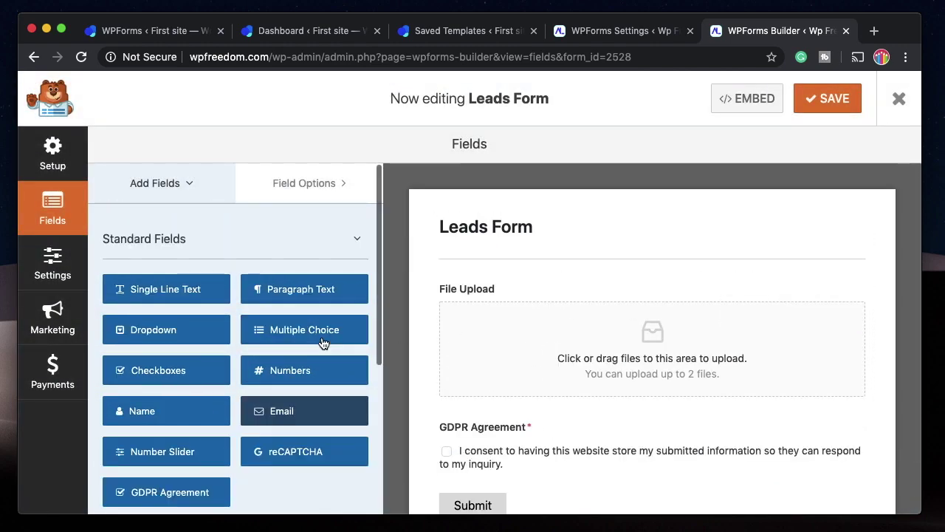
click(624, 31)
scroll(278, 411, down, 5)
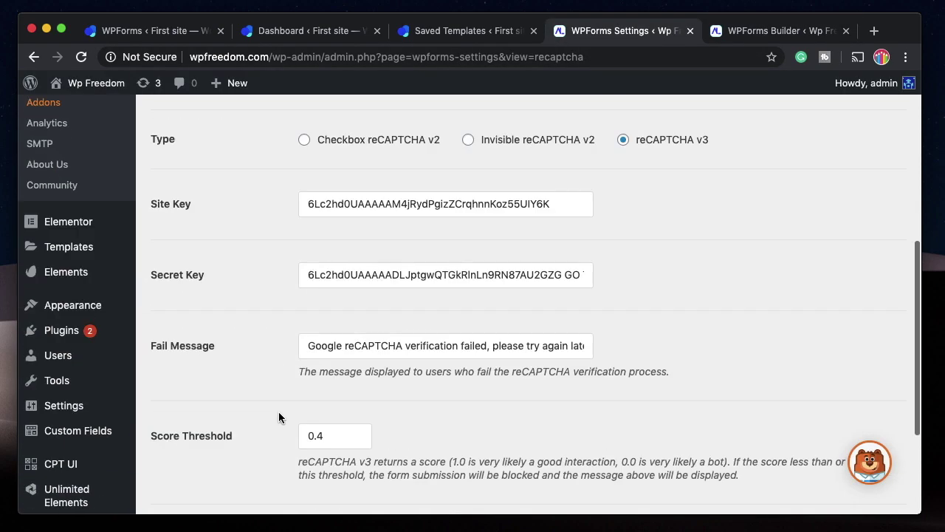
scroll(278, 411, up, 4)
Re-enable reCAPTCHA on the Leads Form, save the form, and go to Validation settings.
click(775, 31)
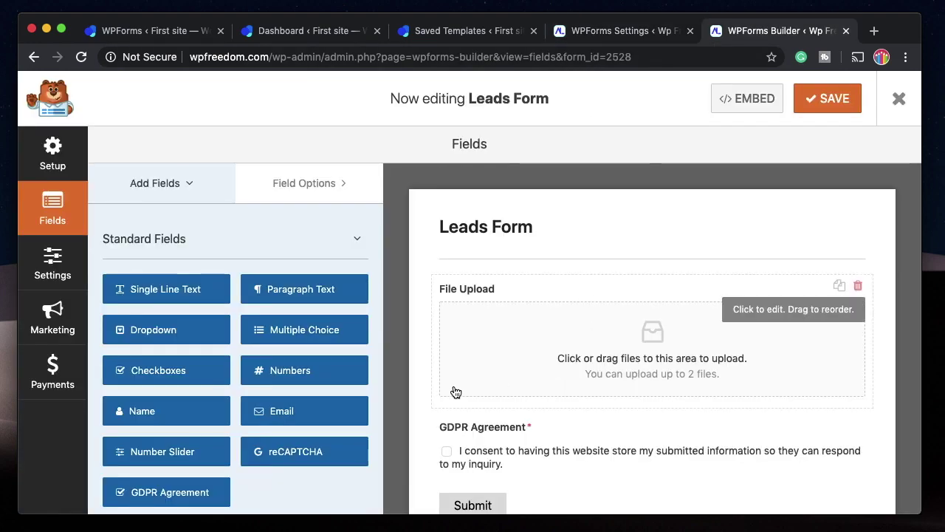
scroll(232, 259, down, 3)
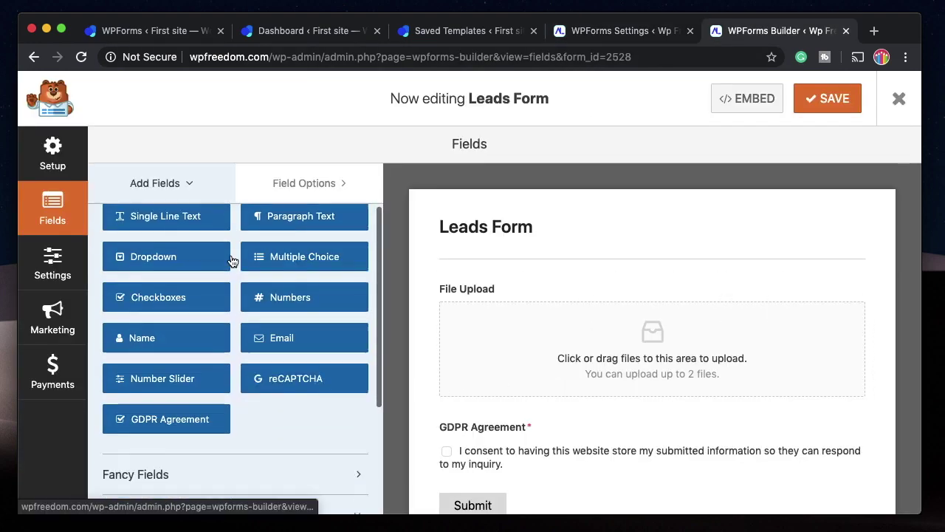
click(294, 369)
key(Return)
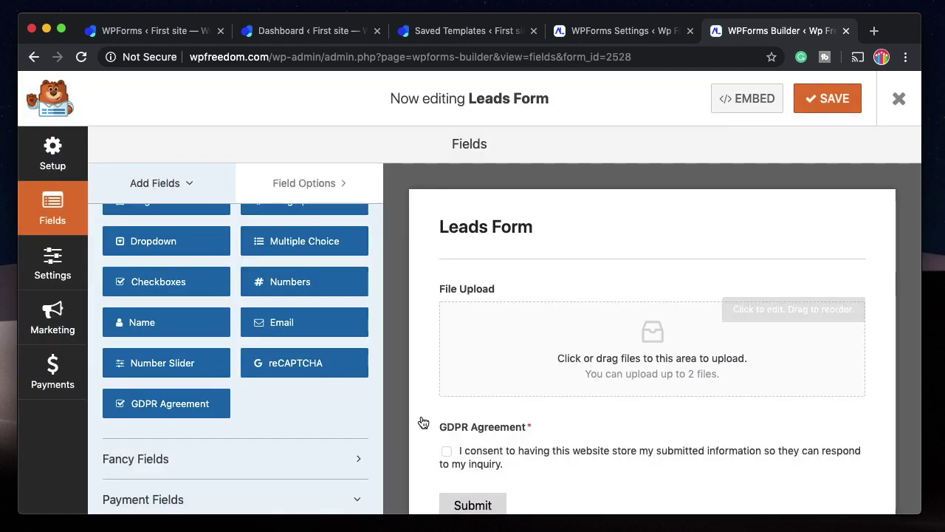
click(829, 99)
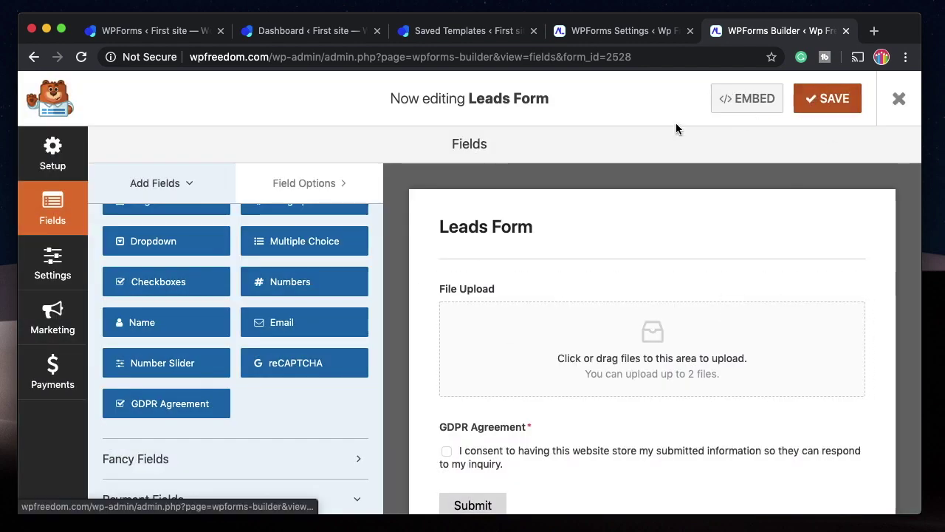
click(608, 33)
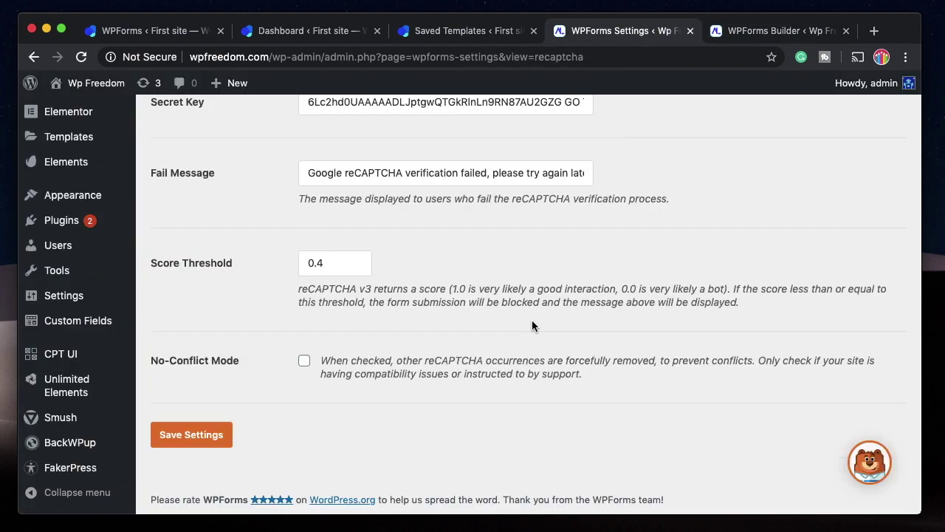
scroll(532, 322, up, 10)
click(362, 207)
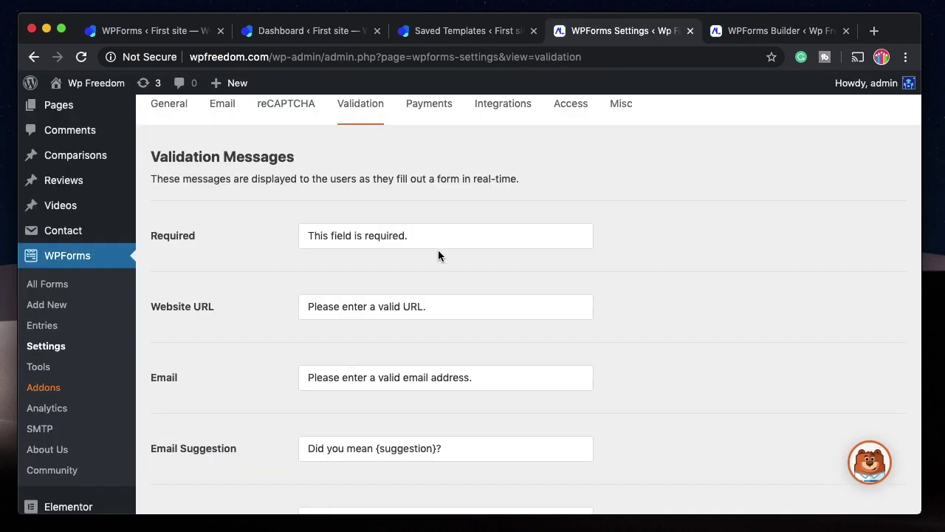
Inspect the Website URL validation message and other defaults, then switch to Payments.
scroll(438, 255, down, 3)
click(480, 220)
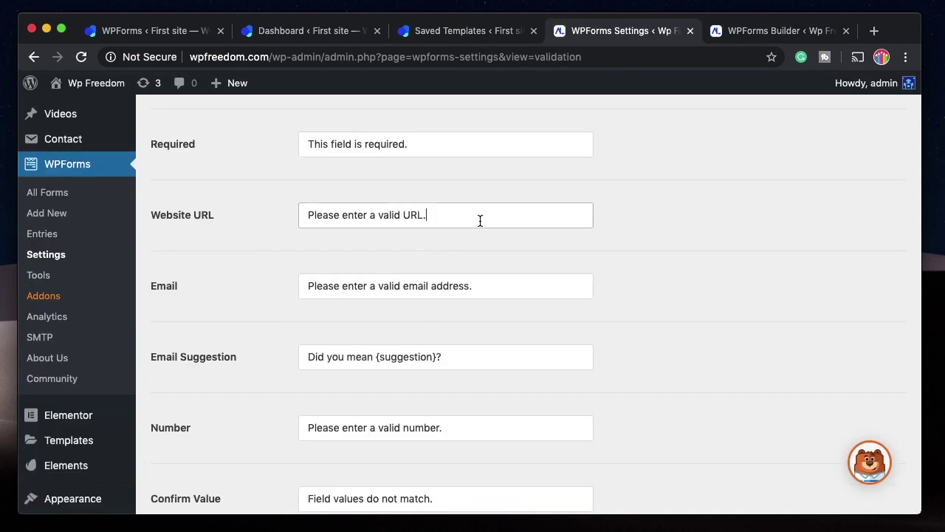
scroll(440, 297, down, 1)
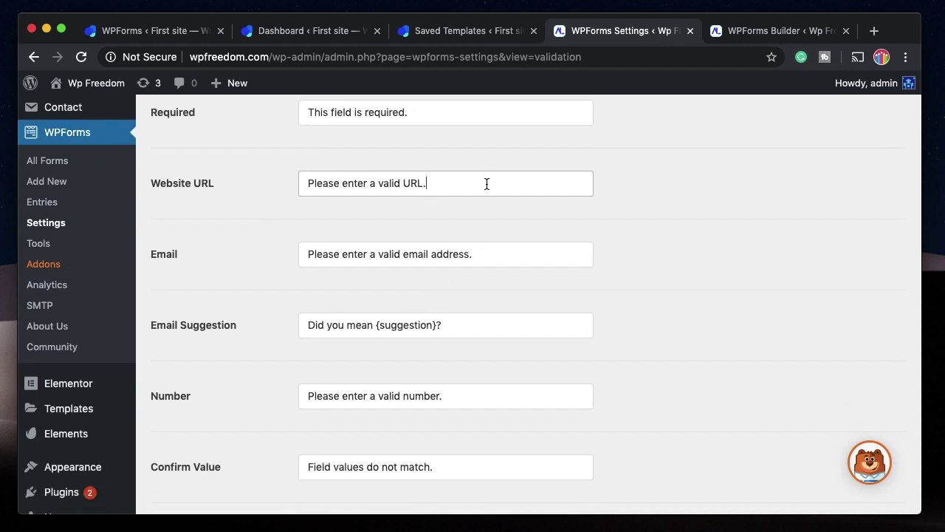
triple_click(384, 191)
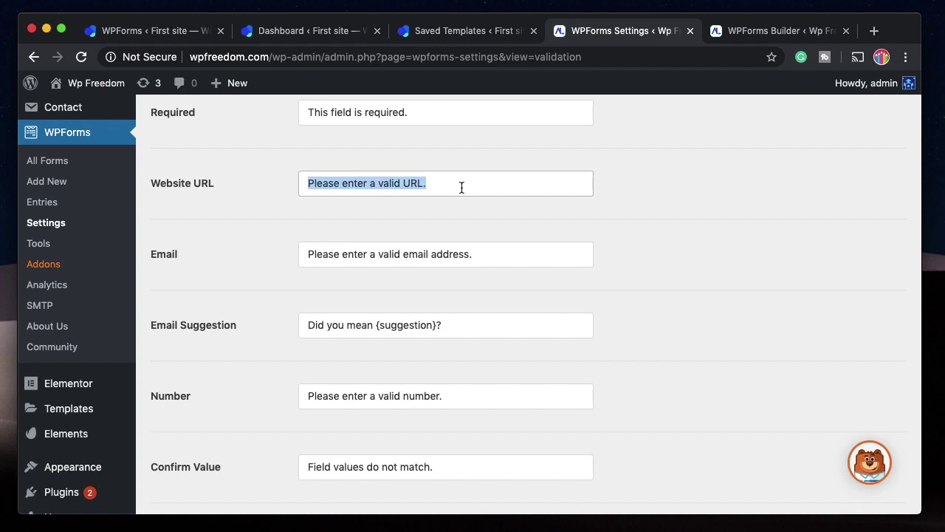
double_click(462, 188)
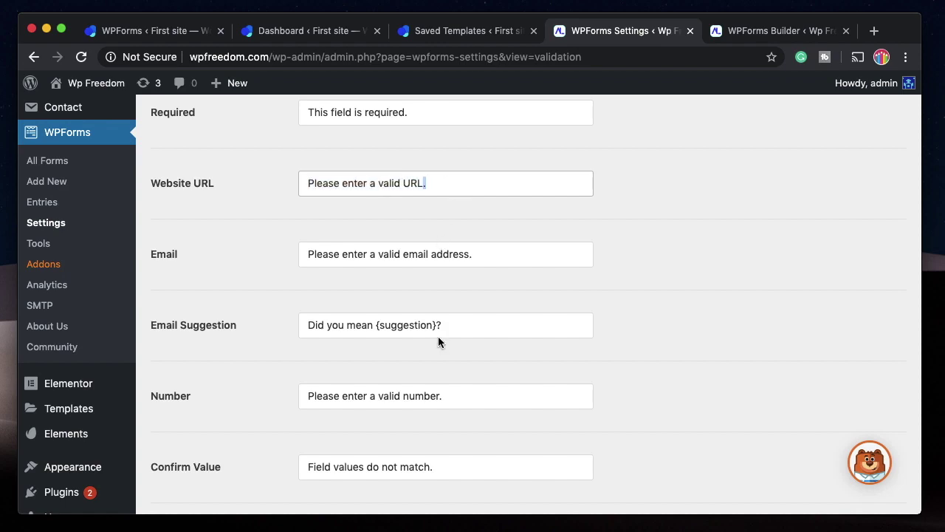
scroll(435, 412, down, 10)
scroll(412, 311, up, 10)
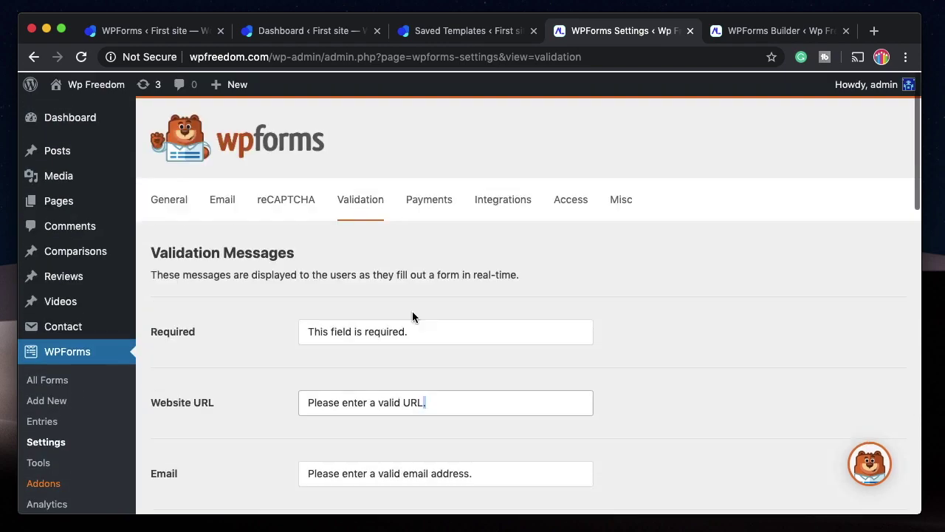
scroll(285, 403, down, 11)
scroll(298, 370, up, 10)
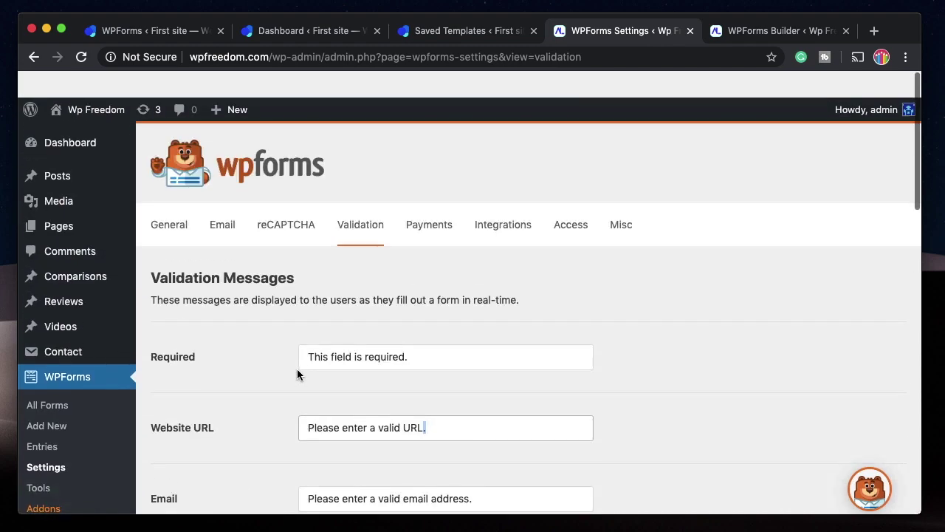
click(427, 198)
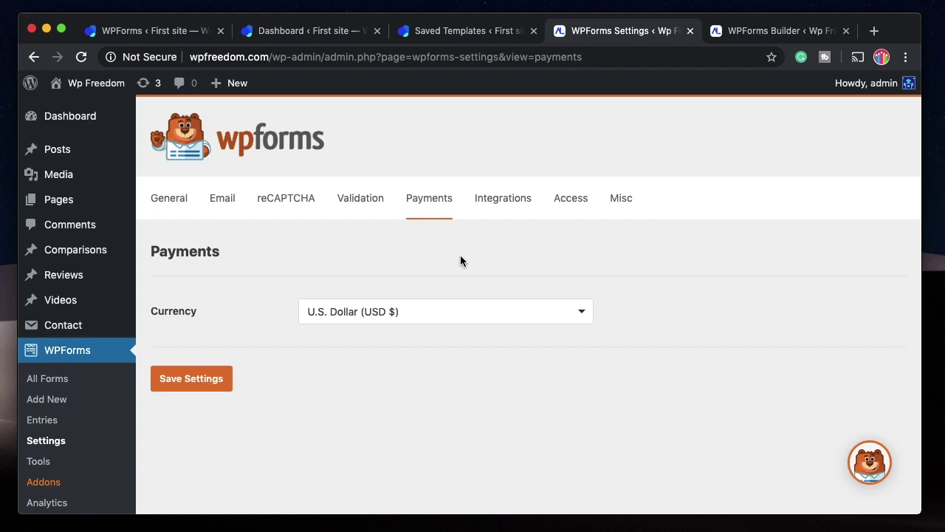
Confirm the currency stays U.S. Dollar, then browse the Integrations providers list.
click(431, 317)
click(433, 316)
click(500, 201)
scroll(430, 228, down, 10)
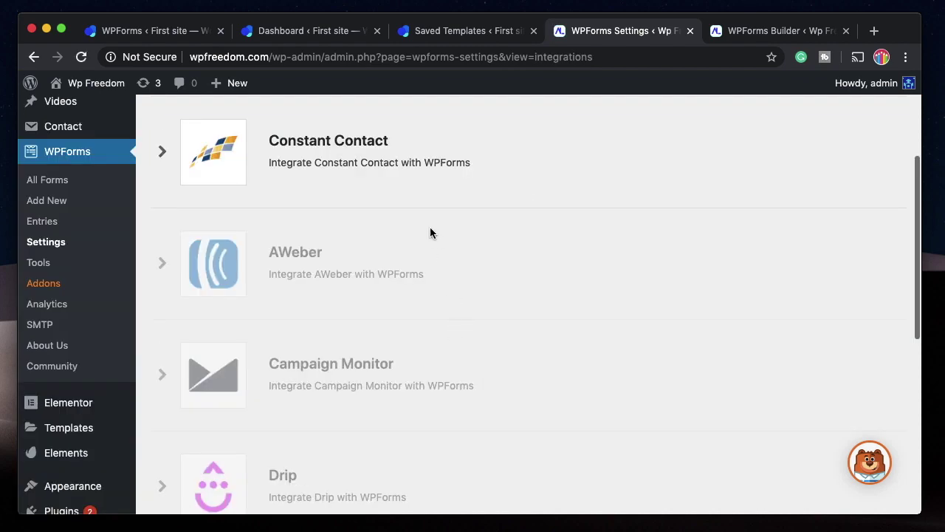
scroll(431, 232, up, 10)
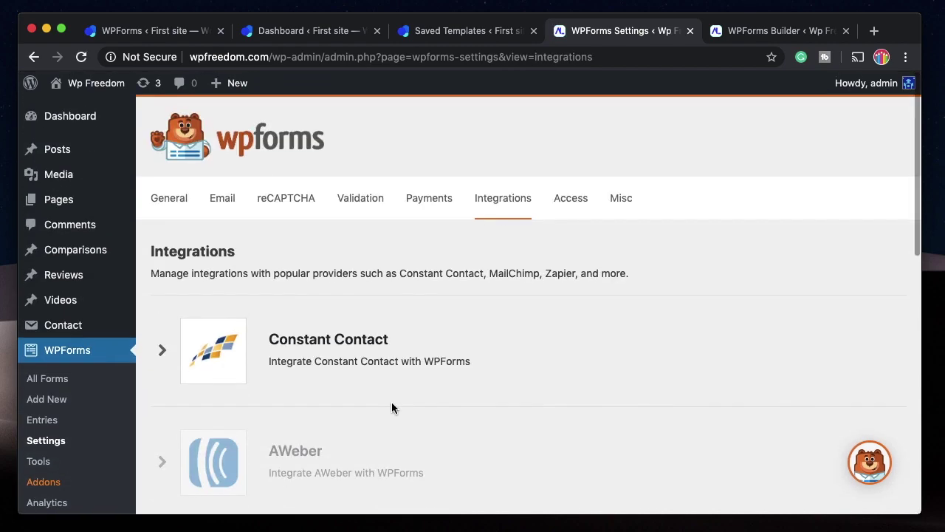
scroll(391, 406, down, 10)
scroll(392, 407, down, 2)
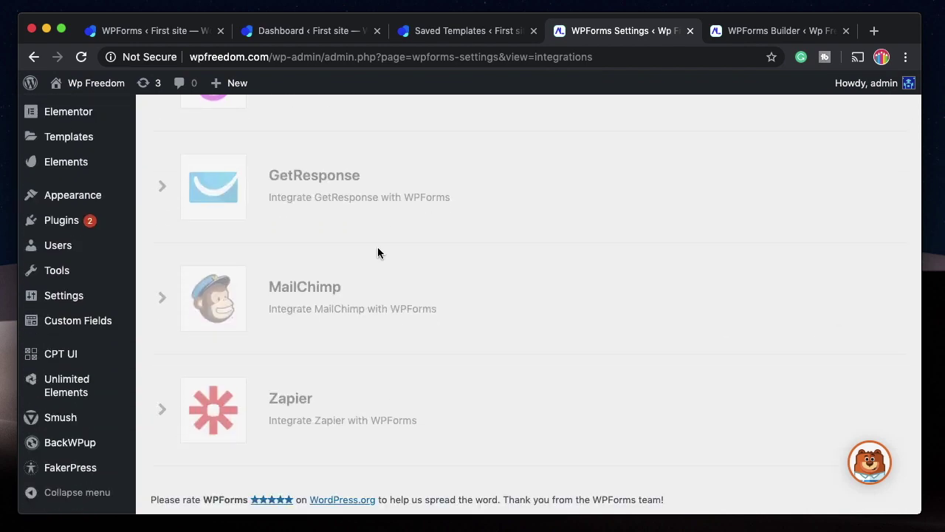
Decline installing the GetResponse addon and move on to the Access settings.
click(392, 217)
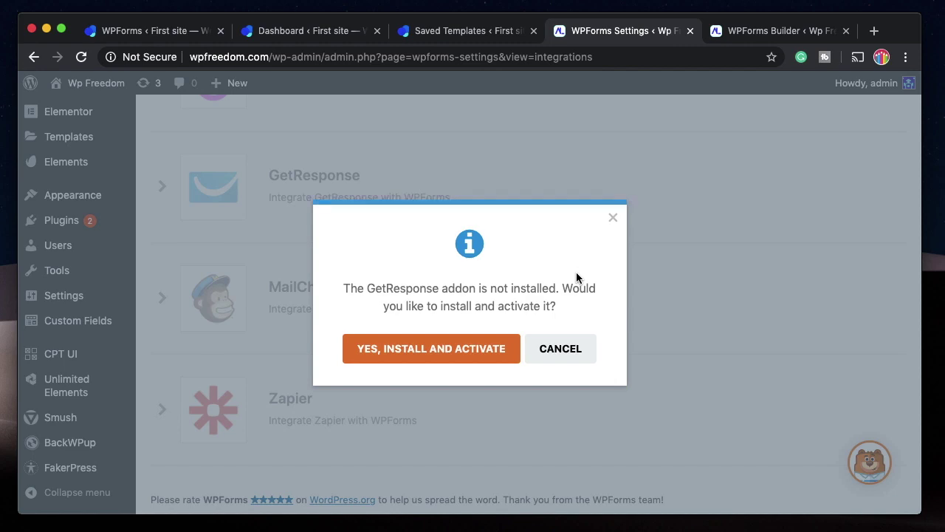
click(574, 356)
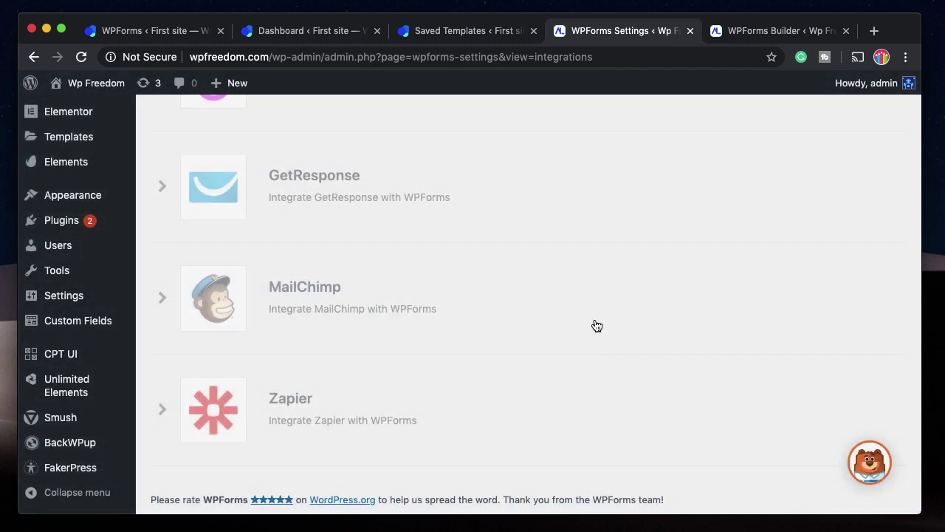
scroll(595, 325, up, 10)
click(570, 198)
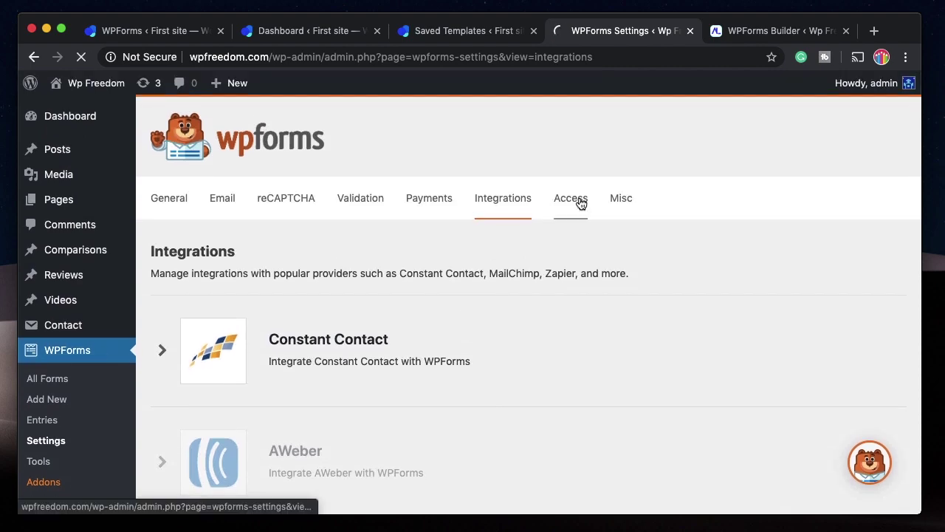
Make Editor the role allowed to create forms in the Create Forms permission.
scroll(601, 294, down, 5)
scroll(502, 238, down, 2)
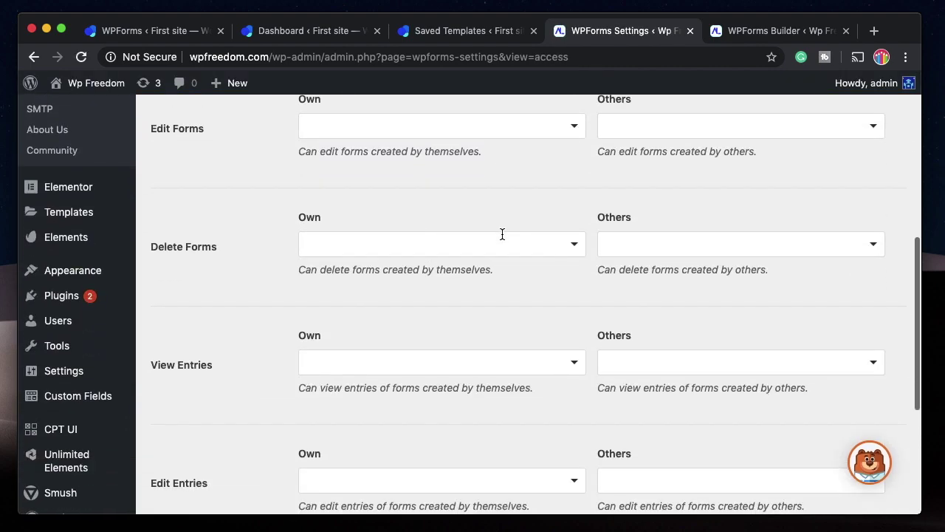
scroll(502, 234, up, 5)
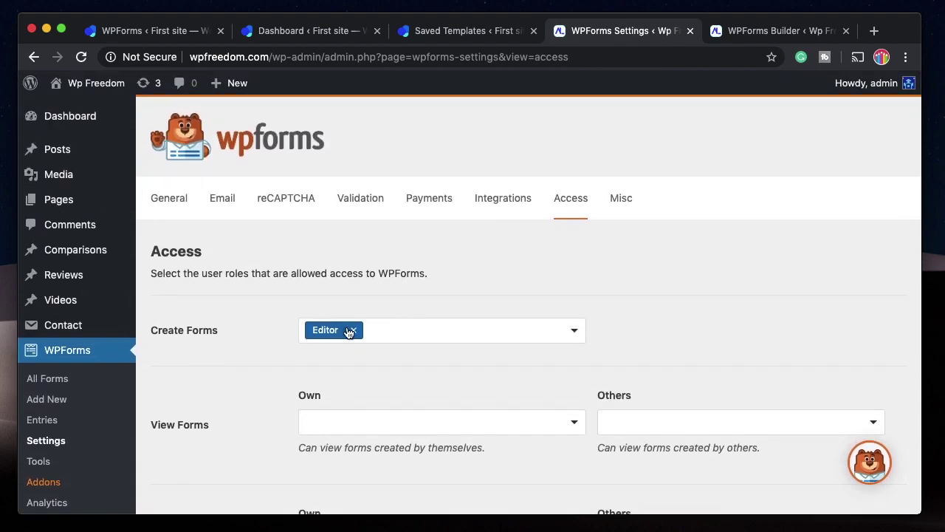
click(353, 330)
scroll(462, 305, down, 3)
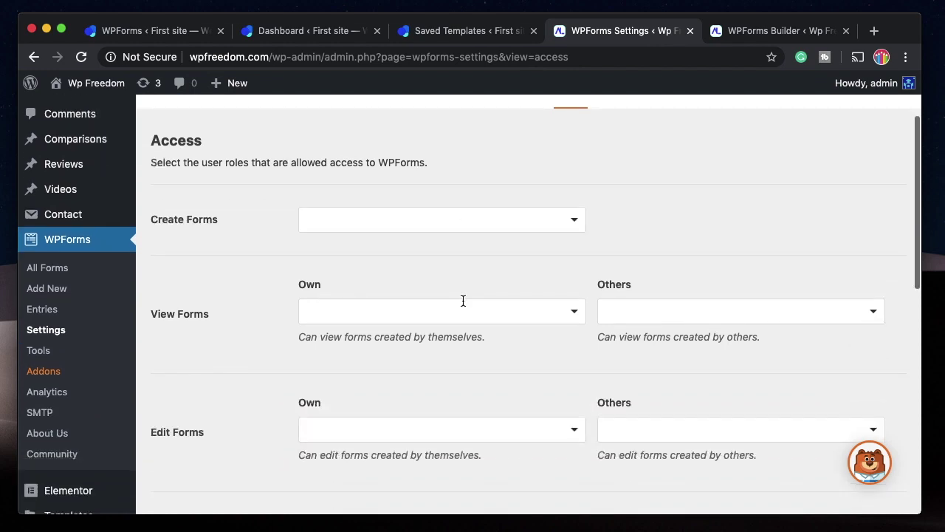
click(448, 219)
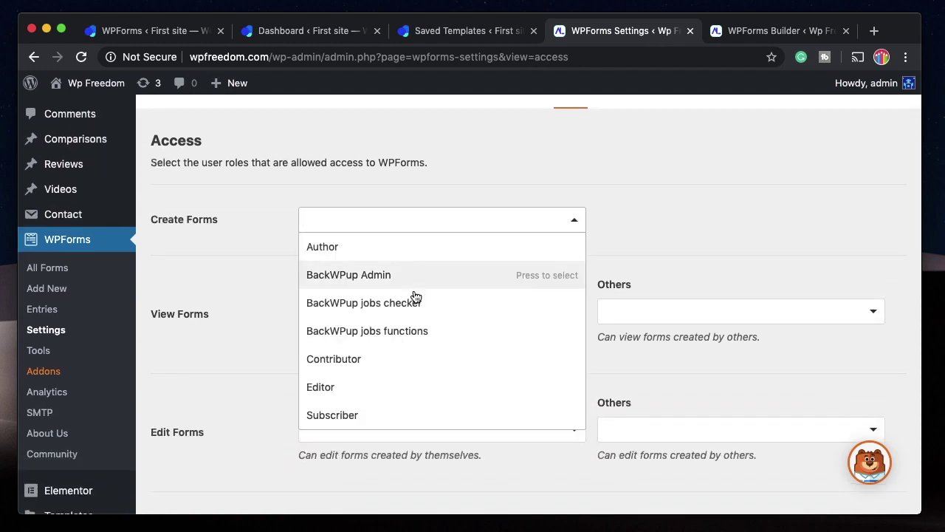
click(419, 388)
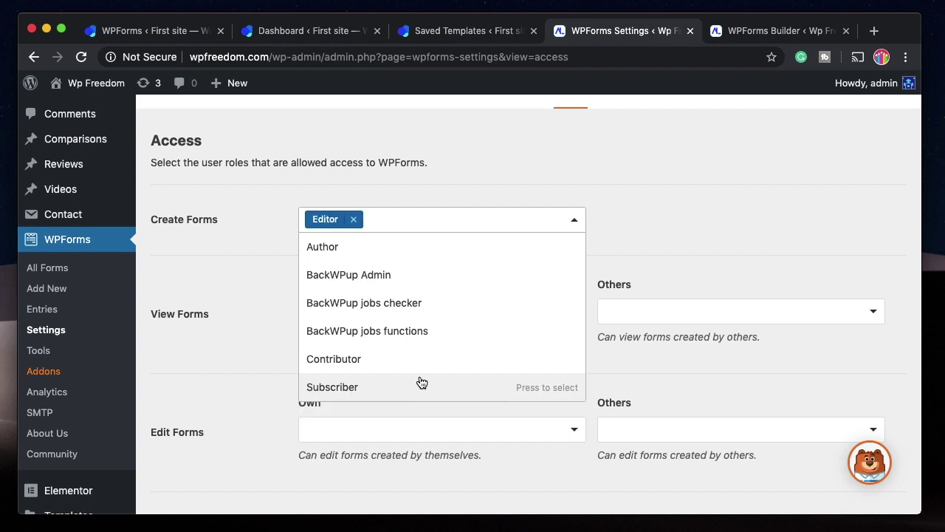
click(577, 175)
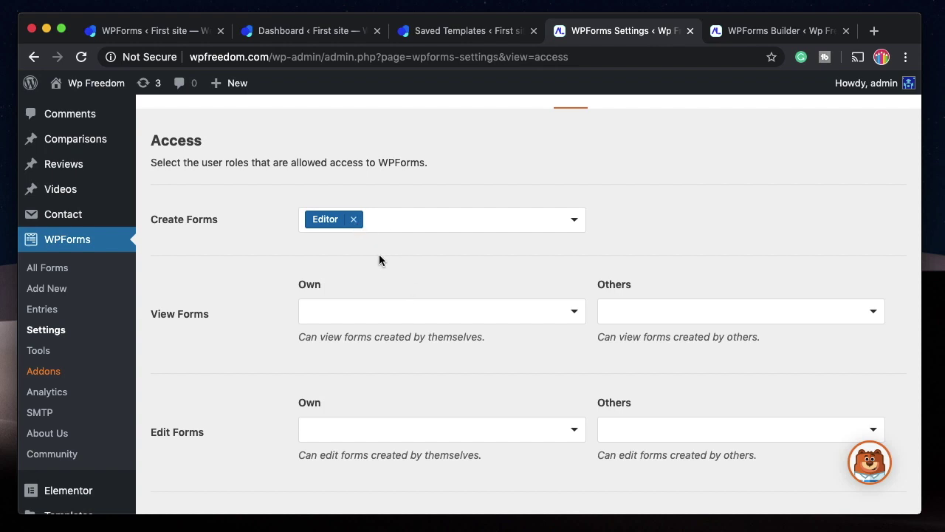
Leave the View Forms and Edit Forms own-role permissions empty and save the access settings.
scroll(390, 308, down, 8)
scroll(390, 307, up, 10)
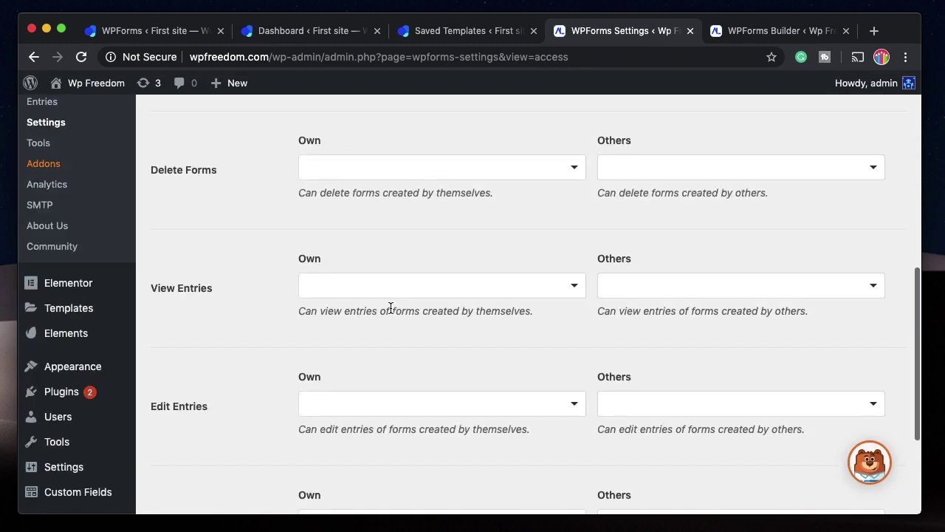
scroll(390, 306, down, 3)
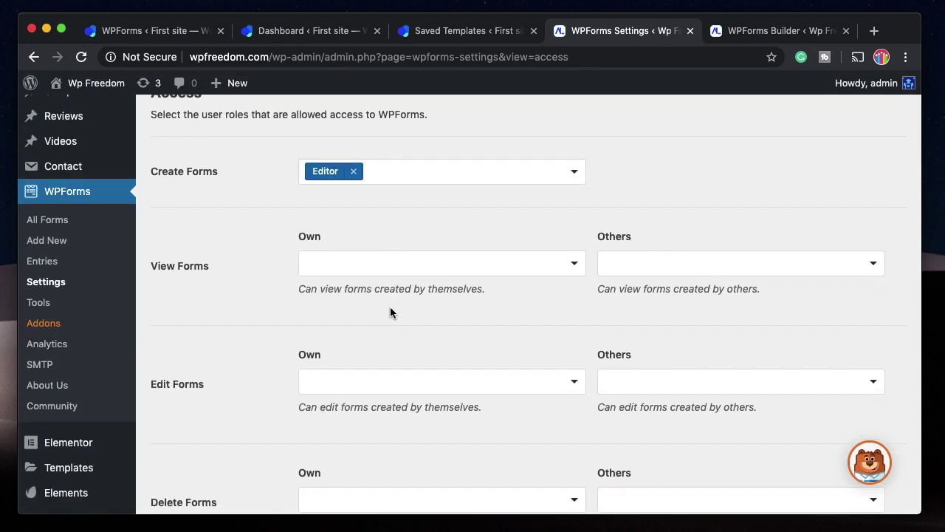
click(356, 261)
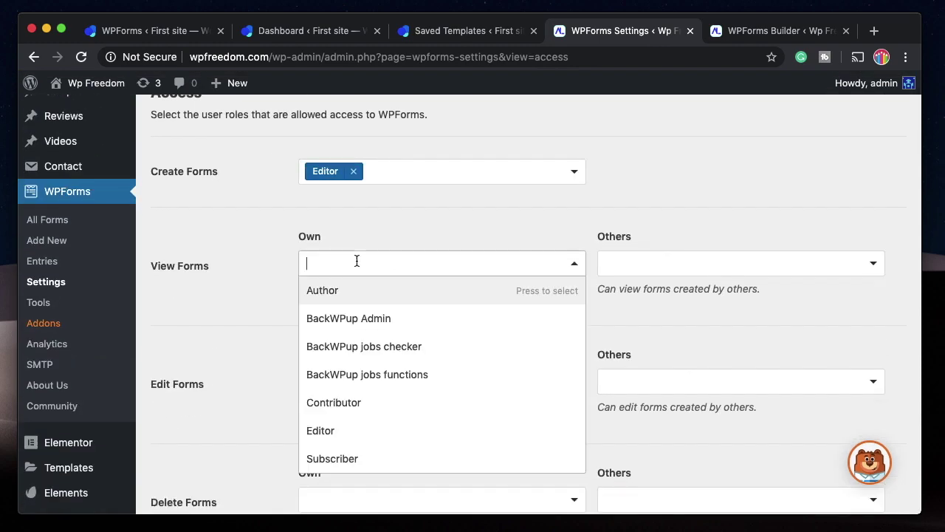
click(239, 275)
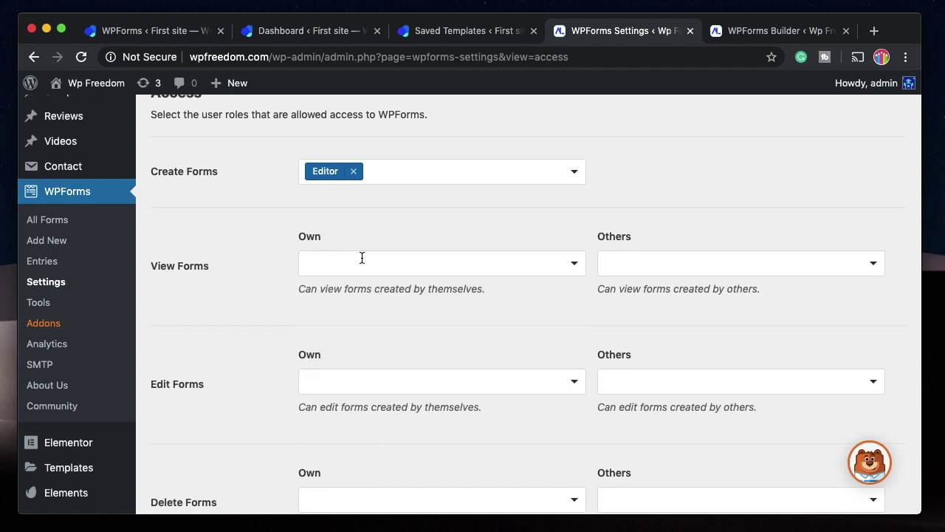
scroll(488, 359, down, 2)
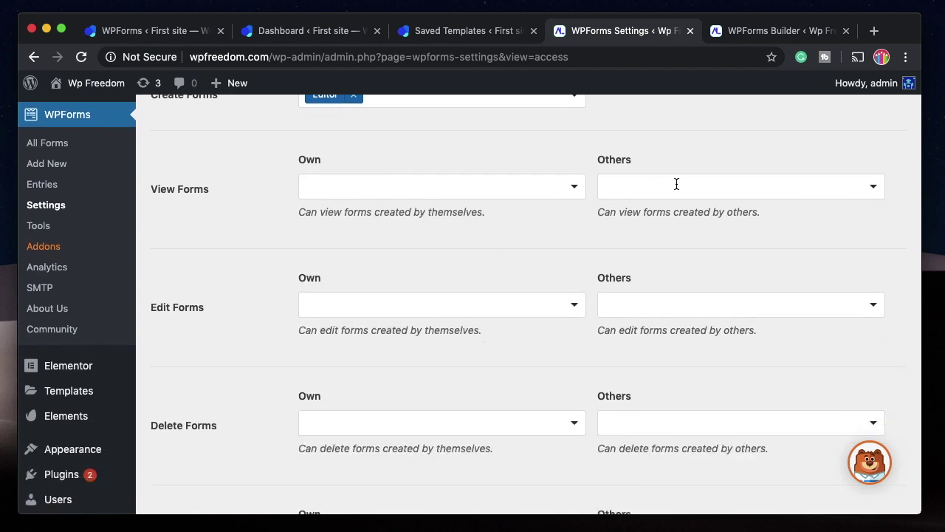
scroll(428, 293, down, 2)
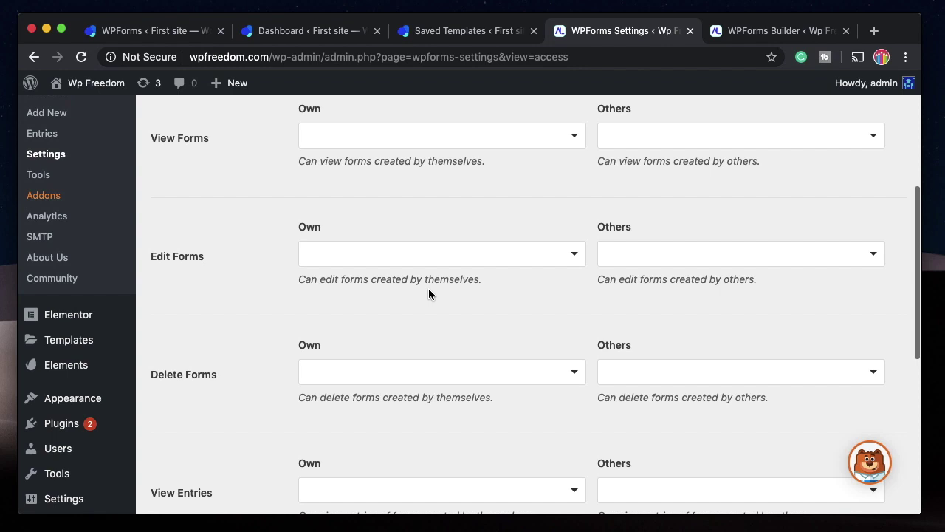
click(396, 252)
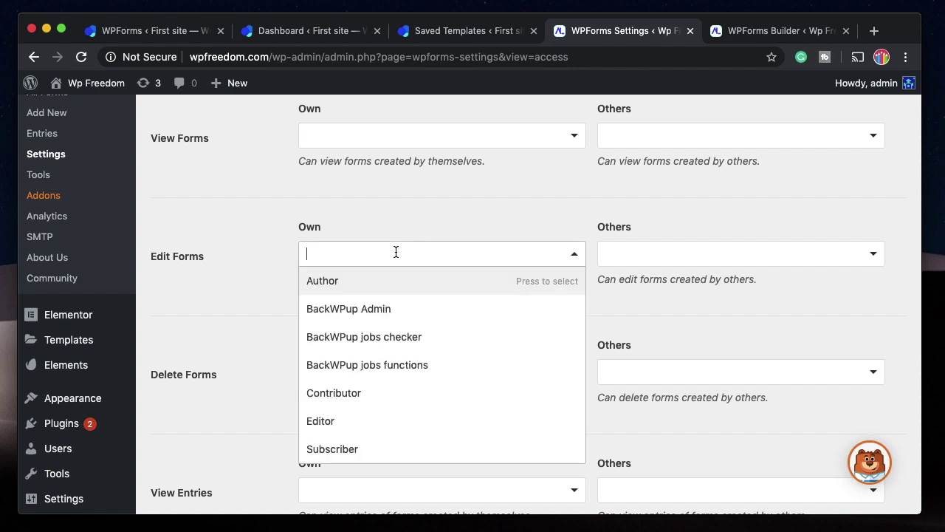
click(527, 193)
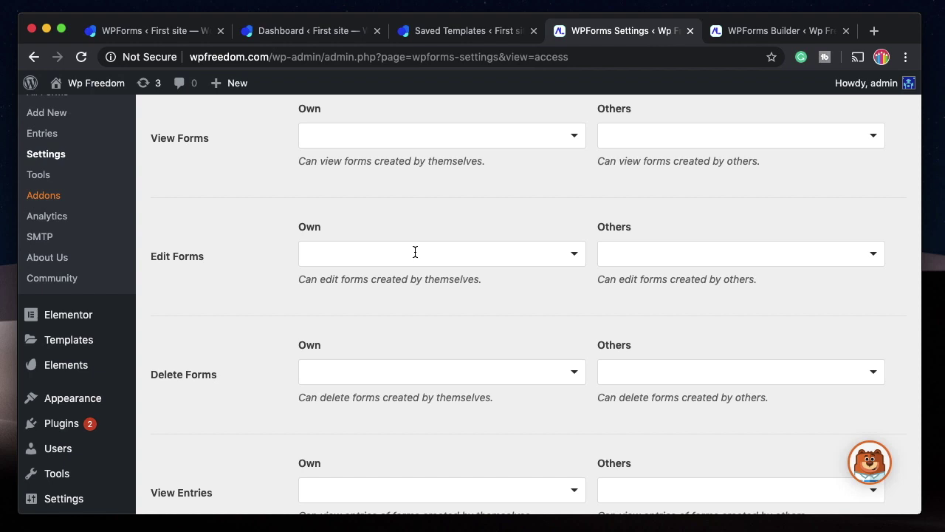
click(415, 251)
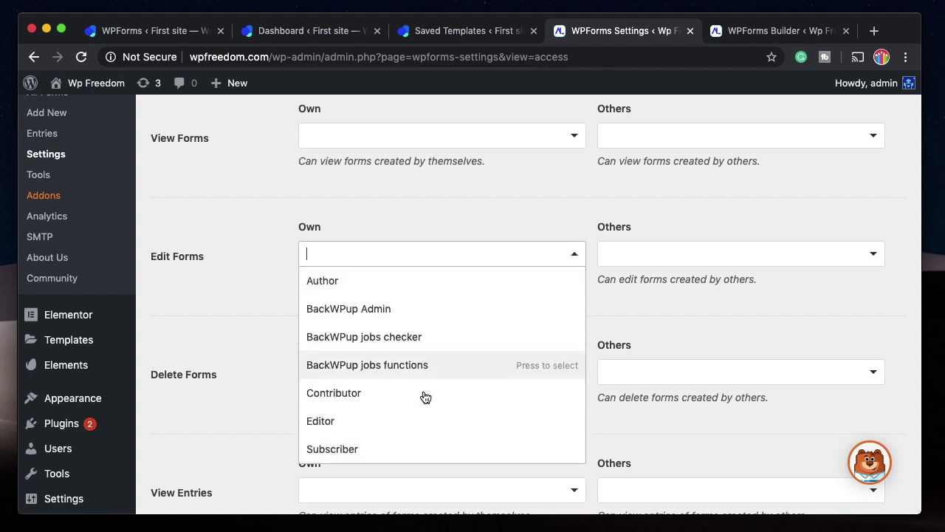
click(453, 197)
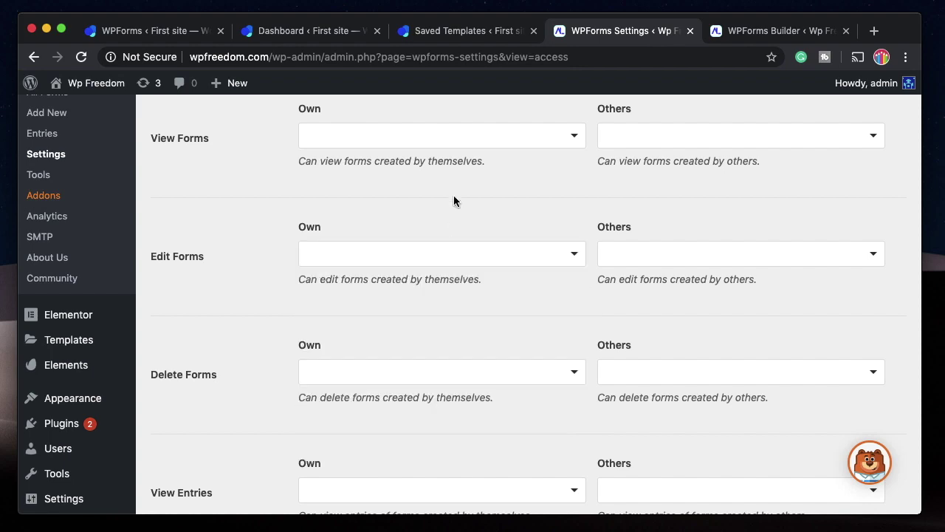
scroll(453, 195, up, 4)
scroll(236, 447, up, 10)
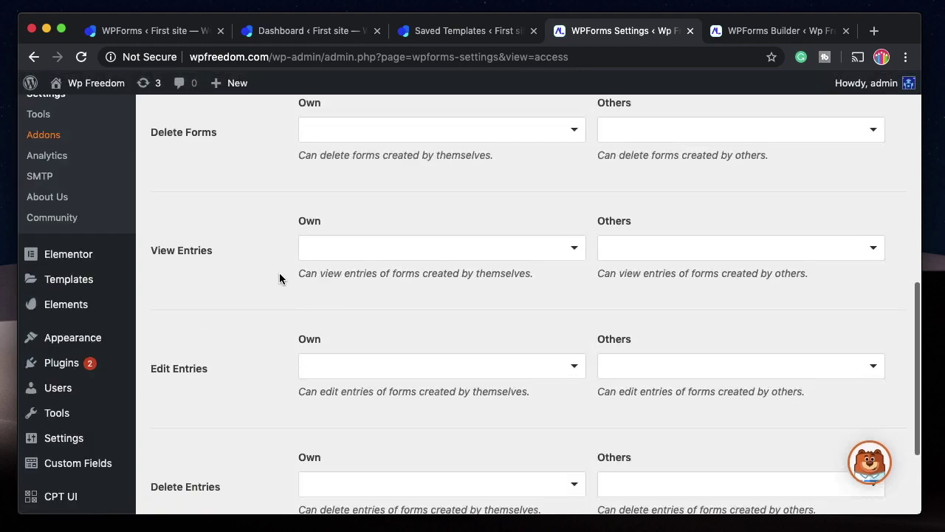
scroll(447, 200, down, 15)
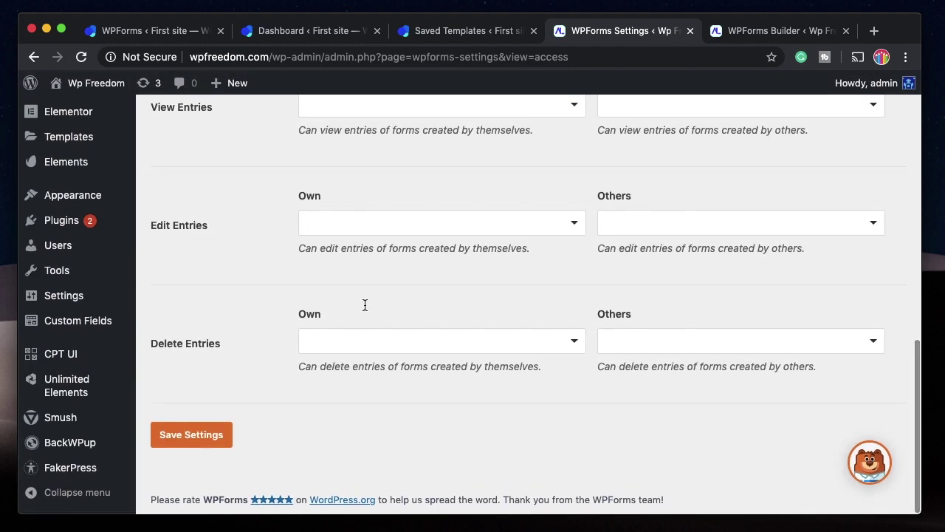
click(209, 440)
Log out of the admin account and log in with the editor test user's username and password.
mouse_move(872, 83)
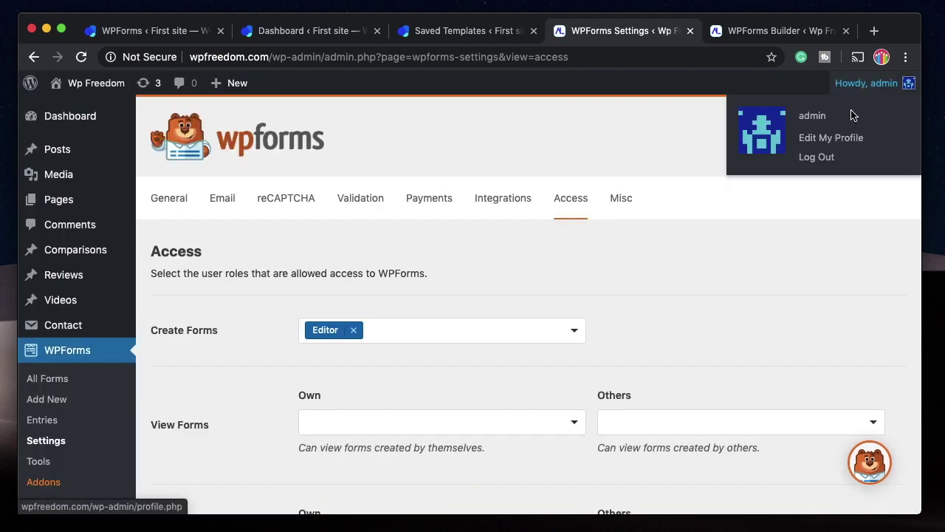
click(835, 154)
text(editor1)
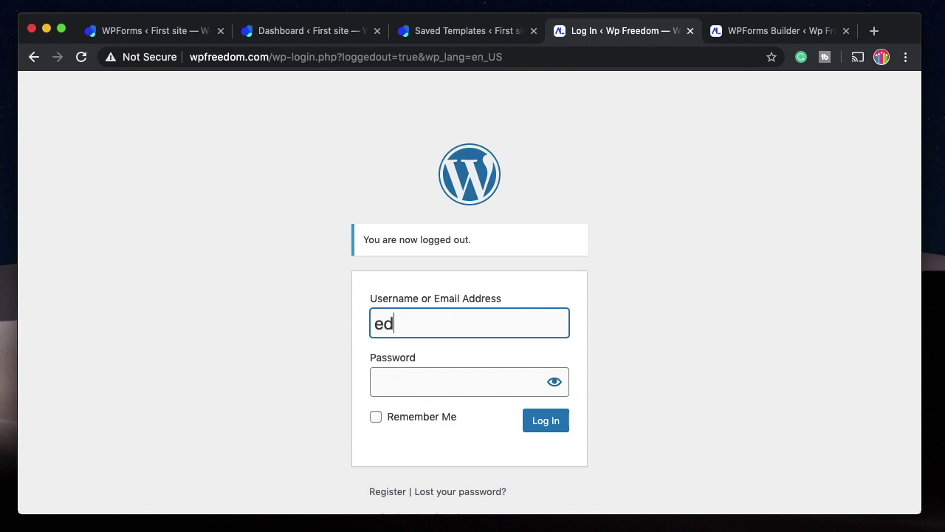
key(Tab)
text(123)
click(555, 425)
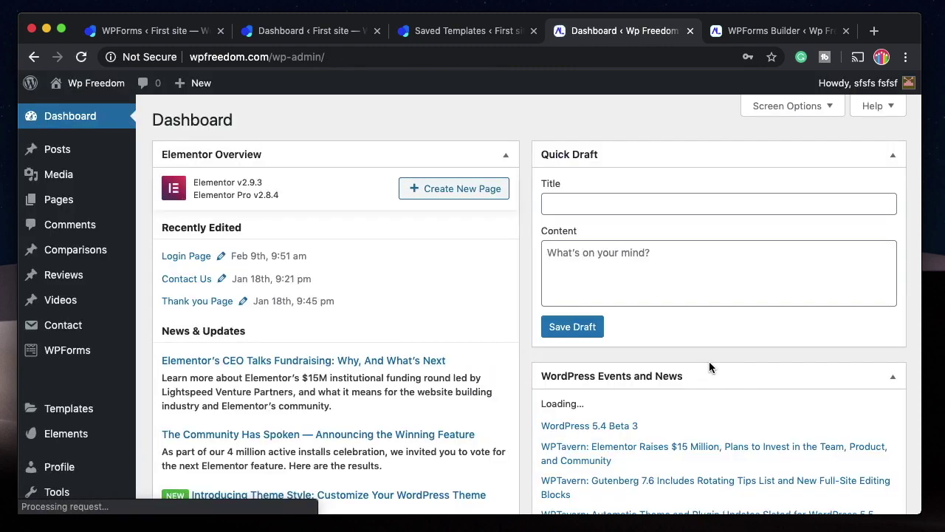
mouse_move(52, 352)
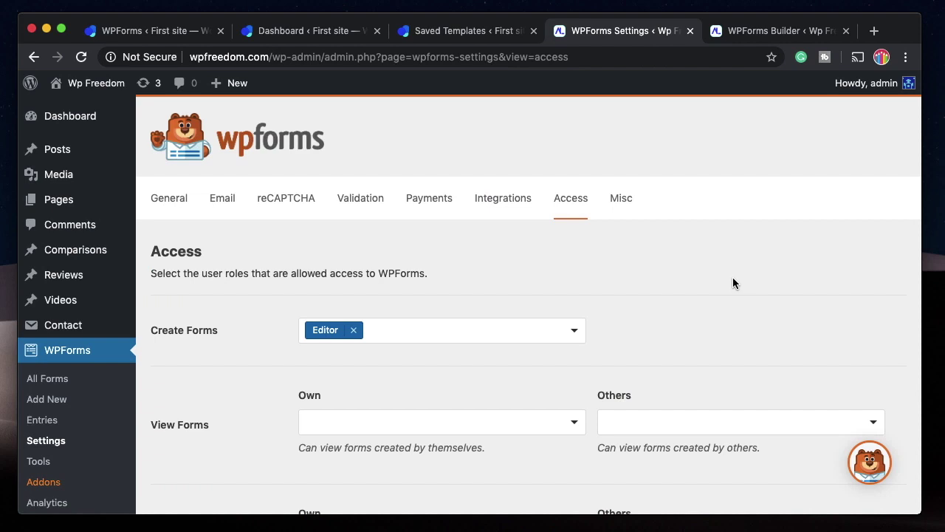
scroll(444, 349, down, 3)
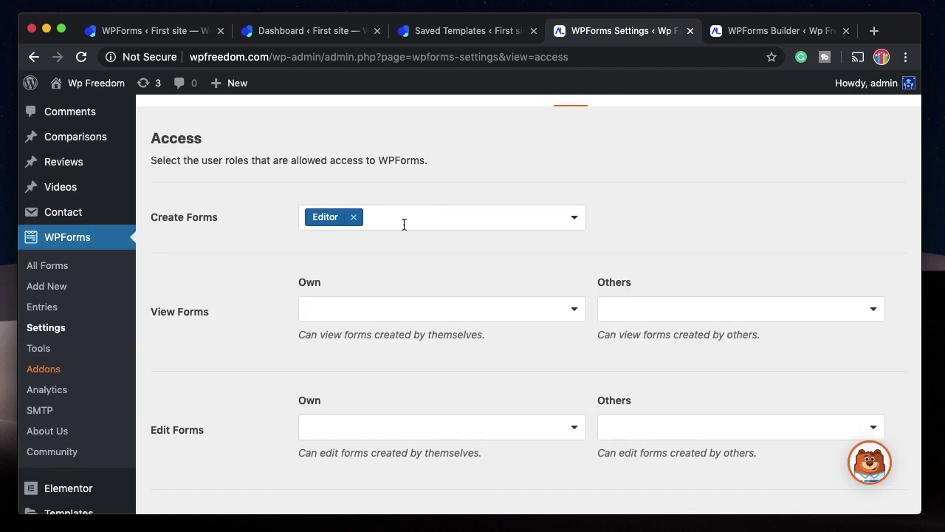
scroll(268, 354, down, 2)
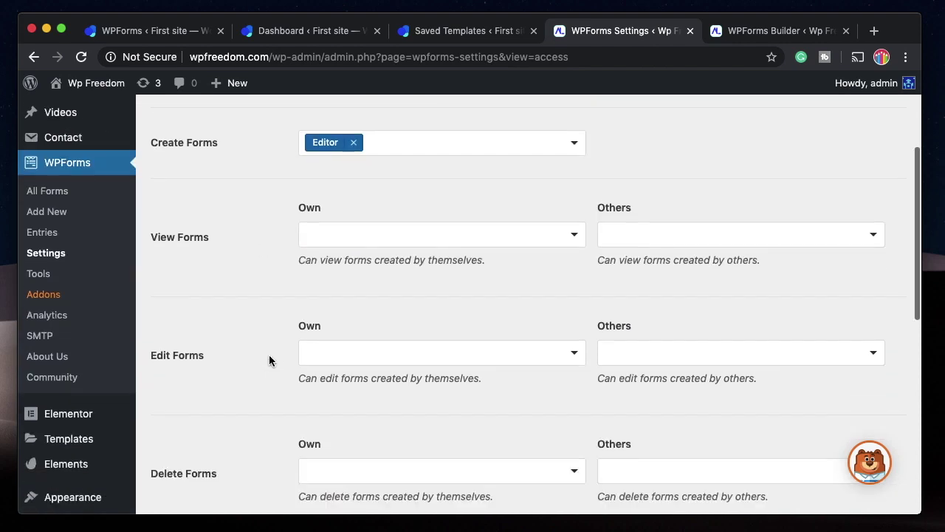
scroll(440, 354, down, 4)
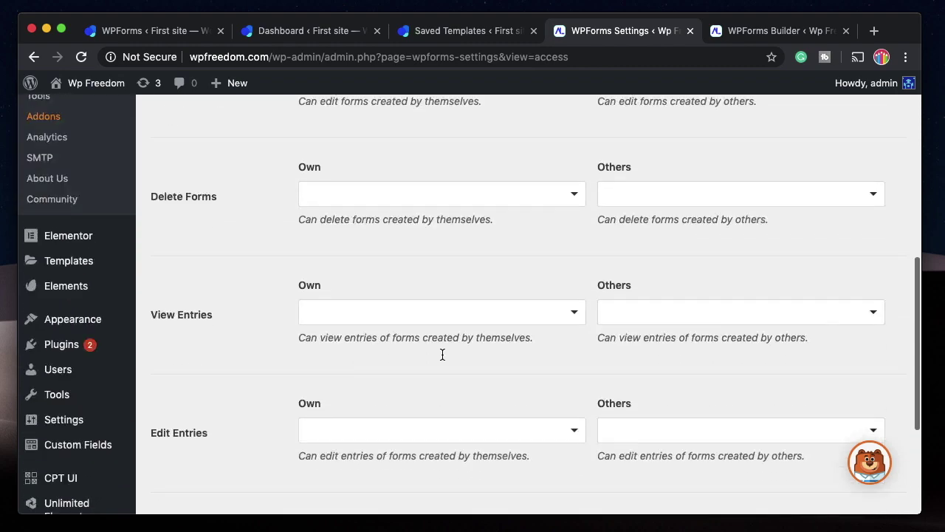
scroll(441, 358, up, 8)
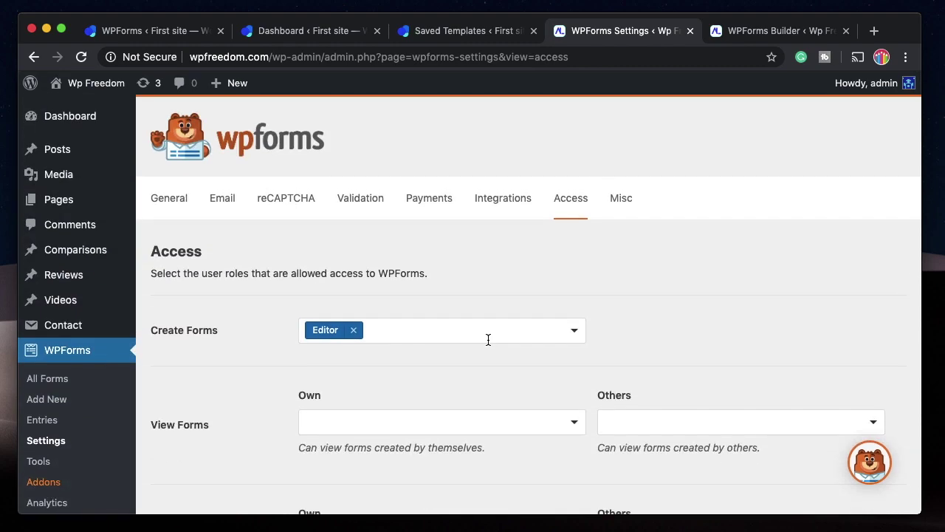
scroll(487, 339, down, 5)
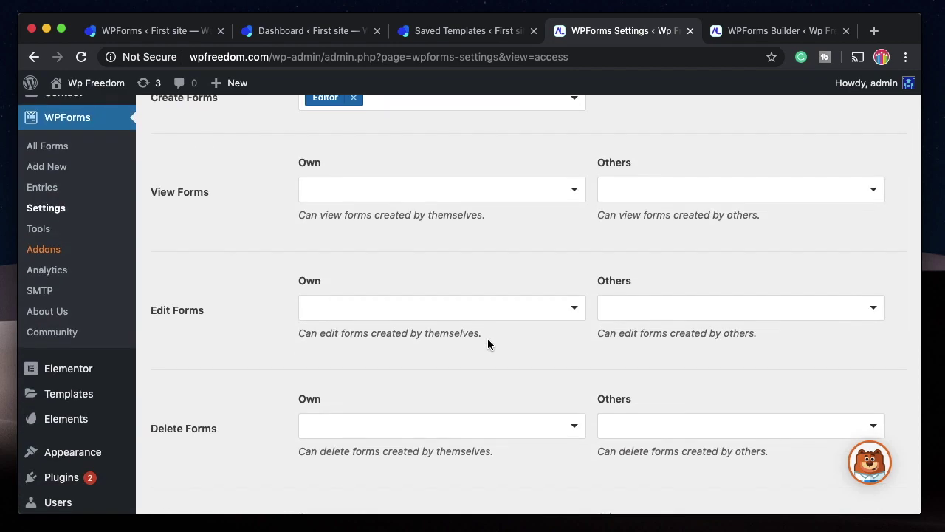
scroll(651, 290, up, 5)
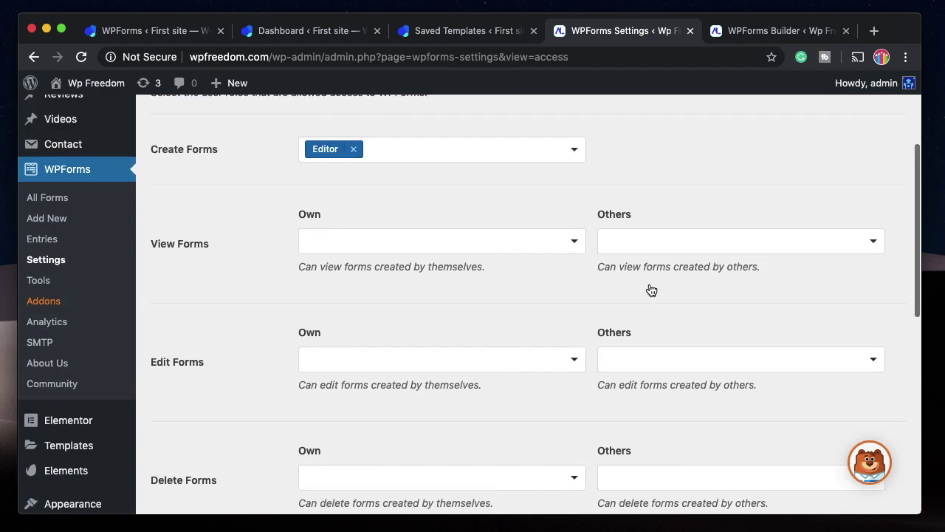
scroll(649, 289, down, 10)
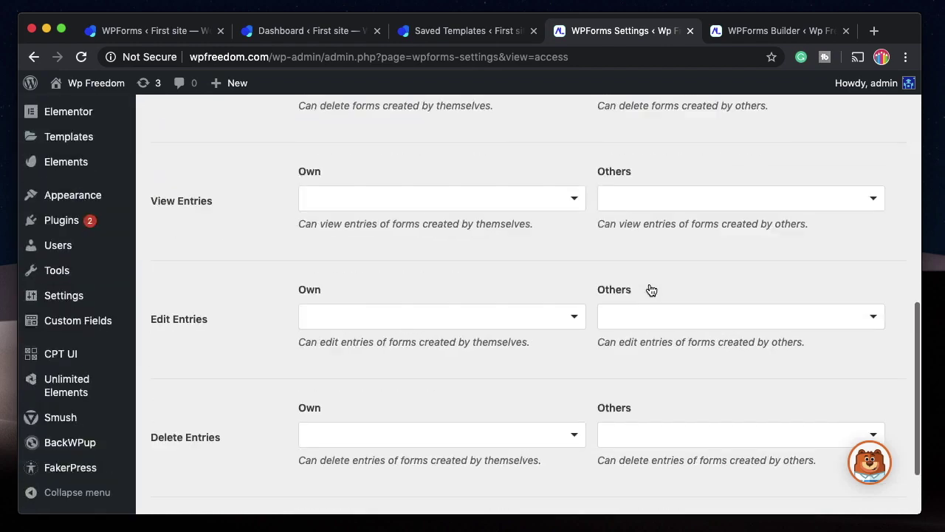
scroll(648, 289, up, 10)
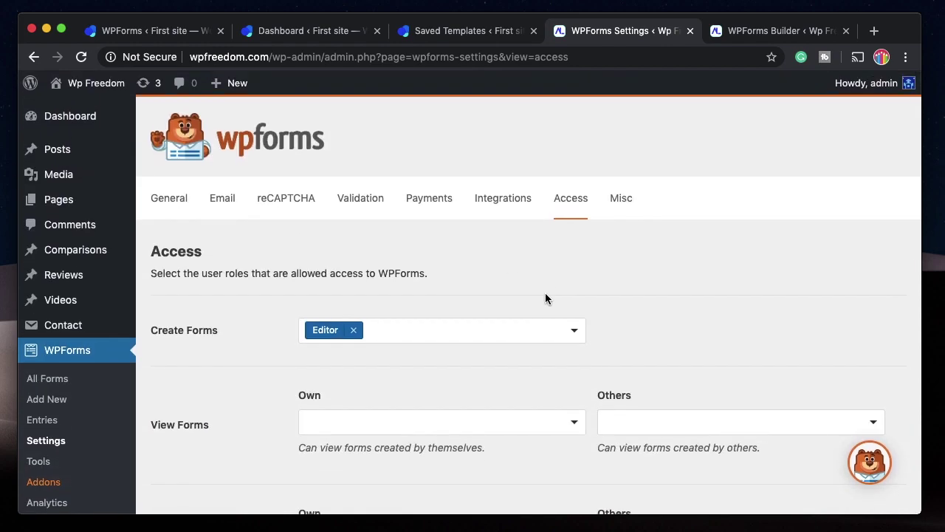
scroll(667, 321, down, 3)
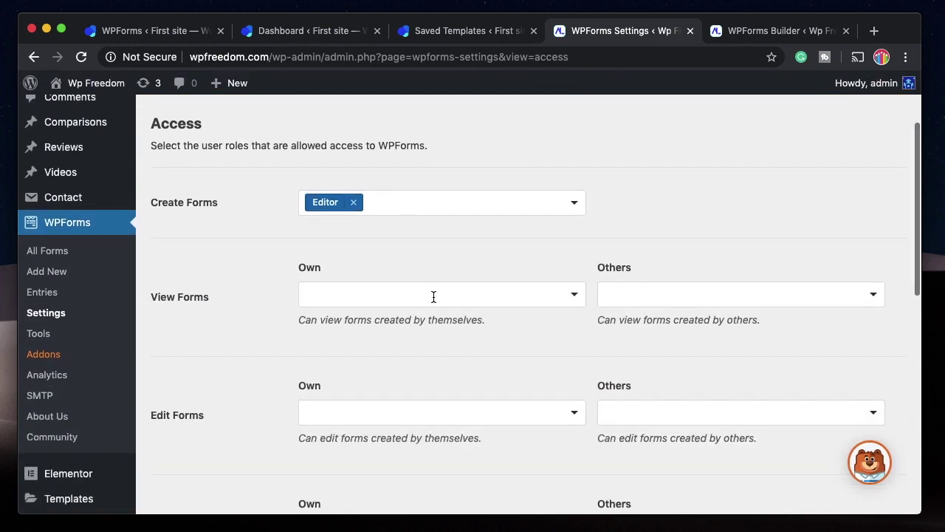
click(433, 296)
click(364, 266)
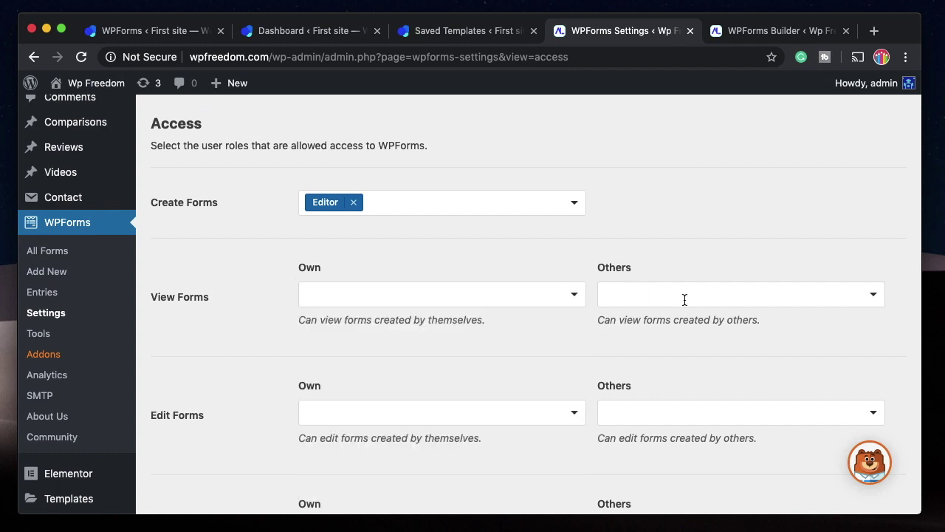
scroll(425, 385, down, 3)
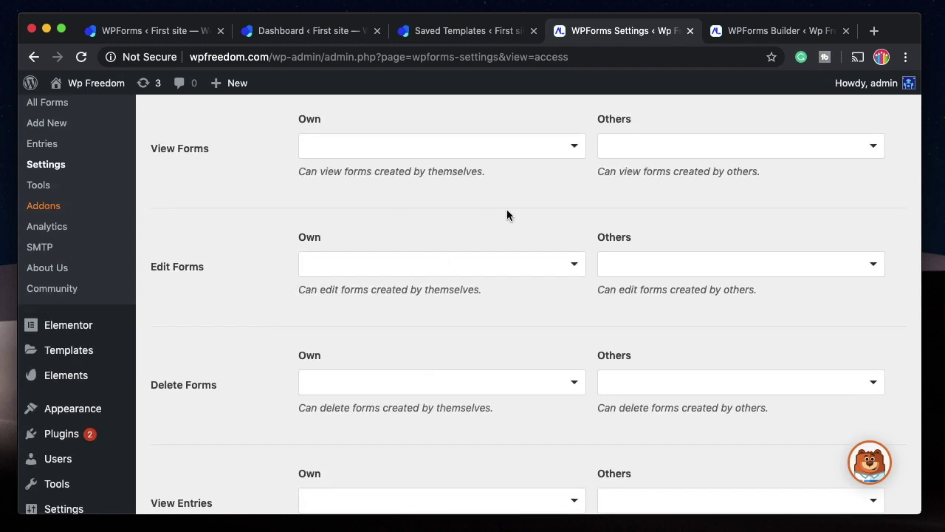
click(404, 147)
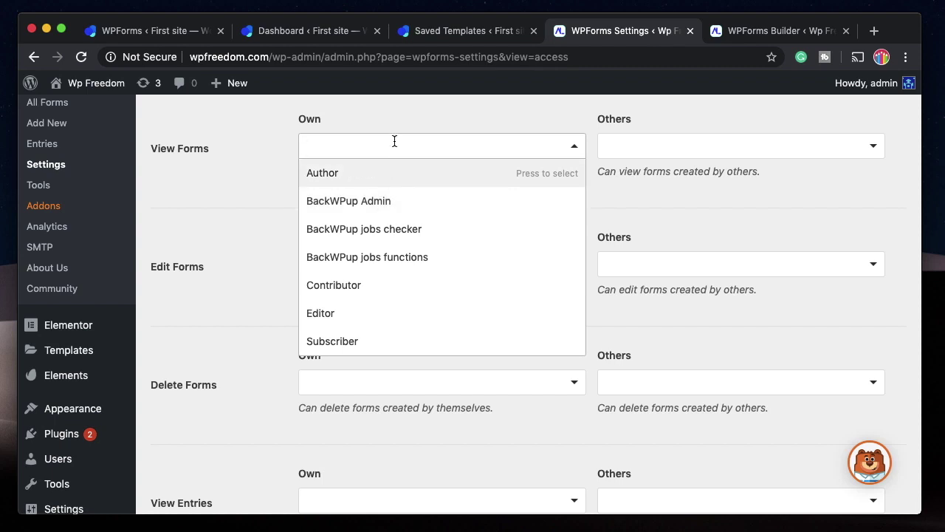
click(219, 258)
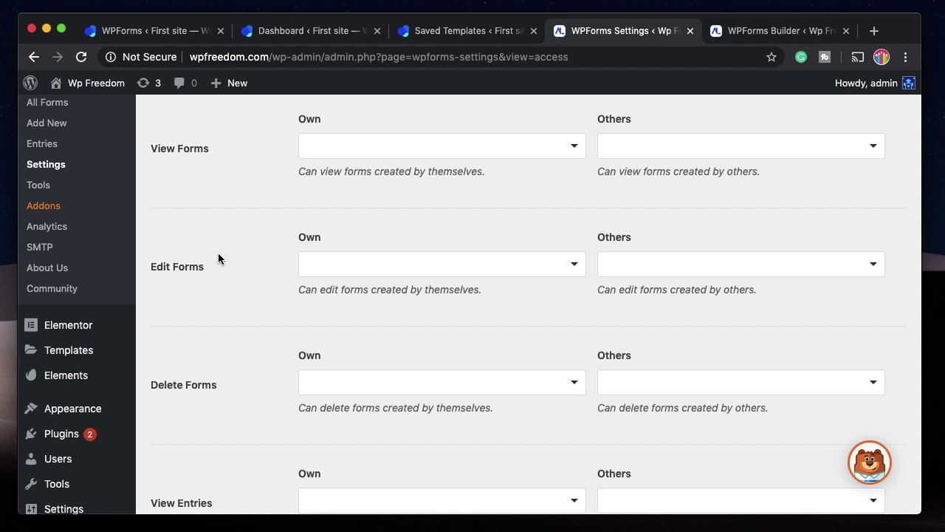
scroll(537, 280, up, 5)
scroll(413, 364, down, 10)
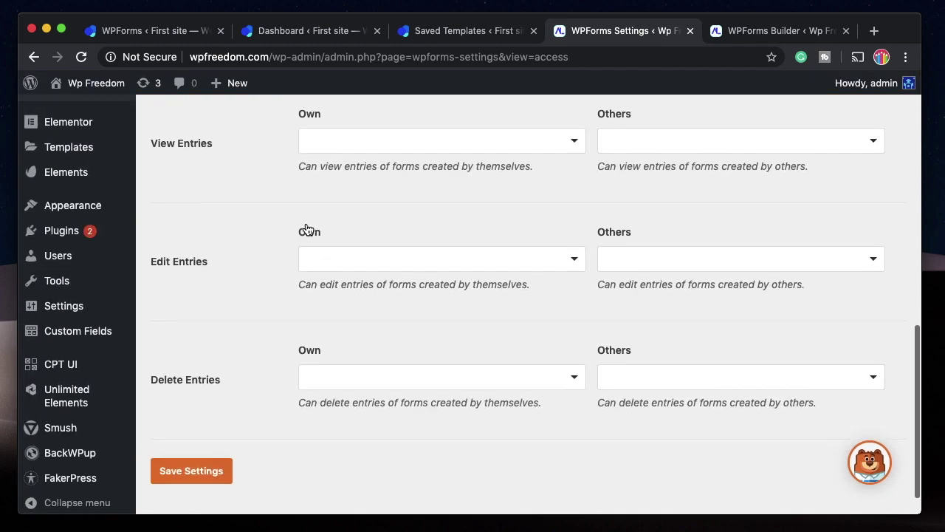
scroll(306, 229, up, 10)
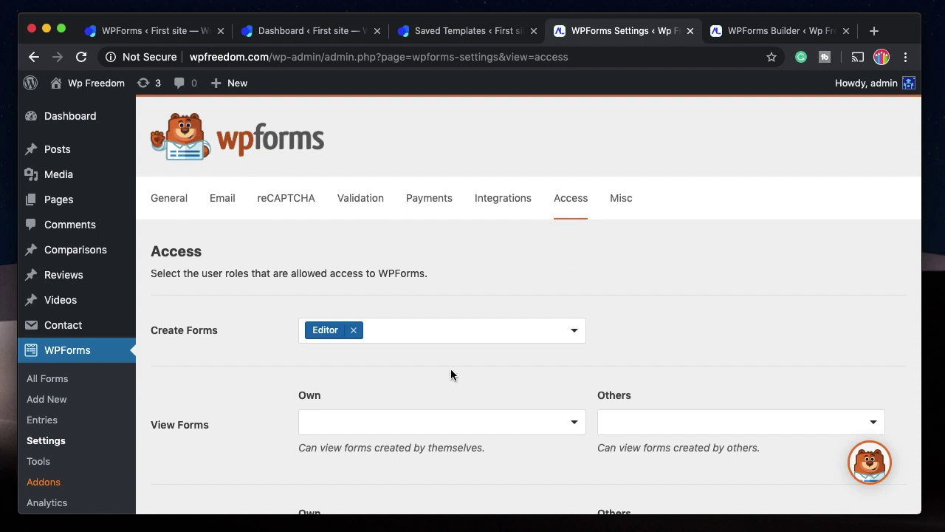
click(620, 200)
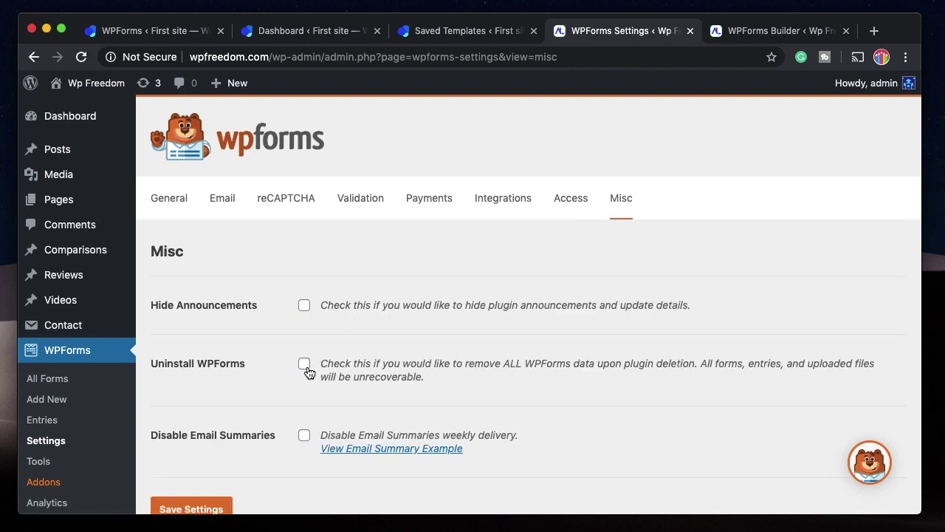
Switch WPForms Tools to the Export tab and scroll down to Export Entries.
scroll(308, 371, down, 3)
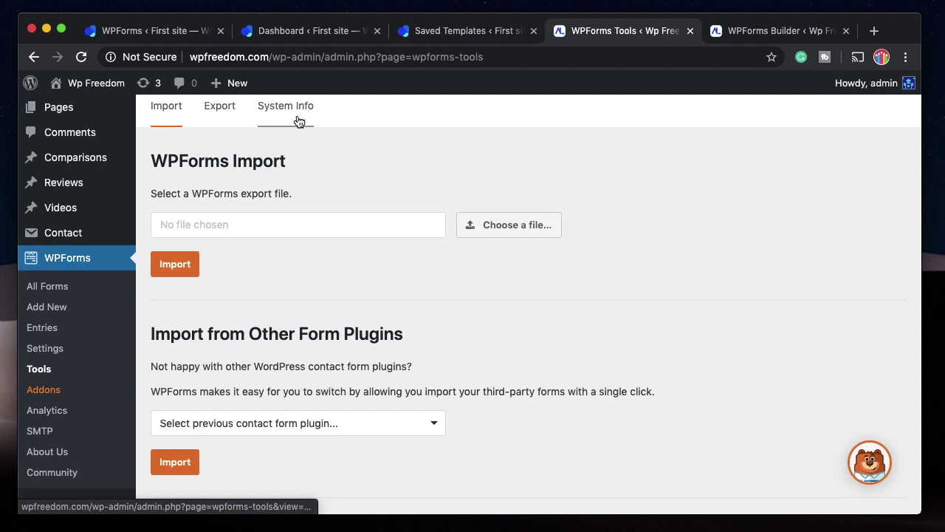
scroll(426, 162, up, 2)
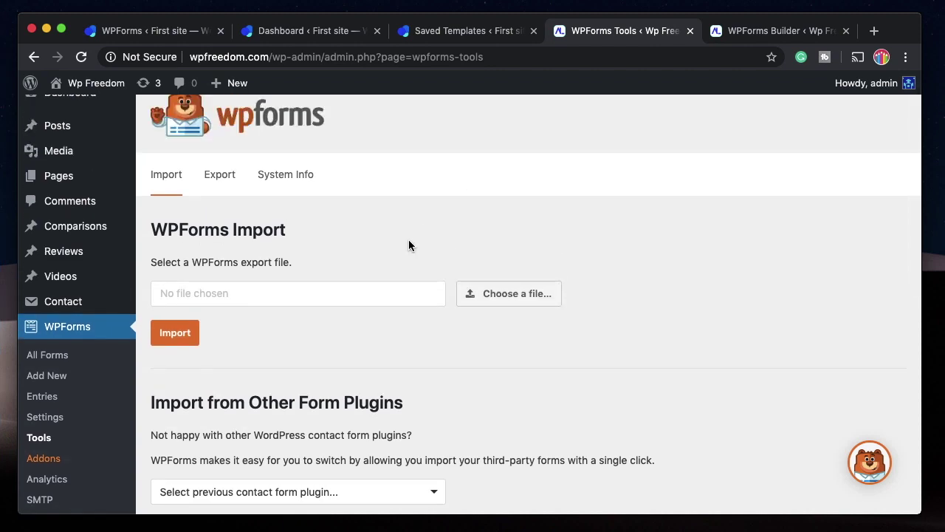
scroll(295, 288, up, 1)
click(213, 197)
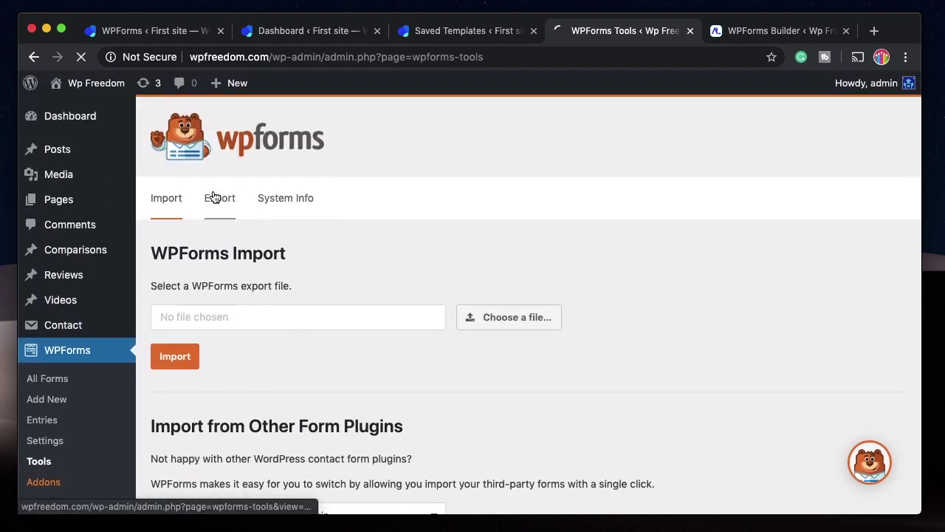
scroll(246, 137, down, 3)
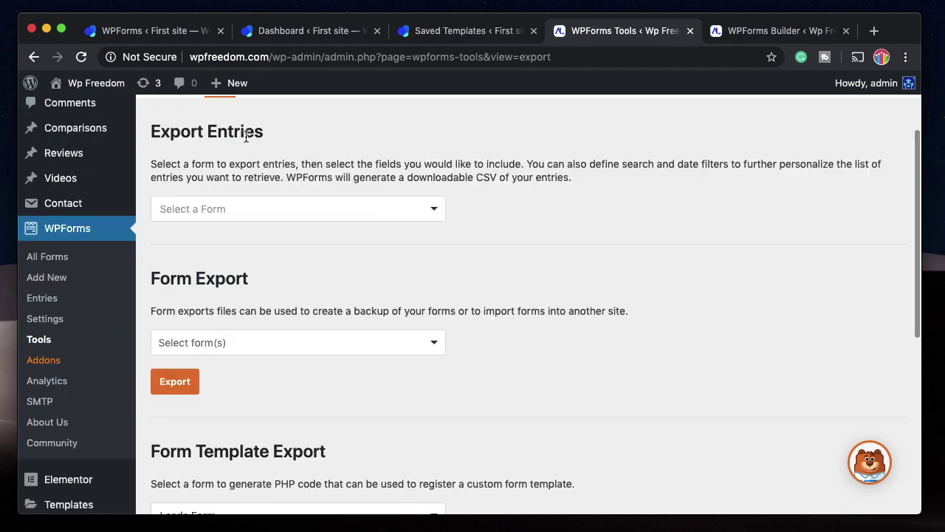
Select Leads Form under Export Entries and Form Export, then export it as a JSON file.
click(433, 212)
click(302, 265)
scroll(283, 298, down, 1)
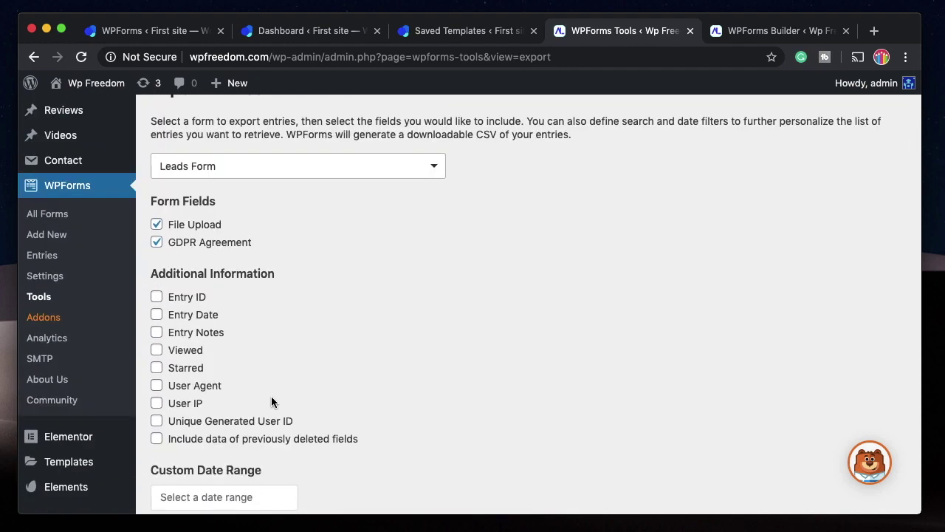
scroll(274, 420, down, 8)
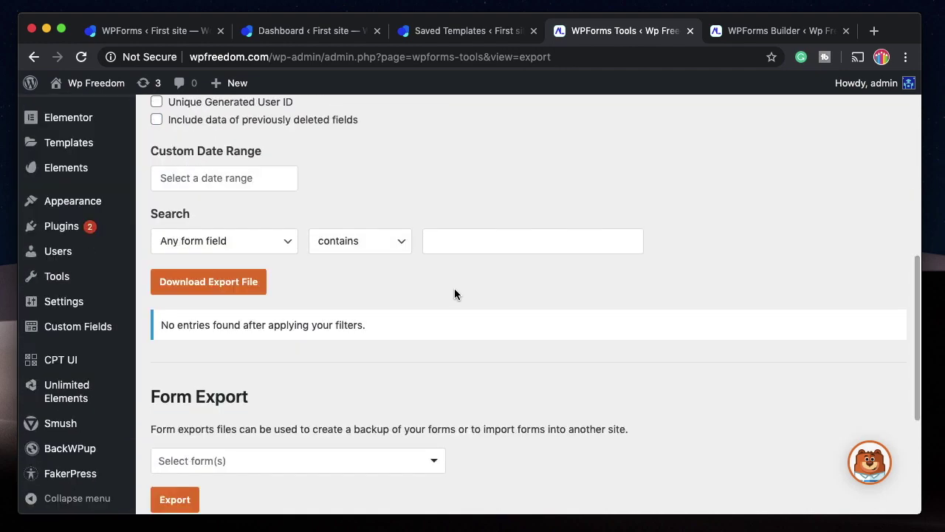
scroll(438, 333, up, 6)
scroll(437, 333, down, 6)
scroll(437, 335, down, 3)
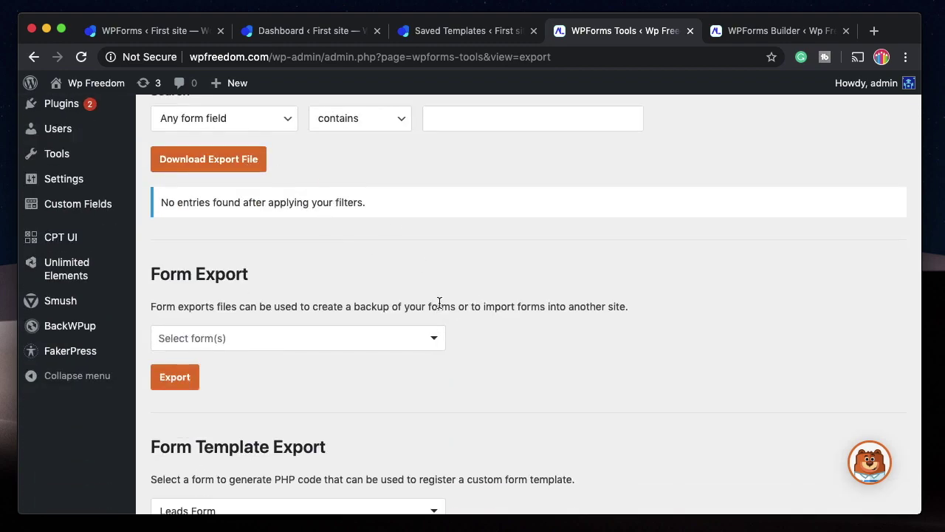
click(436, 336)
click(365, 357)
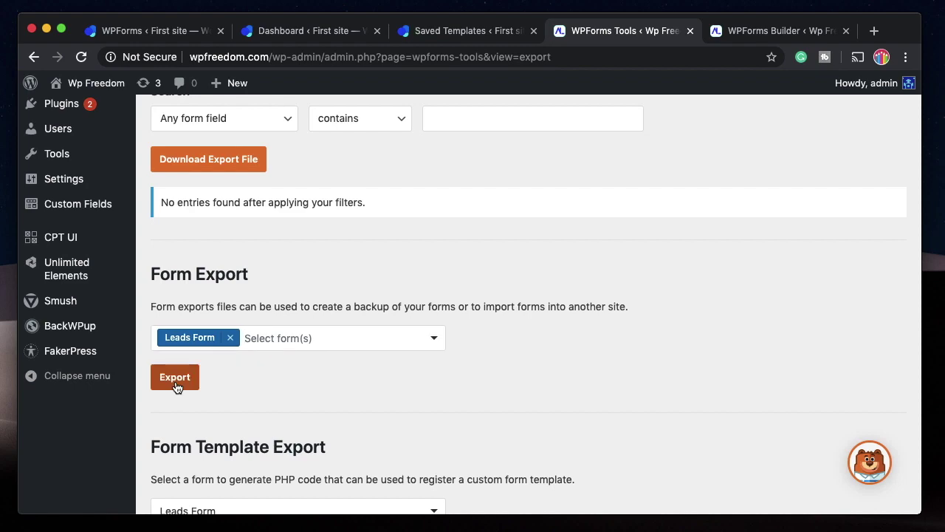
click(177, 379)
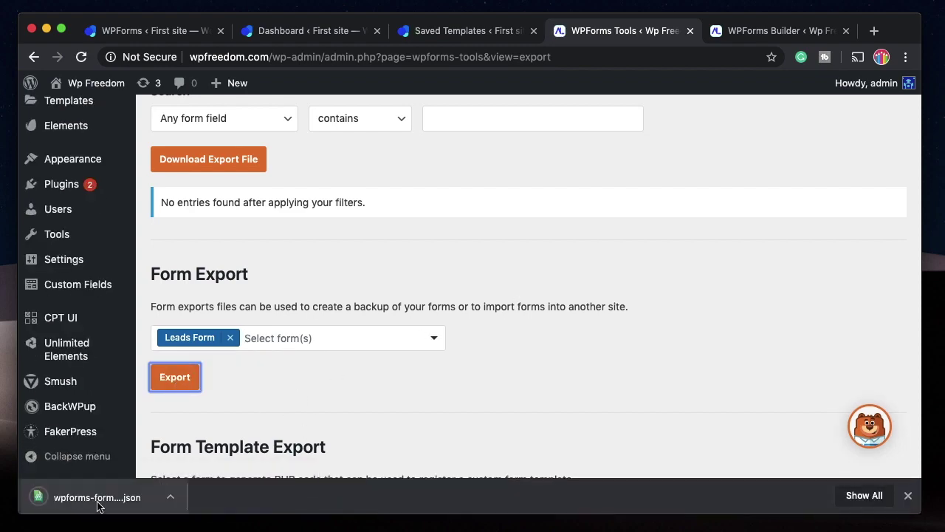
scroll(322, 356, down, 3)
scroll(323, 356, up, 10)
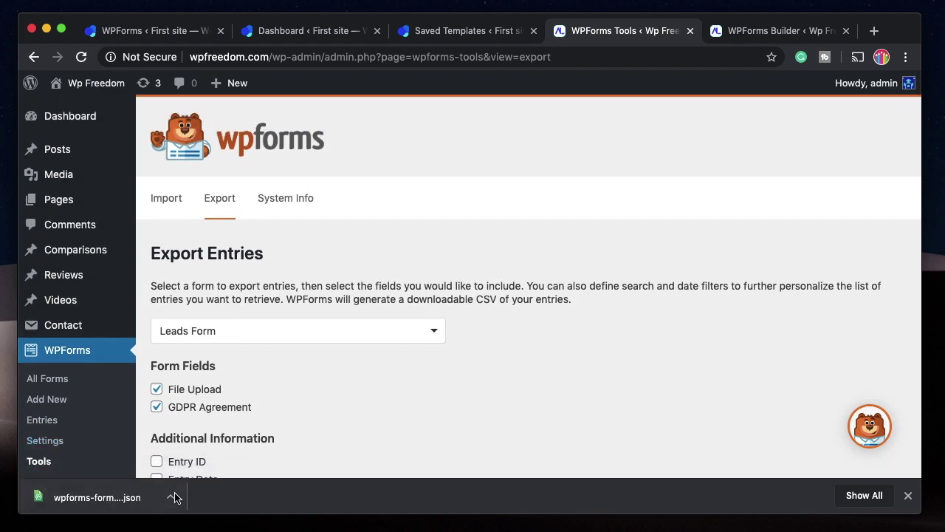
Delete the Leads Form from the All Forms list.
click(63, 380)
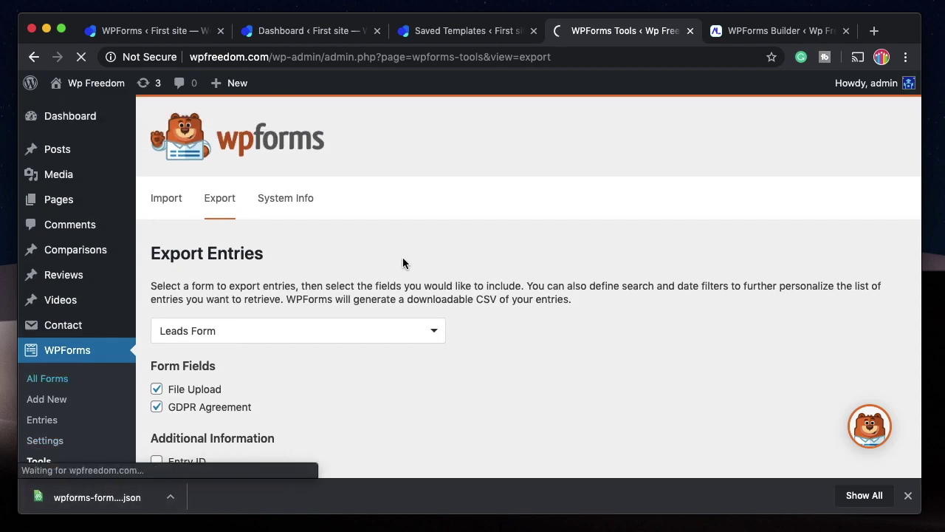
click(361, 319)
click(432, 320)
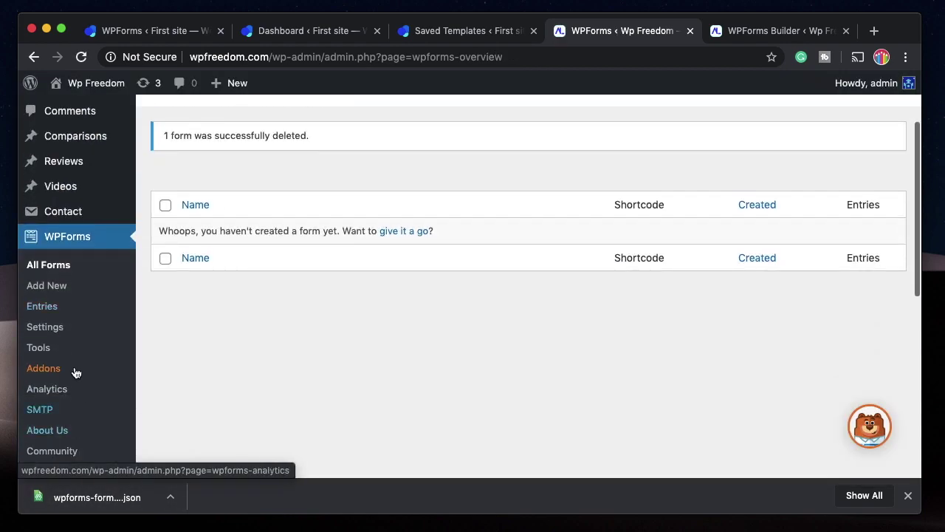
Import the exported Leads Form JSON file through Tools > Import.
click(59, 346)
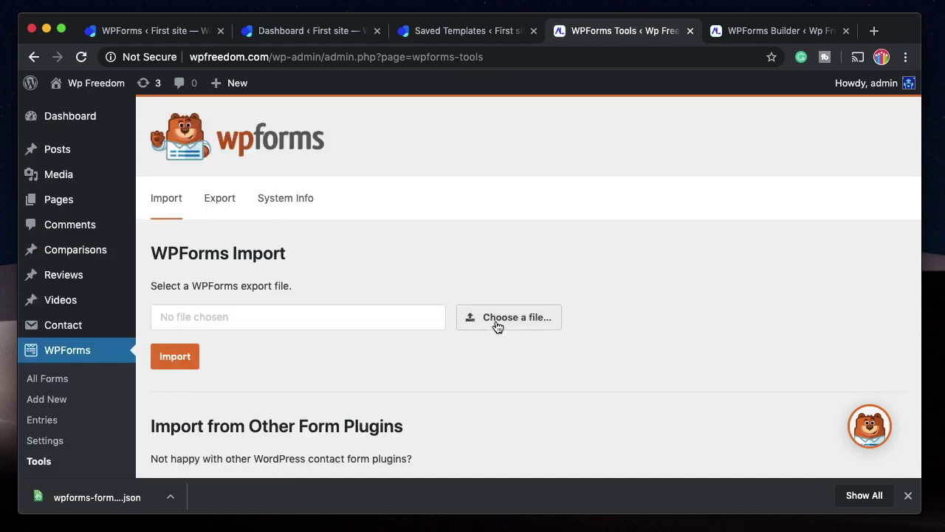
click(492, 329)
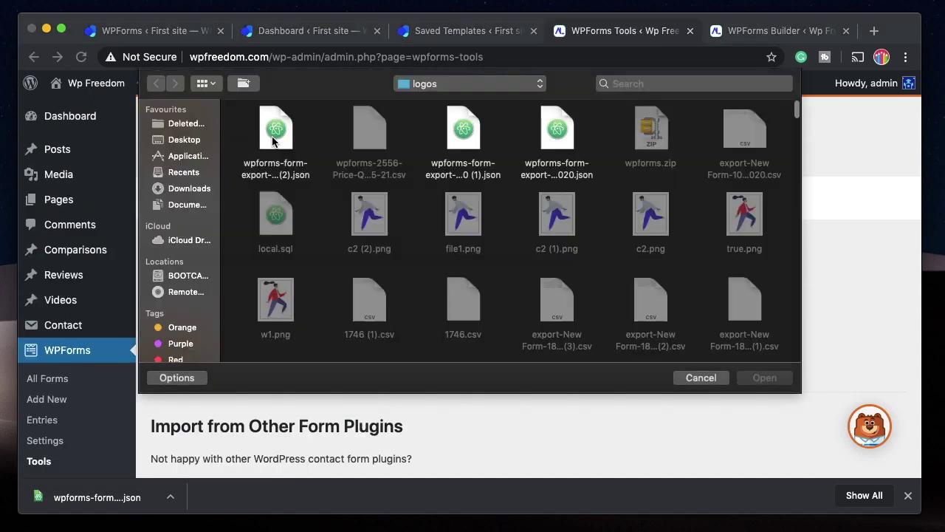
click(273, 141)
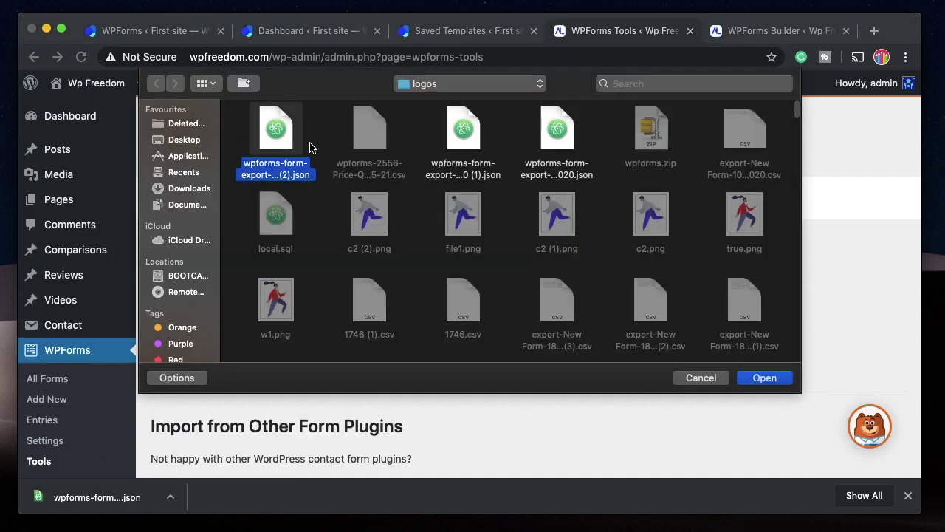
click(765, 377)
click(175, 354)
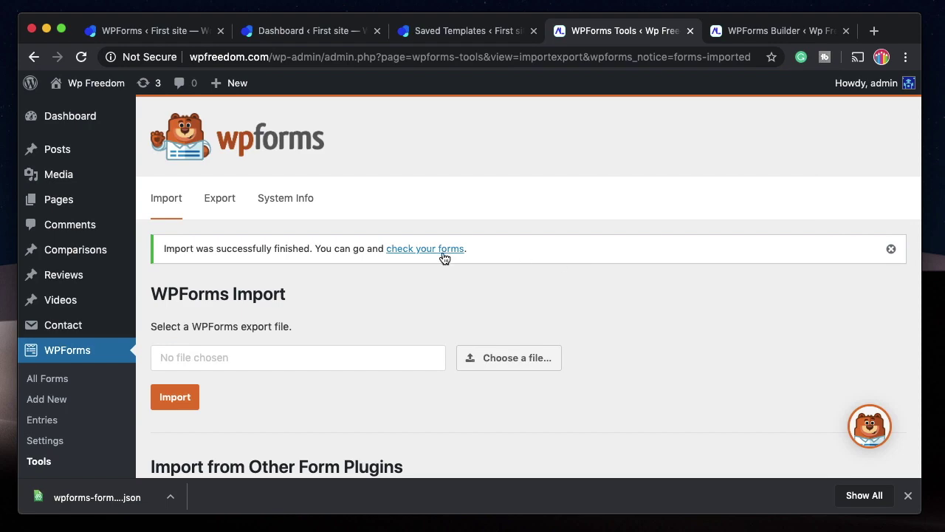
Check the re-imported form 2558 in the forms list and form builder.
click(440, 250)
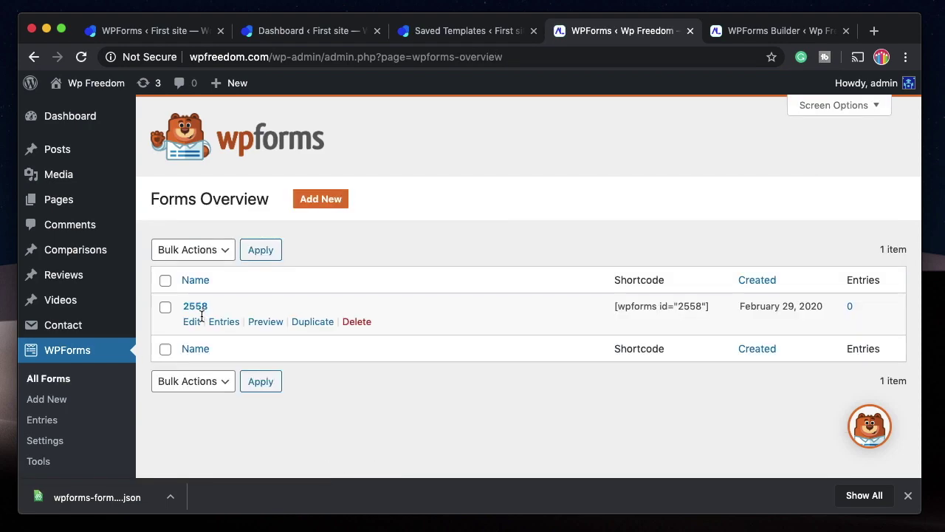
click(192, 323)
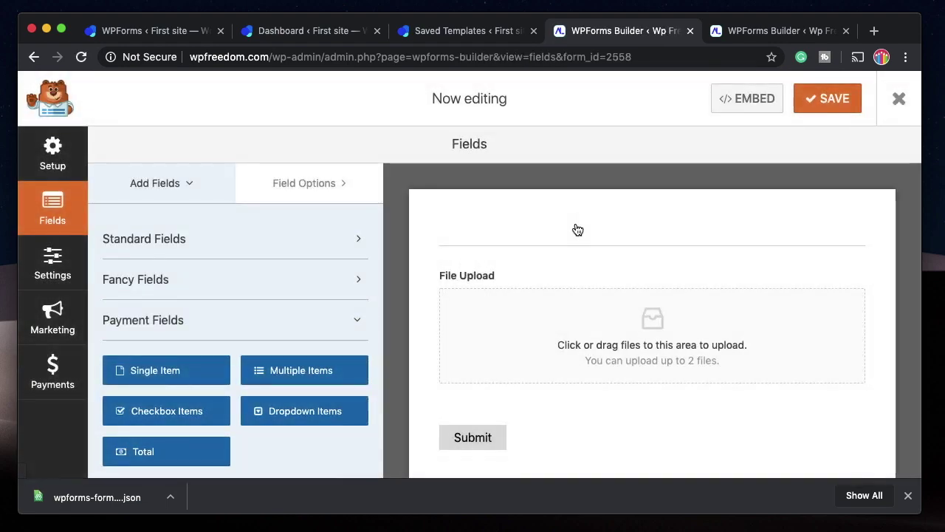
scroll(593, 382, down, 1)
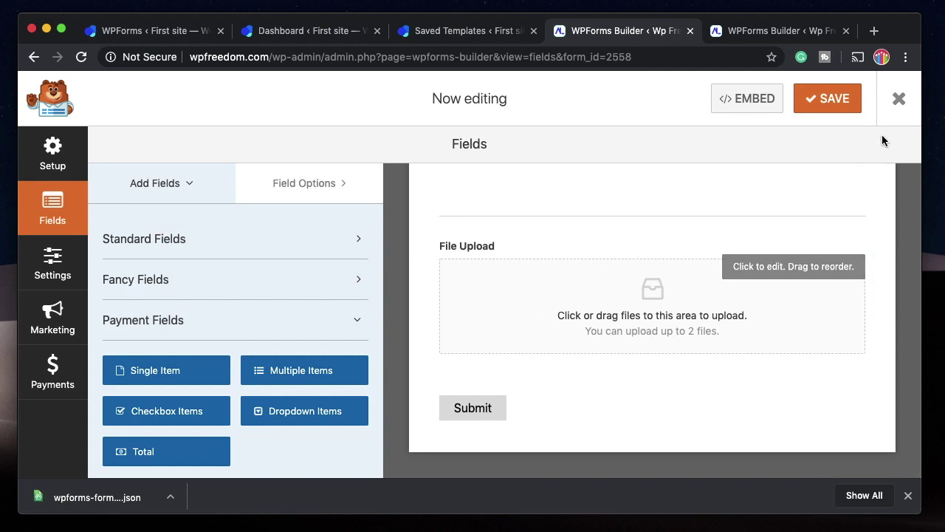
key(super+bracketleft)
scroll(423, 291, down, 3)
click(43, 355)
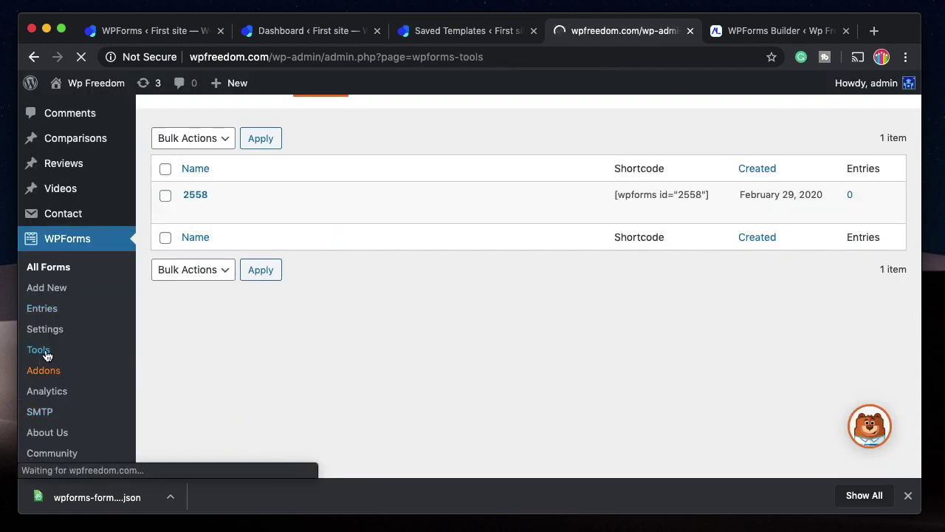
Choose Contact Form 7 as the source under Import from Other Form Plugins.
scroll(317, 259, down, 2)
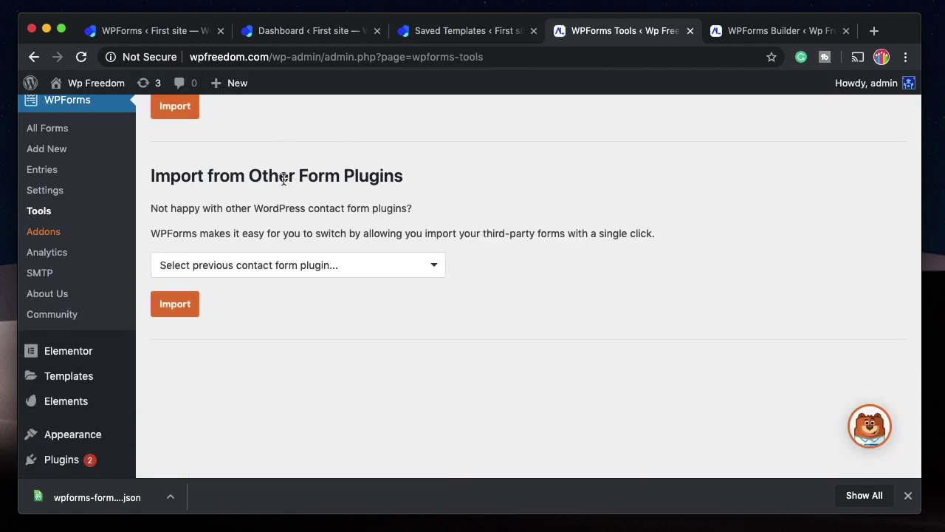
triple_click(283, 178)
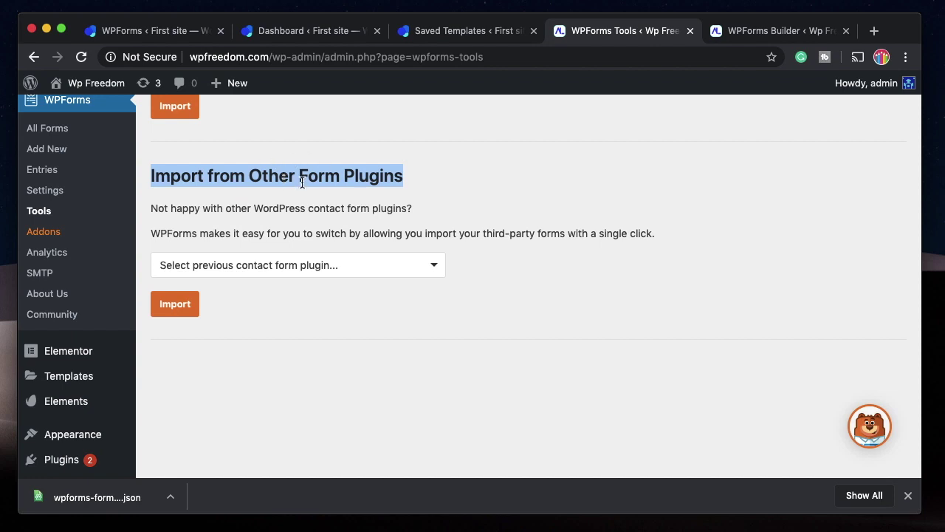
click(389, 268)
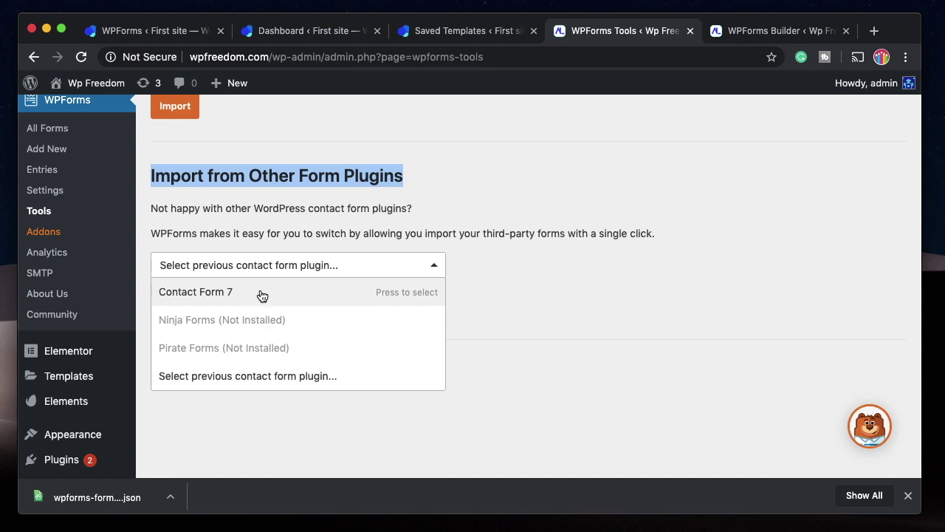
click(261, 294)
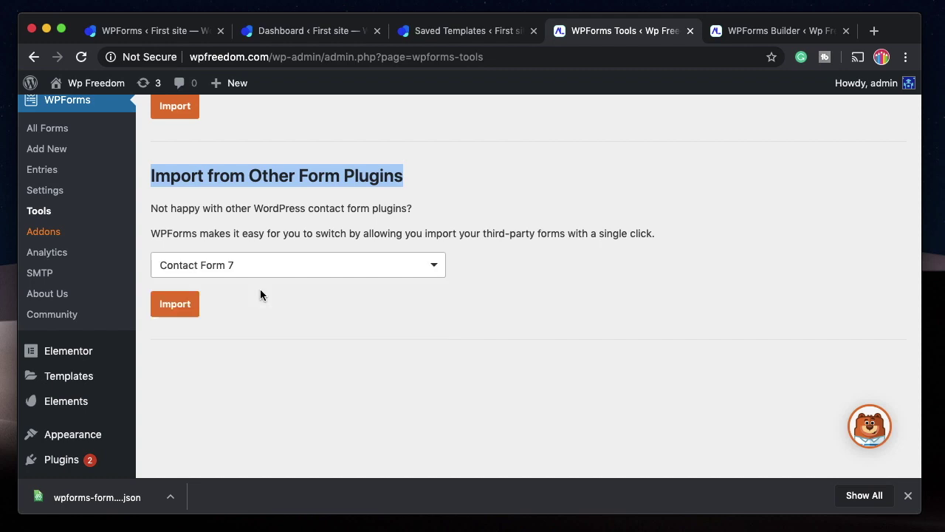
click(187, 309)
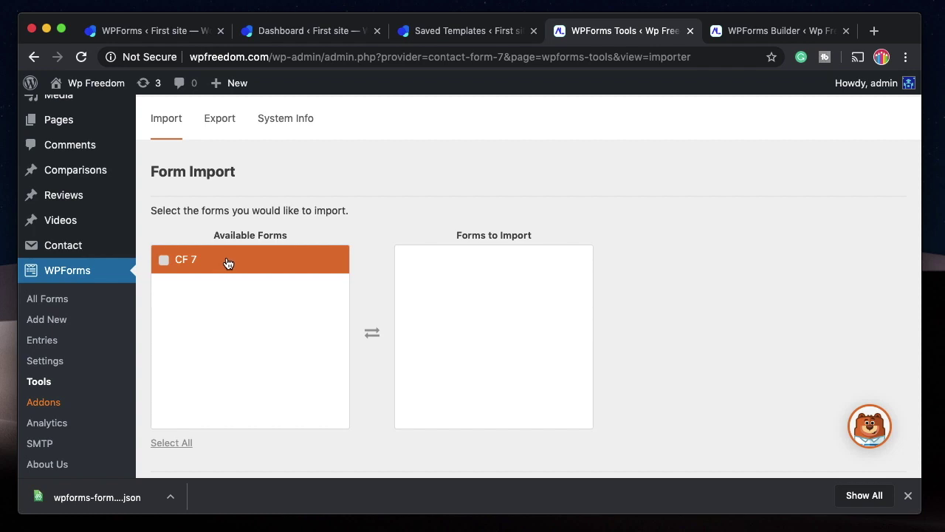
Import the CF 7 form and open it from All Forms in the builder.
click(228, 264)
scroll(338, 224, down, 3)
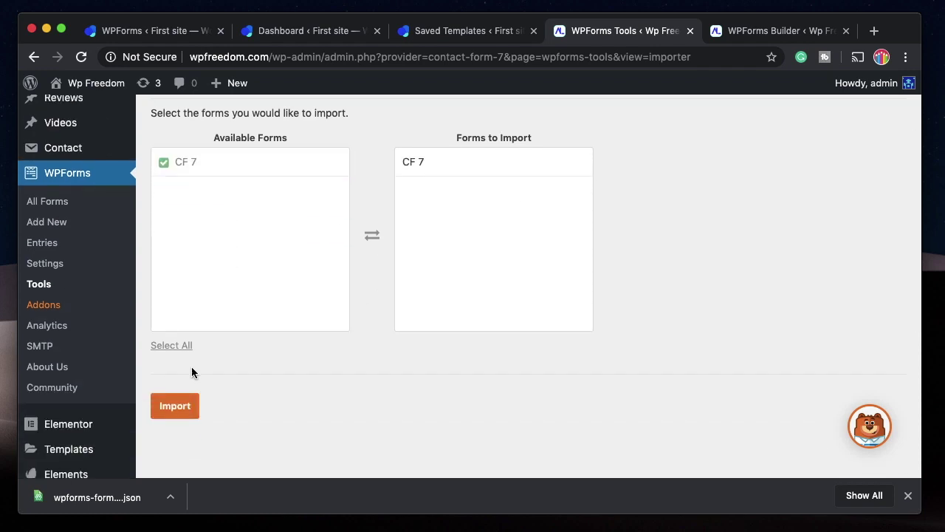
click(175, 406)
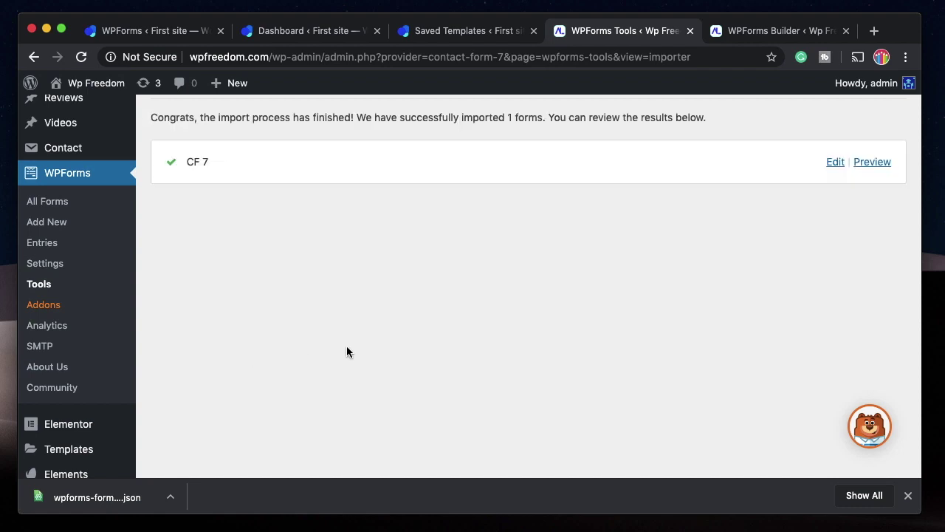
click(44, 201)
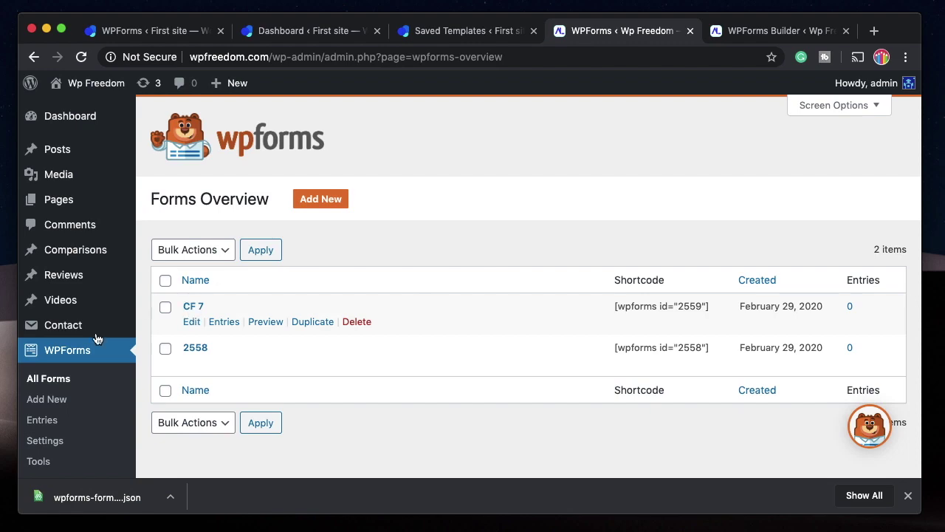
click(191, 323)
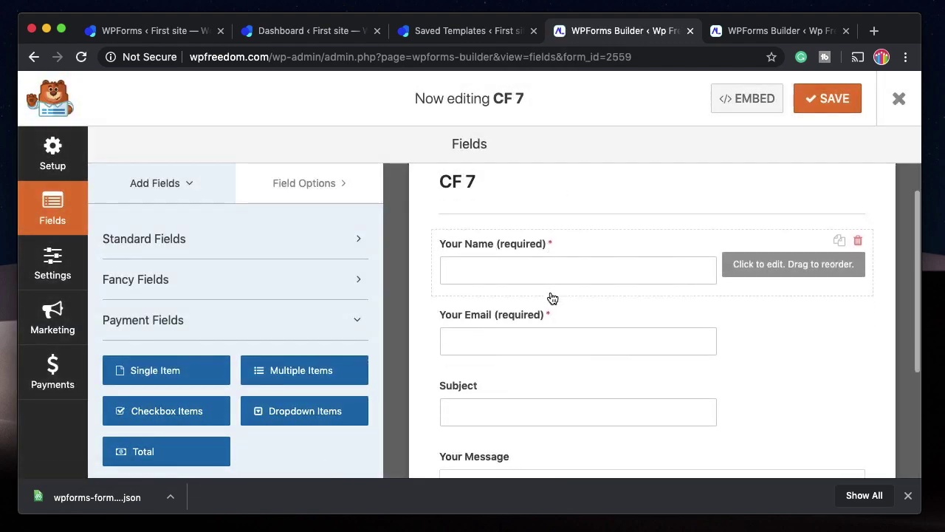
Scroll through the CF 7 form's name, email, subject and message fields in the builder.
scroll(553, 297, down, 3)
scroll(551, 295, up, 4)
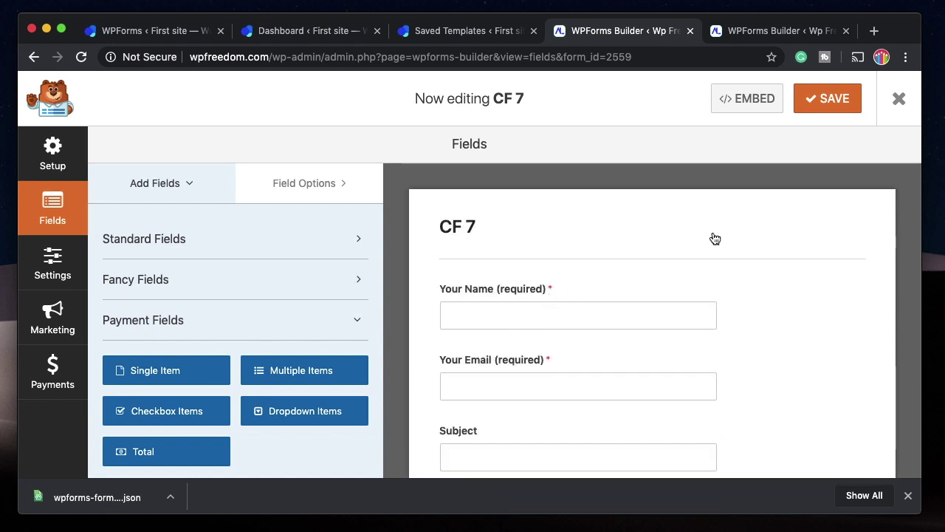
scroll(632, 180, down, 3)
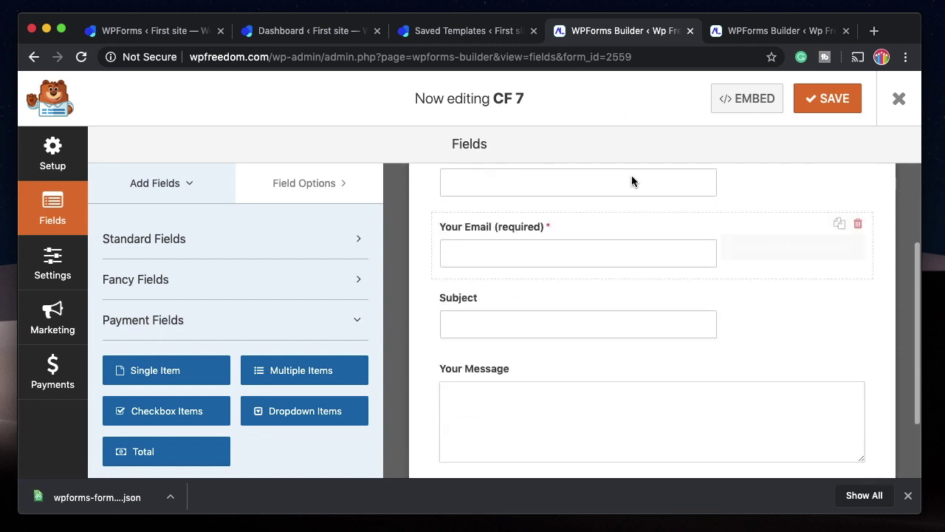
scroll(633, 180, up, 3)
scroll(480, 276, down, 3)
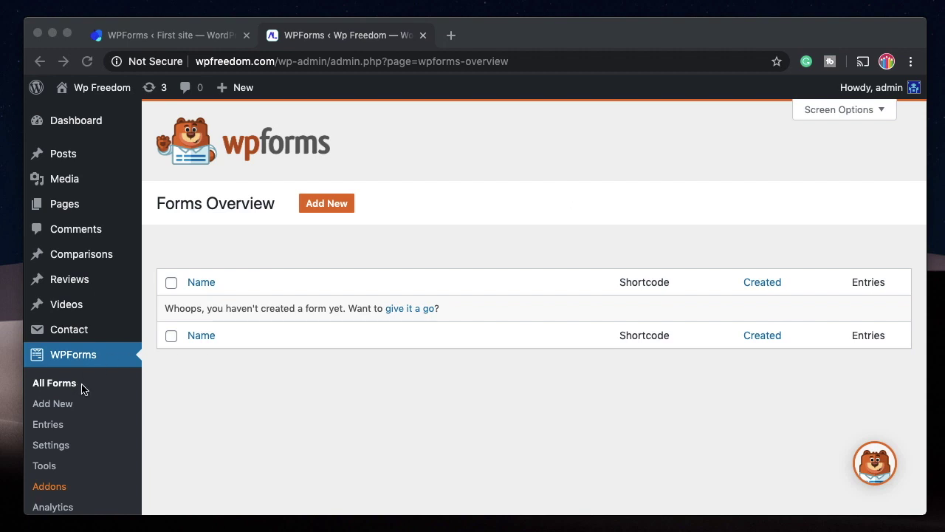
Add a new form, name it Contact Us, and scroll through templates such as Simple Contact Form.
scroll(273, 402, down, 2)
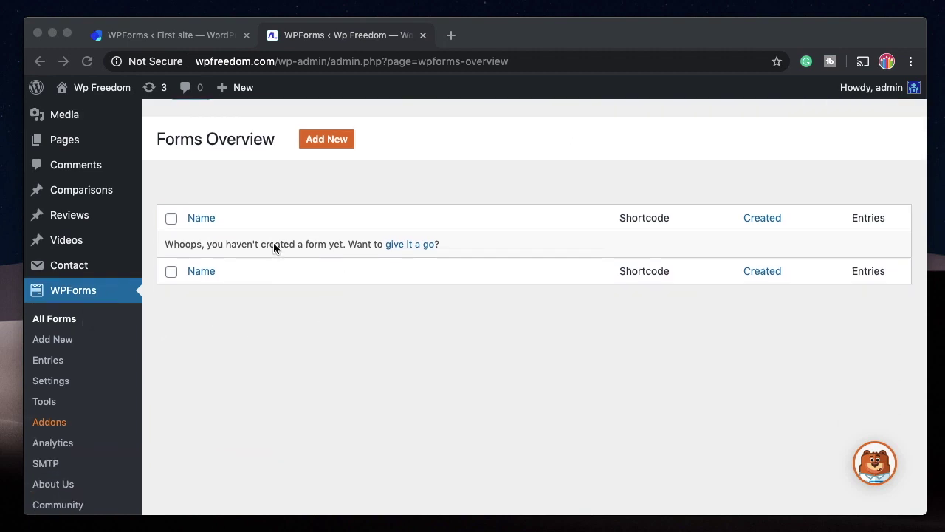
click(328, 143)
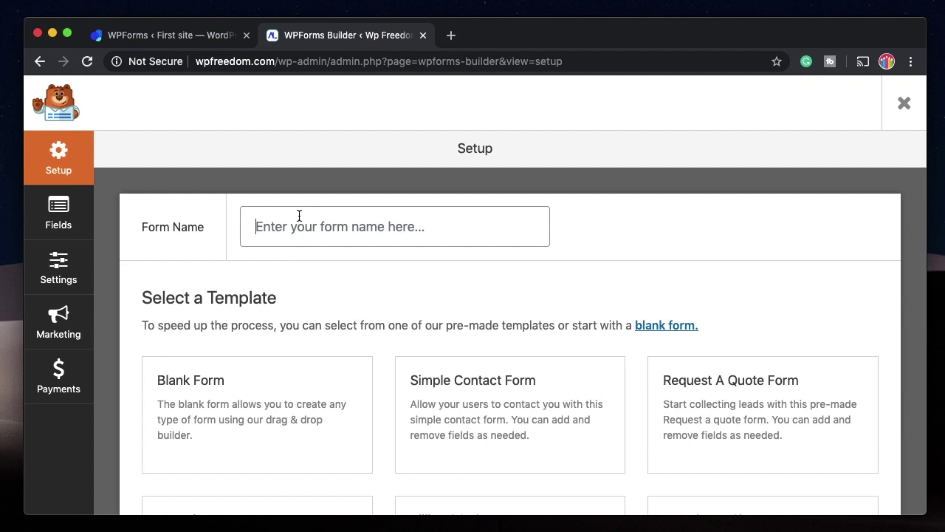
text(Contact Us)
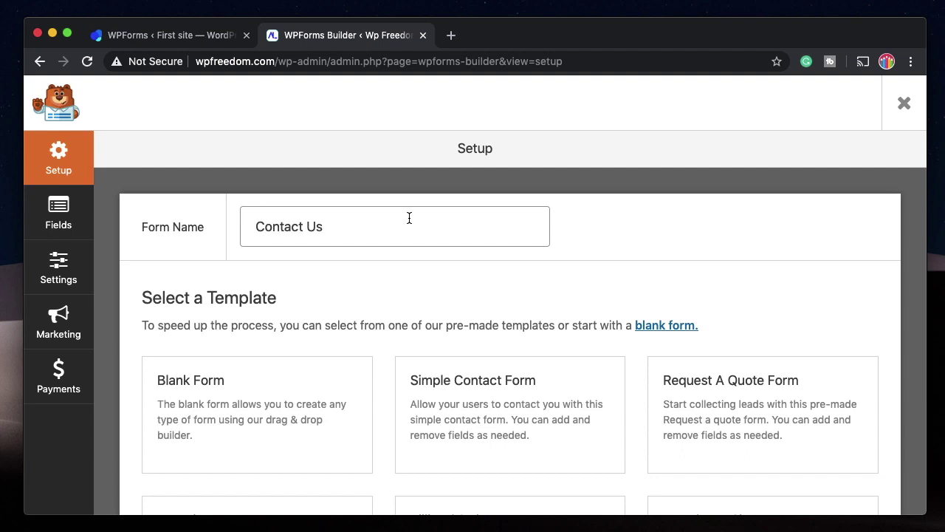
scroll(329, 266, down, 3)
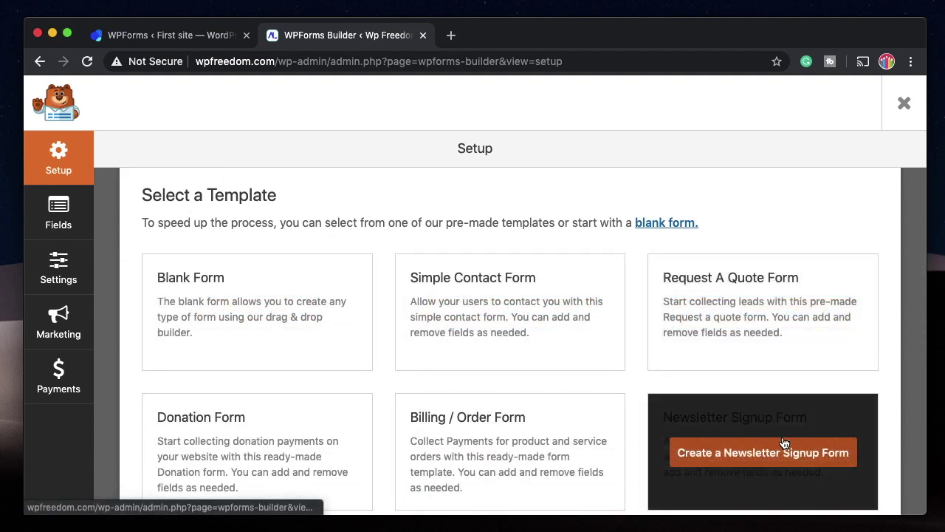
scroll(786, 432, down, 2)
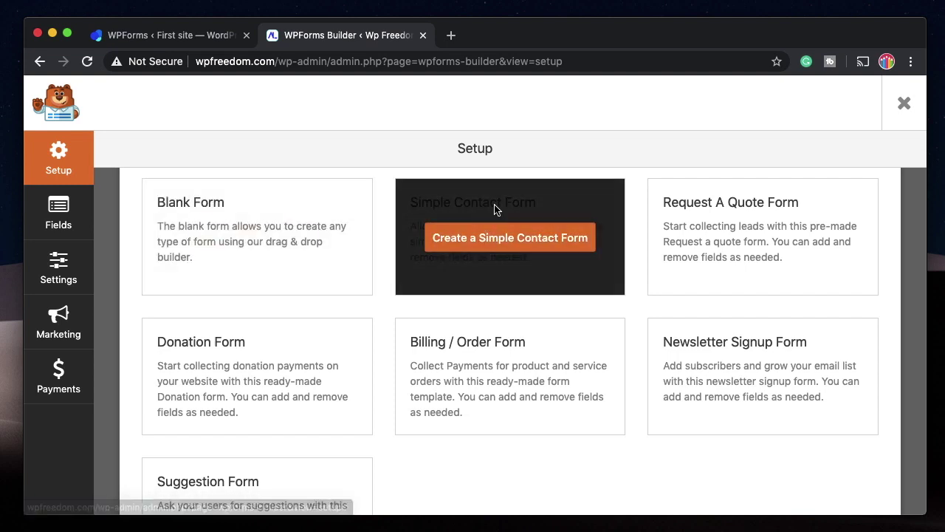
scroll(494, 210, up, 2)
Apply the Simple Contact Form template and scroll to review the Name, Email and Message fields.
click(491, 274)
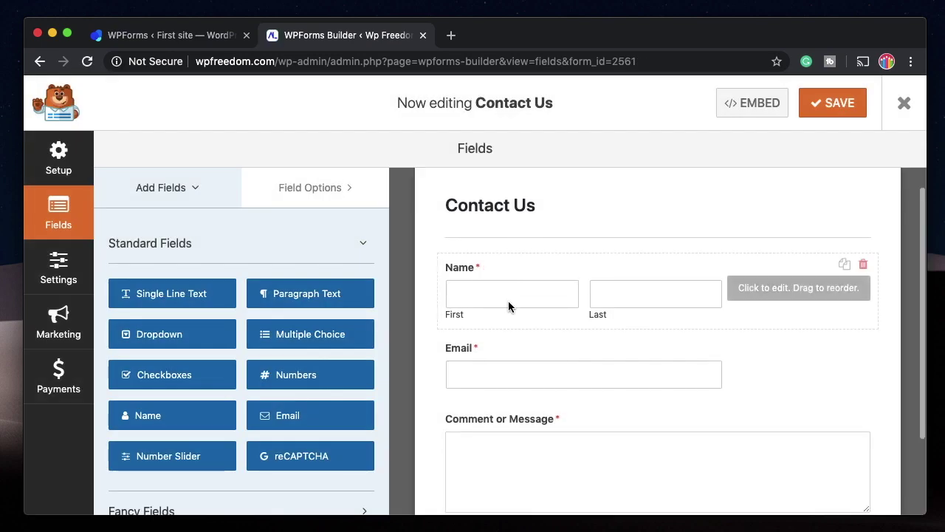
scroll(508, 305, down, 2)
scroll(512, 369, up, 1)
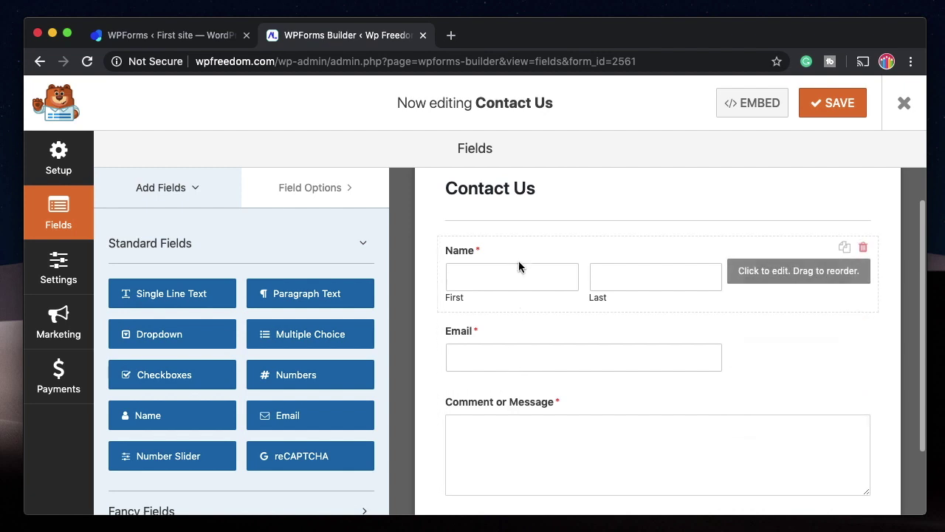
scroll(529, 373, down, 2)
scroll(534, 418, down, 1)
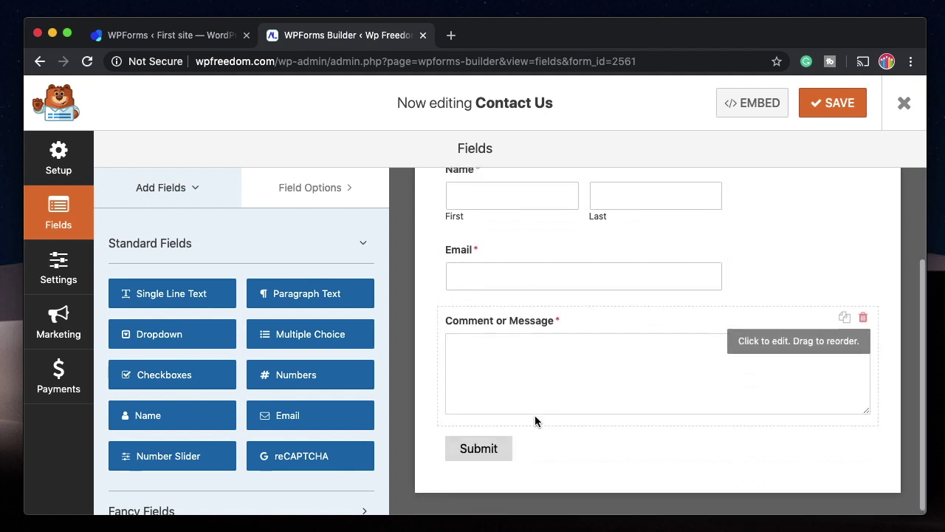
scroll(530, 332, up, 3)
scroll(542, 404, down, 3)
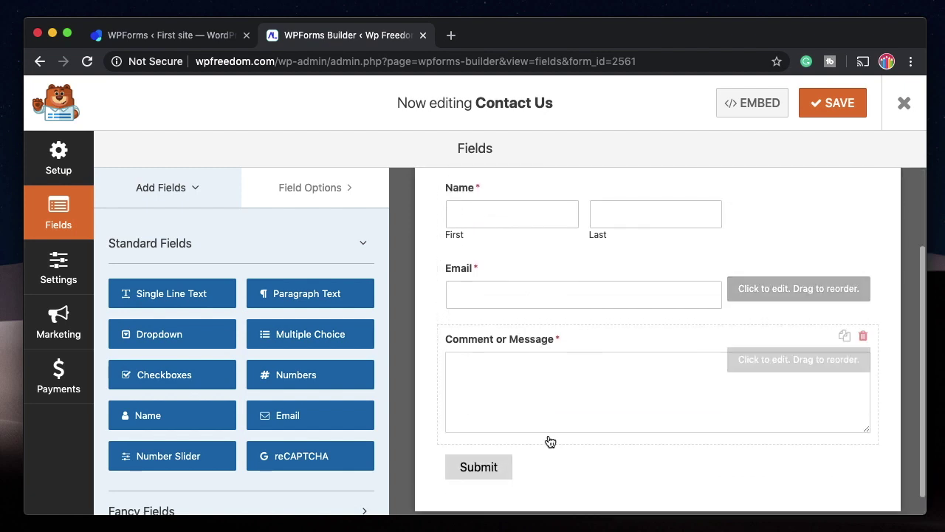
scroll(550, 440, down, 1)
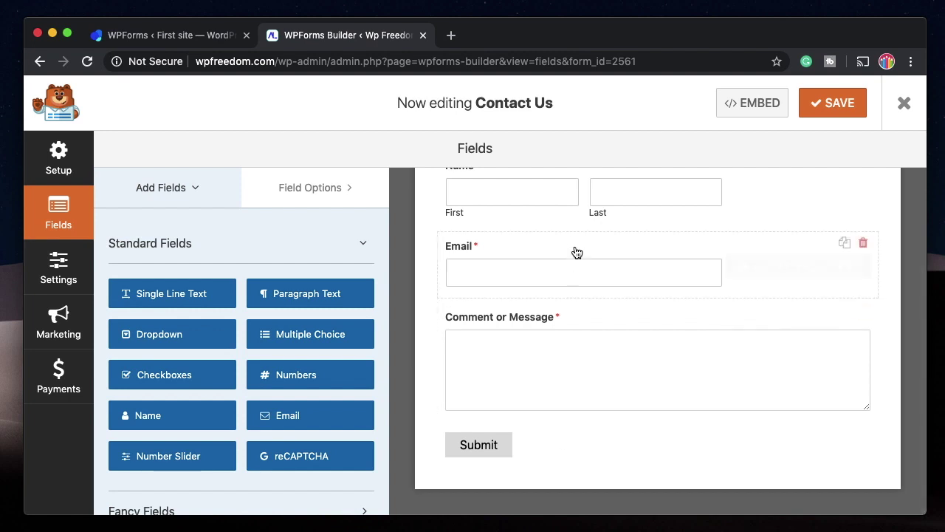
scroll(570, 250, up, 3)
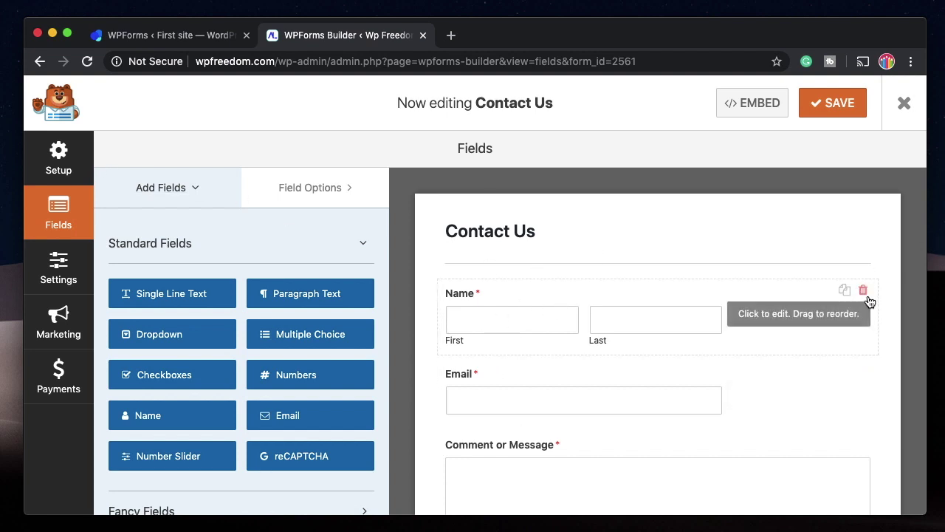
Switch the form to the Blank Form template and confirm replacing its existing fields.
click(66, 162)
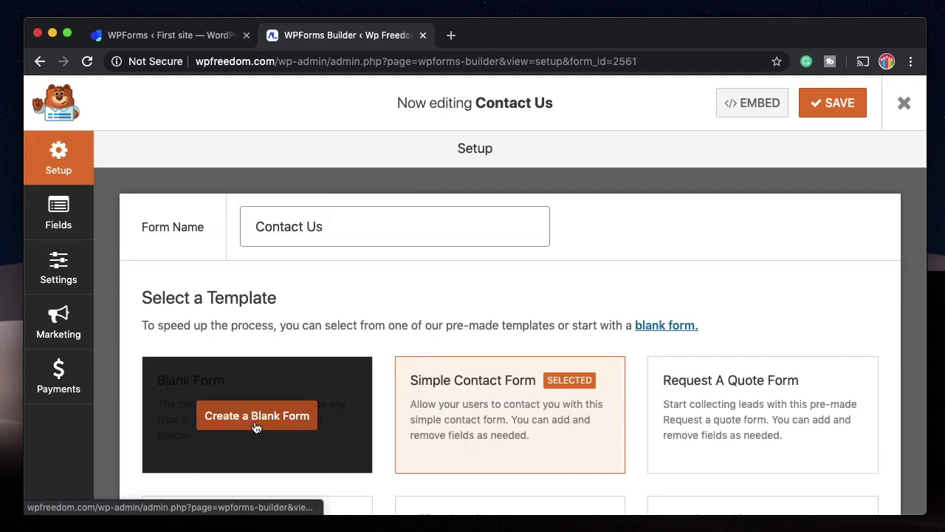
click(255, 415)
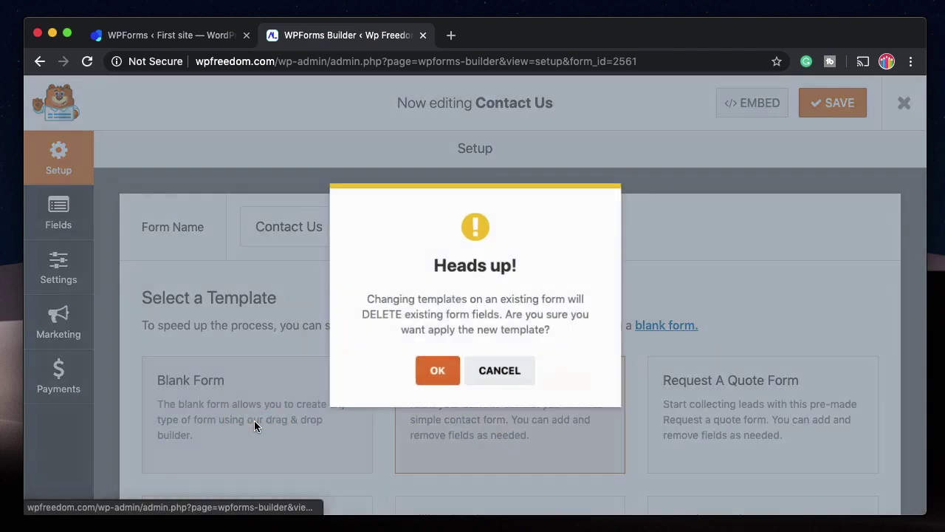
triple_click(446, 317)
double_click(446, 317)
triple_click(446, 318)
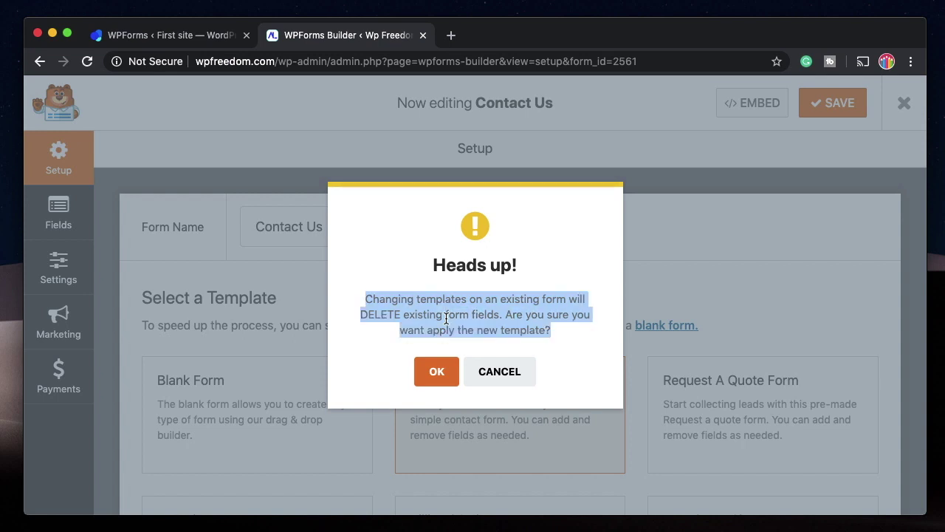
click(446, 318)
triple_click(446, 318)
click(446, 318)
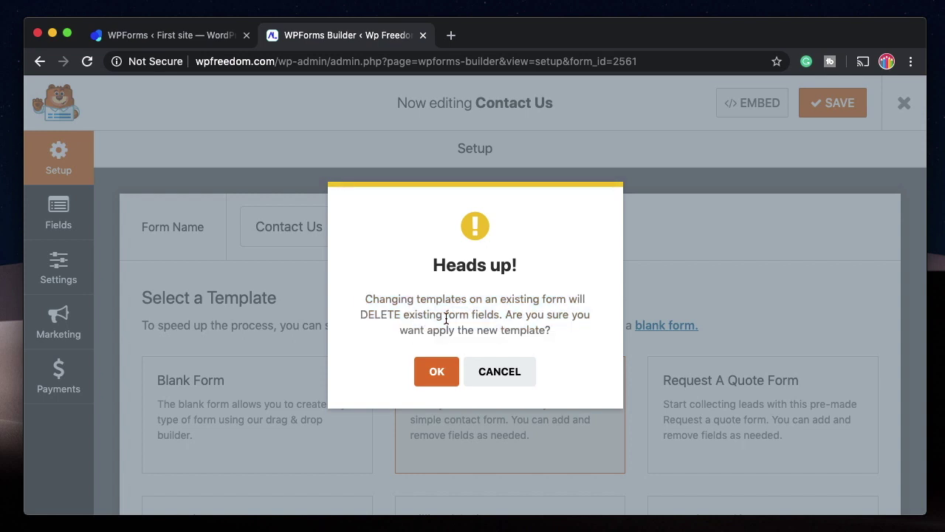
triple_click(446, 317)
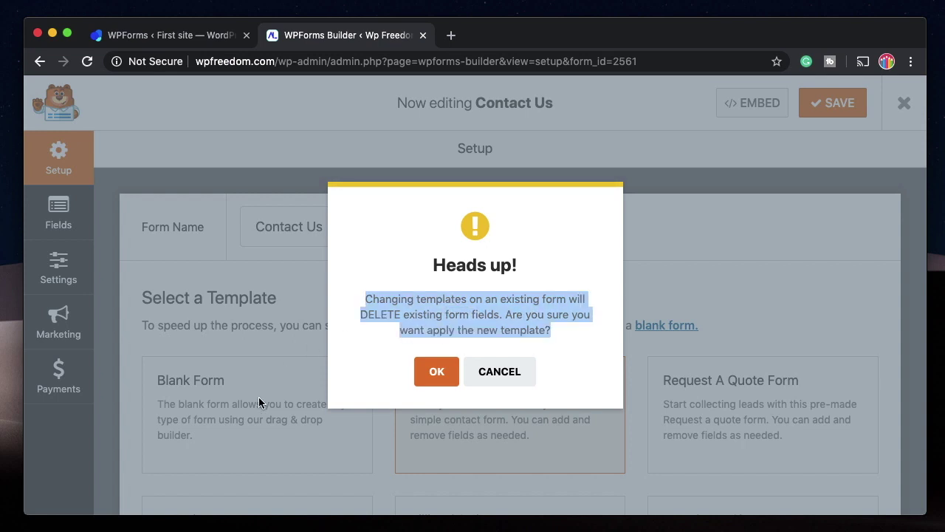
click(436, 376)
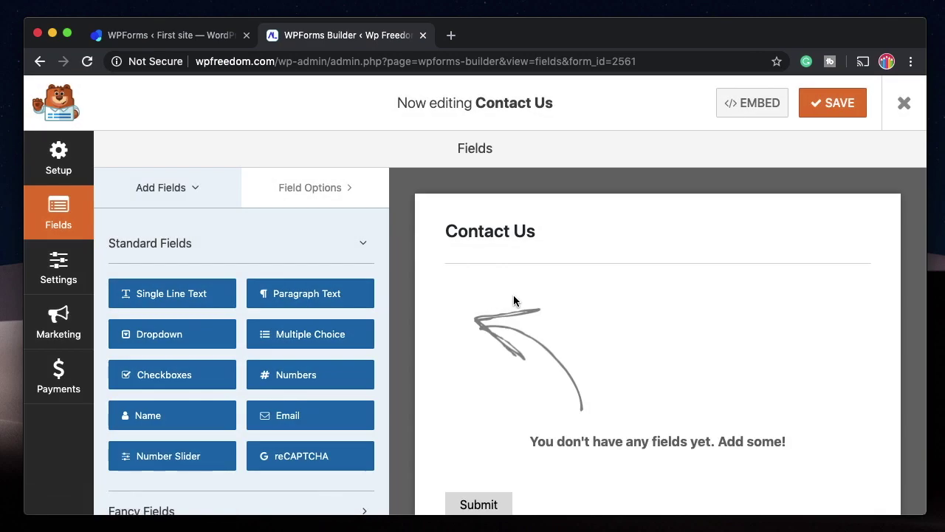
scroll(624, 369, down, 2)
scroll(604, 221, up, 2)
Apply the Request A Quote Form template, confirm the replacement, and return to the Fields panel.
click(53, 154)
scroll(305, 355, down, 2)
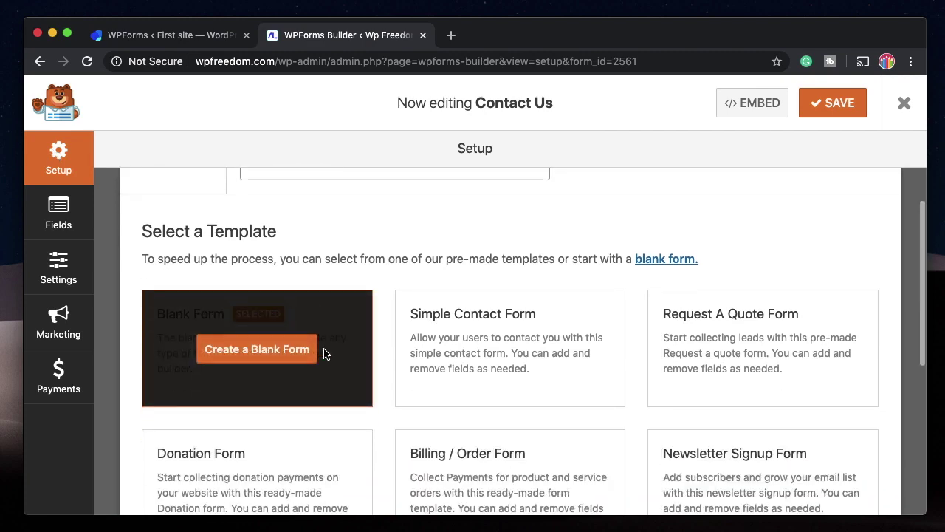
click(707, 351)
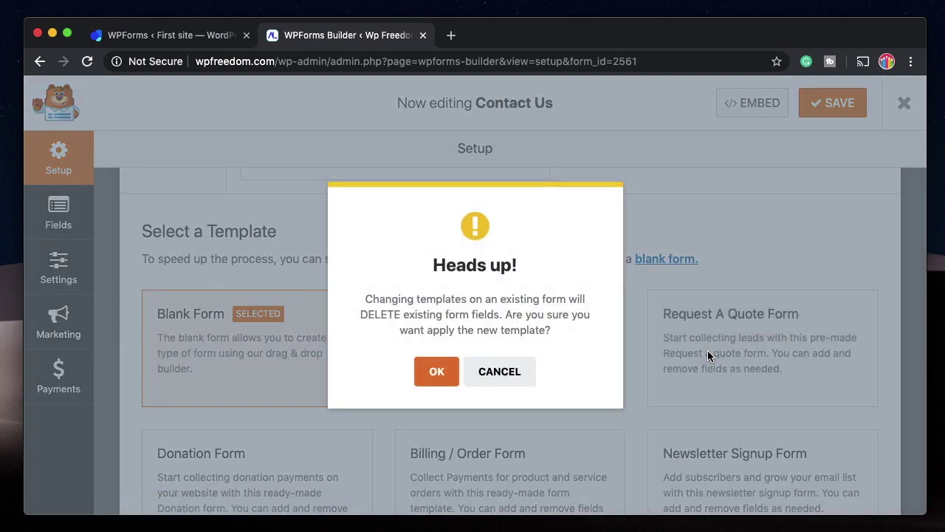
click(434, 370)
scroll(591, 267, down, 1)
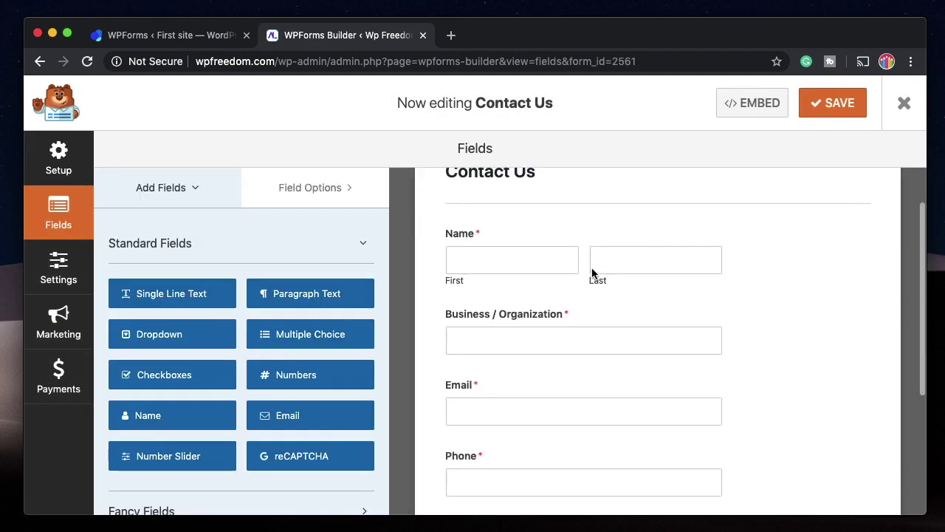
scroll(591, 381, down, 3)
scroll(591, 381, up, 4)
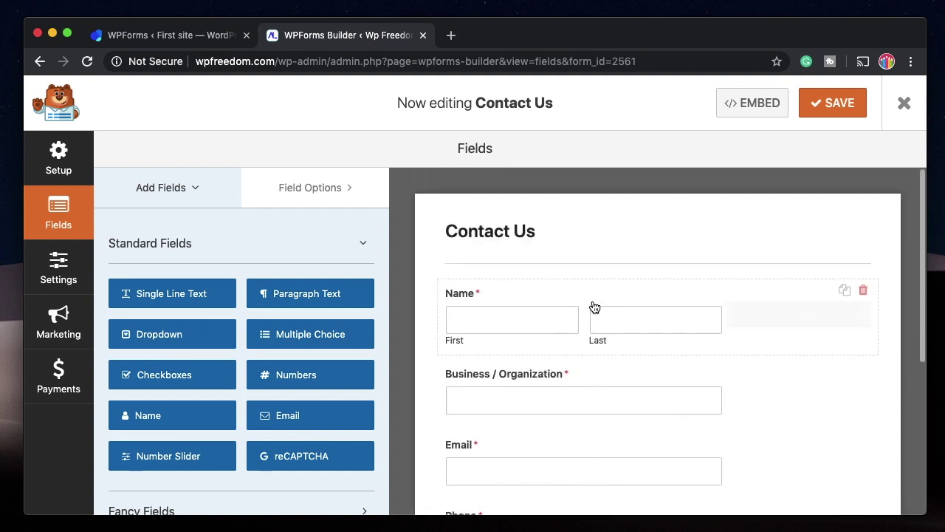
scroll(593, 306, down, 4)
scroll(598, 310, up, 4)
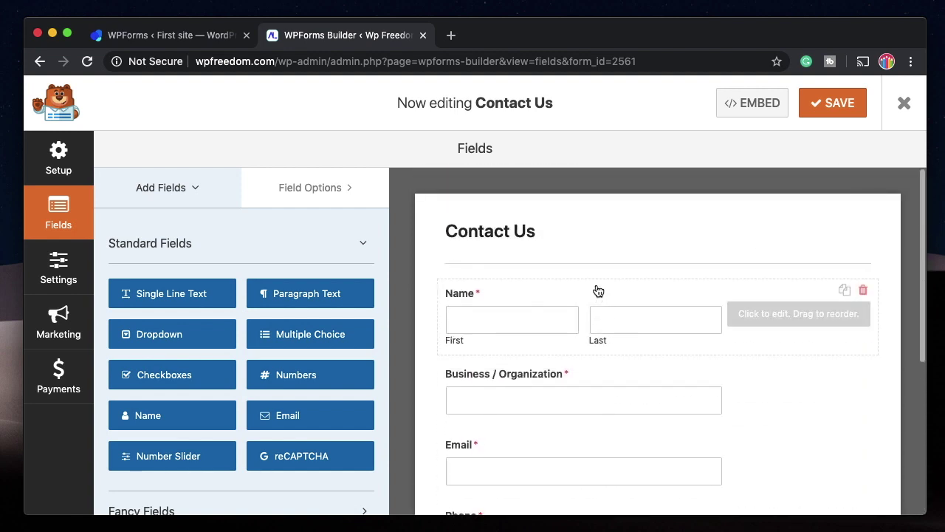
click(68, 168)
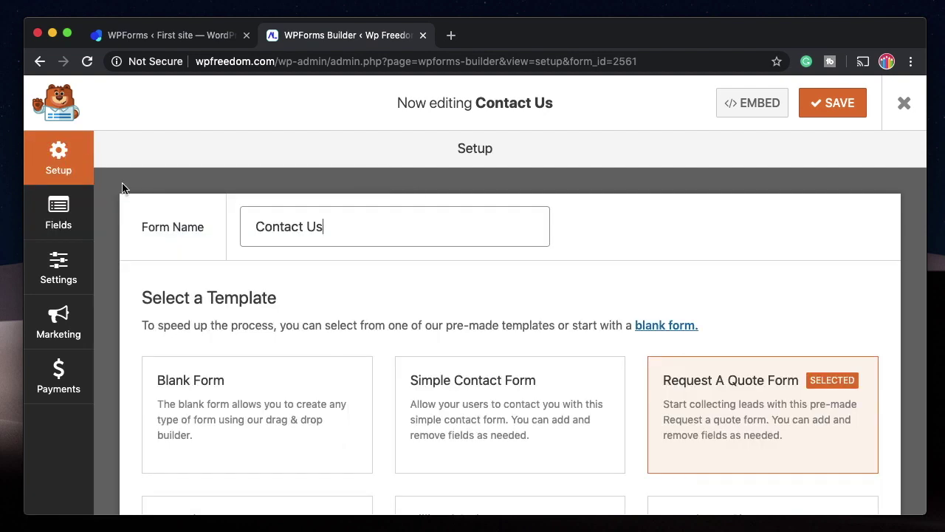
scroll(322, 352, down, 1)
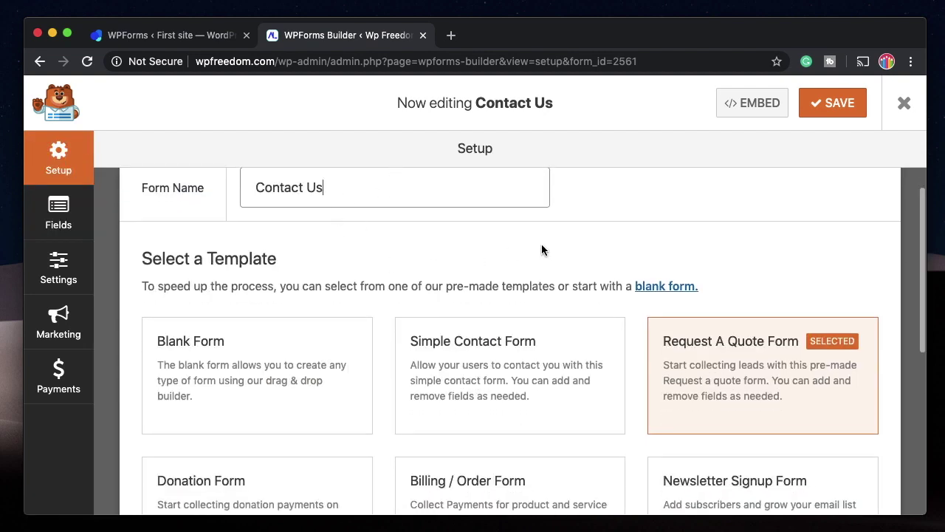
click(59, 212)
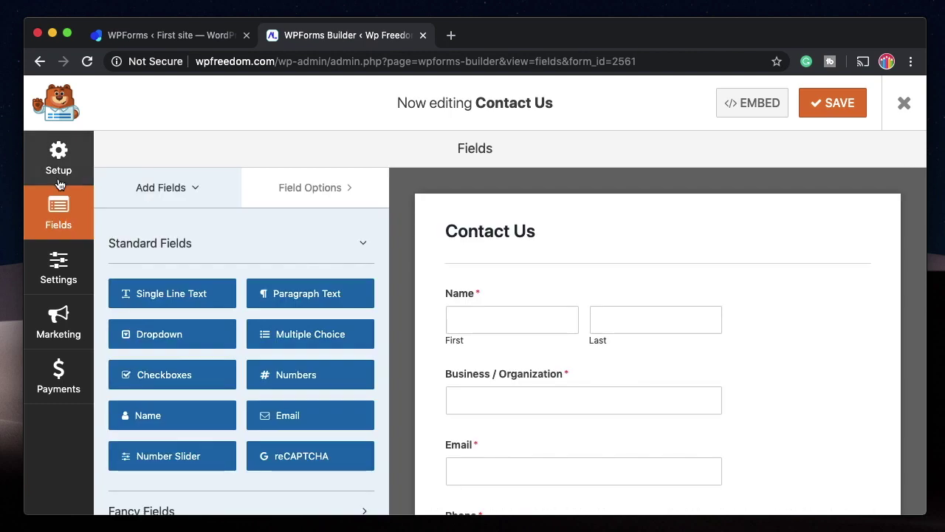
Browse the Standard, Fancy and Payment field groups and drag a Single Line Text field above Name.
click(210, 255)
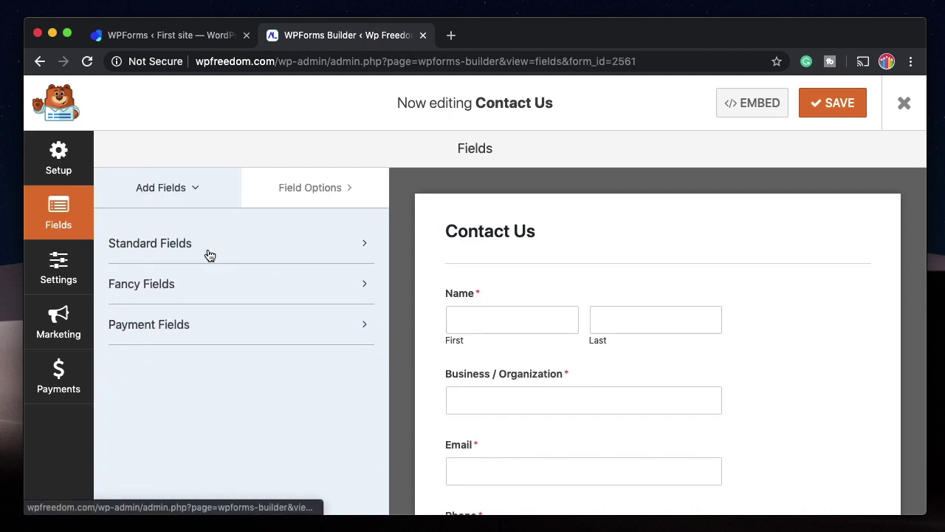
click(250, 252)
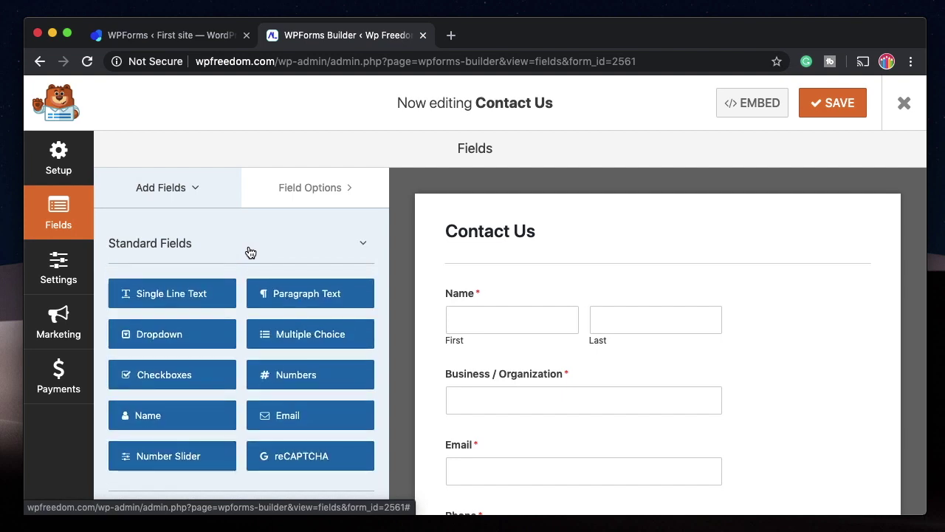
click(250, 252)
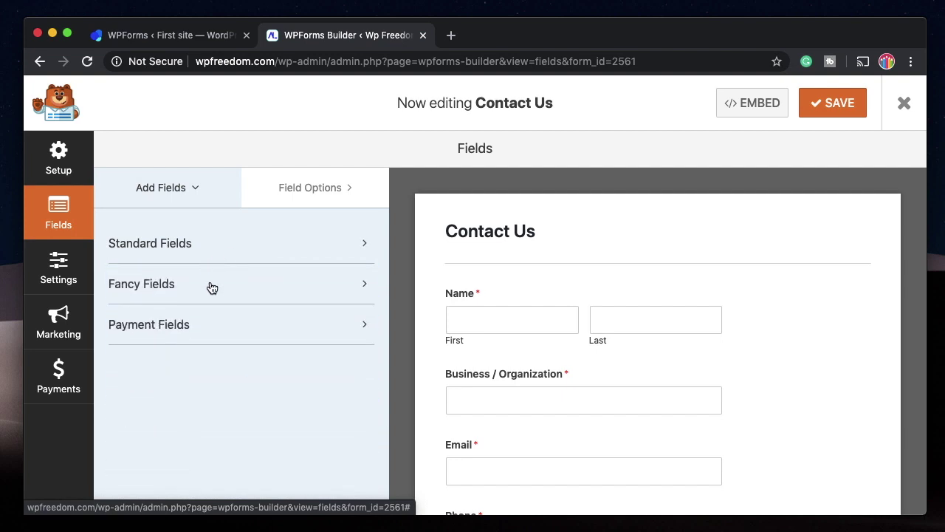
click(212, 287)
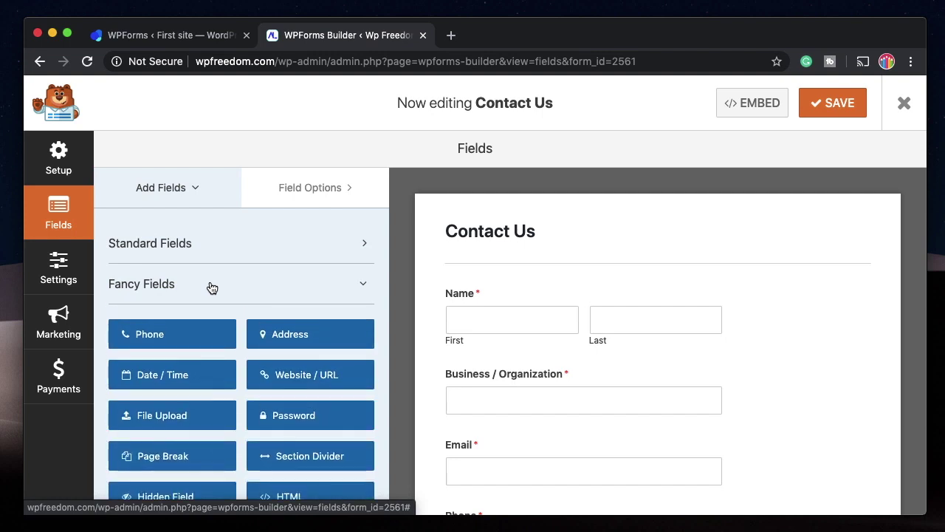
click(212, 287)
click(207, 325)
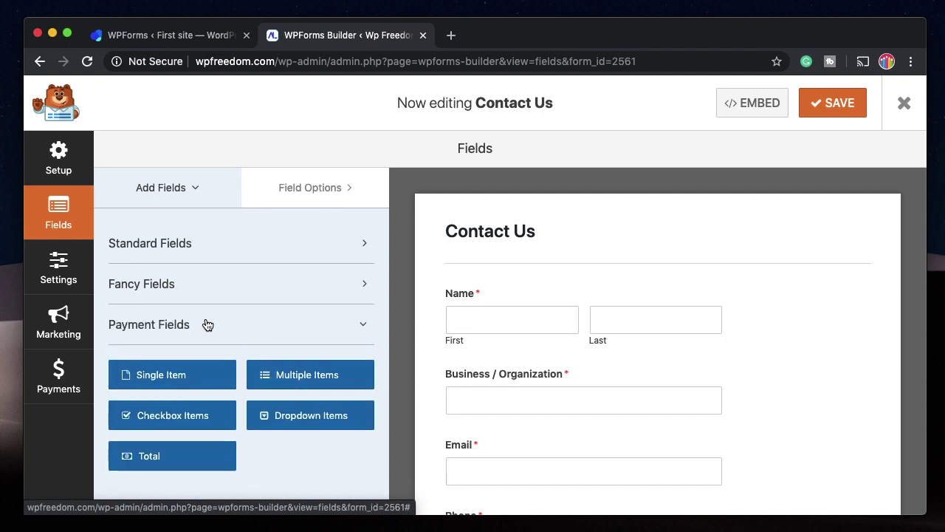
click(208, 323)
drag(232, 294, 523, 291)
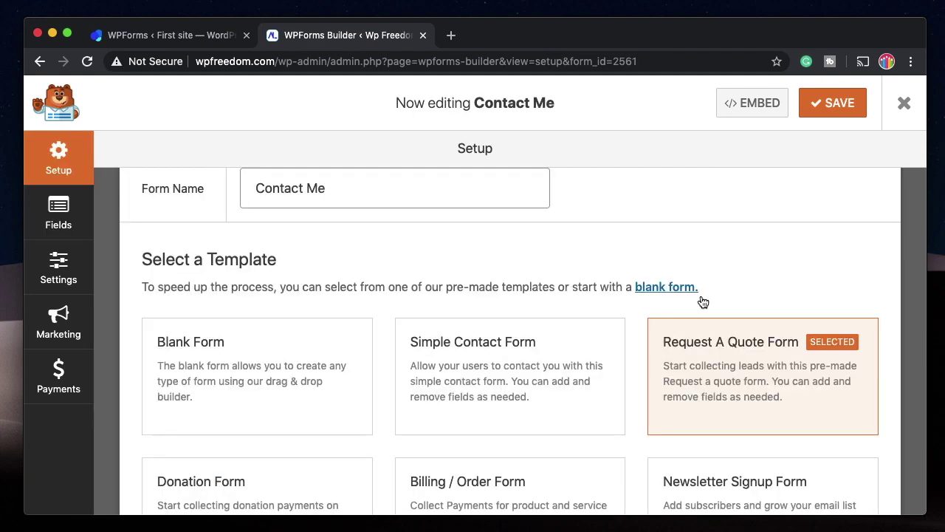
Replace the form with the Simple Contact Form template, accepting the Heads up warning.
mouse_move(726, 357)
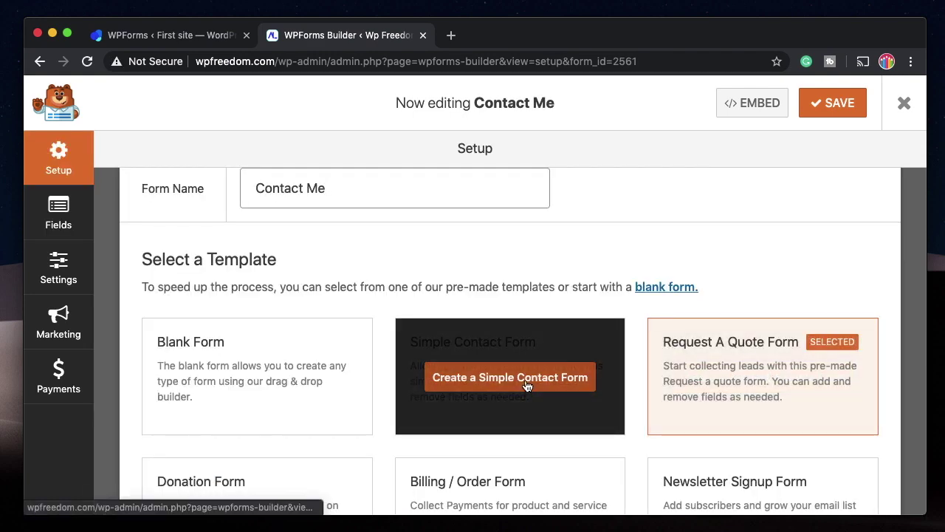
click(526, 386)
click(436, 372)
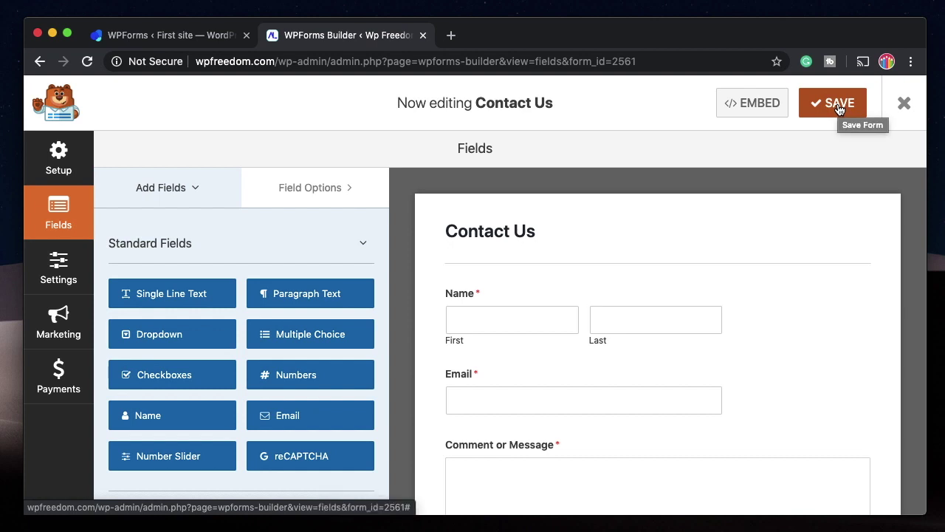
In General settings, set Submit Button Text to Go and Processing Text to Submitting.
click(57, 272)
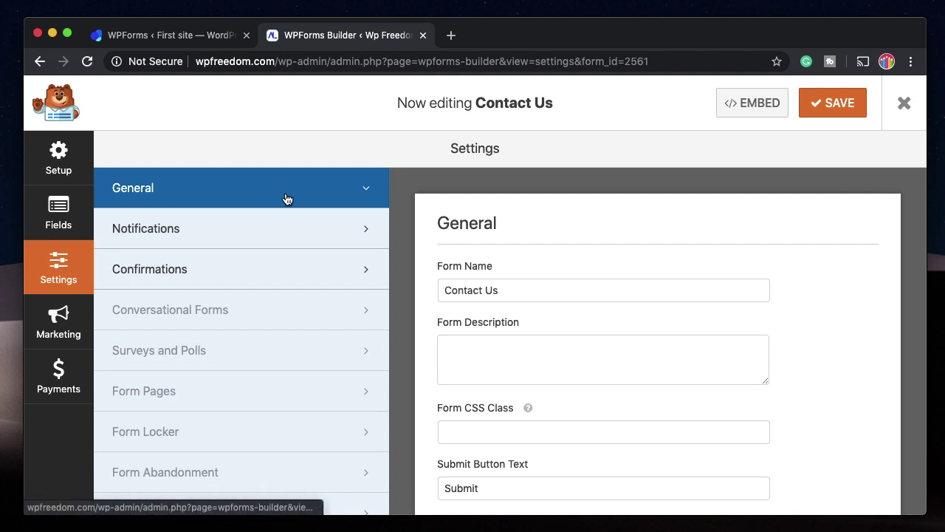
scroll(532, 278, down, 1)
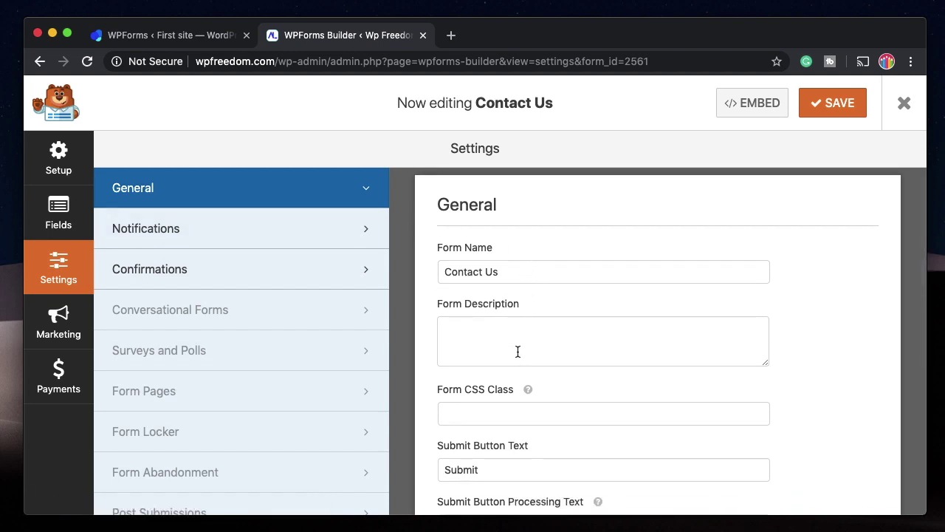
scroll(516, 352, down, 3)
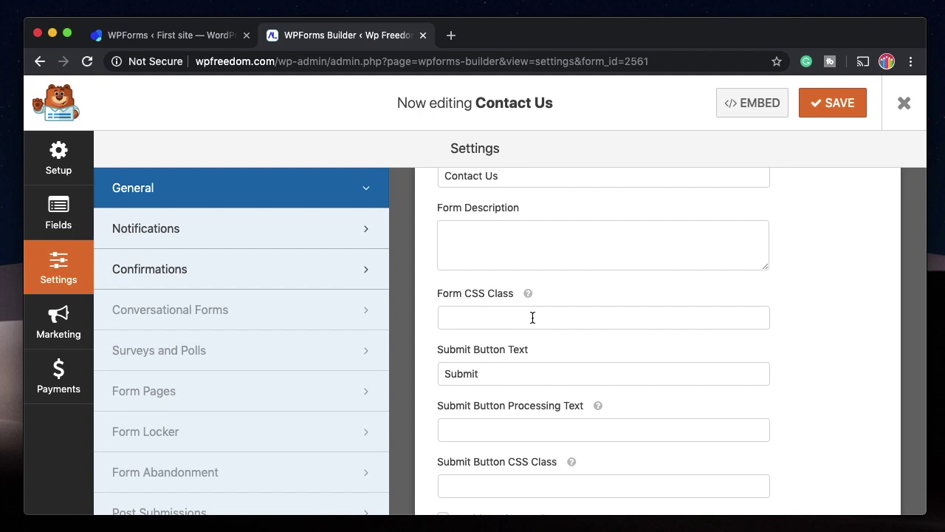
scroll(485, 314, down, 2)
double_click(488, 317)
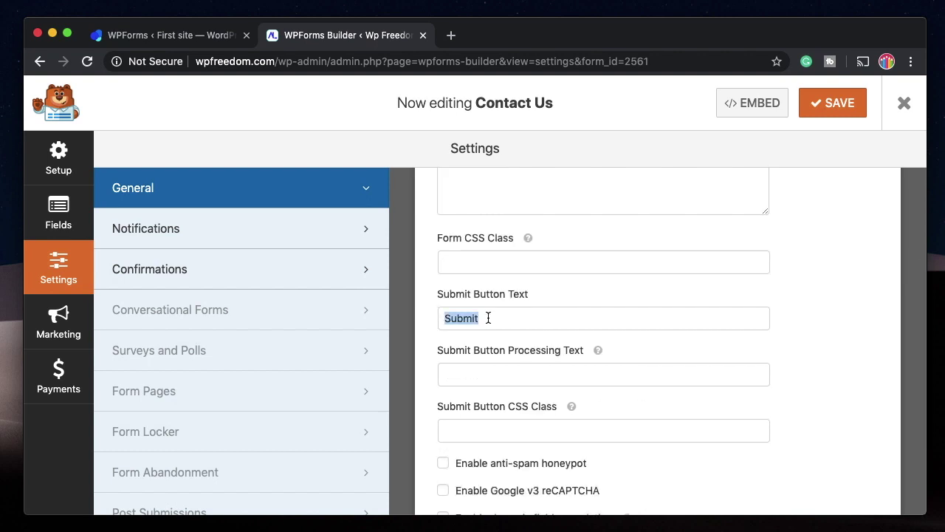
text(Go)
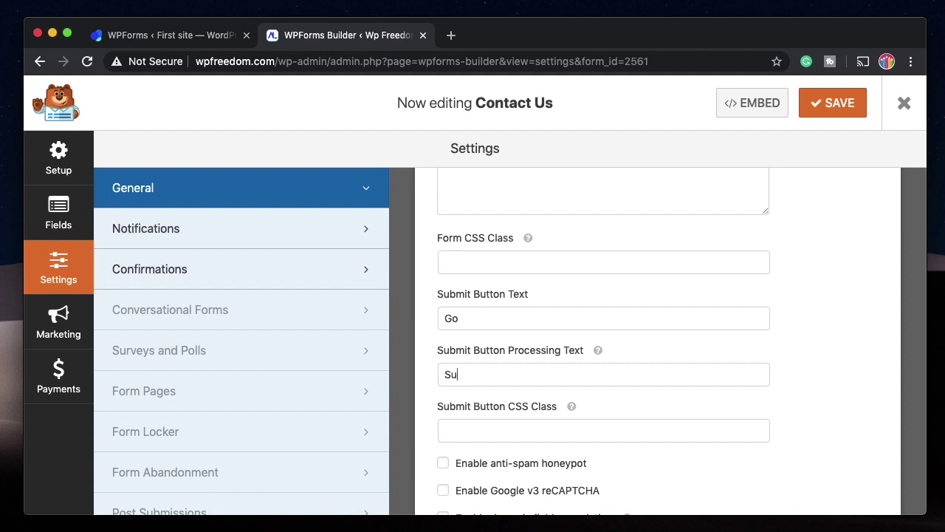
text(Submitting)
Enable Google v3 reCAPTCHA, then save the form and close the builder.
mouse_move(572, 406)
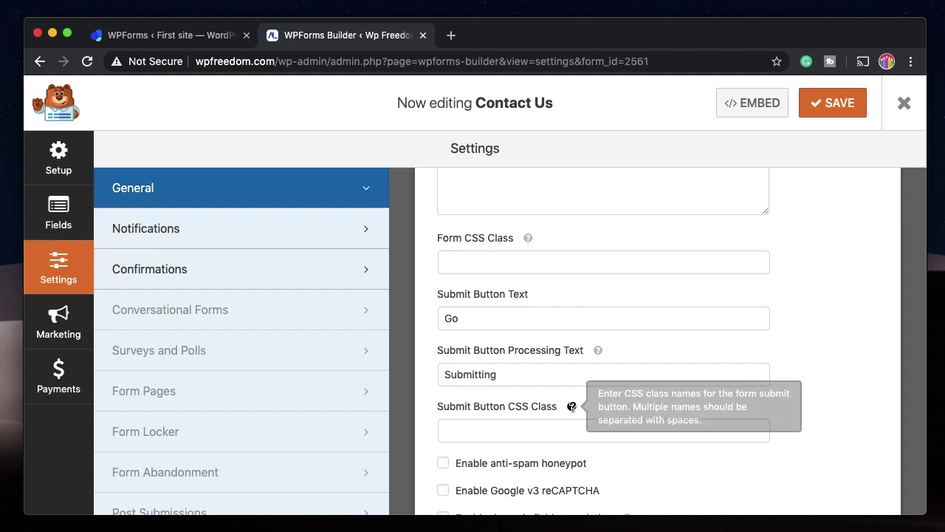
scroll(564, 431, down, 3)
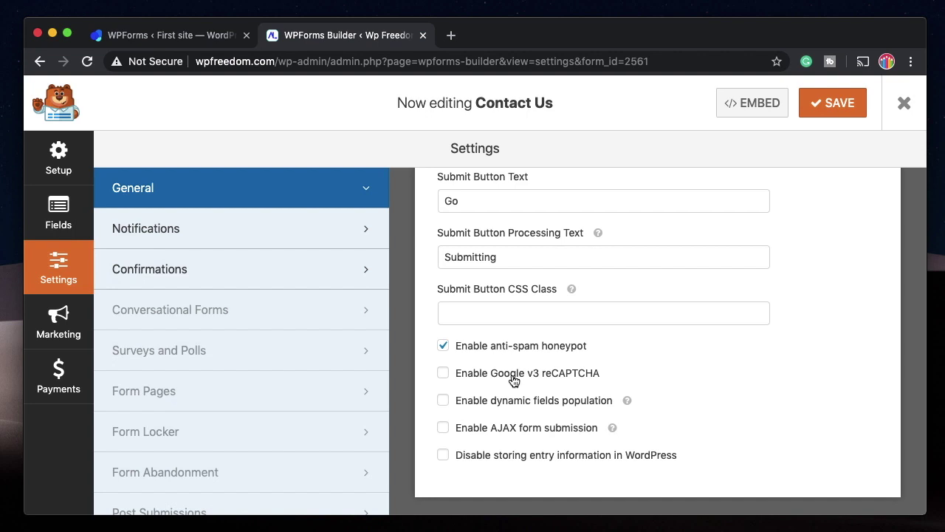
click(511, 380)
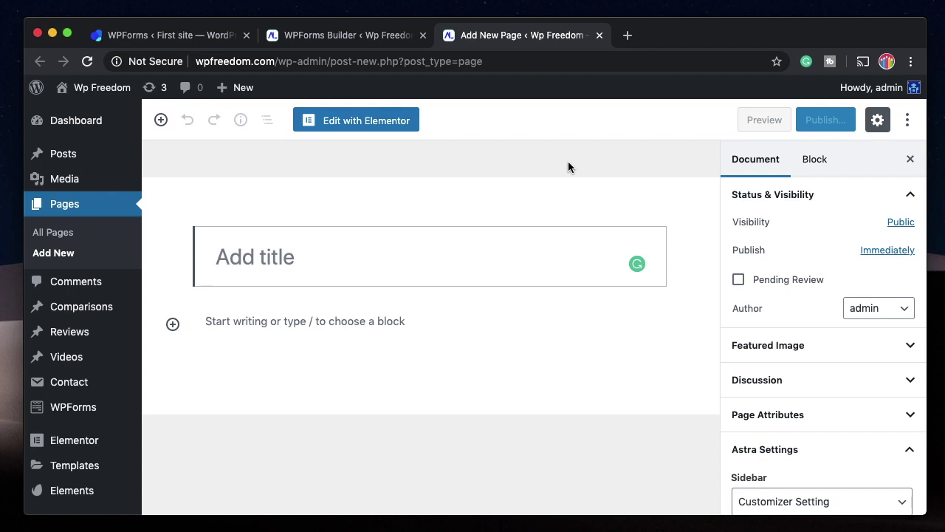
click(353, 37)
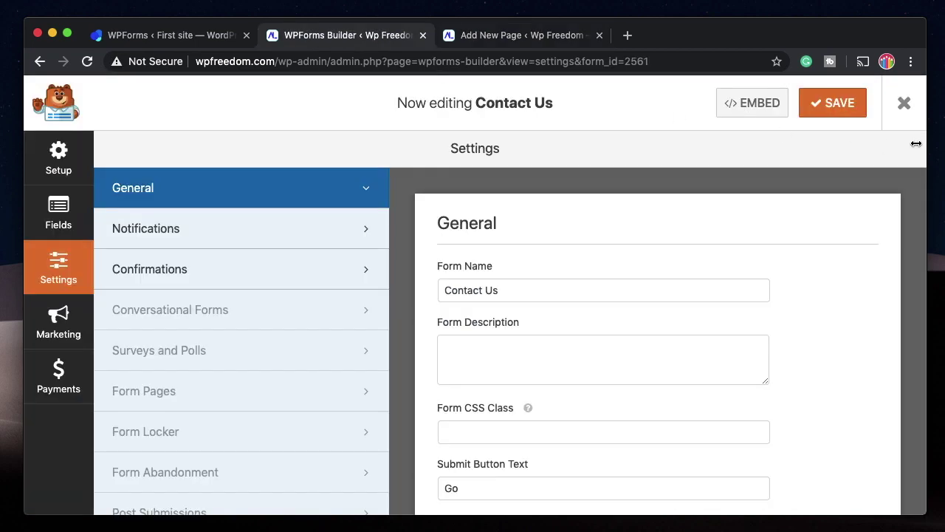
click(833, 110)
click(904, 104)
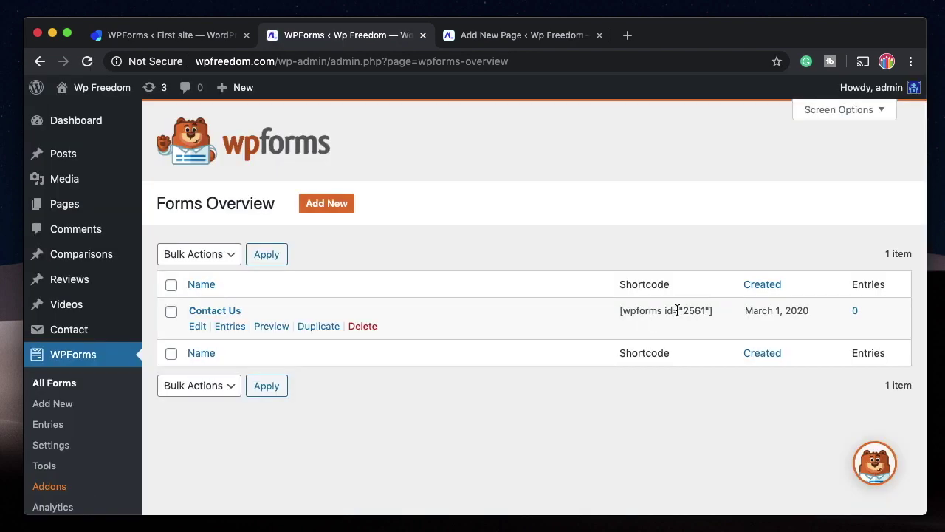
Copy the Contact Us form's shortcode from Forms Overview.
triple_click(680, 310)
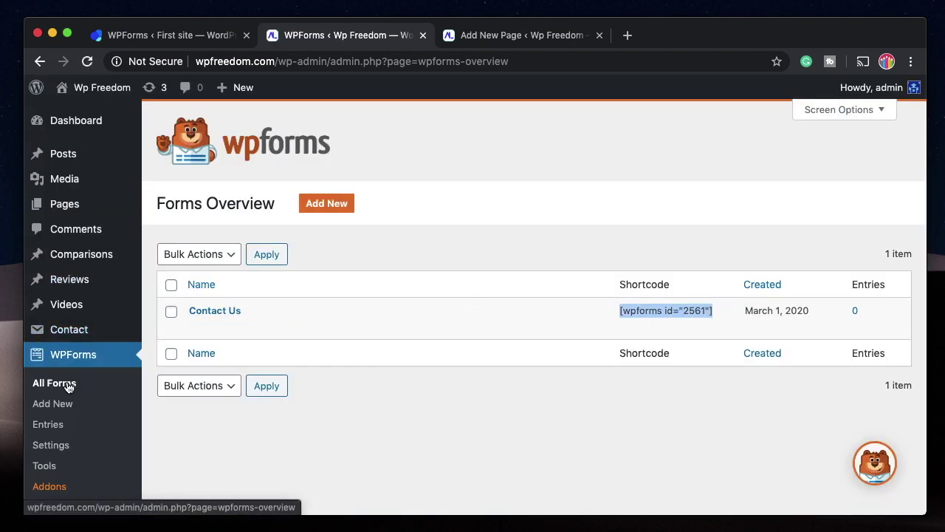
click(651, 310)
triple_click(651, 310)
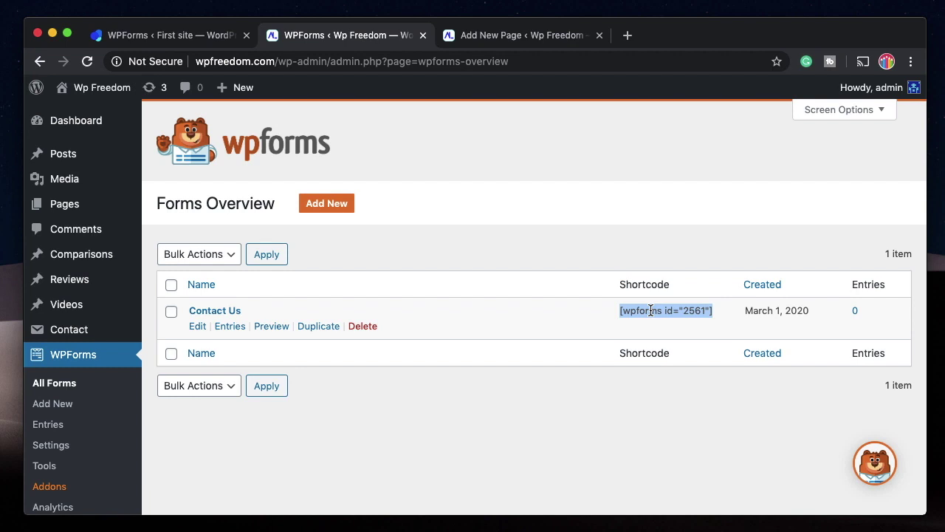
On the new page draft, insert a WPForms block from Widgets and select the Contact Us form.
click(499, 35)
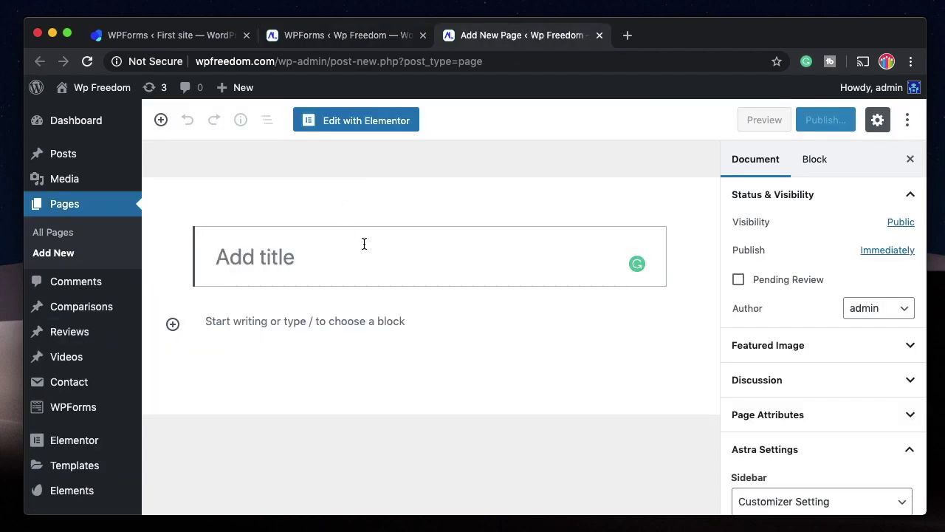
click(325, 325)
click(172, 325)
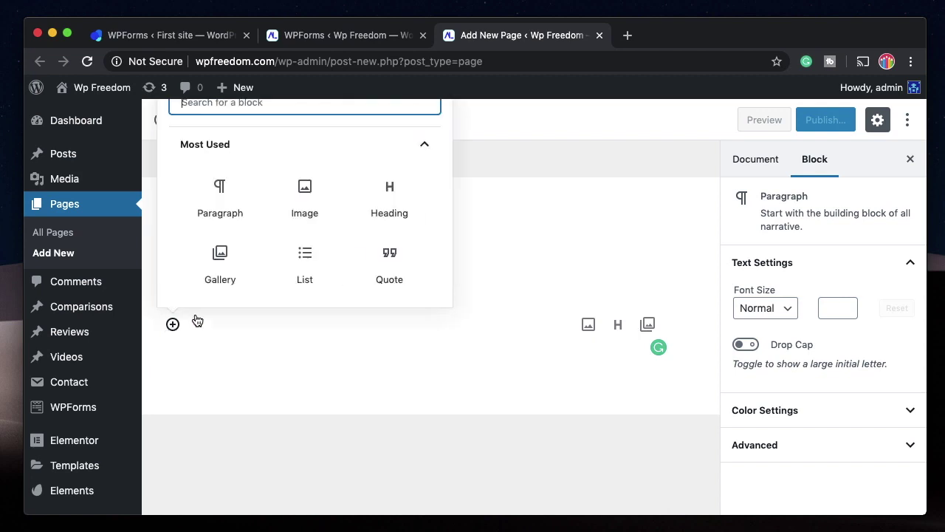
scroll(315, 281, down, 3)
click(315, 281)
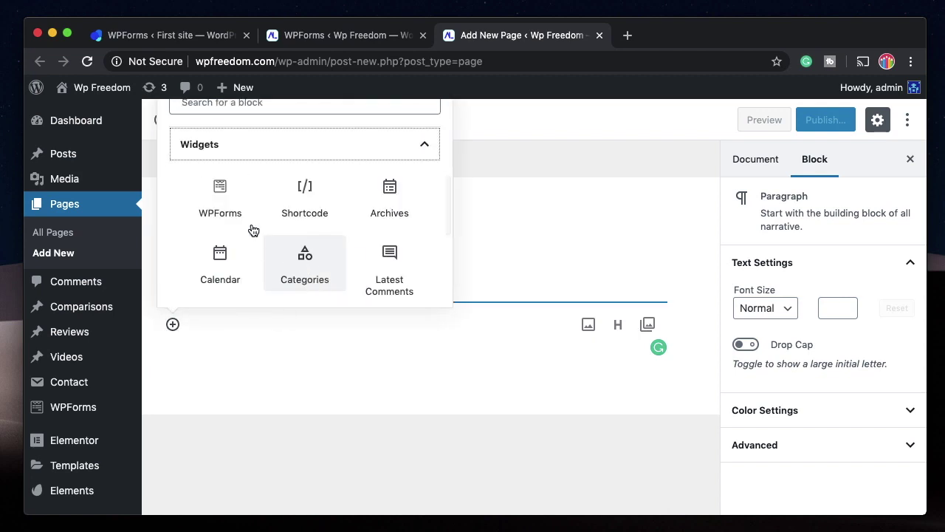
click(221, 201)
scroll(452, 288, down, 2)
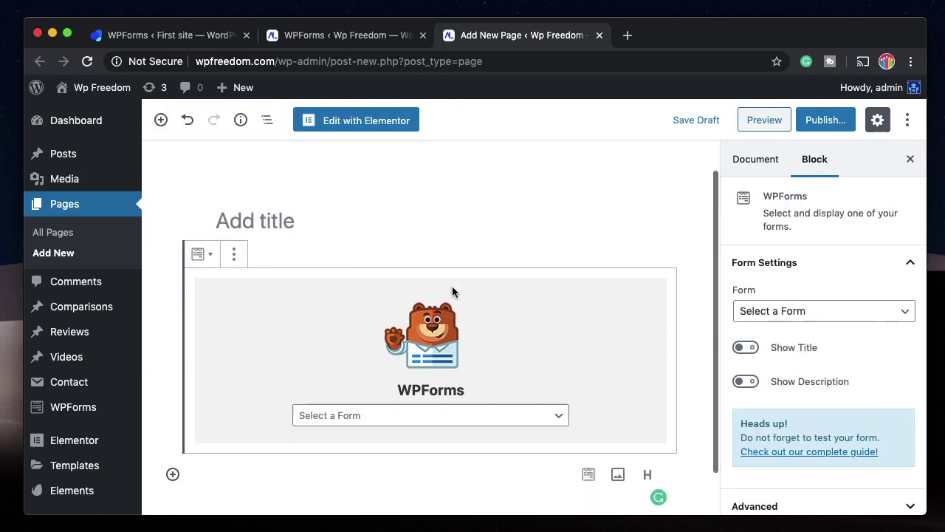
click(549, 373)
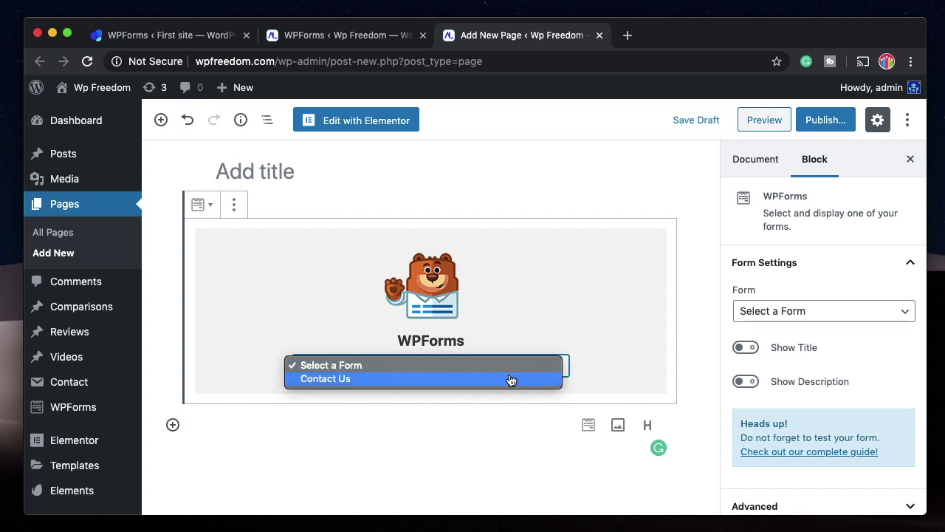
click(510, 378)
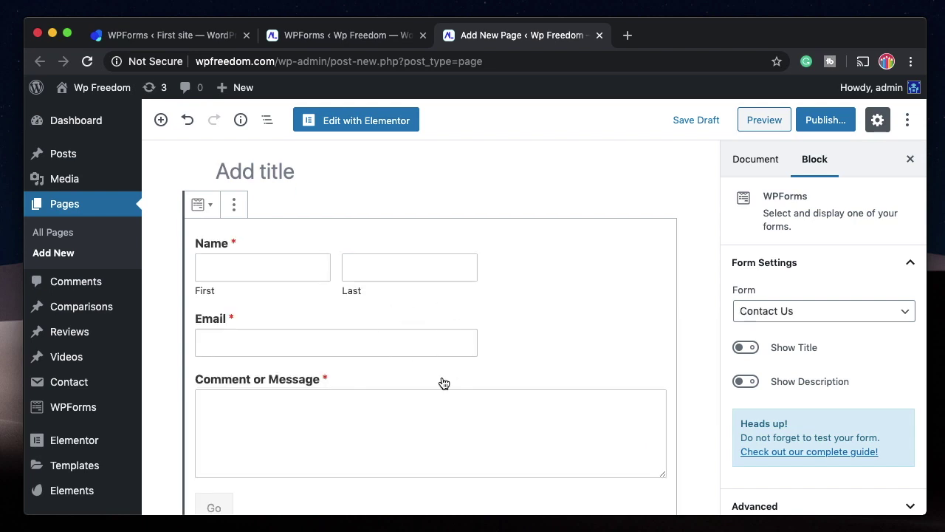
Title the page 'Test Page Wpforms' and bring up the pre-publish checks.
scroll(443, 382, down, 2)
scroll(443, 382, up, 4)
click(267, 245)
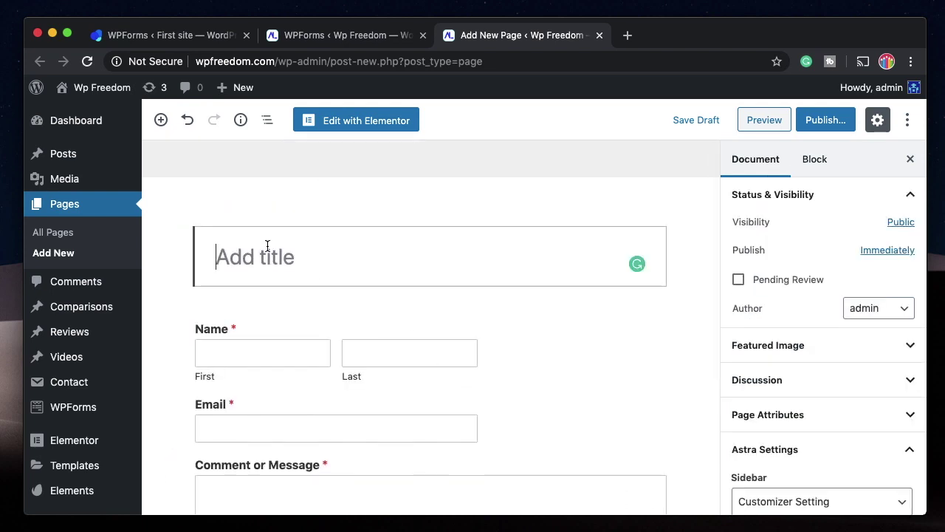
text(Test Page)
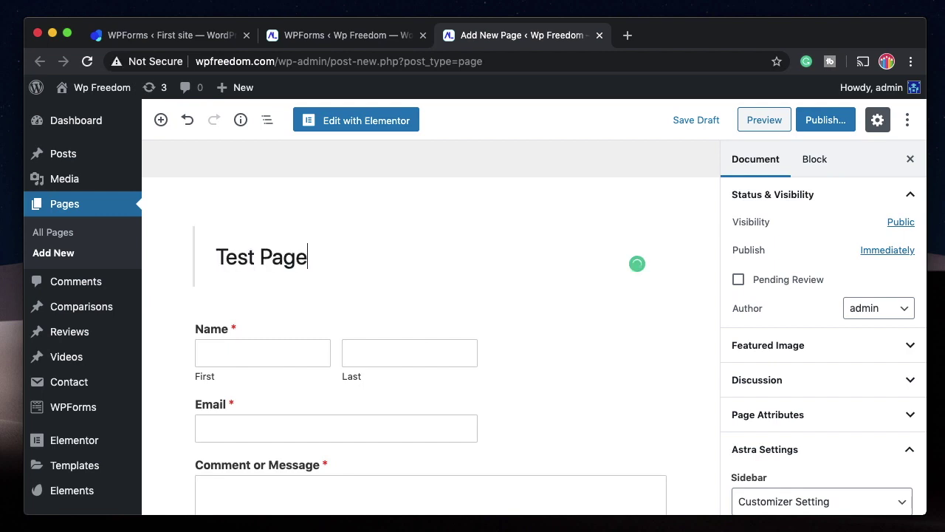
text( Wpforms)
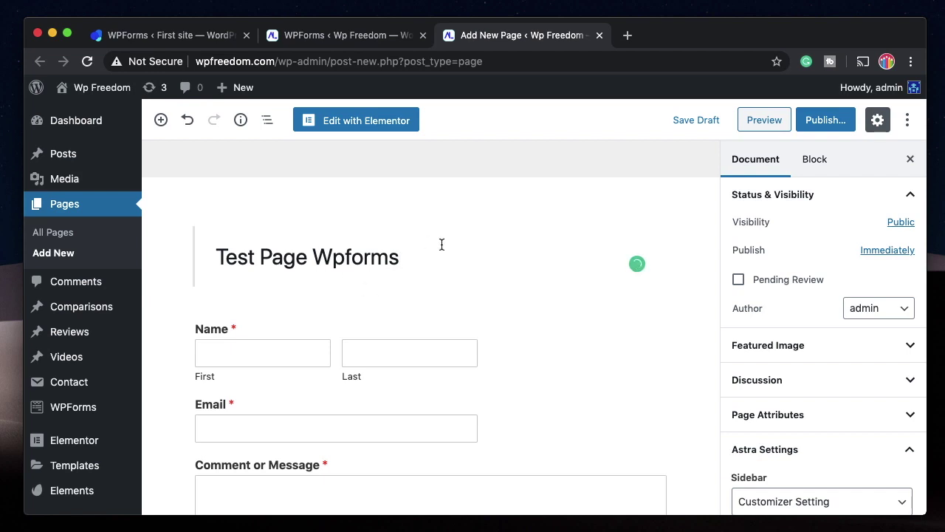
click(825, 120)
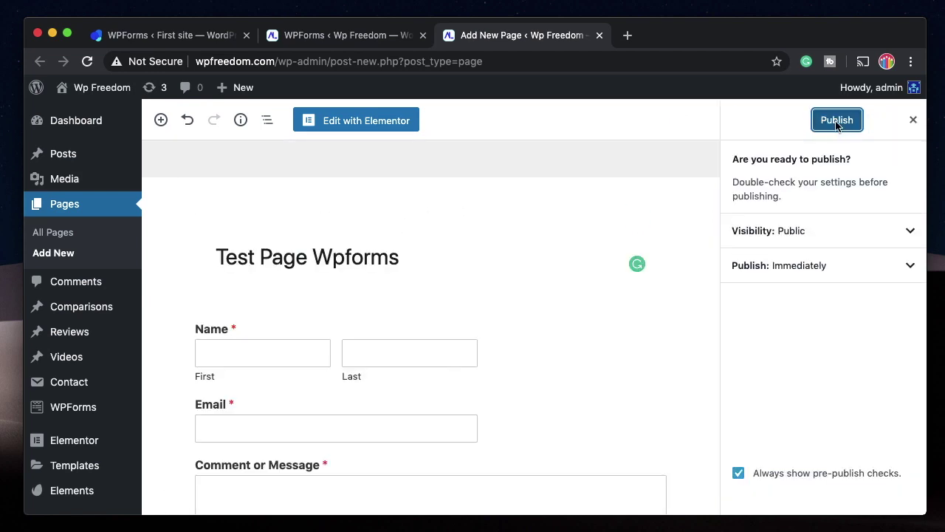
Publish the page and view it live with its Test Page Wpforms heading.
click(835, 118)
click(776, 271)
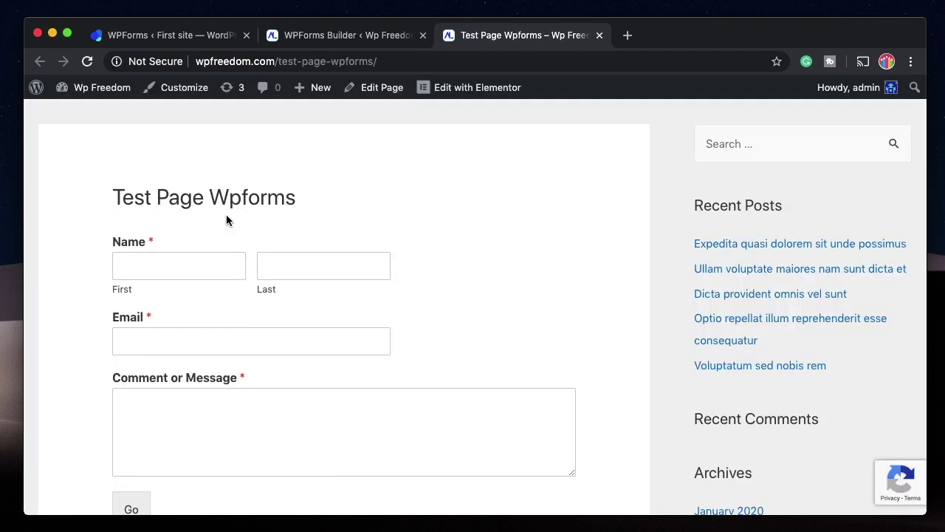
triple_click(253, 201)
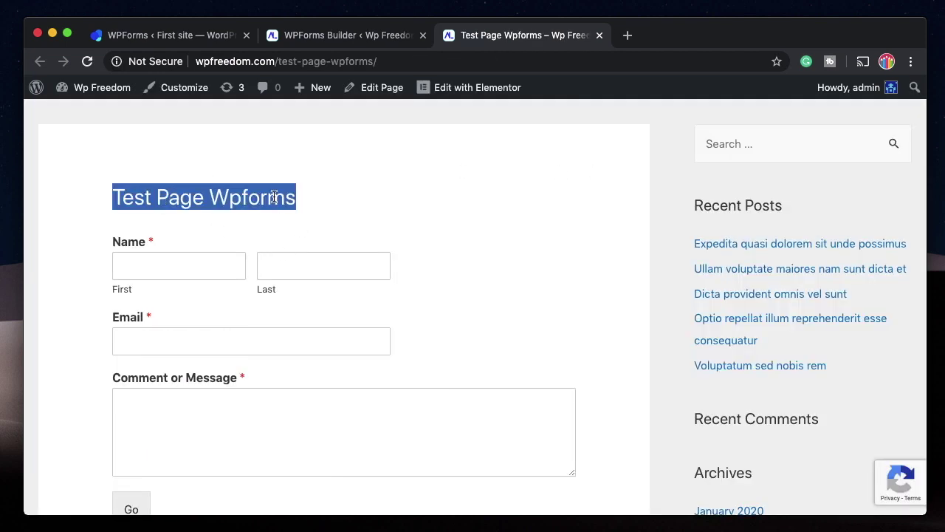
scroll(386, 241, down, 2)
scroll(387, 240, up, 1)
Inspect the live Contact Us form fields and reCAPTCHA badge, then return to the builder.
mouse_move(886, 480)
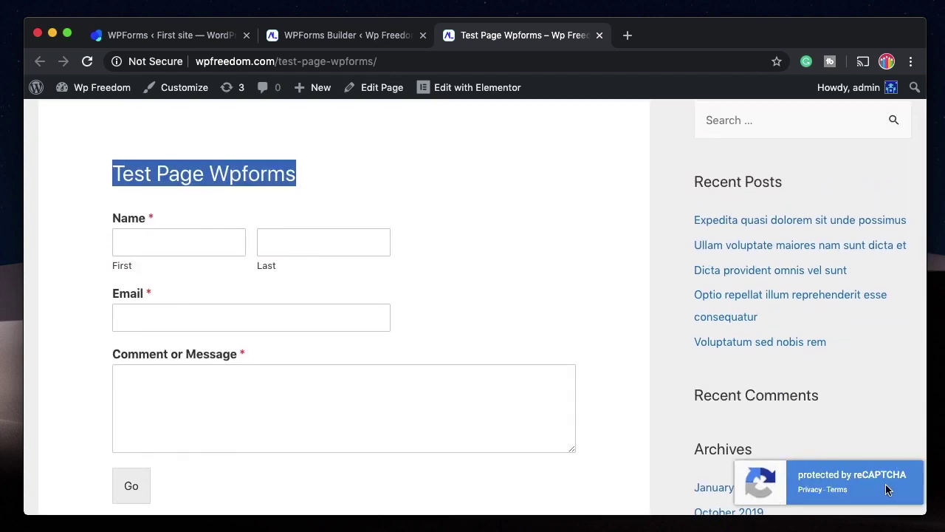
key(Tab)
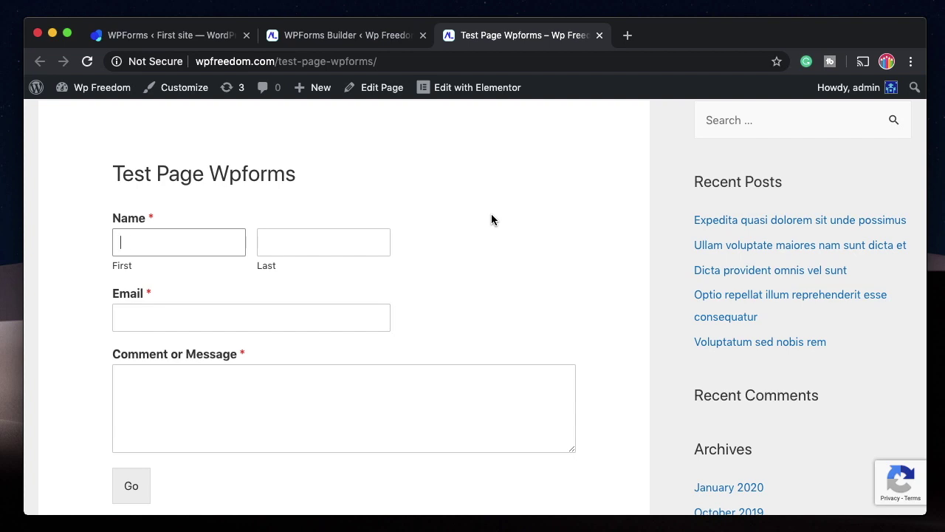
scroll(491, 219, down, 3)
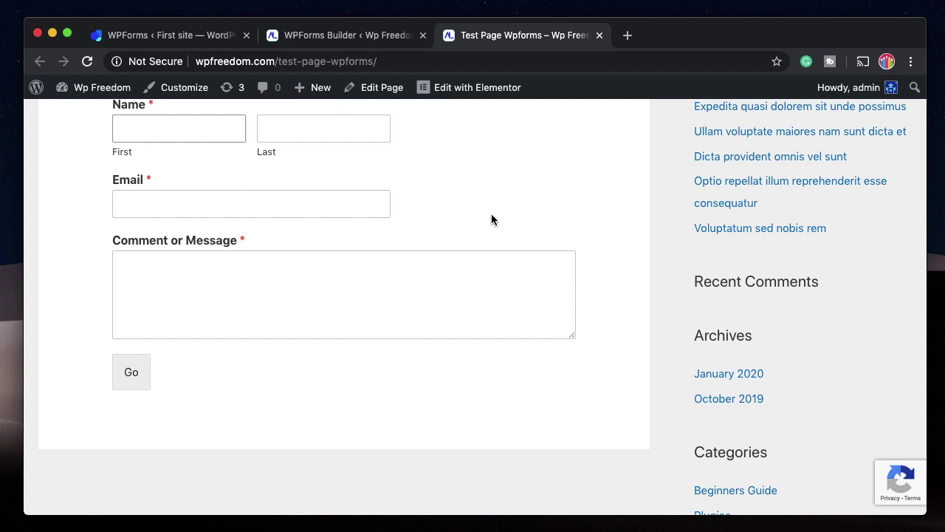
click(365, 37)
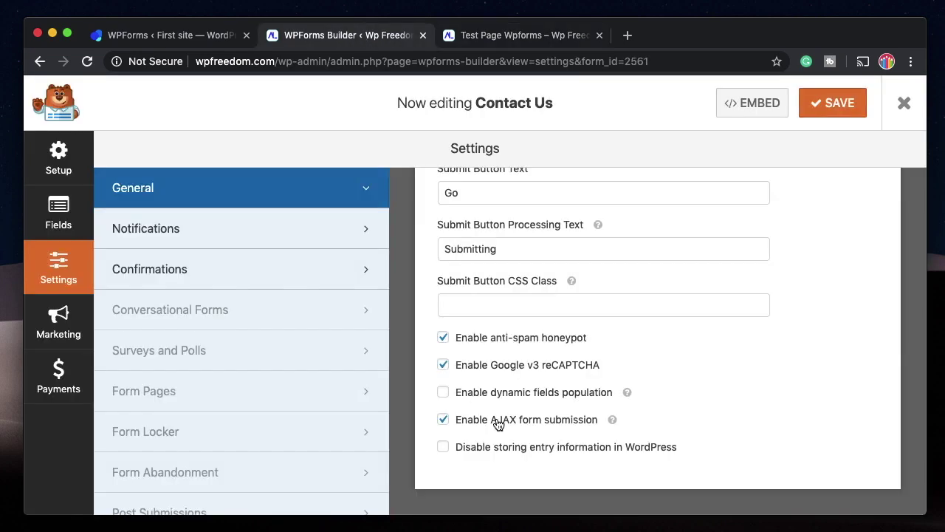
On the Test Page, enter a first name, submit with Go, and read the thank-you confirmation.
click(545, 37)
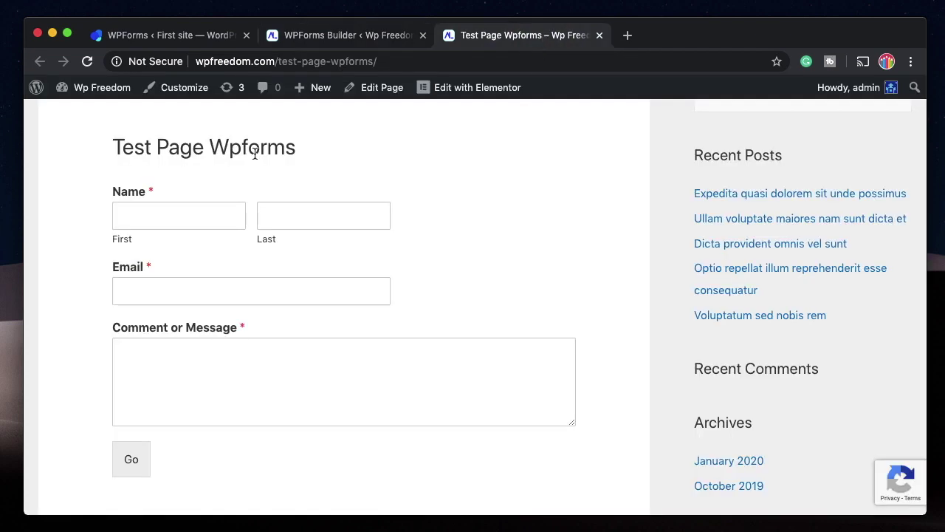
click(171, 211)
text(karthik)
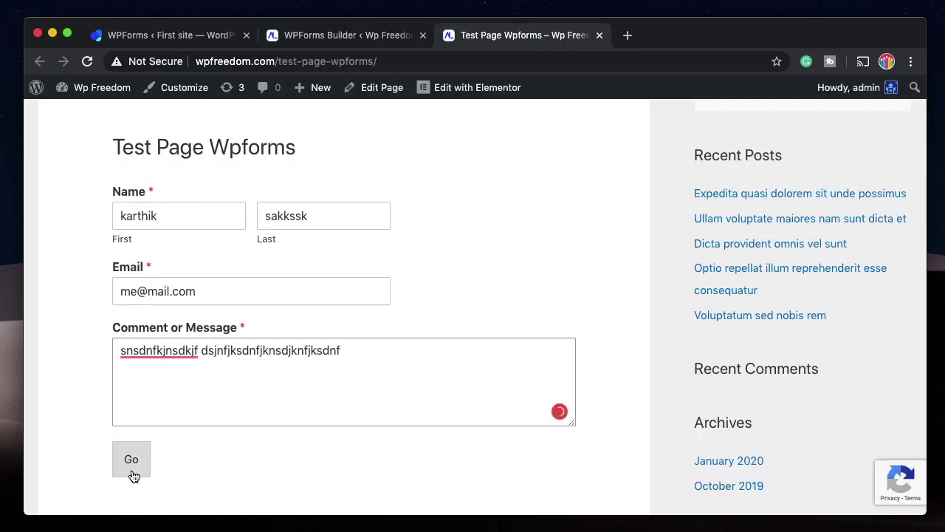
click(133, 452)
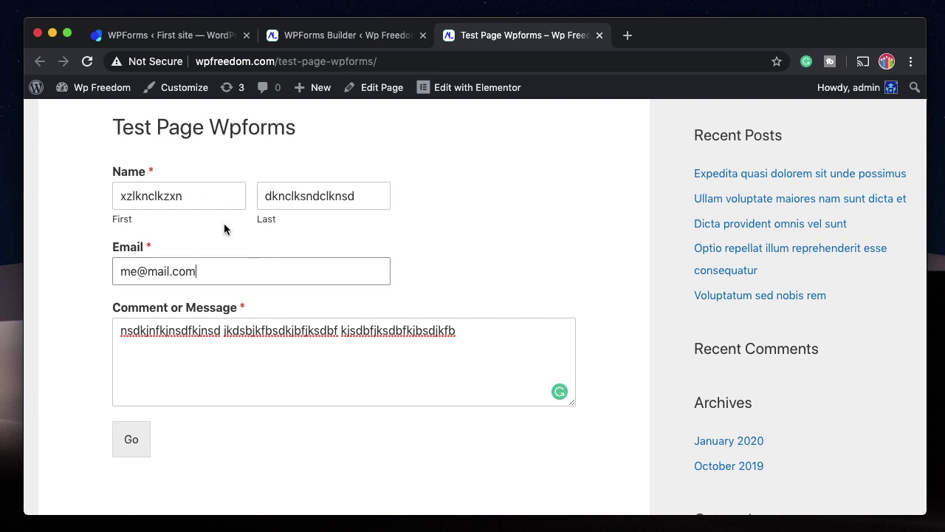
click(129, 441)
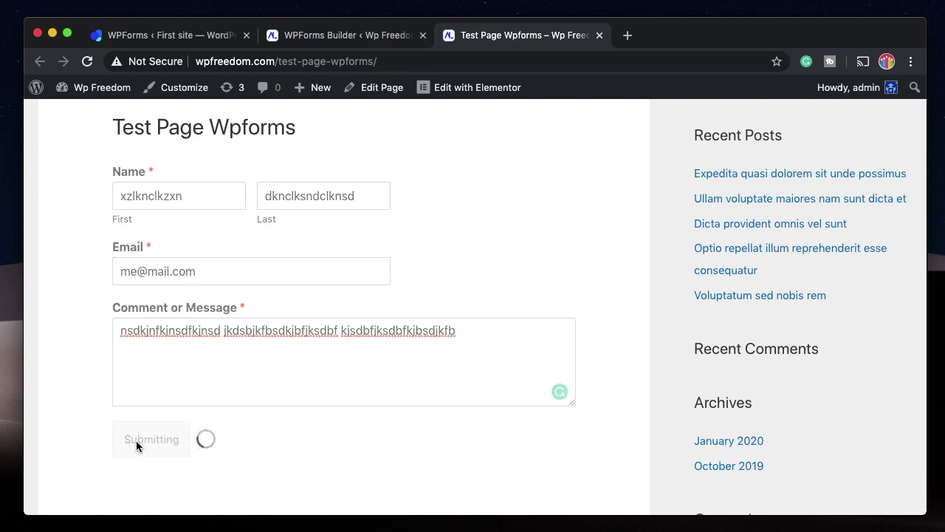
scroll(221, 226, up, 3)
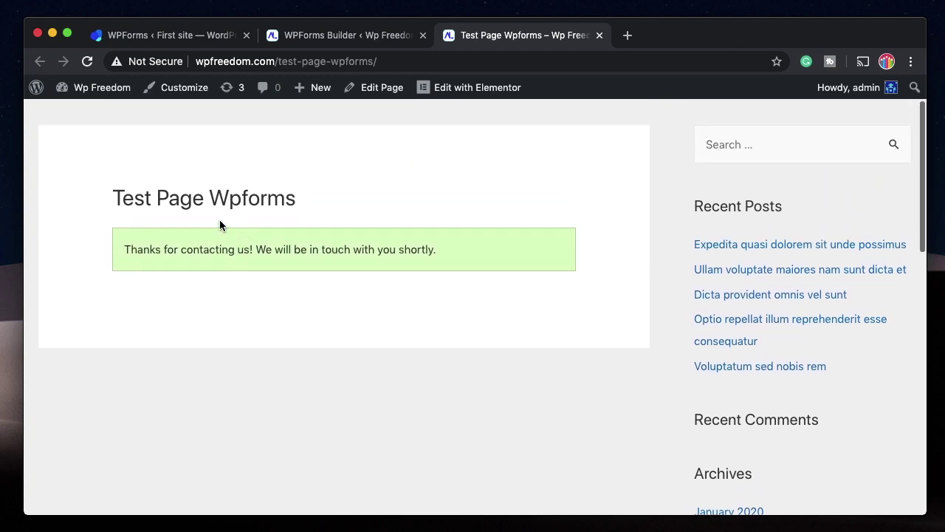
triple_click(228, 246)
double_click(347, 247)
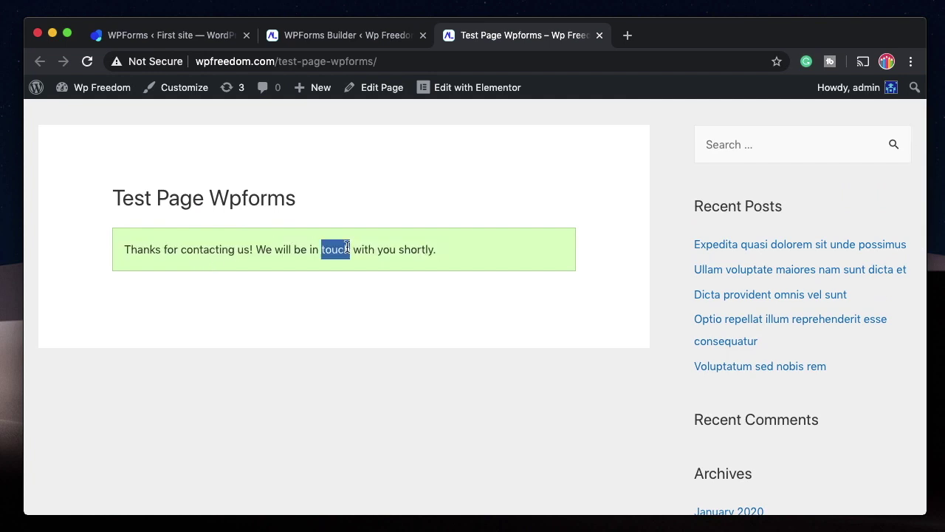
triple_click(347, 247)
double_click(347, 246)
triple_click(347, 247)
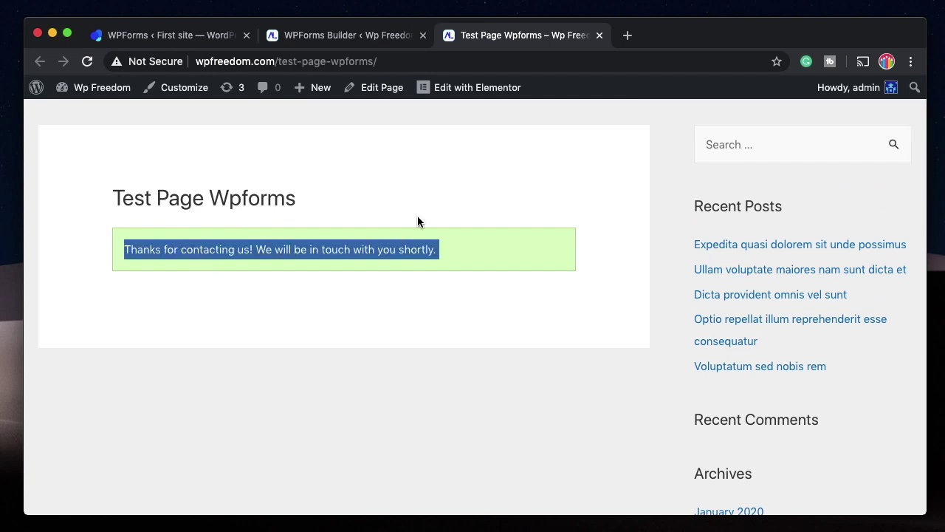
Uncheck Enable AJAX form submission in the builder's General settings and save.
click(362, 37)
click(514, 420)
click(833, 103)
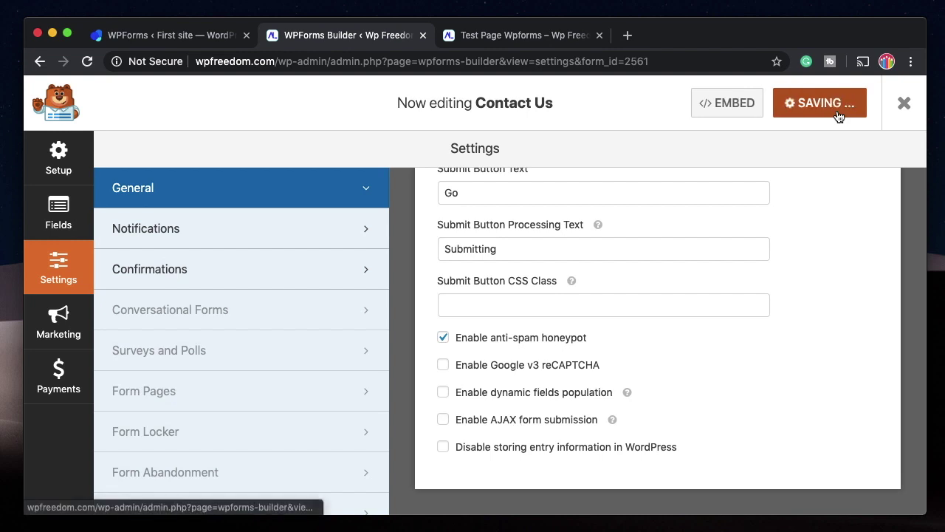
Reload the Test Page, fill in first and last name, email and comment, then submit with Go.
click(517, 35)
click(87, 63)
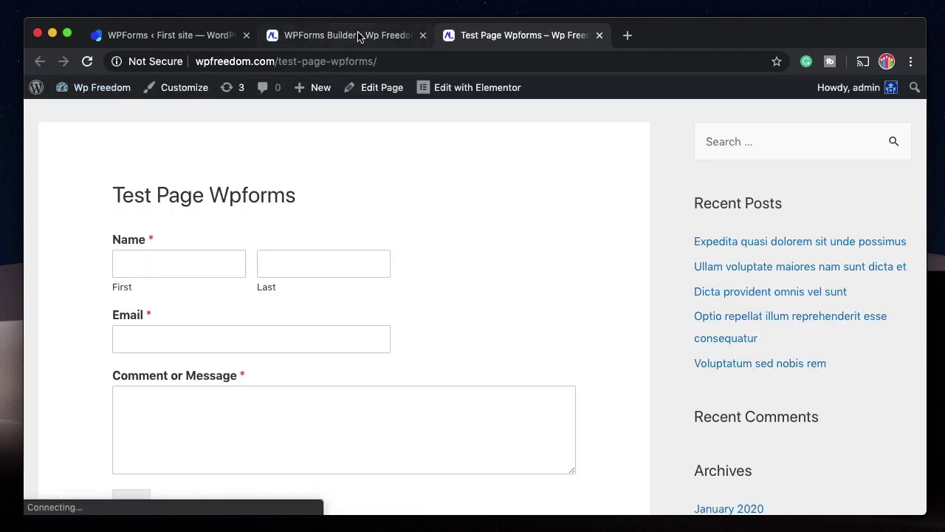
click(196, 266)
text(klmsdcklmsdkl)
click(297, 266)
text(dsnklsdnfkln)
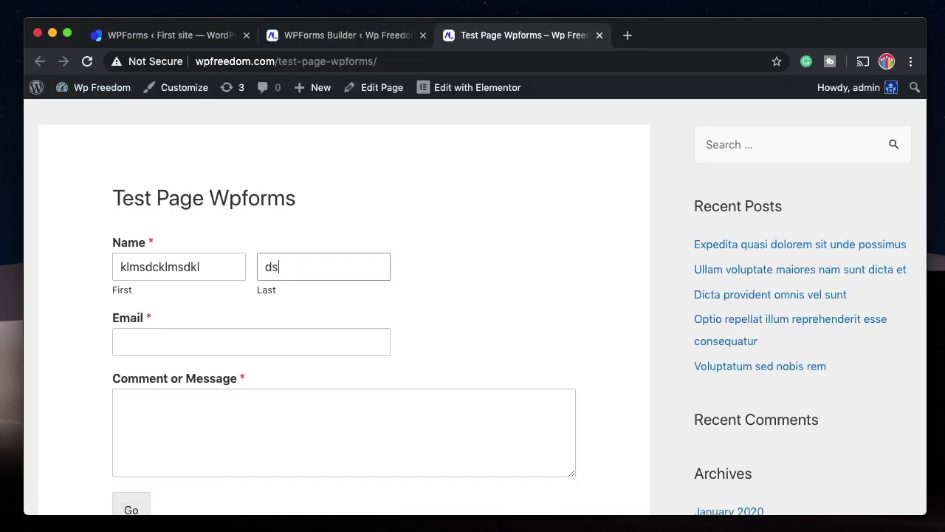
click(294, 338)
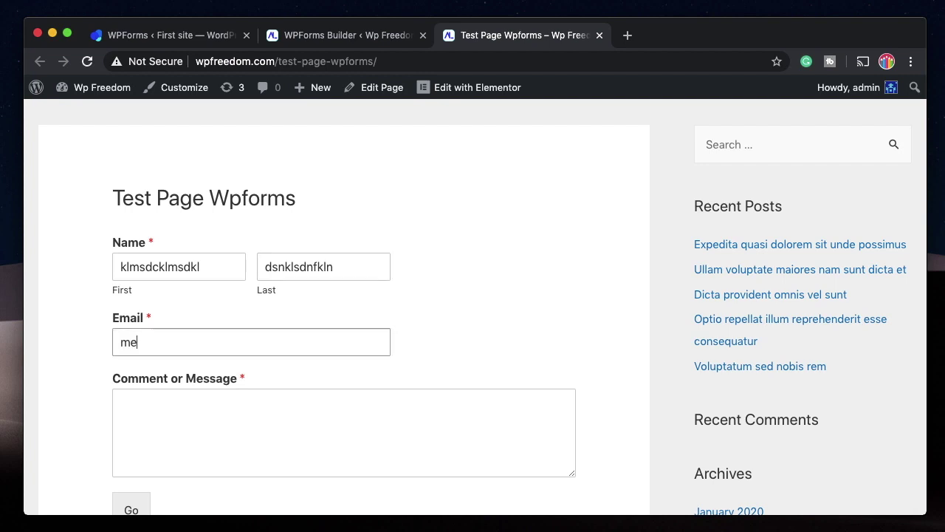
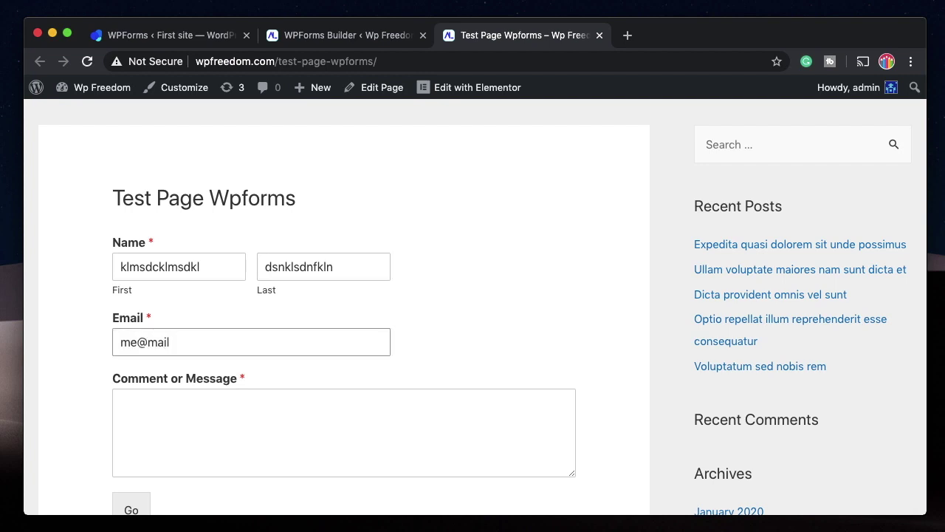
click(311, 389)
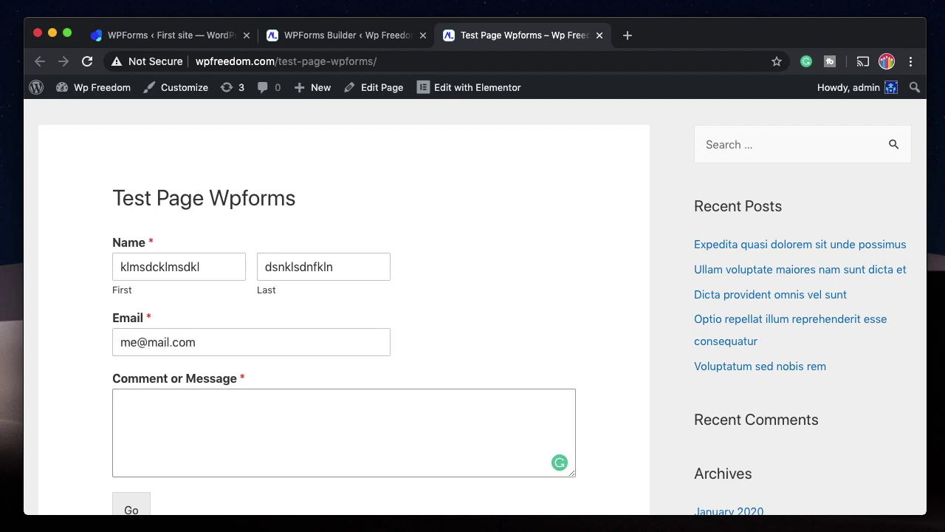
text(sf sdmfm dslf sd sdnfjklnsdfjn)
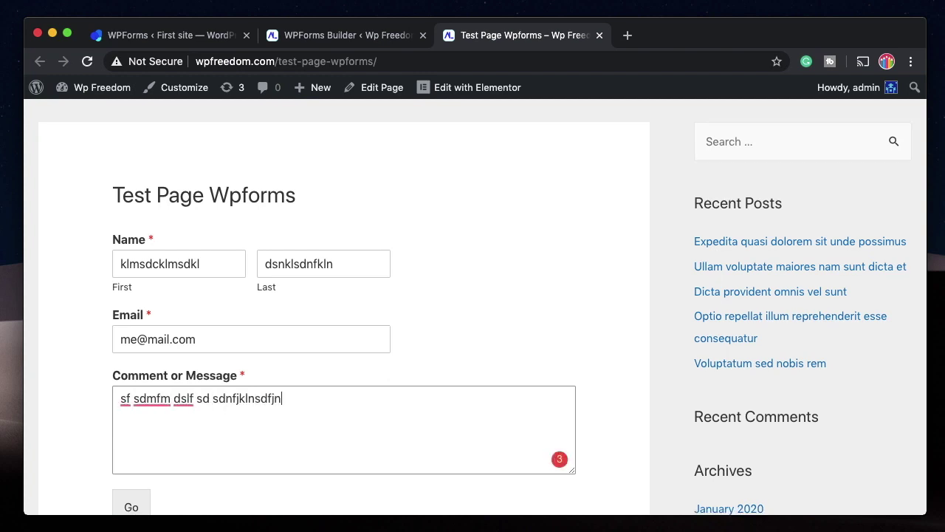
scroll(125, 476, down, 3)
click(132, 392)
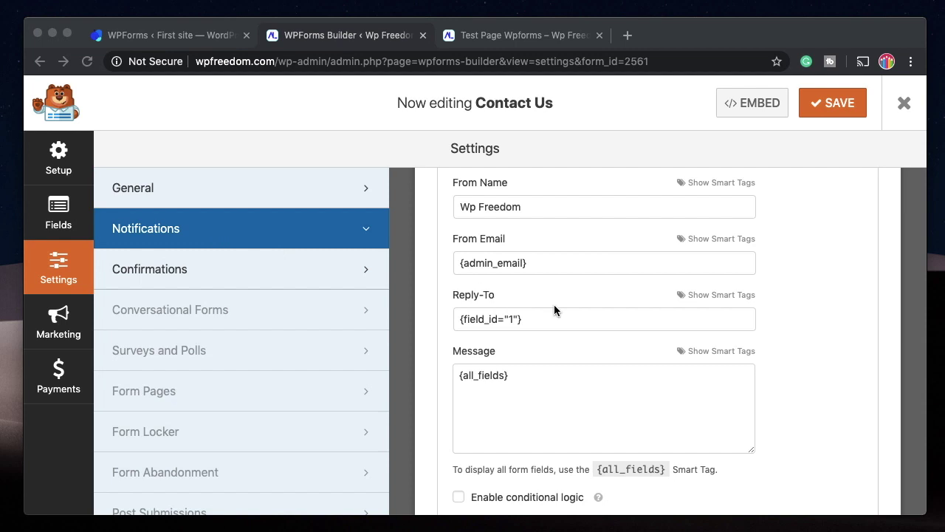
Review the default notification's recipient email, keep notifications on and start Add New Notification.
scroll(554, 311, up, 5)
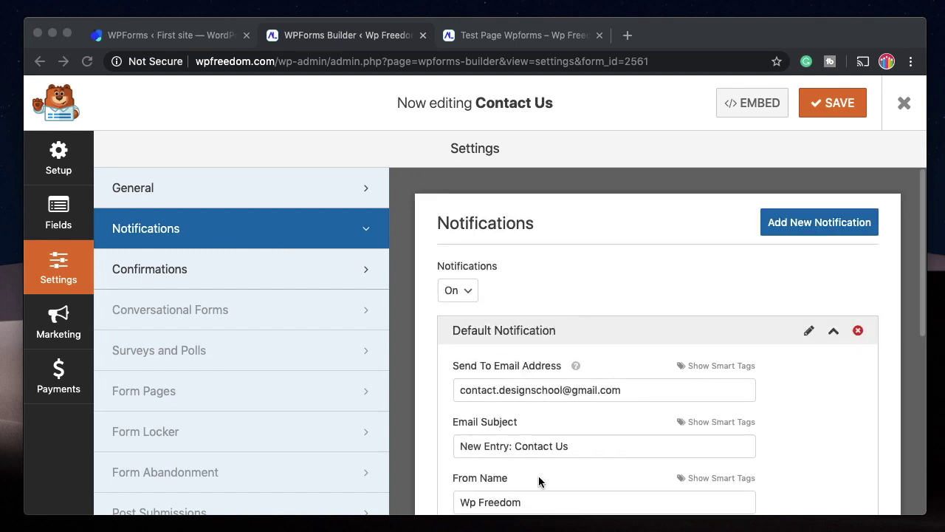
scroll(554, 430, down, 2)
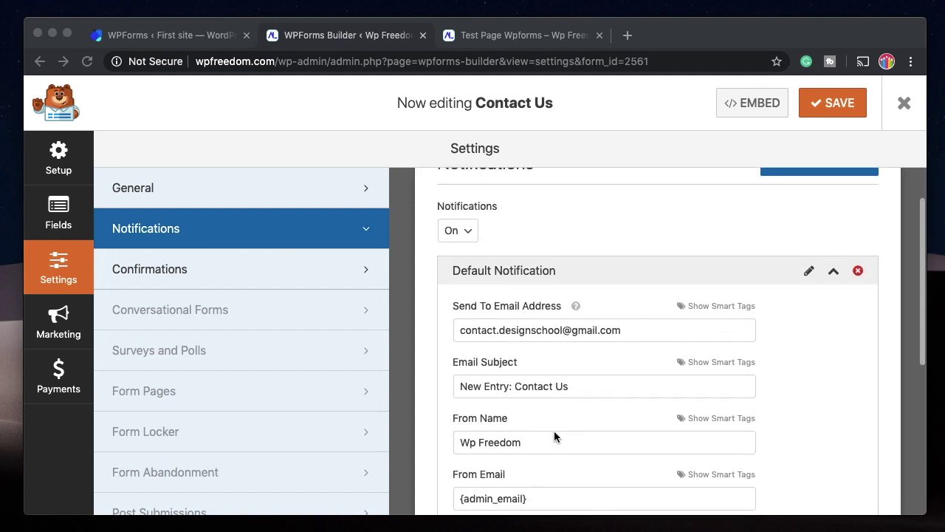
triple_click(546, 332)
double_click(545, 331)
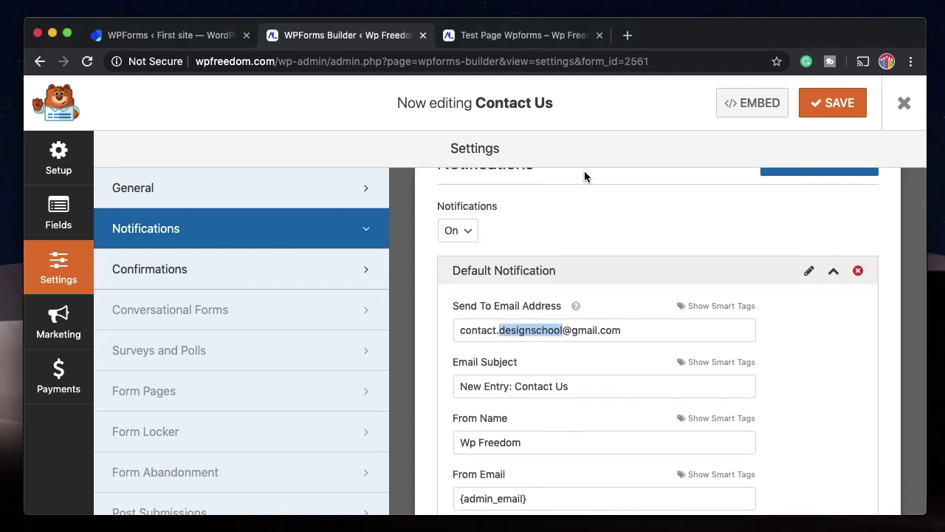
scroll(583, 237, up, 2)
click(465, 288)
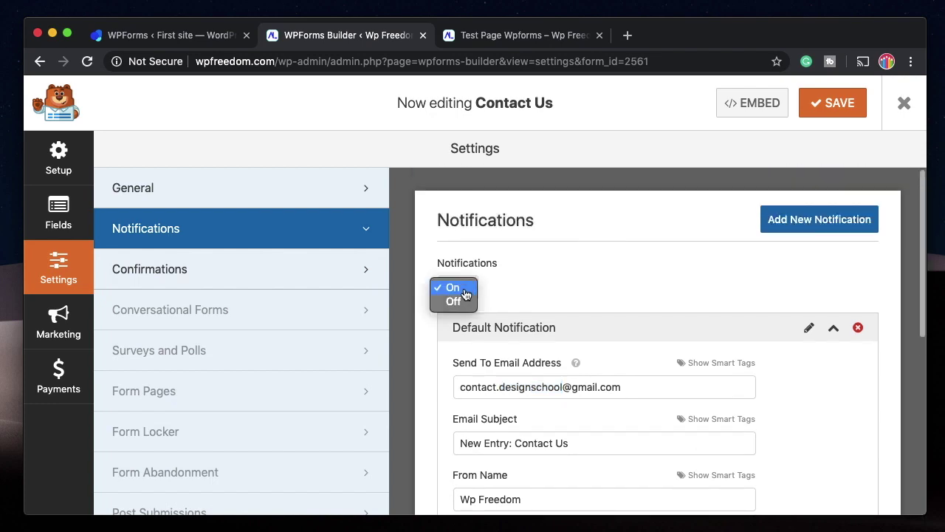
click(827, 221)
click(825, 223)
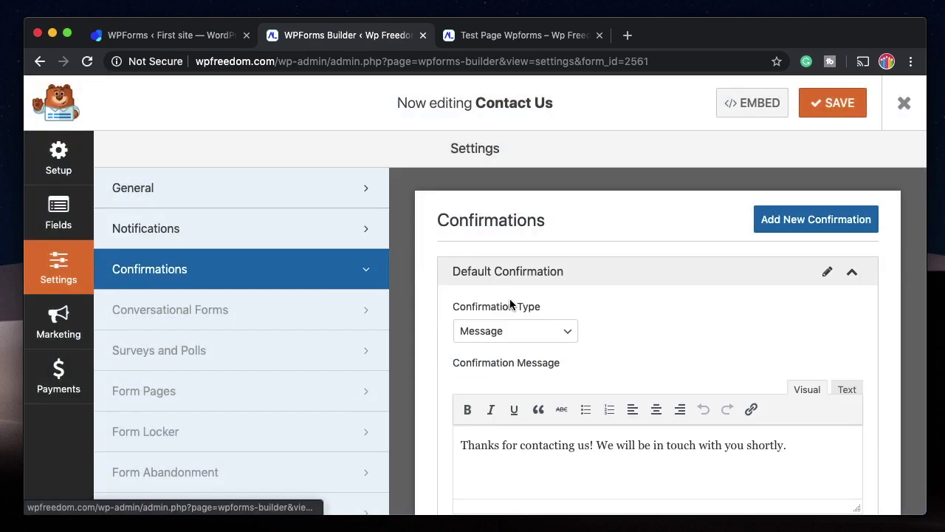
Try the Page and Go to URL confirmation types, revert to Message, and save the form.
scroll(555, 277, down, 2)
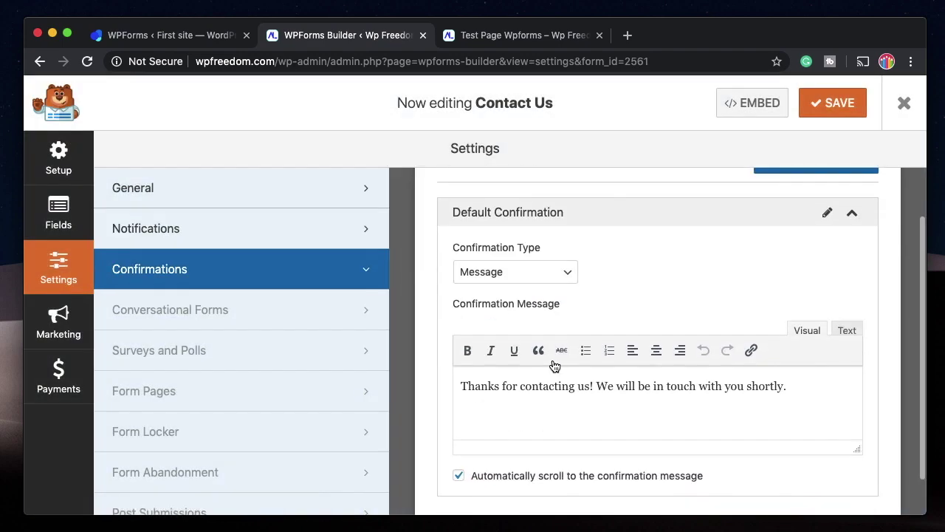
click(564, 273)
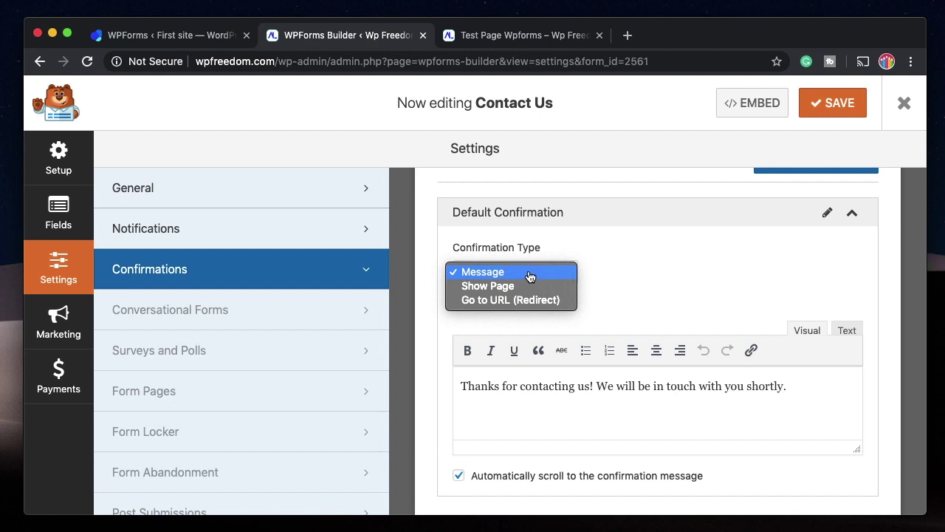
click(488, 285)
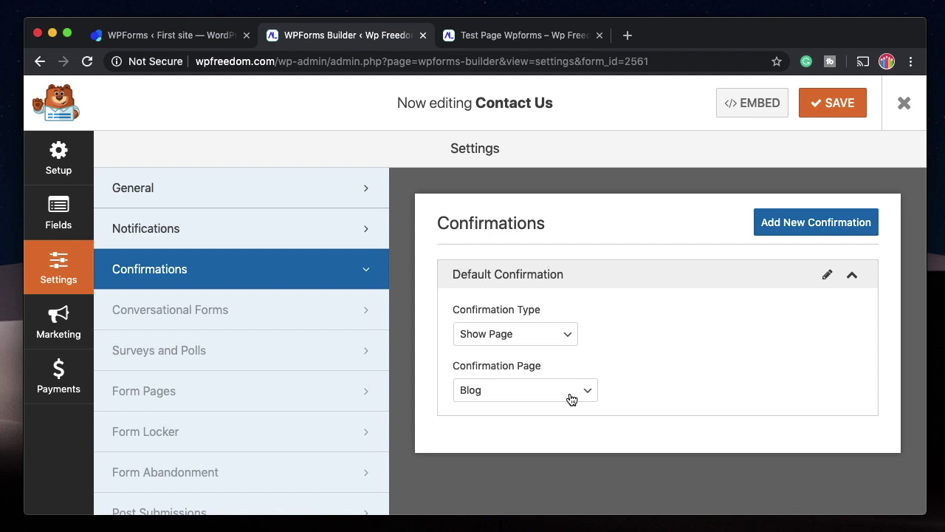
click(527, 340)
click(516, 344)
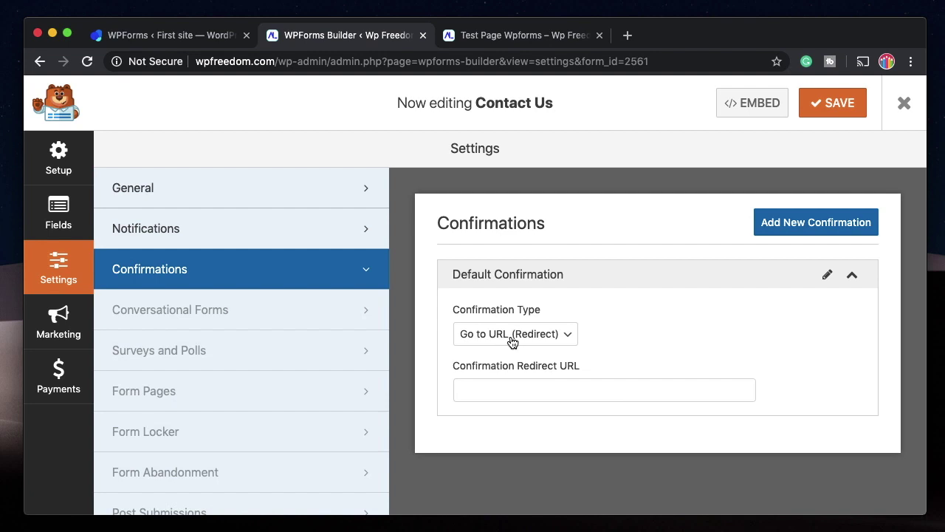
click(512, 341)
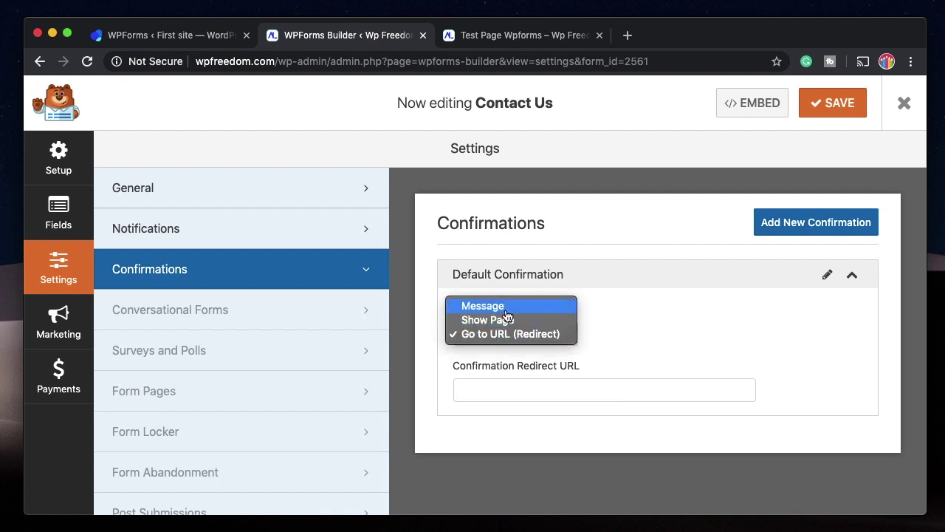
click(503, 304)
click(838, 103)
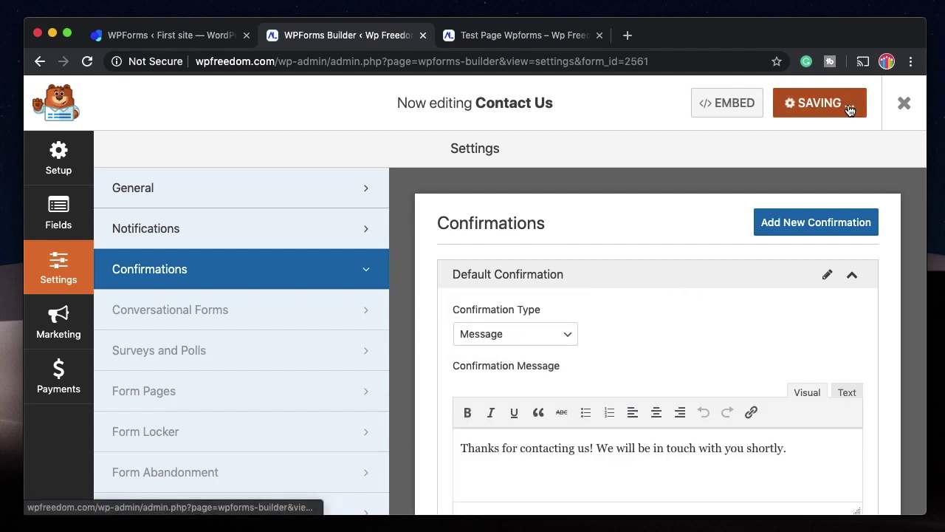
Reset Contact Us to the Blank Form template and drag in a Single Line Text field.
click(59, 220)
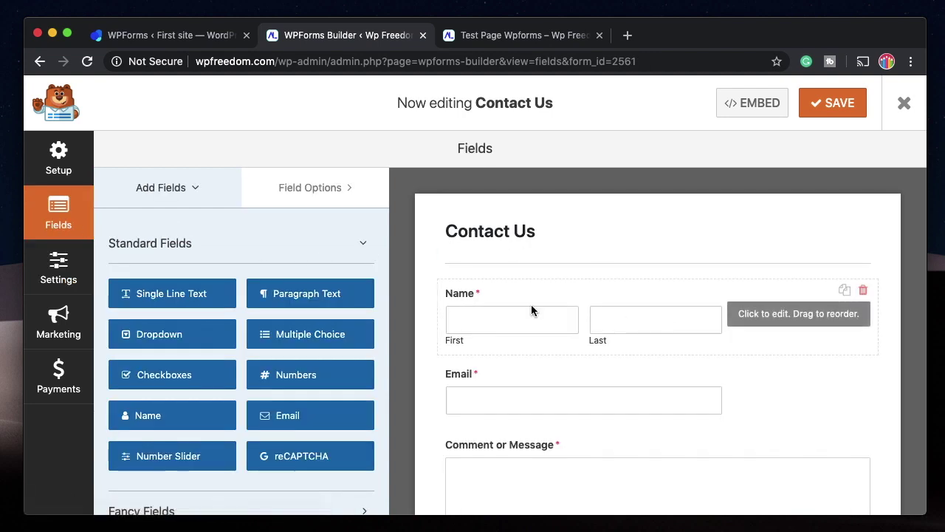
click(60, 158)
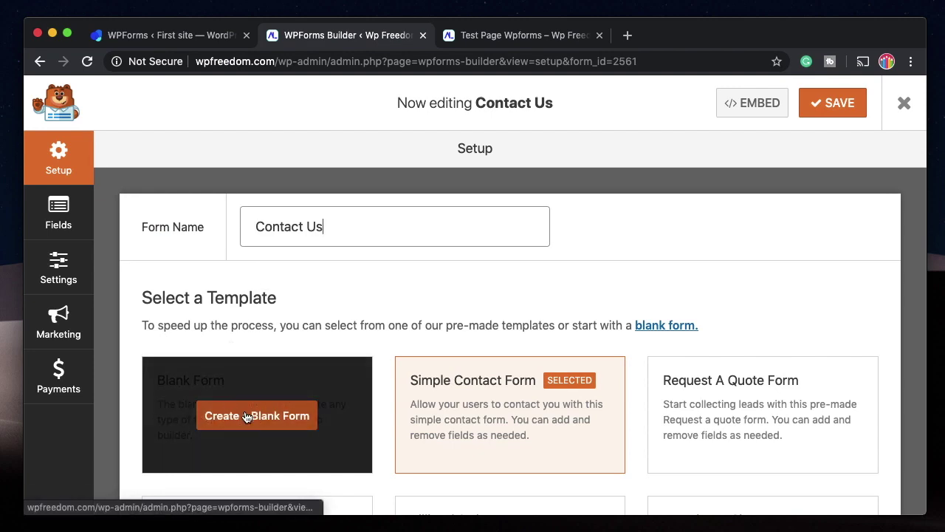
click(246, 416)
click(438, 369)
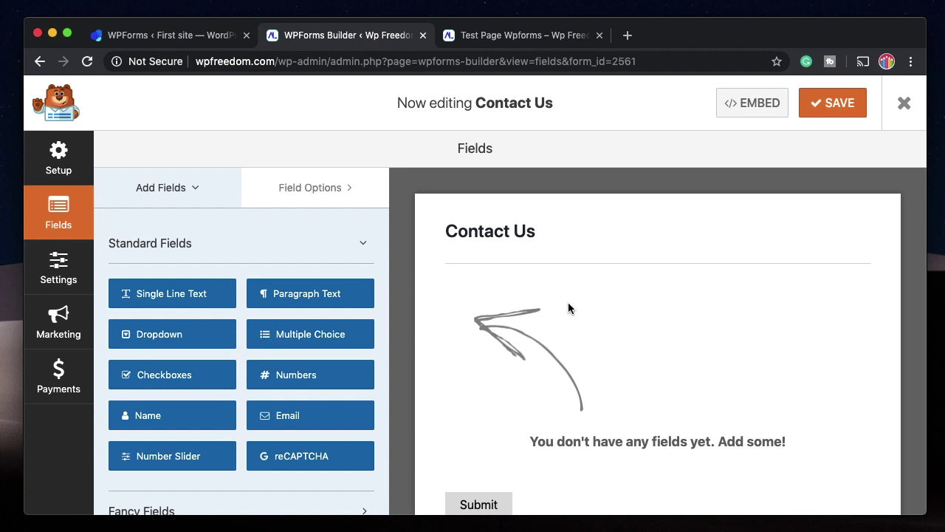
drag(171, 293, 485, 330)
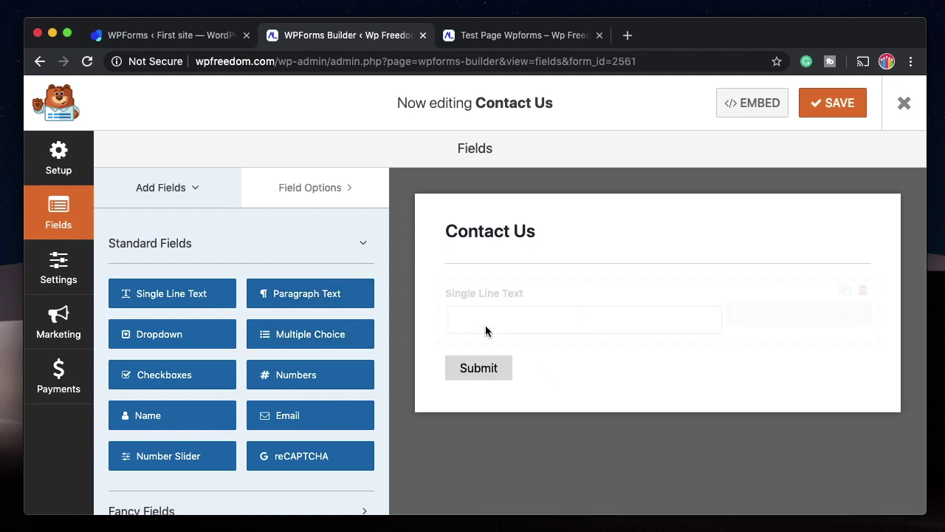
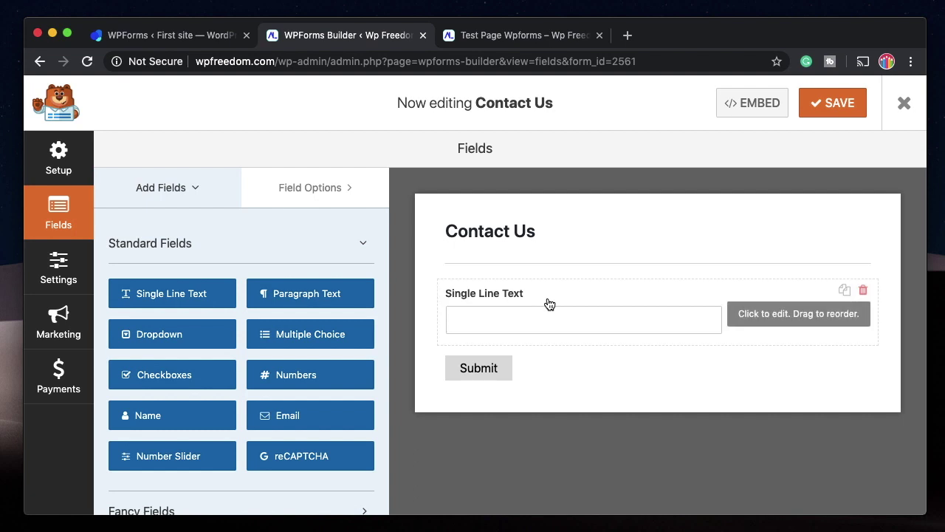
Open the Single Line Text field's options, type 'this is a text field please' as its description, then clear it.
click(683, 298)
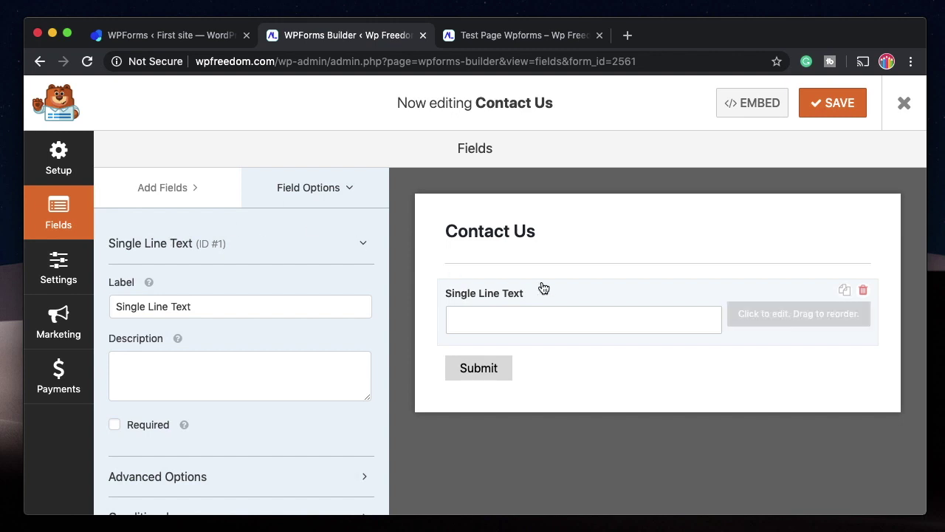
click(161, 189)
click(336, 193)
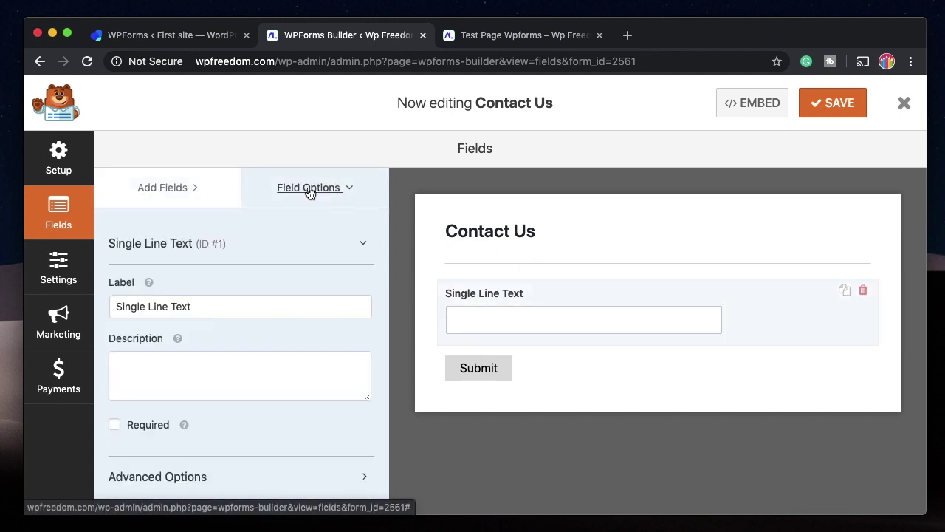
scroll(237, 300, down, 2)
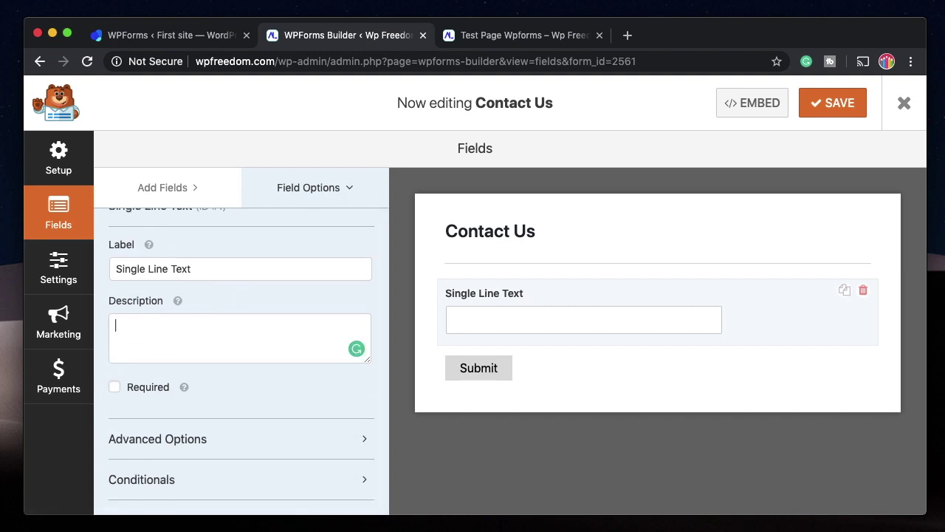
text(this i)
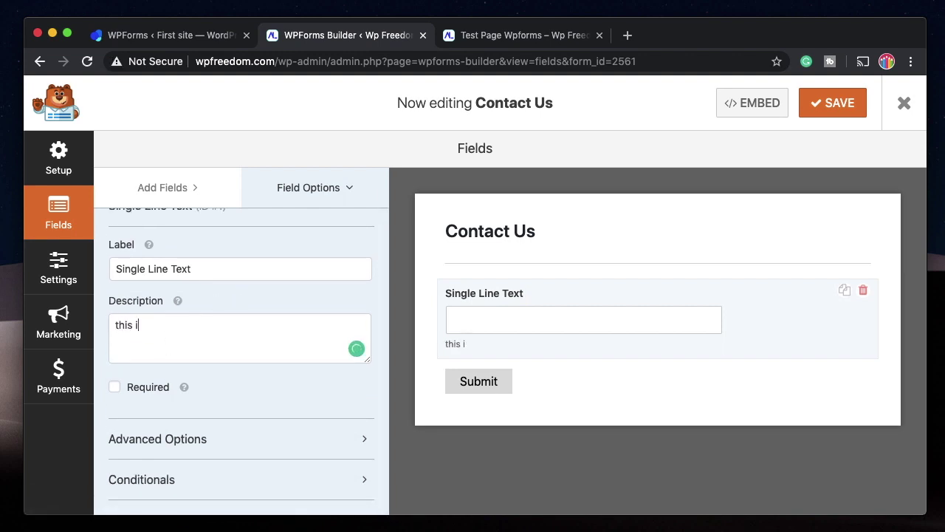
text(s a text field plea)
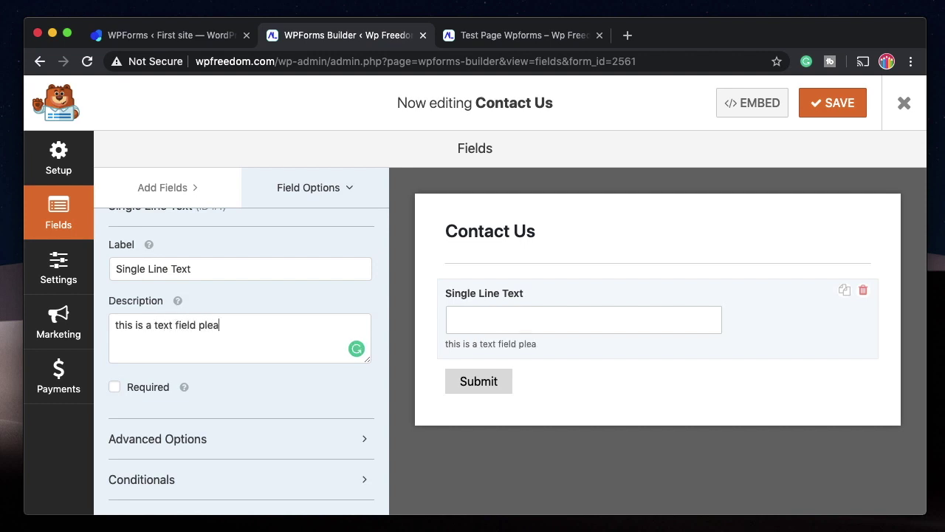
text(se)
key(super+a)
key(BackSpace)
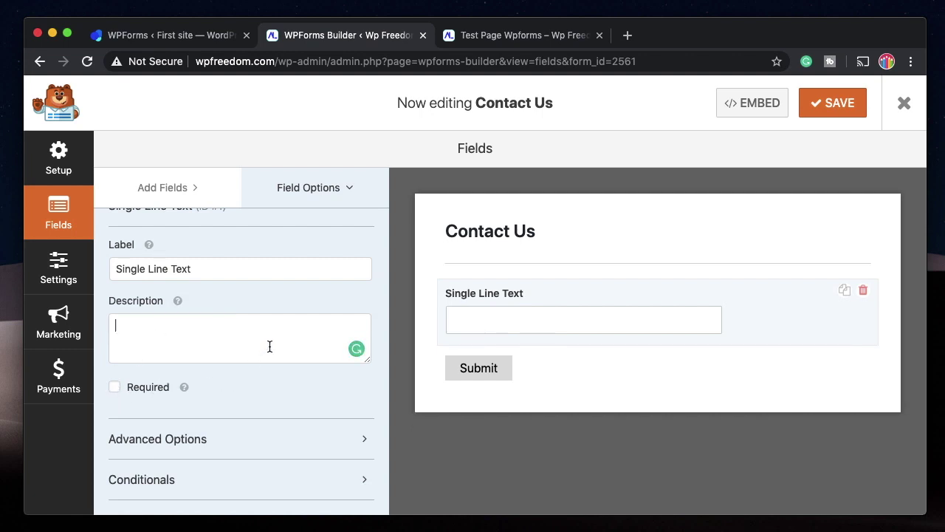
In Advanced Options, try Small and Large field sizes, then return to Medium.
click(232, 443)
scroll(244, 362, down, 5)
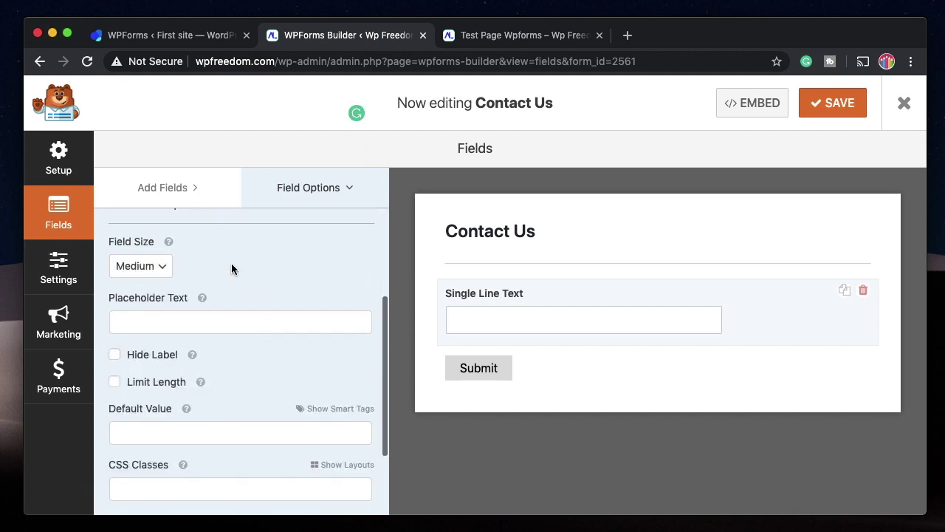
click(148, 274)
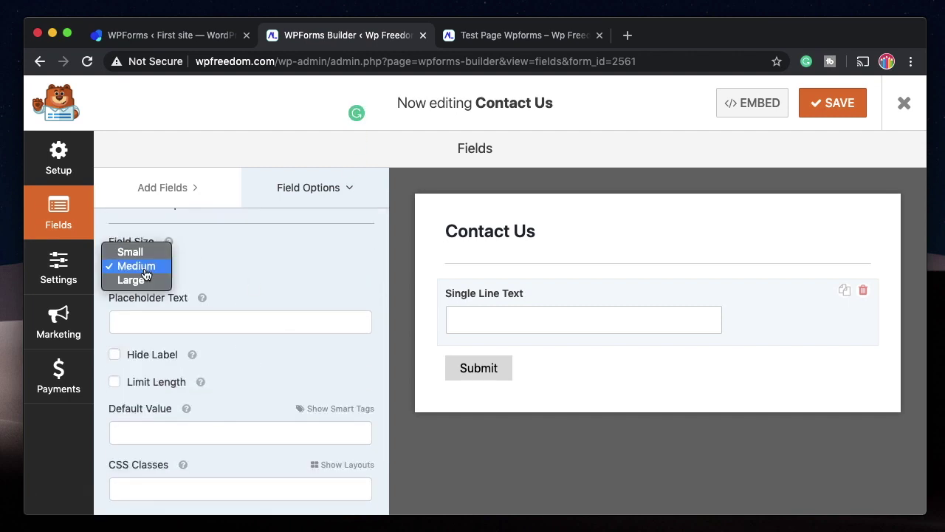
click(144, 252)
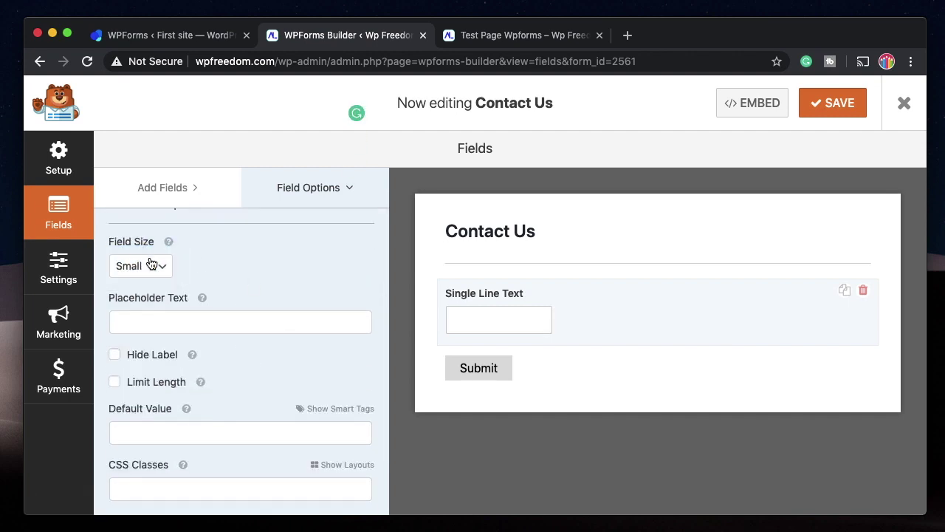
click(151, 264)
click(147, 293)
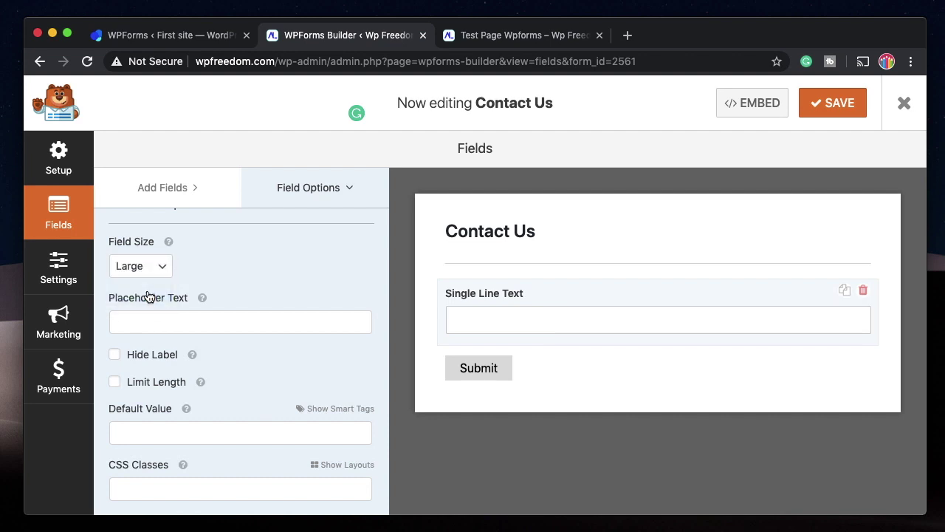
click(154, 278)
click(148, 251)
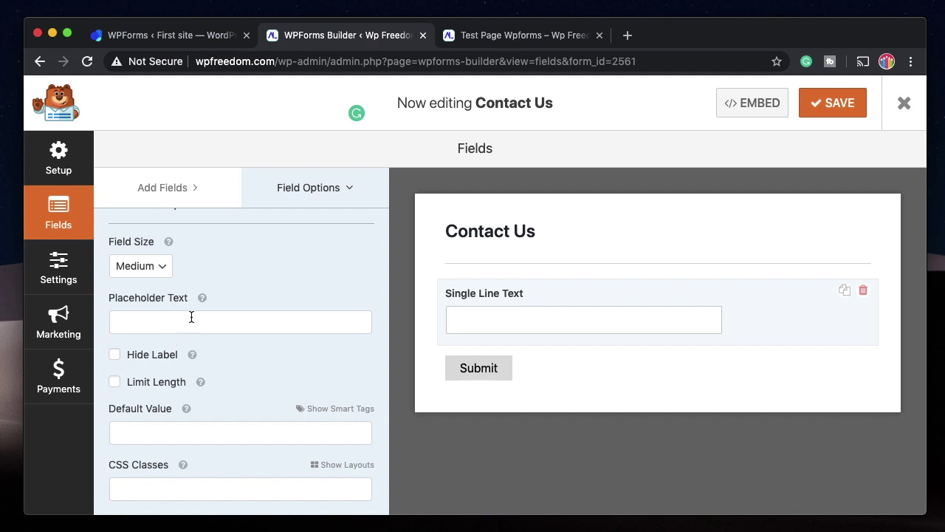
Enter placeholder 'Max 400 characters' and enable Limit Length at 400 characters.
scroll(190, 318, down, 1)
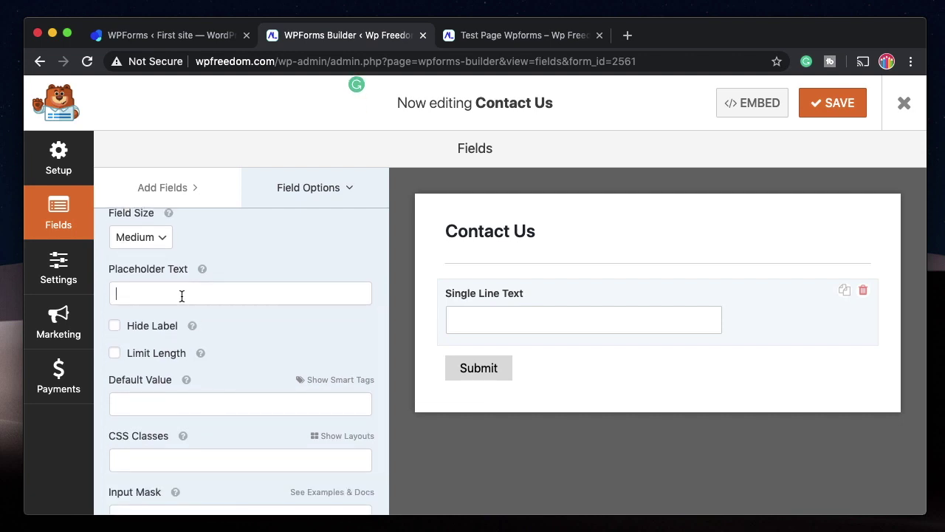
text(Max 400 characters)
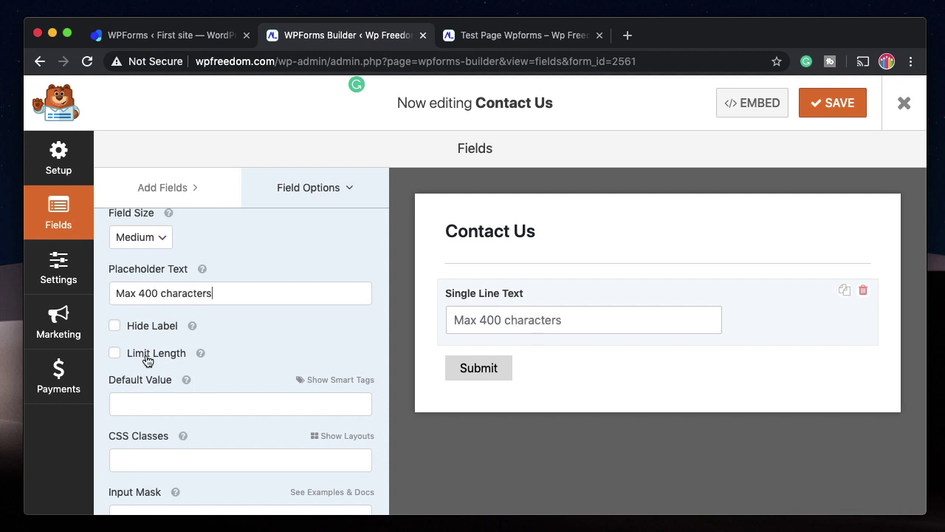
click(147, 359)
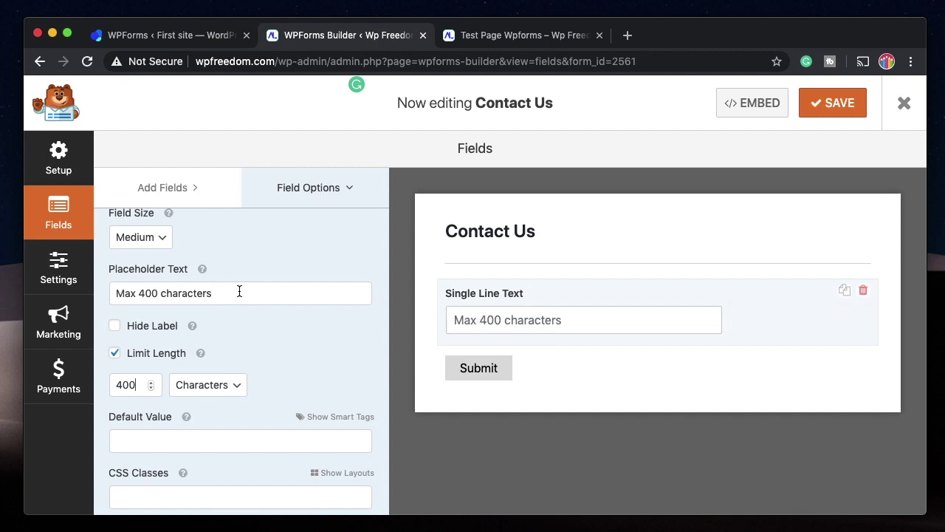
scroll(240, 293, down, 3)
click(254, 398)
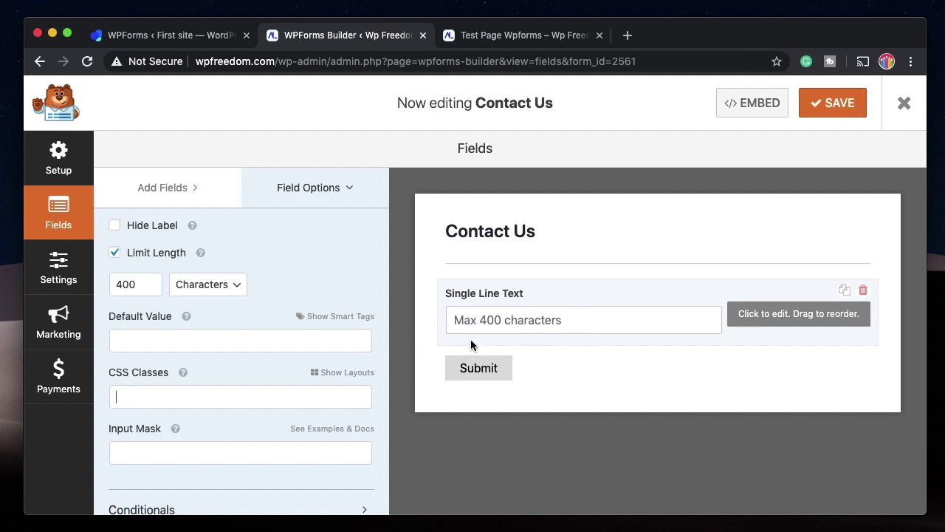
Place Single Line Text in the left column of a two-halves layout.
click(342, 373)
scroll(232, 390, down, 2)
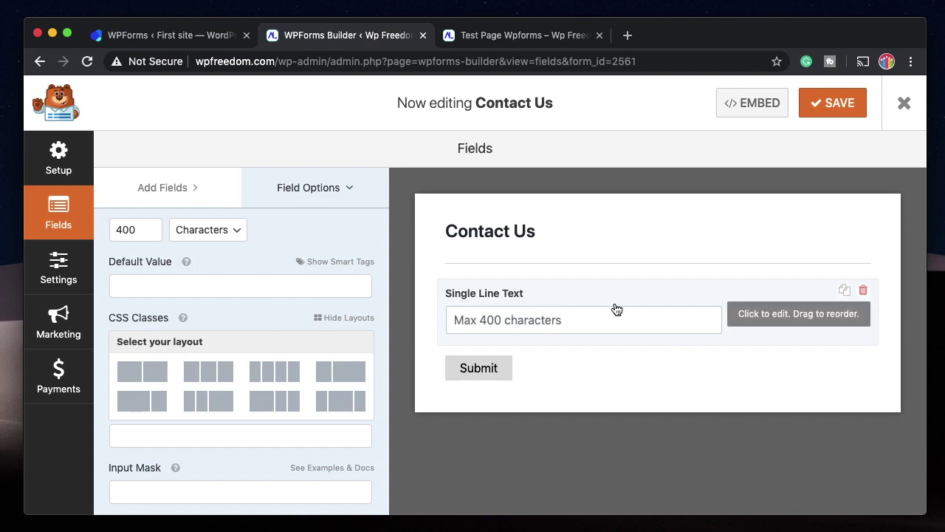
click(138, 370)
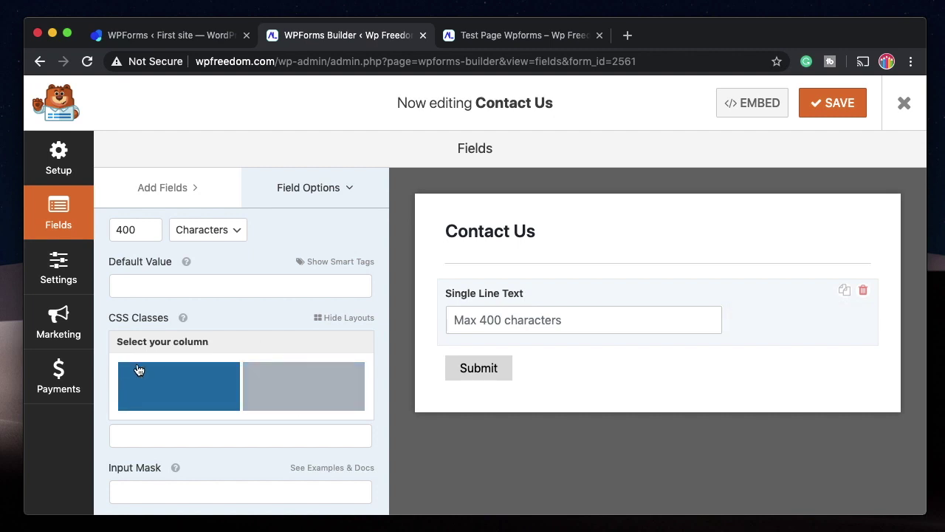
click(188, 382)
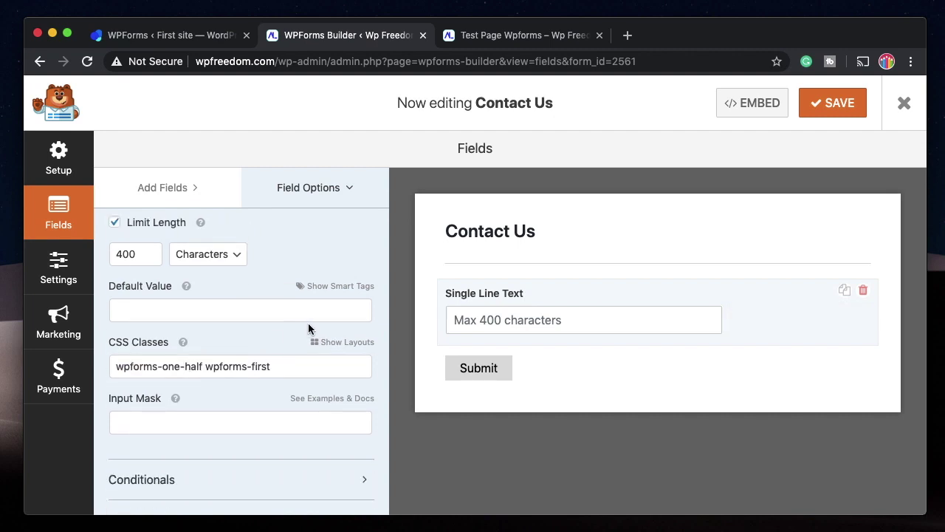
scroll(240, 275, up, 10)
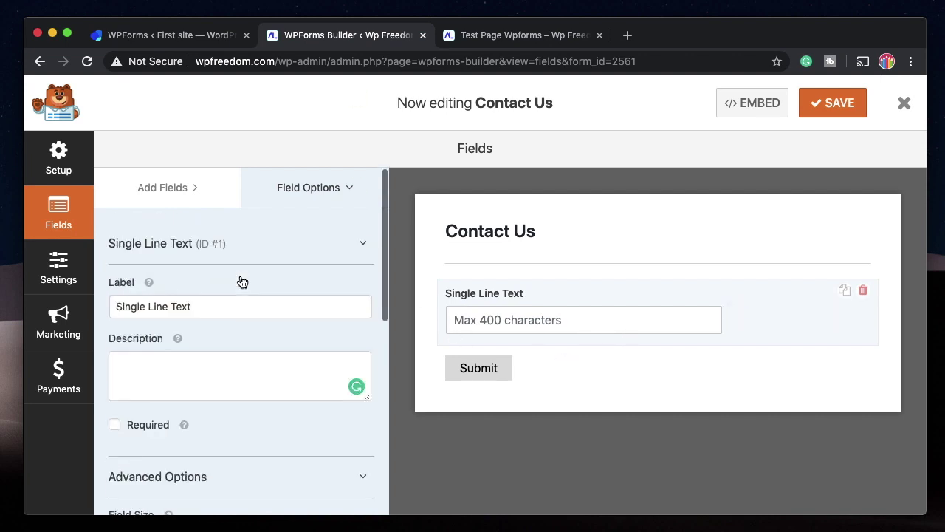
Add a Paragraph Text field below it and place it in the right half column.
click(194, 186)
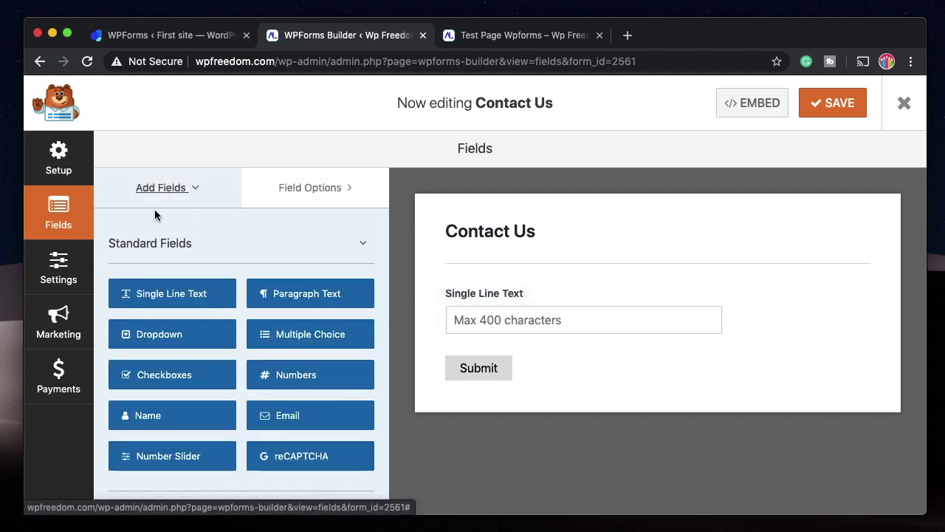
drag(302, 295, 504, 359)
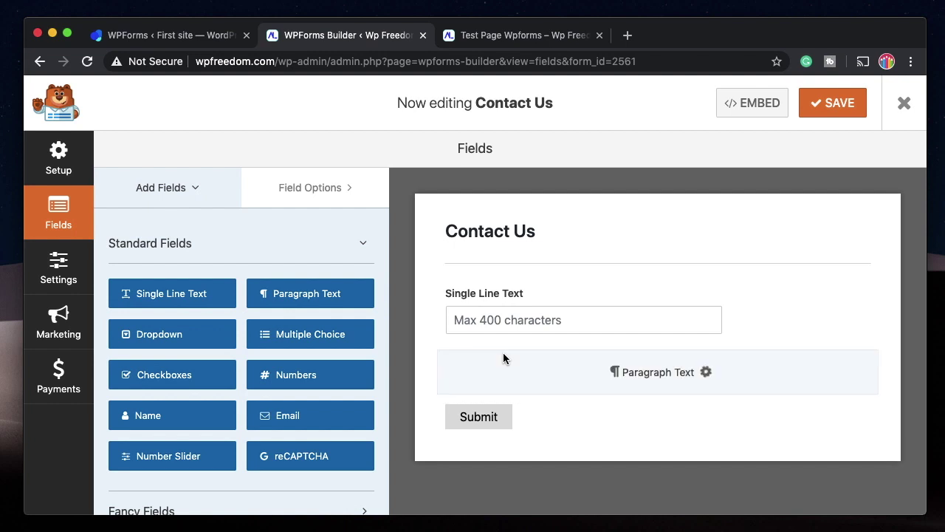
click(613, 372)
scroll(228, 414, down, 5)
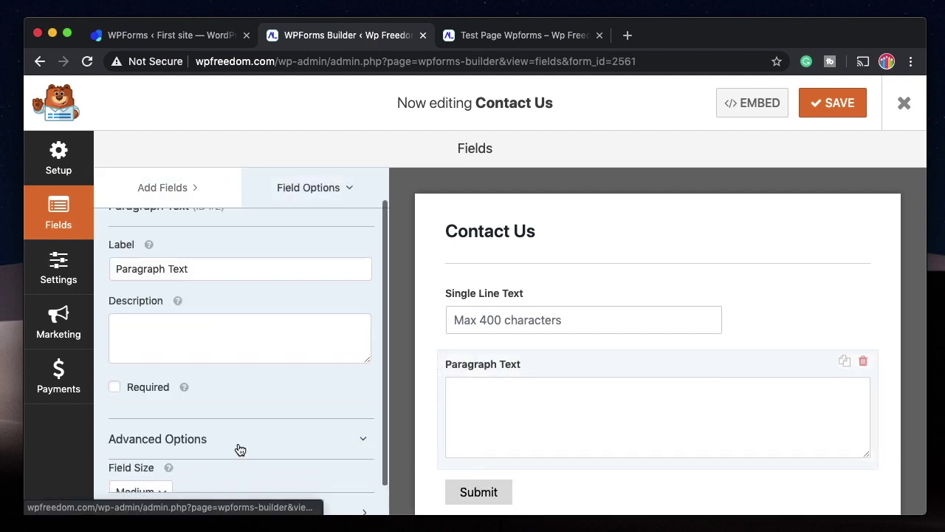
scroll(325, 440, down, 3)
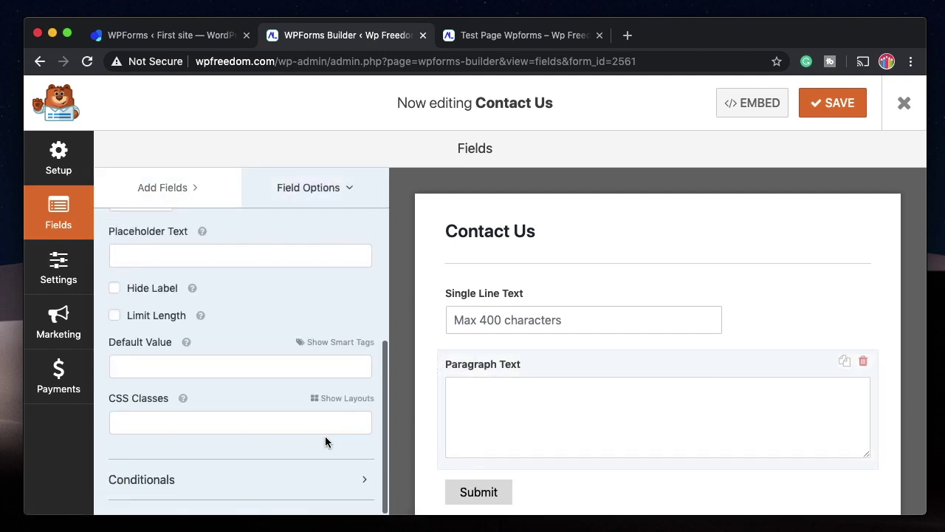
click(328, 398)
scroll(235, 406, down, 2)
click(154, 366)
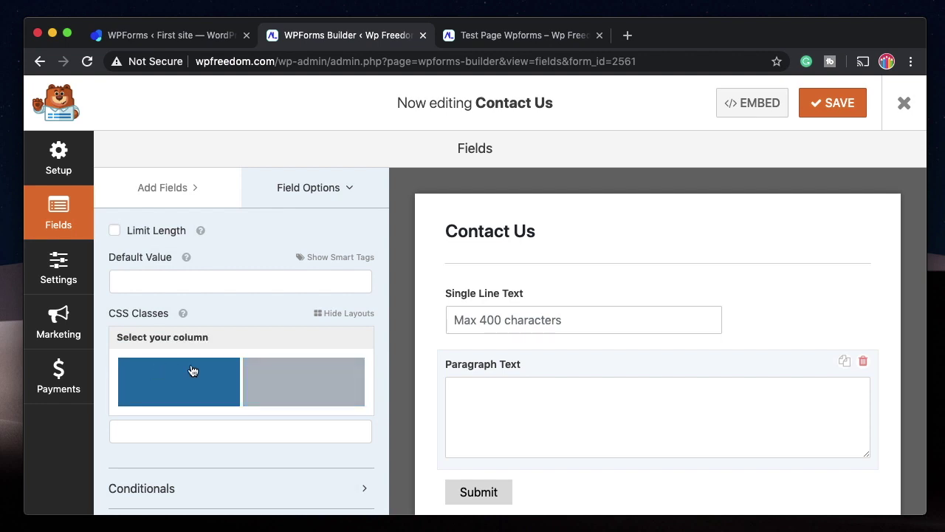
click(295, 376)
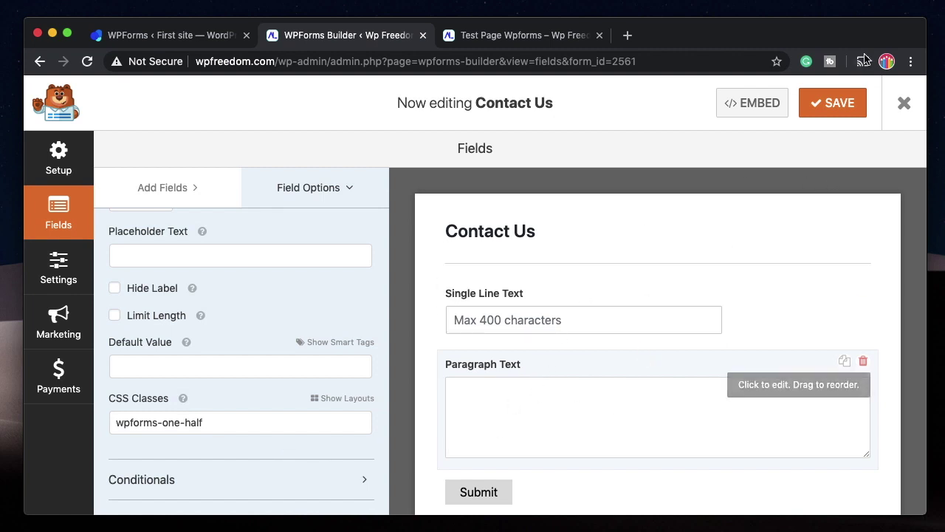
Reload the test page to see Single Line Text and Paragraph Text side by side, then return to the builder.
click(481, 35)
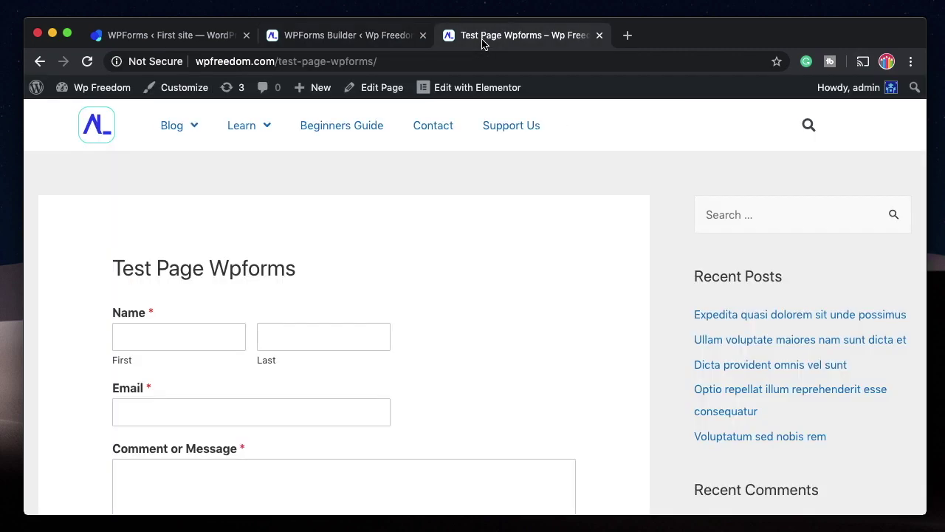
click(87, 62)
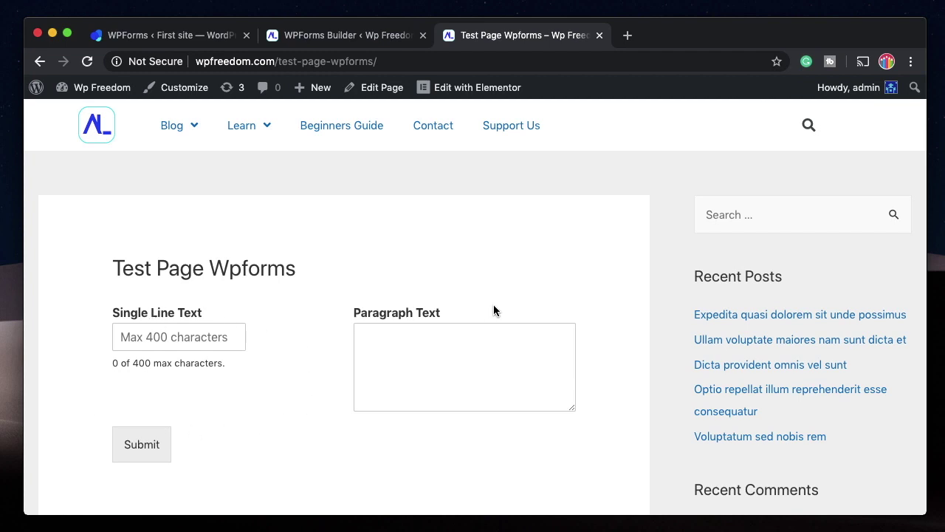
click(358, 37)
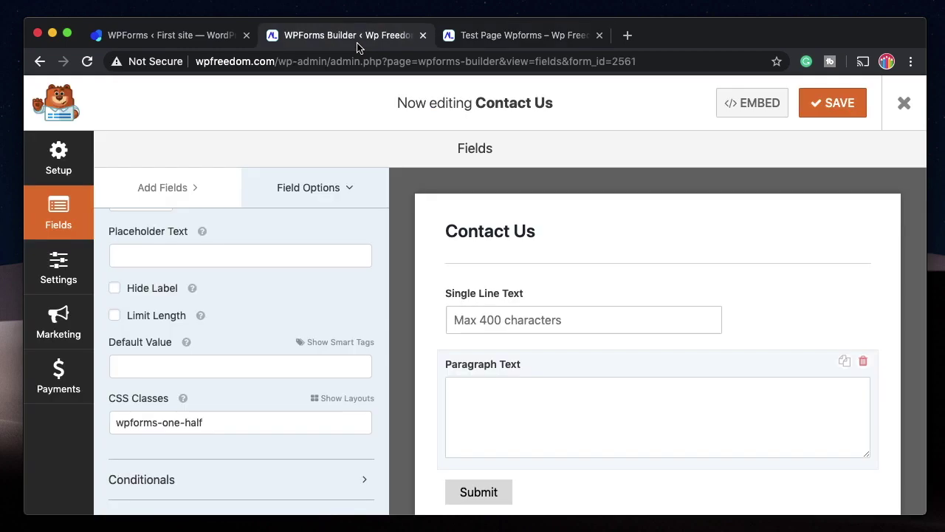
Delete the existing Paragraph Text field from the form.
click(328, 409)
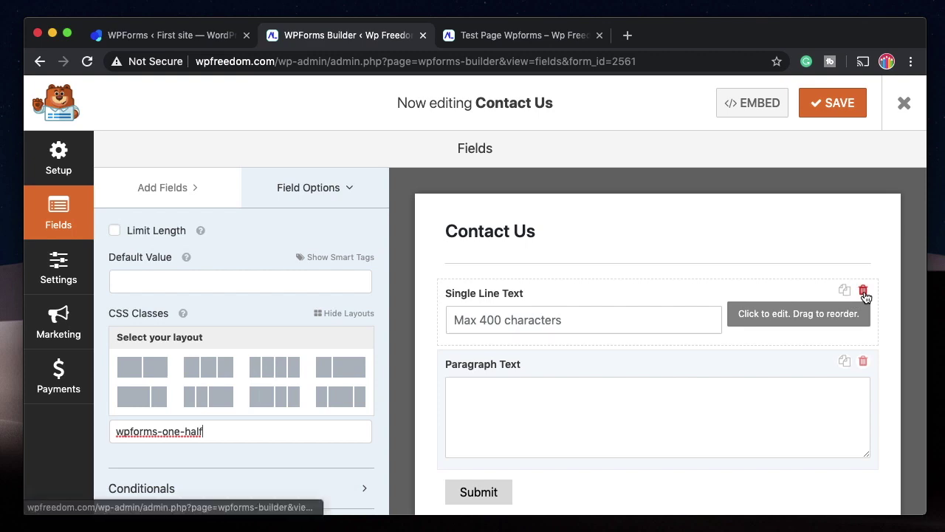
click(863, 290)
click(436, 340)
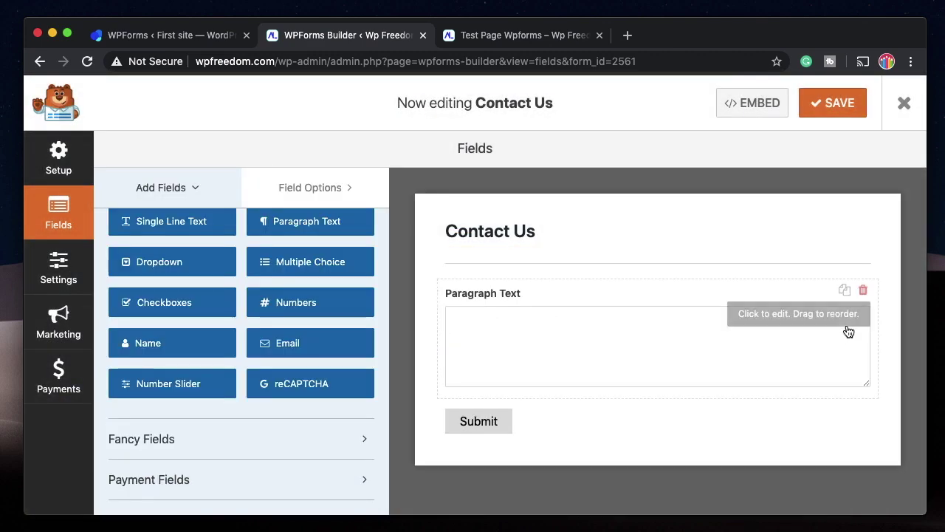
click(863, 289)
key(Return)
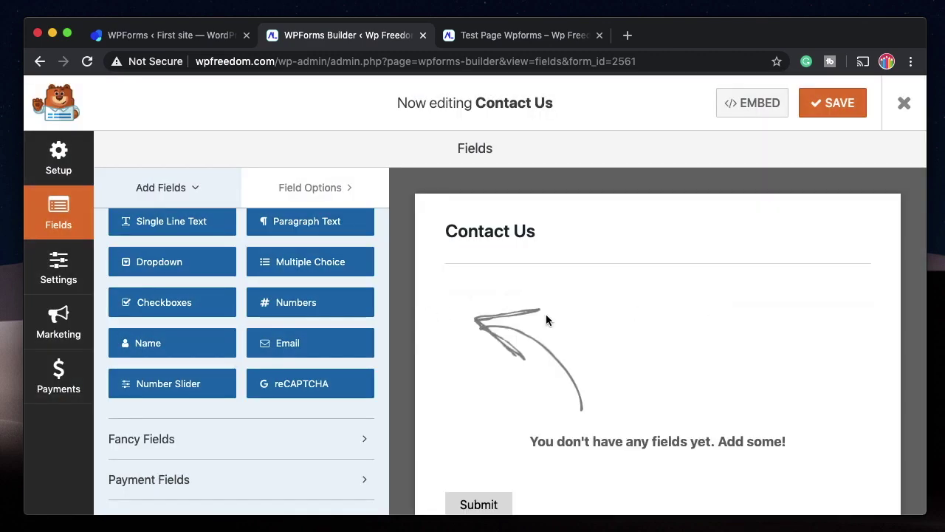
scroll(283, 270, up, 2)
scroll(281, 271, down, 2)
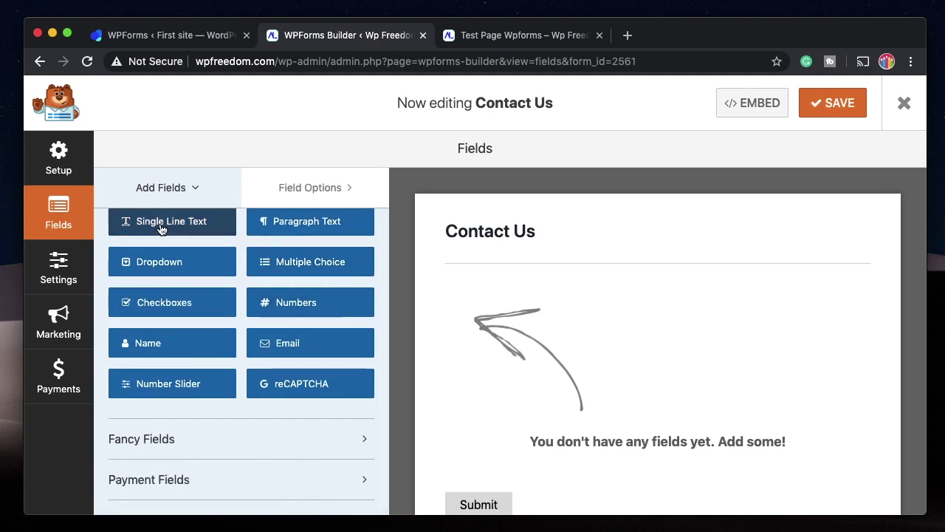
Add Single Line Text, Paragraph Text, and a Name field between them.
drag(126, 220, 494, 305)
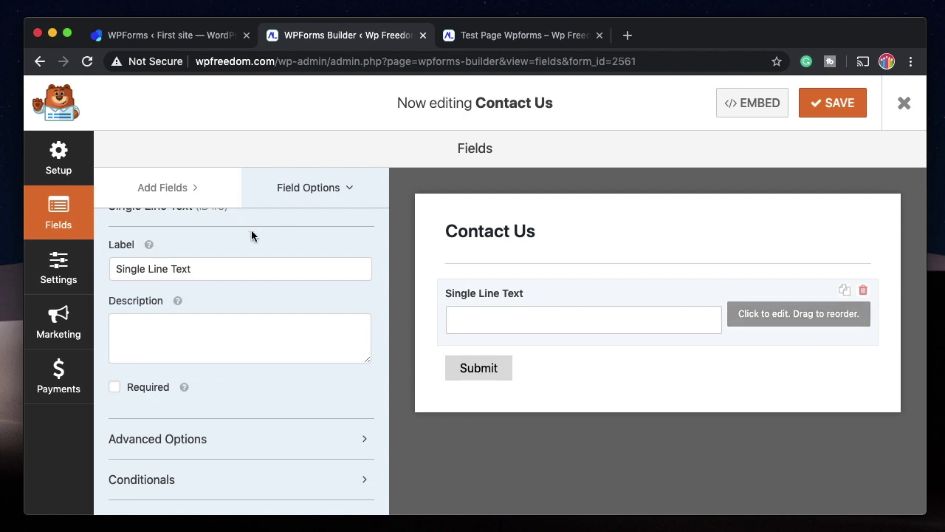
scroll(251, 232, up, 2)
click(185, 198)
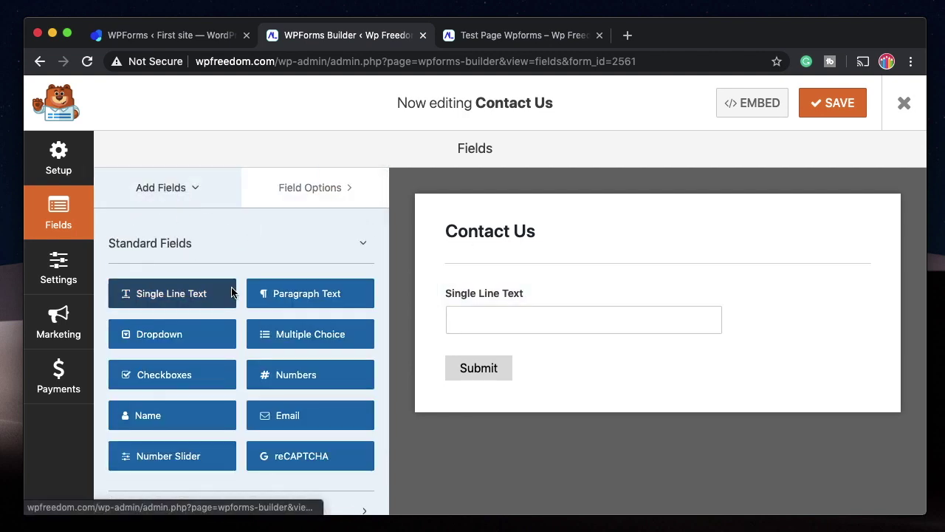
drag(322, 305, 551, 338)
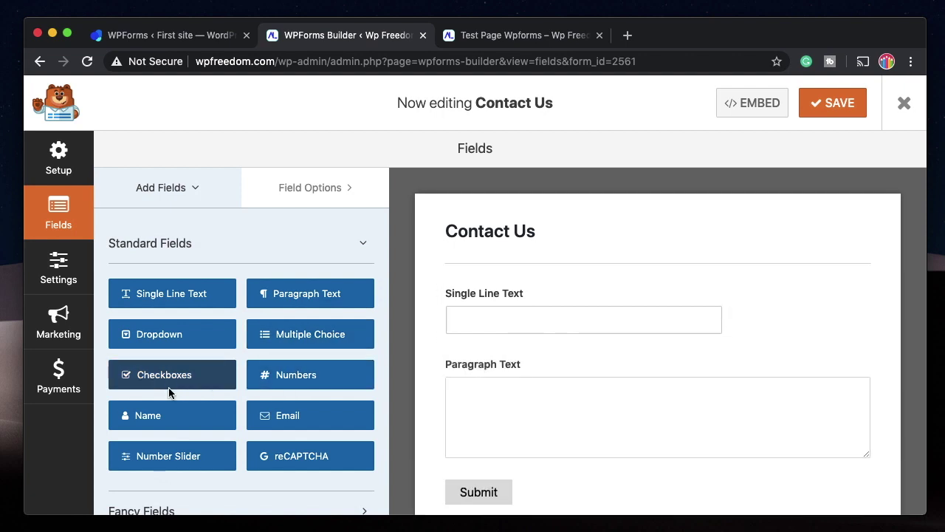
drag(167, 418, 565, 387)
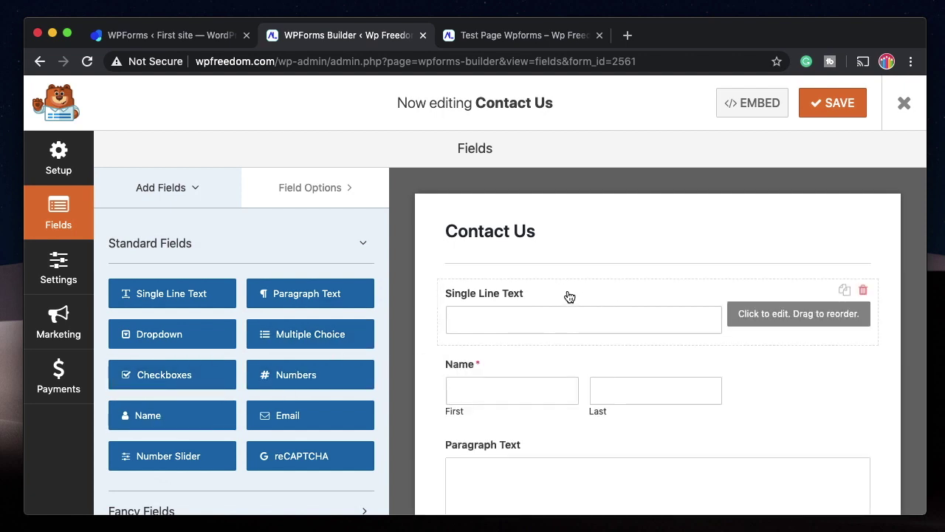
Set the Name field's format to Simple.
click(632, 365)
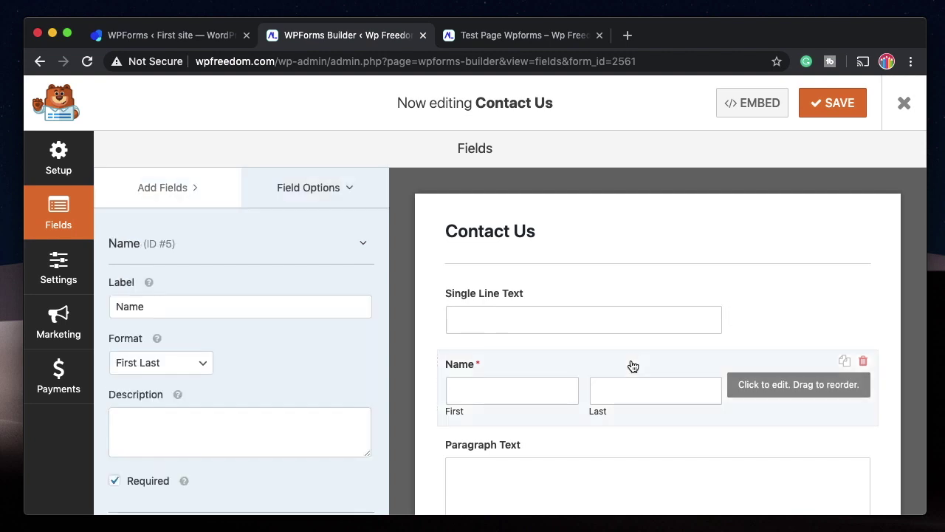
click(161, 363)
click(148, 347)
scroll(213, 294, down, 2)
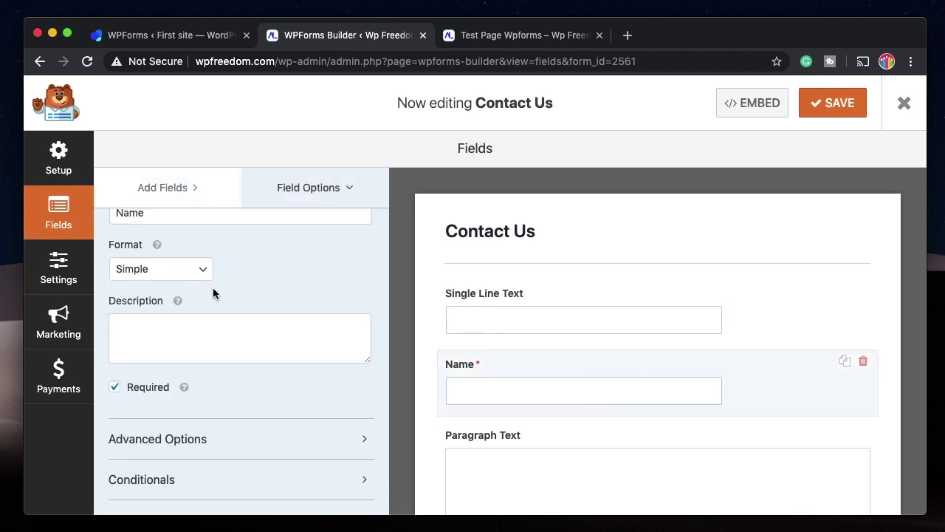
Place Single Line Text in the first column of a three-column layout.
click(562, 287)
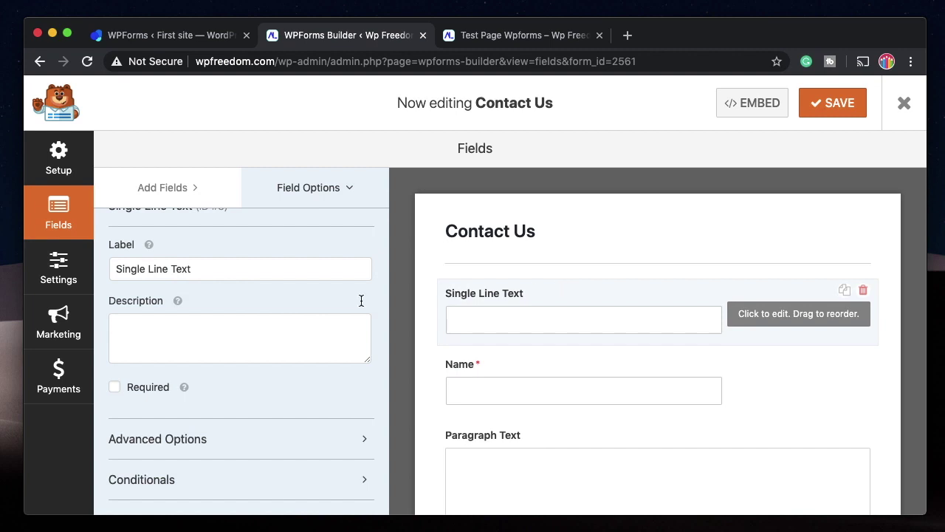
click(258, 451)
scroll(260, 449, down, 5)
scroll(203, 440, down, 2)
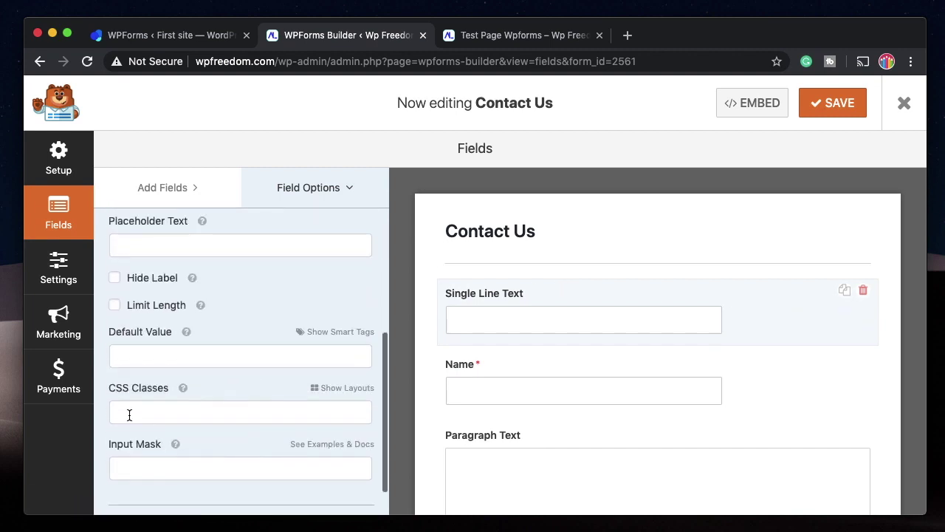
click(337, 389)
scroll(261, 380, down, 2)
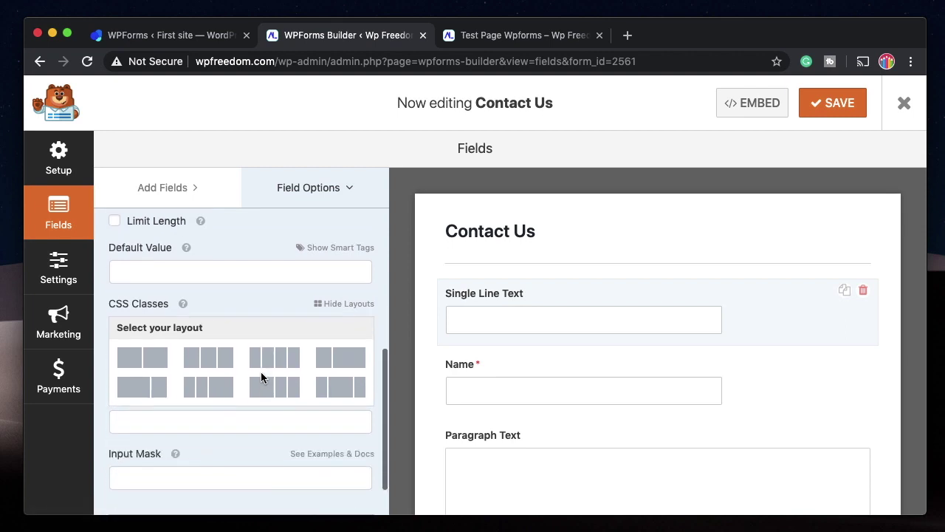
click(198, 367)
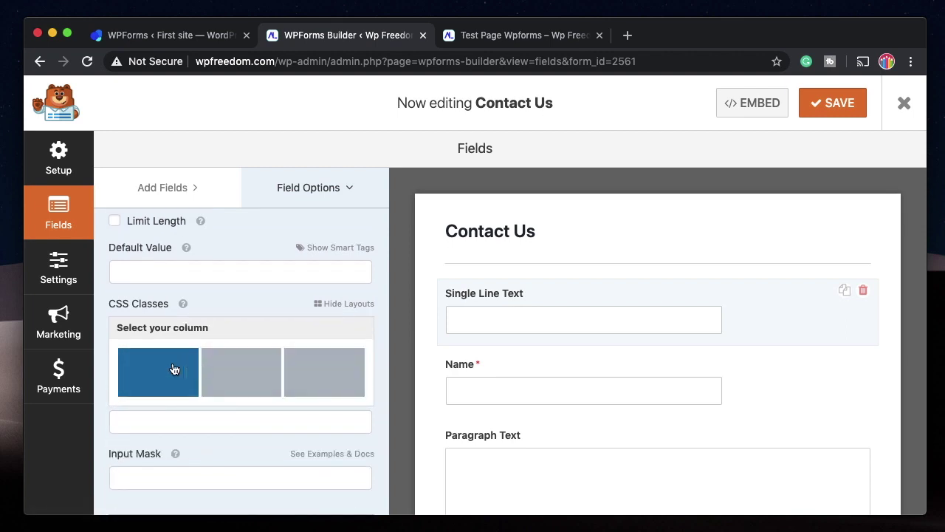
click(169, 371)
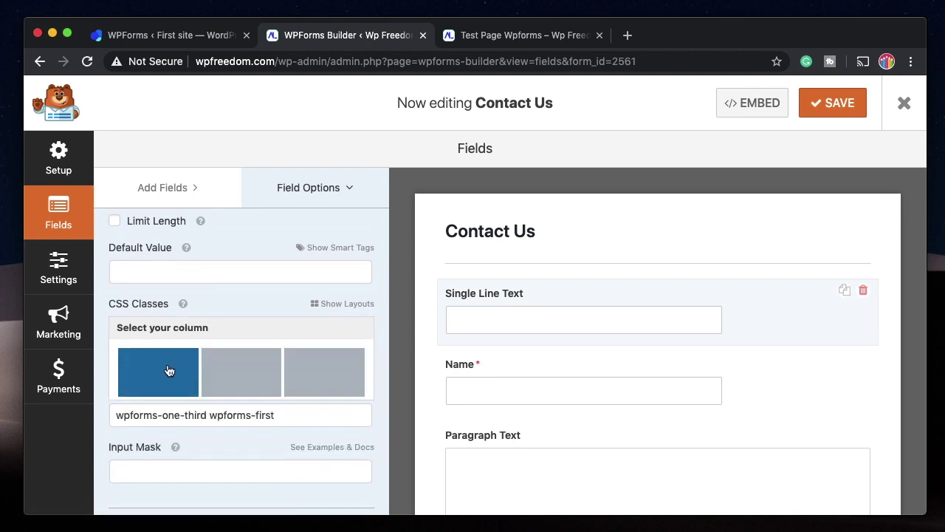
Place Name in the middle and Paragraph Text in the third one-third column.
click(535, 378)
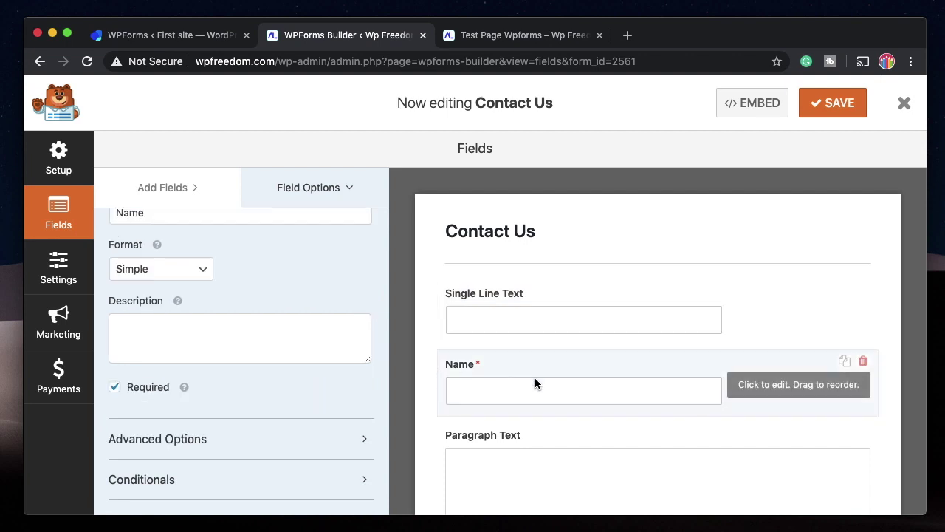
click(231, 440)
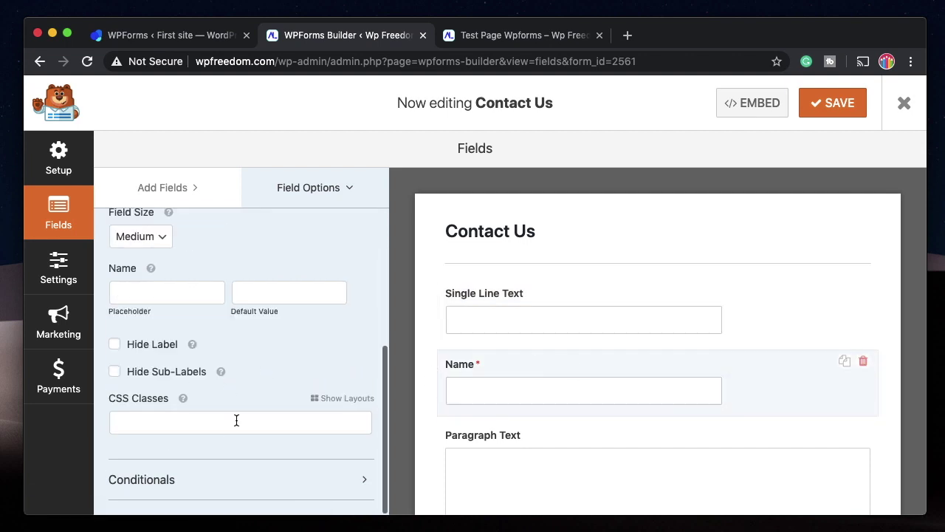
click(344, 398)
click(206, 454)
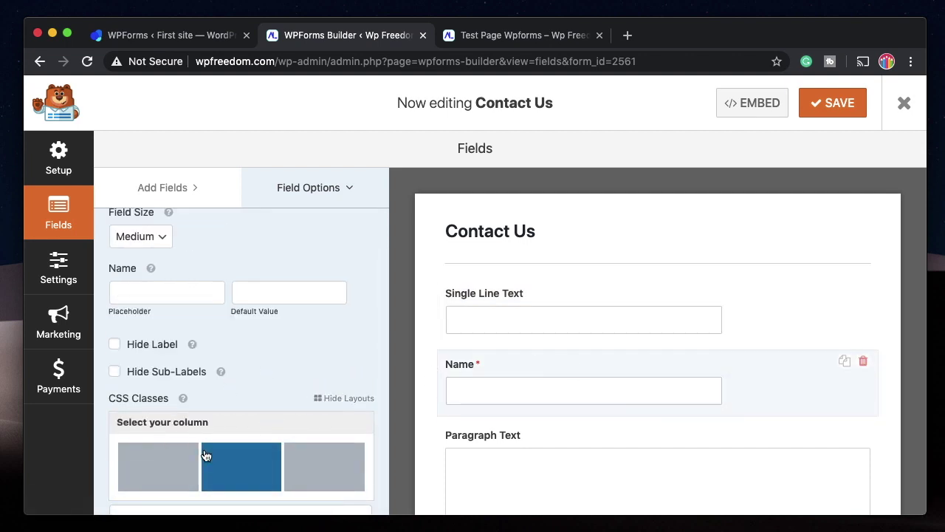
click(237, 463)
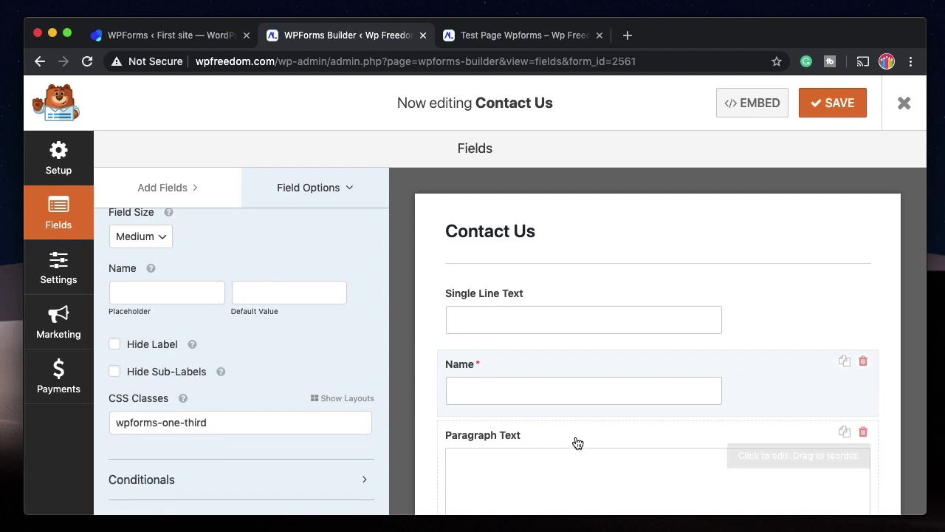
scroll(578, 443, down, 2)
click(586, 318)
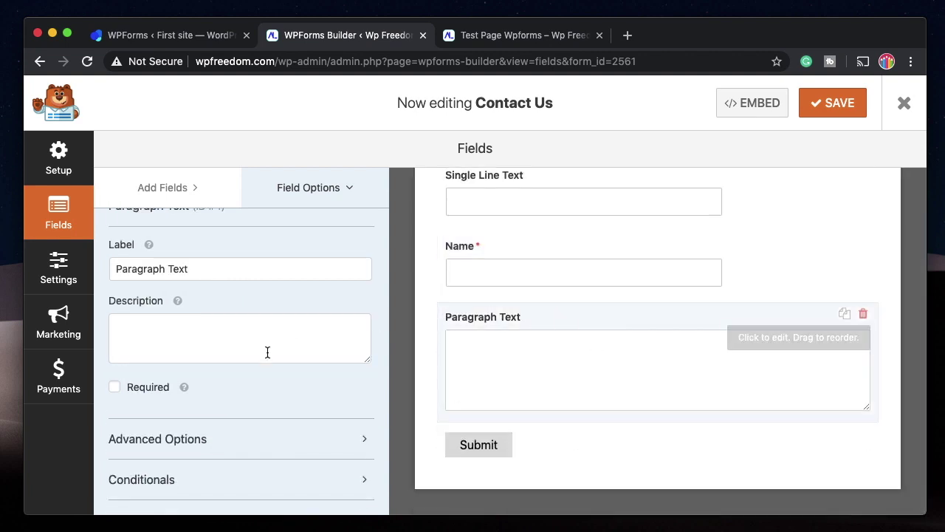
click(247, 435)
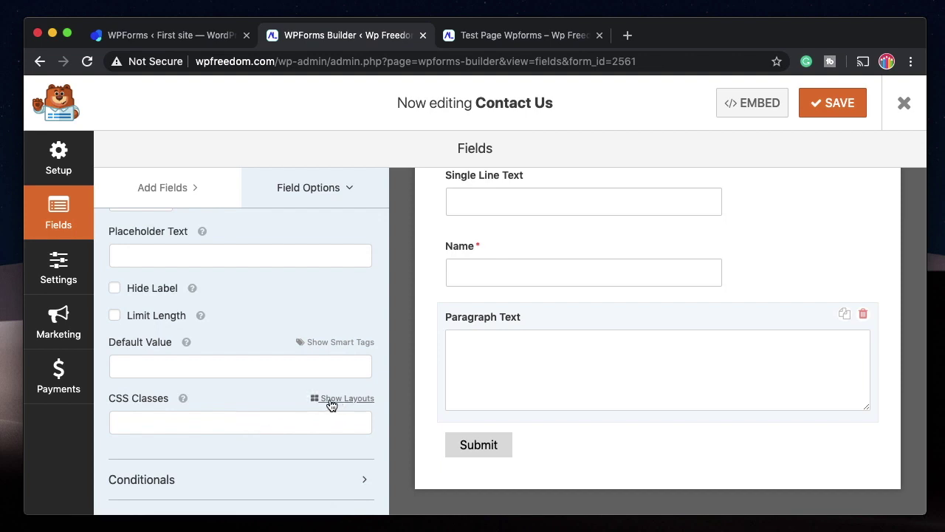
click(333, 394)
click(214, 433)
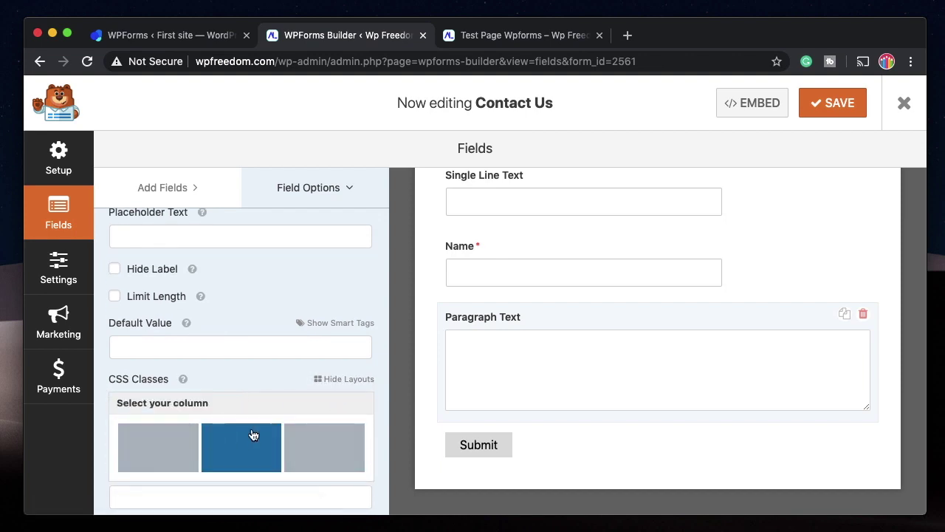
click(310, 439)
Save the form and reload the test page to check the three columns.
click(834, 103)
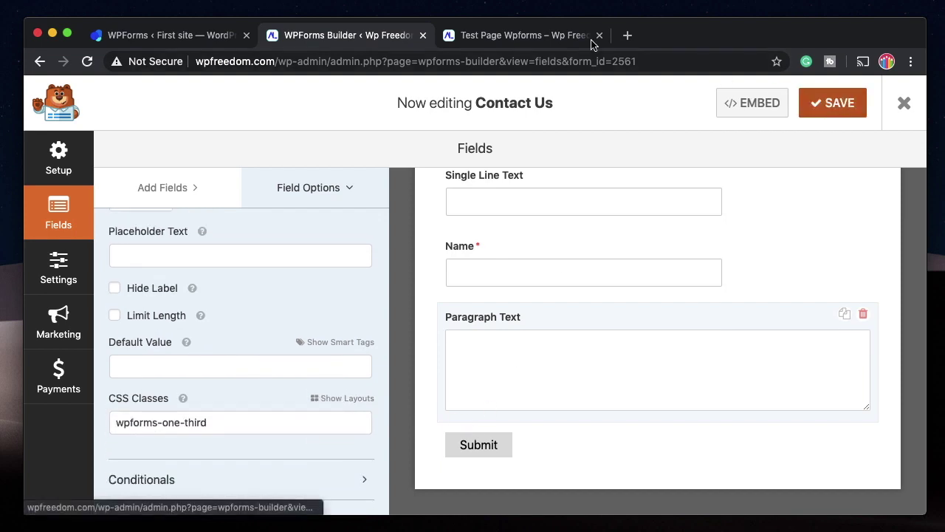
click(561, 36)
click(86, 63)
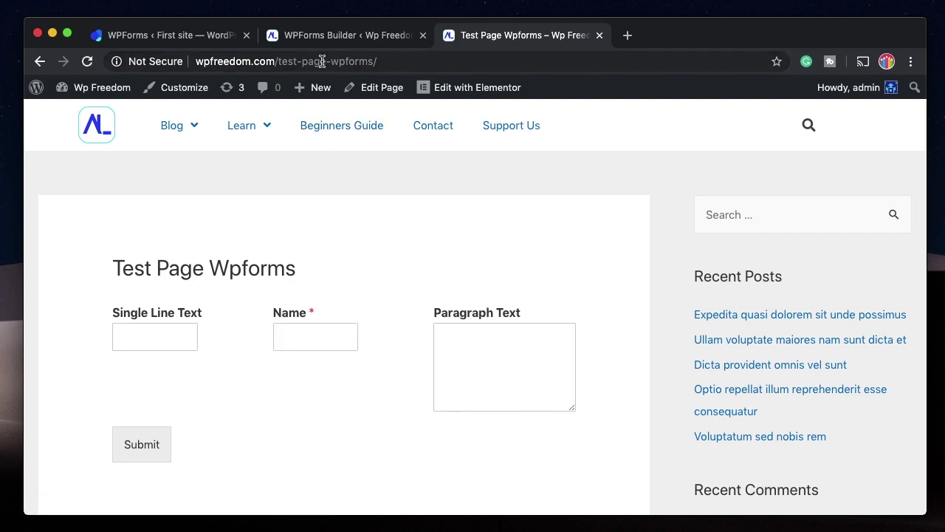
click(367, 36)
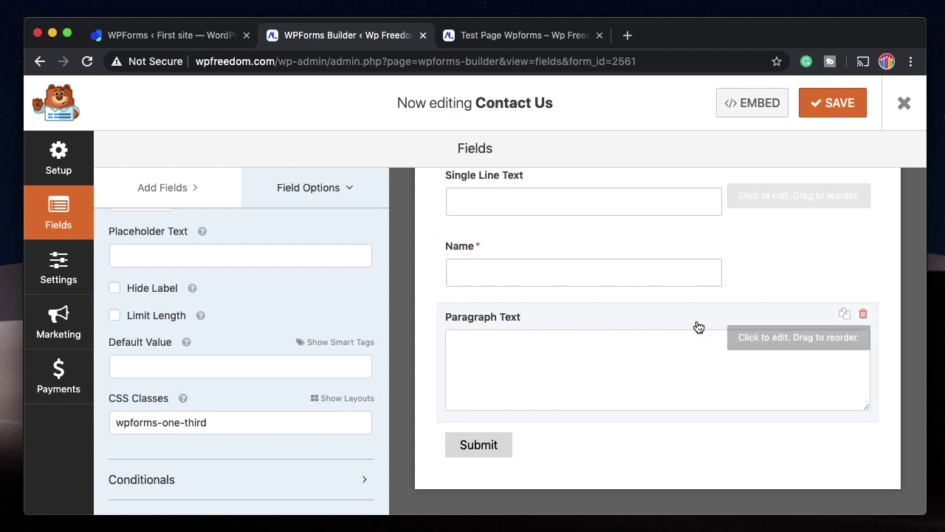
scroll(699, 327, up, 2)
Delete the Single Line Text, Name and Paragraph Text fields, then add a fresh Paragraph Text field.
click(863, 255)
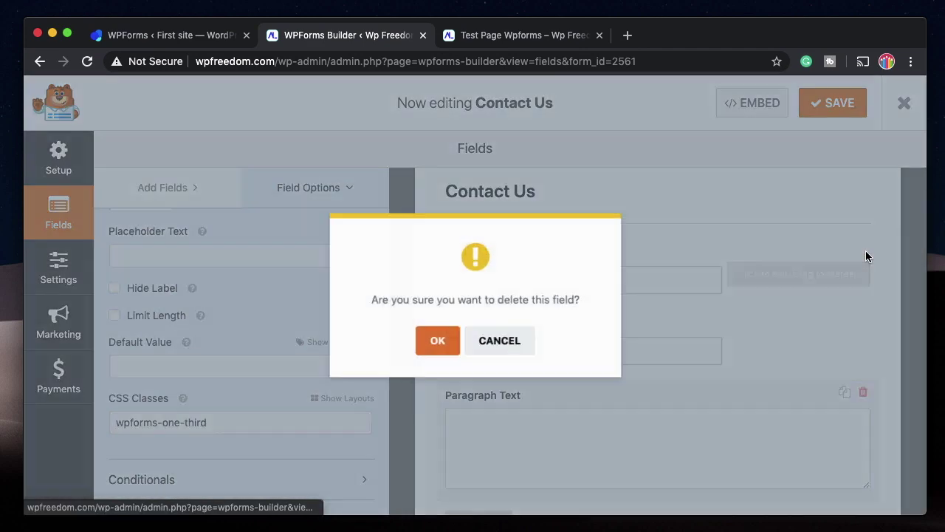
click(441, 339)
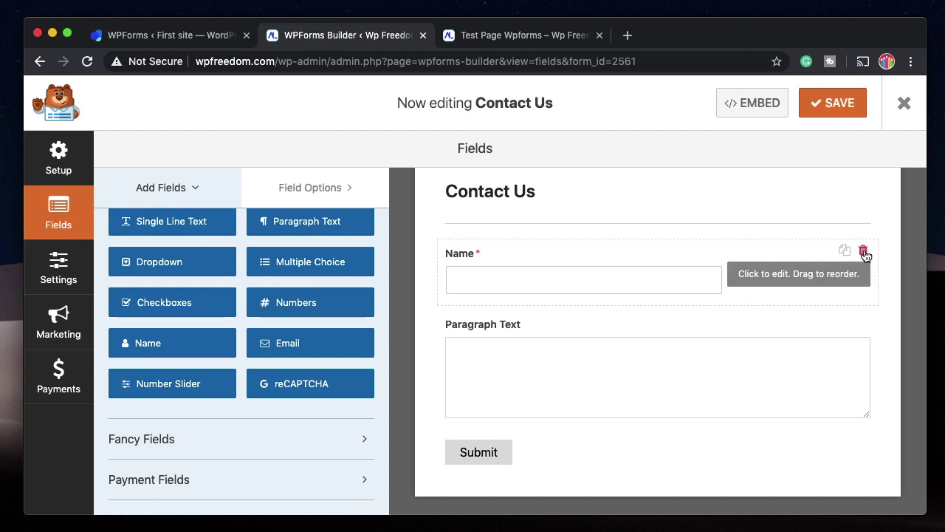
click(864, 252)
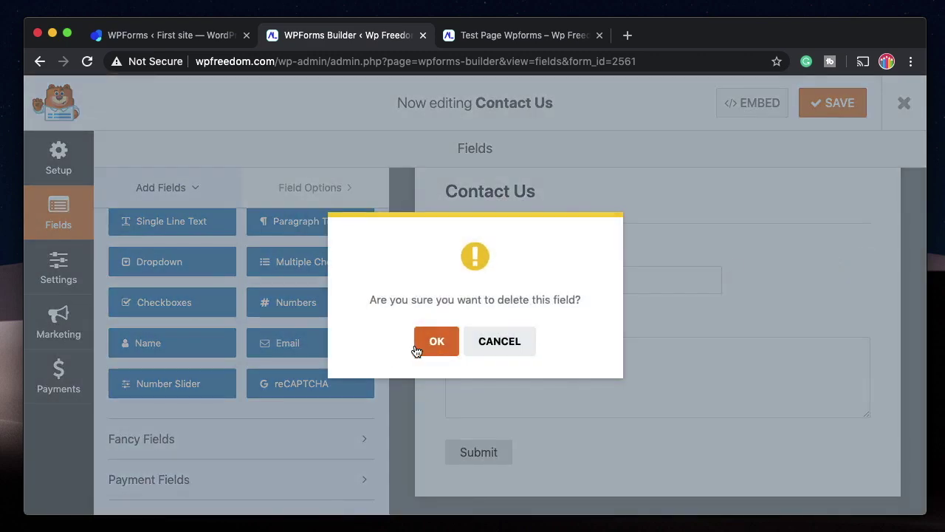
click(416, 347)
click(863, 290)
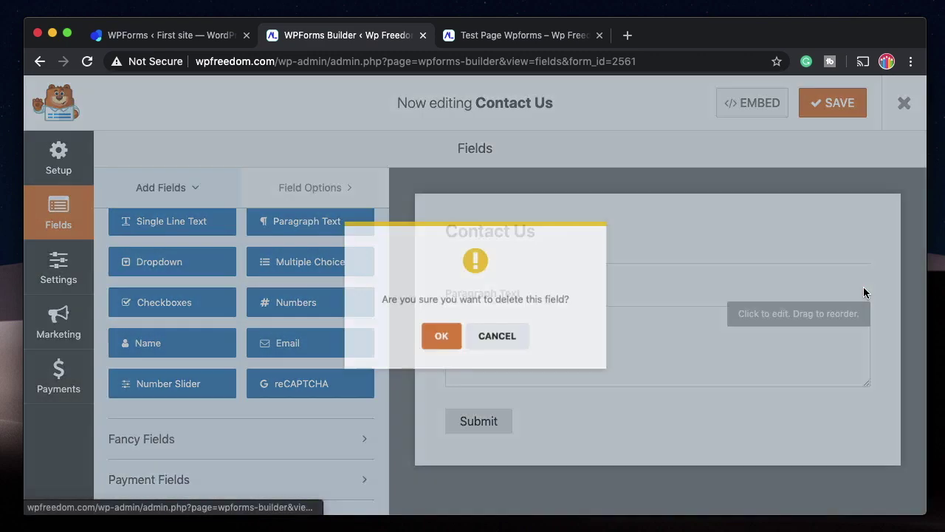
click(437, 338)
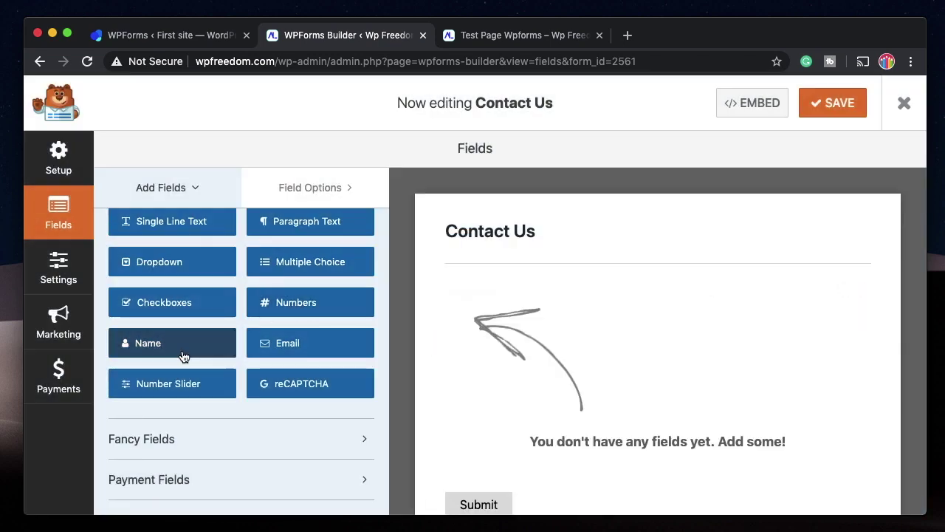
scroll(183, 356, up, 1)
drag(304, 264, 525, 313)
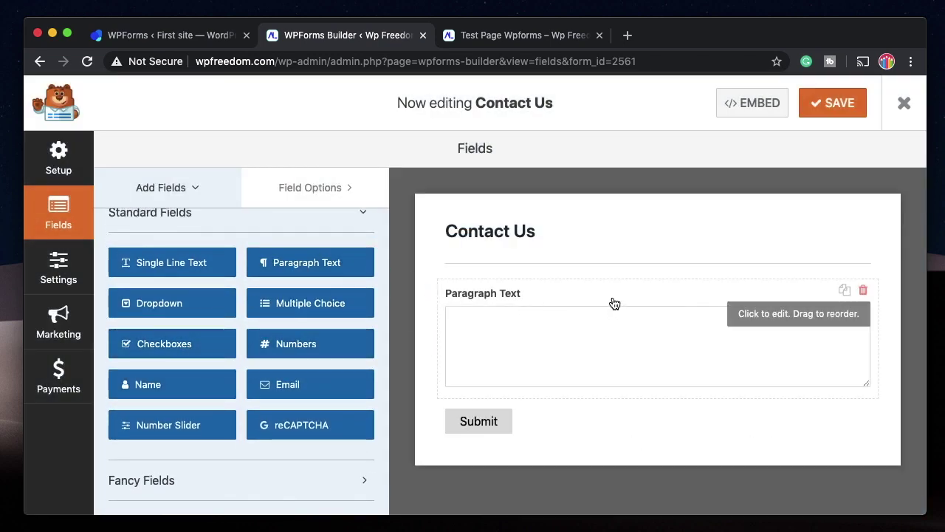
click(614, 303)
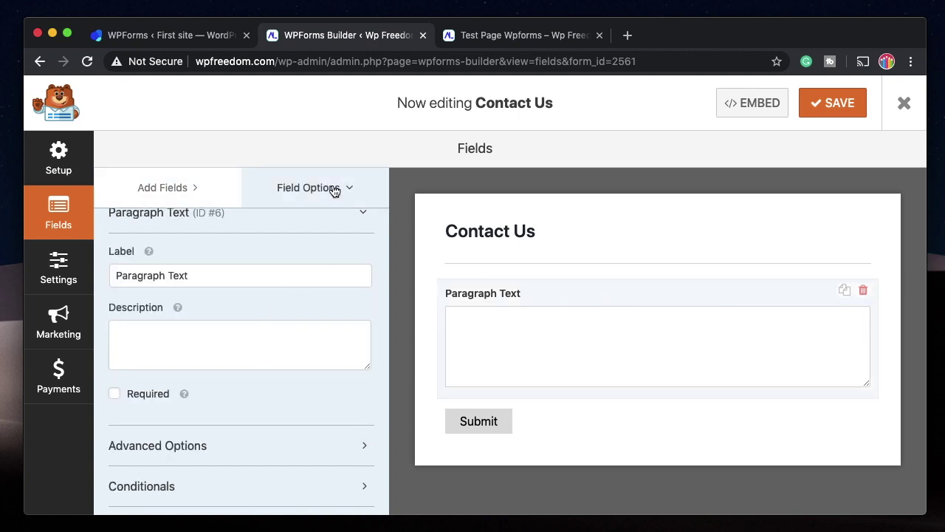
Toggle Hide Label on and off in Advanced Options, then expand Conditionals.
scroll(283, 302, down, 1)
click(222, 439)
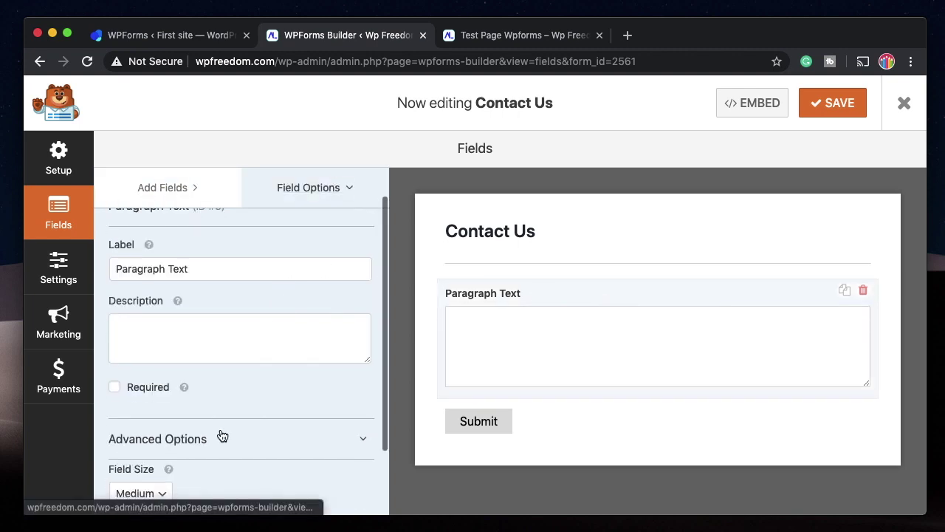
scroll(222, 435, down, 5)
scroll(166, 332, down, 2)
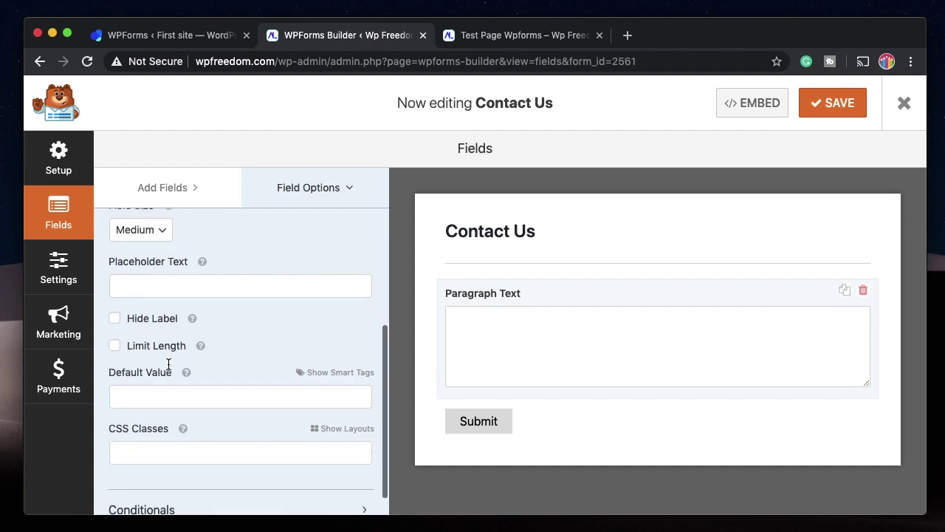
click(155, 322)
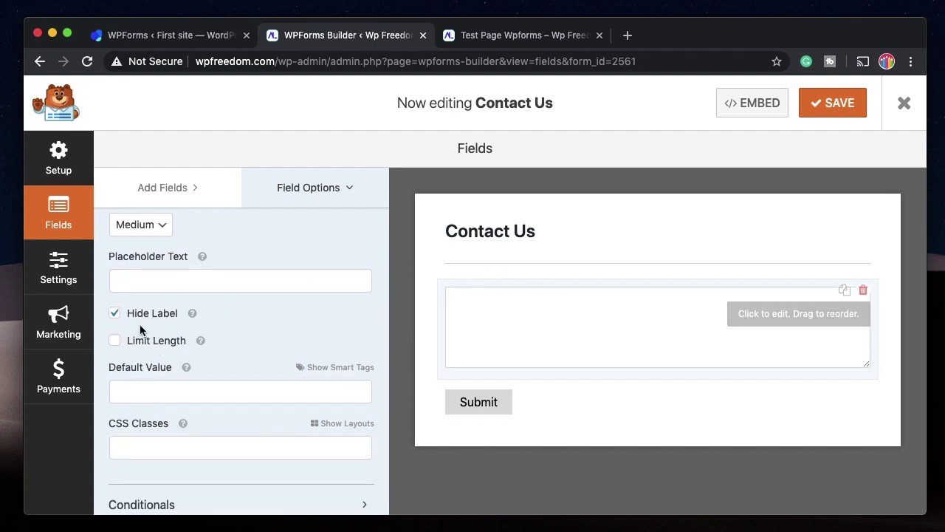
click(148, 321)
scroll(192, 443, down, 1)
click(211, 482)
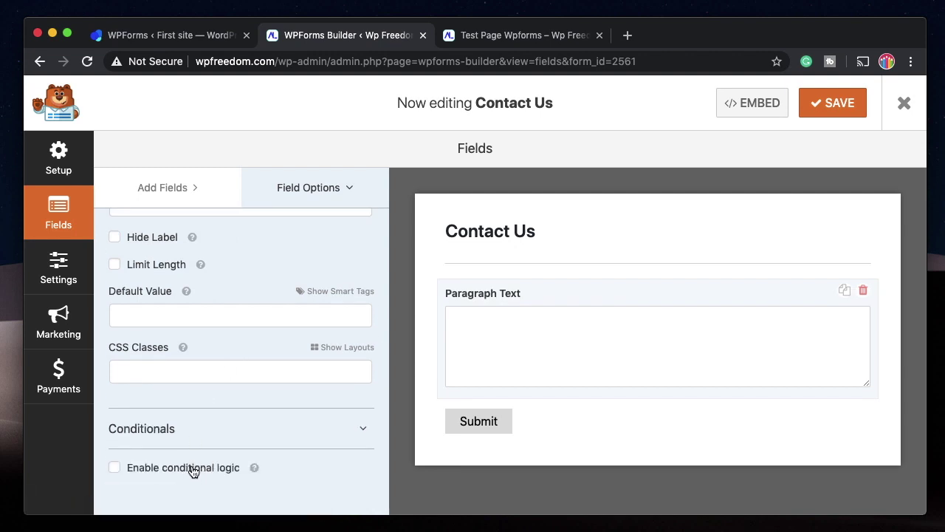
scroll(271, 372, up, 5)
click(179, 196)
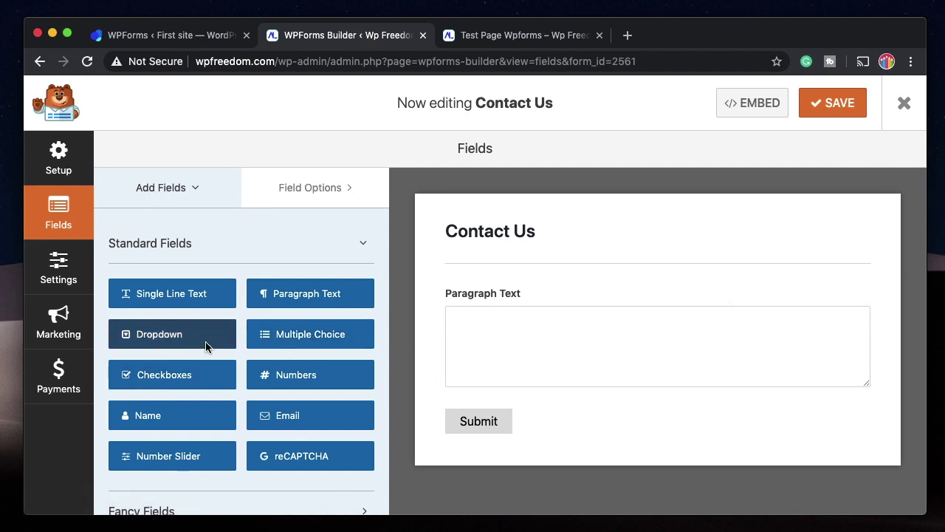
Add a Dropdown above Paragraph Text and remove First and Second Choice, leaving Third Choice.
drag(168, 348, 487, 298)
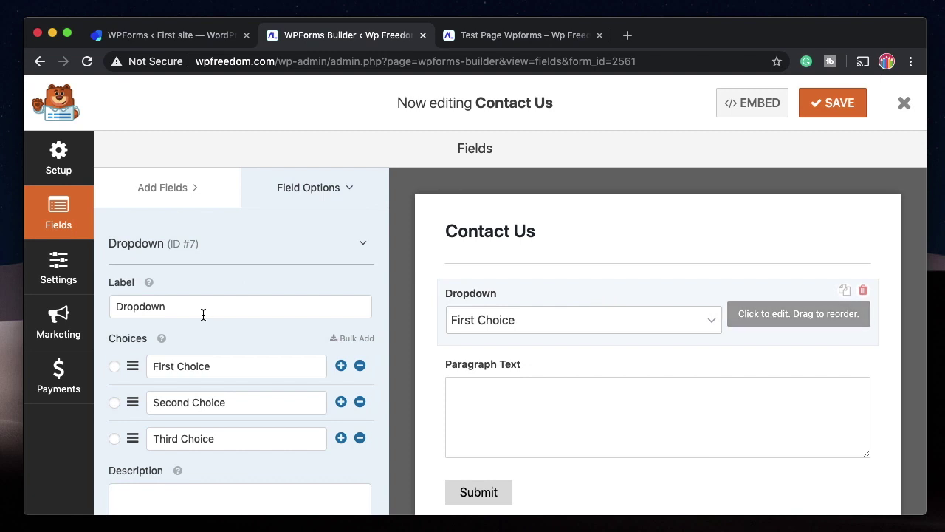
double_click(202, 311)
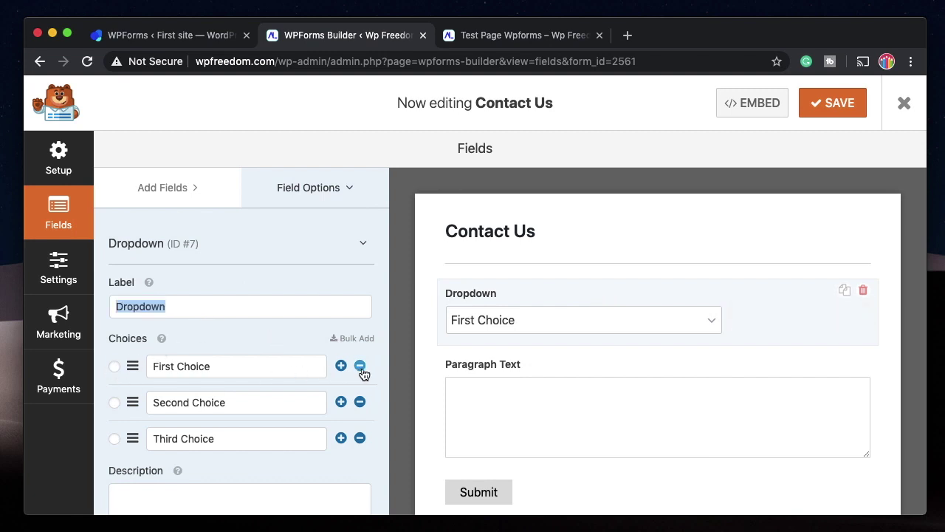
click(245, 363)
key(super+a)
click(360, 367)
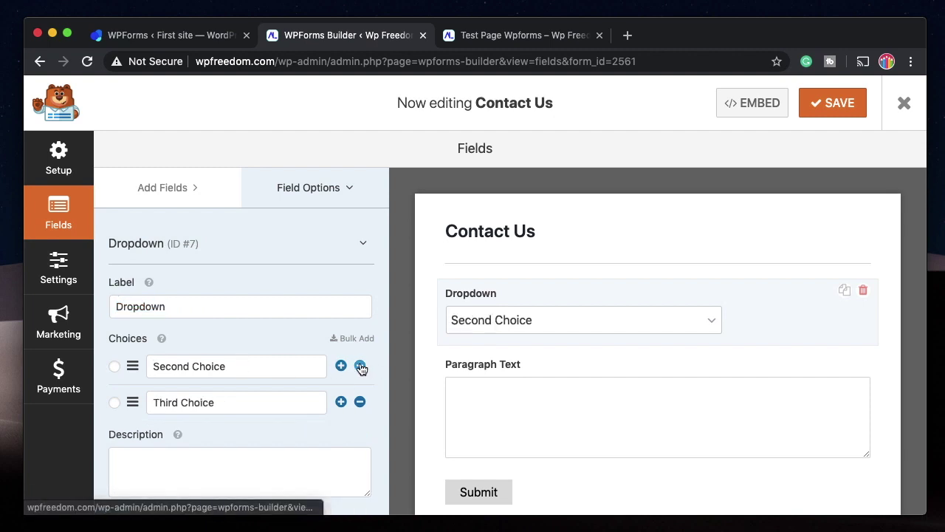
click(360, 367)
click(360, 367)
key(Return)
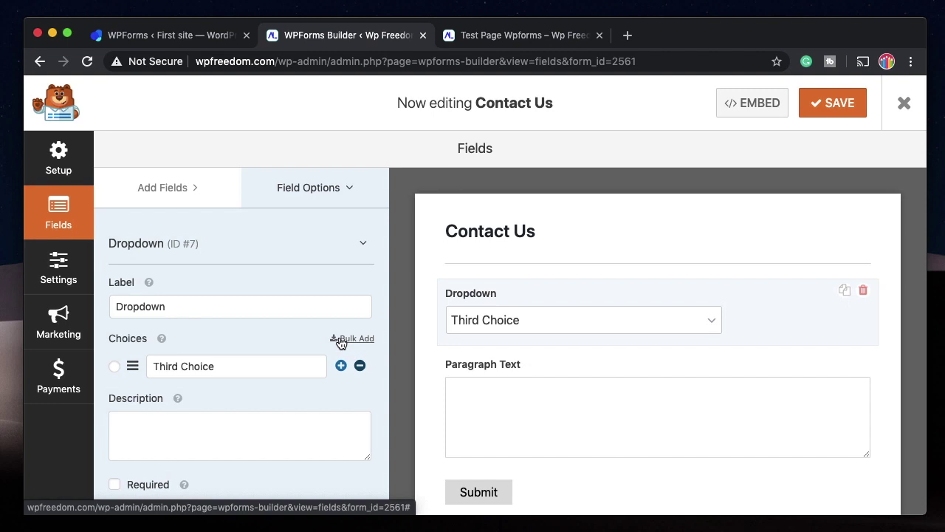
Bulk add the Months preset as Dropdown choices.
click(340, 340)
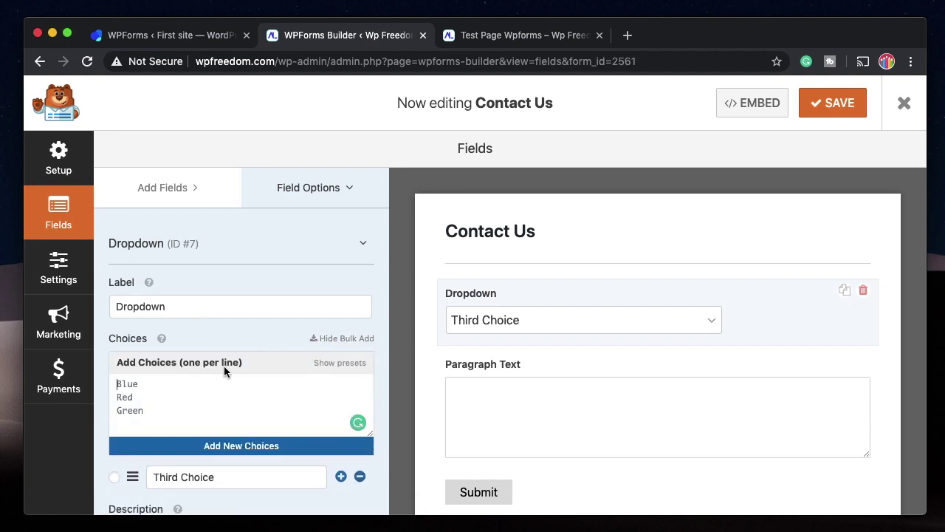
click(325, 364)
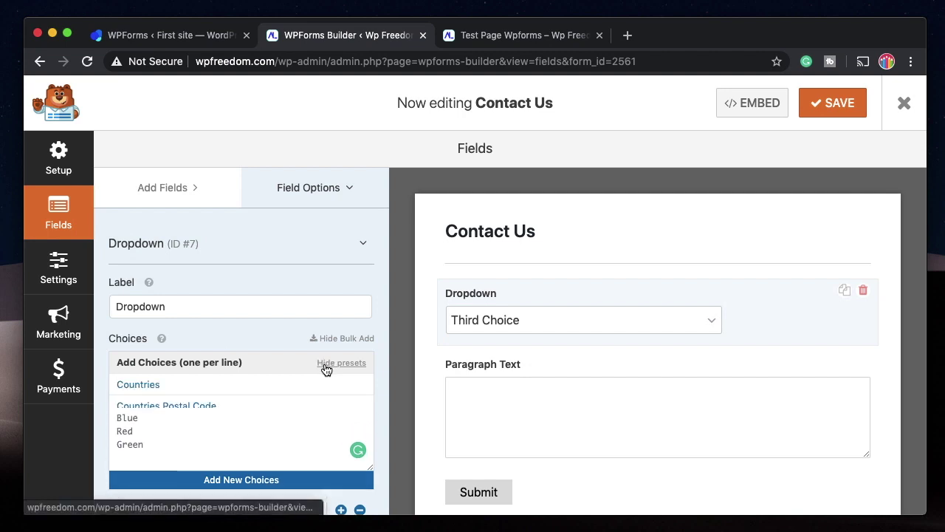
scroll(227, 418, down, 3)
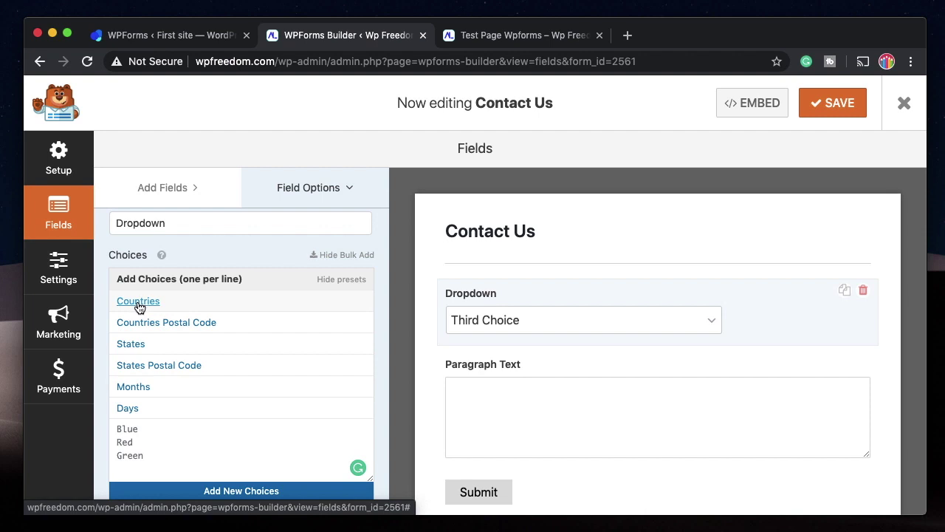
click(131, 395)
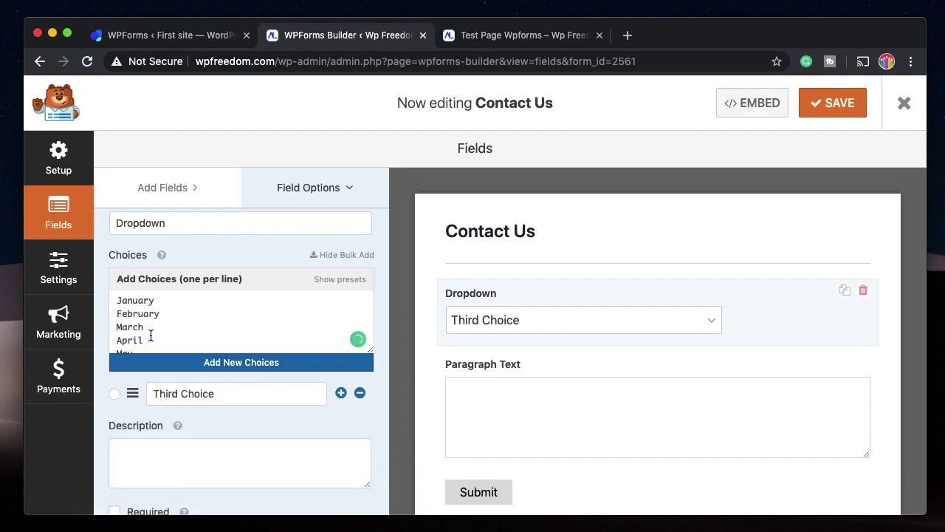
click(247, 362)
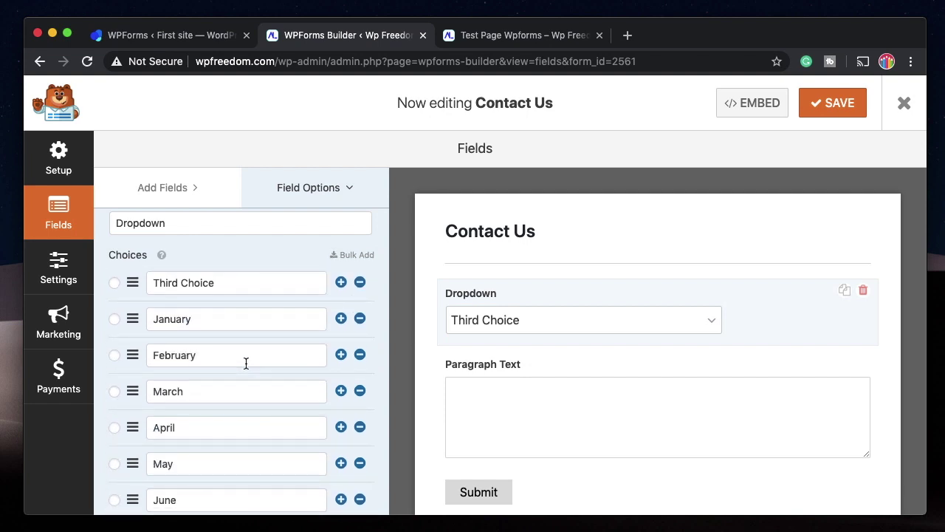
Remove Third Choice so the list starts at January, and save the form.
scroll(244, 362, down, 1)
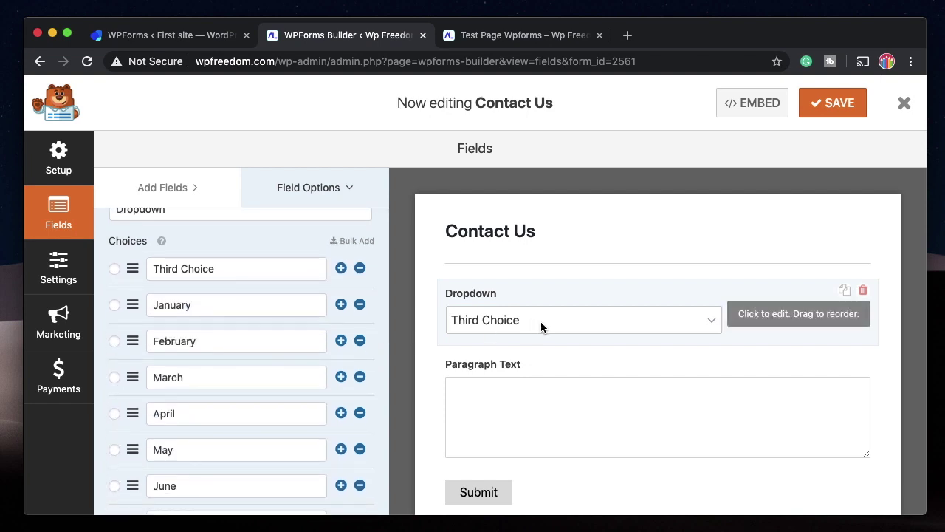
scroll(267, 376, down, 3)
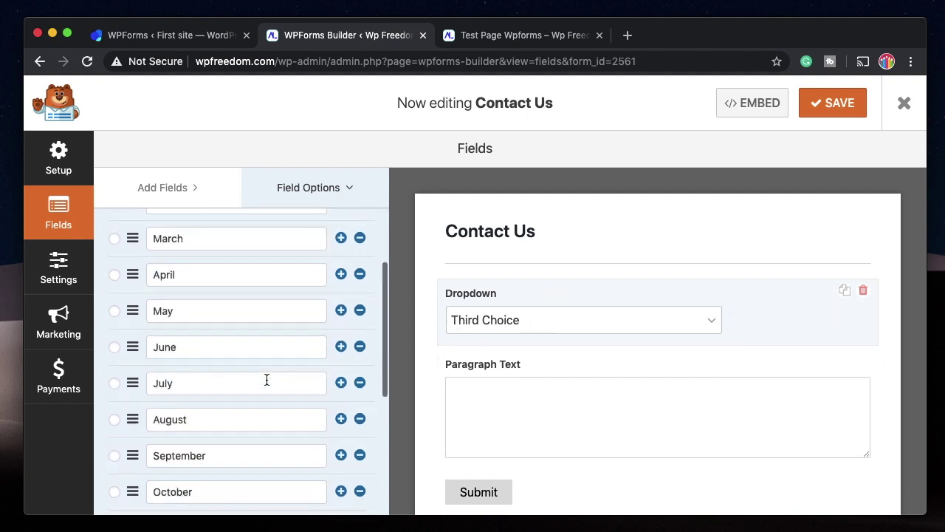
scroll(267, 379, up, 3)
scroll(266, 379, up, 1)
click(360, 277)
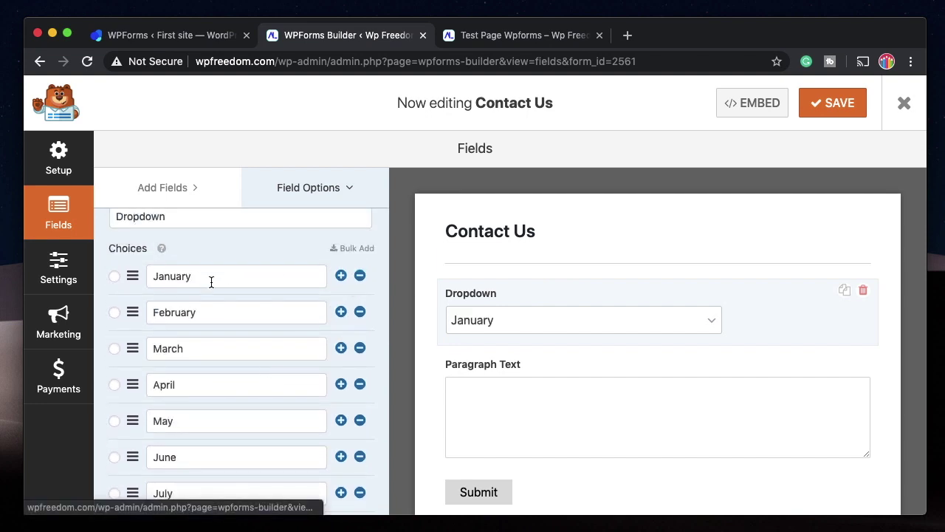
scroll(229, 390, down, 10)
scroll(228, 388, up, 12)
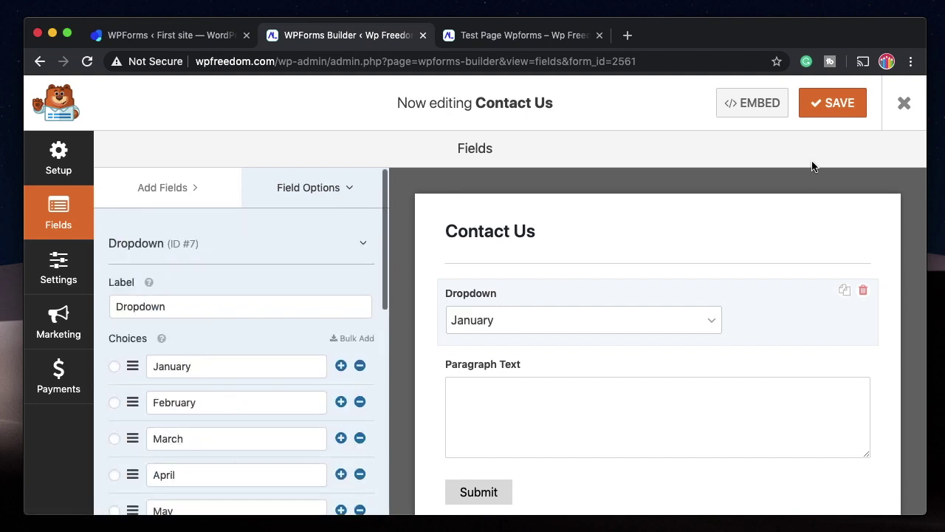
click(827, 103)
click(507, 37)
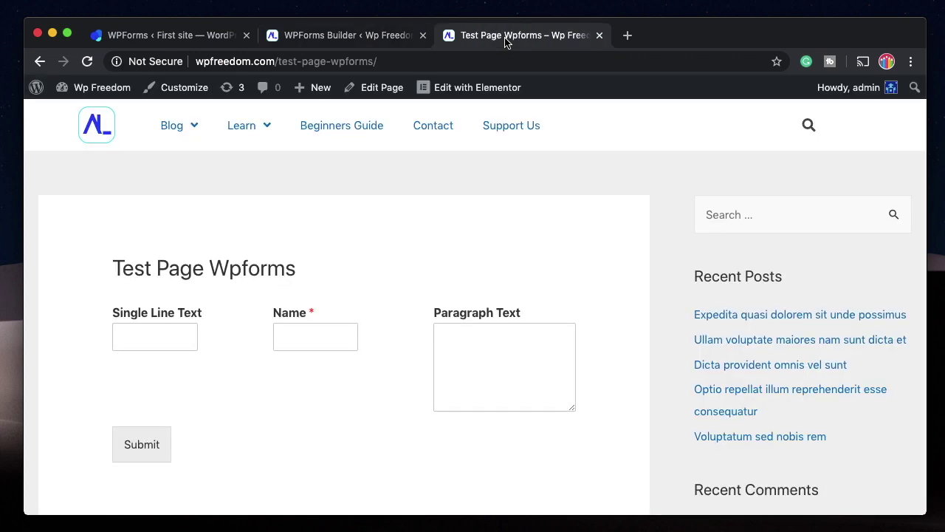
click(88, 62)
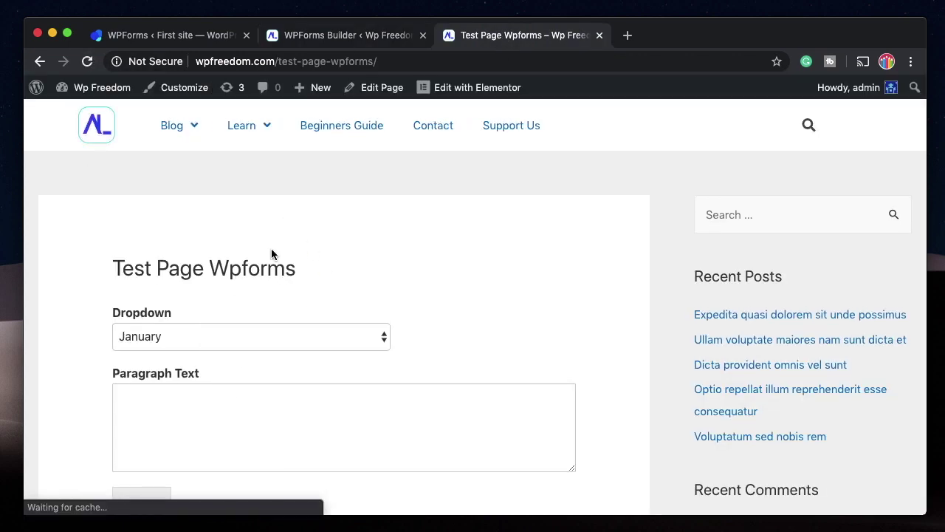
click(341, 341)
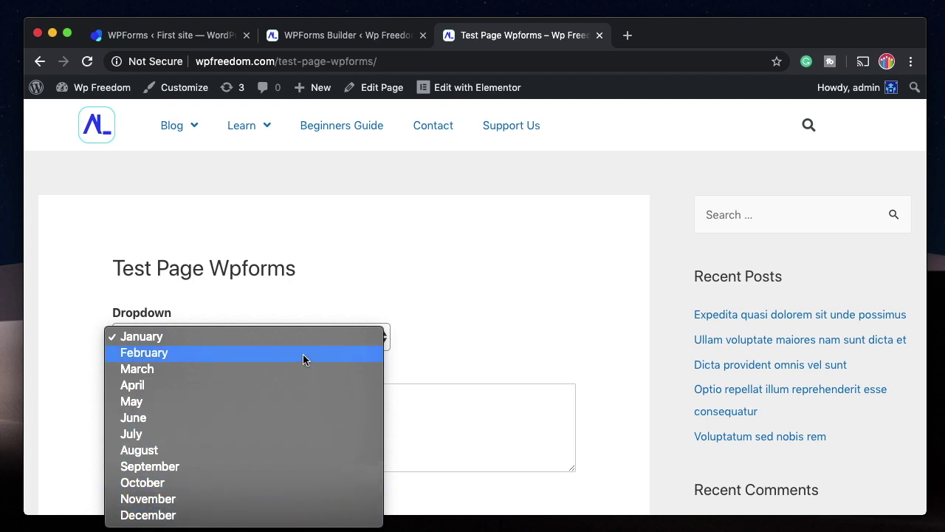
click(418, 240)
click(358, 37)
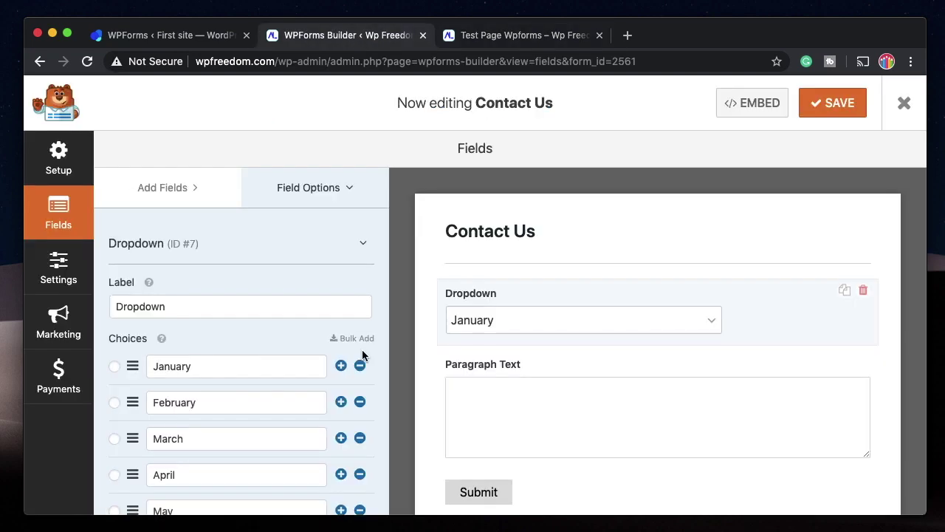
Remove the months from the top until only December remains.
scroll(288, 336, down, 5)
scroll(299, 329, up, 5)
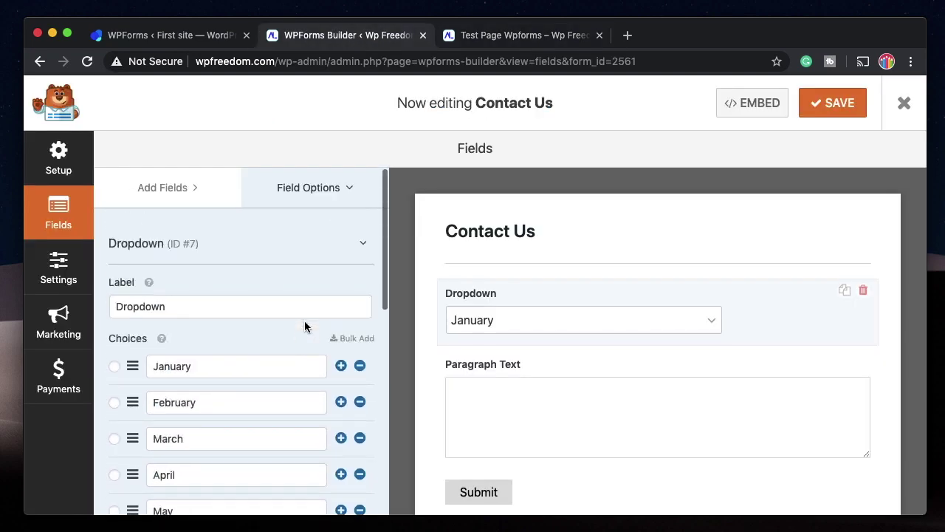
click(360, 365)
click(360, 366)
click(360, 366)
click(359, 366)
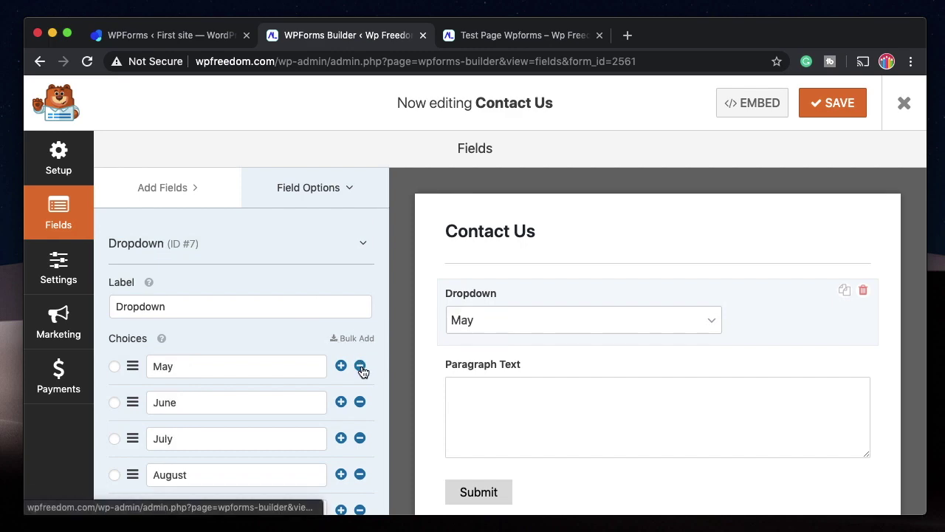
click(360, 365)
click(360, 366)
click(359, 366)
click(359, 365)
click(360, 366)
click(359, 366)
click(359, 366)
click(360, 366)
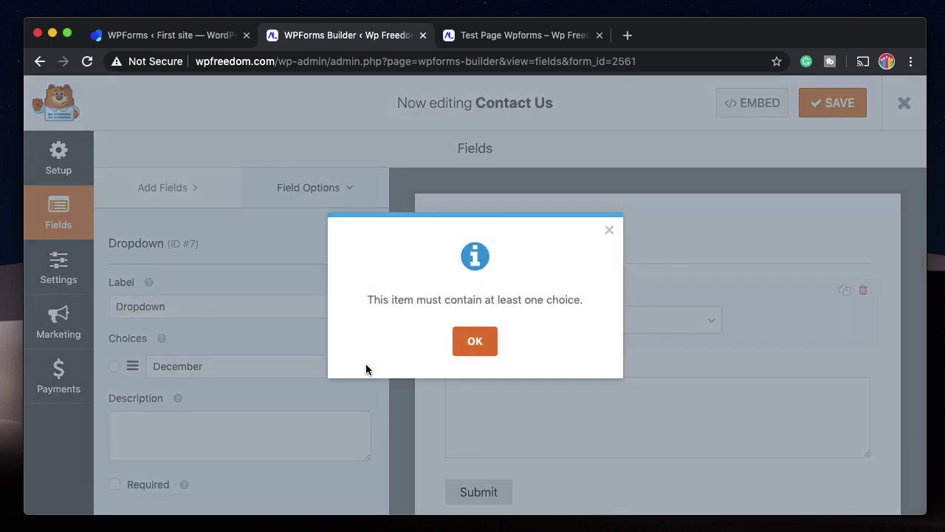
click(475, 340)
Load the Countries preset into the Bulk Add choices box.
click(342, 344)
scroll(327, 310, down, 2)
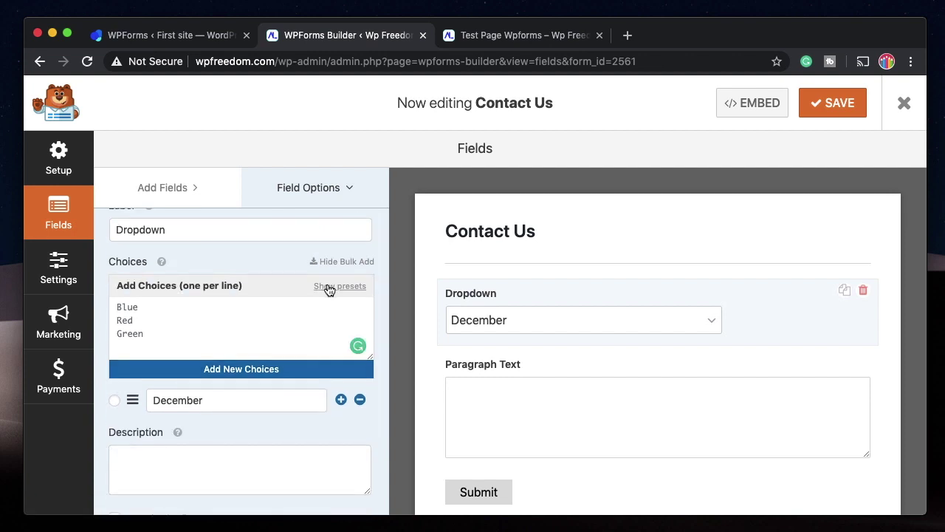
click(329, 288)
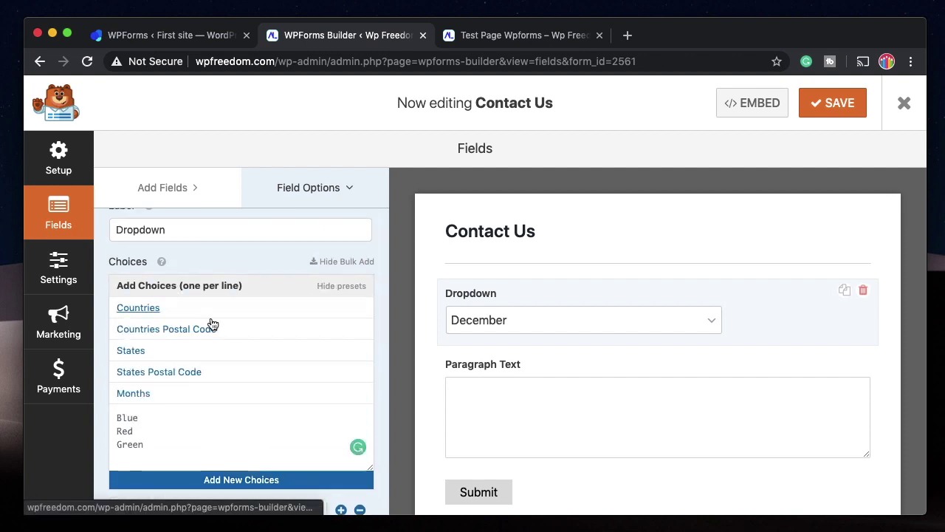
click(147, 308)
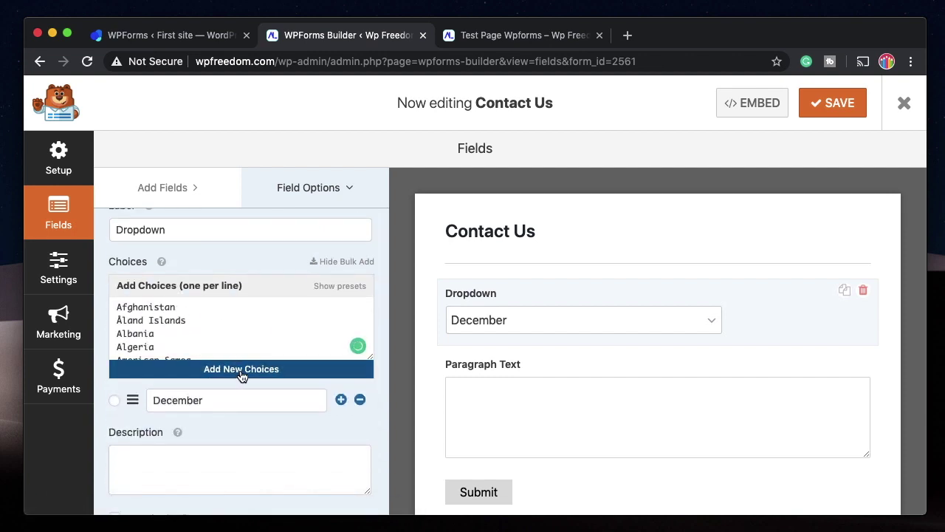
scroll(291, 318, down, 3)
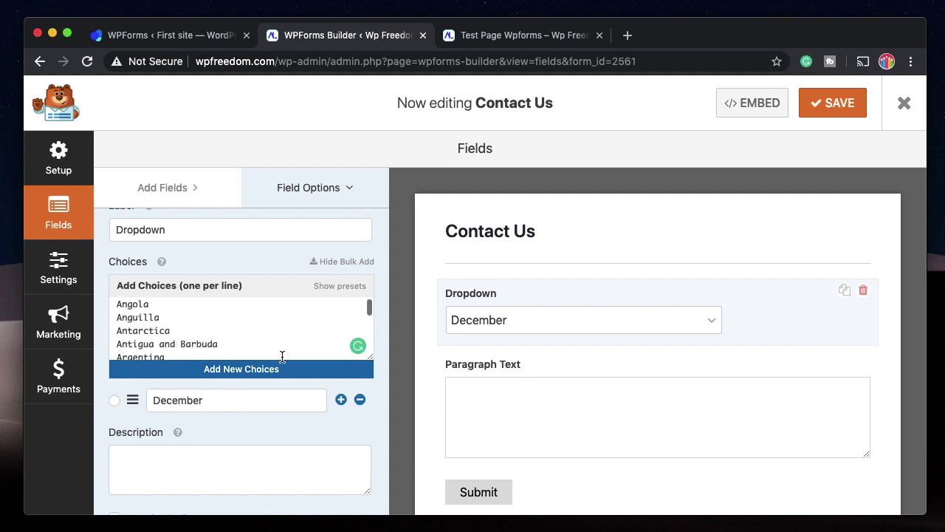
Add the countries as choices, save, and reload the test page to check the Dropdown.
click(281, 370)
key(super+s)
click(524, 35)
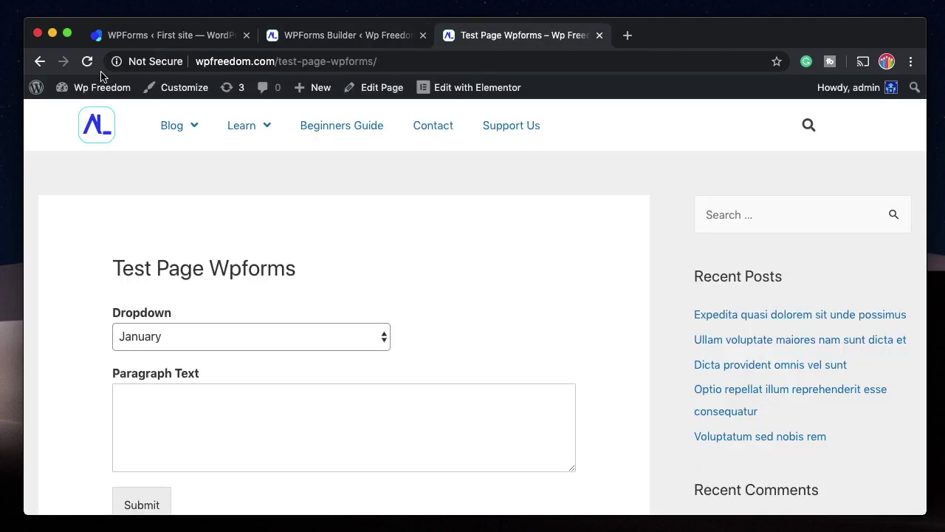
key(super+r)
click(319, 35)
Back in the builder, select Paragraph Text and scroll its options down to Conditionals.
scroll(238, 336, down, 4)
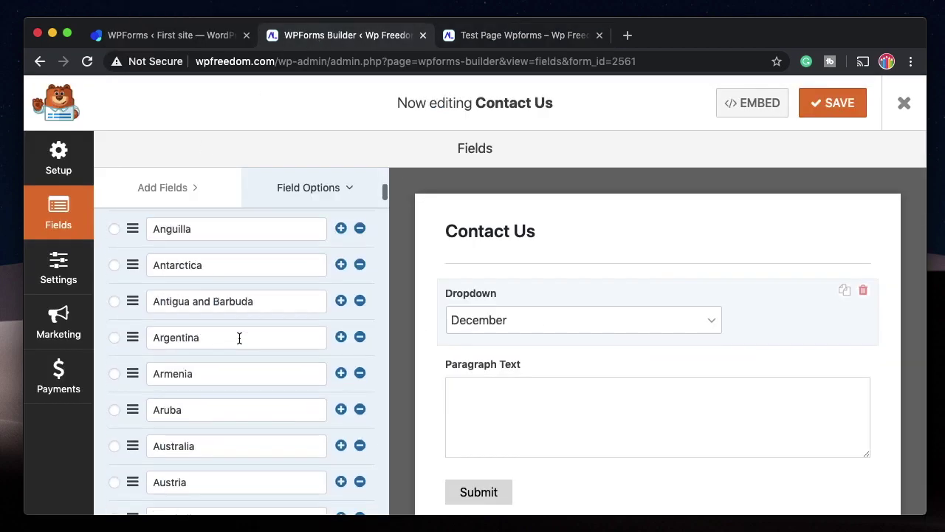
scroll(239, 338, up, 5)
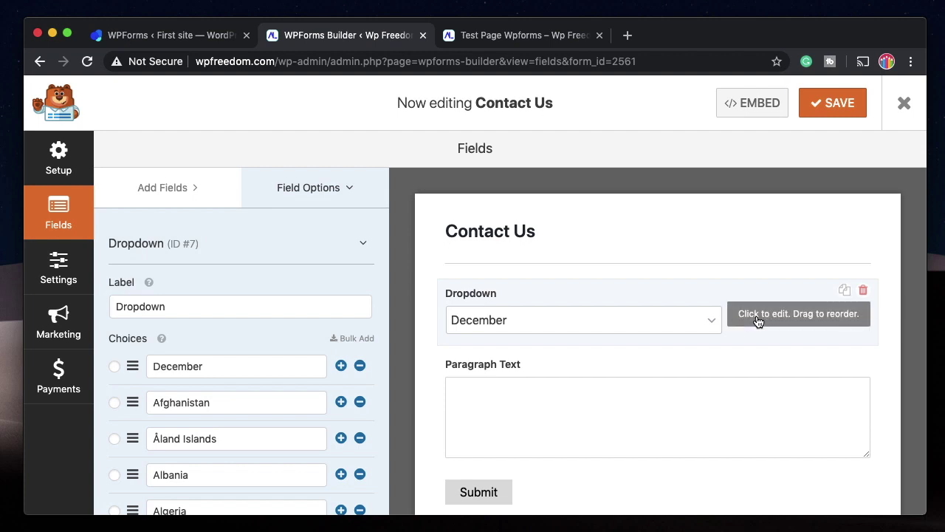
click(590, 384)
scroll(234, 352, down, 6)
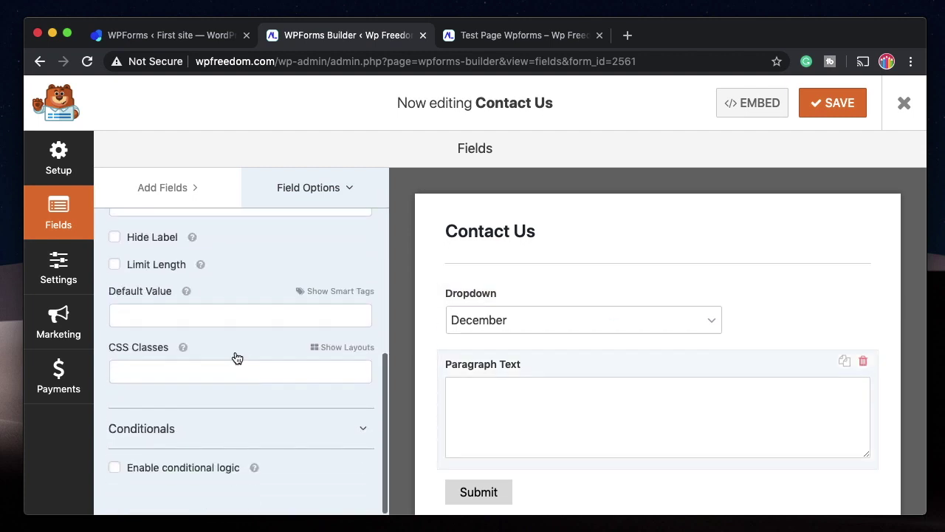
Enable conditional logic on Paragraph Text with the rule Dropdown is December, then save.
click(139, 470)
scroll(140, 469, down, 3)
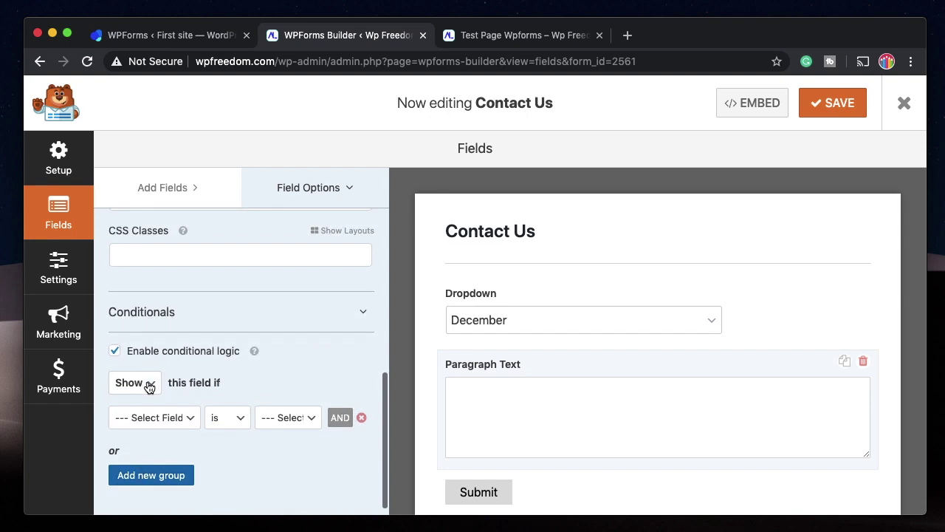
click(164, 416)
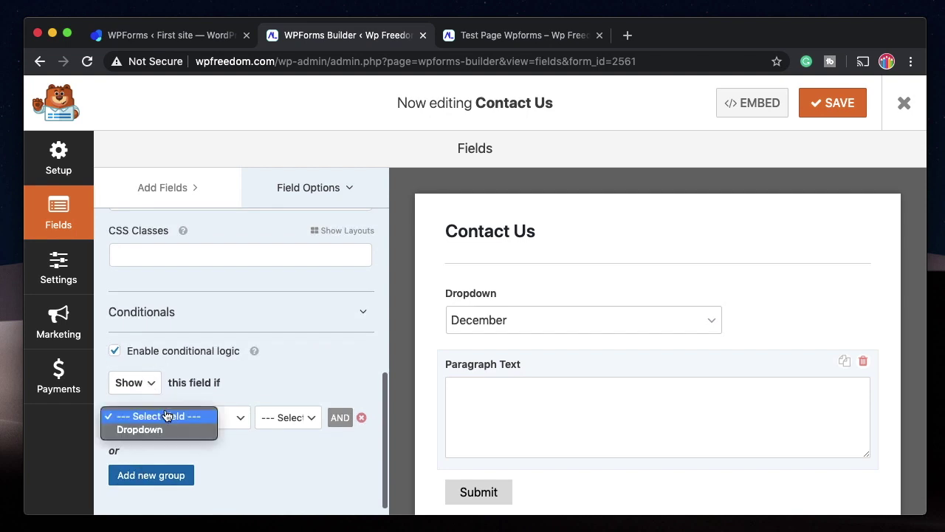
click(156, 430)
click(288, 417)
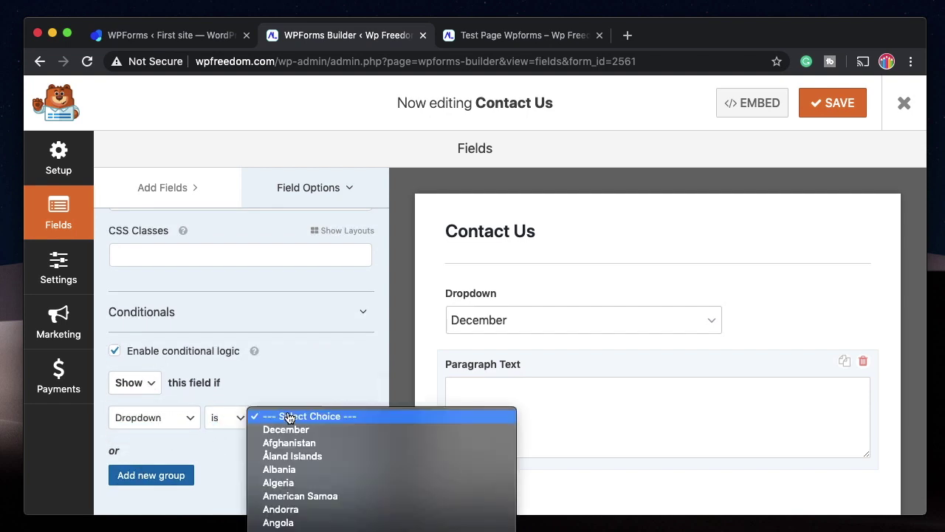
click(287, 430)
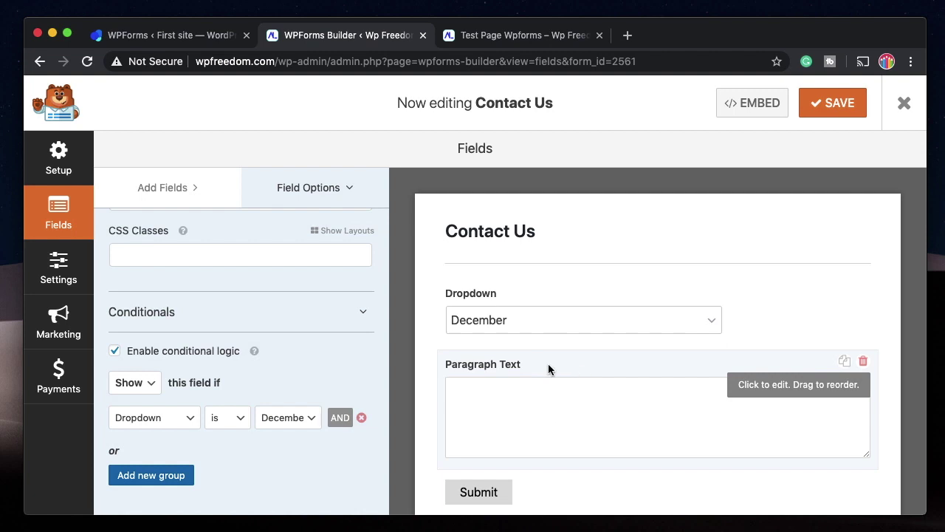
scroll(343, 410, down, 1)
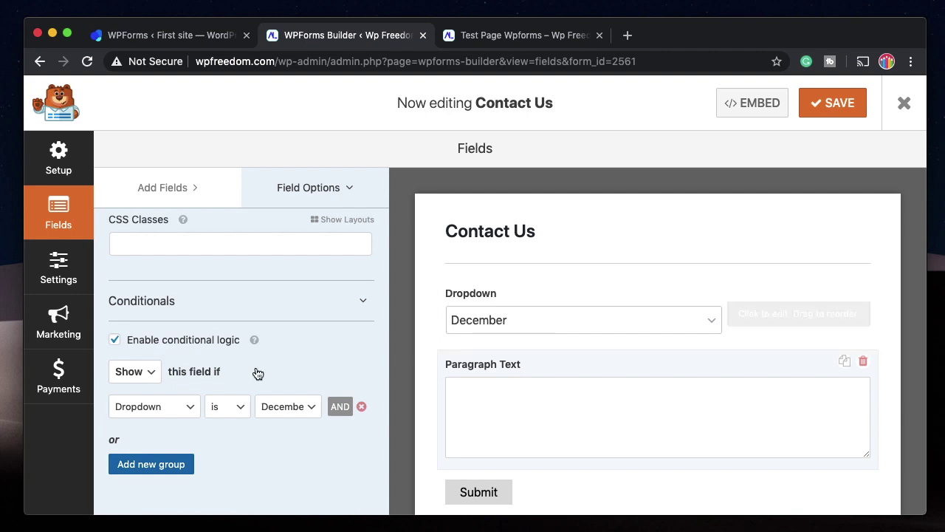
click(829, 110)
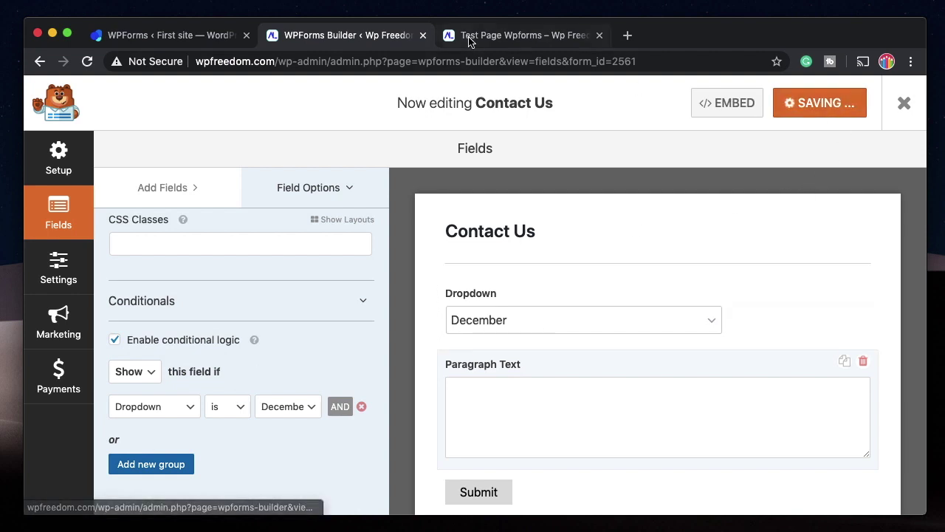
click(476, 37)
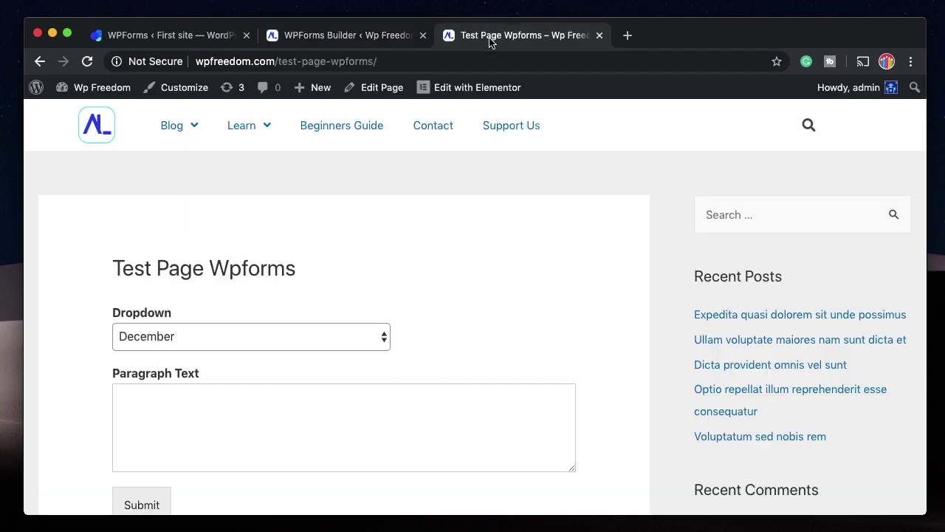
click(88, 62)
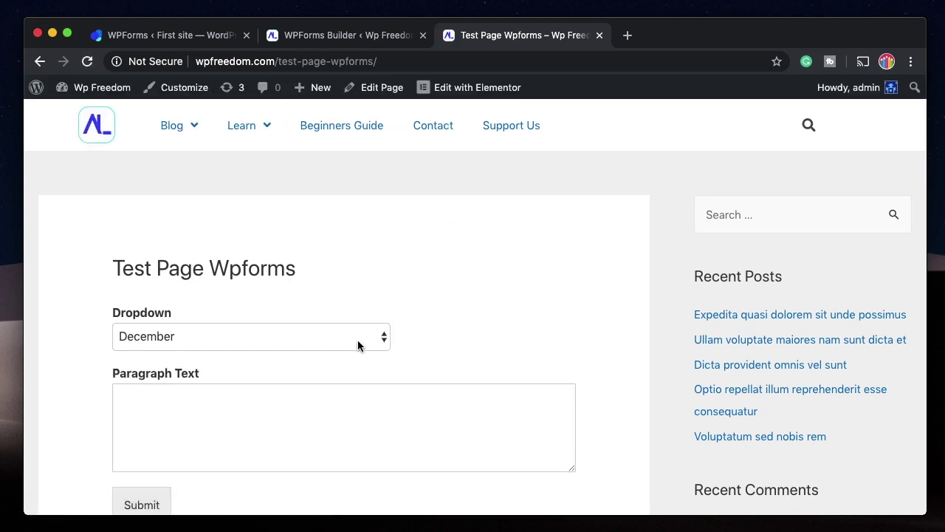
click(356, 342)
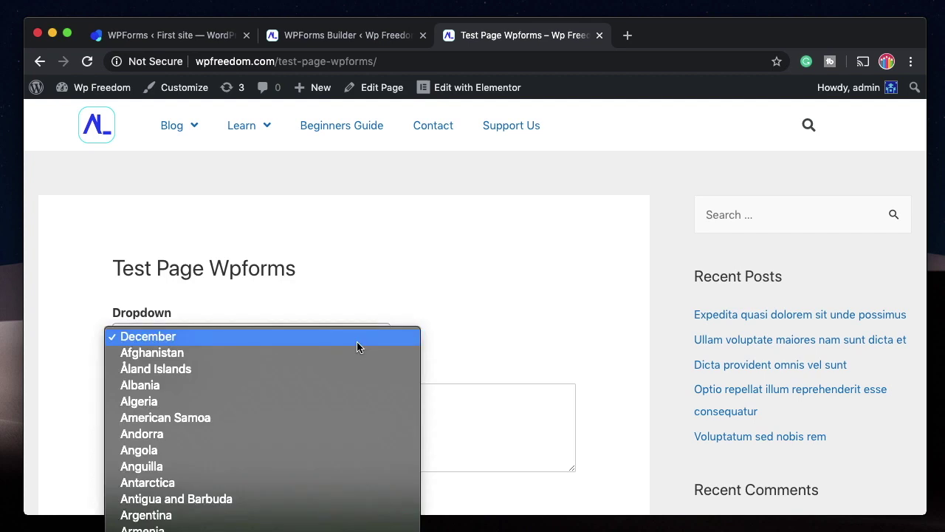
click(333, 353)
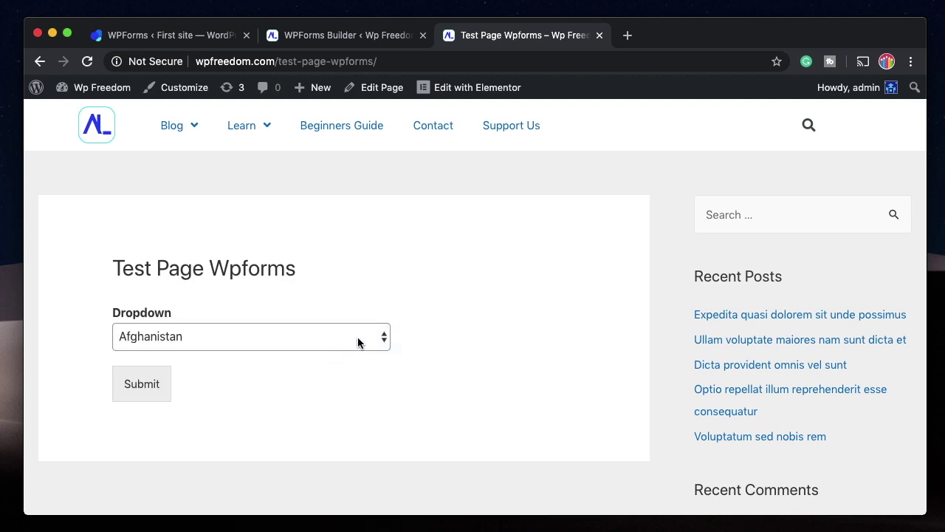
click(293, 340)
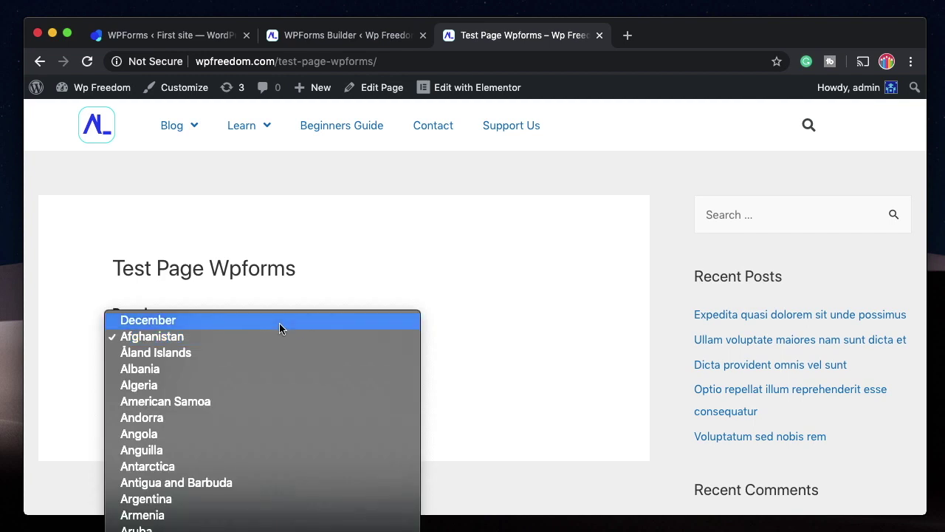
click(280, 322)
click(328, 37)
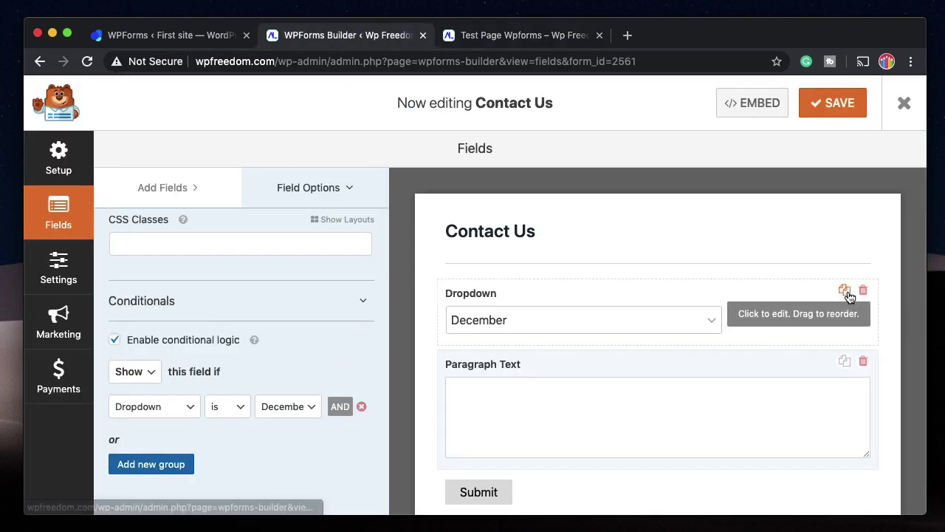
Duplicate the Dropdown field and label the copy 'ANother Dropdown'.
click(842, 291)
click(447, 339)
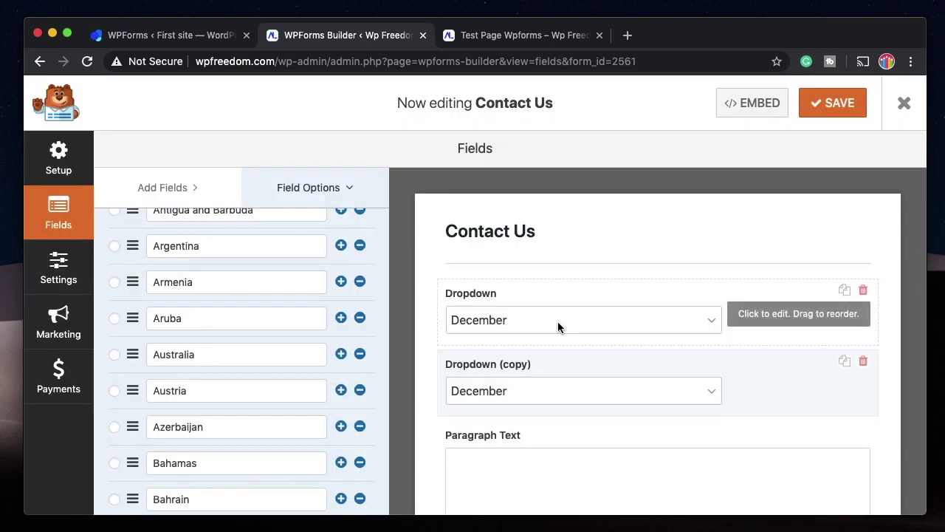
scroll(295, 244, up, 10)
text(ANother Dropdown)
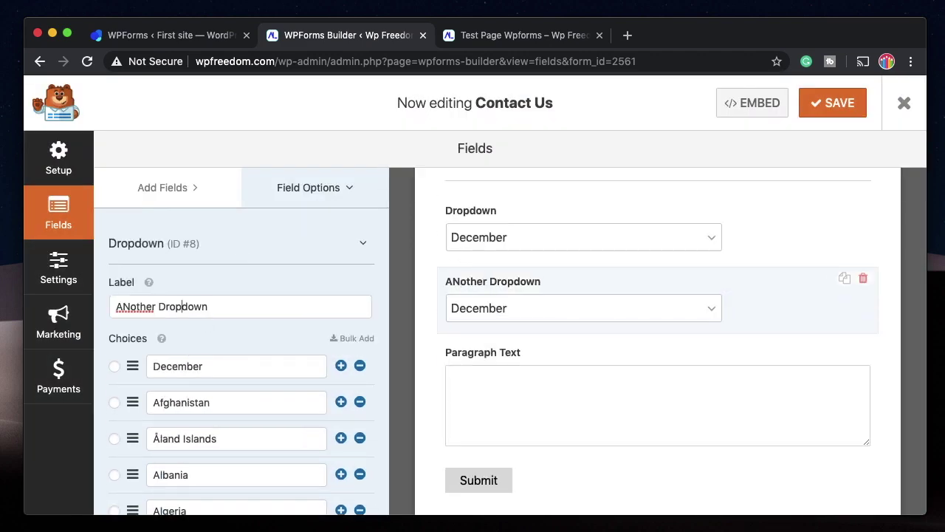
scroll(311, 375, down, 2)
scroll(209, 284, down, 20)
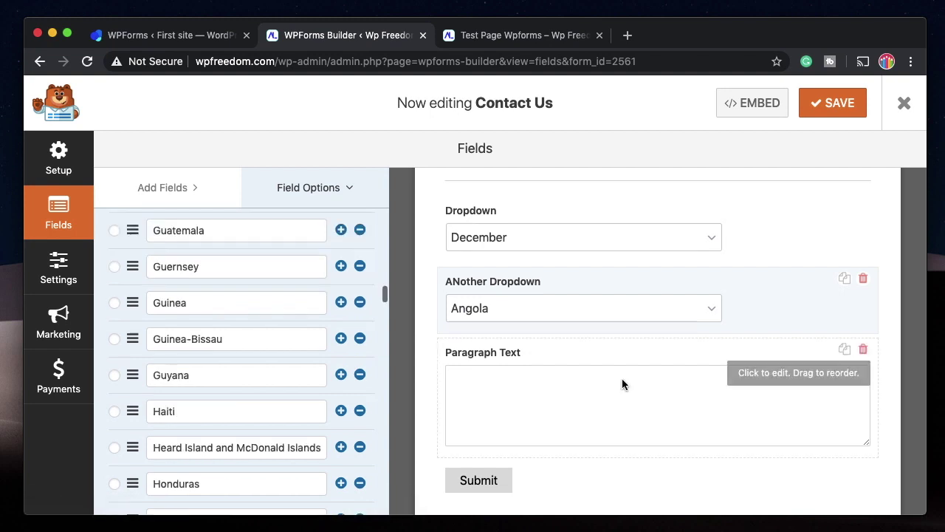
Add an AND rule to Paragraph Text requiring ANother Dropdown to be Antarctica, then save.
click(585, 362)
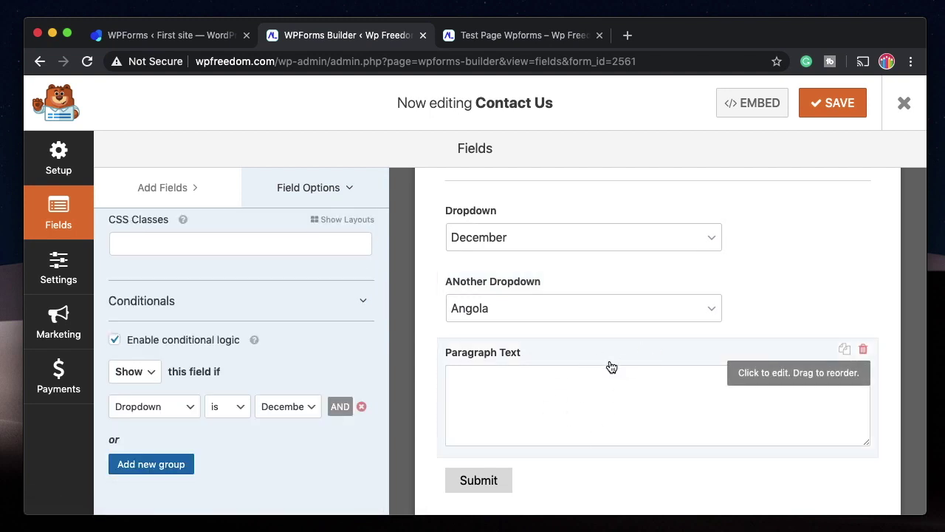
click(342, 410)
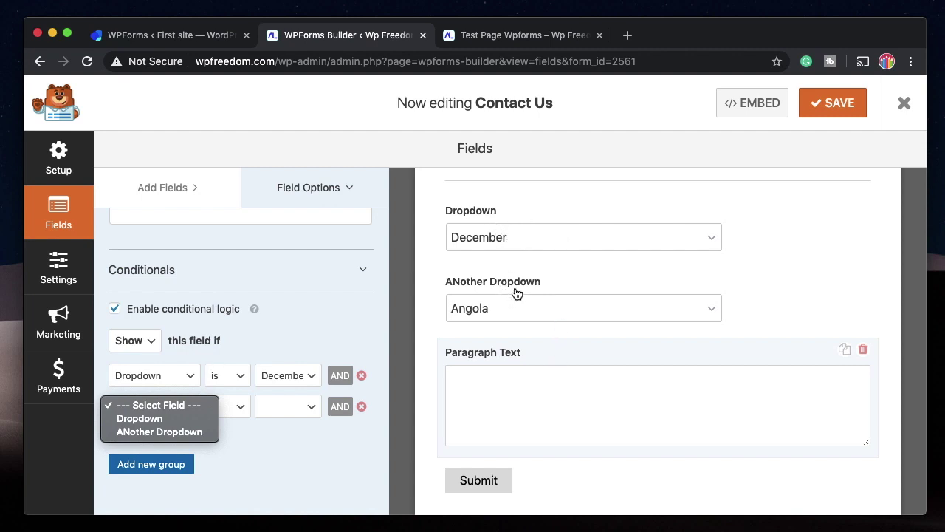
click(155, 419)
click(288, 406)
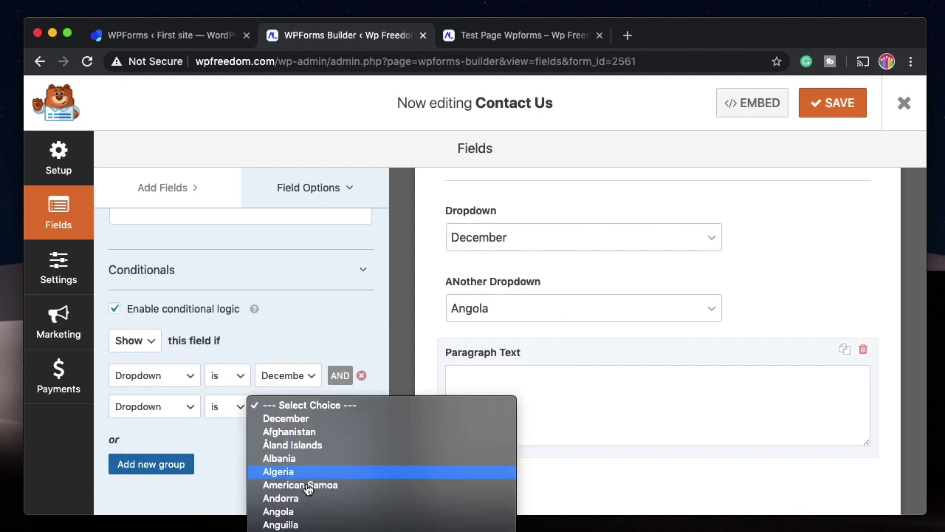
scroll(308, 490, down, 4)
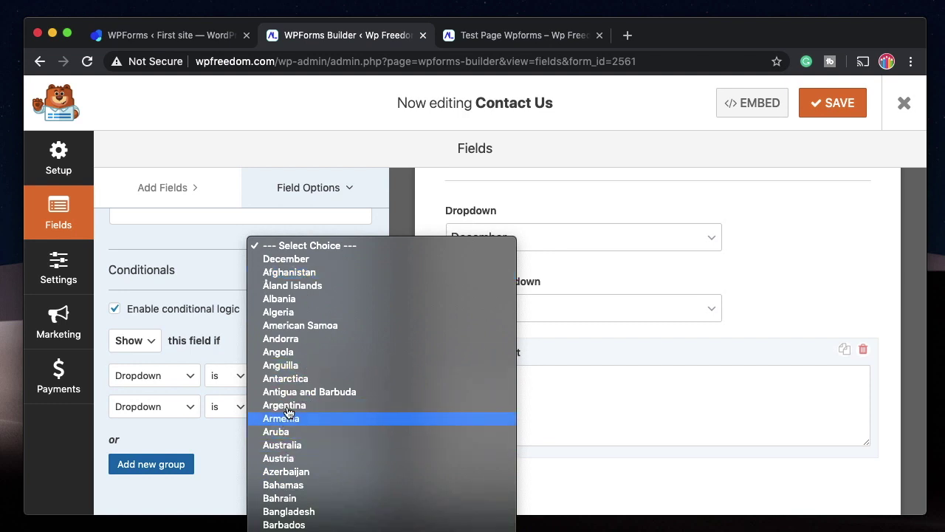
click(301, 379)
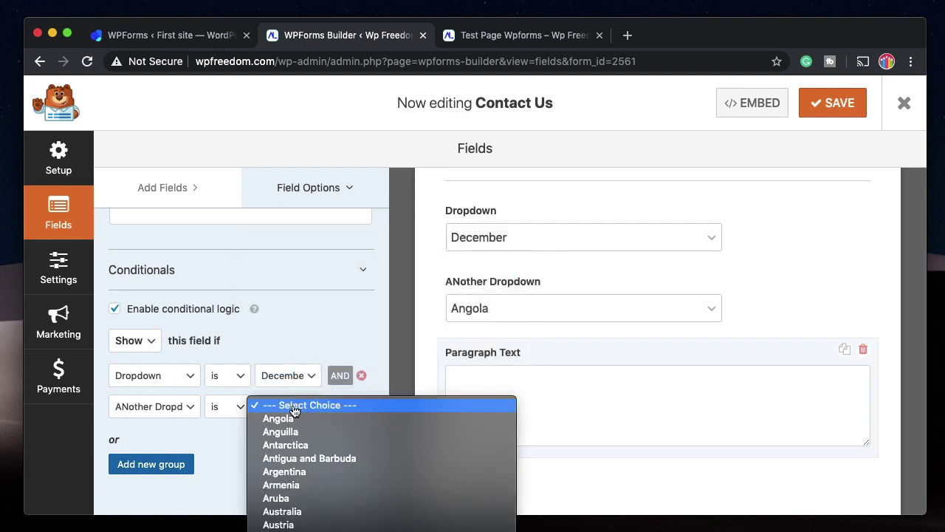
click(285, 444)
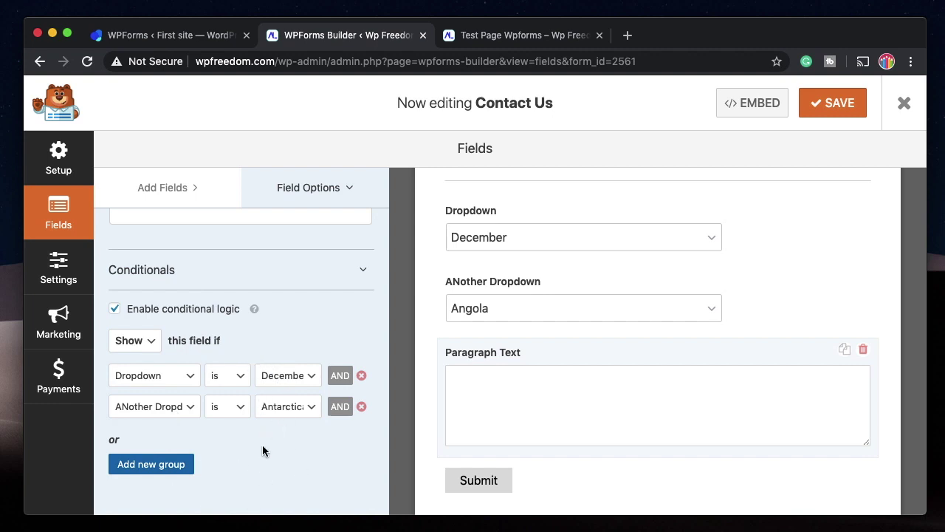
click(825, 104)
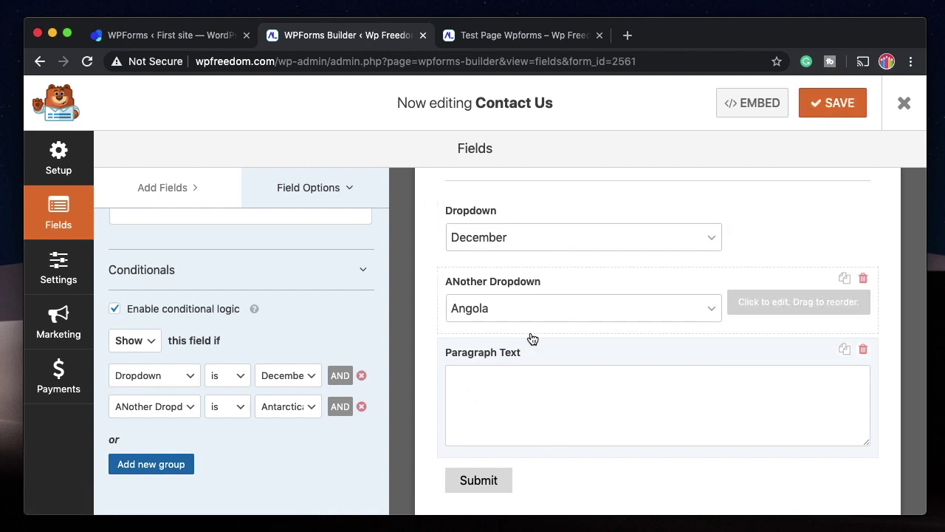
Reload the test page, choose December and Antarctica to reveal Paragraph Text, then return to the builder.
click(521, 35)
click(88, 64)
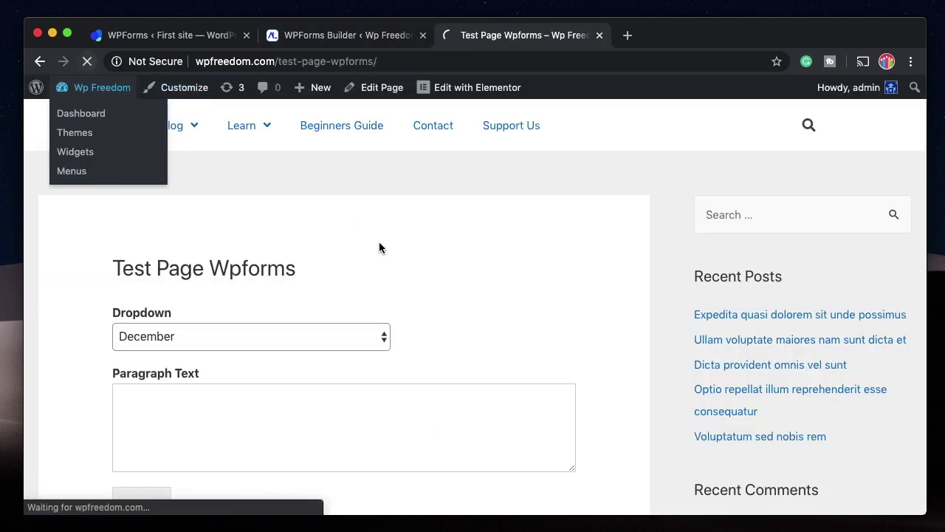
scroll(329, 232, down, 2)
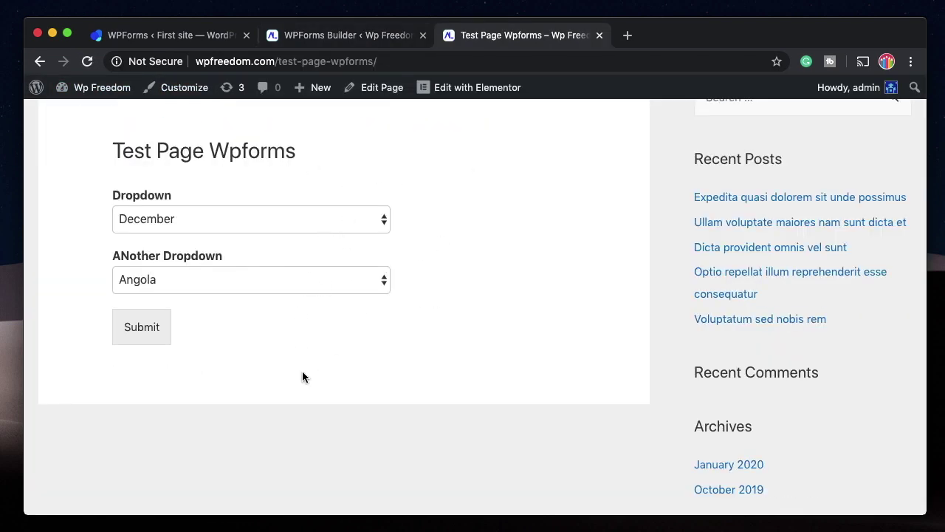
click(307, 218)
click(301, 217)
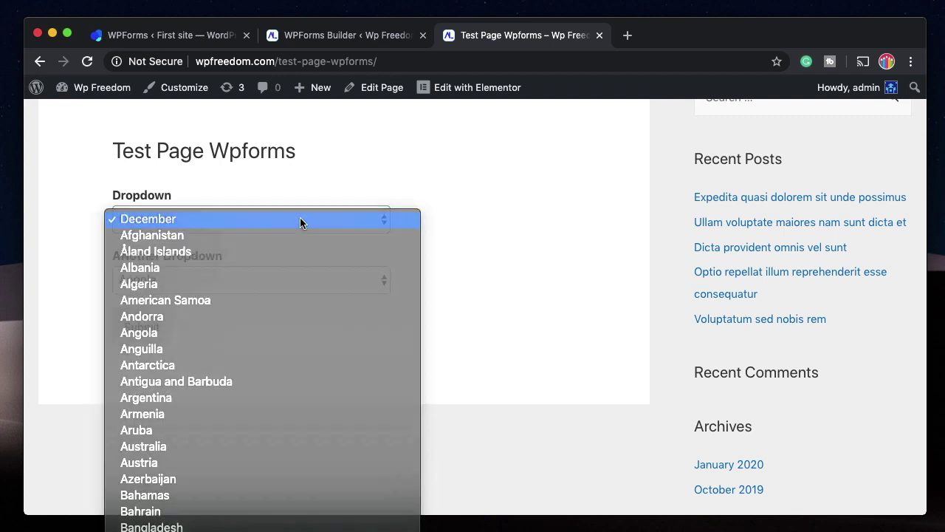
click(305, 269)
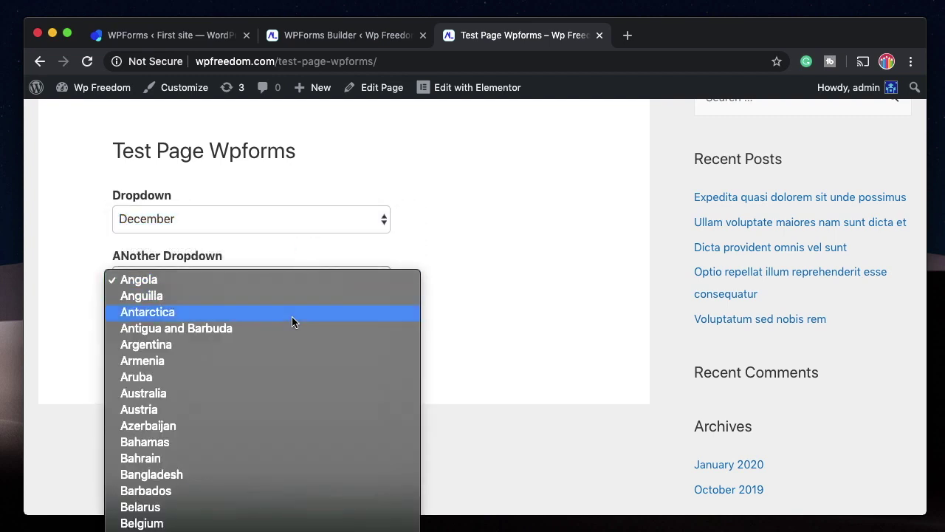
click(292, 316)
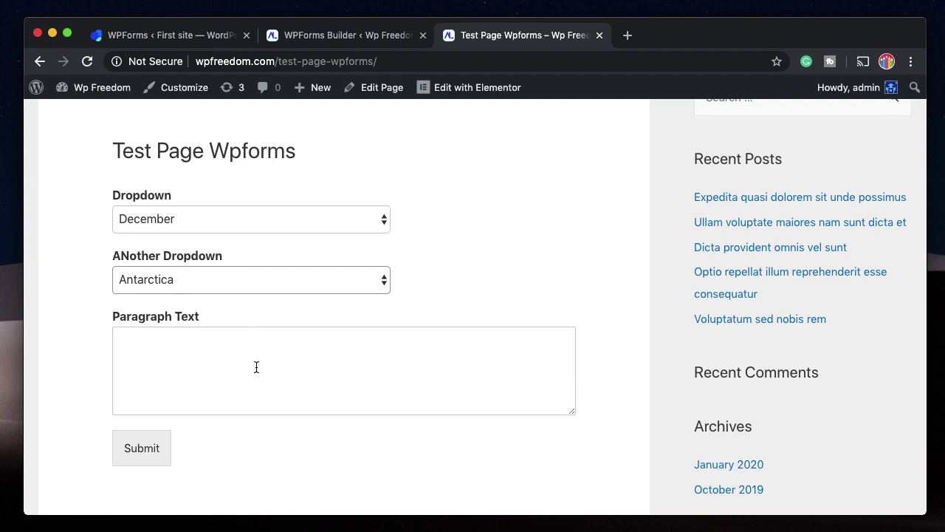
click(367, 39)
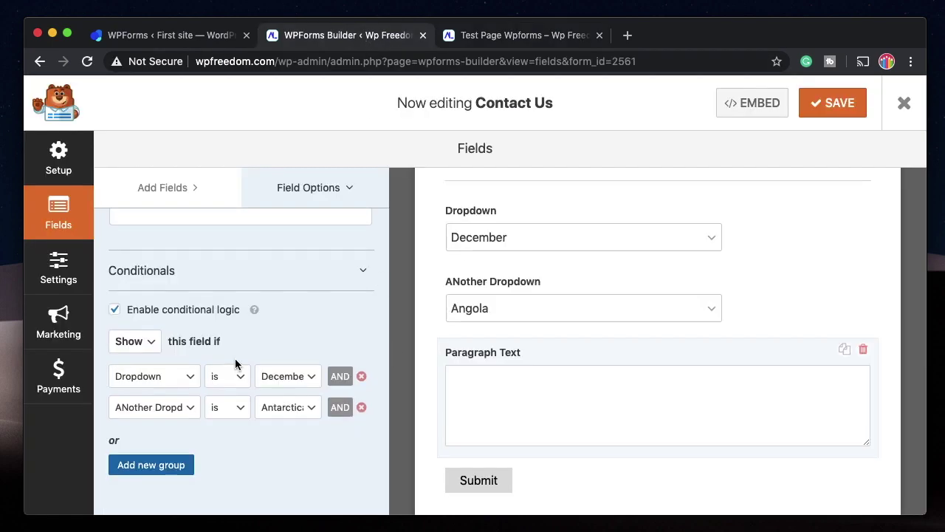
scroll(235, 362, up, 10)
scroll(236, 359, down, 10)
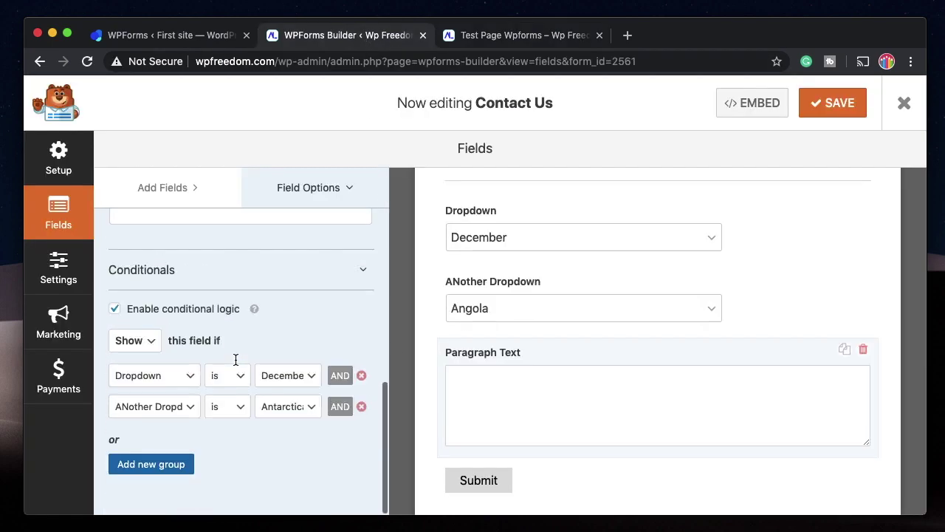
scroll(312, 344, up, 10)
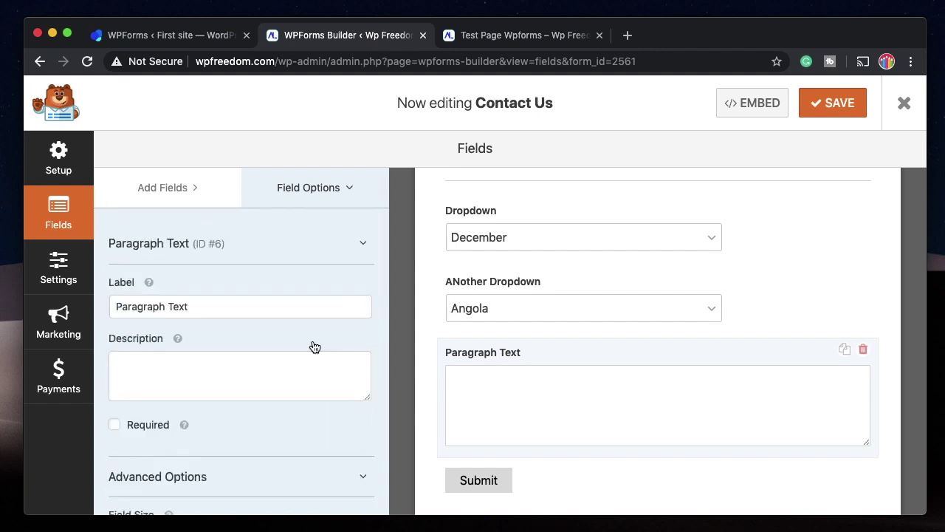
scroll(313, 345, down, 10)
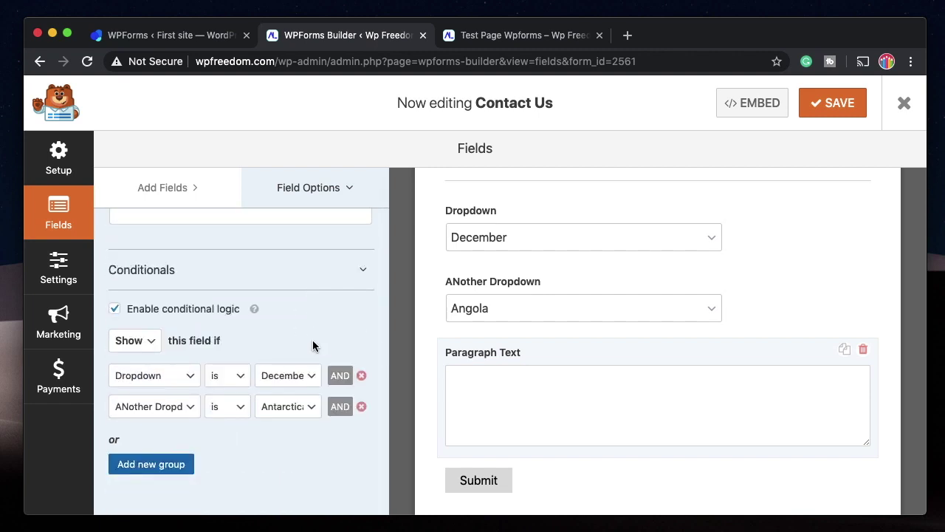
scroll(312, 343, up, 10)
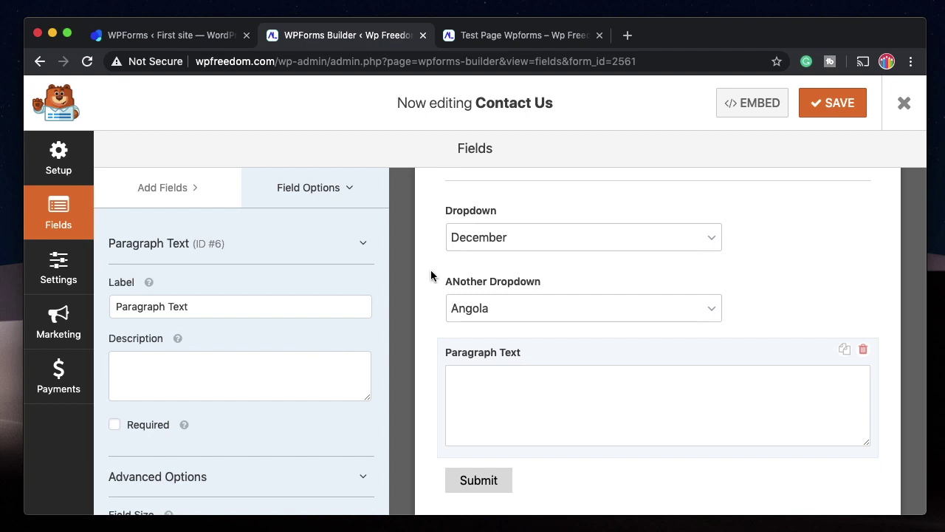
scroll(597, 241, up, 2)
scroll(586, 299, down, 2)
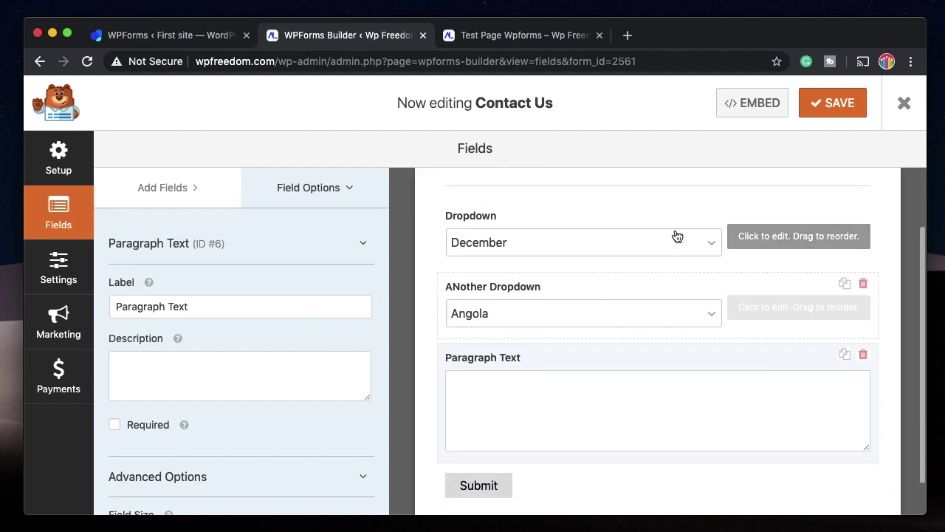
Delete both dropdown fields and turn off Paragraph Text's conditional logic.
click(716, 211)
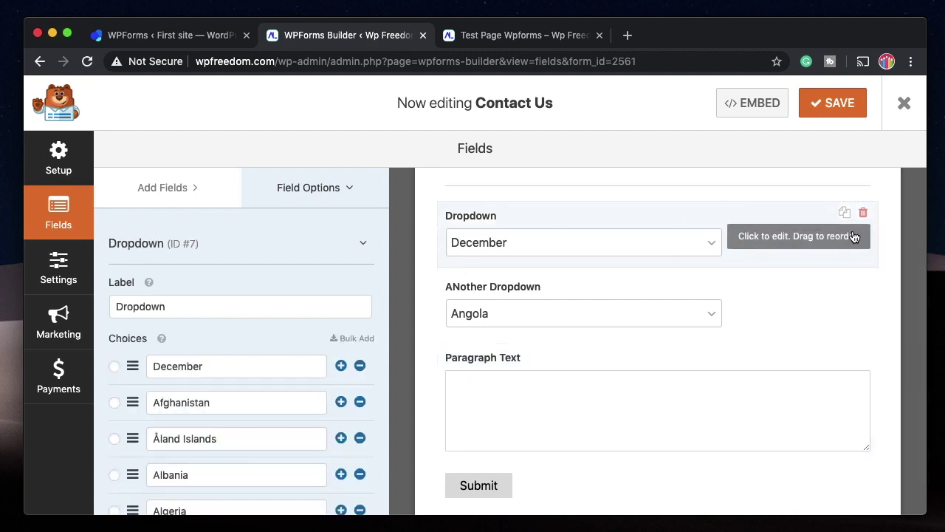
click(863, 213)
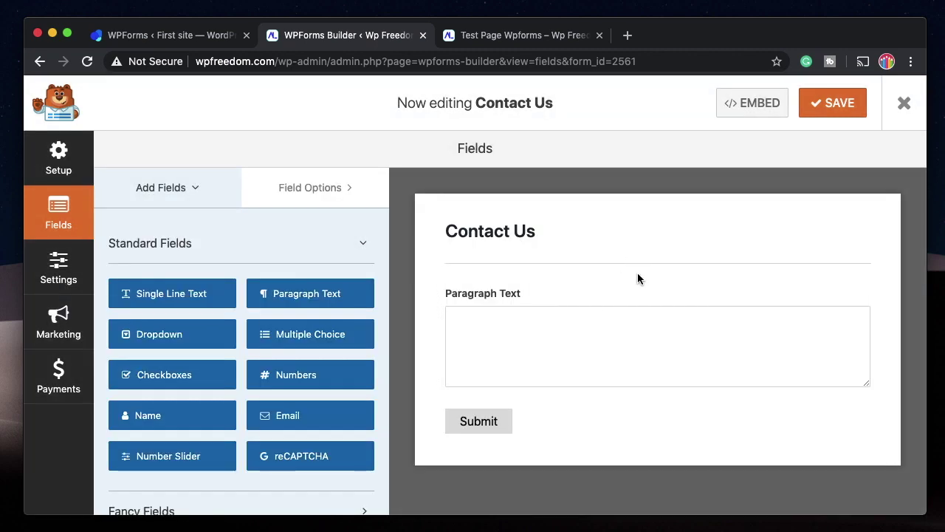
click(622, 303)
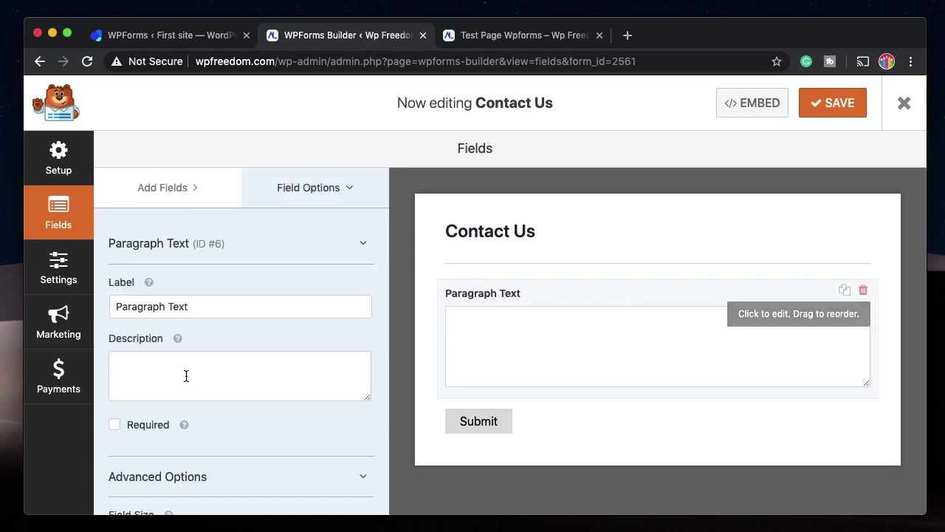
scroll(186, 375, down, 5)
scroll(186, 375, down, 3)
click(115, 433)
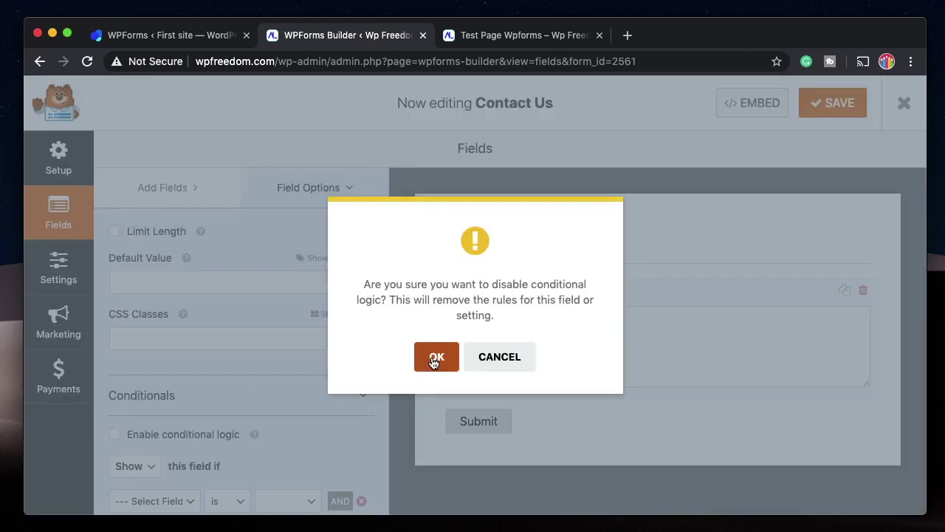
click(434, 358)
Drag a Checkboxes field into the form above Paragraph Text.
click(163, 188)
drag(160, 382, 597, 318)
scroll(186, 358, down, 5)
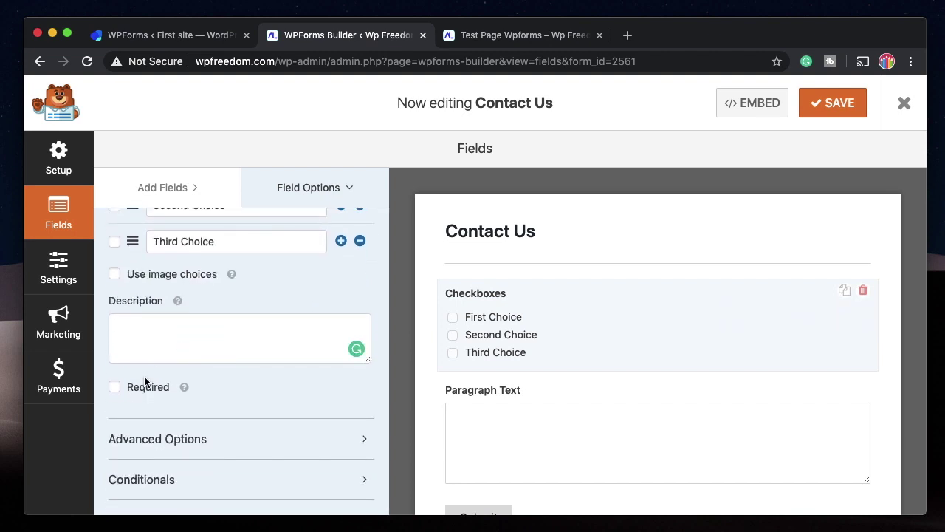
Set the Checkboxes Choice Layout to Inline, after trying Two Columns and One Column, with Choice Limit 2.
click(144, 390)
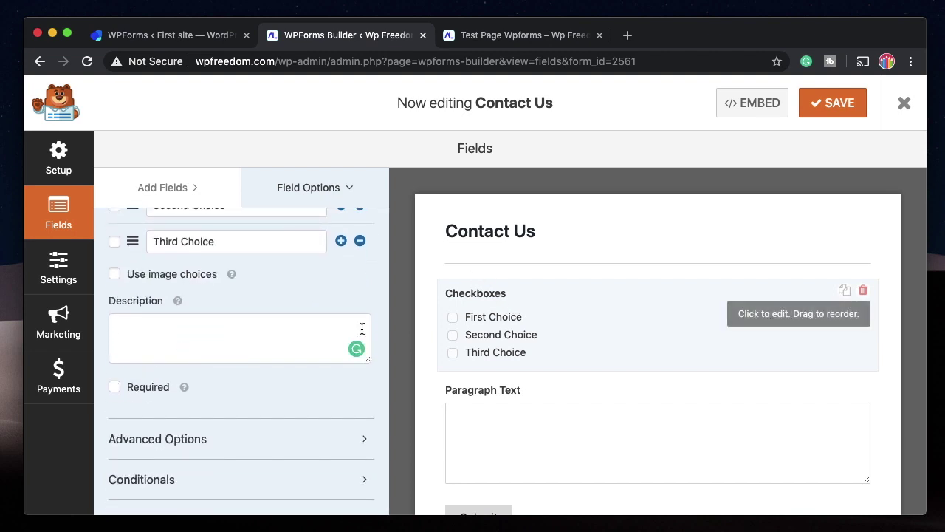
click(245, 439)
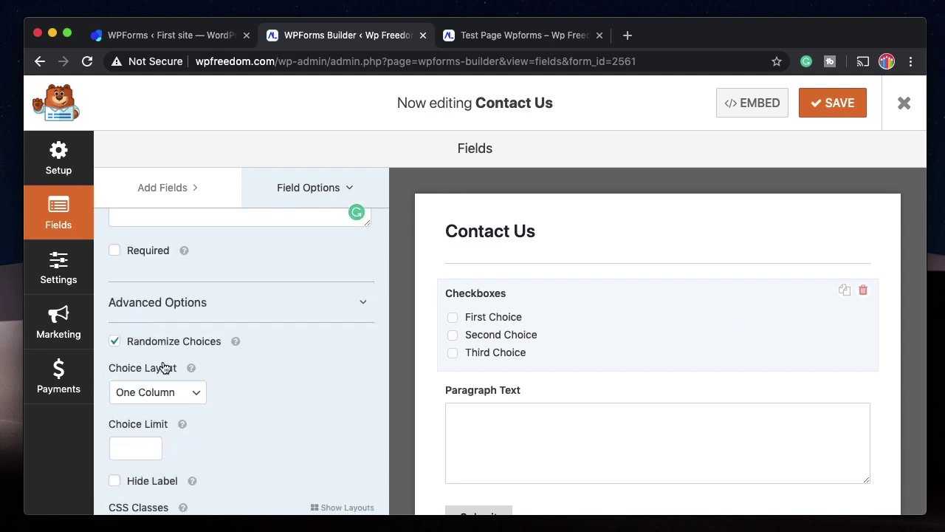
click(189, 399)
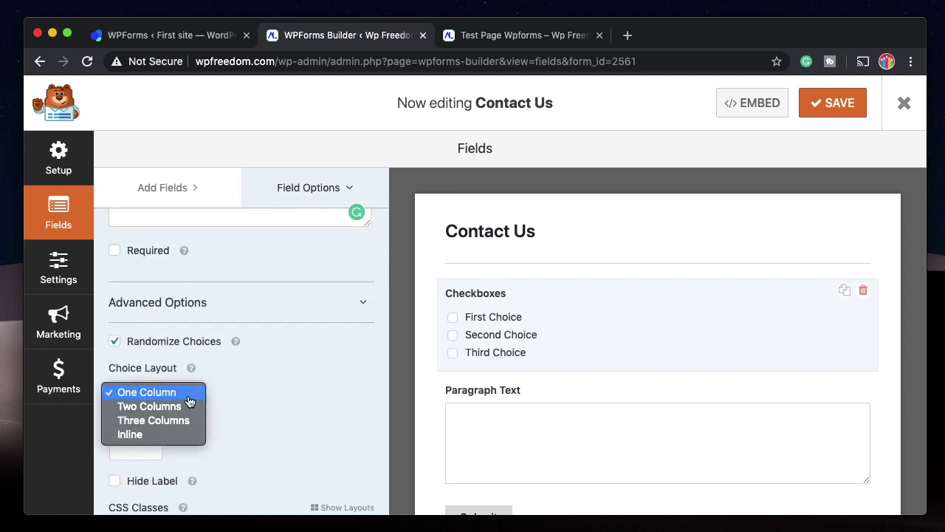
click(158, 406)
click(183, 386)
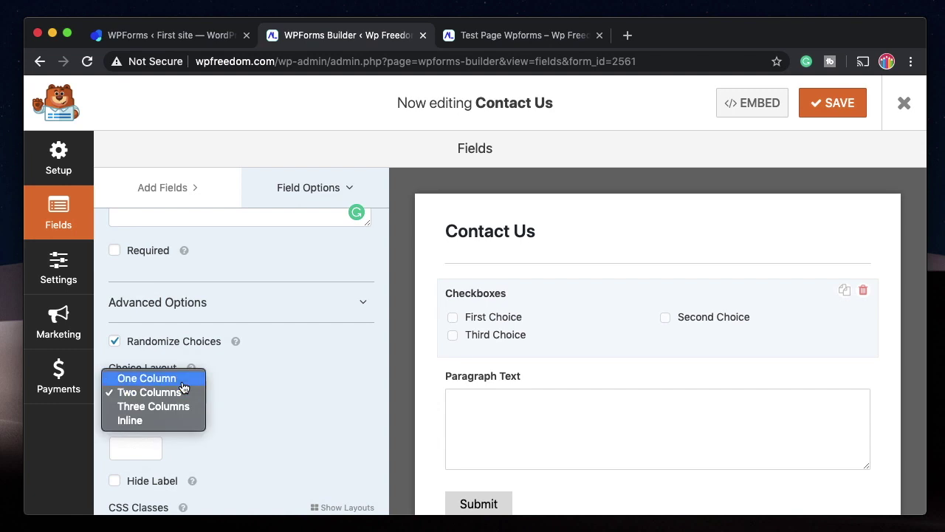
click(185, 378)
click(174, 397)
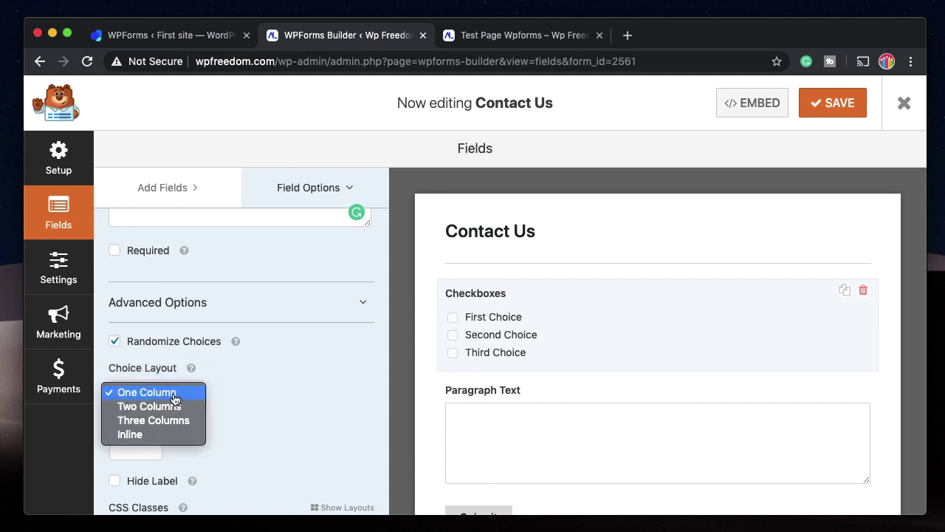
click(158, 436)
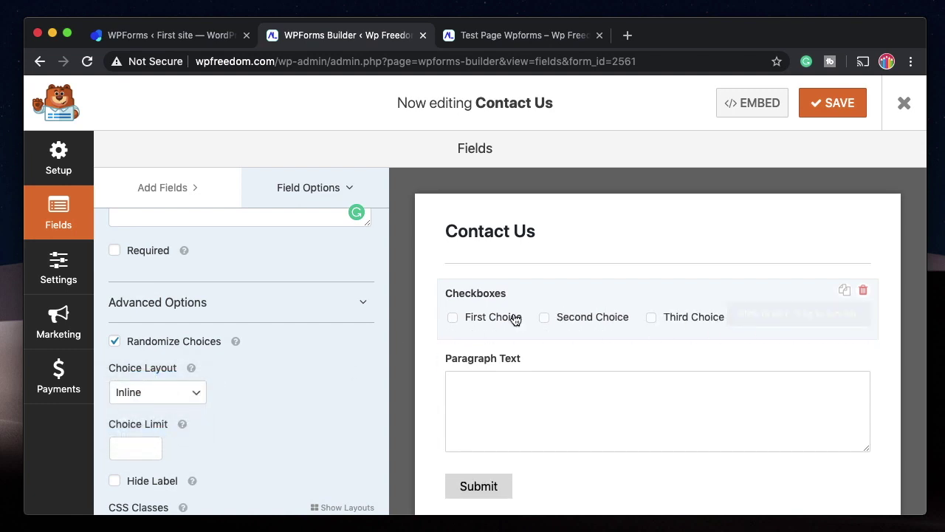
scroll(270, 433, down, 3)
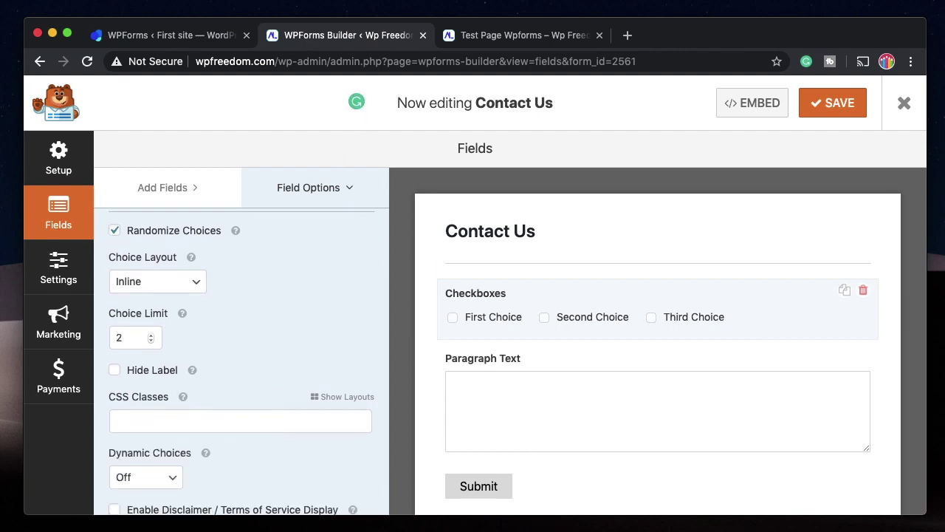
scroll(141, 338, down, 2)
click(156, 398)
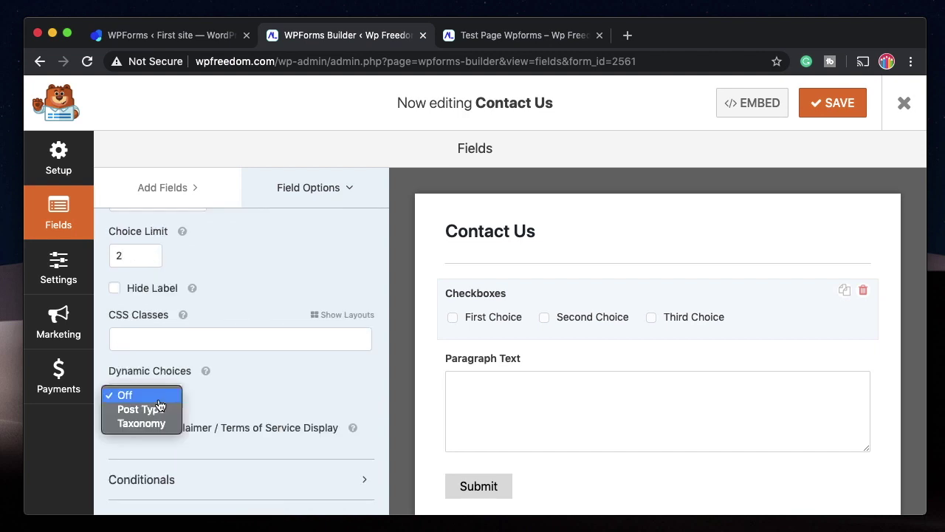
click(141, 409)
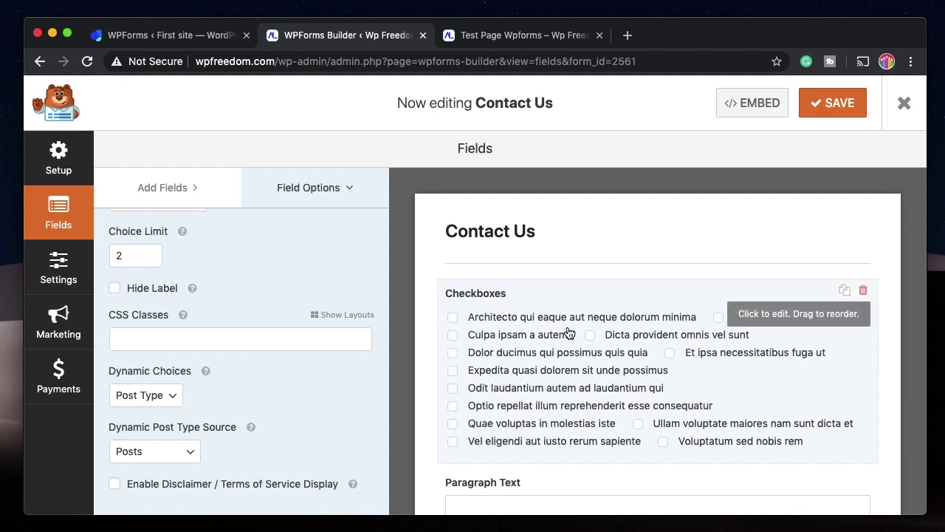
click(148, 395)
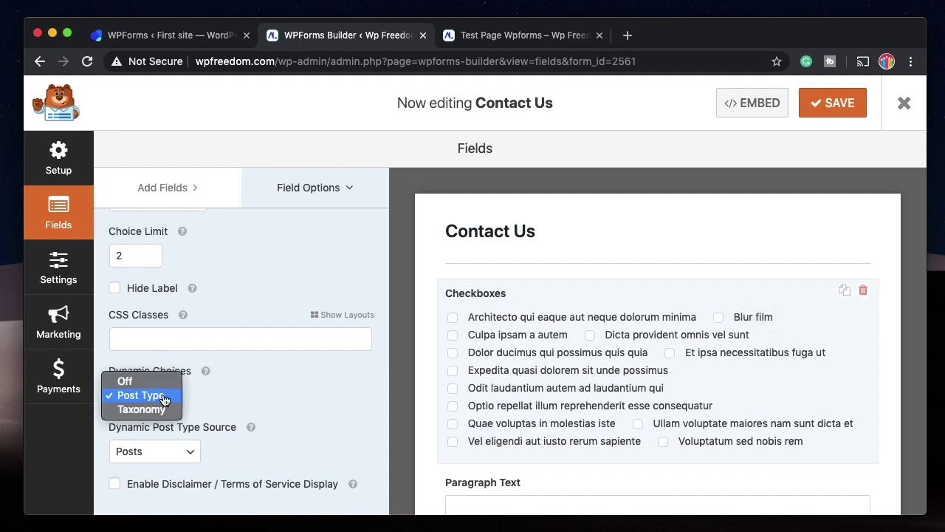
click(157, 451)
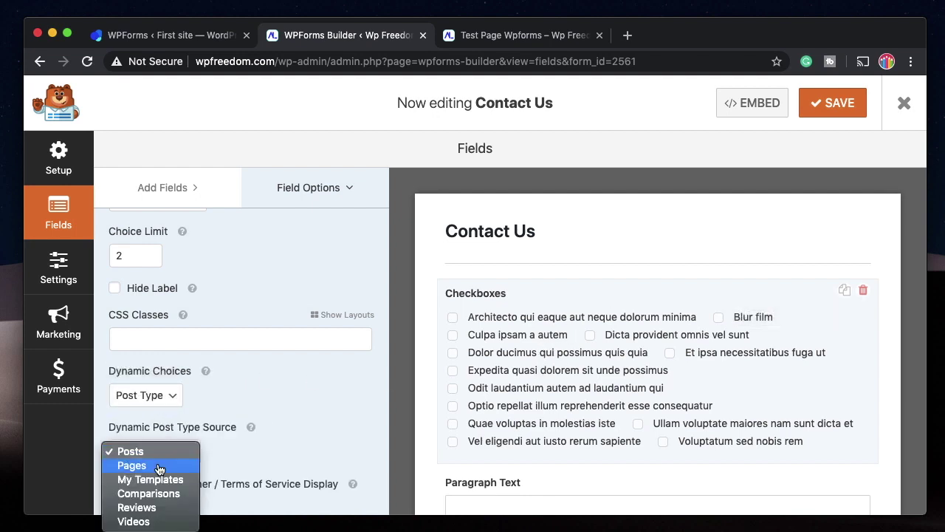
click(158, 466)
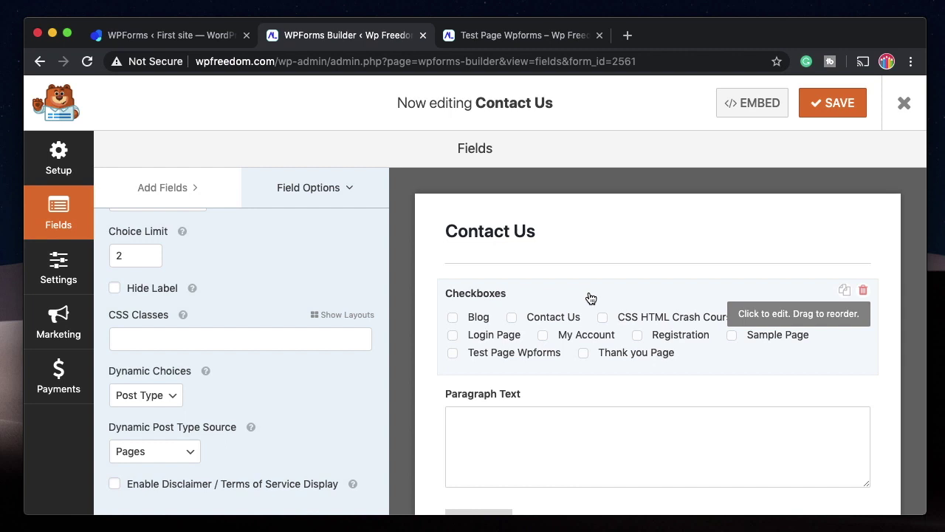
click(168, 395)
click(131, 377)
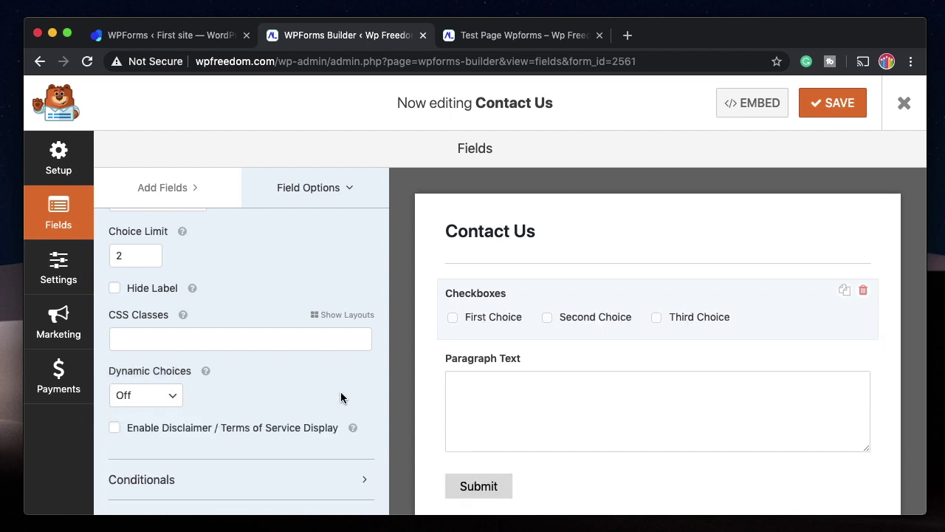
click(206, 428)
mouse_move(353, 429)
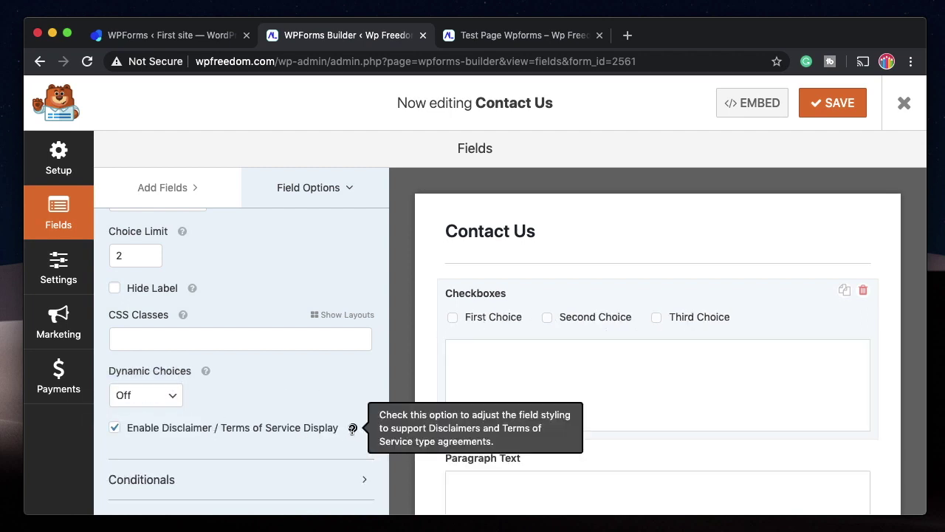
key(space)
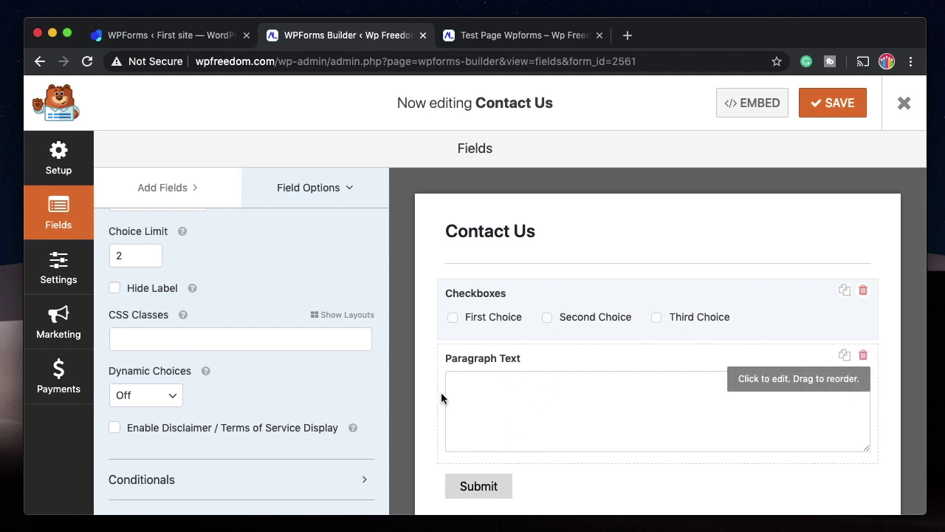
Save, reload the test page, and tick Second and Third Choice to trigger the two-choice limit.
click(837, 107)
click(533, 39)
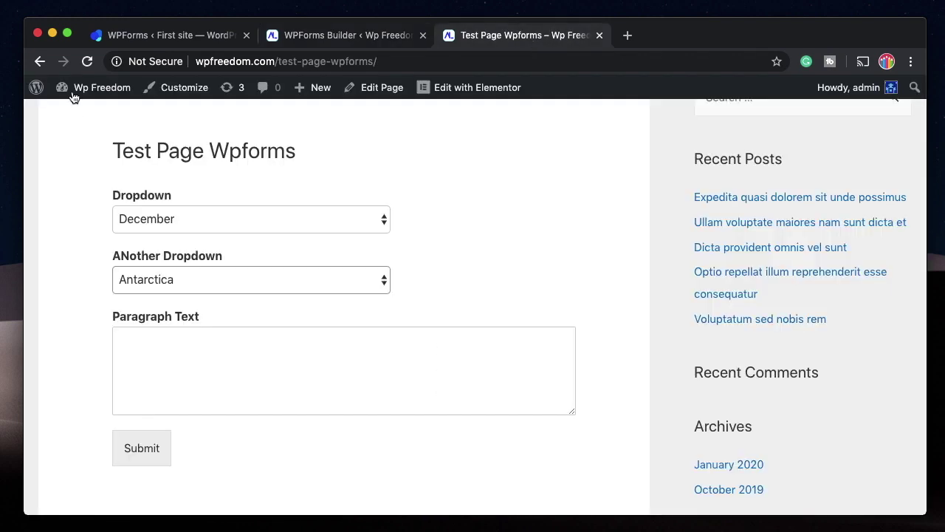
click(87, 61)
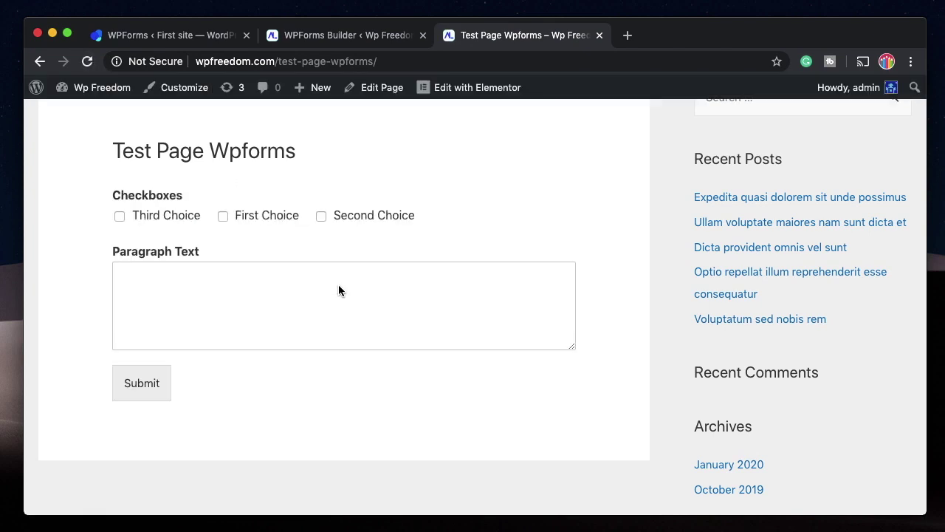
click(320, 216)
click(118, 216)
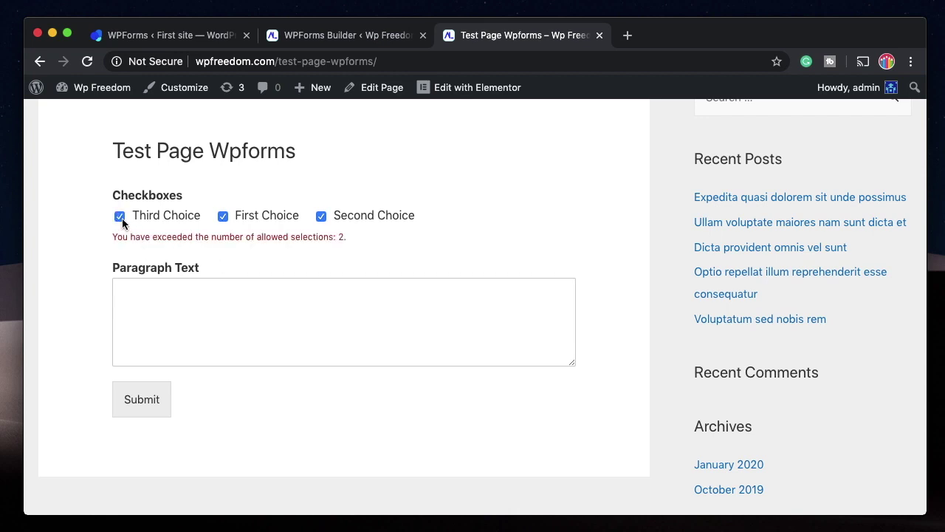
click(119, 217)
click(122, 219)
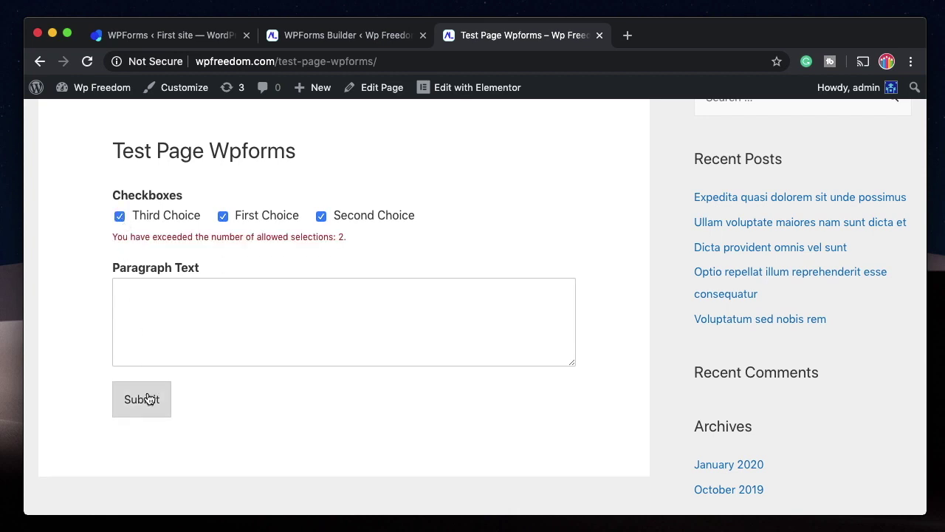
Enter 'nmnkjn' in Paragraph Text, uncheck Third Choice, submit, and return to the builder.
click(170, 335)
text(nmnkjn)
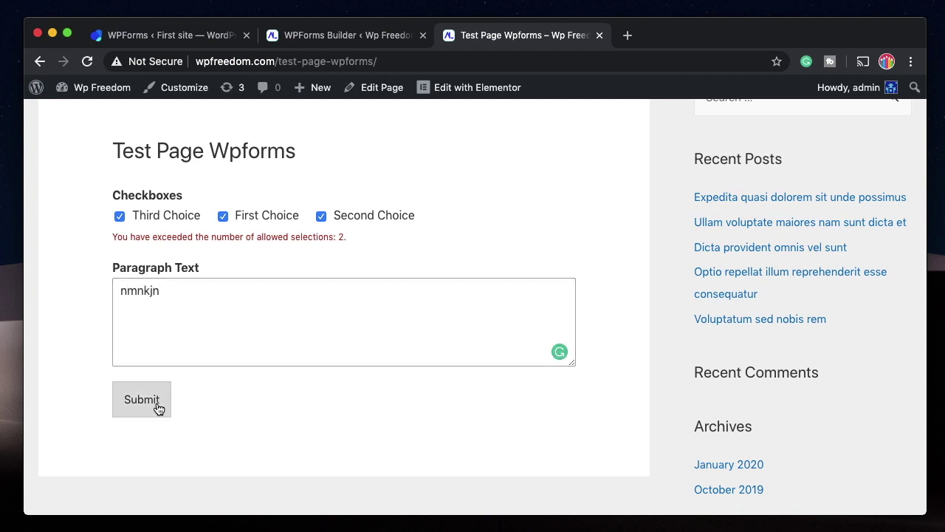
scroll(157, 405, down, 2)
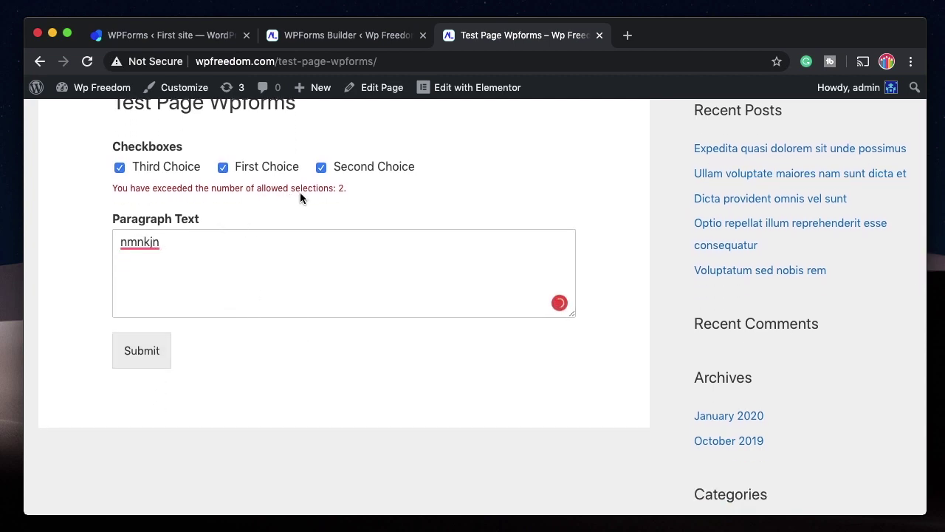
click(119, 168)
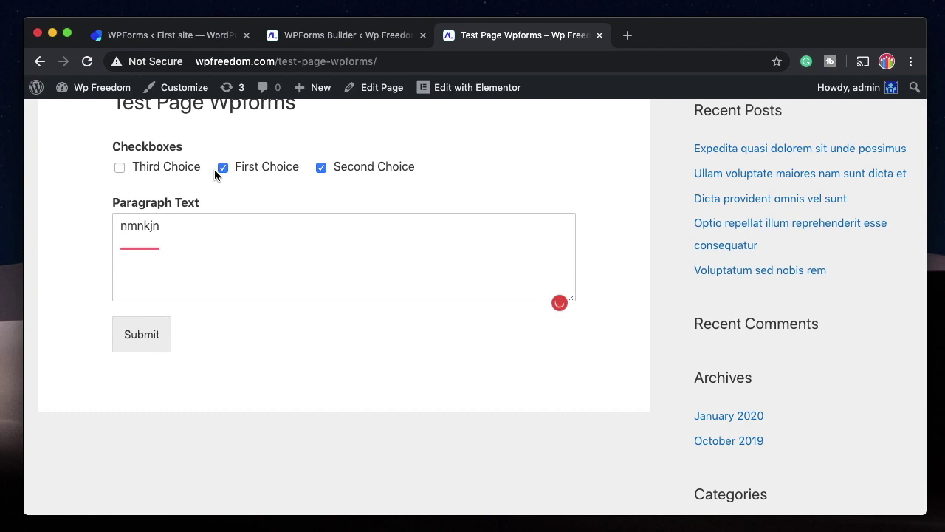
click(150, 330)
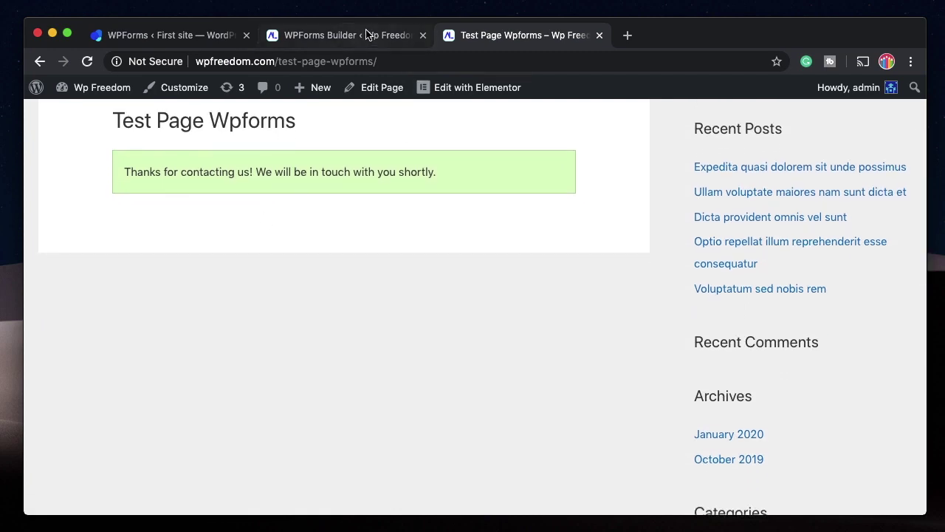
click(372, 35)
Delete the Checkboxes field and add a Multiple Choice field.
click(864, 291)
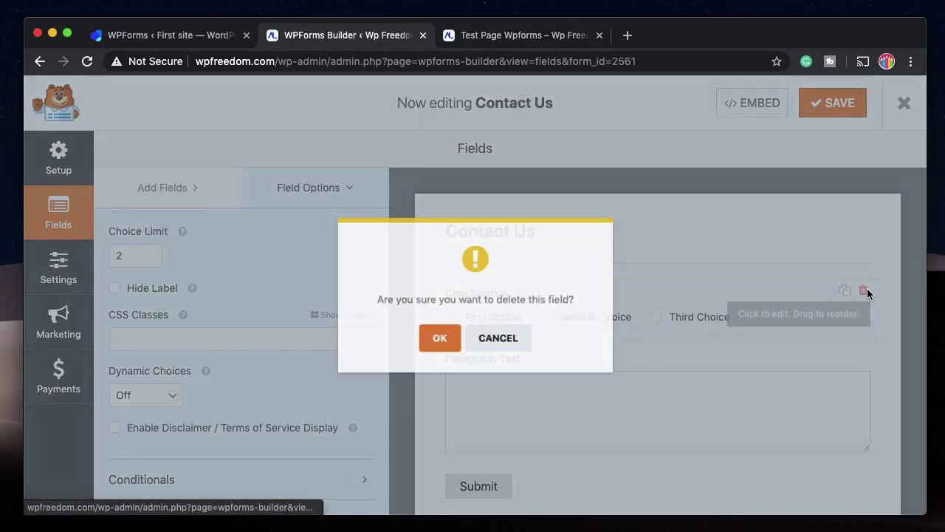
click(439, 338)
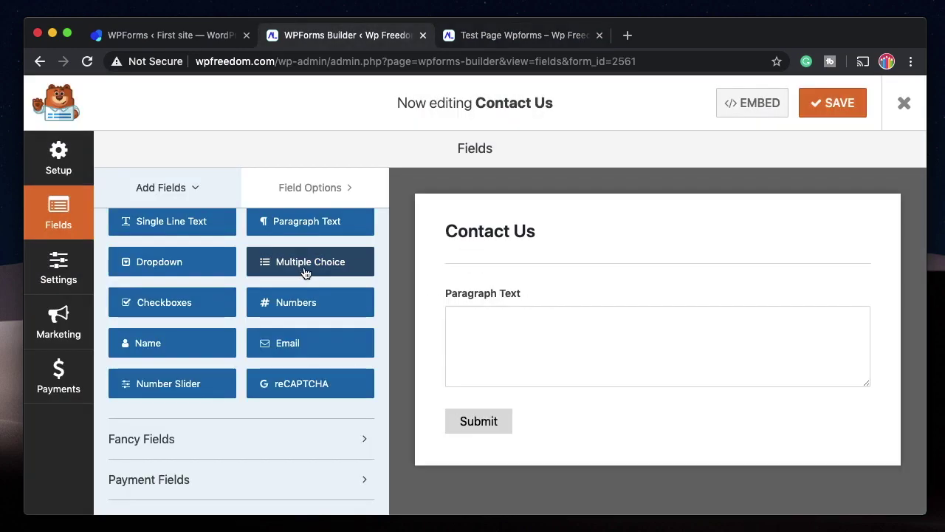
click(304, 265)
Toggle image choices on and off, then turn on Randomize Choices and set an Inline layout.
scroll(137, 321, down, 3)
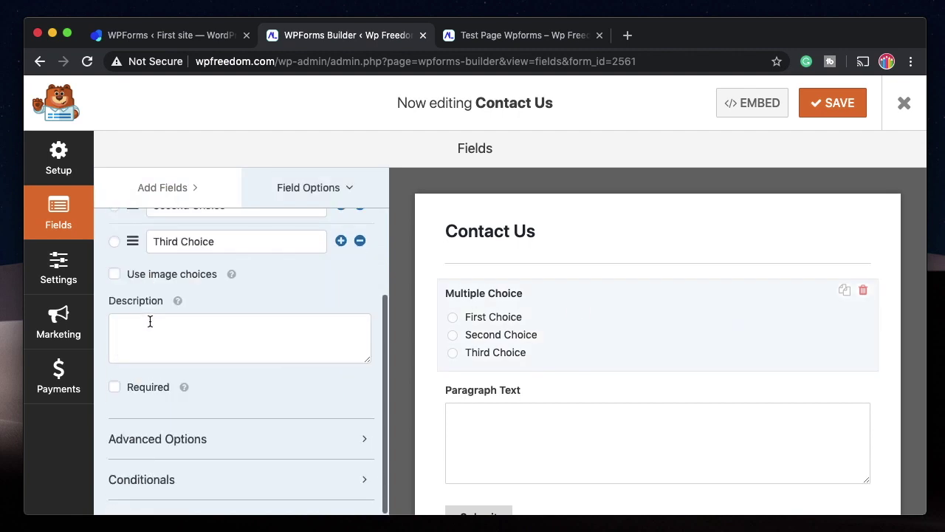
click(146, 275)
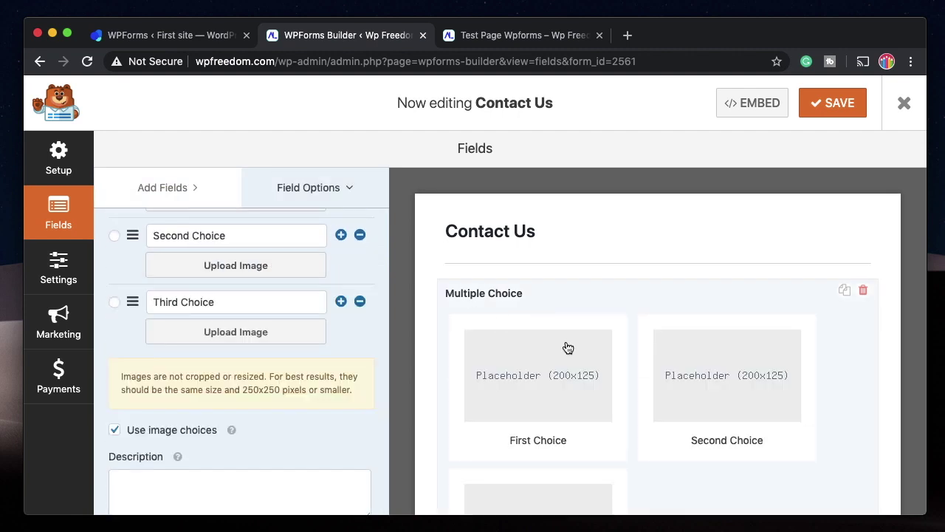
scroll(618, 392, down, 3)
scroll(578, 322, up, 2)
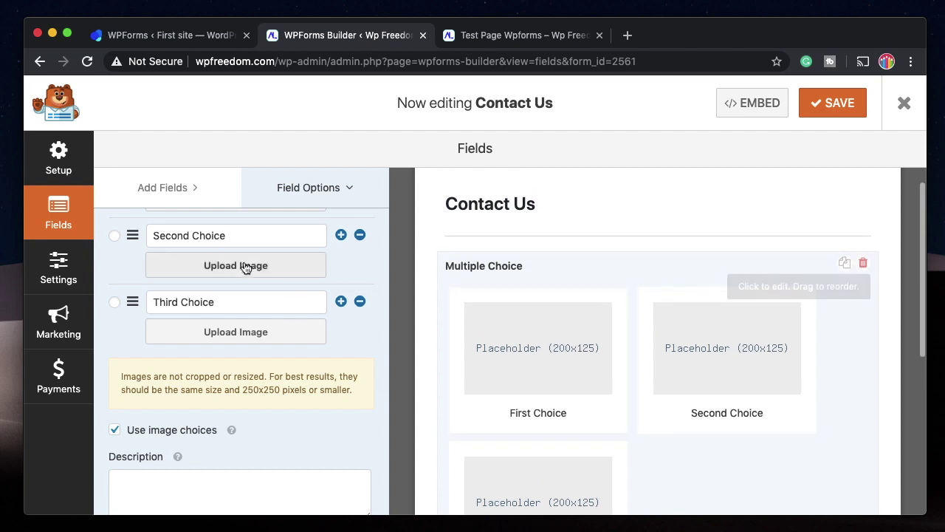
scroll(264, 333, up, 3)
scroll(194, 306, down, 5)
click(114, 237)
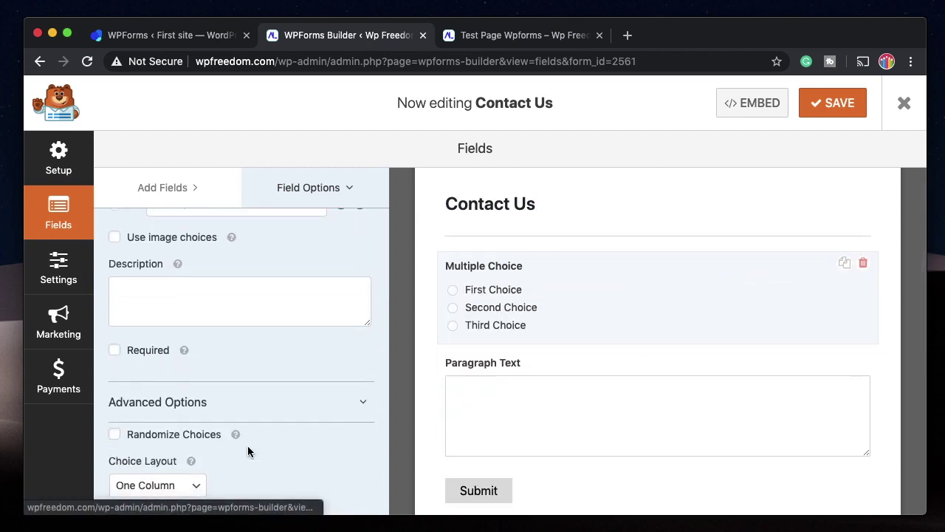
scroll(248, 451, down, 3)
click(183, 314)
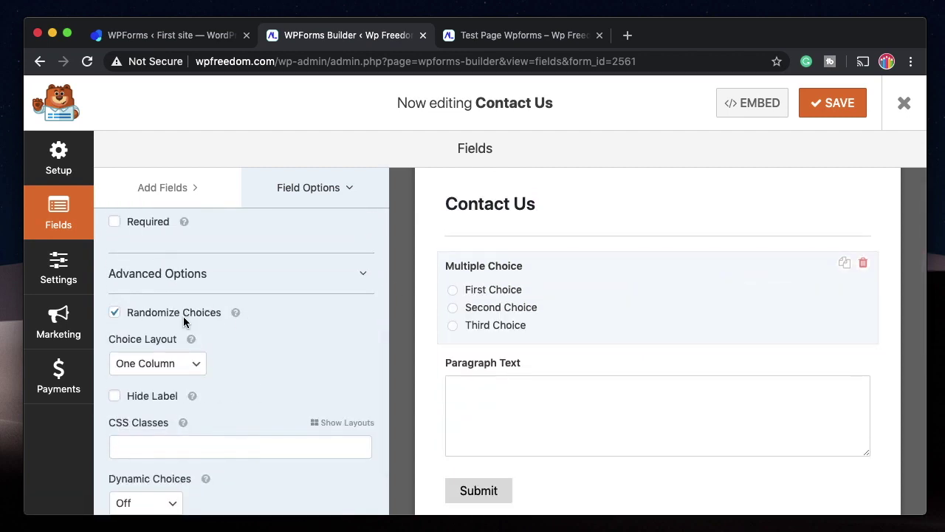
click(171, 365)
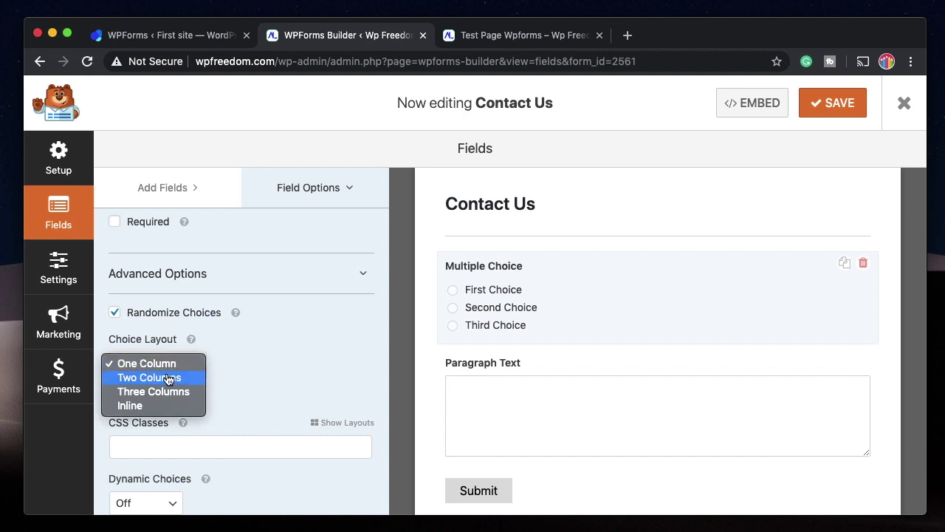
click(161, 406)
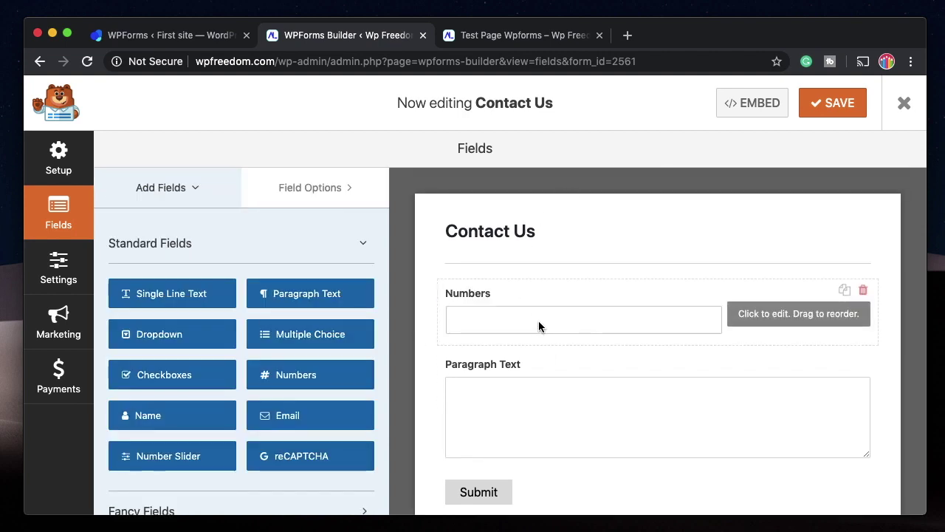
Add a Numbers field in place of Multiple Choice and expand its advanced options.
click(539, 321)
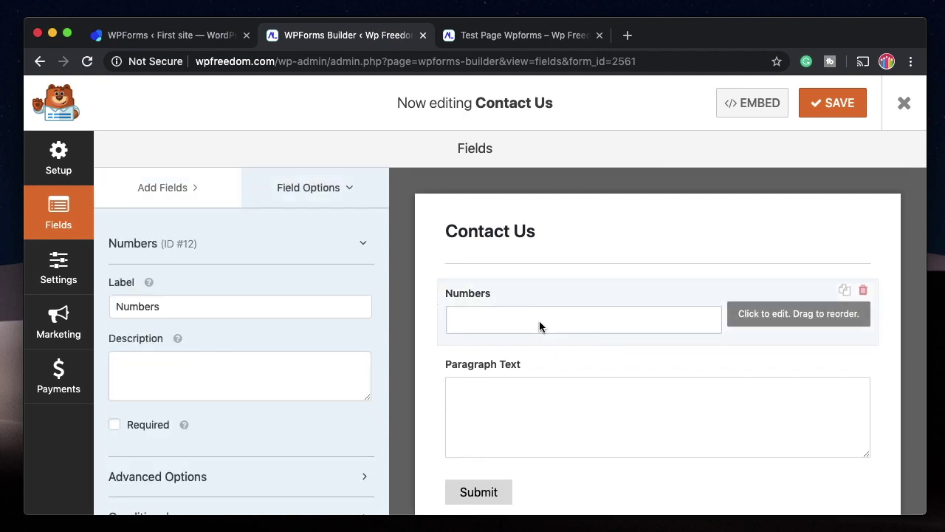
scroll(130, 390, down, 1)
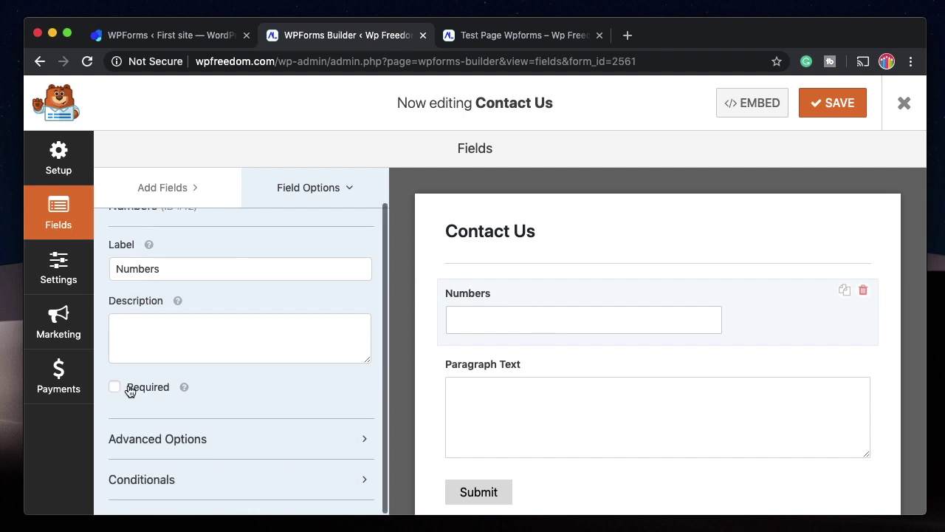
click(223, 438)
scroll(225, 441, down, 2)
scroll(225, 441, down, 2)
scroll(183, 370, down, 1)
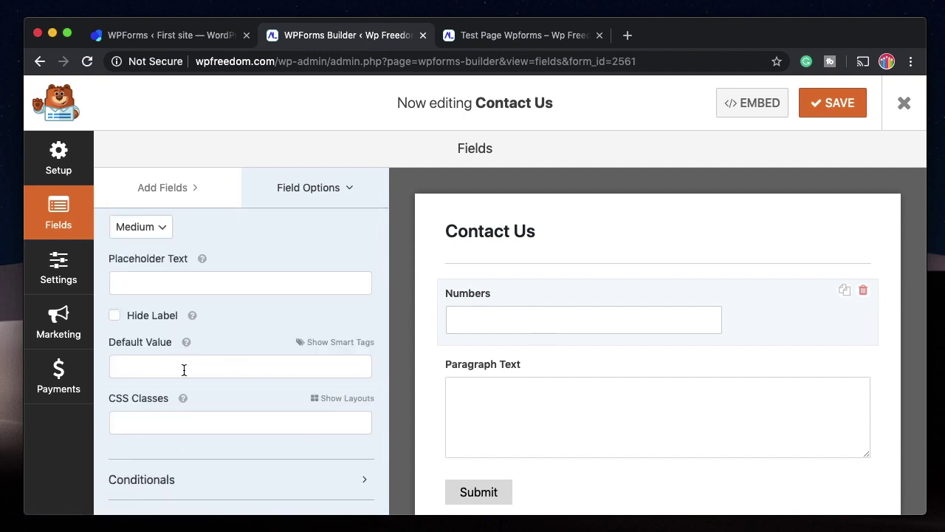
scroll(224, 273, up, 3)
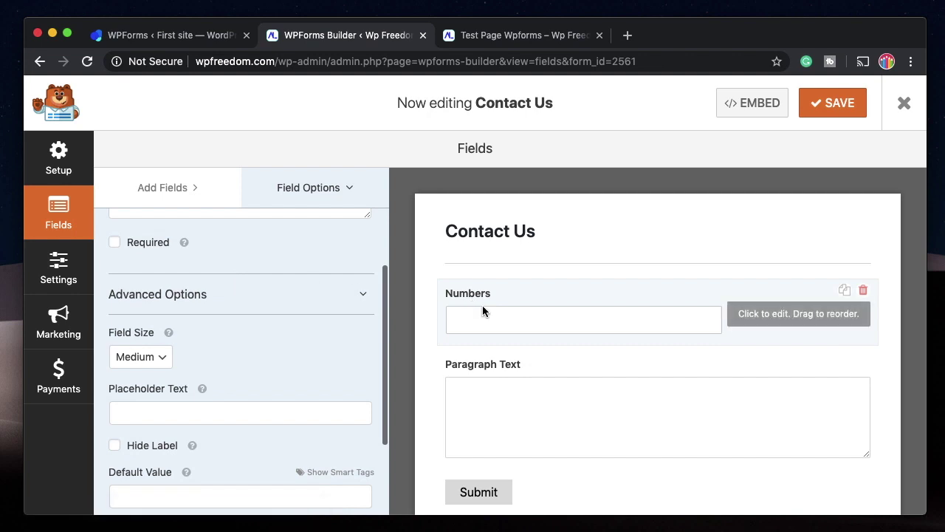
Reload the test page, type 1 into the Numbers field, clear it, and return to the builder.
click(508, 38)
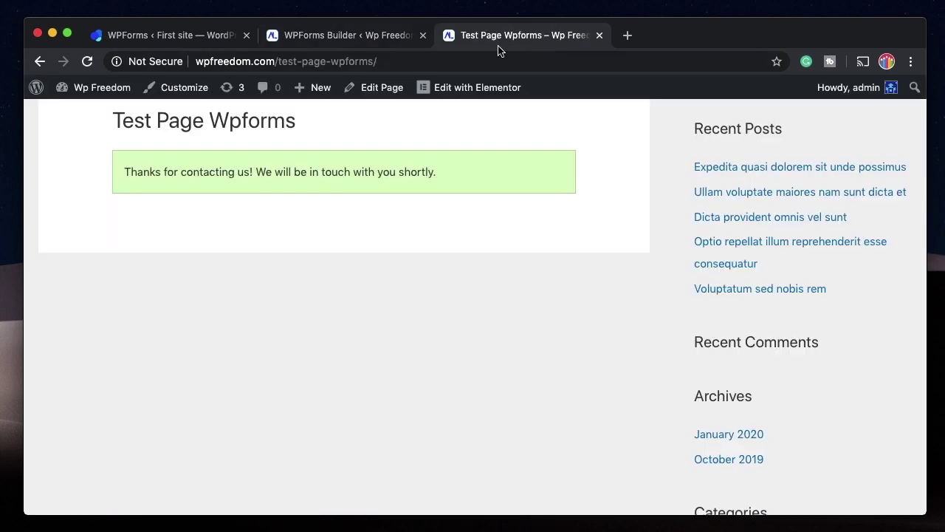
click(418, 62)
key(Return)
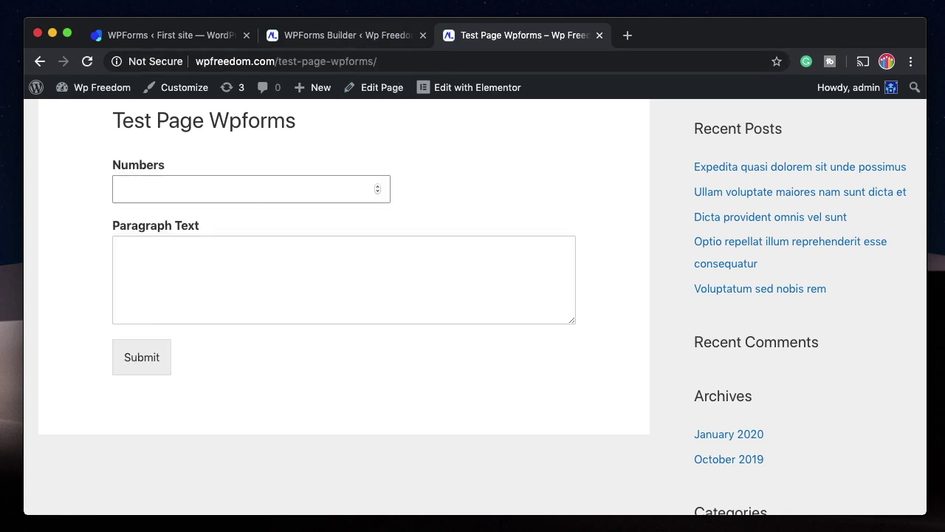
text(11111111)
double_click(268, 184)
key(BackSpace)
click(369, 36)
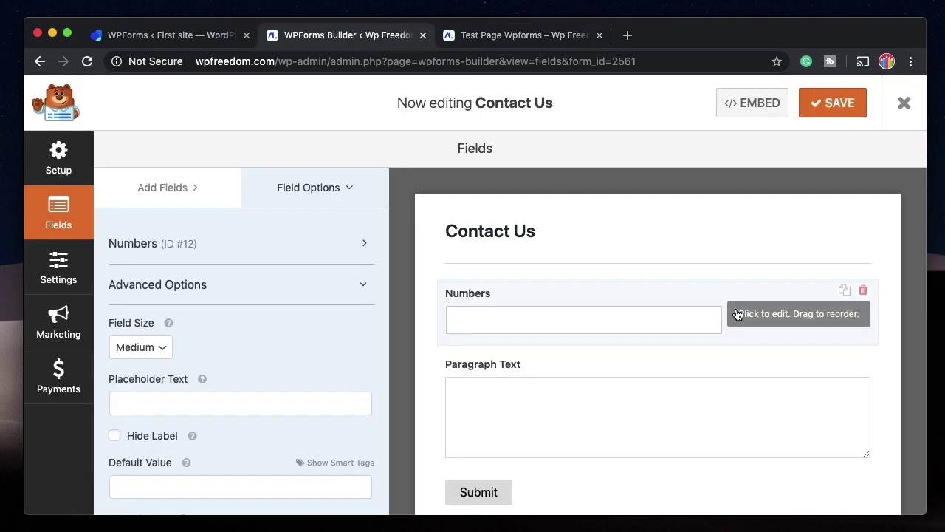
Delete the Numbers field from the form.
click(863, 290)
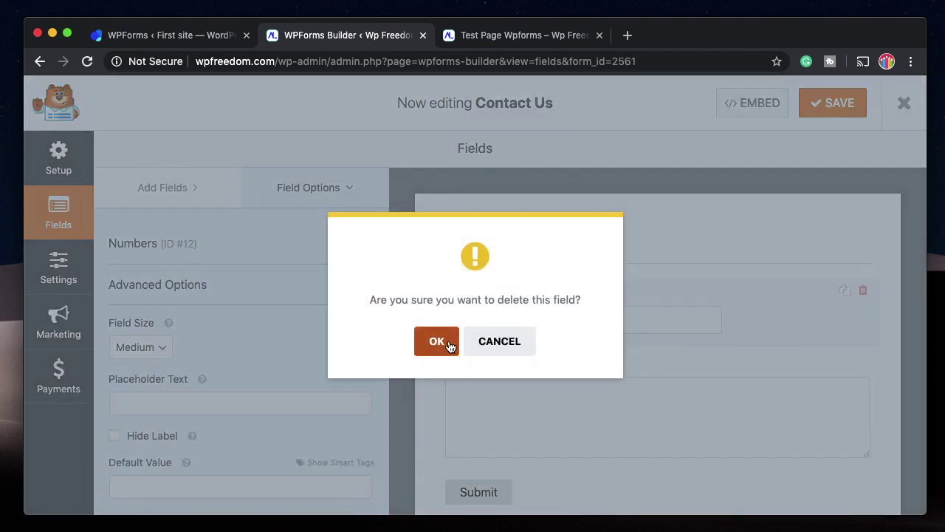
click(437, 341)
scroll(188, 384, down, 2)
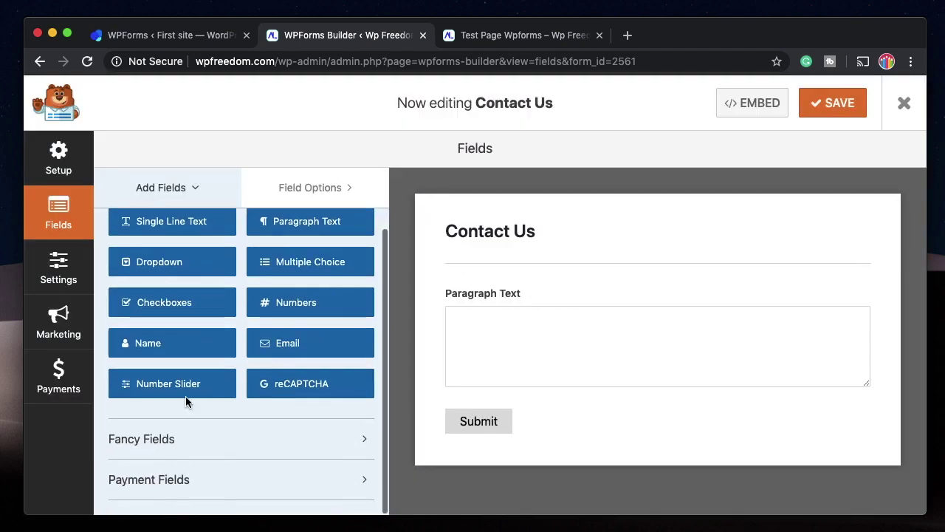
Enable reCAPTCHA, dismiss its notice, then disable it again.
click(295, 389)
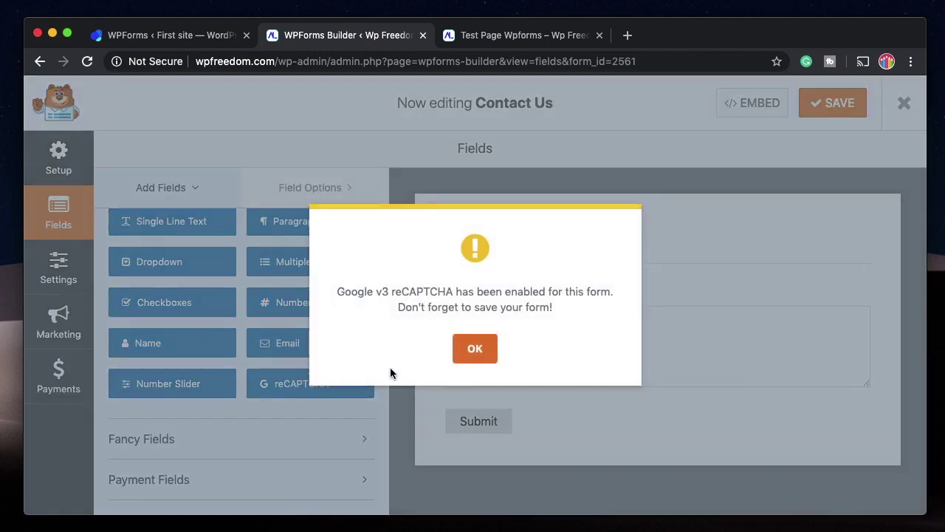
click(475, 346)
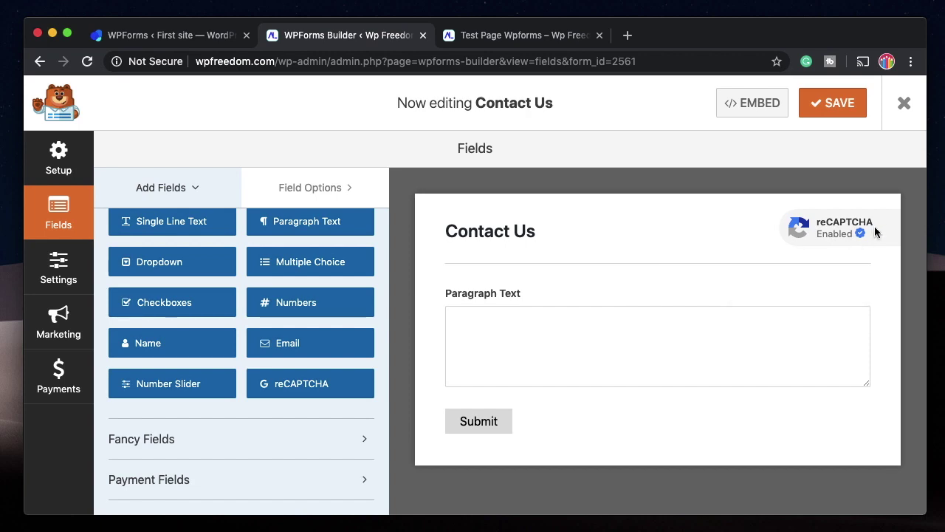
click(323, 389)
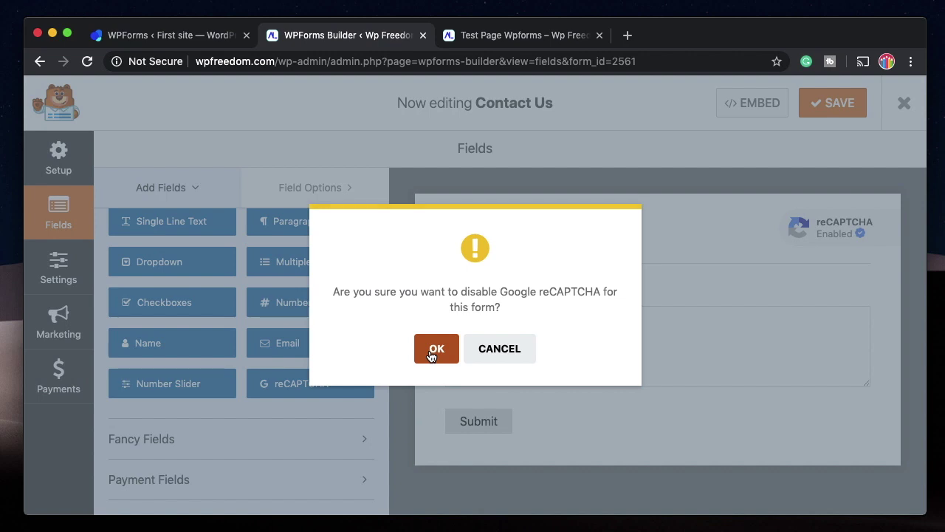
click(433, 354)
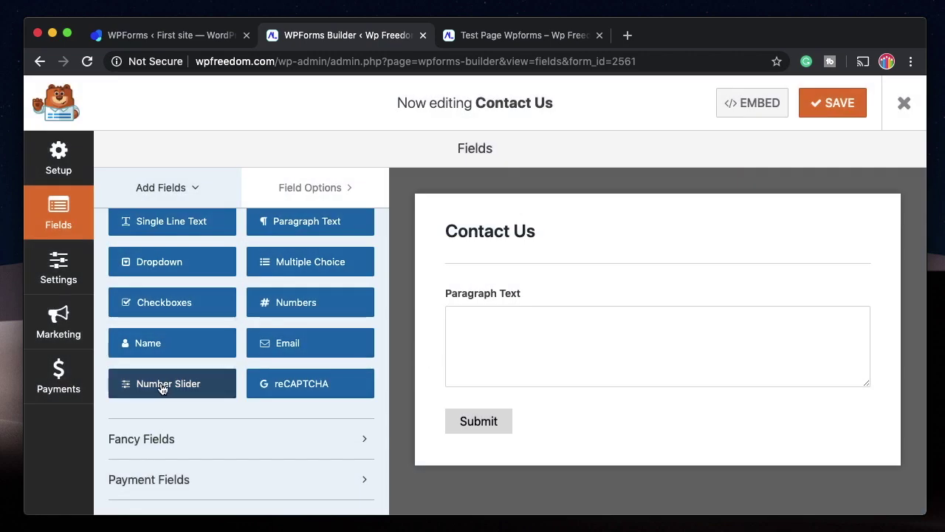
Add a Number Slider above Paragraph Text and label it 'Price range'.
drag(162, 390, 534, 289)
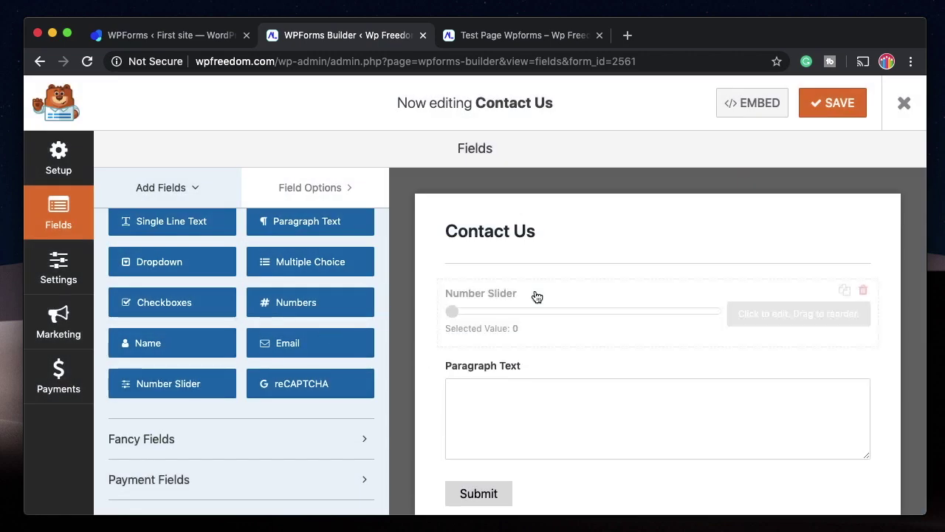
click(485, 310)
scroll(220, 268, up, 1)
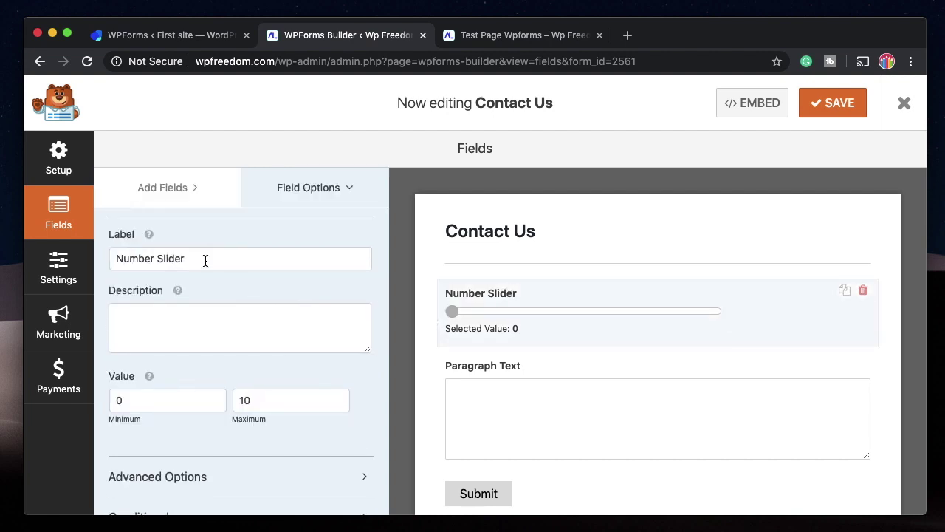
triple_click(205, 260)
text(Range)
triple_click(192, 257)
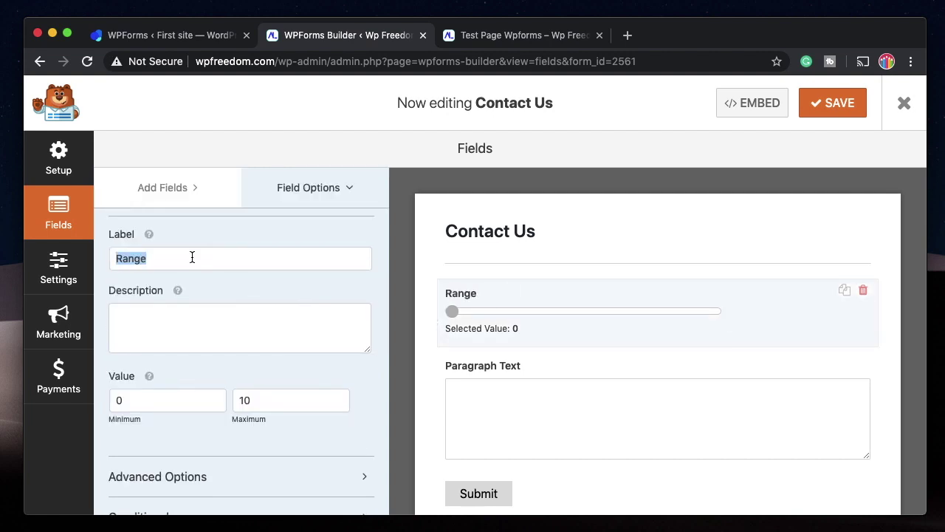
text(Price ra)
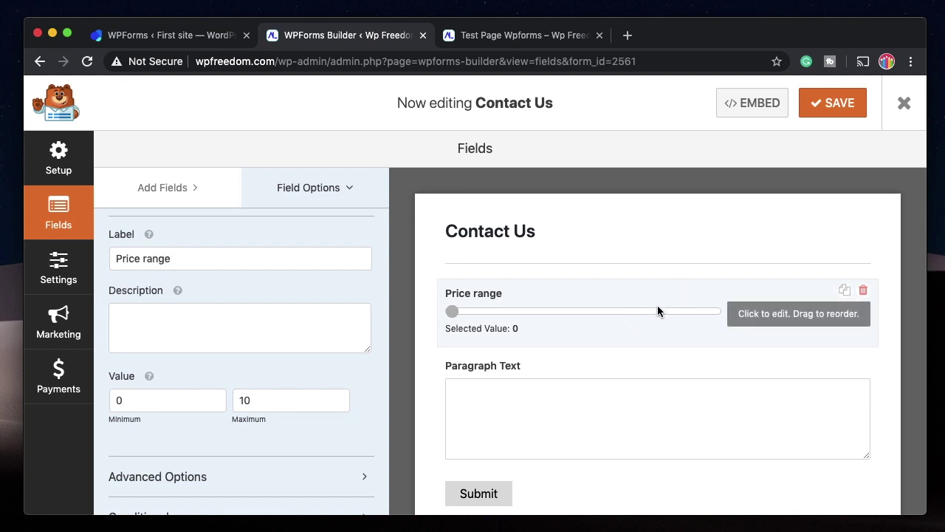
Set the slider's minimum to 100 and maximum to 1000.
scroll(144, 354, down, 1)
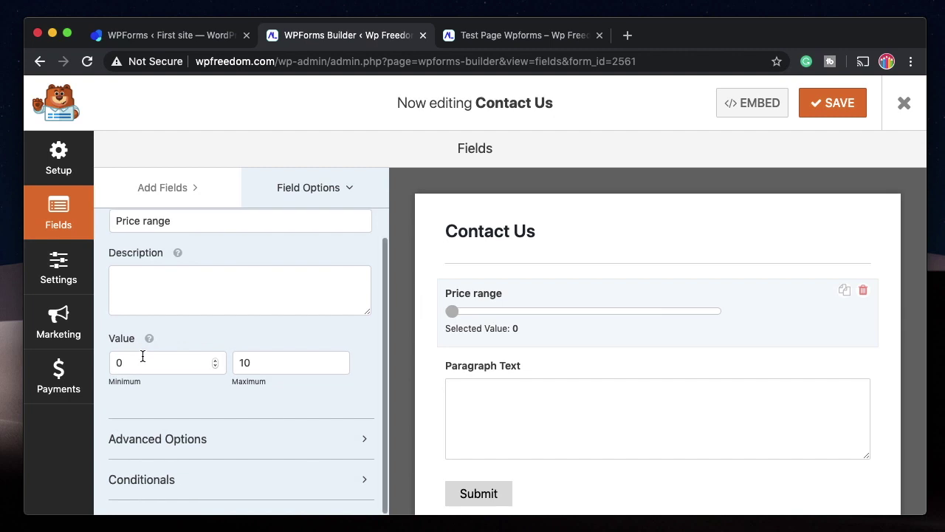
double_click(263, 362)
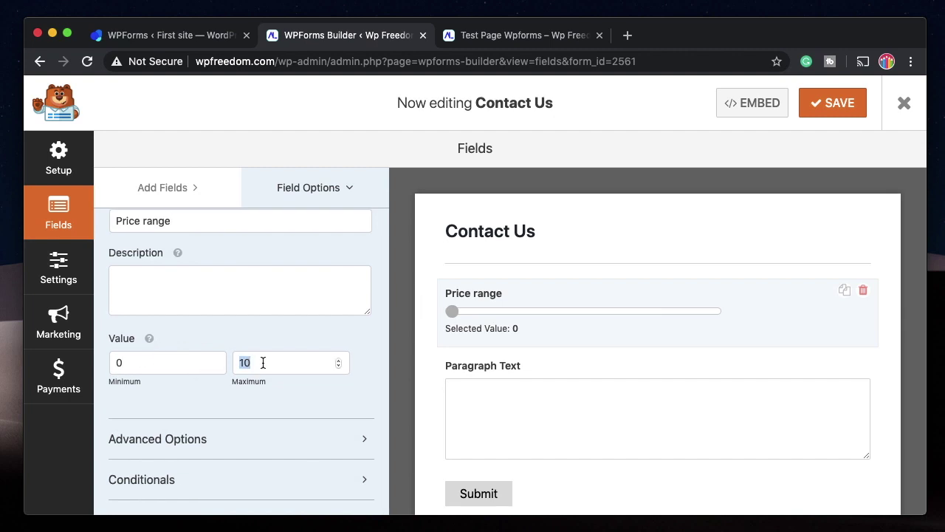
click(142, 364)
text(1)
double_click(275, 359)
text(1000)
click(180, 359)
text(0)
Set the slider increment to 100 in its advanced options and save the form.
click(222, 439)
scroll(222, 439, down, 5)
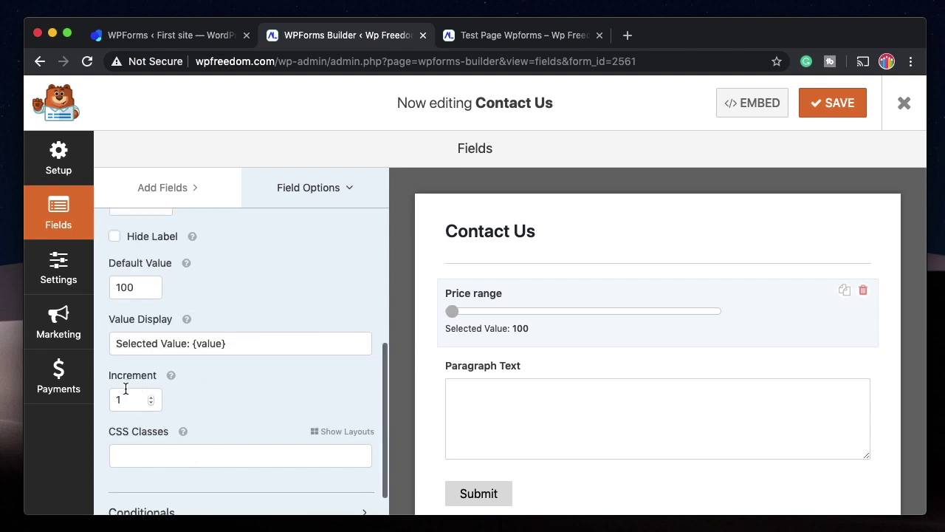
double_click(132, 398)
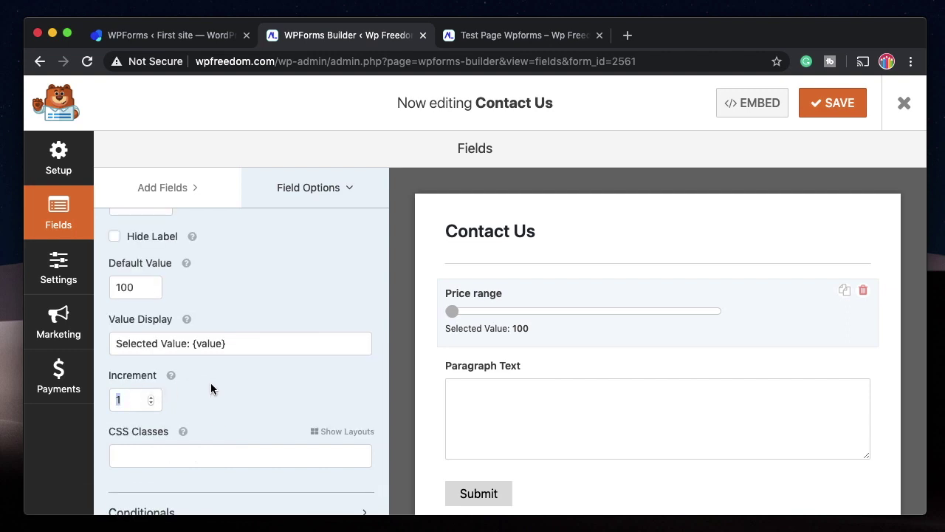
text(100)
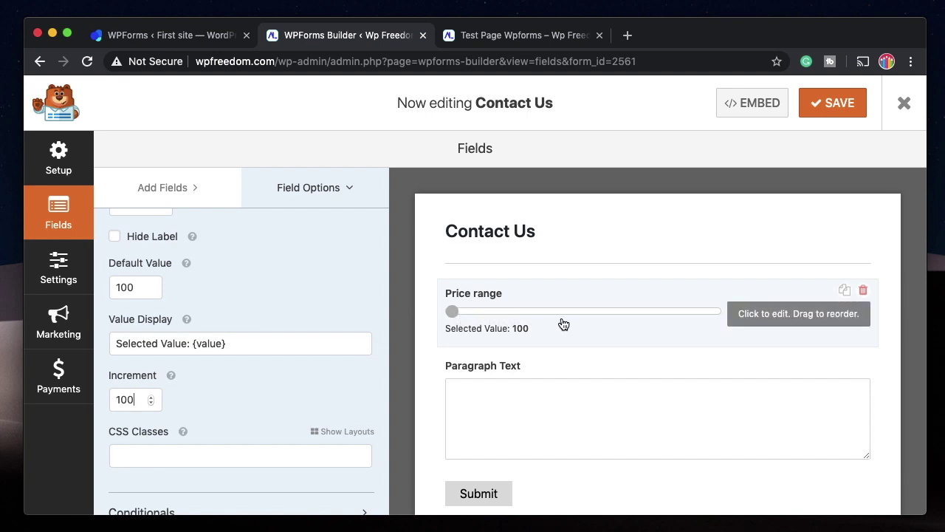
scroll(248, 387, up, 5)
scroll(248, 387, down, 3)
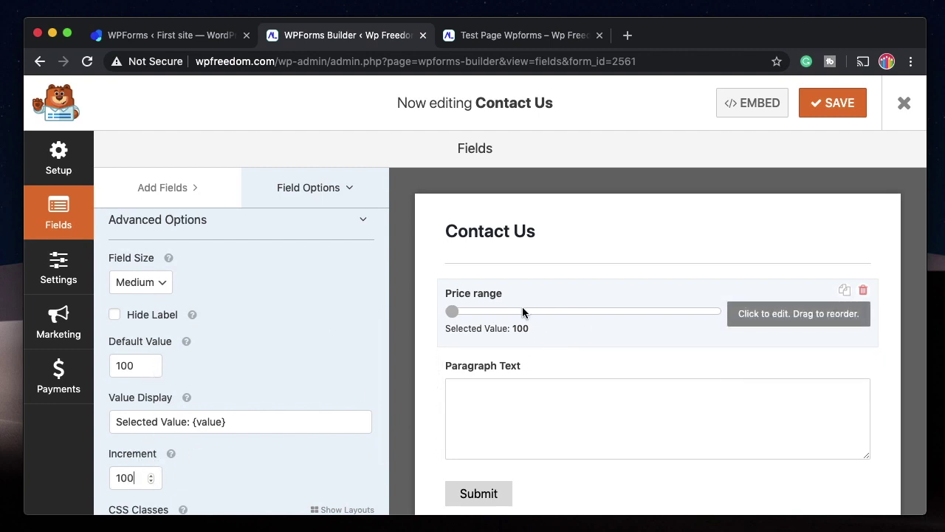
scroll(262, 365, down, 3)
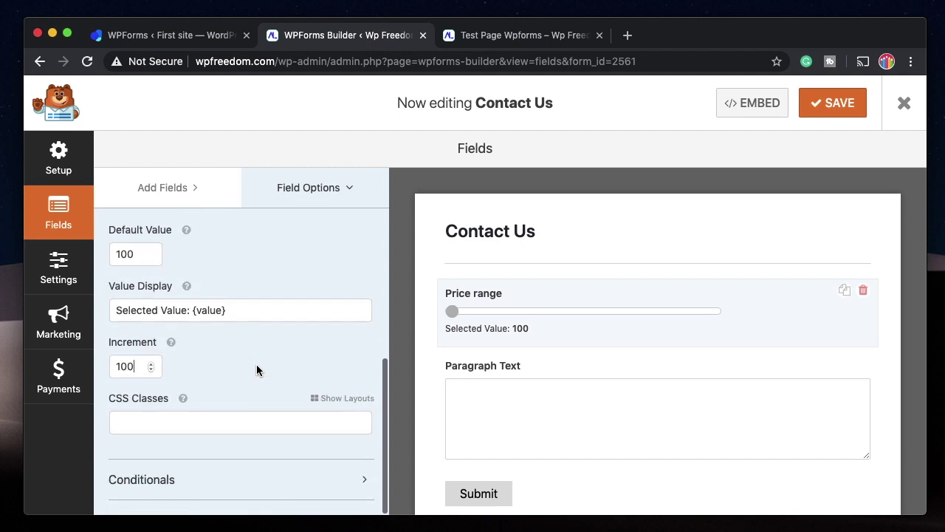
click(838, 114)
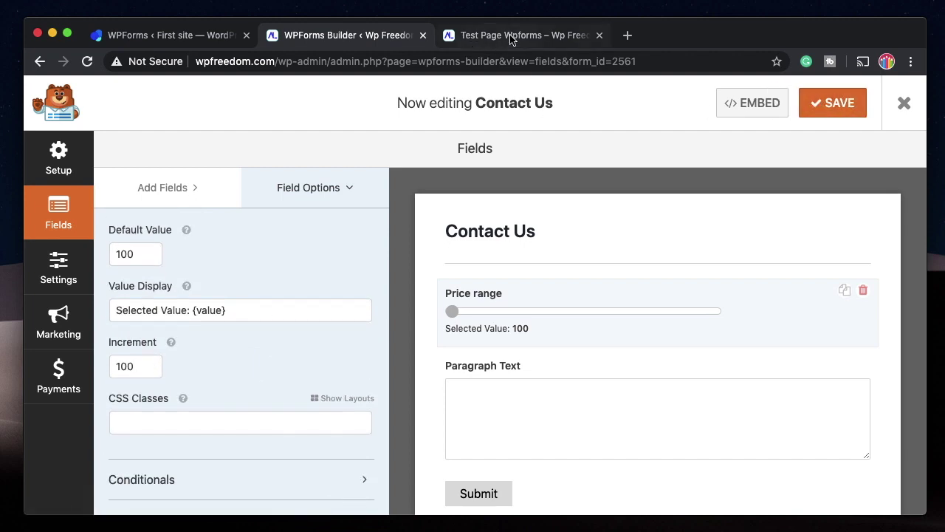
Reload the test page and drag the Price range slider through its 100–1000 steps.
click(511, 36)
click(86, 60)
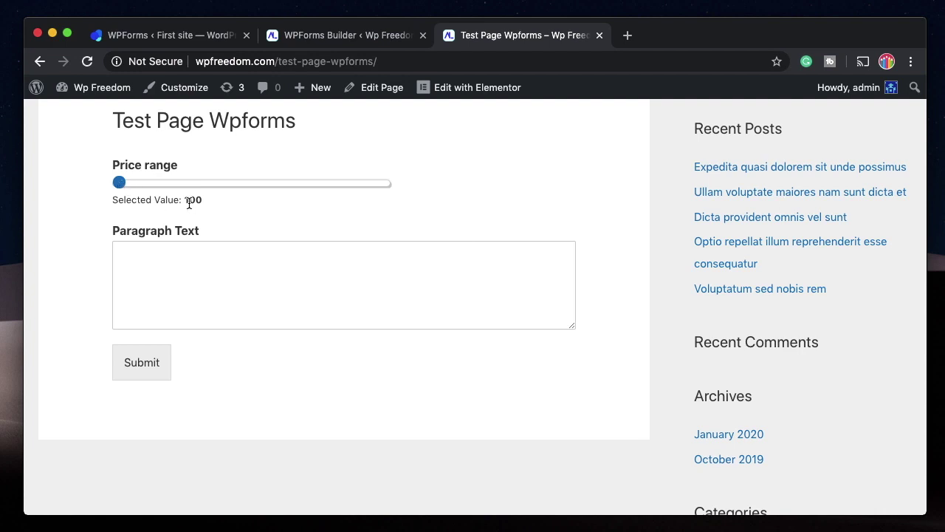
triple_click(131, 200)
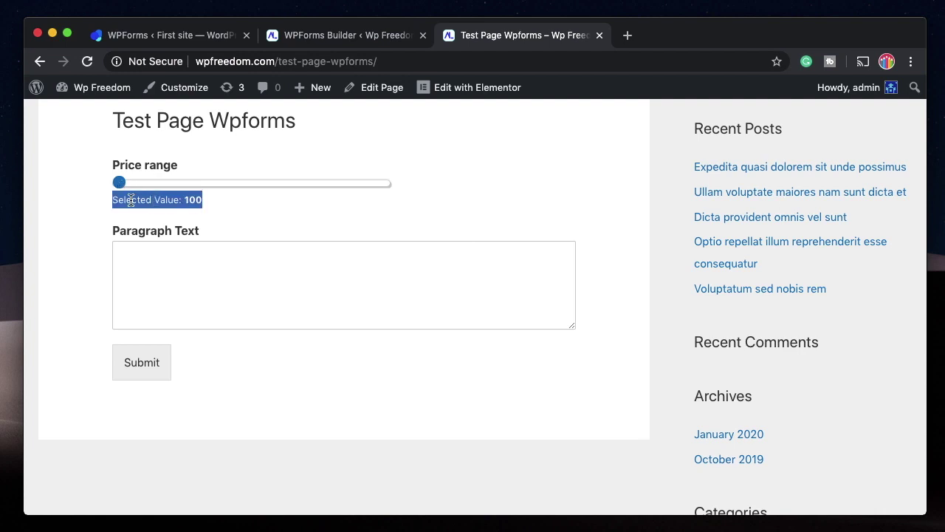
triple_click(130, 200)
click(131, 200)
drag(118, 177, 285, 187)
drag(347, 192, 181, 188)
drag(180, 188, 161, 188)
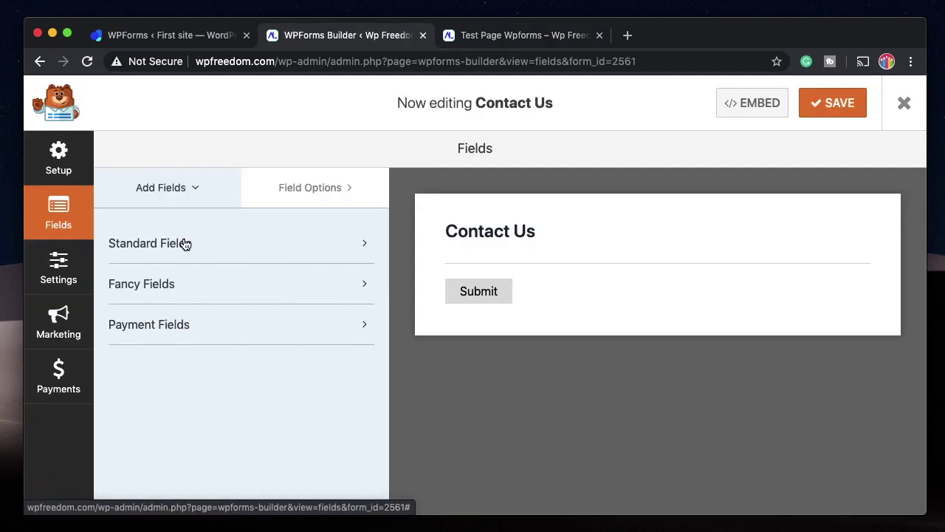
Expand Fancy Fields and try adding a Signature field to the form.
click(184, 244)
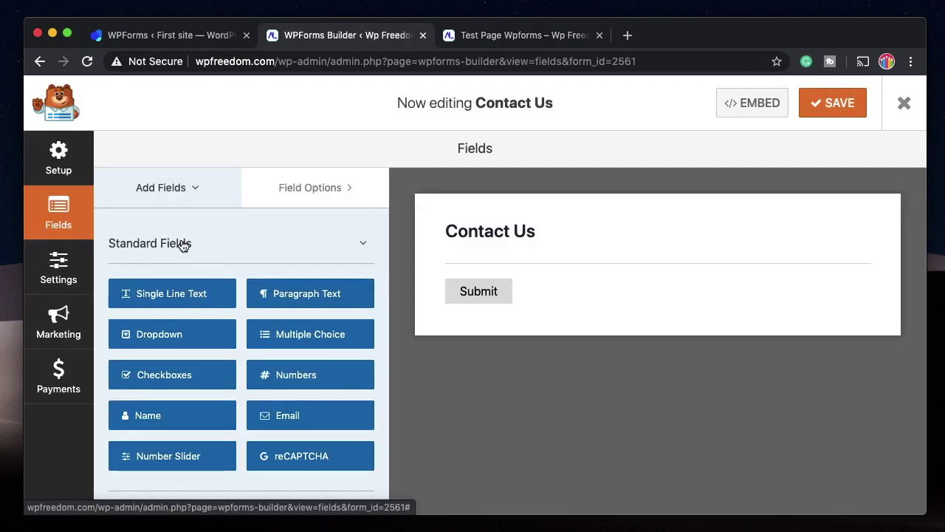
click(184, 244)
click(176, 285)
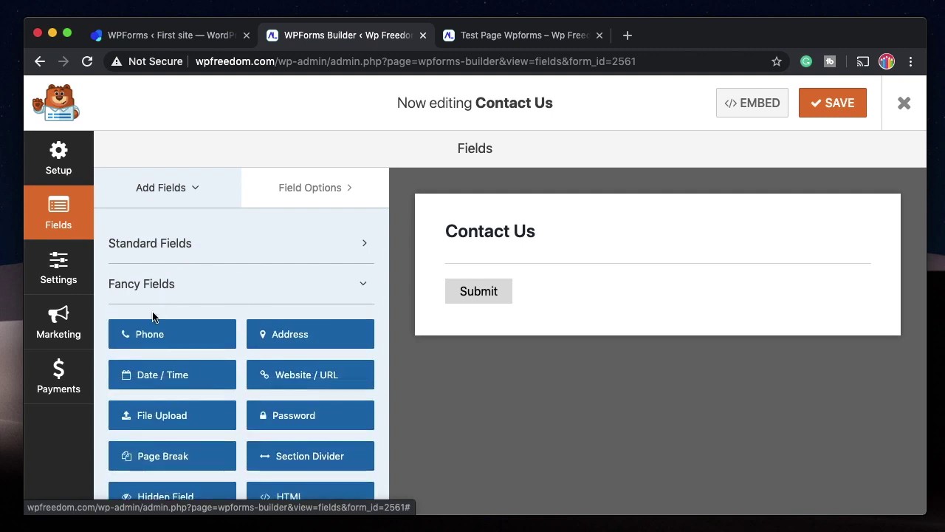
scroll(185, 314, down, 3)
scroll(234, 422, down, 2)
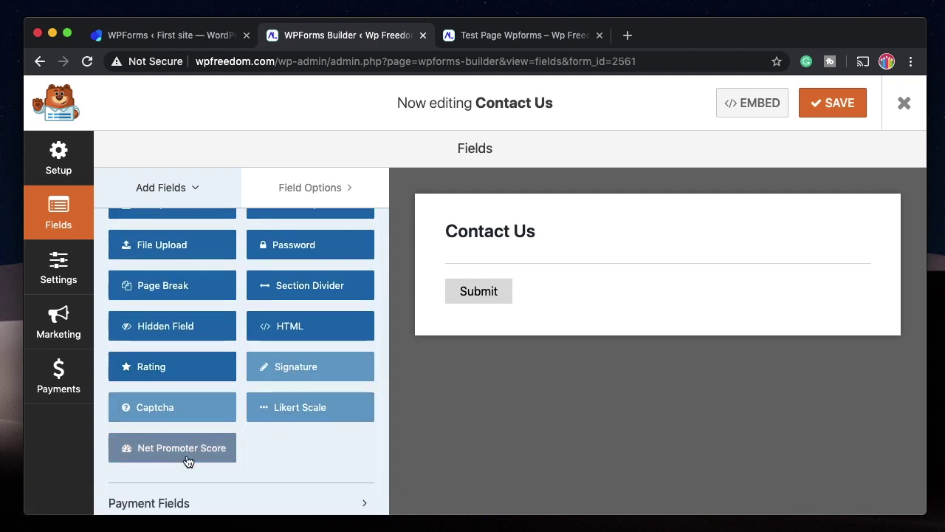
click(298, 375)
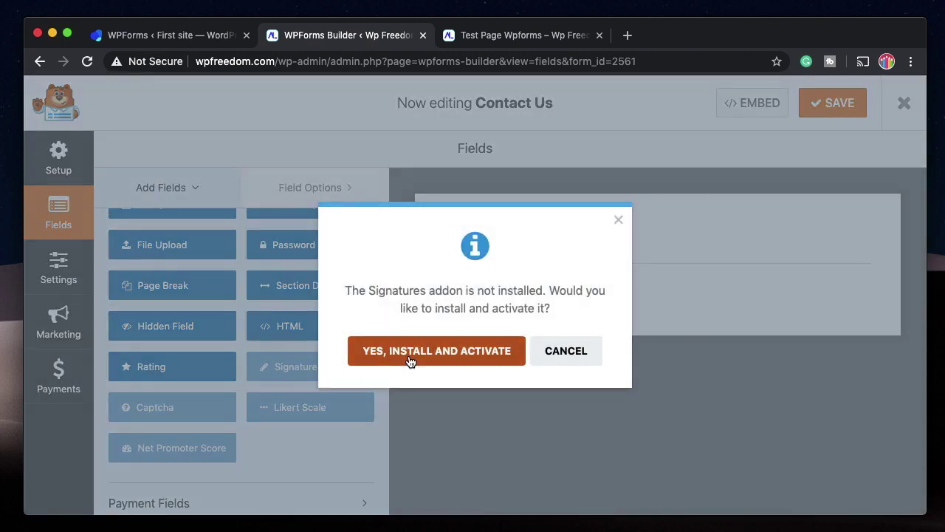
Install and activate the Signatures addon, then save and refresh the form builder.
click(261, 380)
click(293, 369)
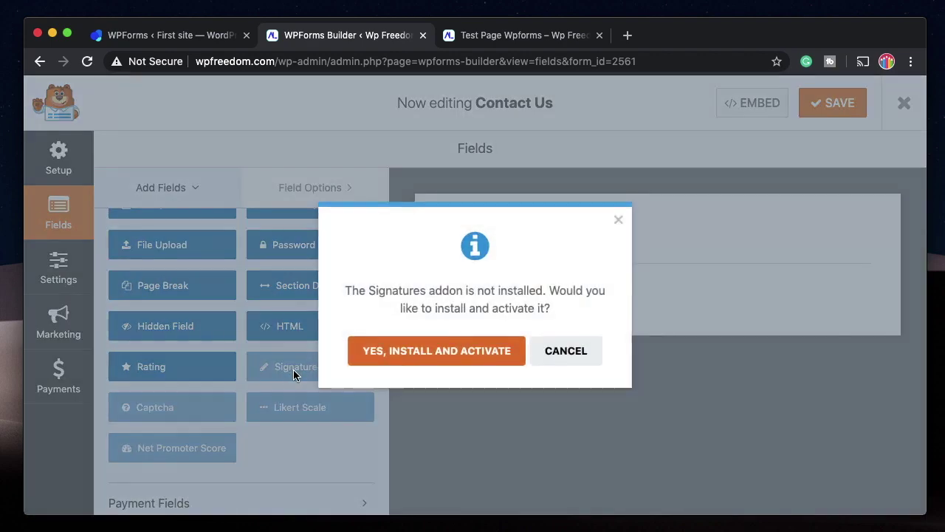
click(395, 350)
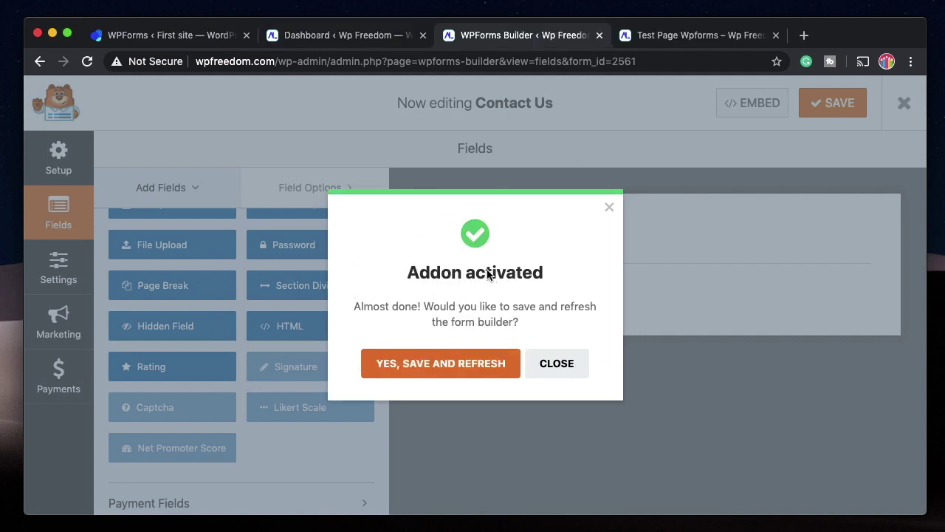
click(456, 363)
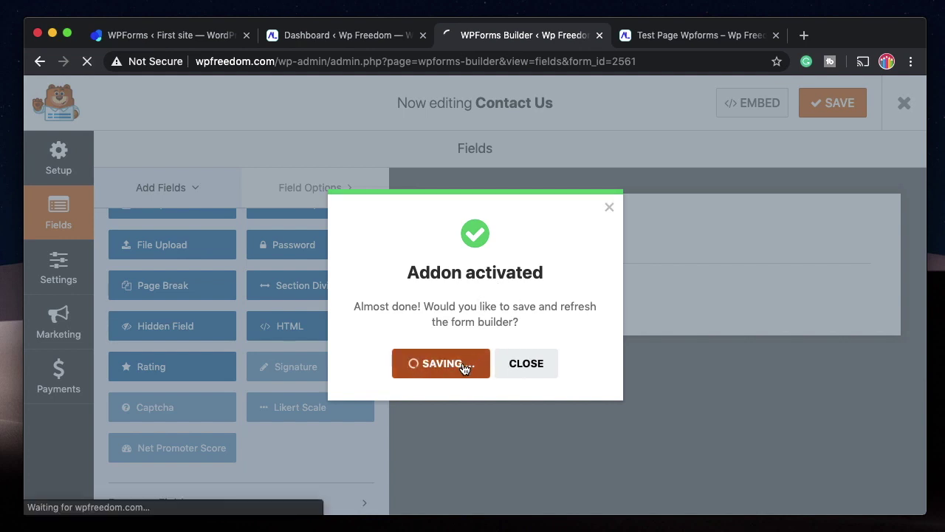
click(363, 34)
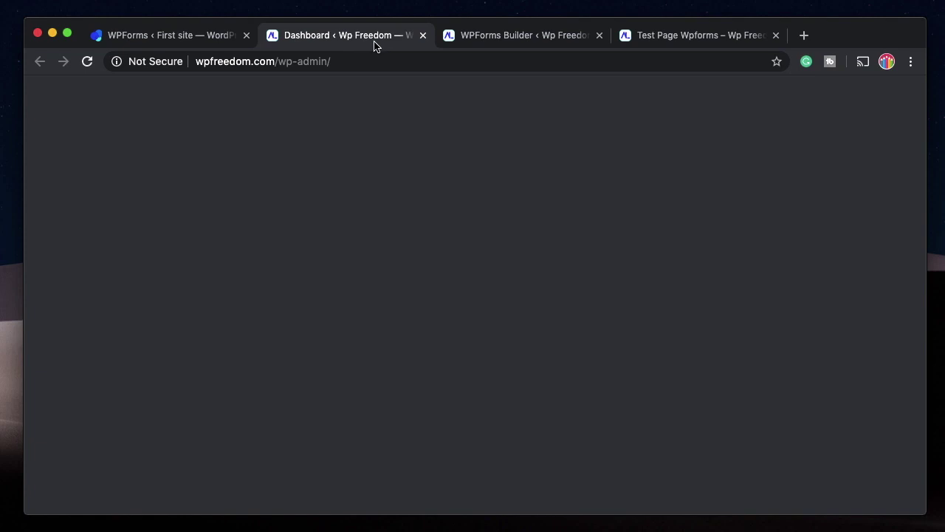
On the WPForms Addons page, confirm the Signature Addon shows Status: Active.
mouse_move(74, 401)
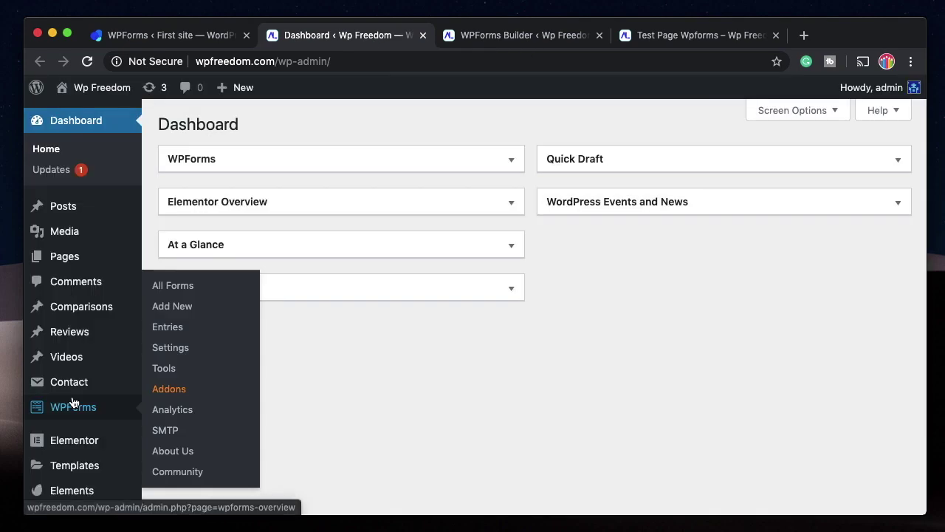
click(170, 391)
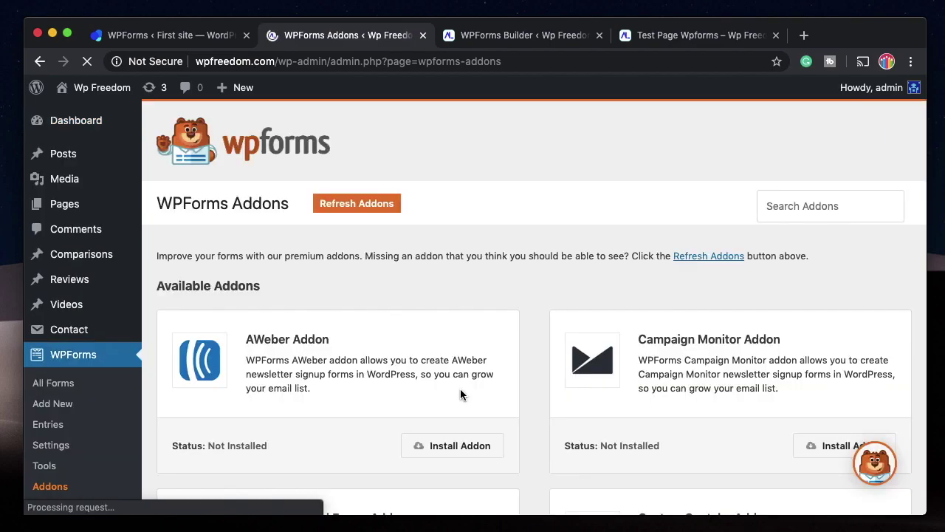
scroll(460, 388, down, 3)
scroll(696, 369, down, 10)
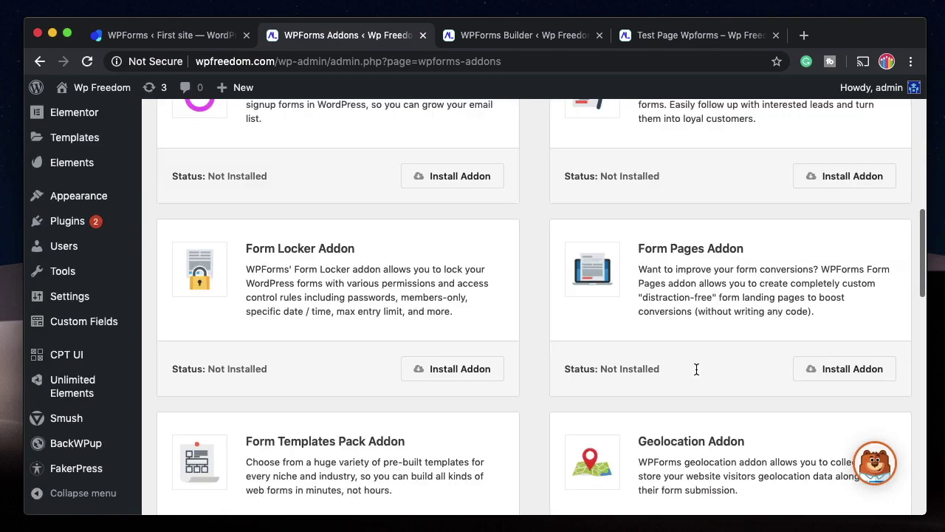
scroll(696, 373, down, 6)
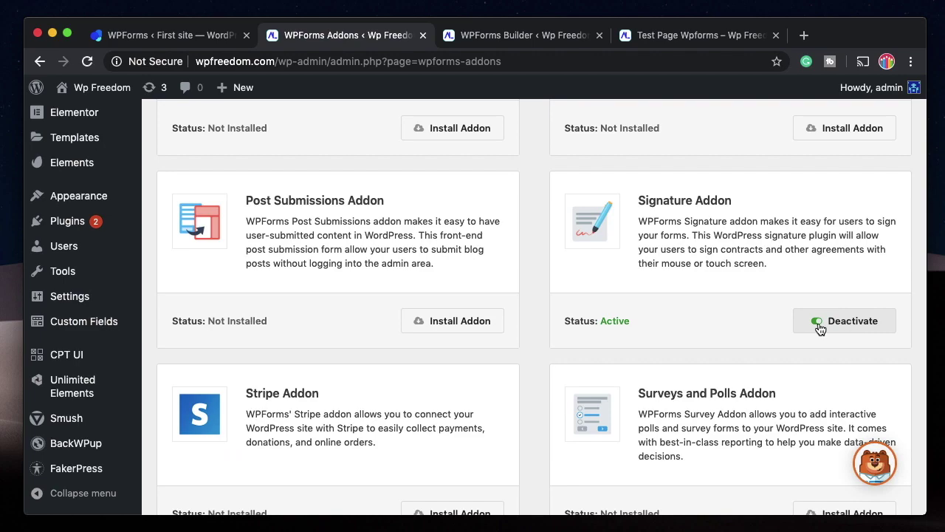
scroll(818, 328, down, 3)
scroll(818, 327, up, 10)
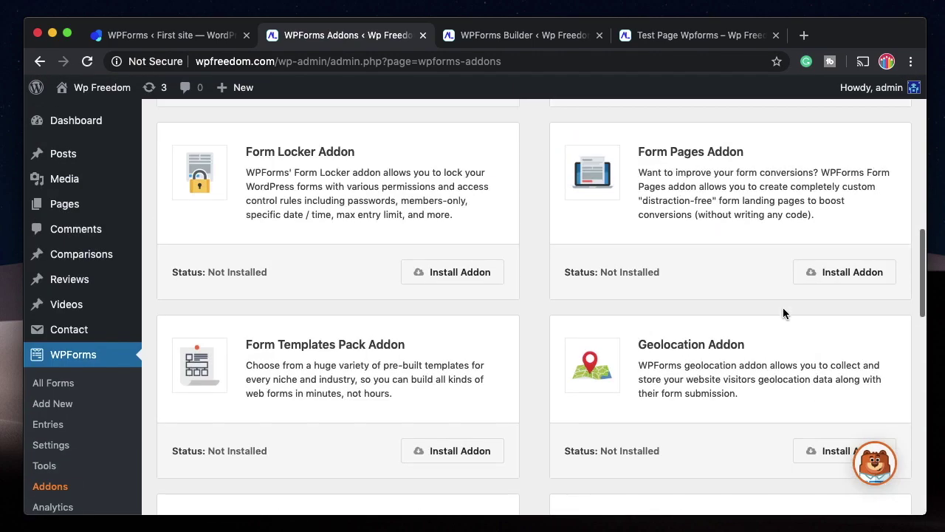
click(515, 37)
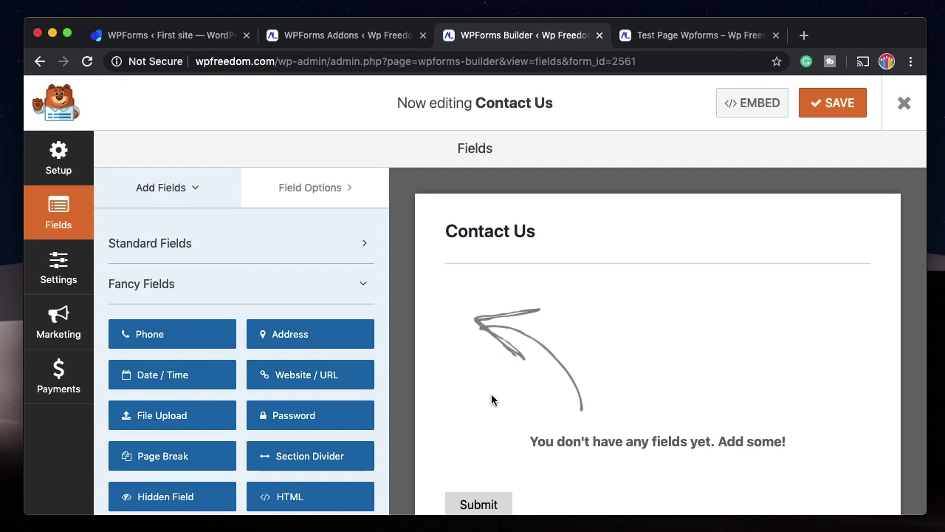
Place a Signature field above Submit on the Contact Us form and save.
scroll(339, 347, down, 3)
drag(320, 347, 489, 315)
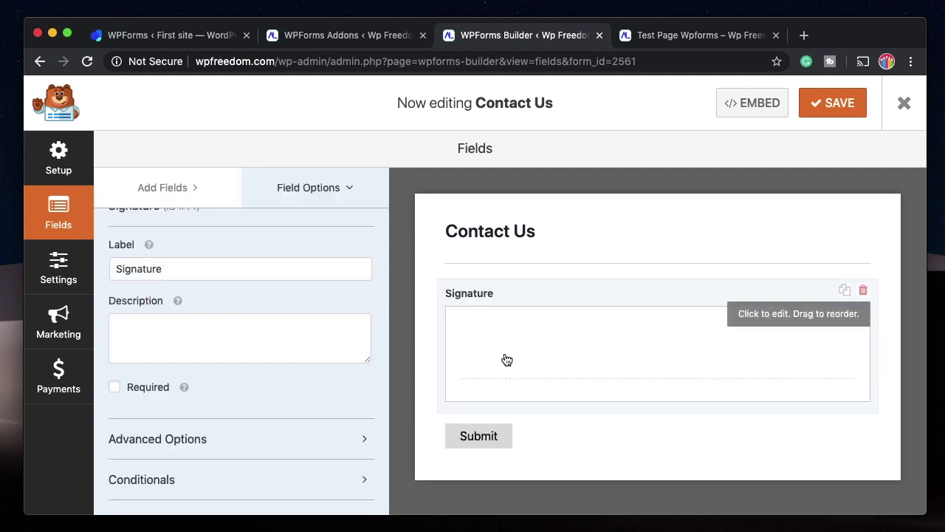
click(833, 102)
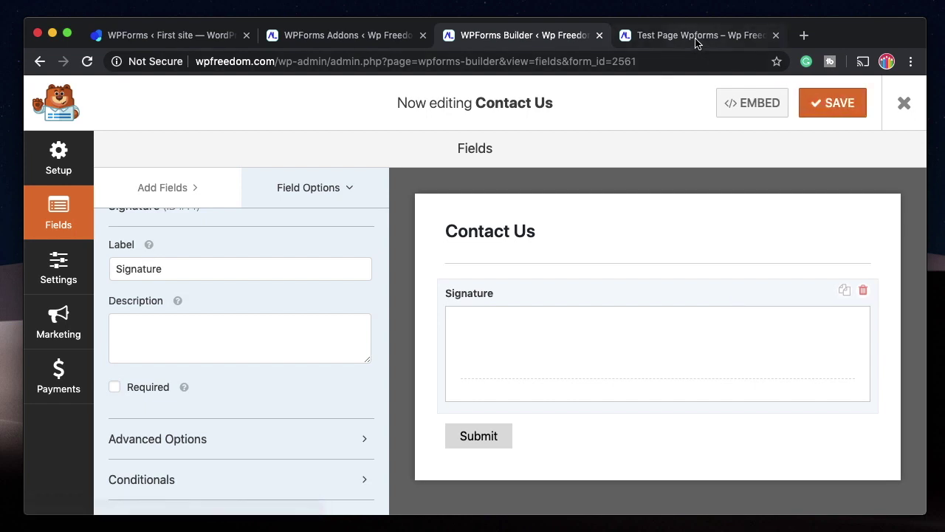
Reload the test page, then draw and clear a signature twice in the pad.
click(694, 38)
click(87, 61)
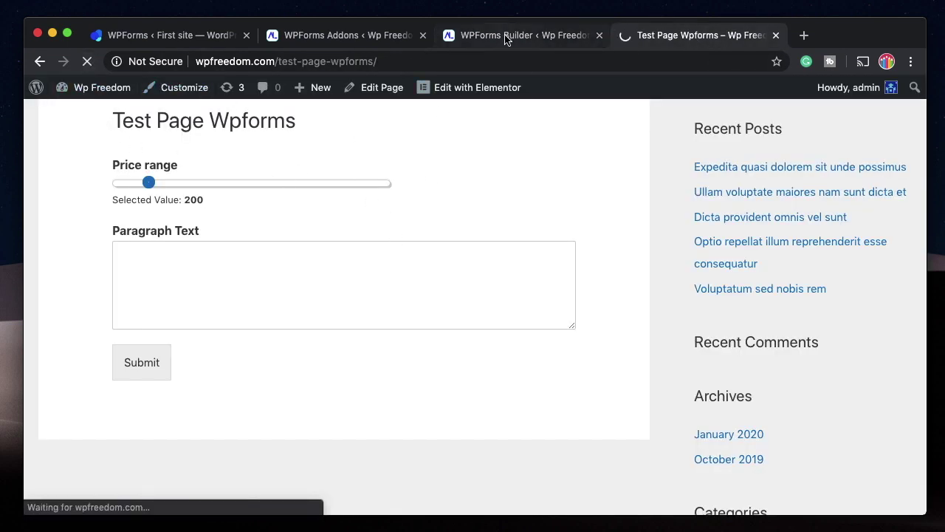
drag(150, 192, 389, 215)
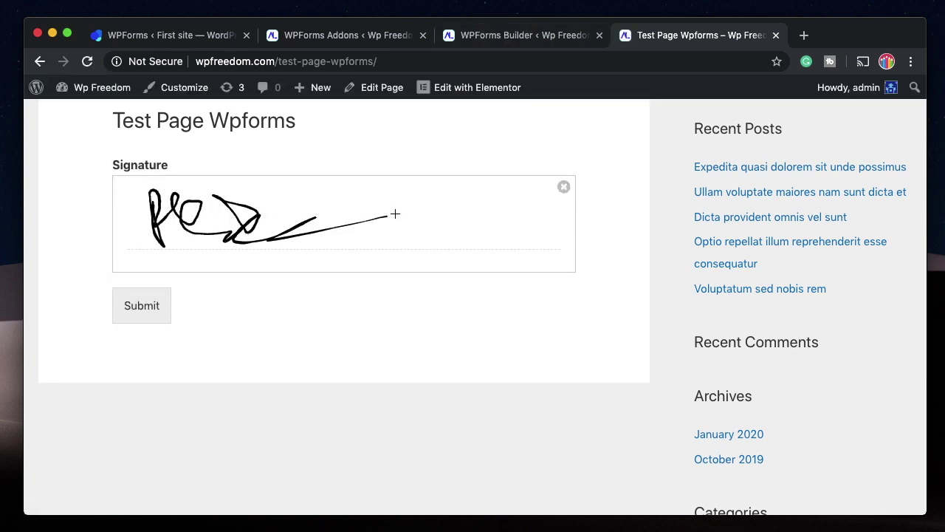
click(564, 189)
drag(191, 200, 510, 200)
click(564, 190)
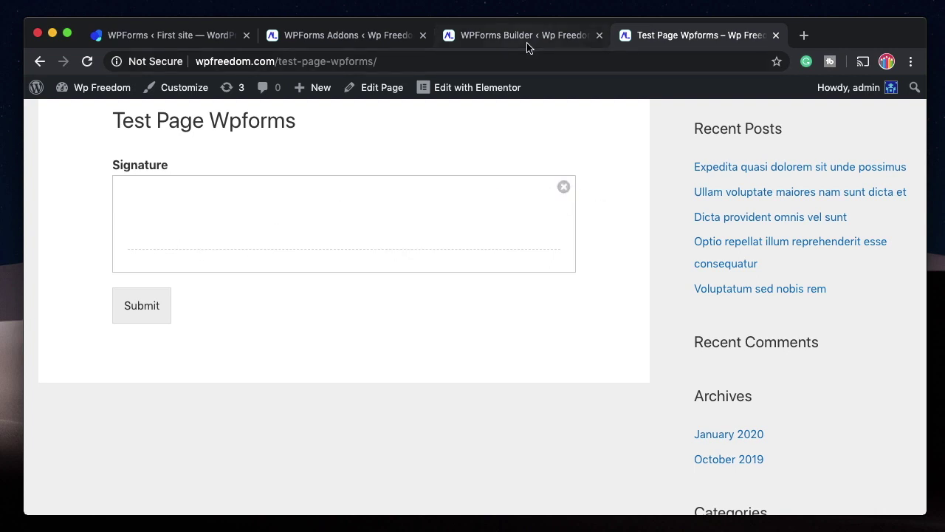
click(526, 39)
scroll(275, 337, up, 2)
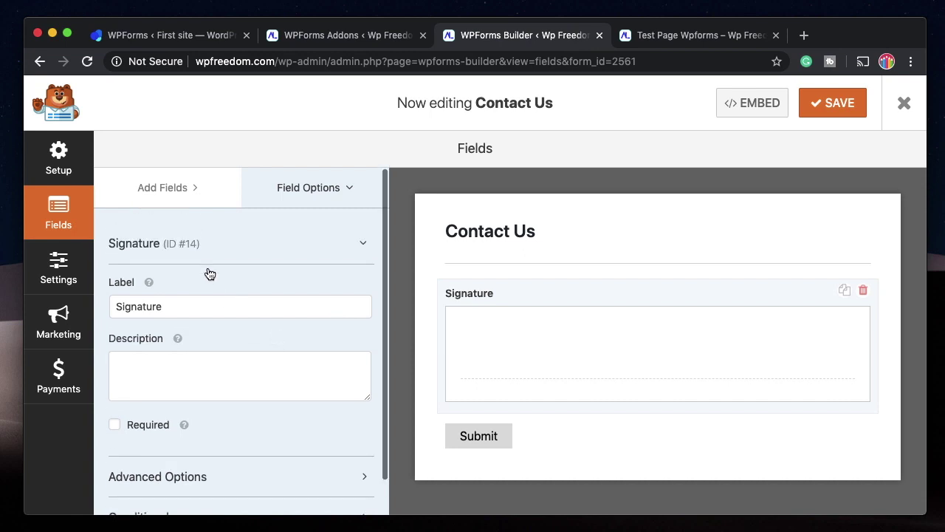
Delete the Signature field and add a Phone field to the empty form.
click(222, 189)
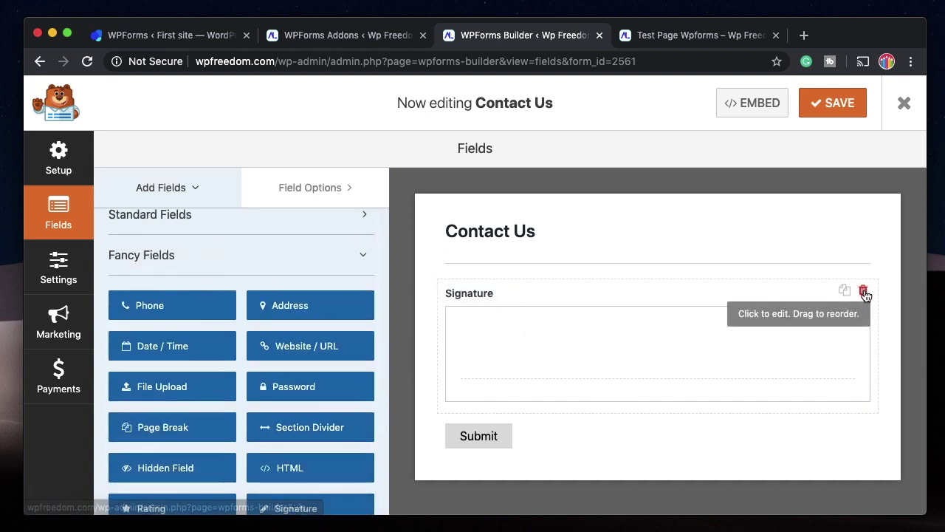
click(864, 292)
click(439, 346)
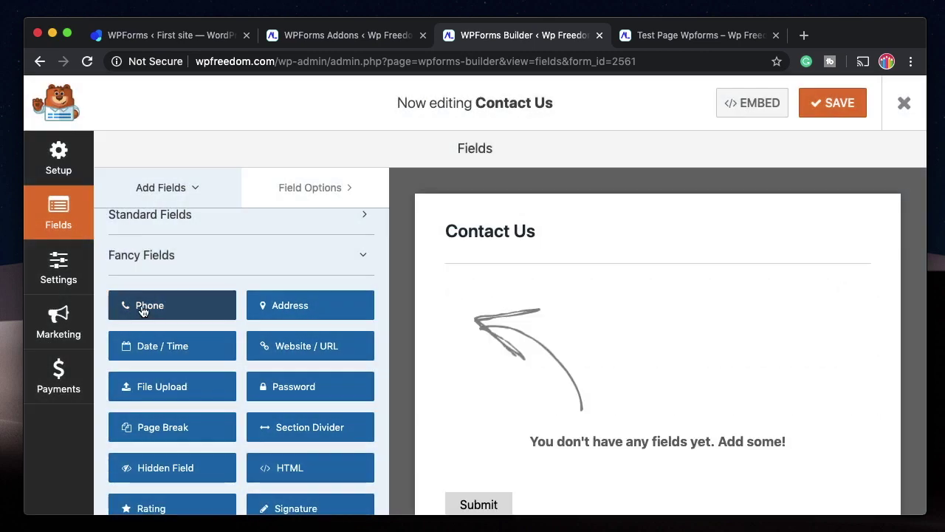
drag(143, 310, 556, 305)
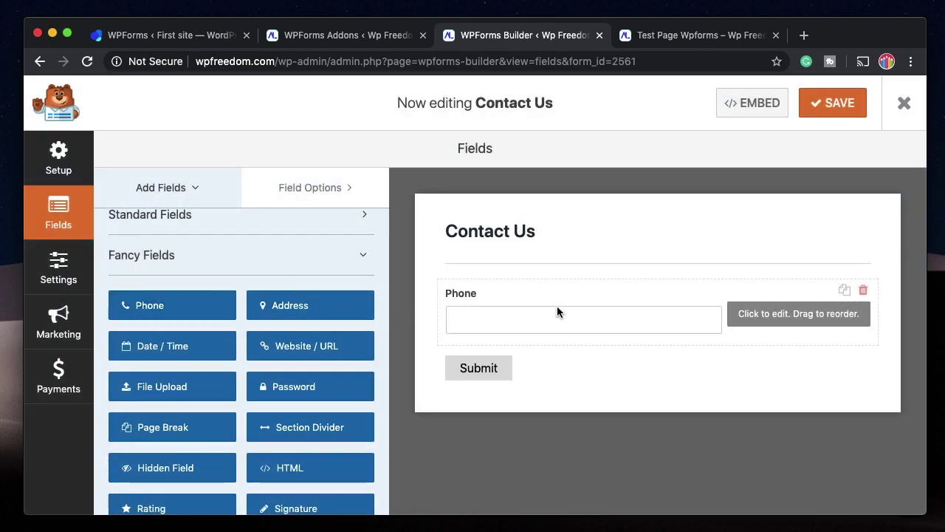
Review the Phone field's Format options and keep it set to Smart.
click(583, 293)
scroll(173, 301, down, 1)
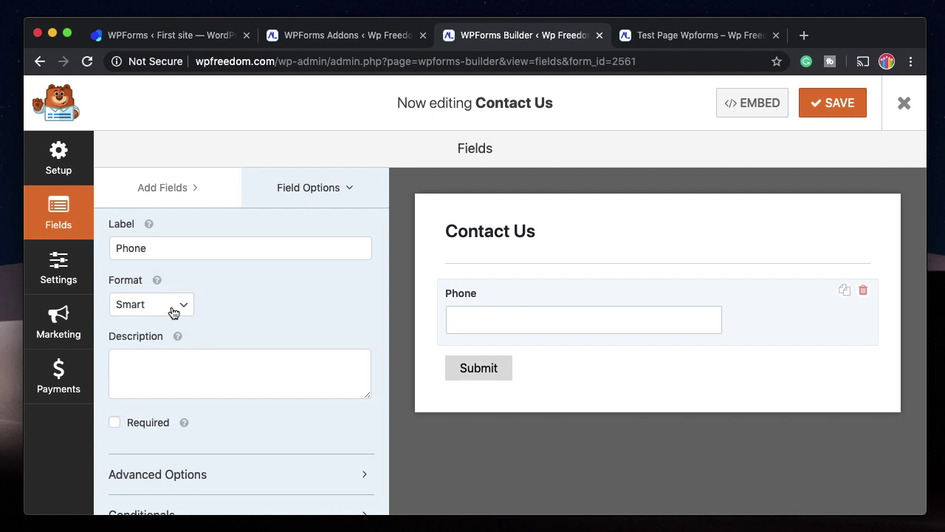
click(173, 312)
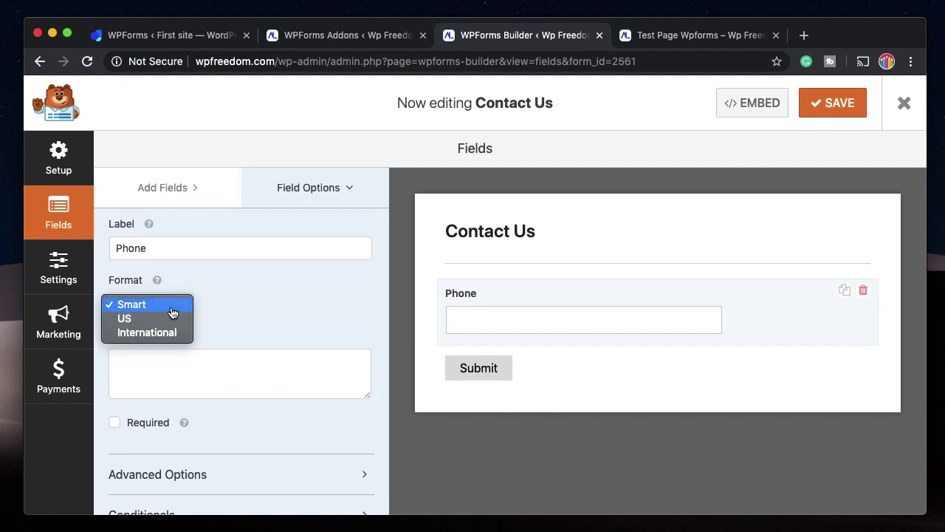
click(243, 296)
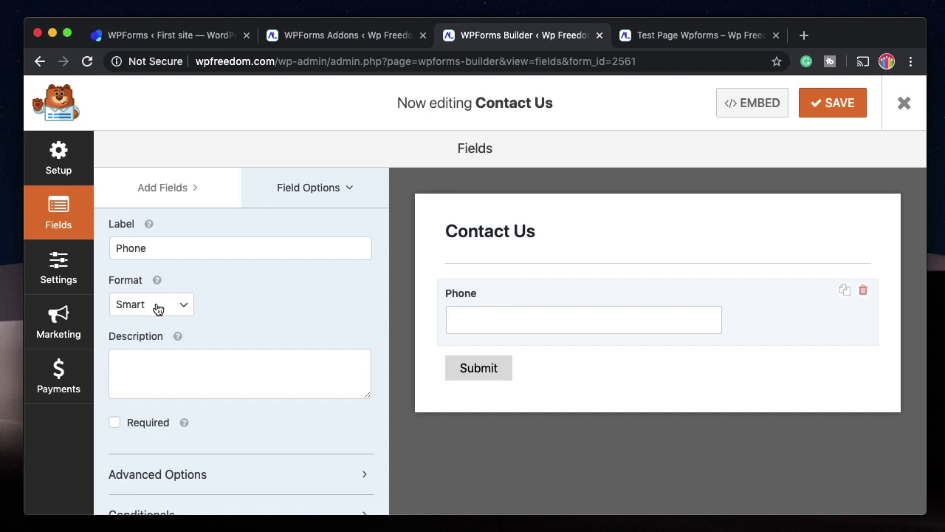
scroll(274, 307, down, 1)
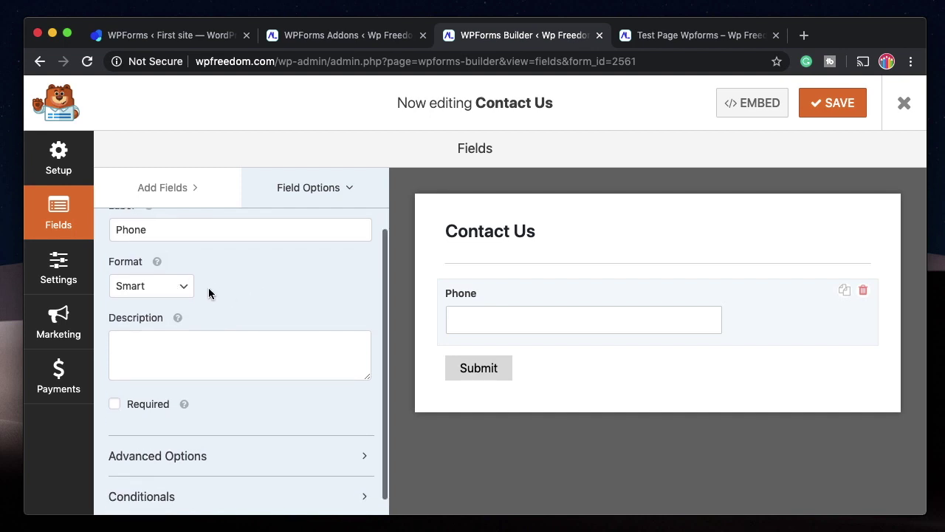
click(177, 288)
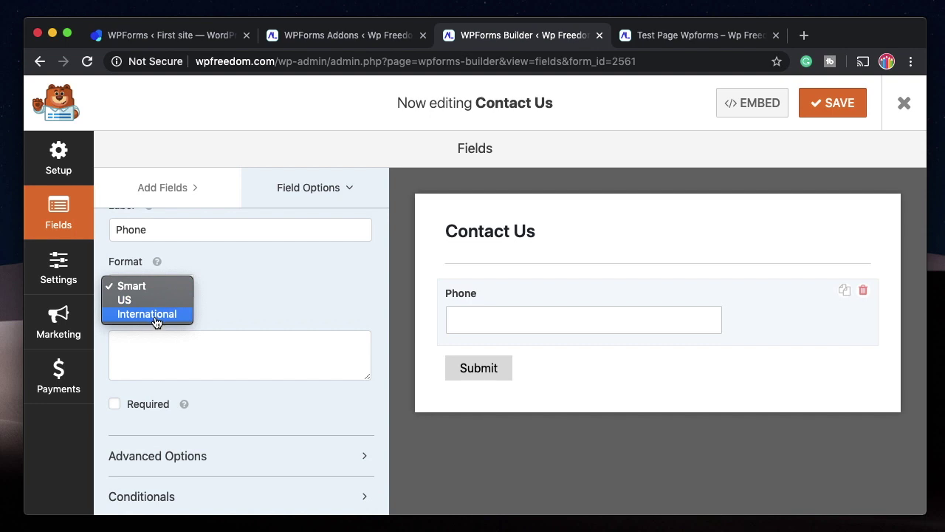
click(159, 288)
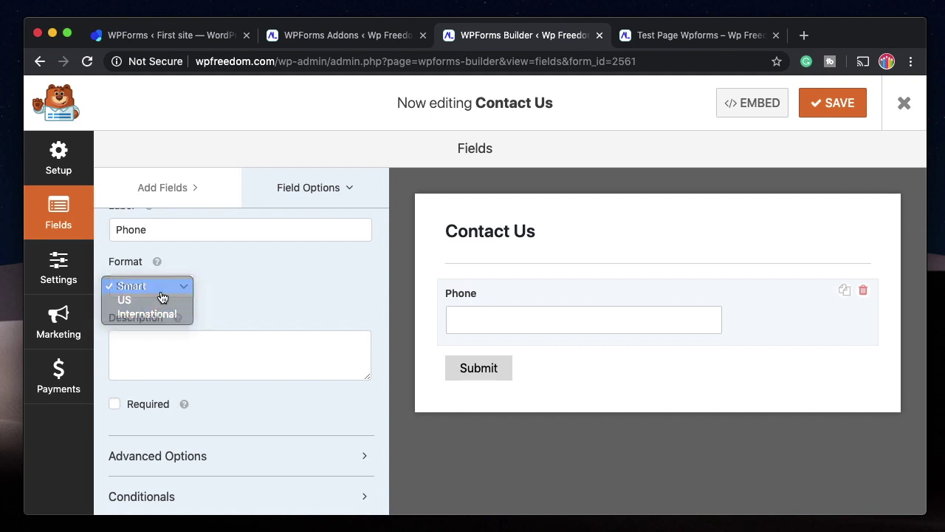
click(702, 36)
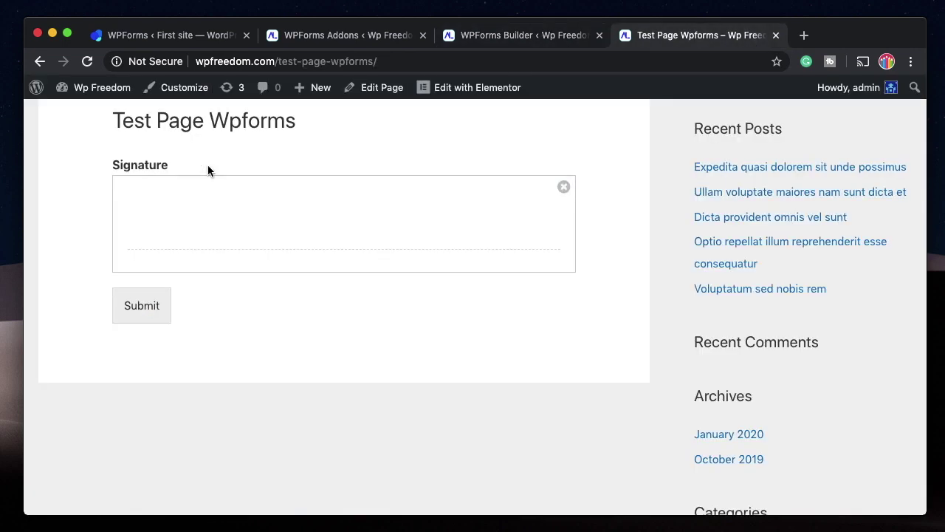
Save the form, reload the test page, and try the Phone field's country-flag picker and number box.
click(536, 37)
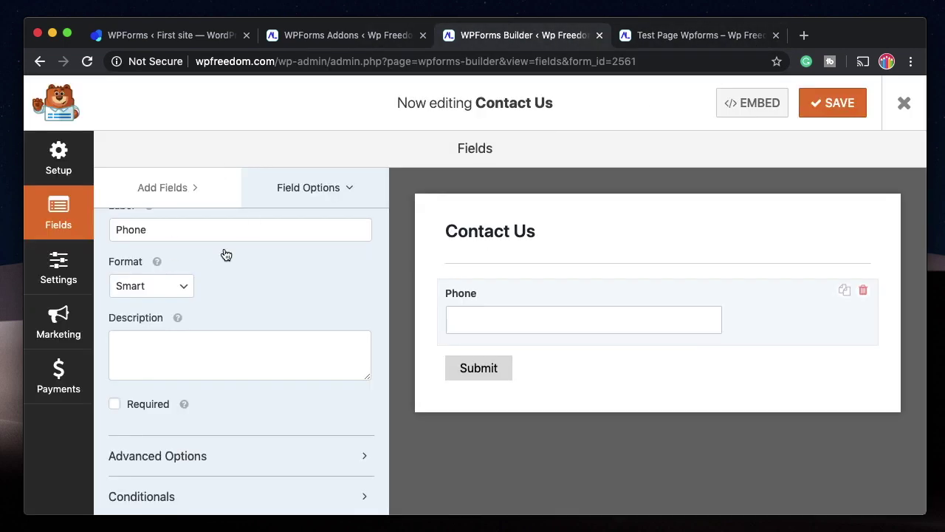
click(844, 108)
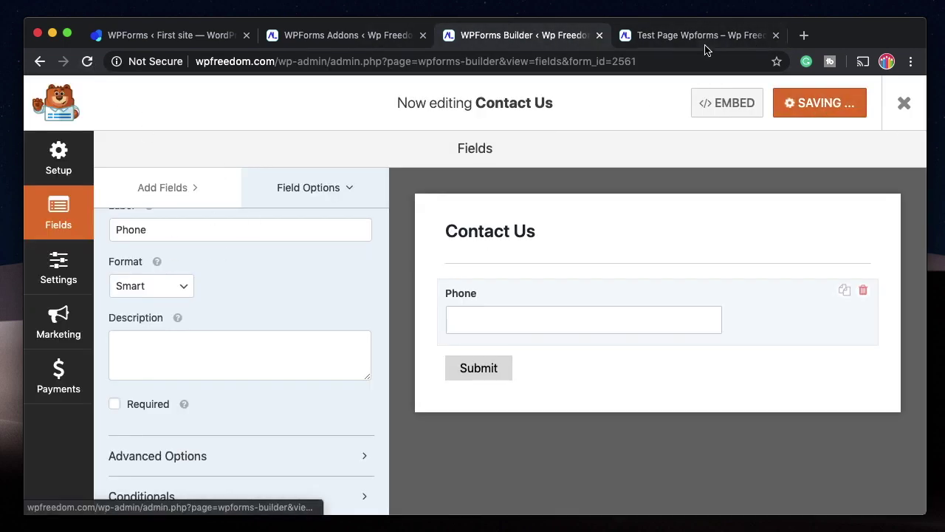
click(701, 37)
key(super+r)
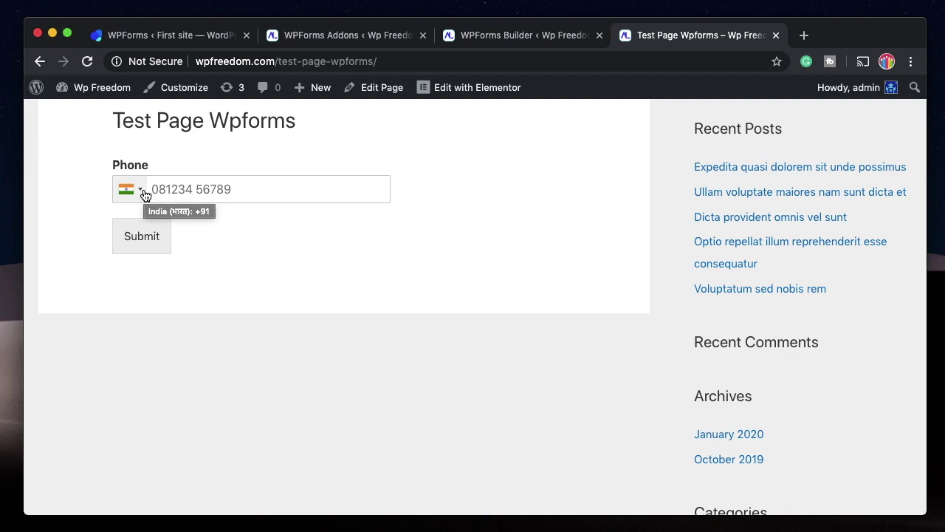
click(145, 193)
click(241, 182)
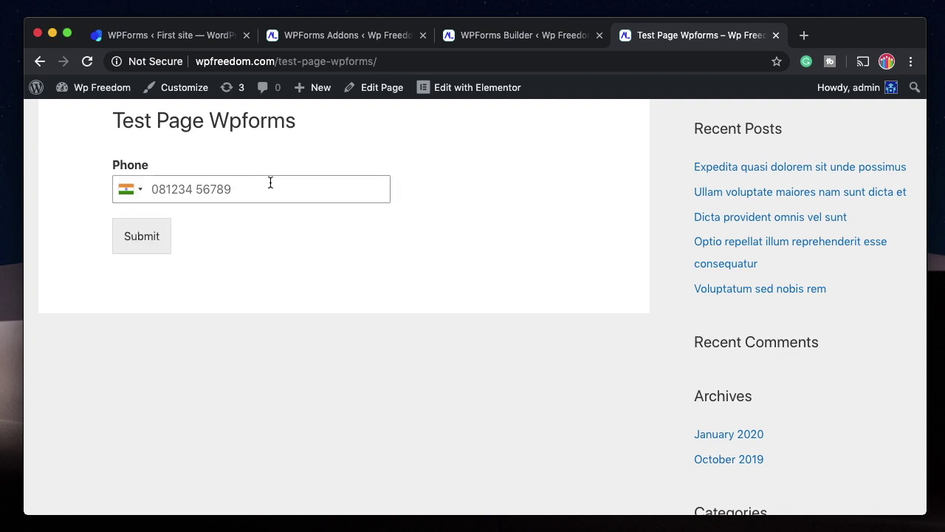
scroll(271, 182, up, 2)
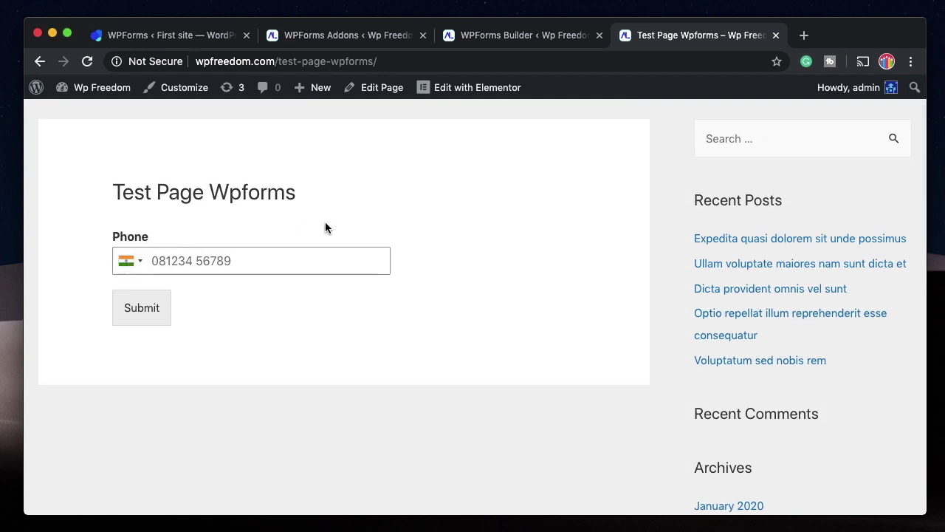
click(187, 251)
click(379, 36)
Expand the Phone field's Advanced Options in the builder.
click(476, 36)
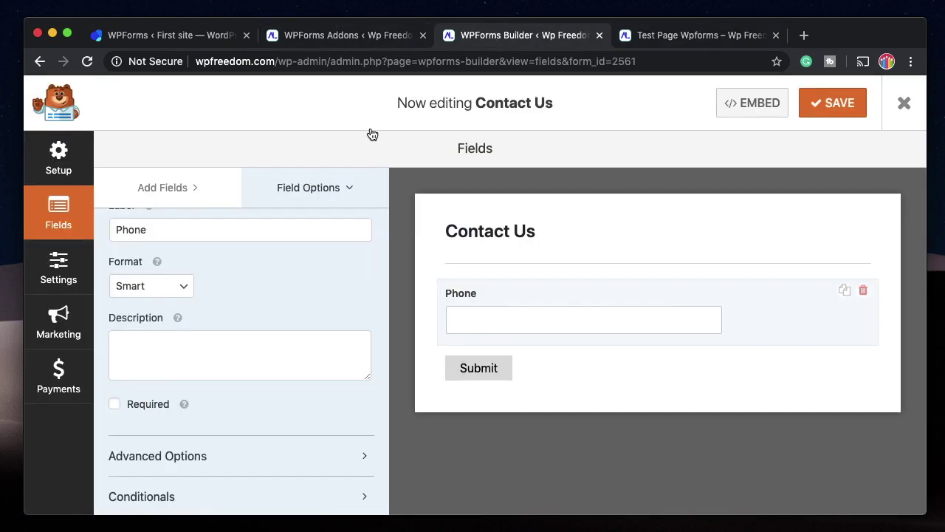
click(244, 455)
scroll(250, 433, down, 4)
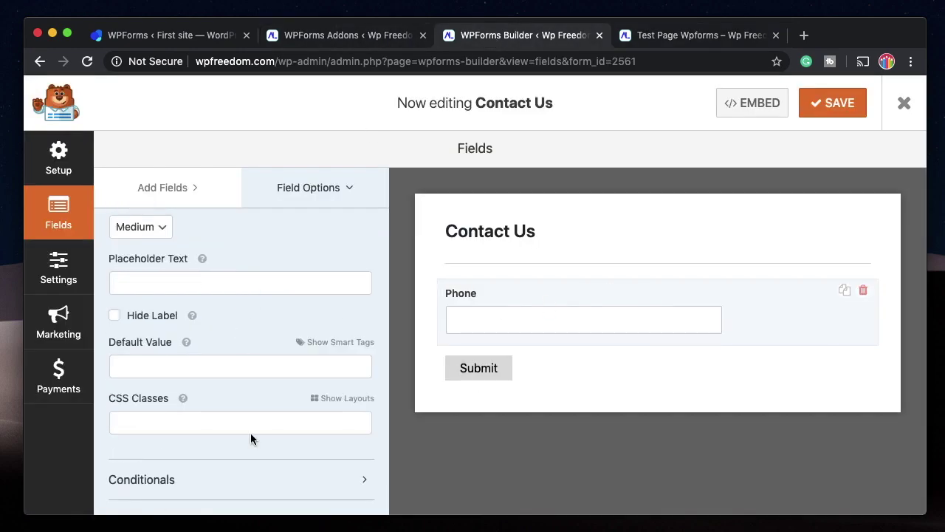
scroll(206, 443, up, 5)
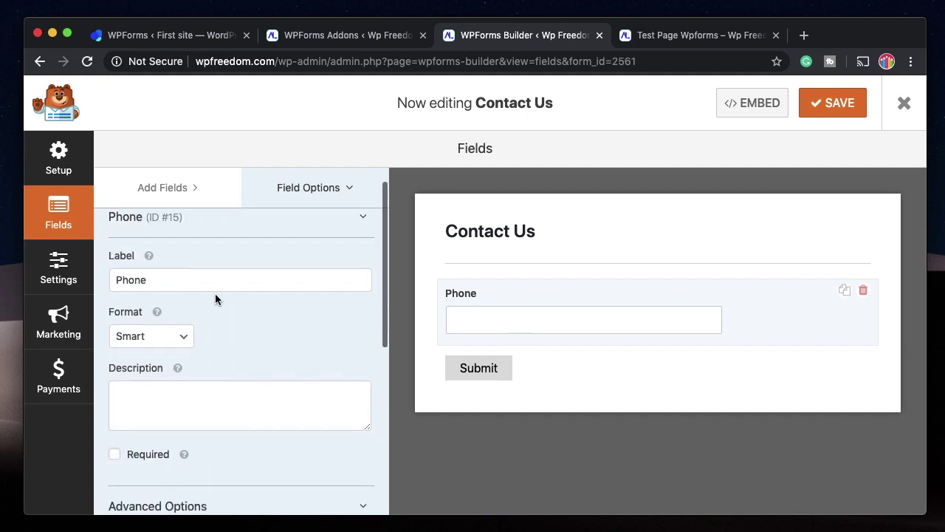
scroll(213, 298, up, 1)
Add an Address field below Phone and set its Scheme to International.
click(177, 196)
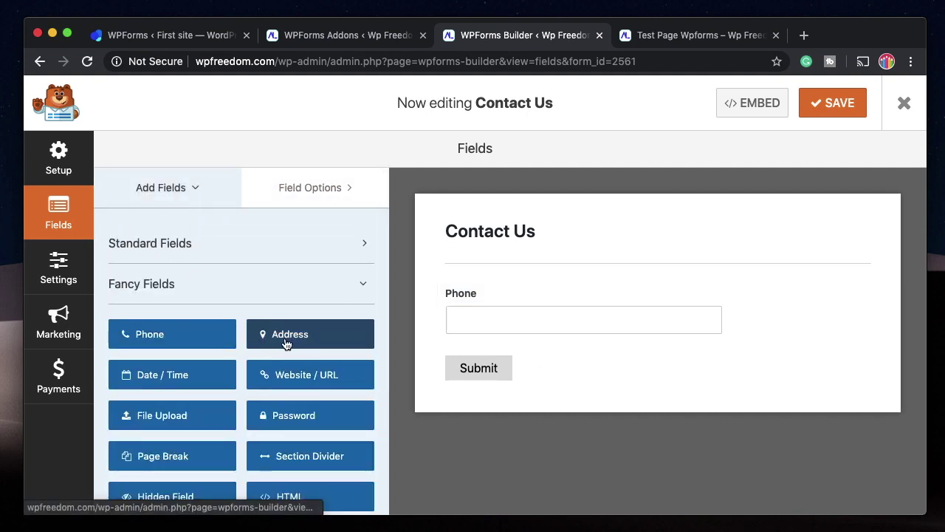
click(263, 335)
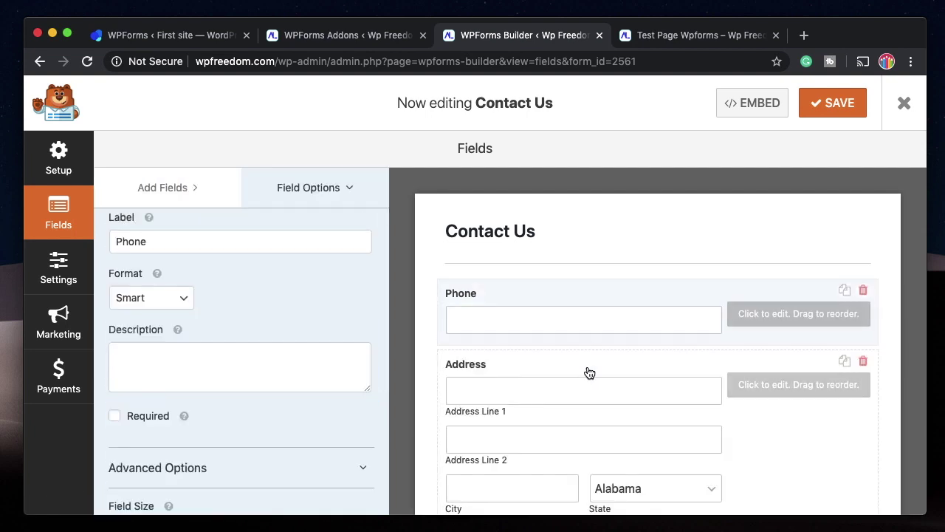
click(587, 373)
scroll(243, 333, up, 1)
click(147, 344)
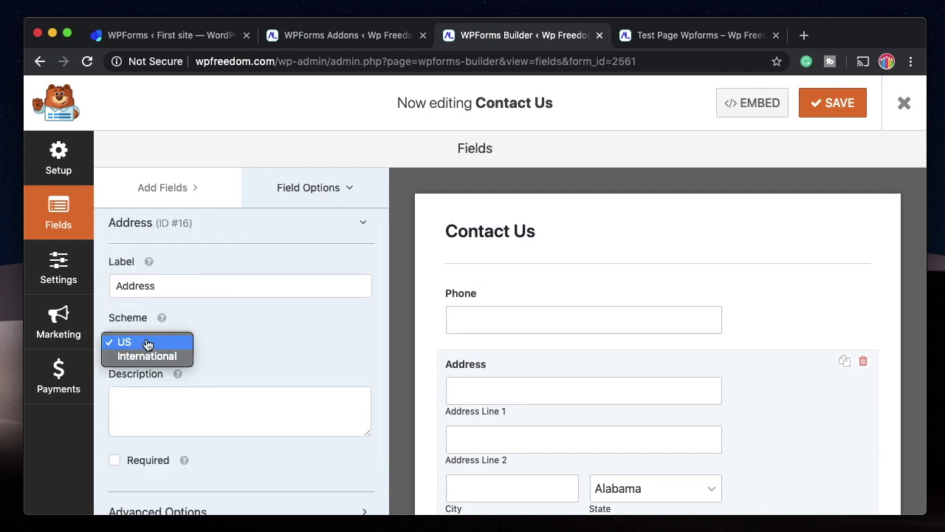
click(148, 355)
Expand the Address field's Advanced Options and scroll through them.
scroll(463, 378, down, 3)
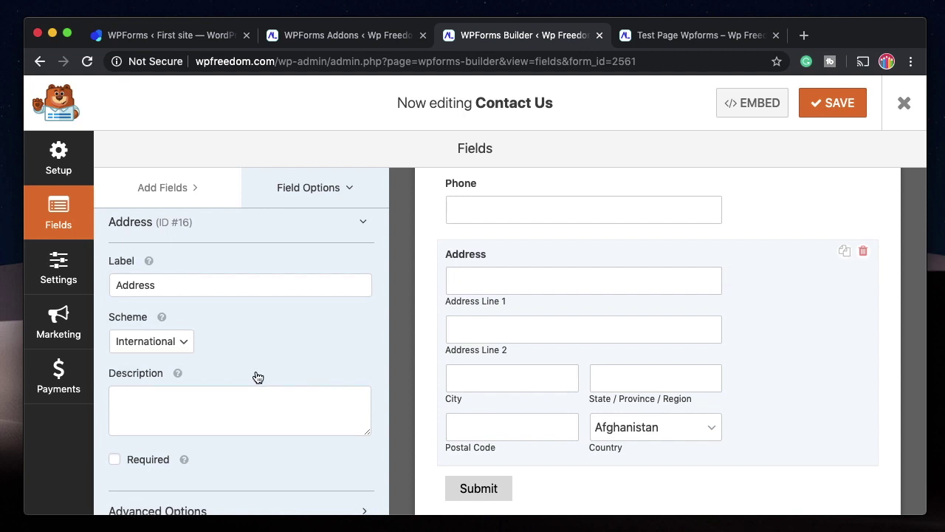
scroll(254, 375, down, 2)
click(198, 438)
scroll(177, 312, down, 3)
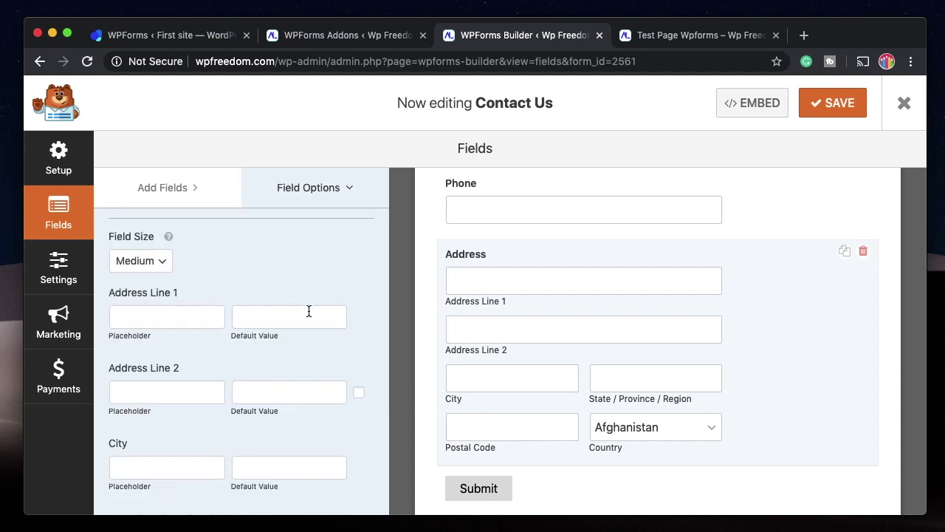
scroll(155, 421, down, 3)
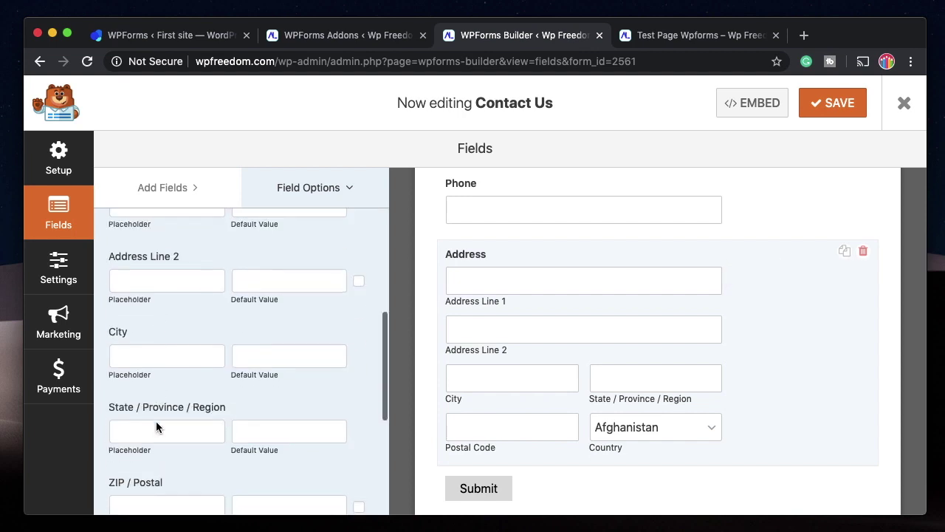
scroll(190, 327, down, 3)
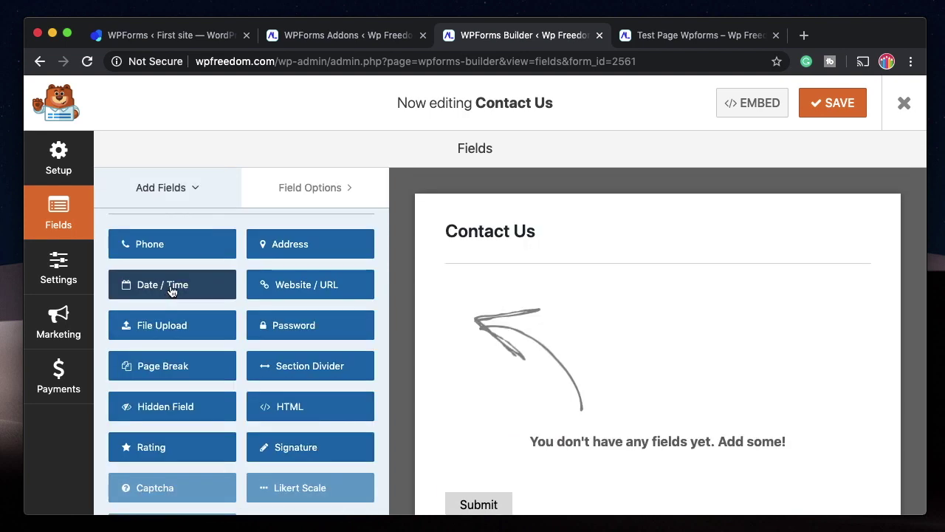
Add a Date / Time field and, after trying date-only and time-only, set it to Date and Time.
drag(147, 285, 609, 297)
click(610, 298)
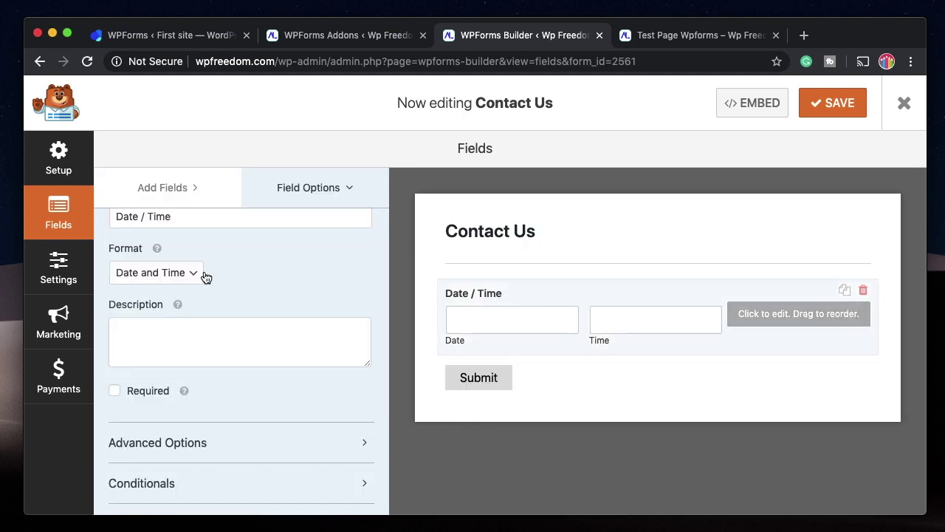
click(167, 275)
click(161, 287)
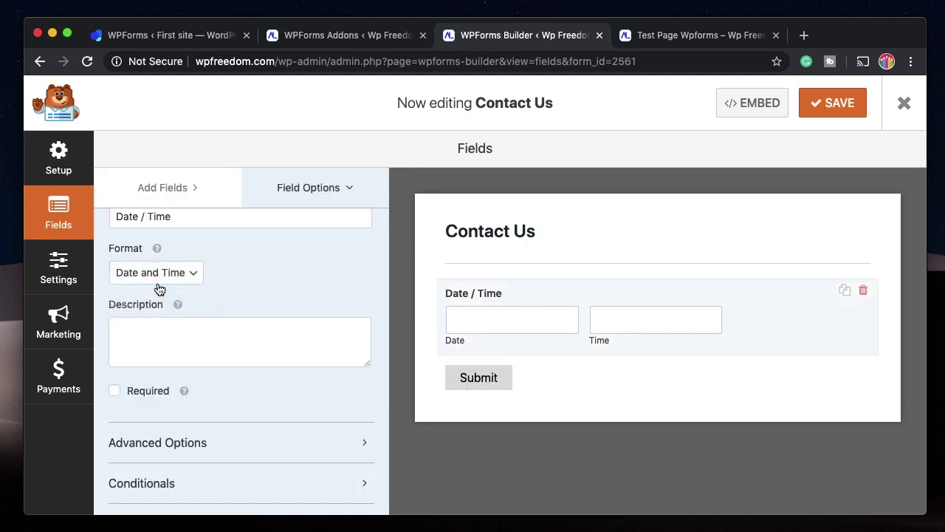
click(178, 279)
click(169, 287)
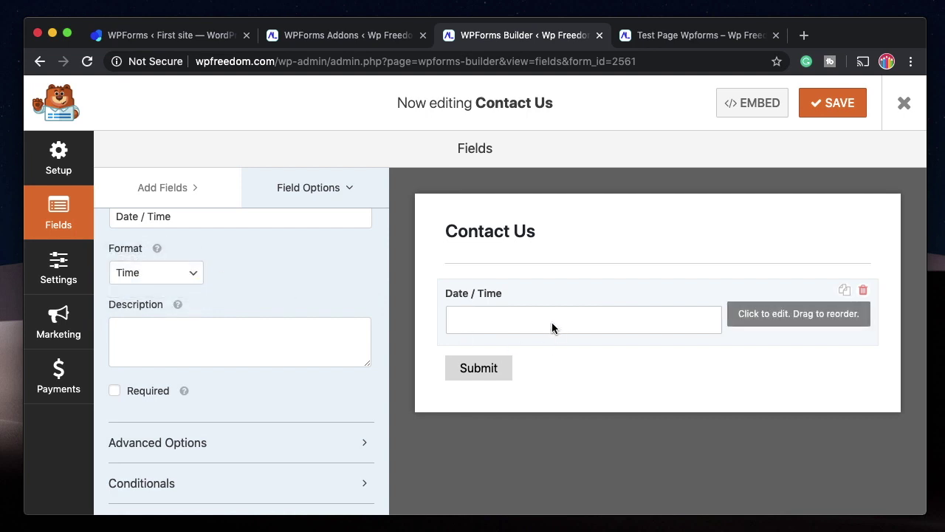
click(158, 274)
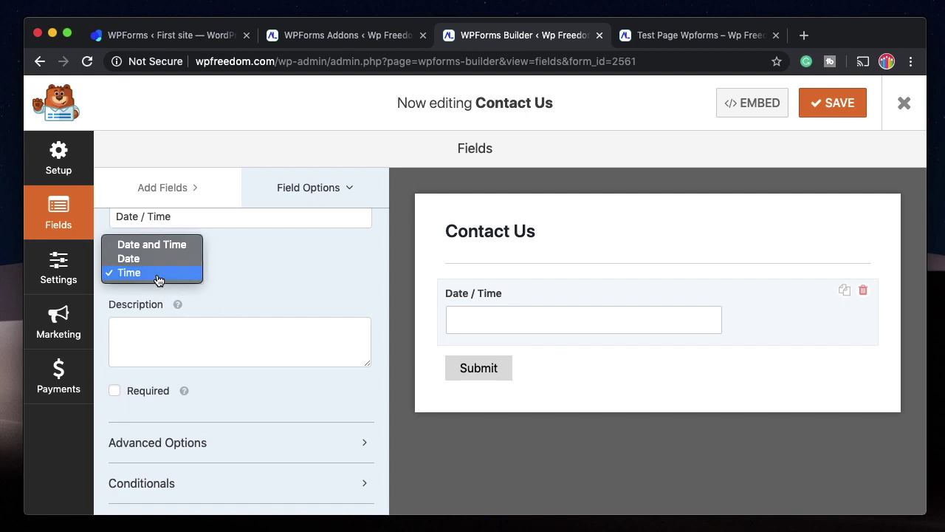
click(155, 251)
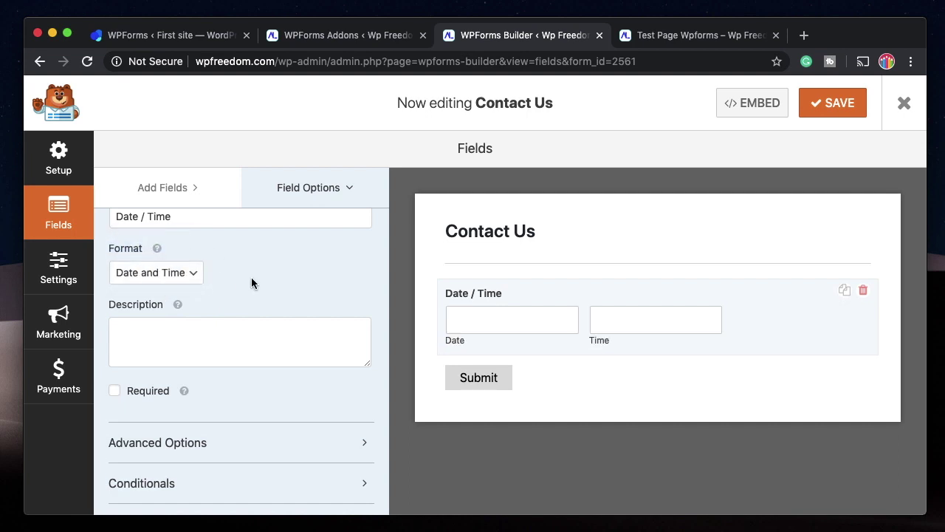
scroll(251, 277, down, 1)
Keep the m/d/Y date format and set the Date Type to Date Dropdown.
click(224, 439)
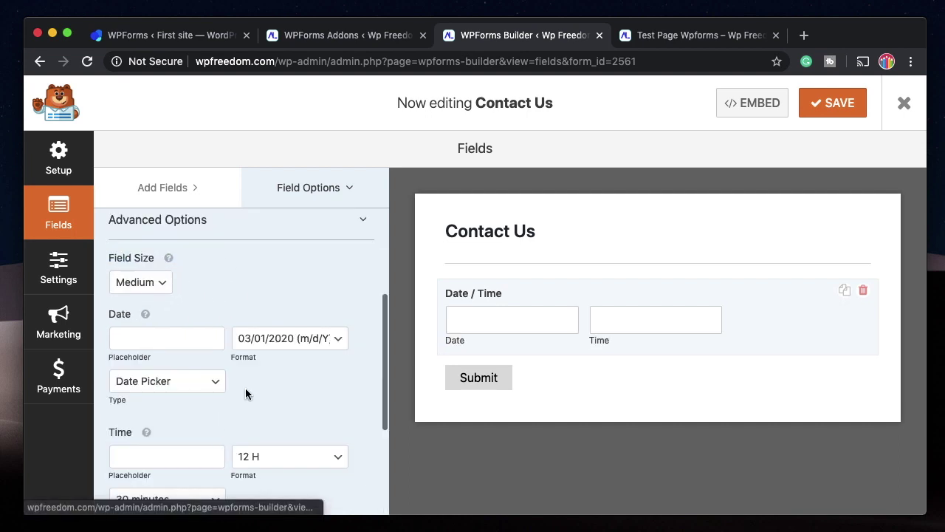
click(295, 338)
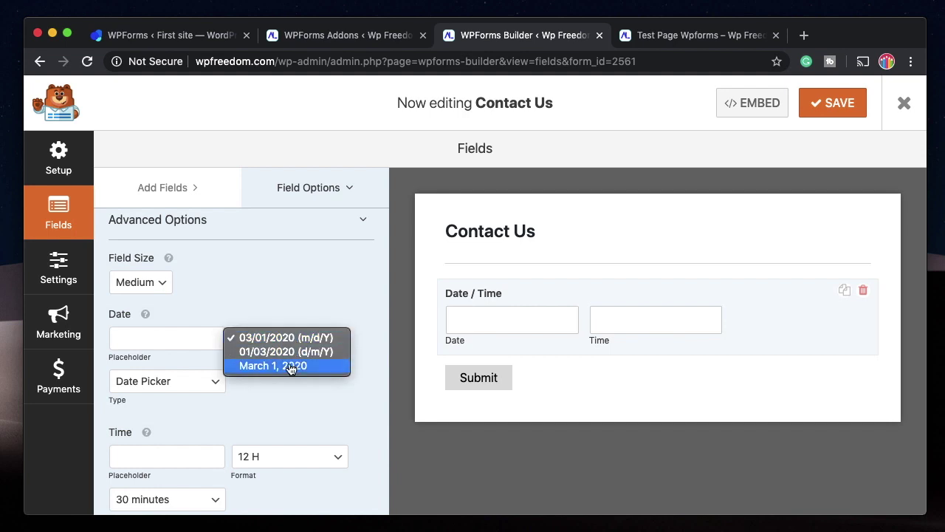
click(298, 296)
click(170, 381)
click(176, 396)
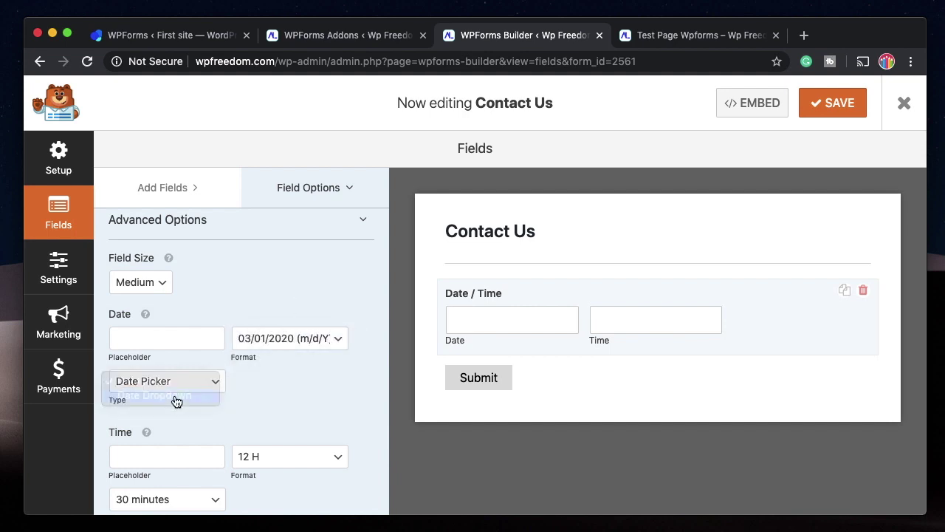
click(183, 382)
click(170, 367)
scroll(265, 269, down, 3)
click(179, 235)
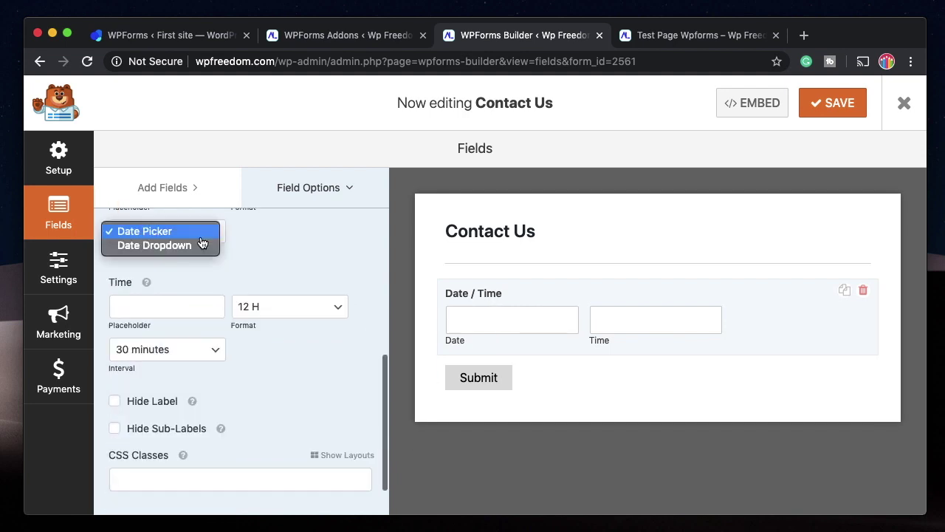
click(185, 246)
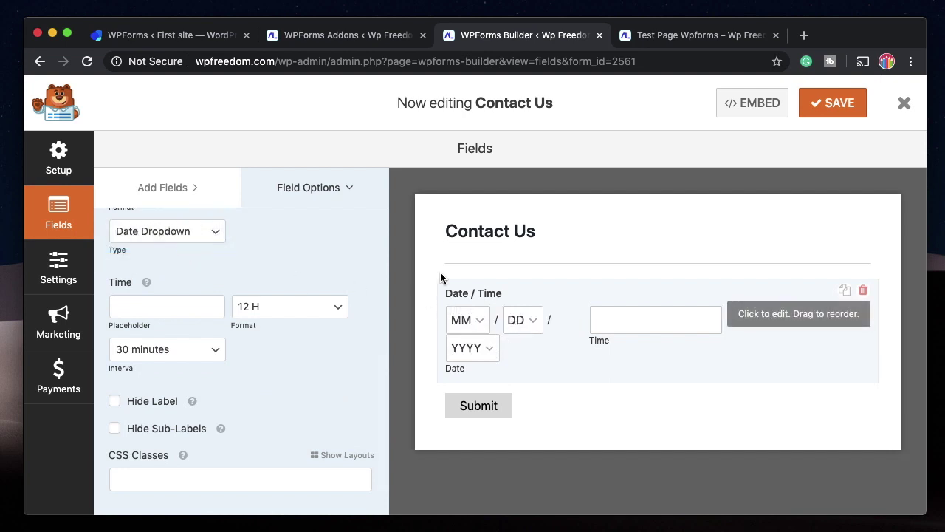
Keep the 12 H time format and 30-minute interval, then save the form.
scroll(263, 297, up, 2)
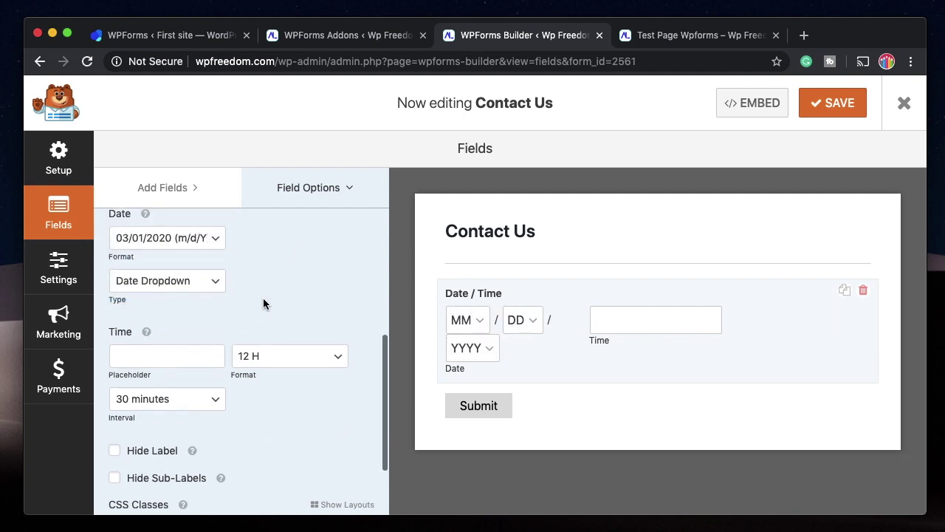
click(265, 354)
click(301, 311)
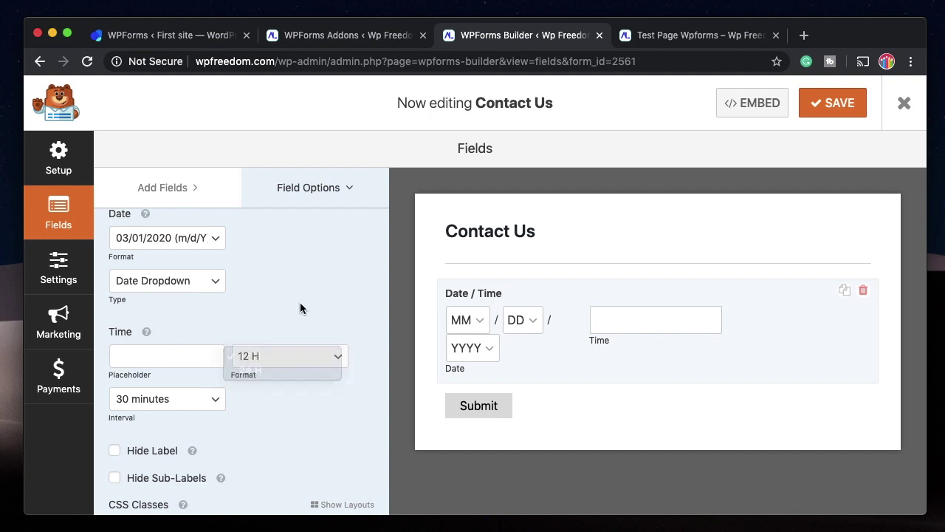
scroll(222, 311, down, 3)
click(178, 313)
click(247, 346)
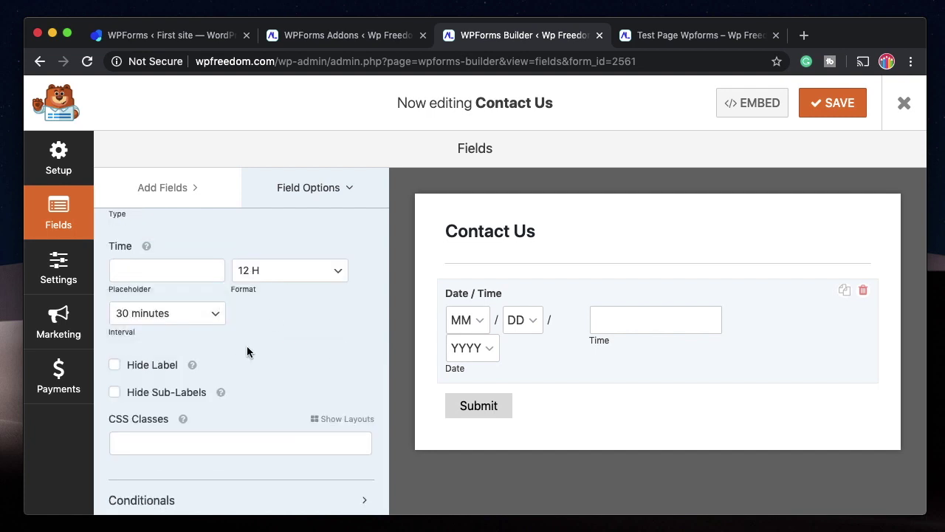
scroll(246, 346, down, 1)
scroll(246, 345, up, 5)
click(844, 115)
click(699, 34)
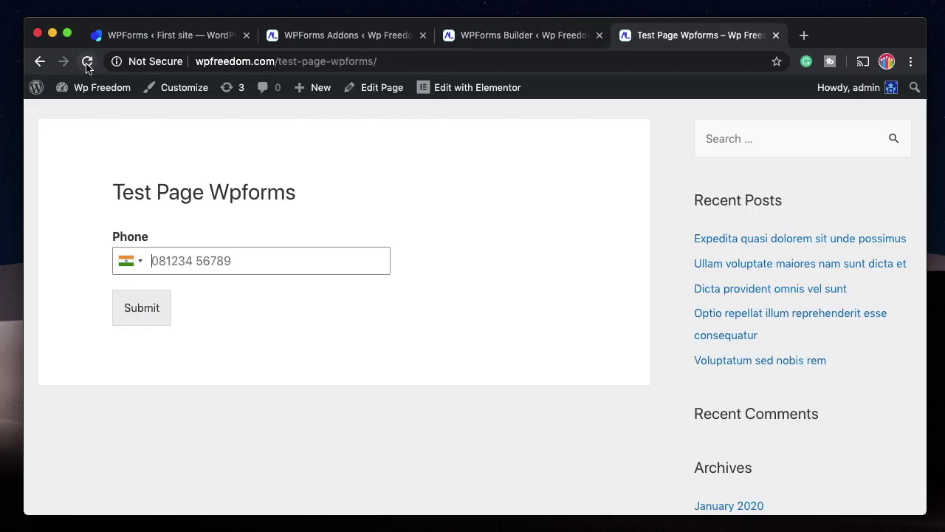
Reload the test page and pick month 3, day 3, year 2019.
key(super+r)
click(130, 260)
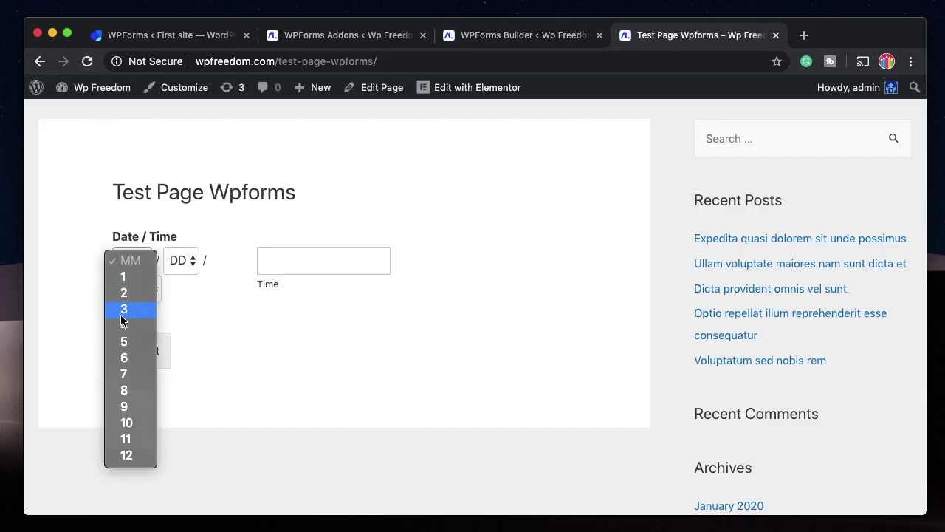
click(122, 316)
click(181, 260)
click(181, 309)
click(137, 288)
click(133, 320)
Choose 9:30 AM as the time and submit the test entry.
click(288, 260)
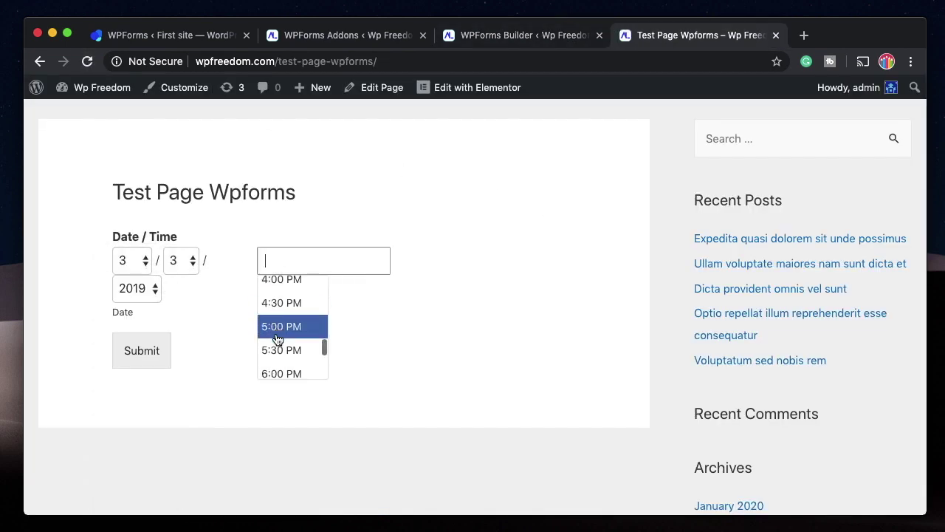
scroll(278, 338, up, 10)
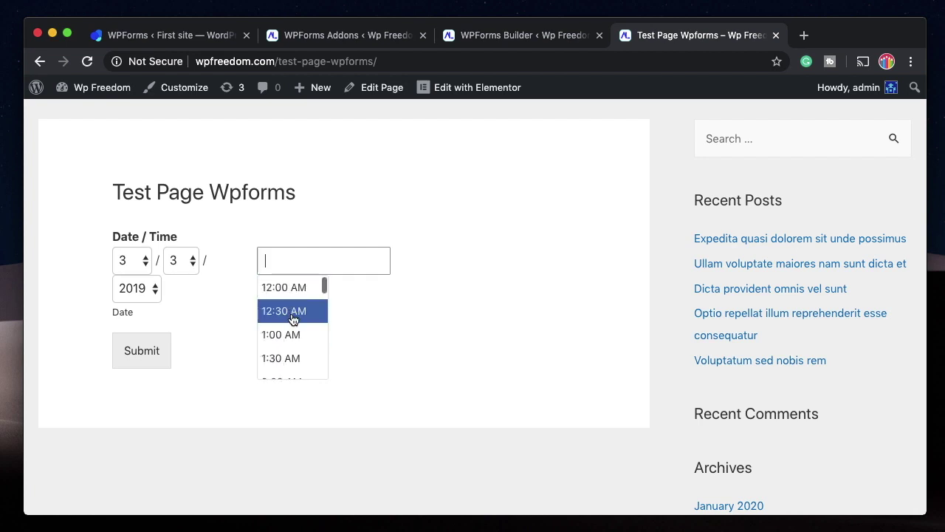
scroll(294, 319, down, 3)
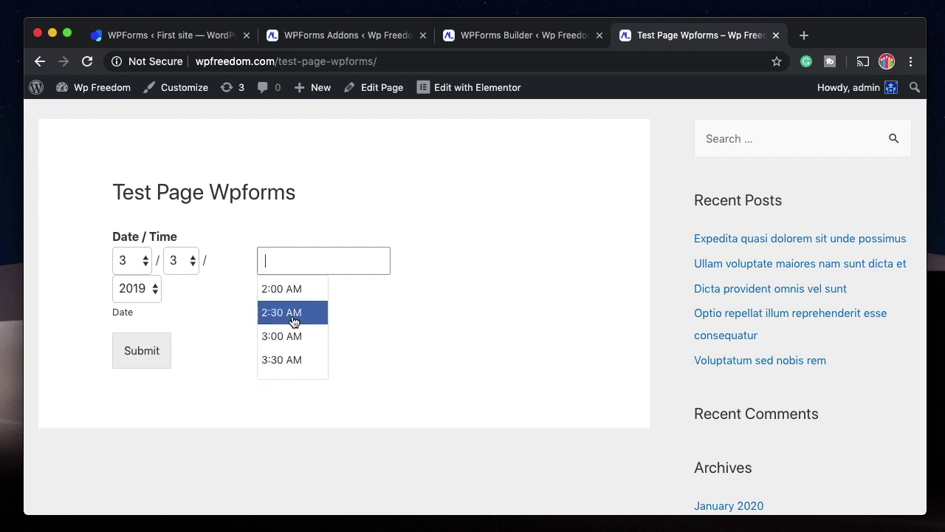
scroll(293, 319, down, 10)
click(292, 310)
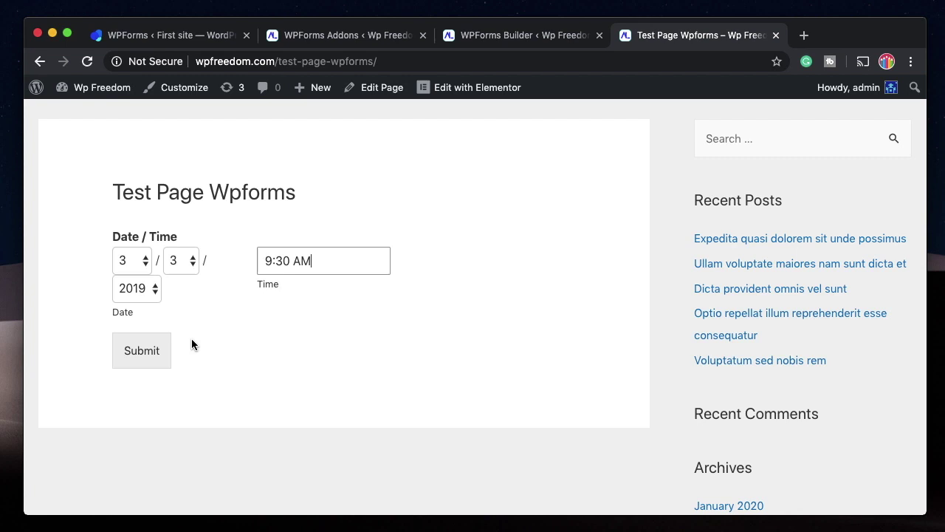
click(153, 352)
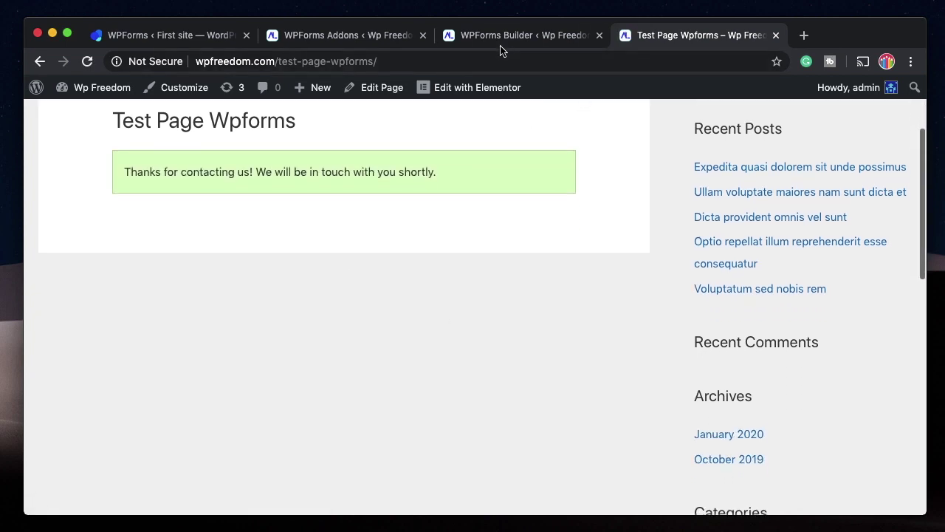
Check the thank-you confirmation on the test page, then bring up the WPForms Addons page.
click(502, 37)
click(624, 37)
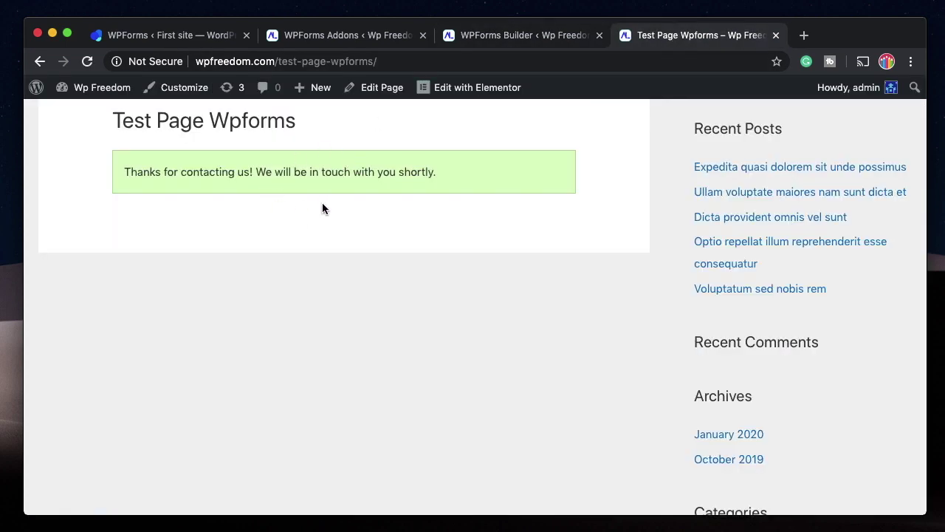
scroll(321, 208, up, 3)
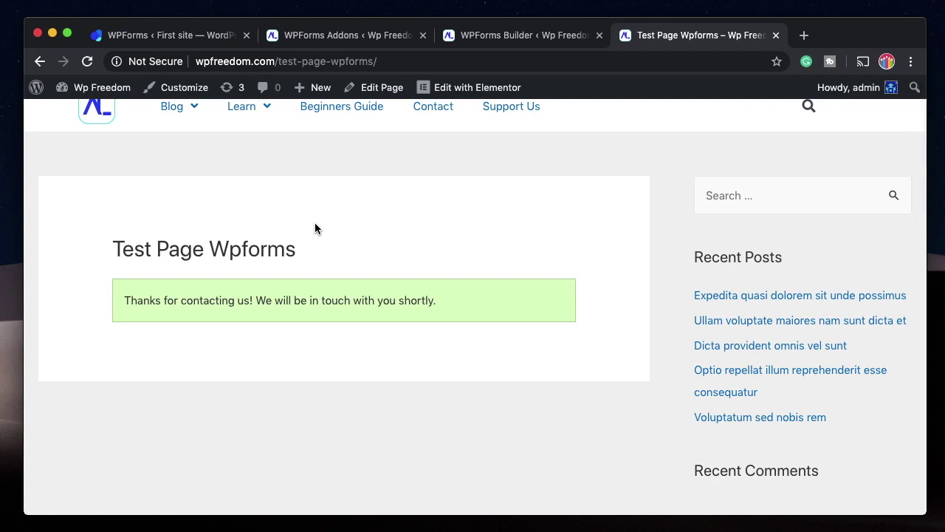
click(521, 34)
click(335, 35)
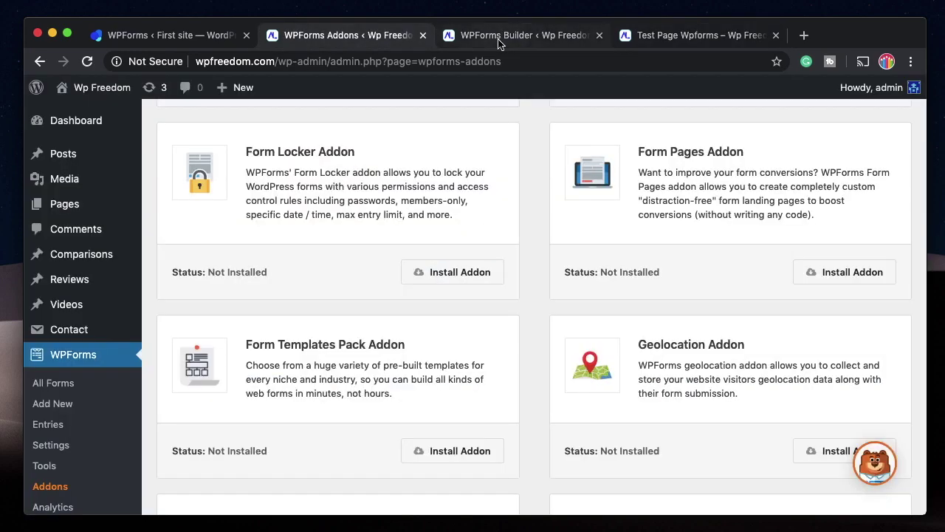
Scroll through the Contact Us form's Settings > General options, then return to its fields.
click(499, 37)
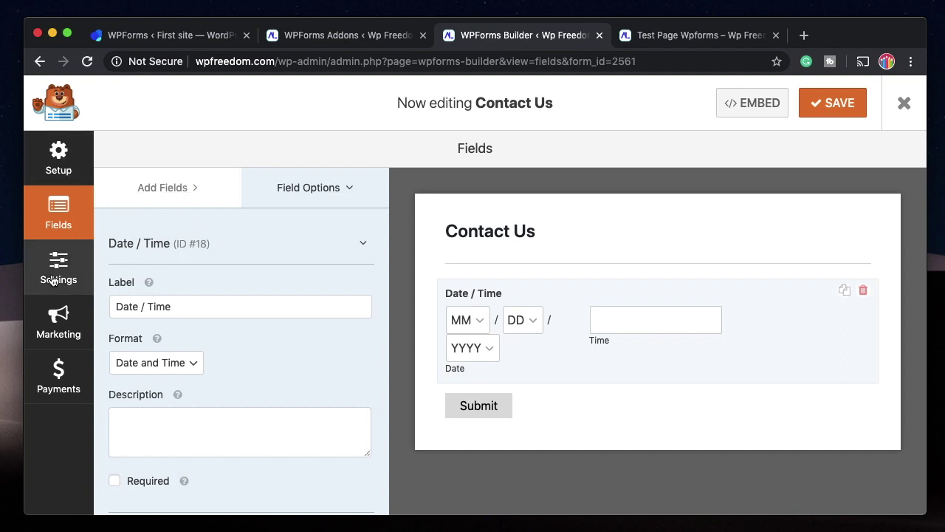
click(54, 275)
scroll(476, 395, down, 4)
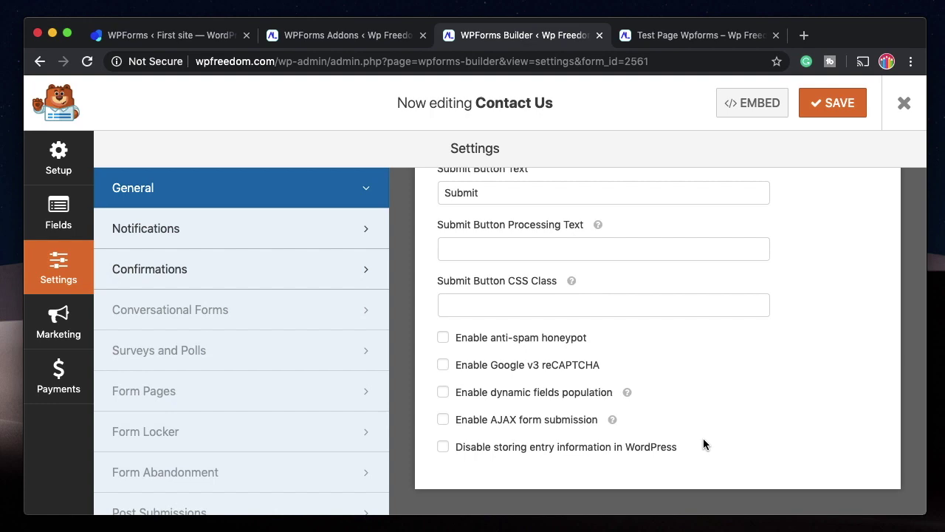
click(694, 34)
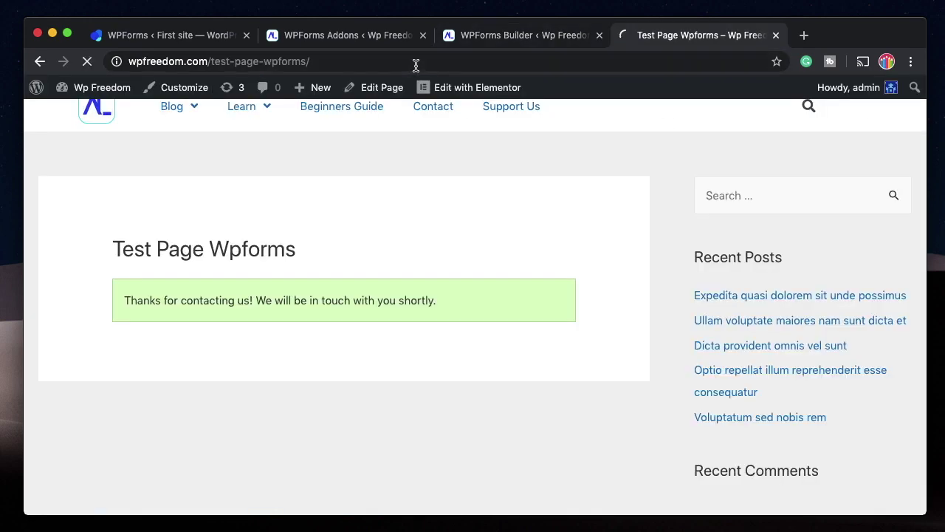
click(492, 35)
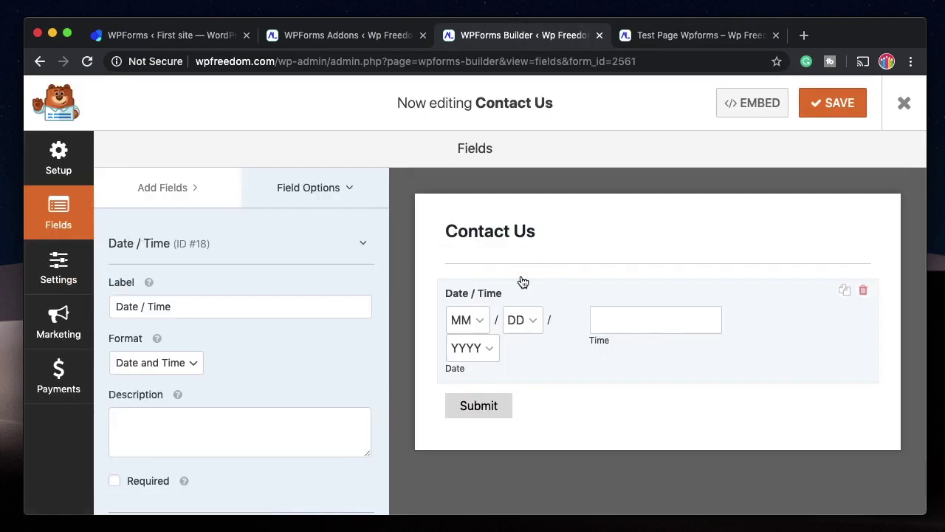
Drag a File Upload field from Fancy Fields into the form below Date / Time.
click(199, 202)
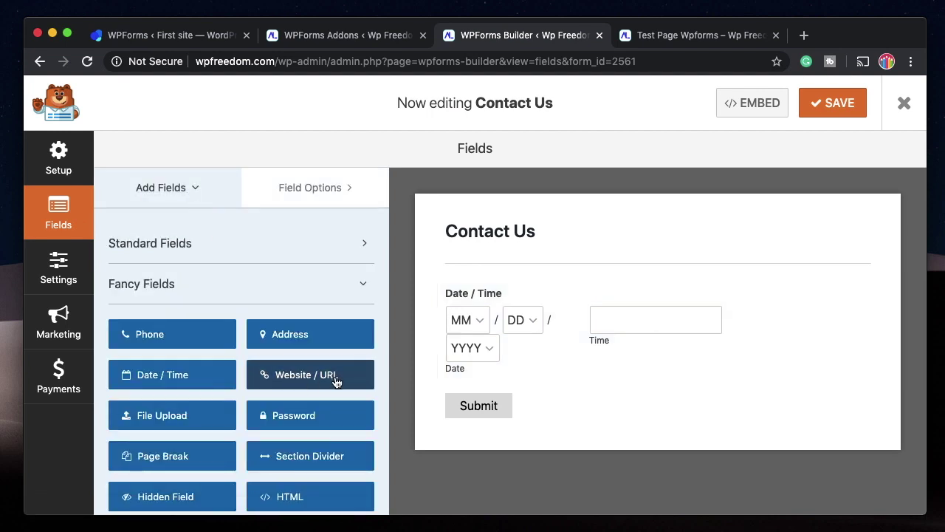
scroll(313, 457, down, 3)
drag(181, 333, 517, 399)
Select the File Upload field and start entering Allowed File Extensions, beginning with a dot.
click(583, 358)
scroll(208, 309, down, 3)
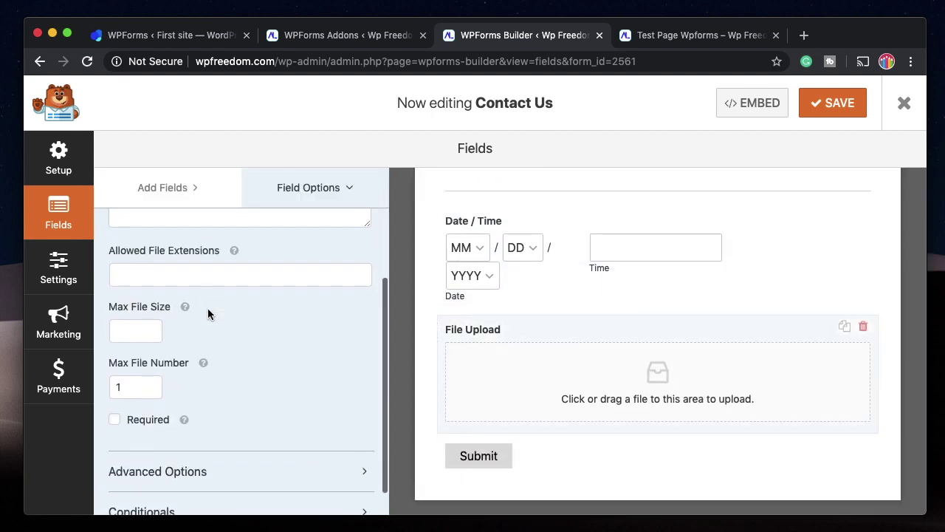
click(181, 271)
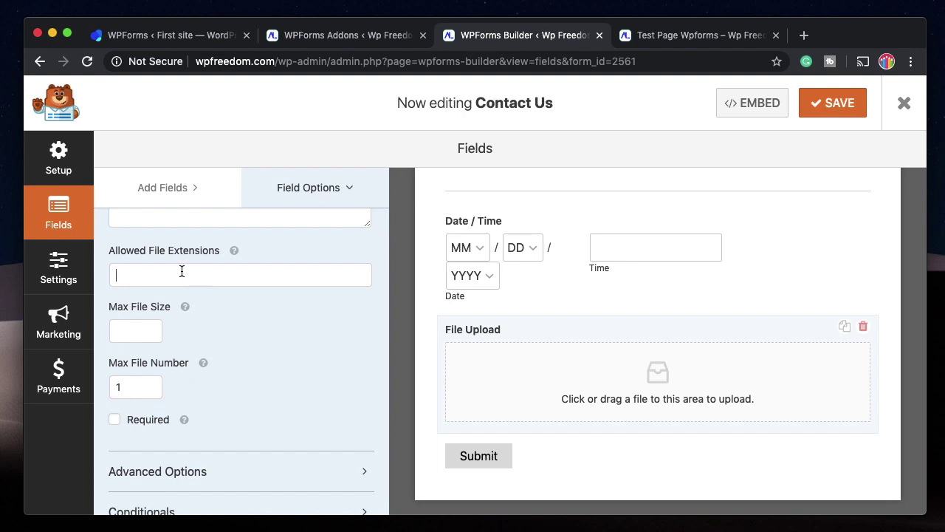
text(.jpg,.png,.pdf)
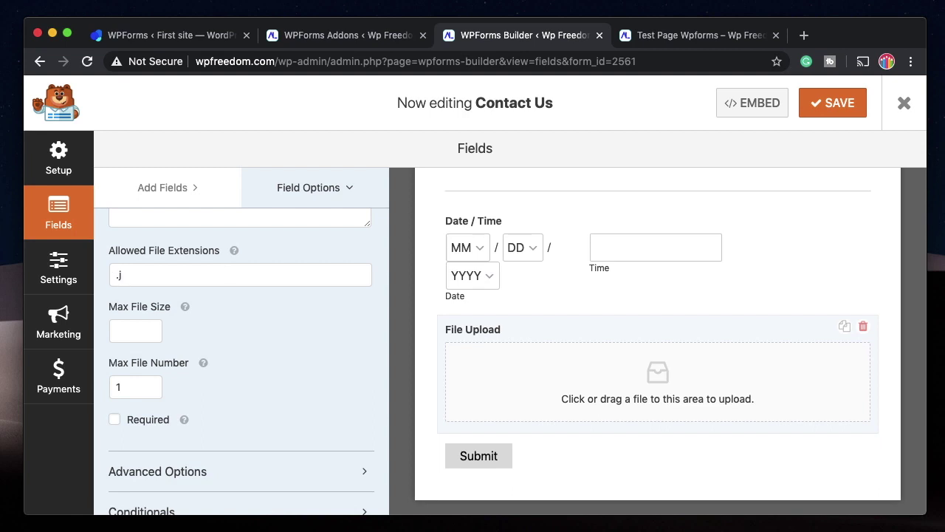
Finish the allowed extensions as .jpg,.png,.pdf, set Max File Number to 2, and save.
text(g)
text(,.png)
text(,.d)
text(pf)
double_click(127, 389)
text(2)
scroll(244, 396, down, 1)
click(239, 431)
scroll(240, 433, down, 4)
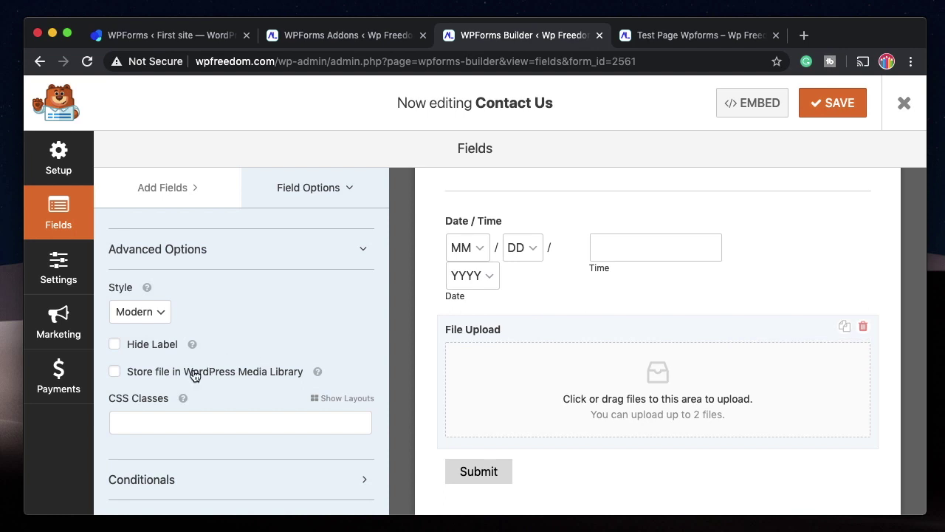
click(837, 105)
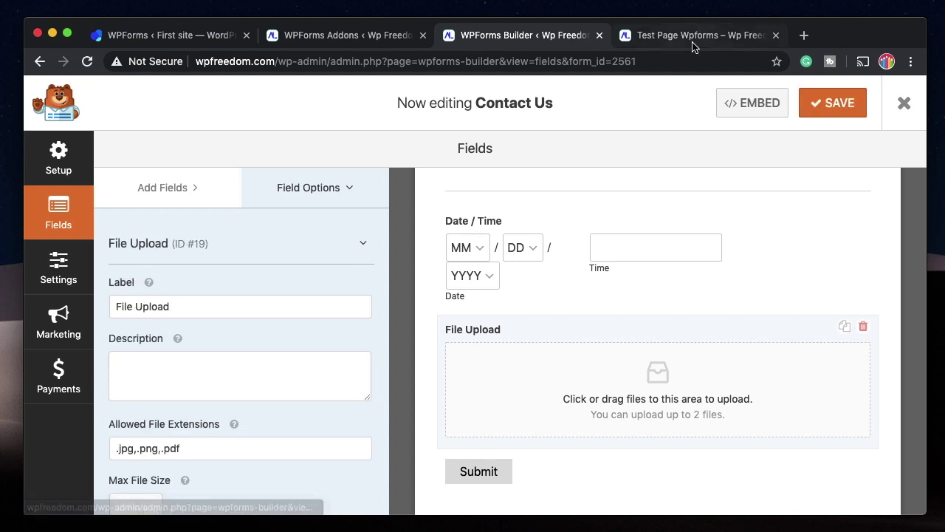
Reload the test page, attach c2 (2).png to the upload field, and submit the form.
click(697, 38)
key(super+r)
scroll(500, 252, down, 3)
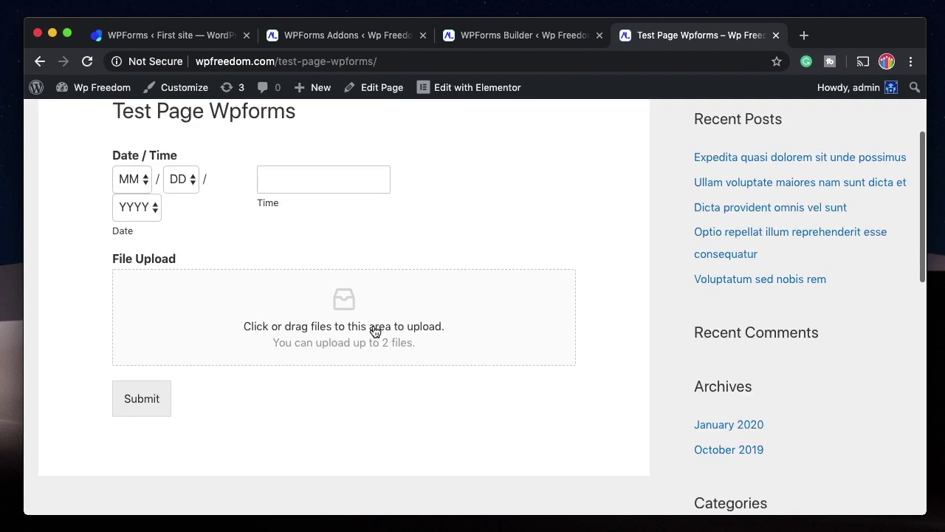
click(375, 330)
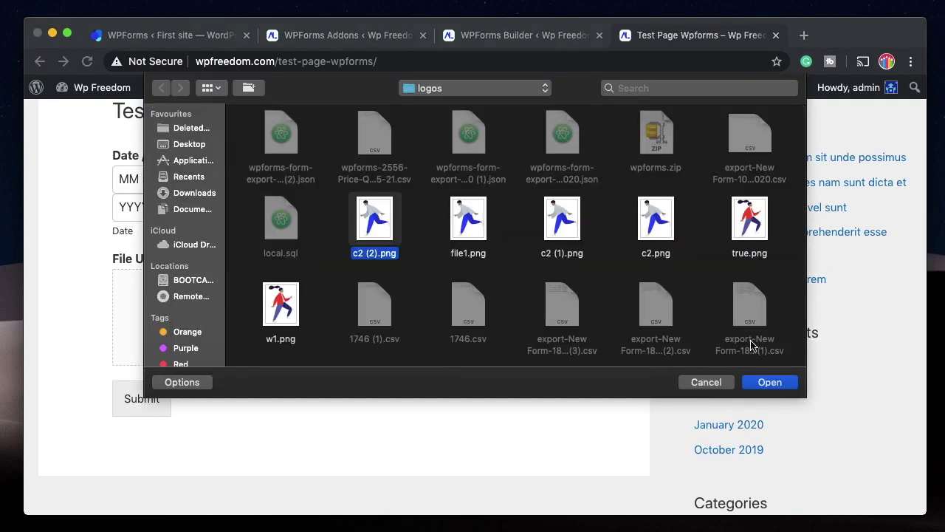
click(768, 382)
scroll(369, 325, down, 1)
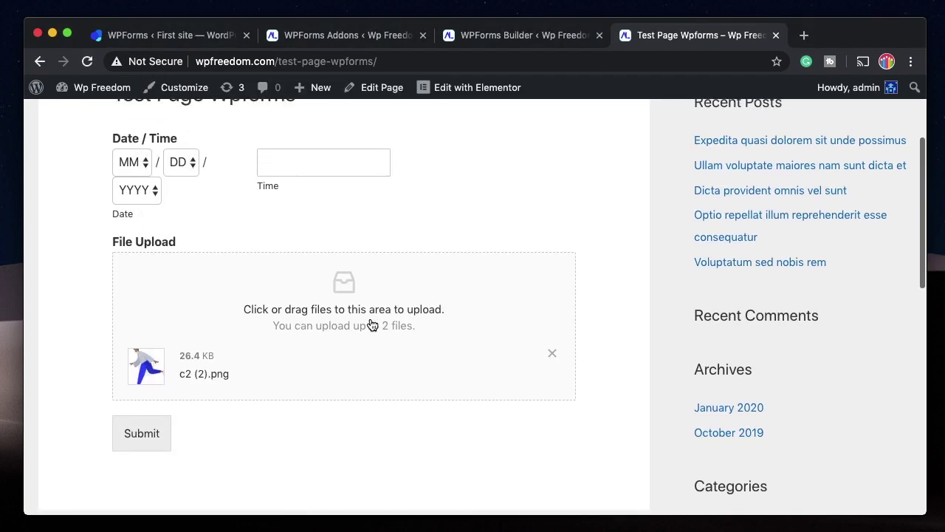
click(141, 425)
Reload the test page and attach two files, c2 (2).png and true.png, then return to the builder.
click(399, 61)
key(Return)
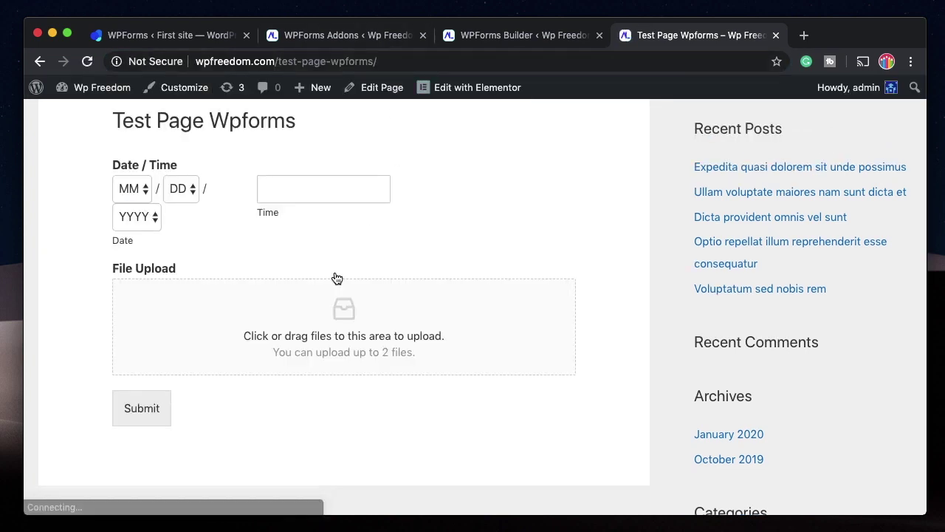
click(338, 310)
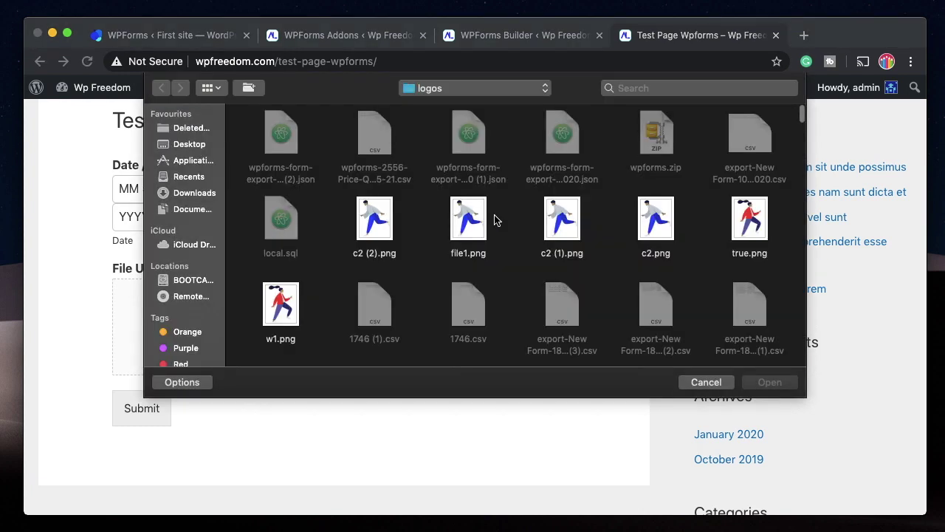
click(458, 231)
click(373, 222)
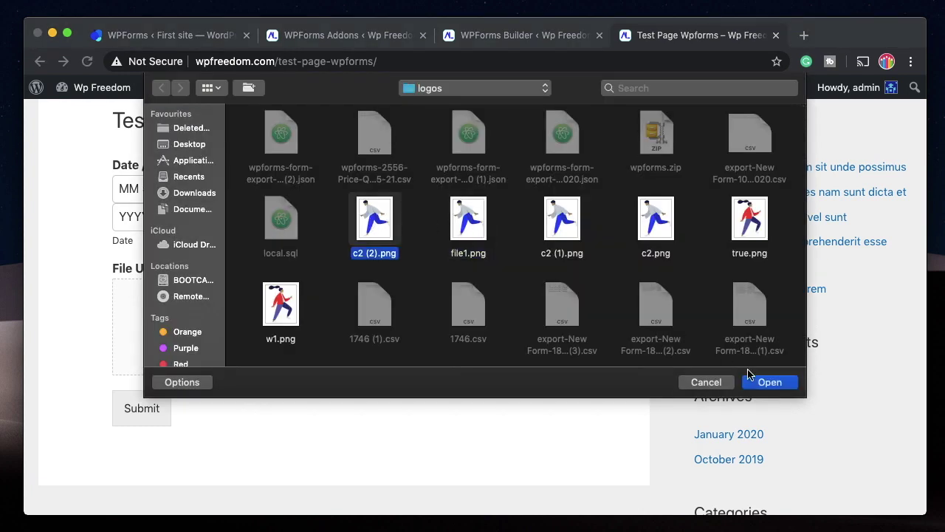
click(766, 383)
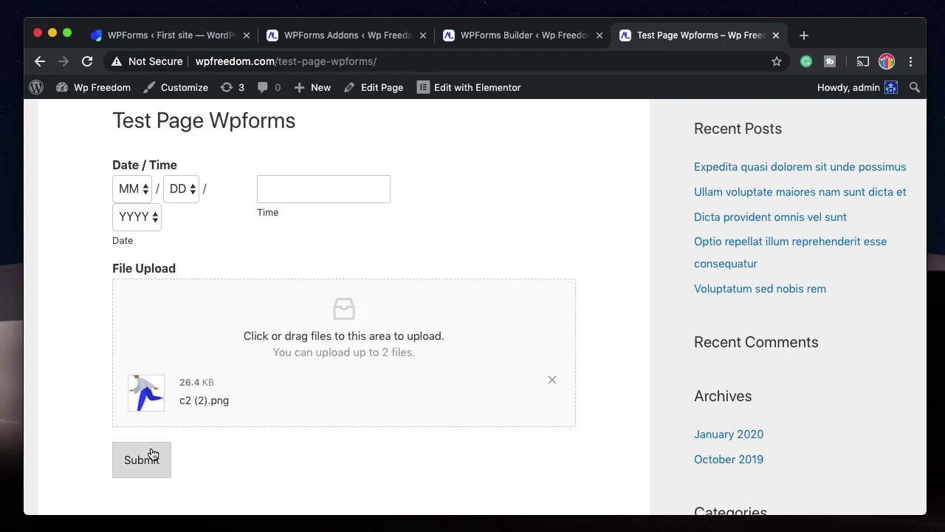
click(353, 317)
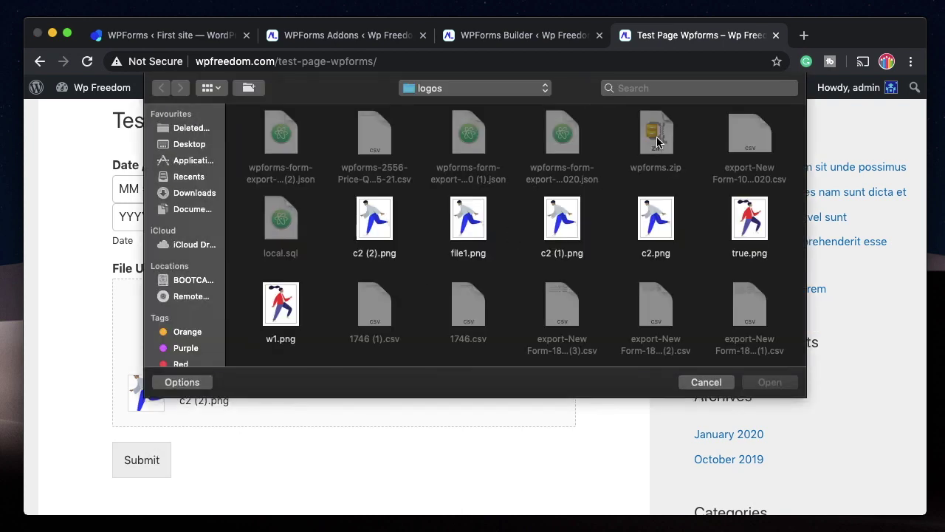
click(662, 249)
click(761, 241)
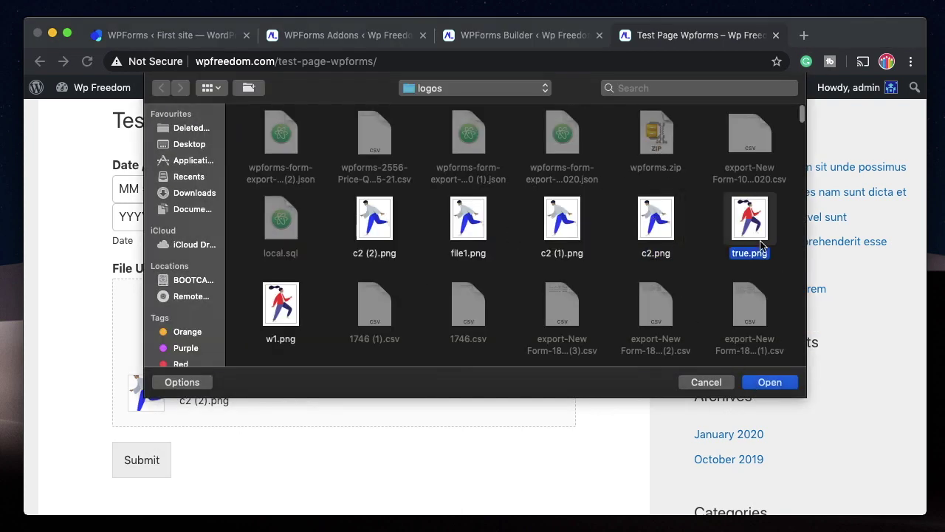
click(776, 382)
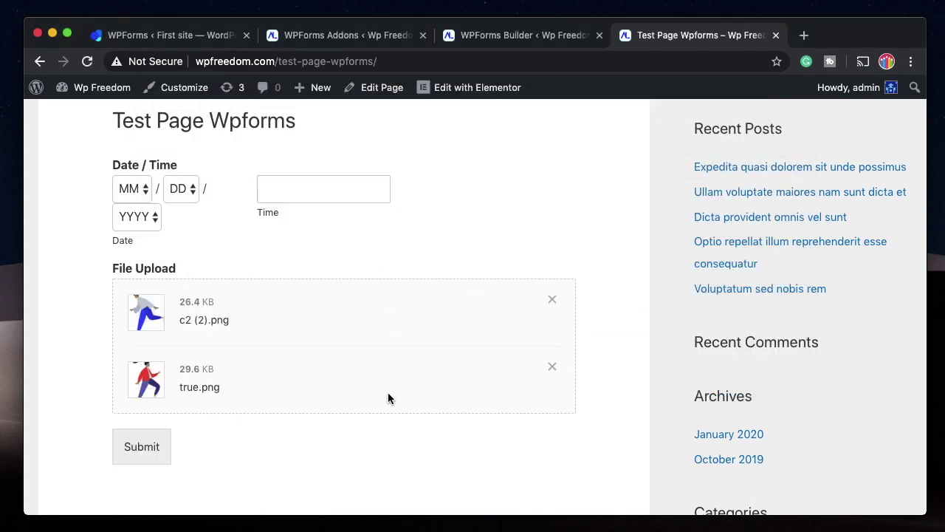
click(521, 35)
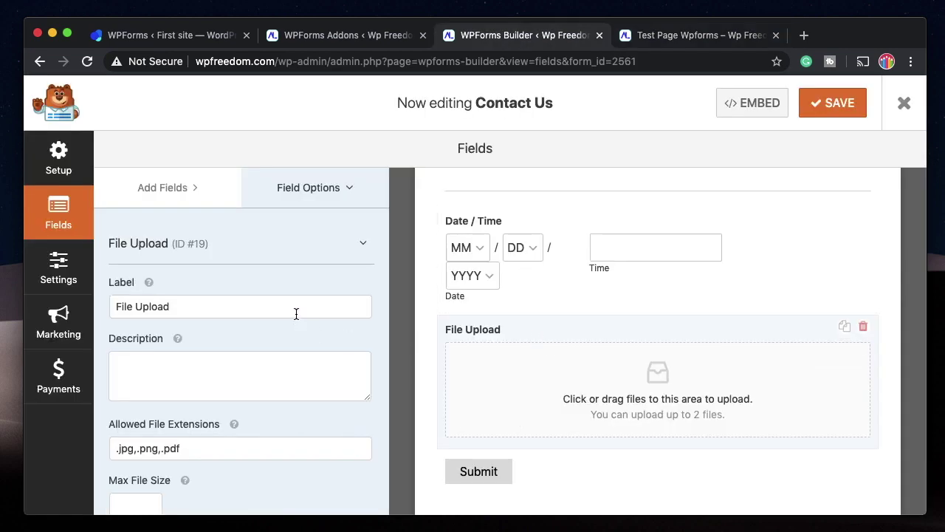
Switch the upload field's Style to Classic, then back to Modern, and collapse Advanced Options.
click(304, 267)
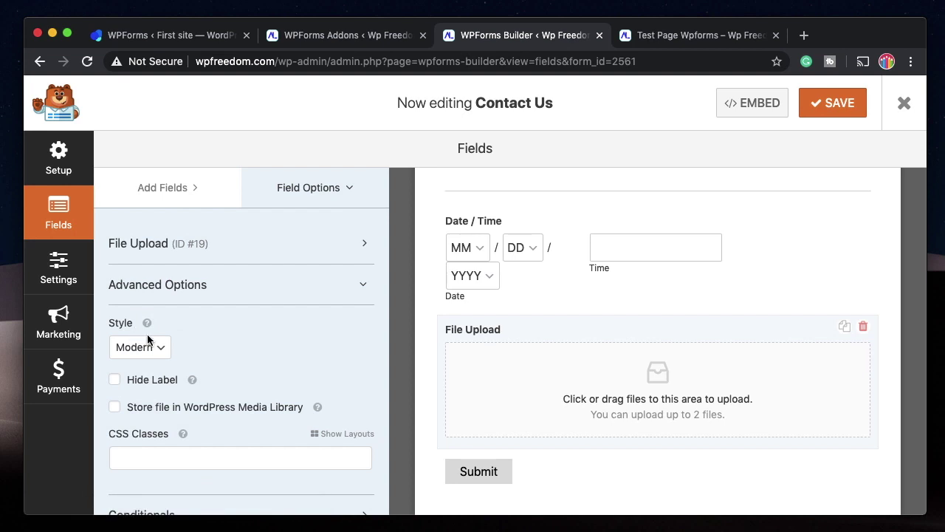
click(153, 351)
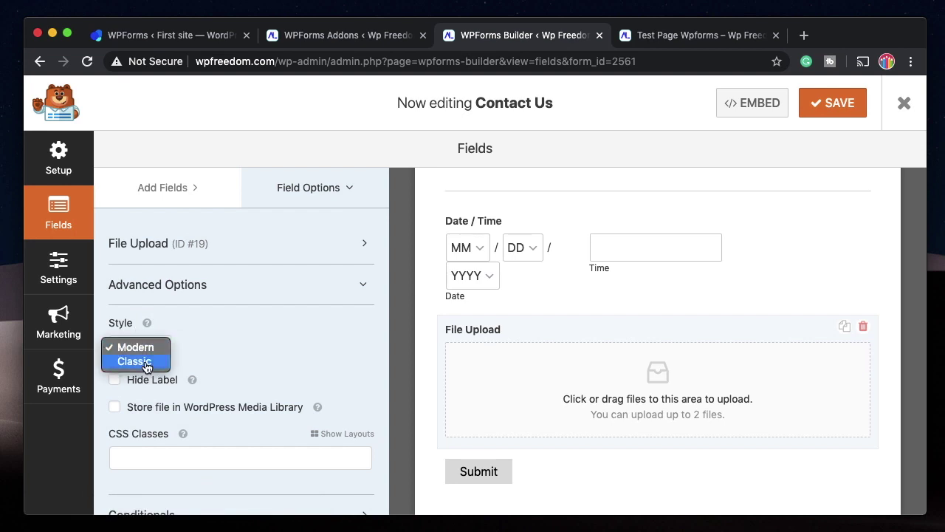
click(150, 360)
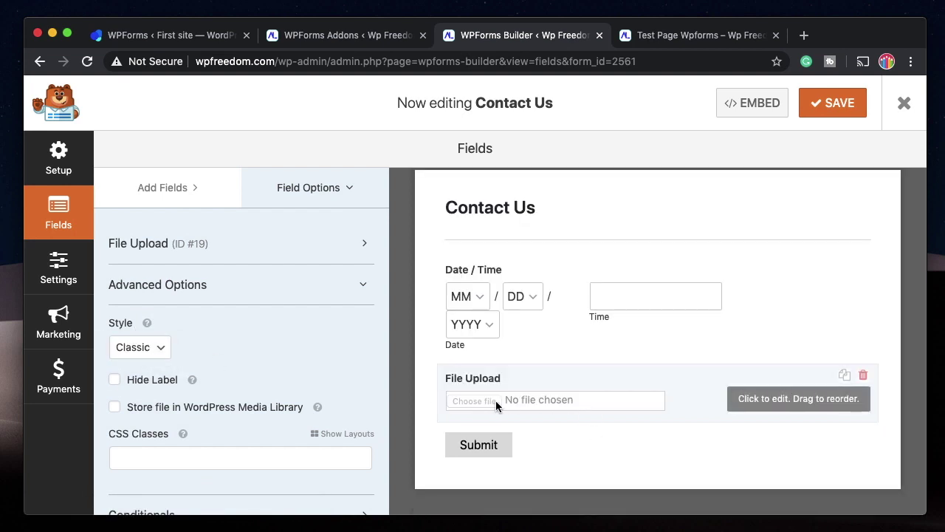
click(148, 347)
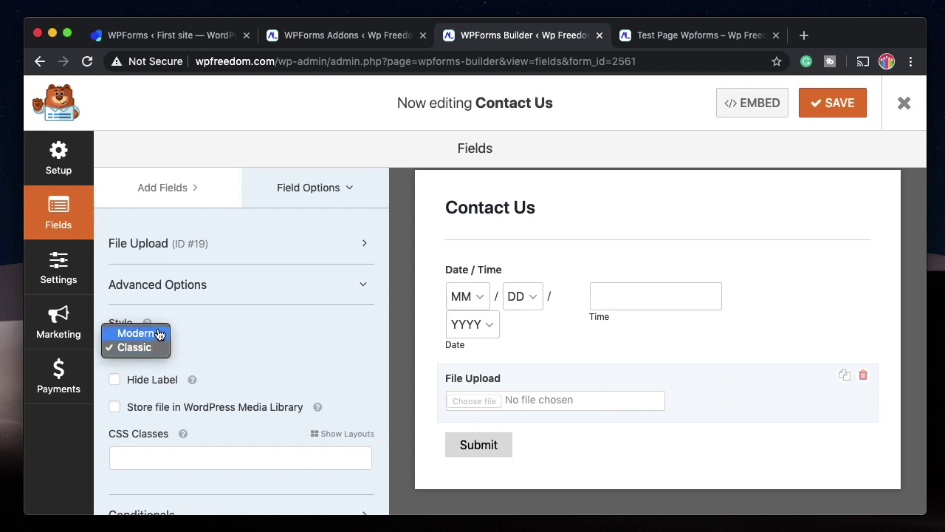
click(200, 328)
key(Up)
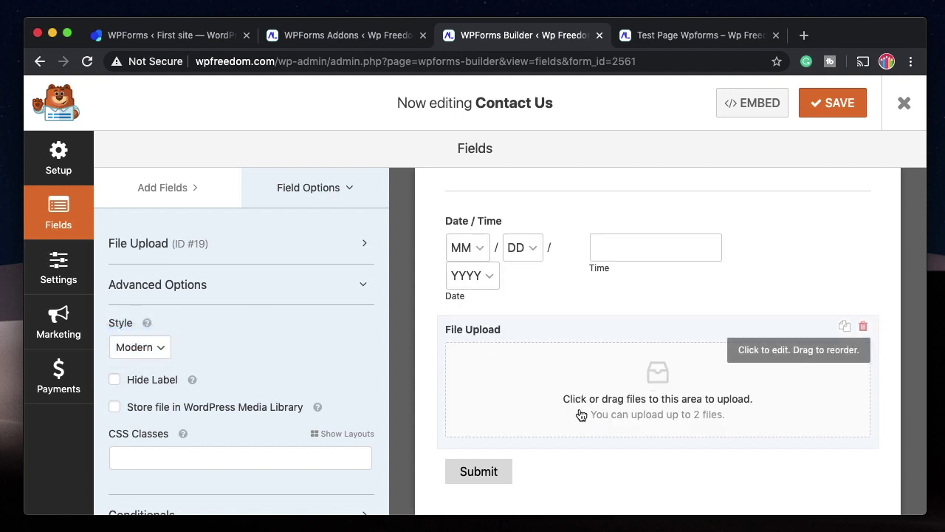
click(267, 296)
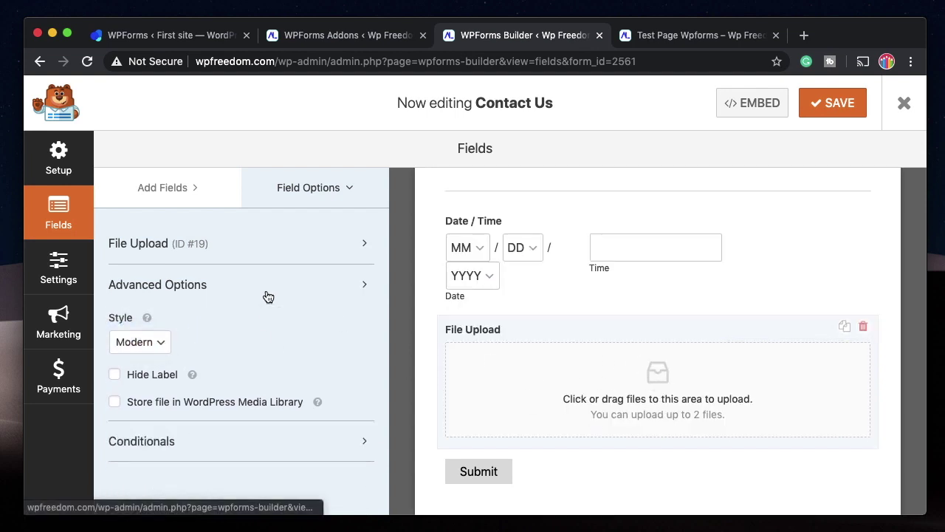
Check the upload field on the test page, then return to the builder's Add Fields list.
click(694, 39)
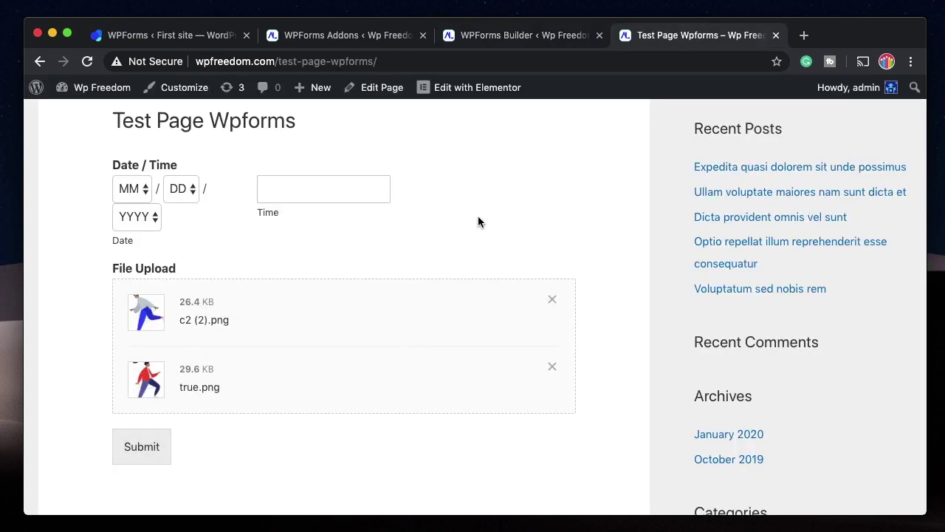
key(ctrl+shift+Tab)
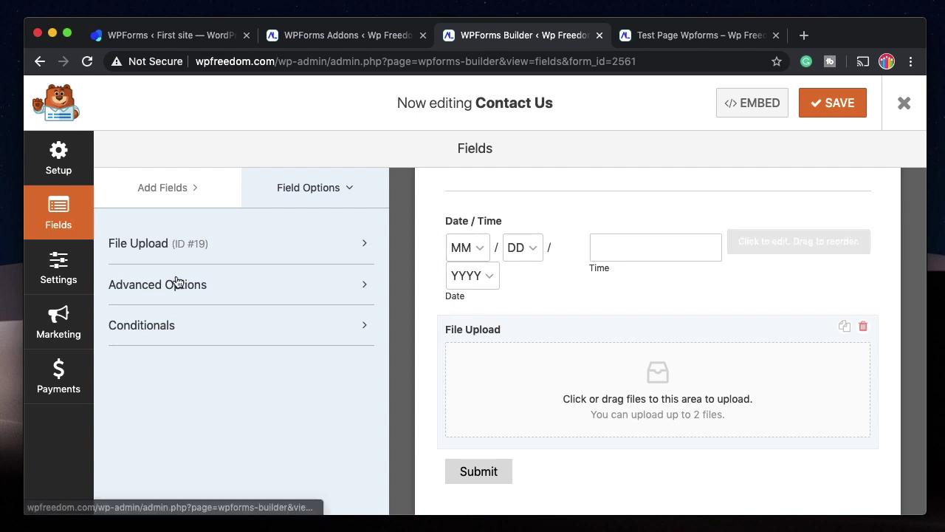
click(167, 187)
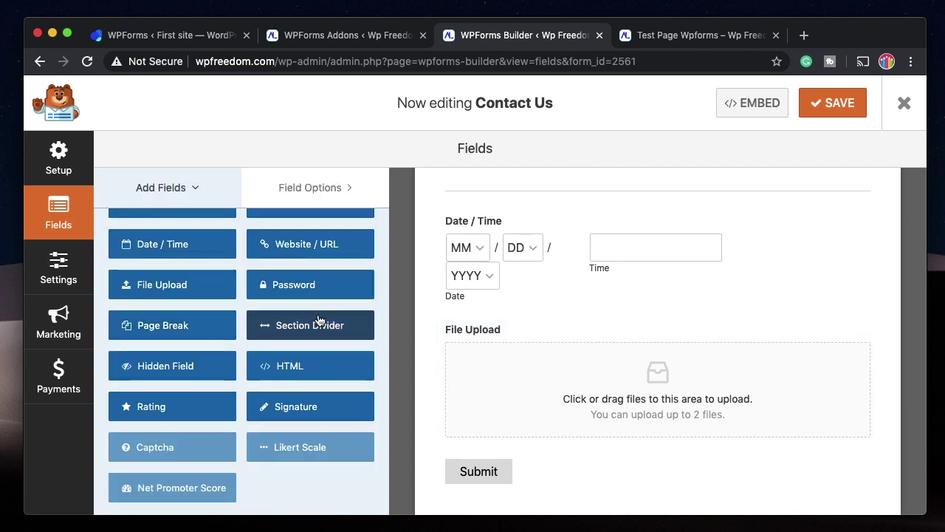
drag(292, 329, 487, 300)
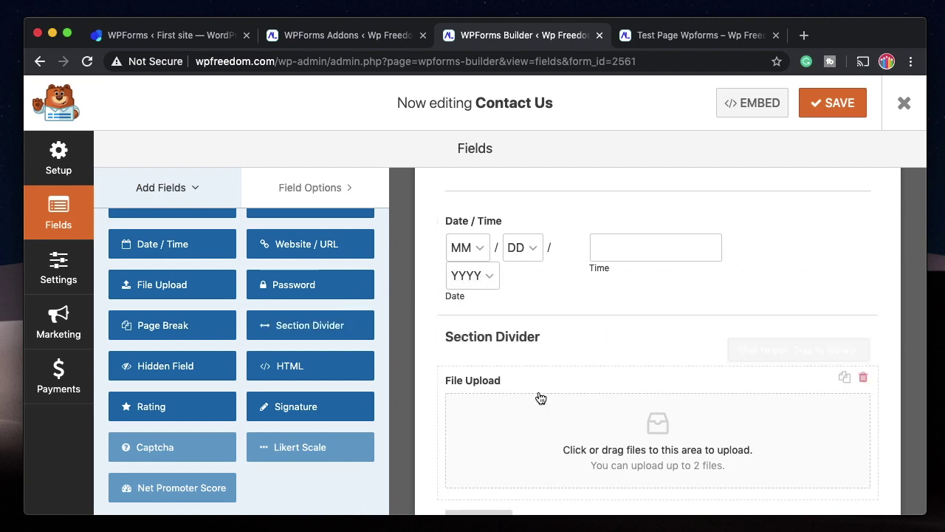
click(542, 345)
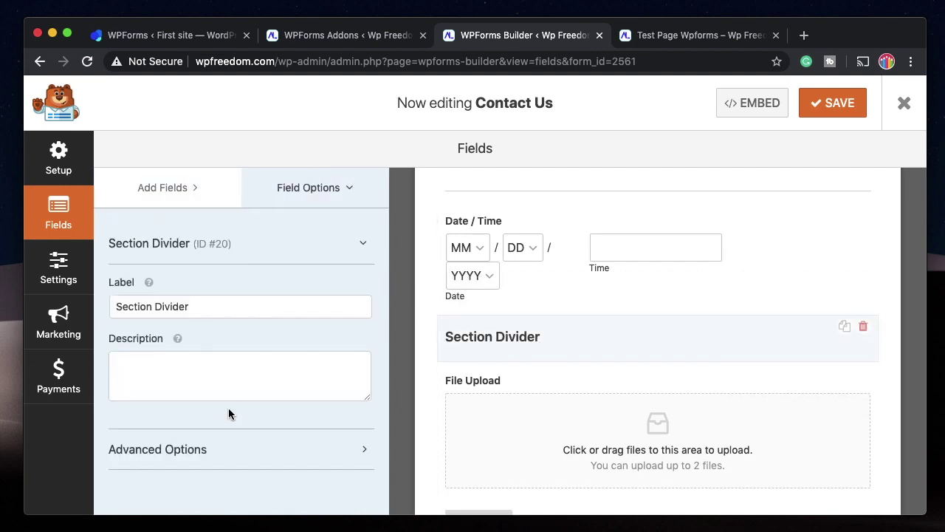
click(222, 449)
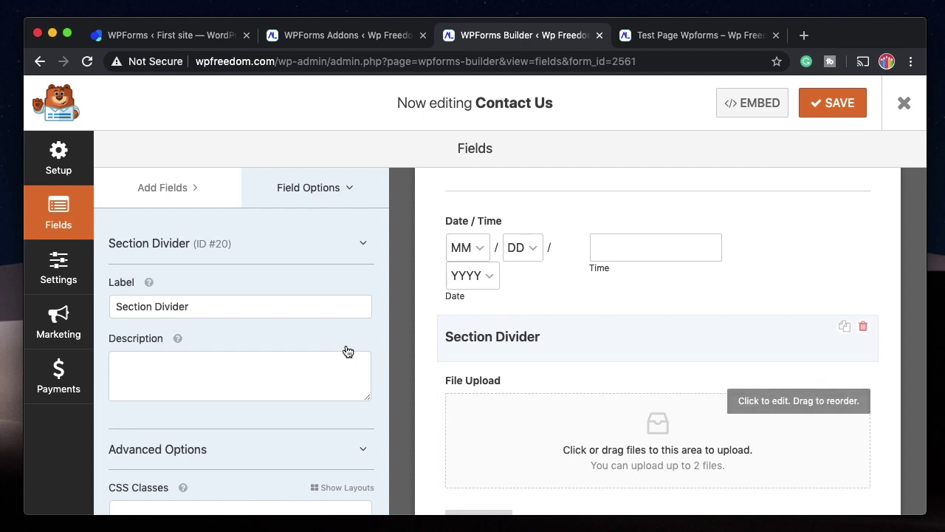
click(864, 328)
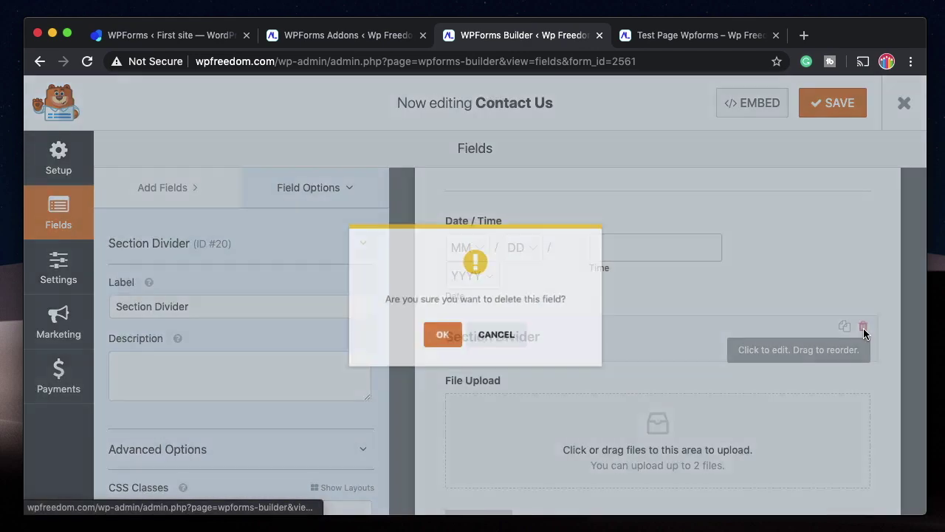
click(445, 344)
scroll(200, 319, down, 4)
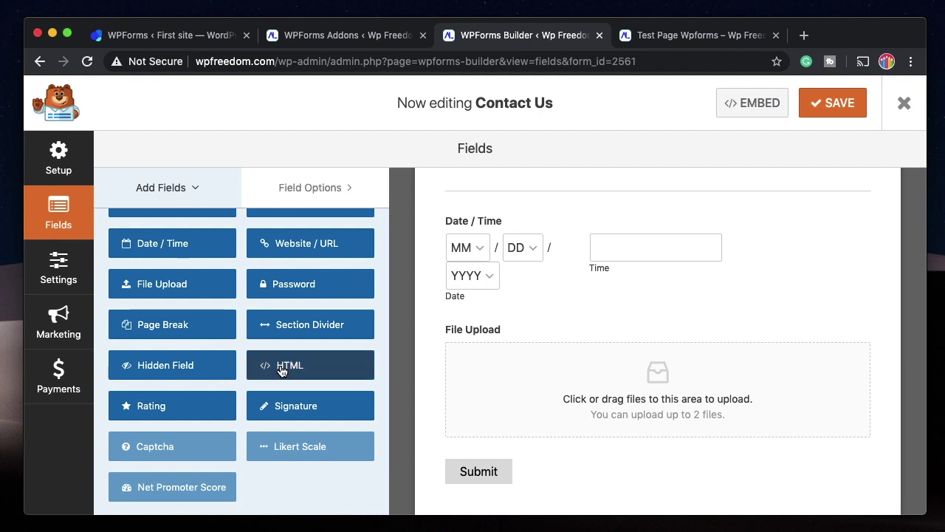
Install the Captcha addon and place a Captcha field below File Upload, above Submit.
scroll(311, 287, down, 2)
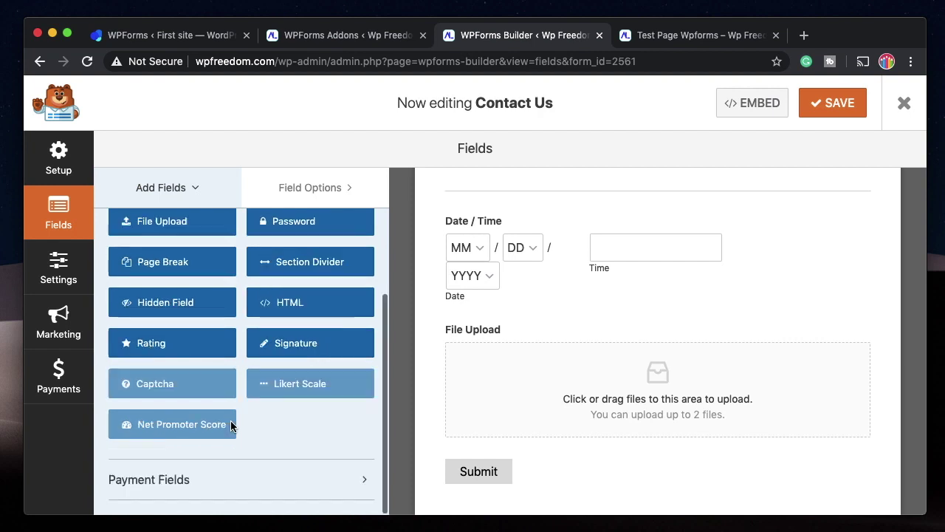
click(172, 384)
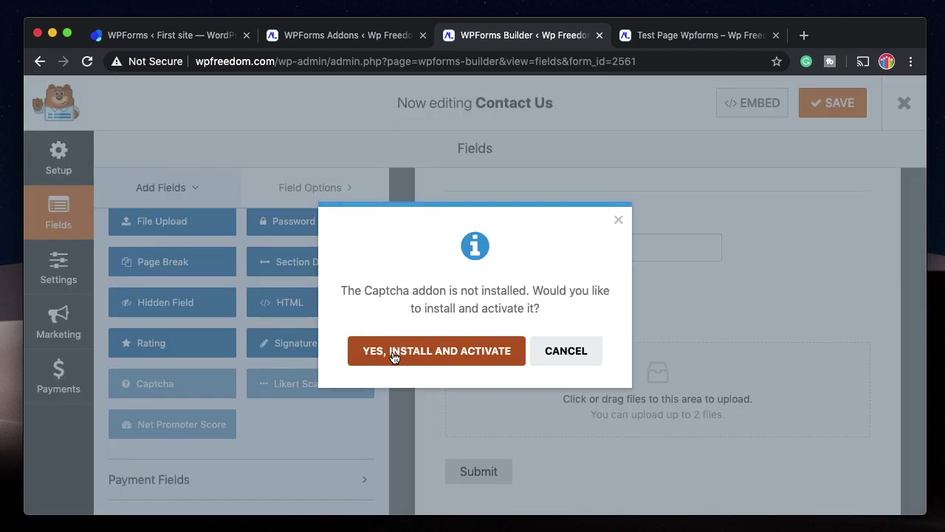
click(382, 357)
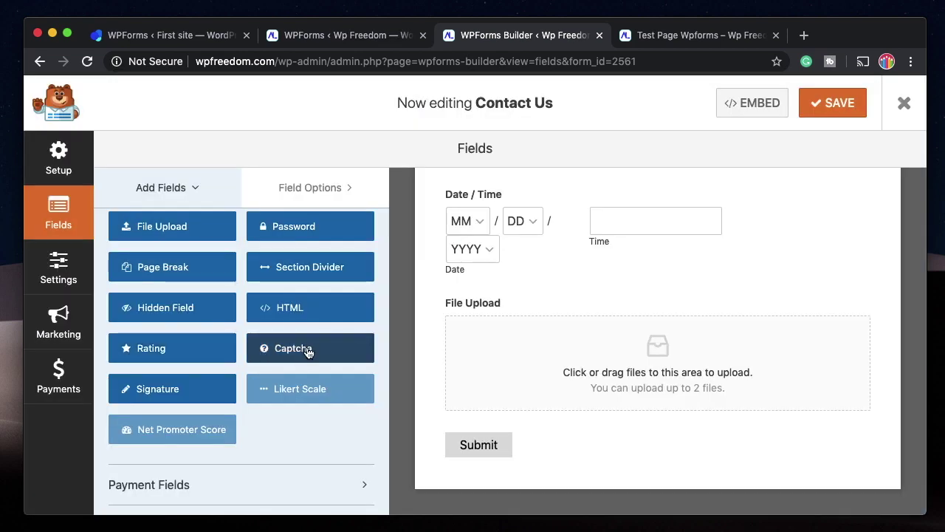
drag(308, 352, 499, 414)
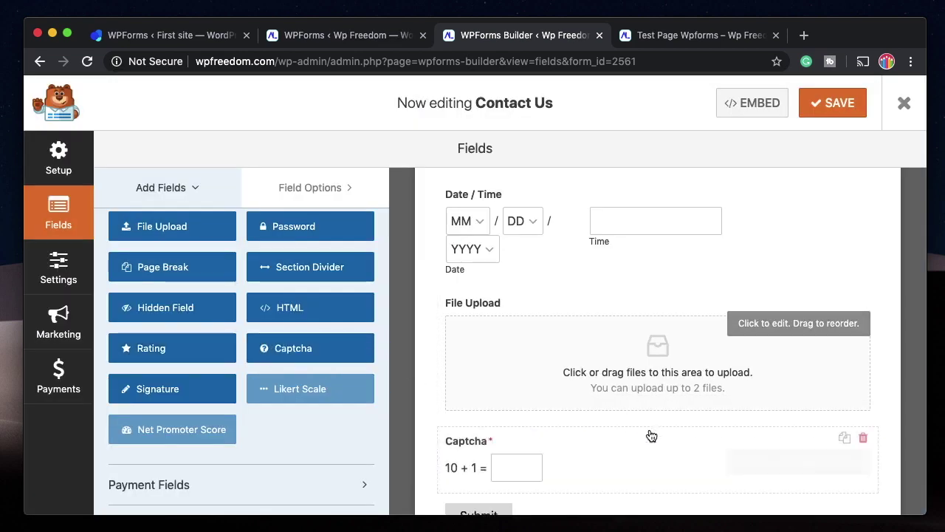
scroll(651, 436, down, 1)
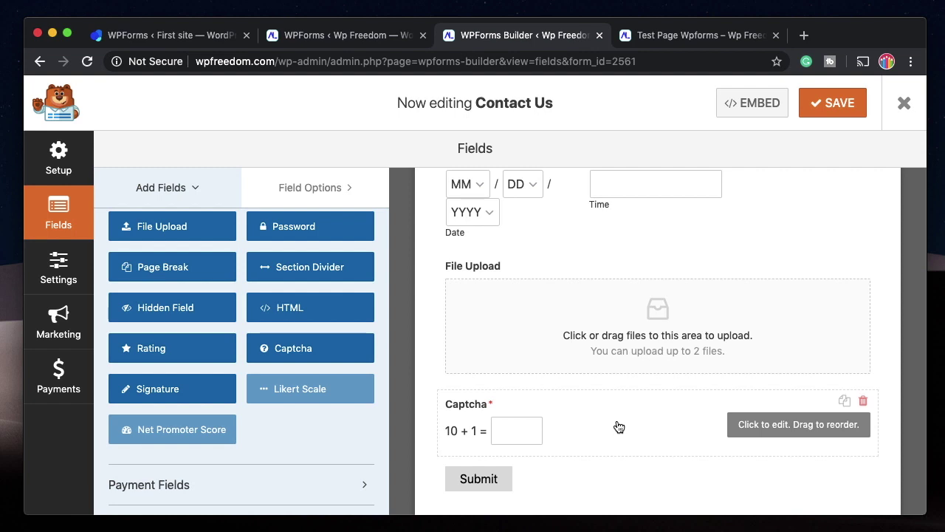
Change the Captcha type to Question and Answer, then back to Math.
click(619, 427)
click(213, 296)
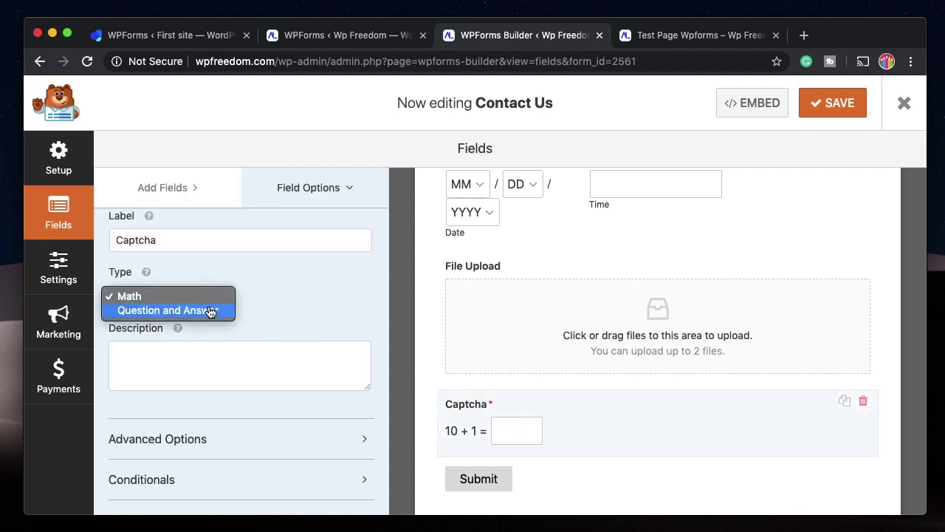
click(212, 311)
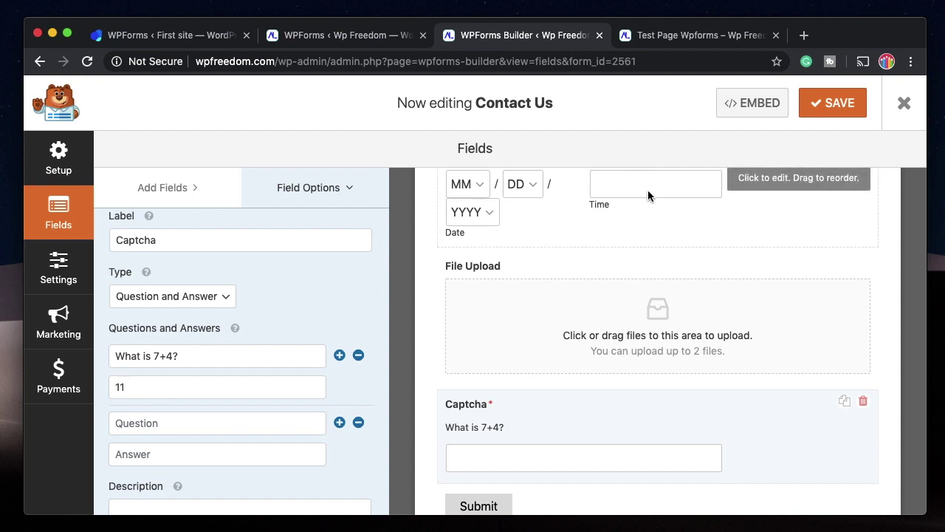
scroll(162, 327, down, 2)
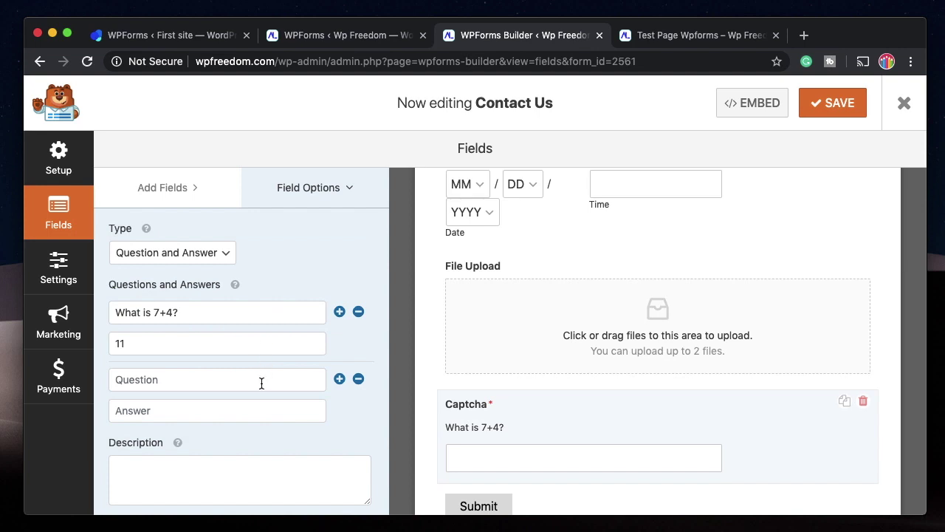
click(181, 253)
click(167, 239)
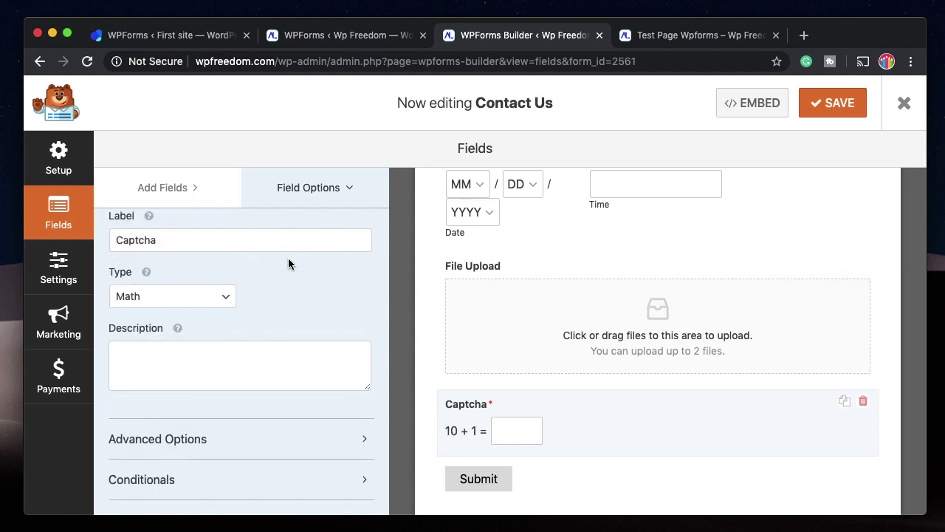
Collapse and re-expand the Captcha field's settings section in Field Options.
scroll(288, 258, up, 3)
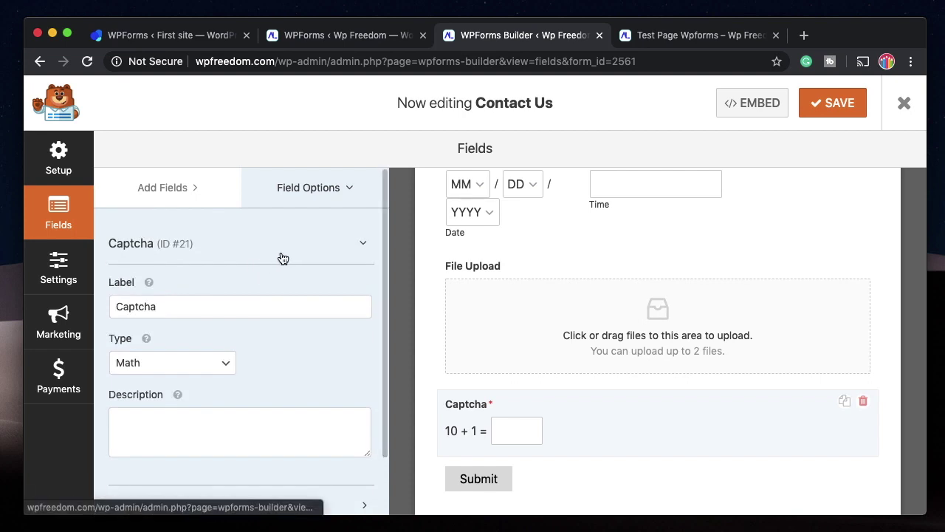
click(283, 258)
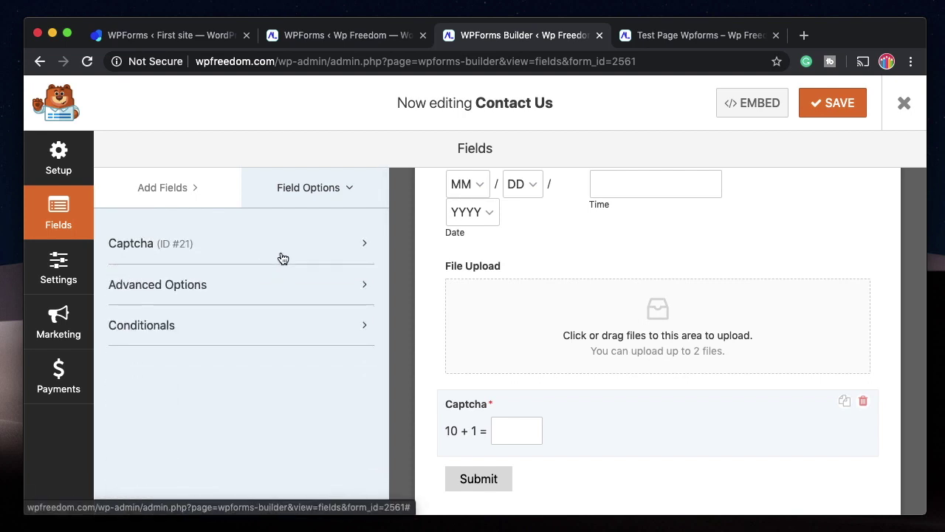
click(281, 257)
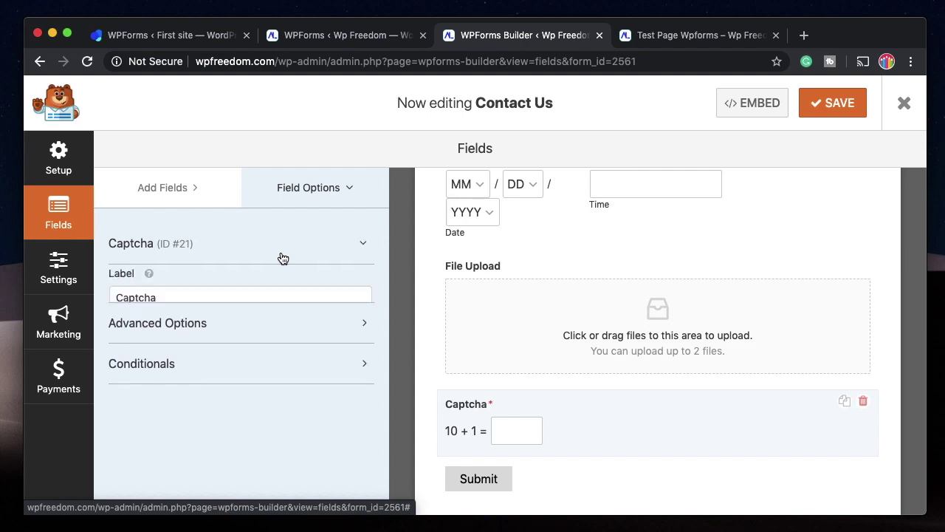
click(280, 257)
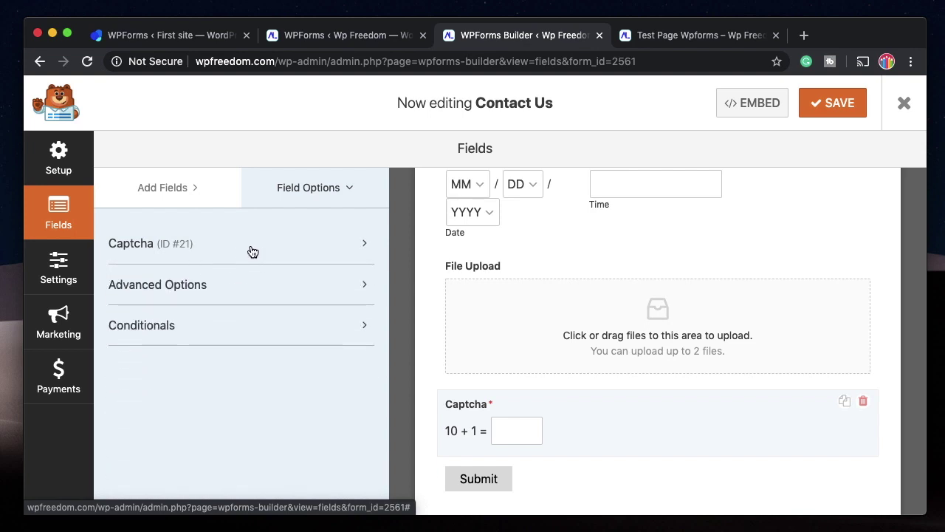
click(249, 251)
click(249, 251)
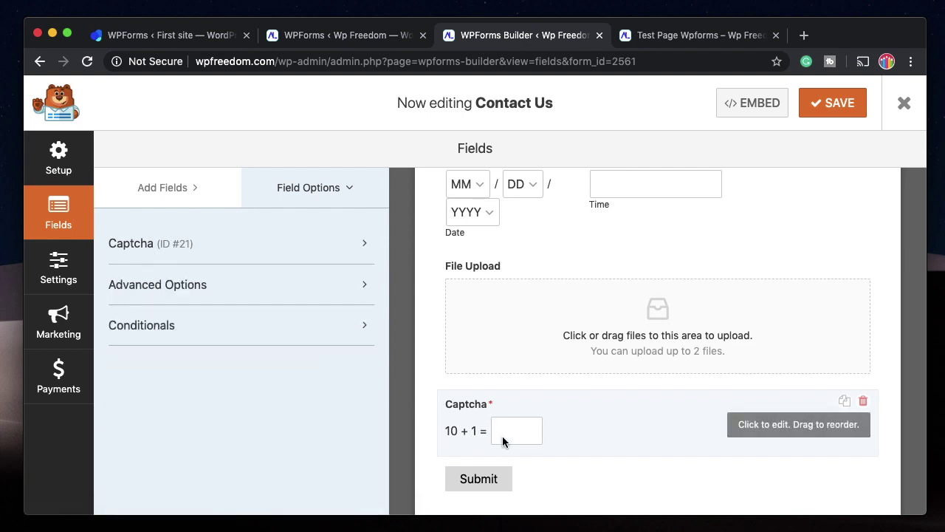
click(252, 245)
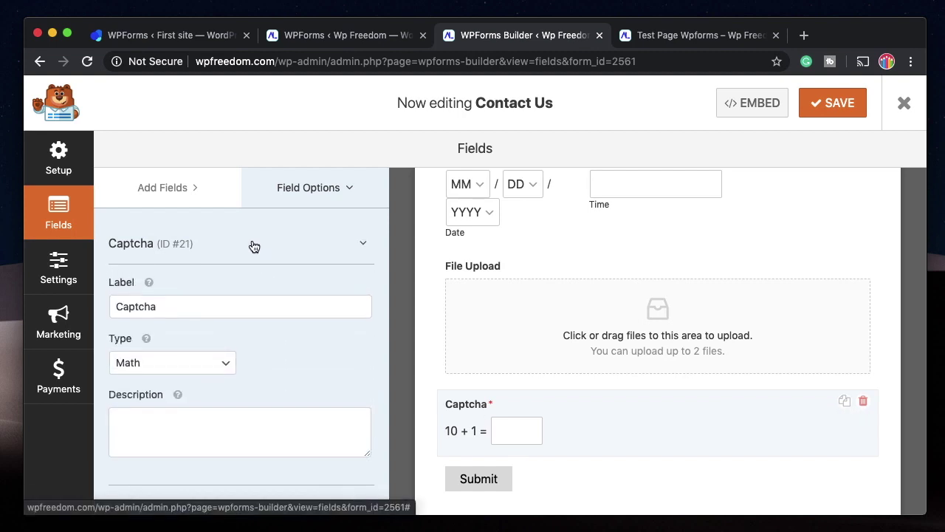
click(254, 246)
Collapse Fancy Fields, expand Payment Fields, and go to the form's Payments settings.
click(177, 187)
scroll(170, 337, down, 3)
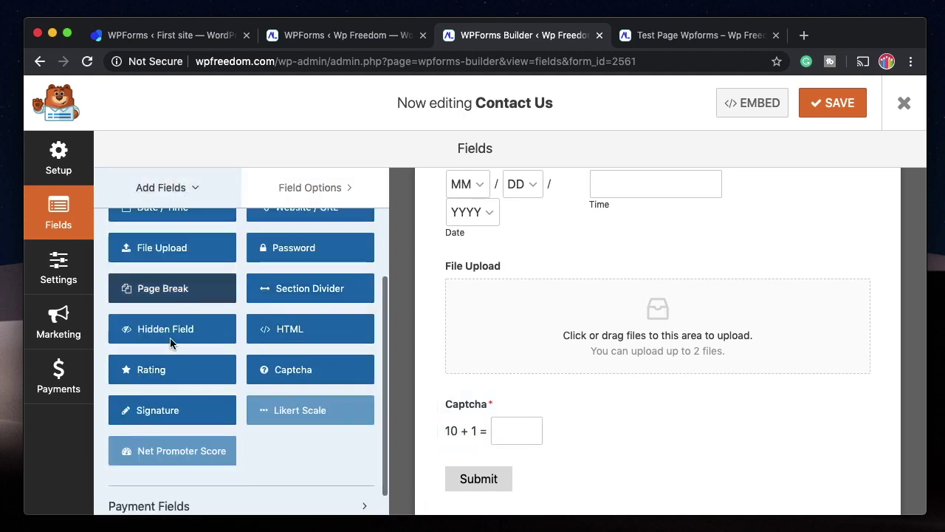
scroll(238, 277, up, 3)
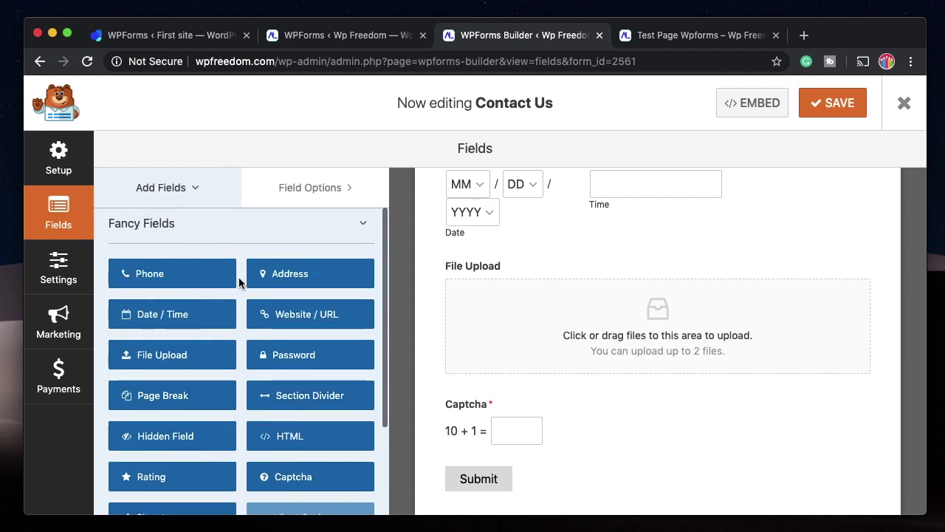
scroll(284, 281, down, 2)
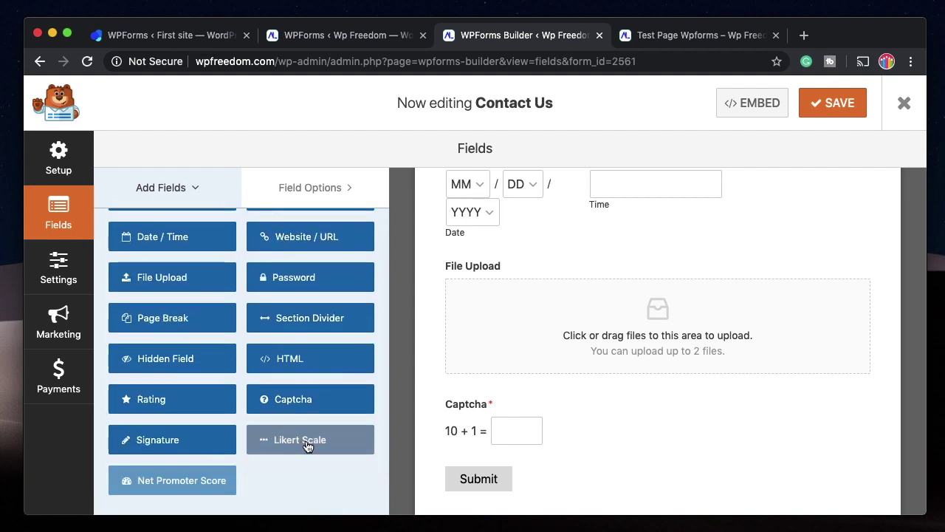
scroll(197, 410, up, 3)
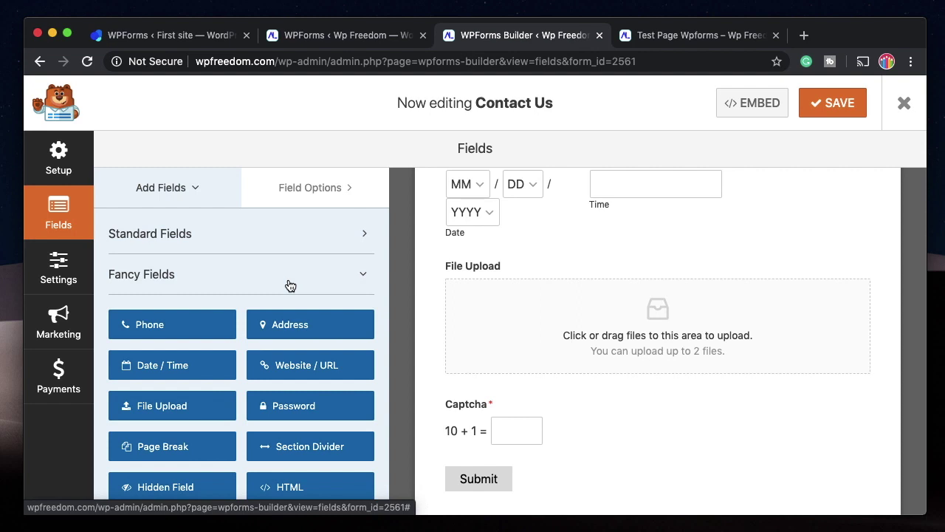
click(288, 274)
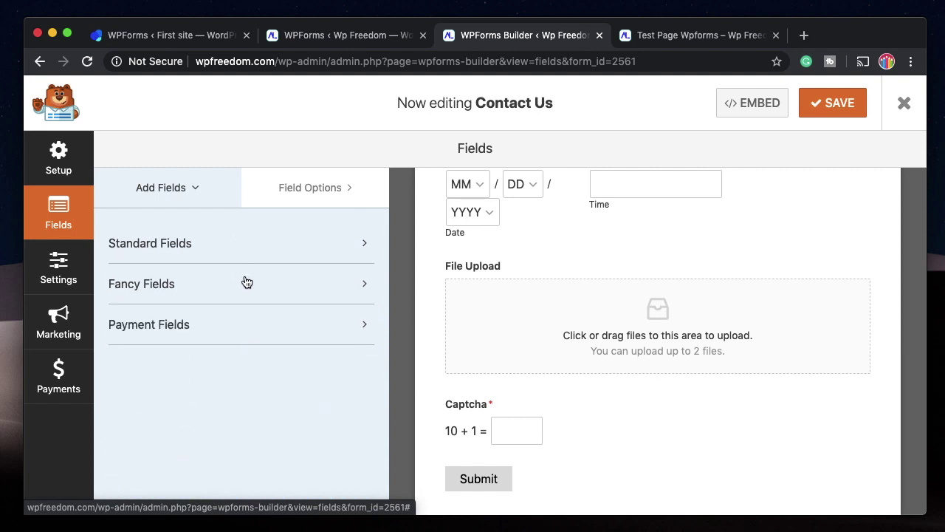
click(239, 331)
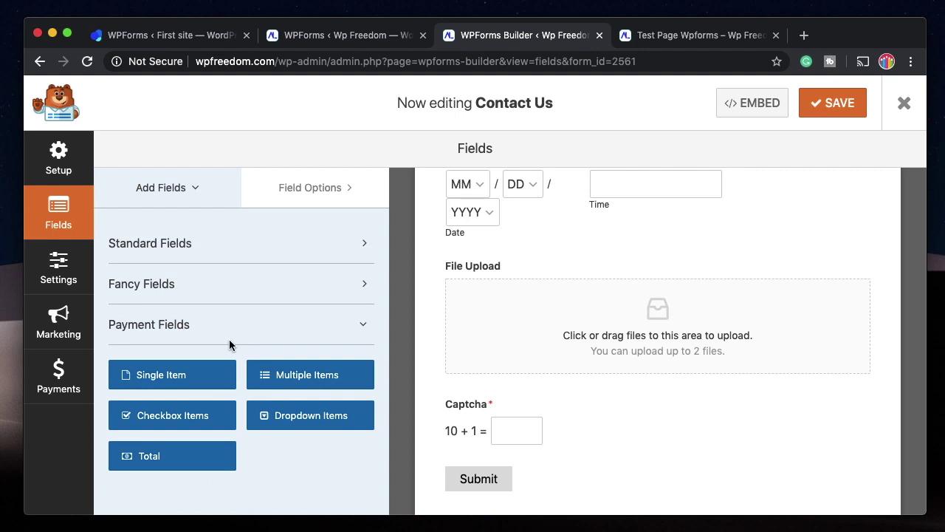
click(61, 373)
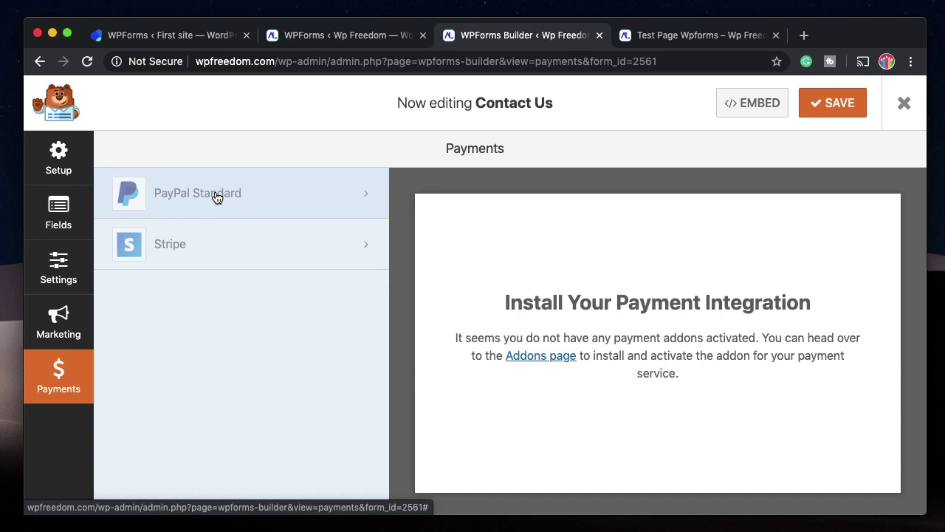
Install and activate the PayPal Standard addon and return to its payment settings.
click(216, 195)
click(379, 350)
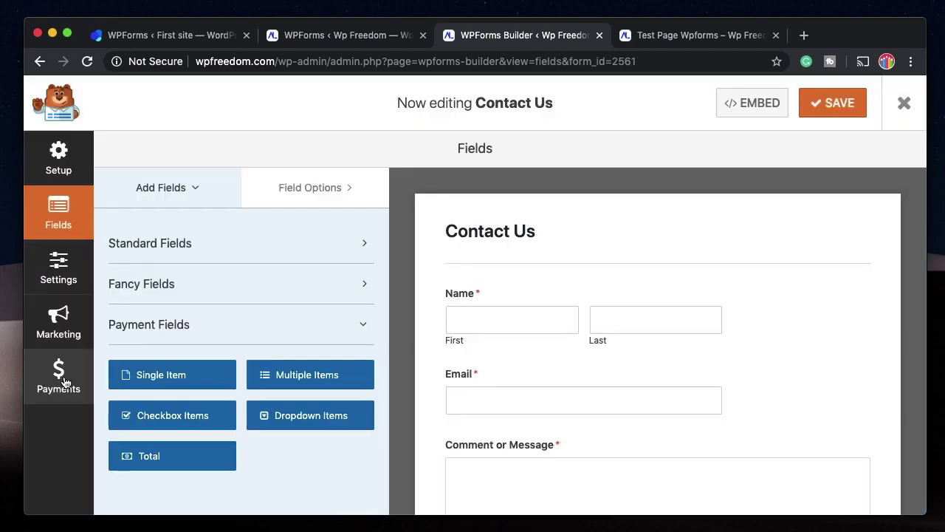
click(61, 378)
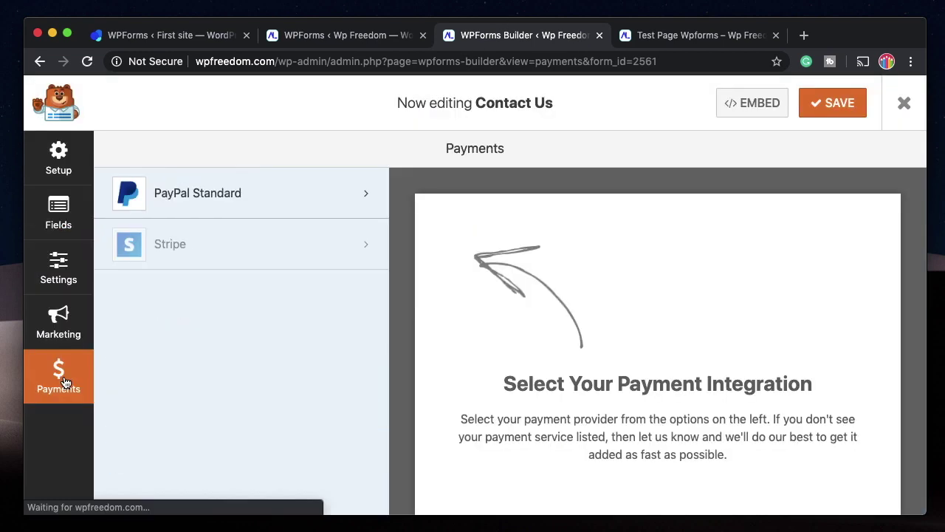
click(193, 192)
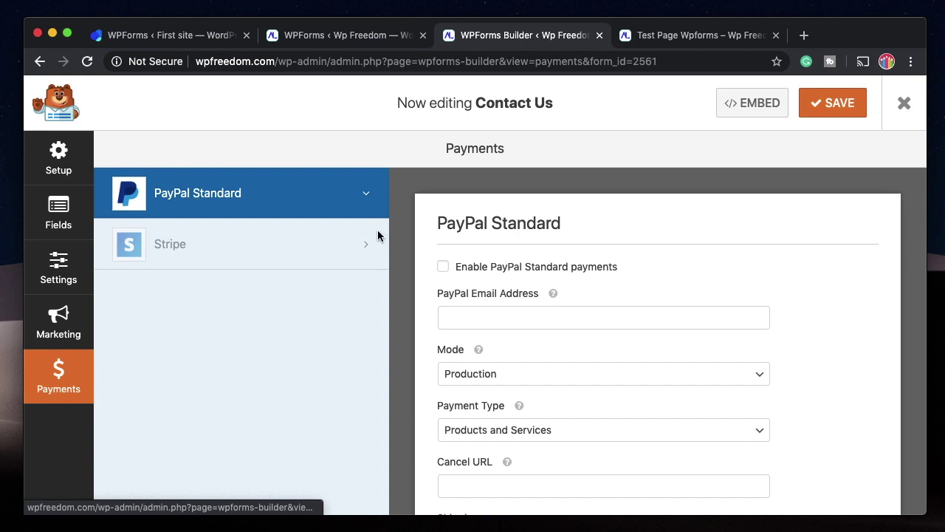
Enable PayPal Standard with Production mode, Products and Services, optional shipping address, and save.
click(509, 267)
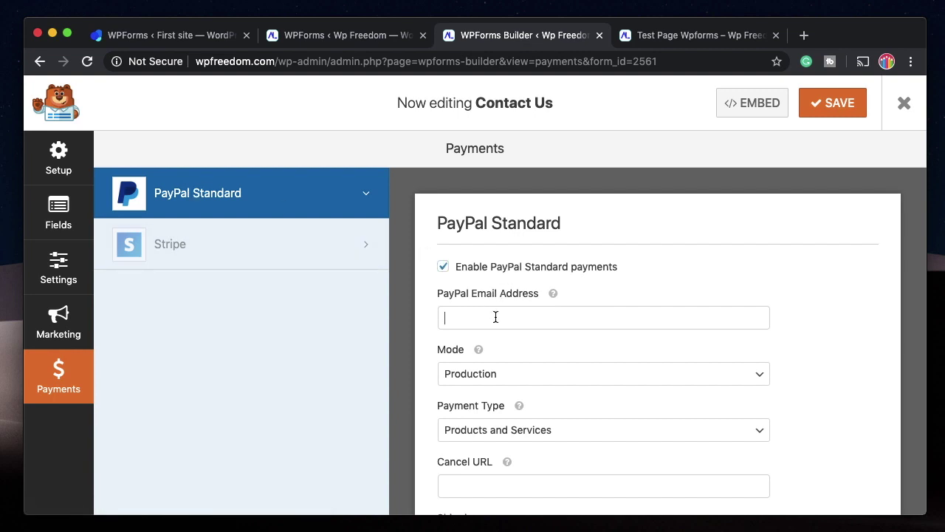
click(496, 377)
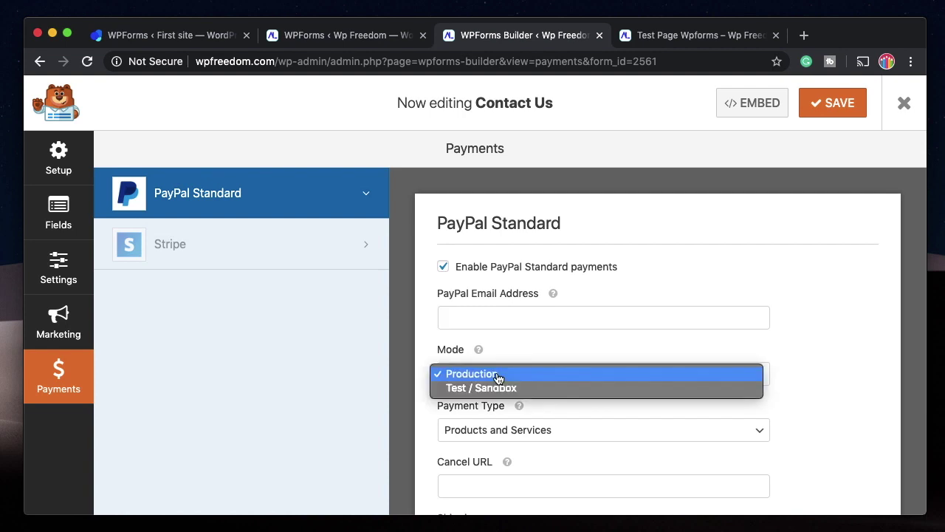
click(555, 342)
scroll(554, 341, down, 2)
click(571, 386)
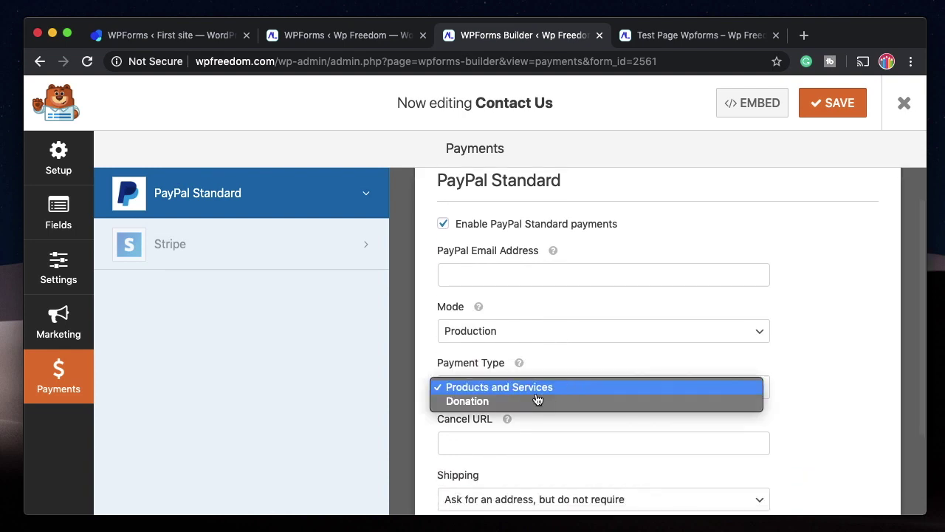
click(550, 389)
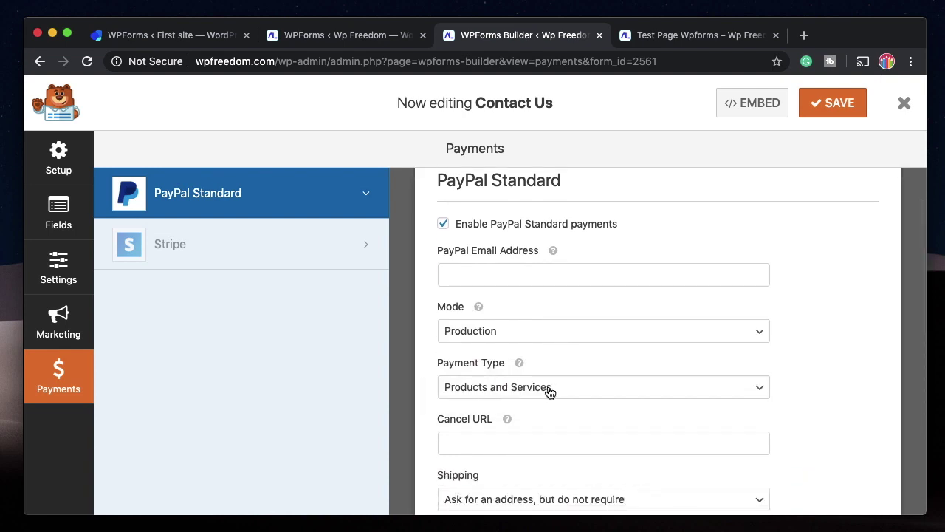
click(550, 392)
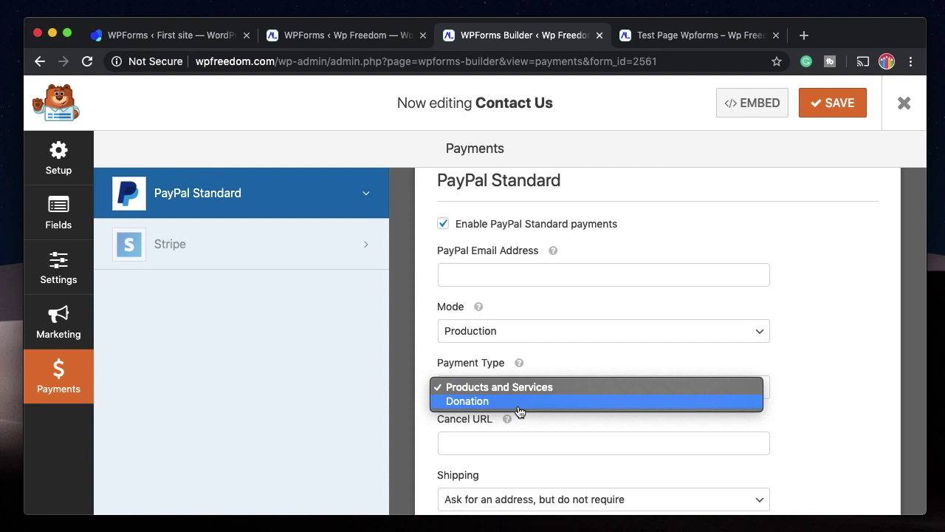
click(586, 341)
scroll(585, 342, down, 3)
click(513, 328)
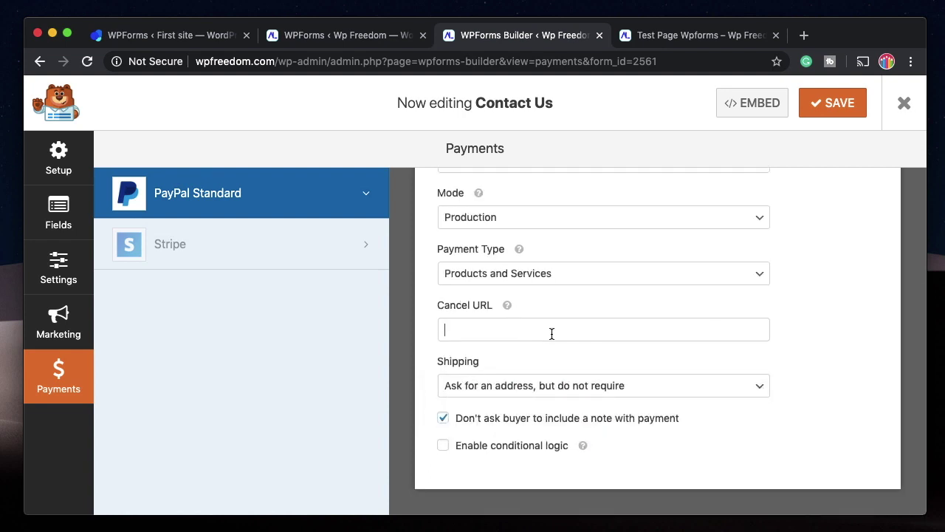
click(552, 391)
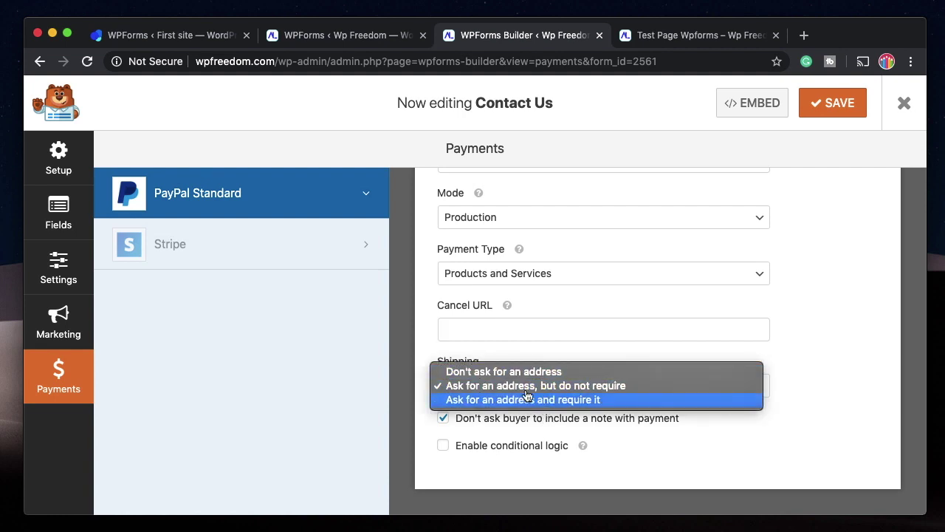
click(541, 337)
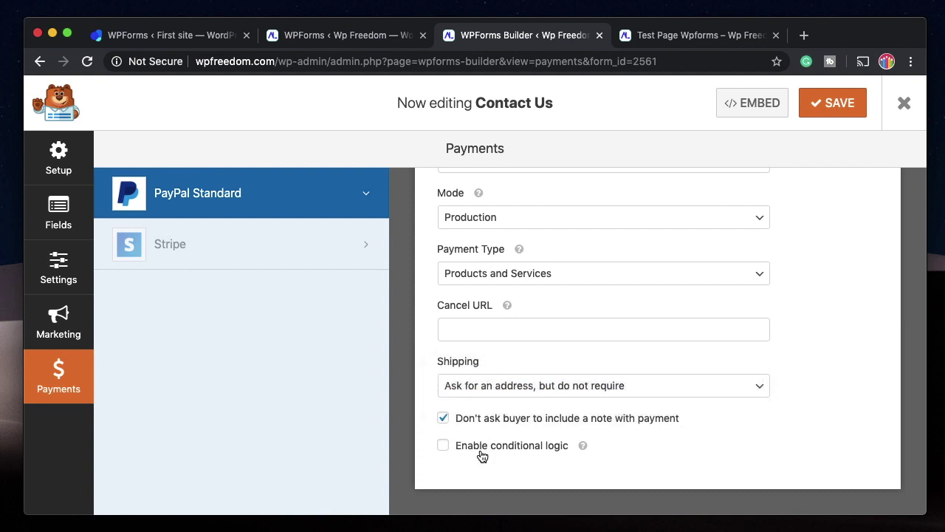
click(834, 103)
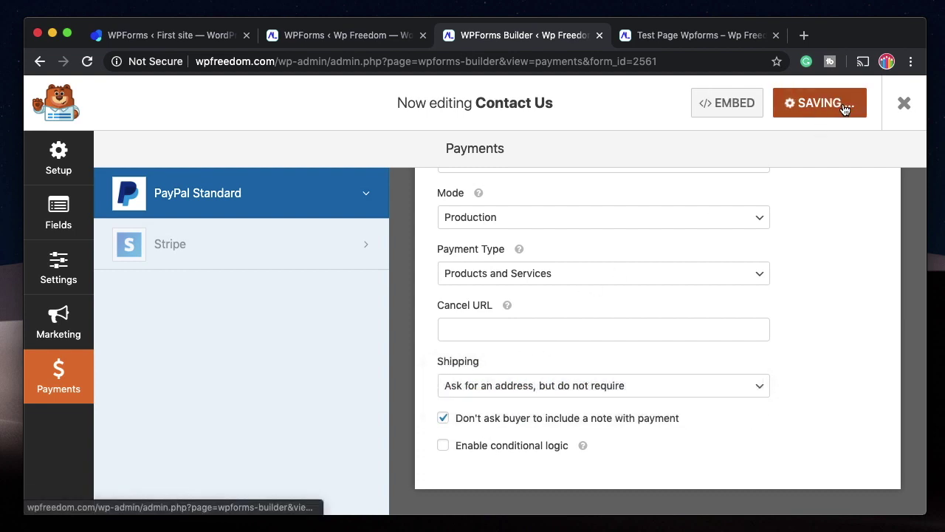
Enter the PayPal account e-mail address in PayPal Email Address.
scroll(475, 318, up, 3)
click(474, 317)
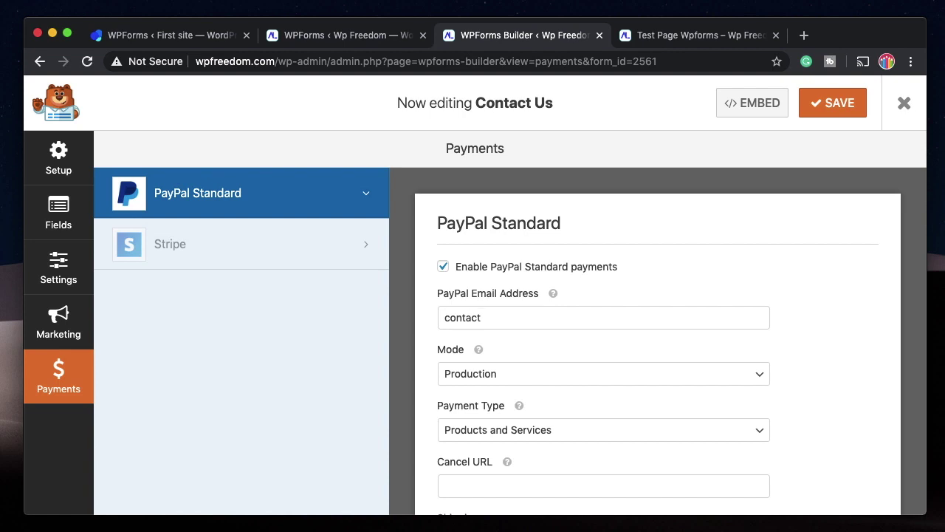
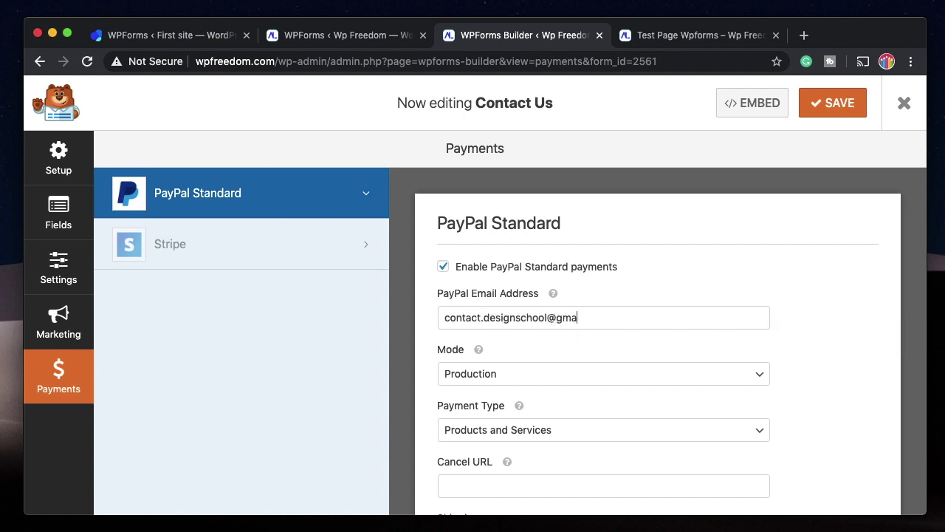
scroll(618, 318, down, 3)
scroll(618, 318, up, 3)
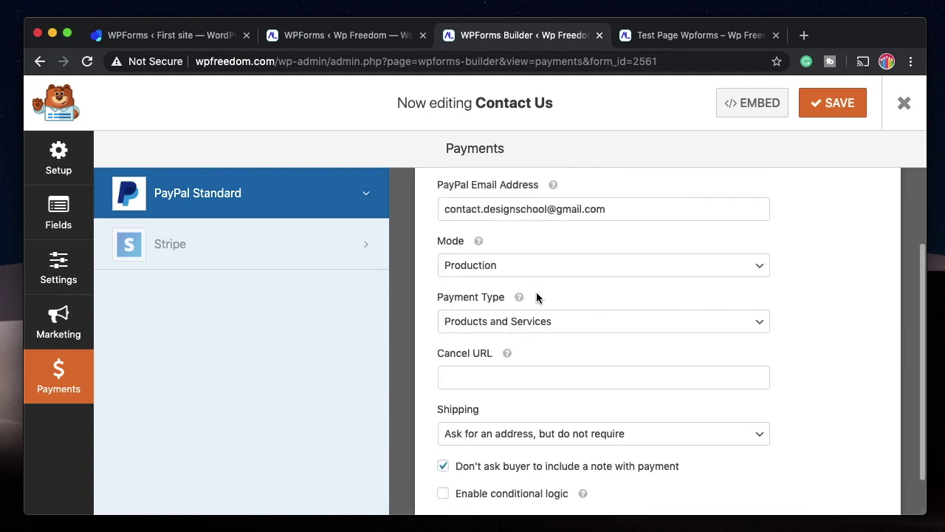
In Setup, choose the Donation Form template for this form.
click(66, 169)
scroll(507, 289, down, 1)
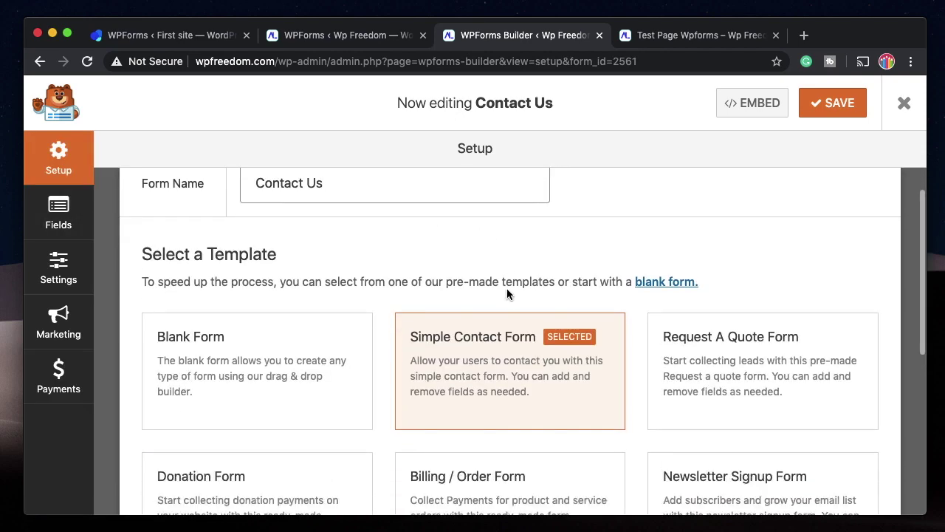
mouse_move(483, 374)
scroll(484, 373, down, 3)
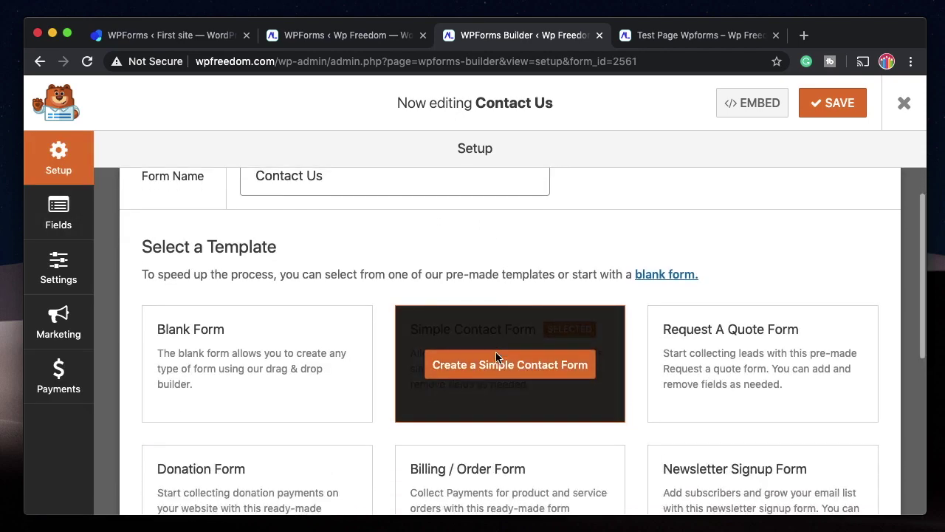
click(301, 368)
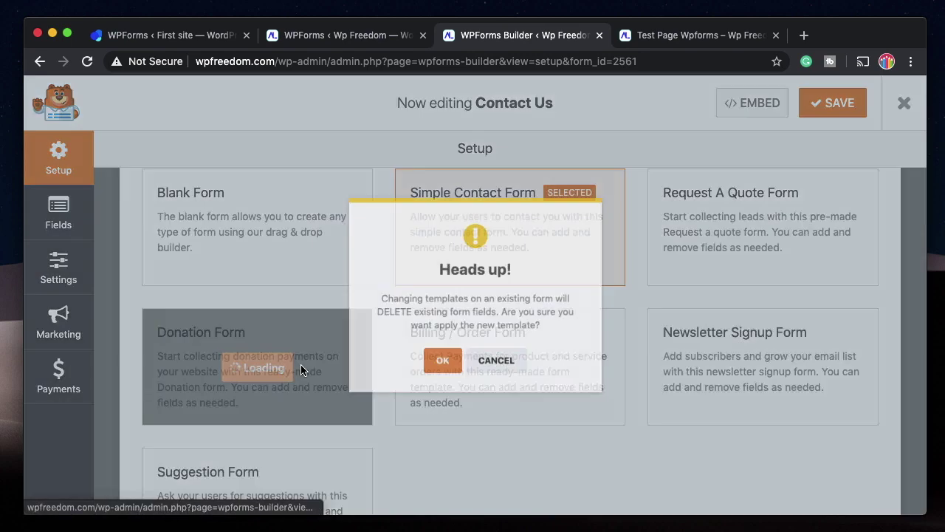
Confirm the Heads up! field replacement and dismiss the Don't Forget payment reminder.
triple_click(450, 312)
click(450, 312)
triple_click(450, 311)
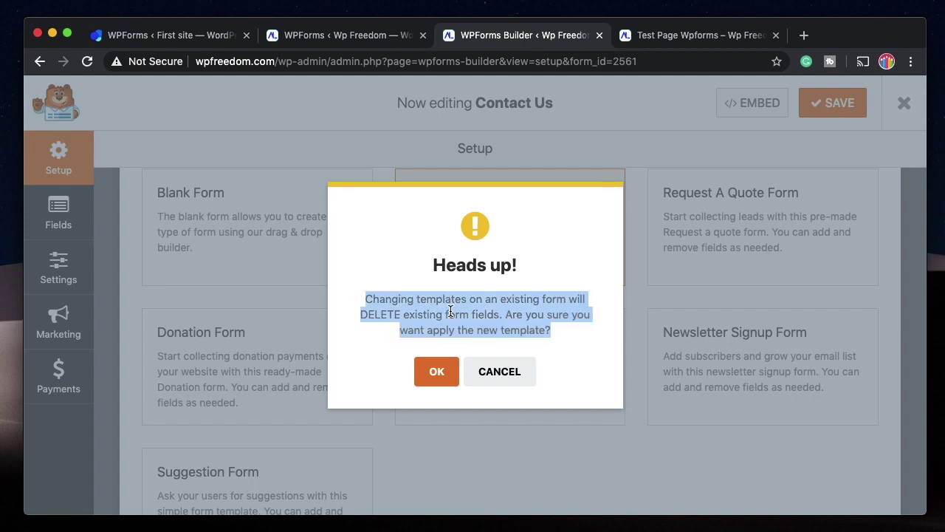
double_click(449, 311)
triple_click(450, 312)
click(435, 369)
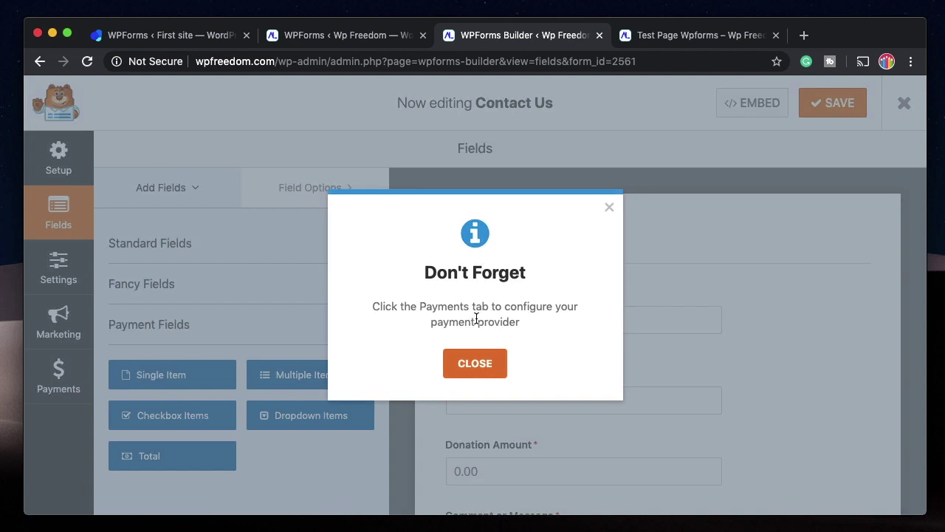
triple_click(485, 316)
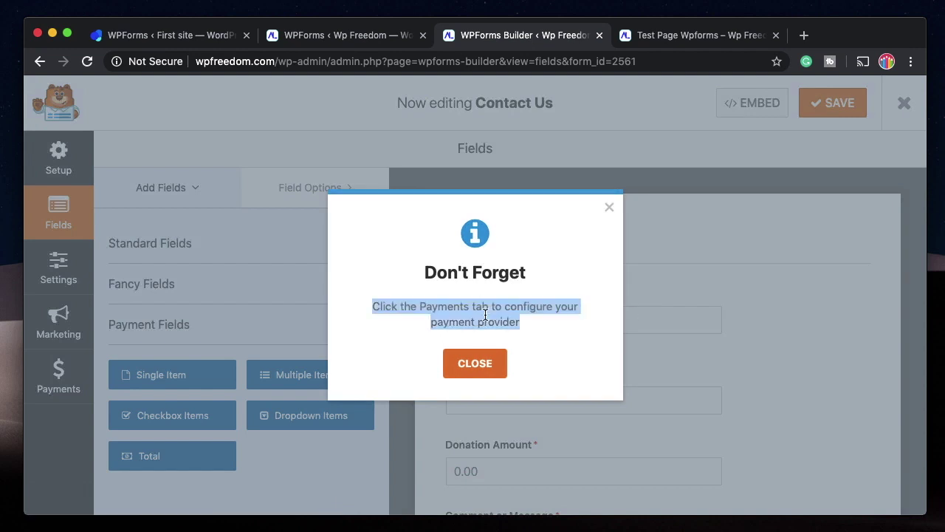
click(470, 362)
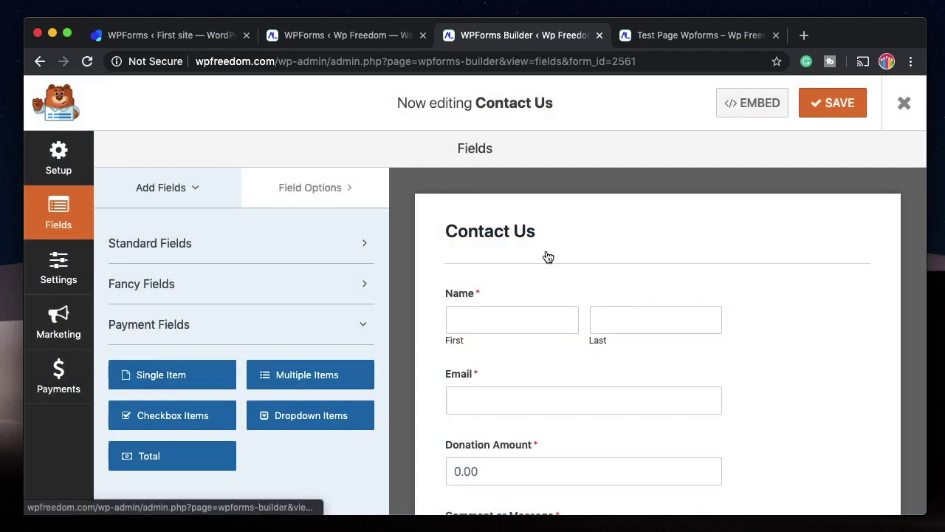
Check Donation Amount's options (Single Item, price 0.00, User Defined) and save the form.
scroll(605, 296, down, 3)
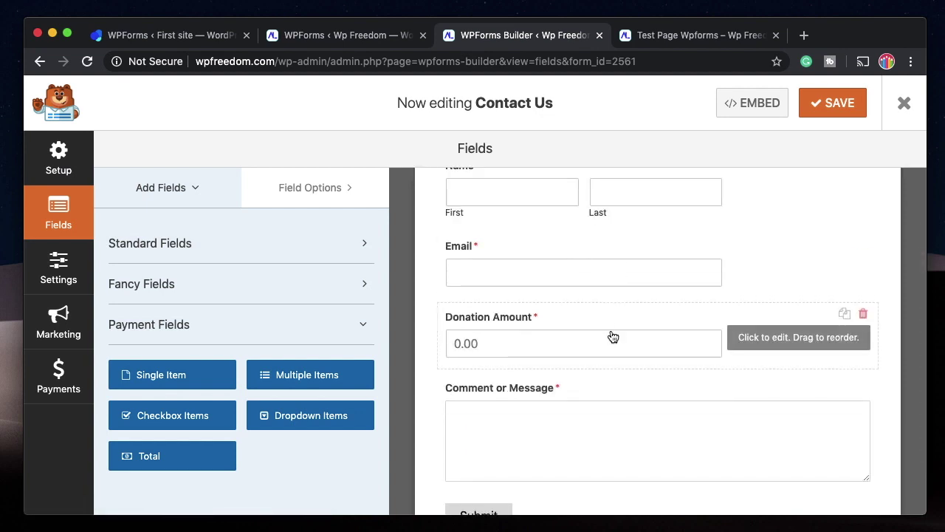
click(648, 326)
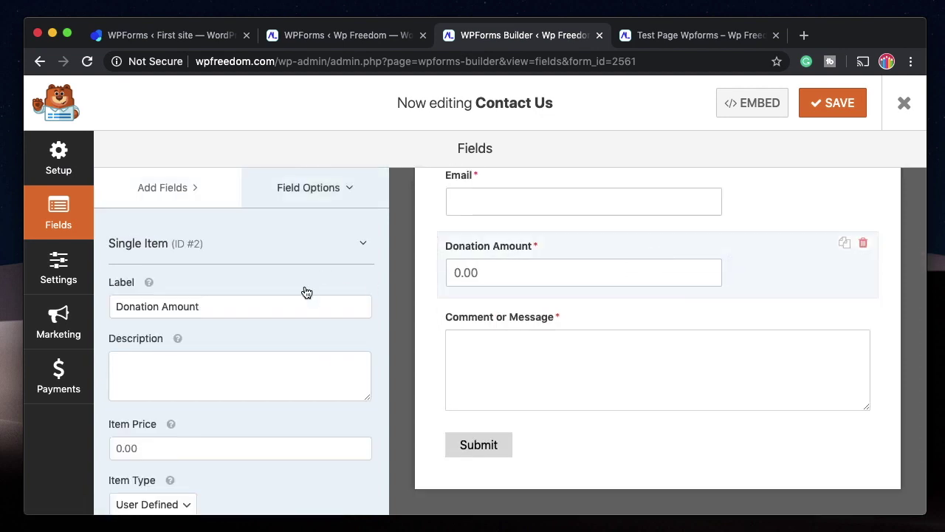
click(177, 186)
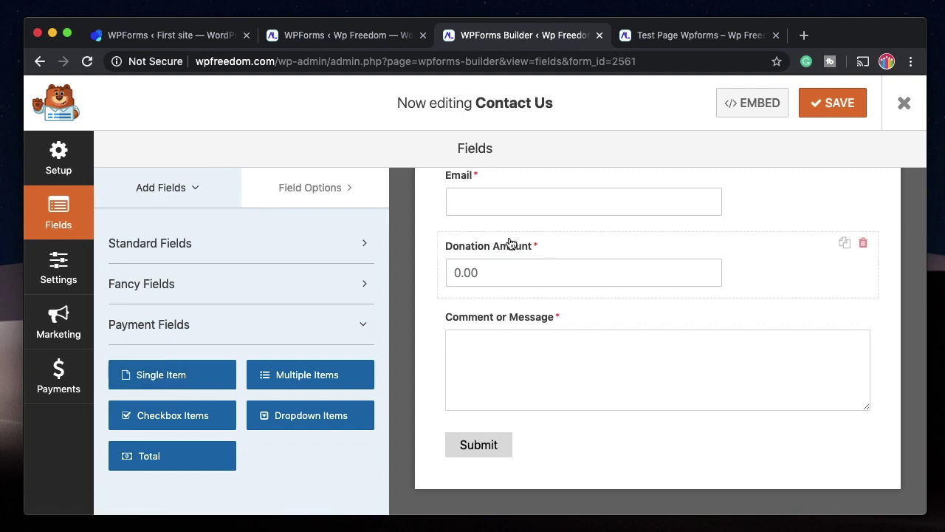
click(560, 258)
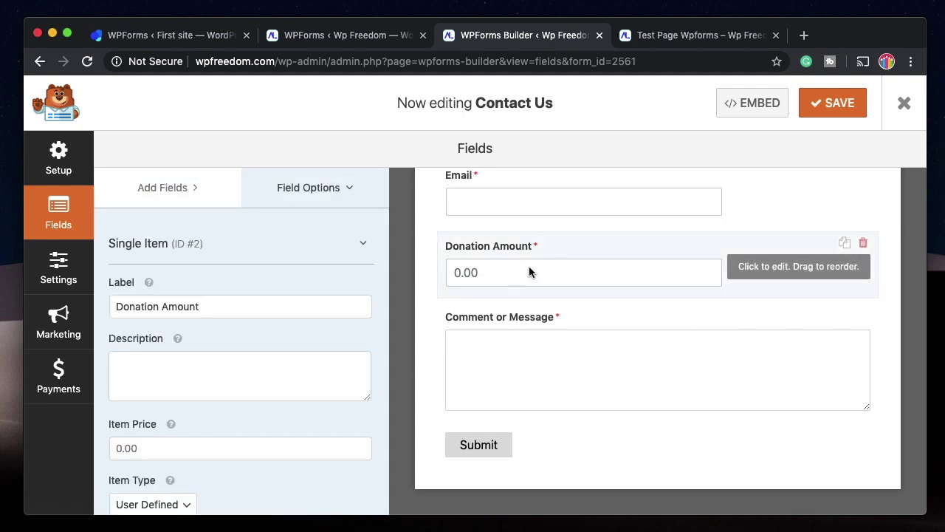
scroll(202, 401, down, 2)
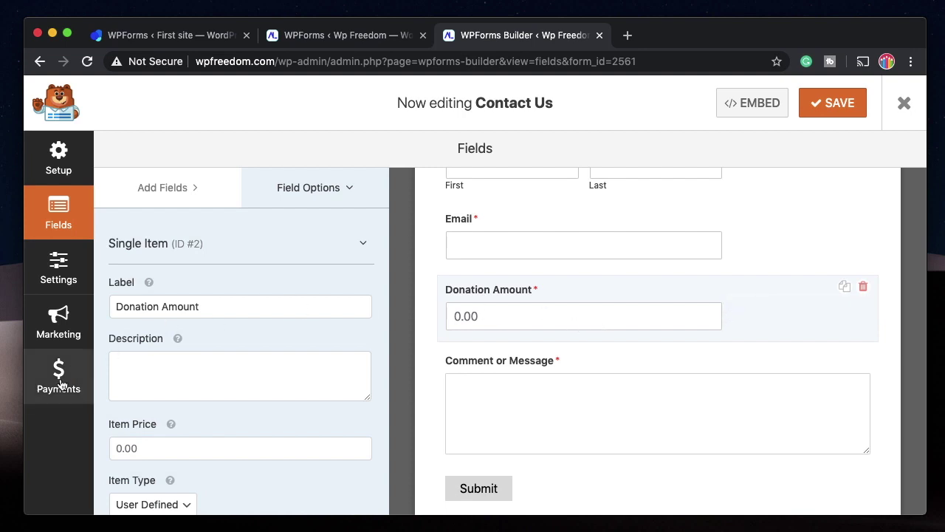
click(834, 106)
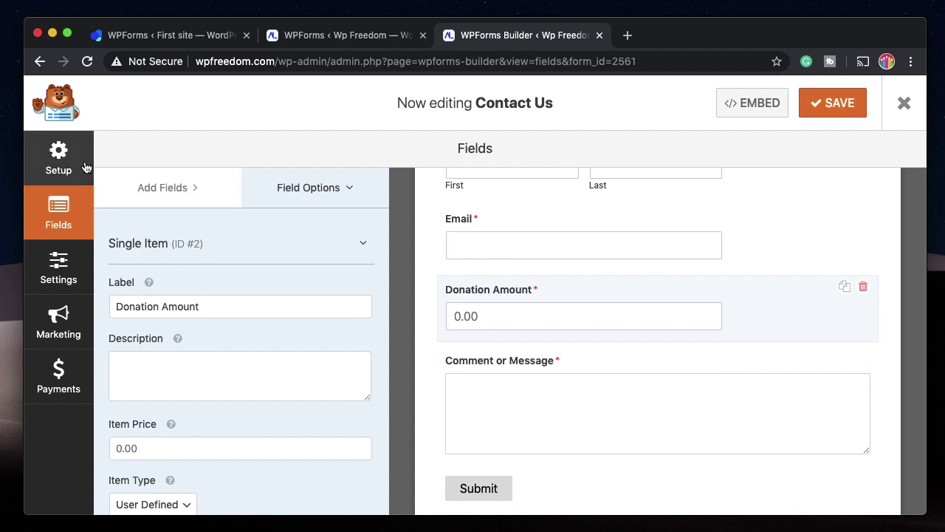
Change Submit Button Text to 'Donate' in General settings, then view the live test page.
click(59, 274)
scroll(516, 347, down, 2)
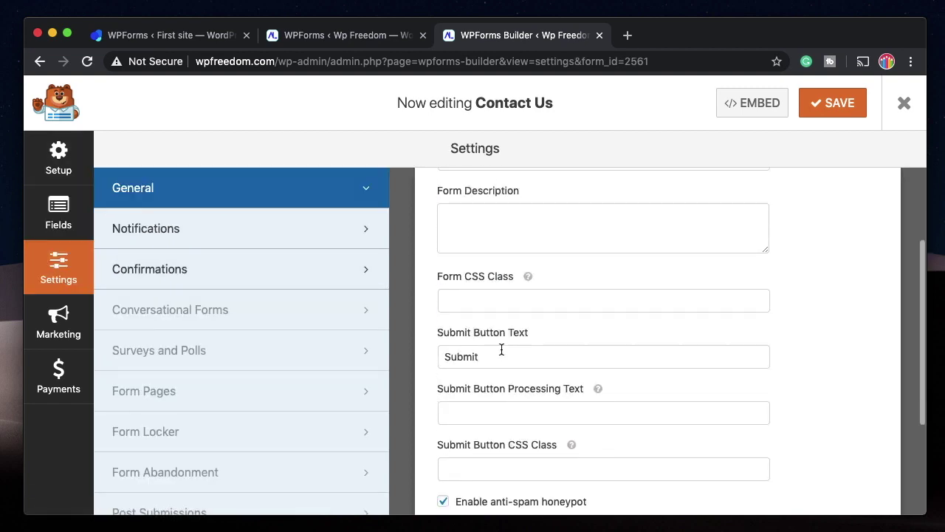
click(493, 354)
double_click(493, 355)
text(Donate)
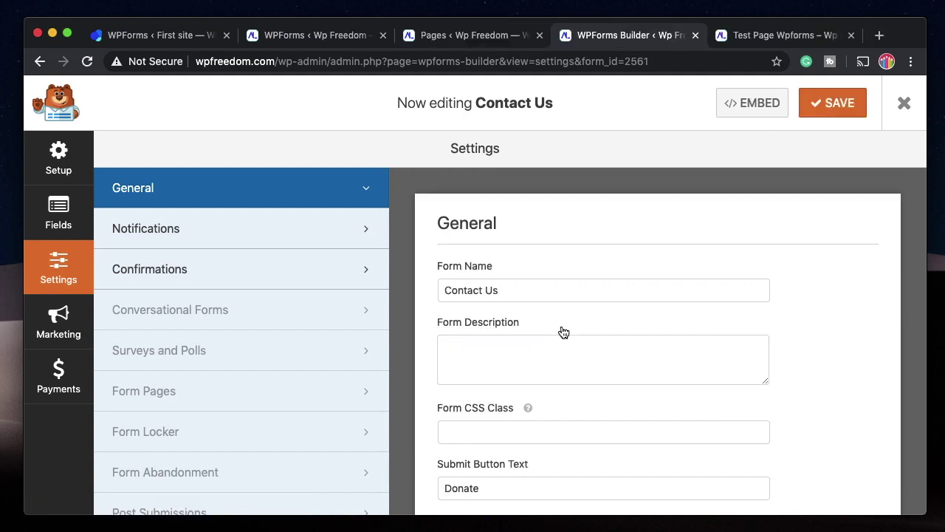
scroll(561, 330, down, 5)
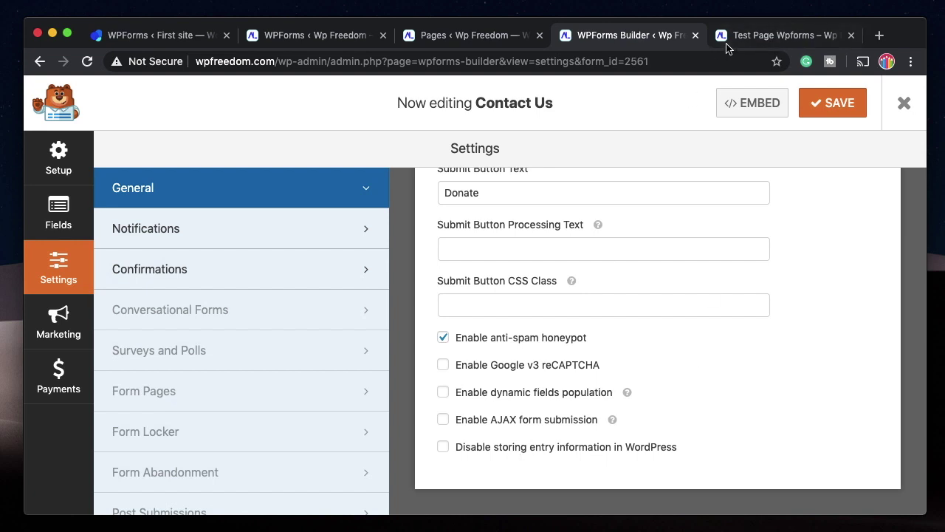
click(759, 47)
scroll(509, 258, up, 2)
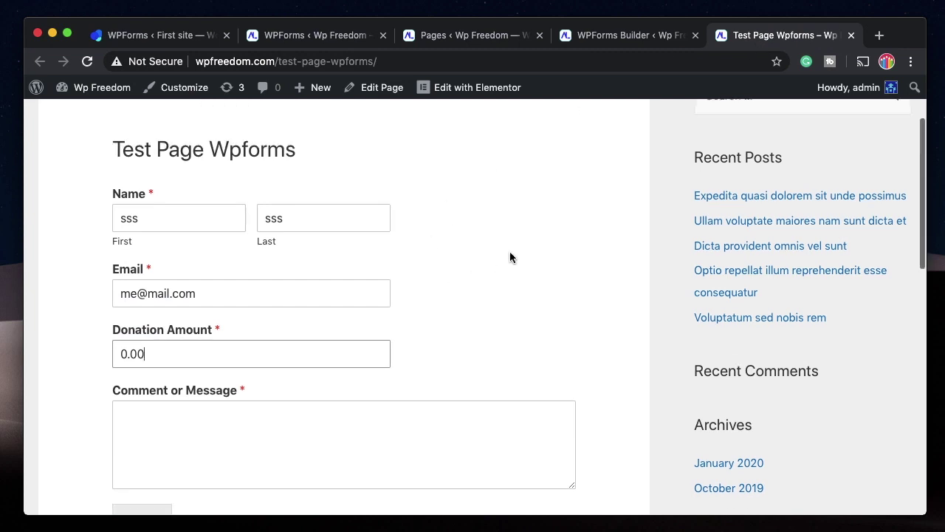
Replace the default Donation Amount with 100 on the test form.
double_click(161, 371)
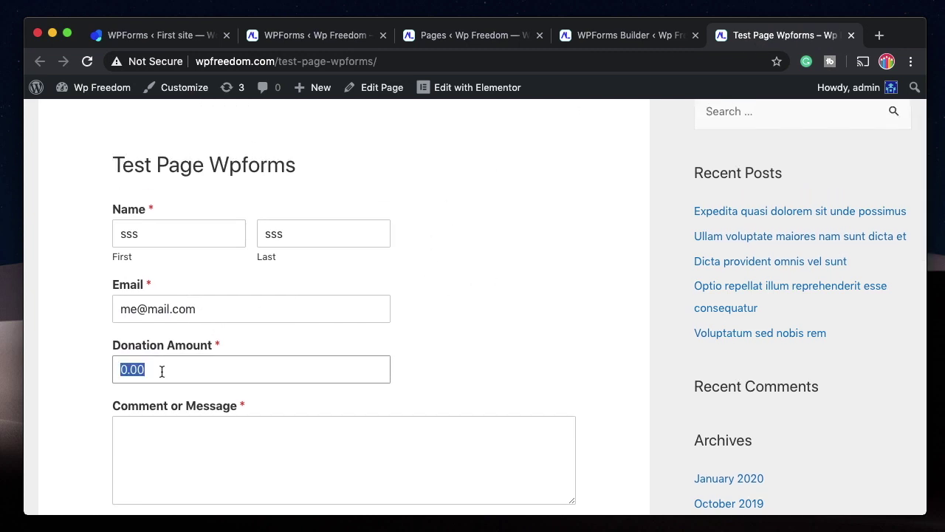
key(BackSpace)
text(34444)
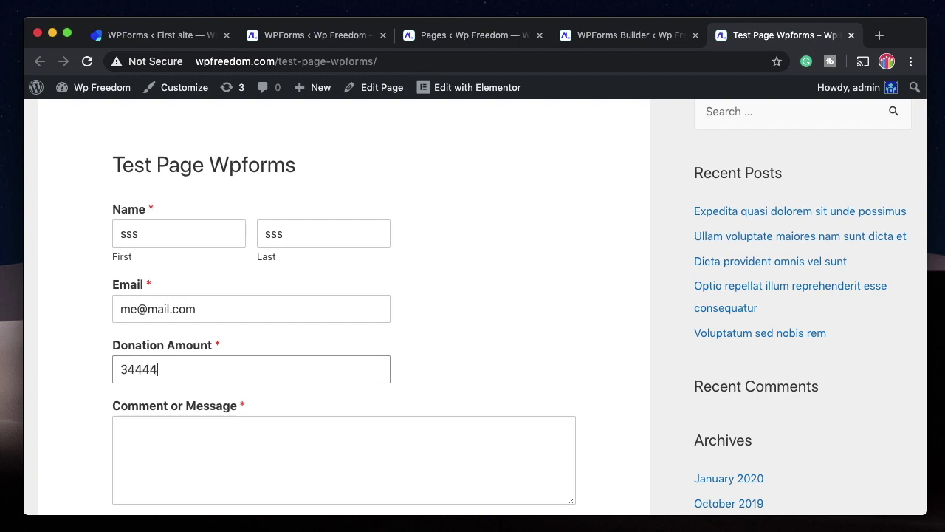
text(4.)
click(184, 458)
double_click(129, 370)
key(BackSpace)
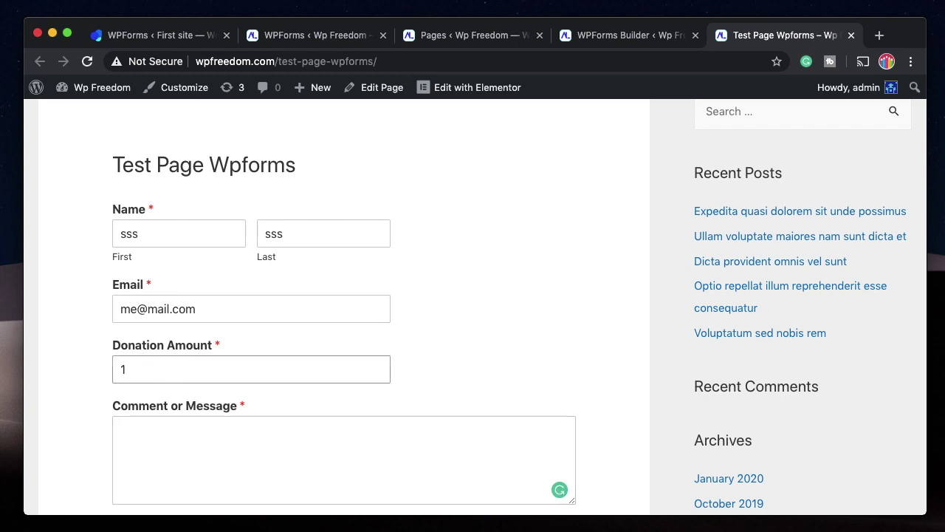
Comment 'Enjoy it', submit to reach the $100.00 PayPal checkout, then return to the builder.
scroll(180, 369, down, 3)
click(183, 363)
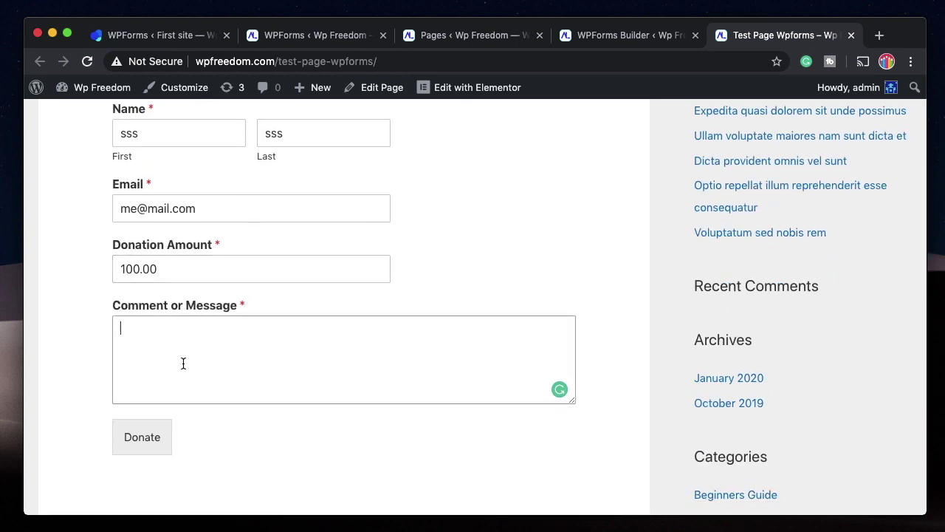
text(Enjoy it)
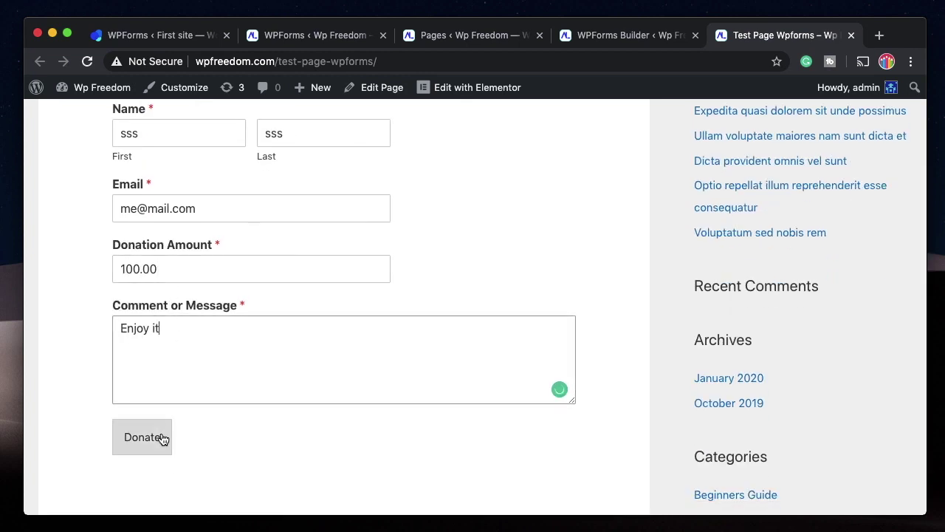
click(162, 438)
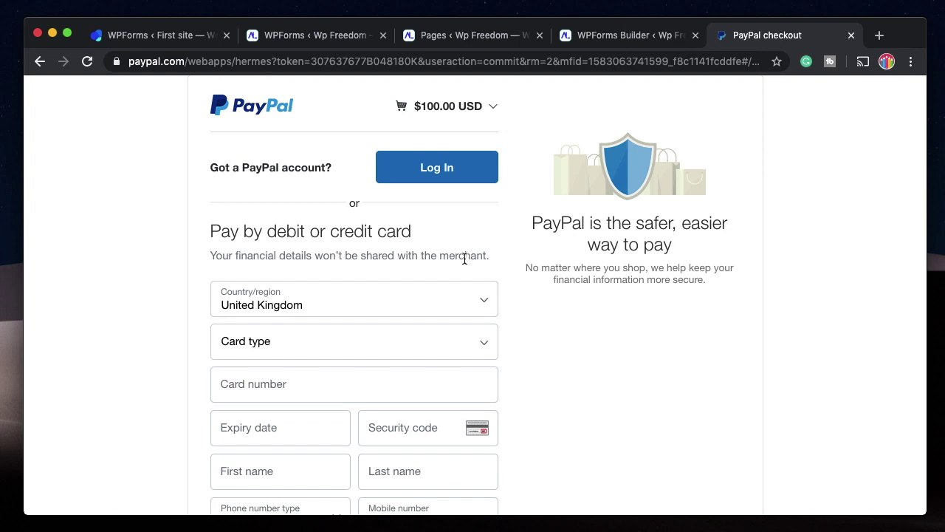
click(624, 37)
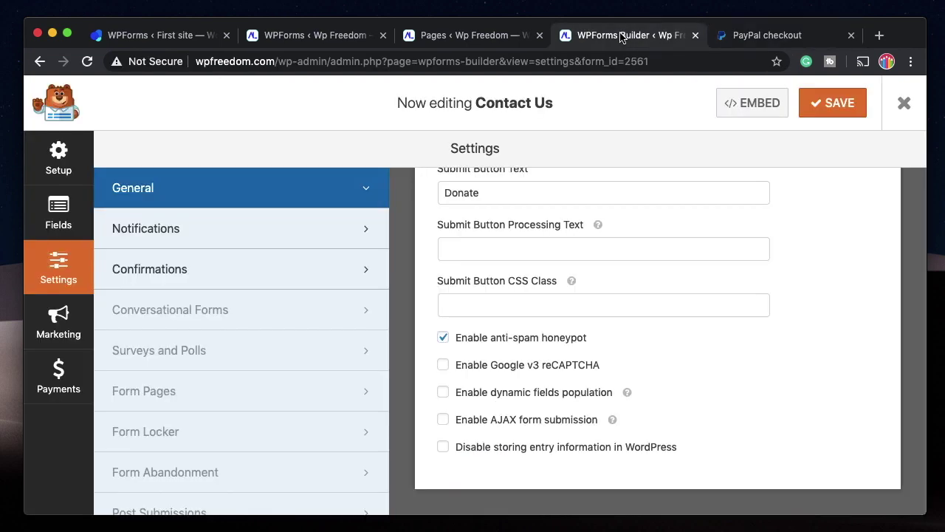
Add a Multiple Items field to the form and move it above Comment or Message.
click(58, 214)
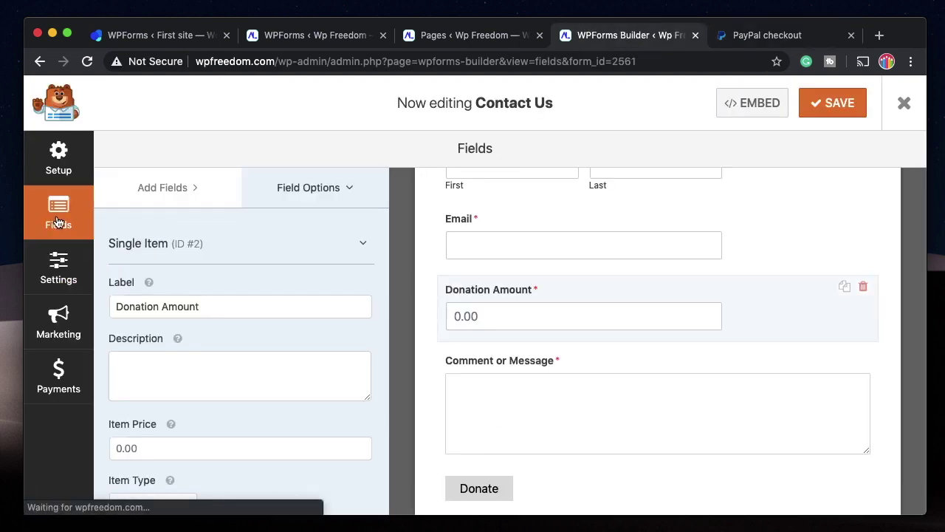
click(174, 190)
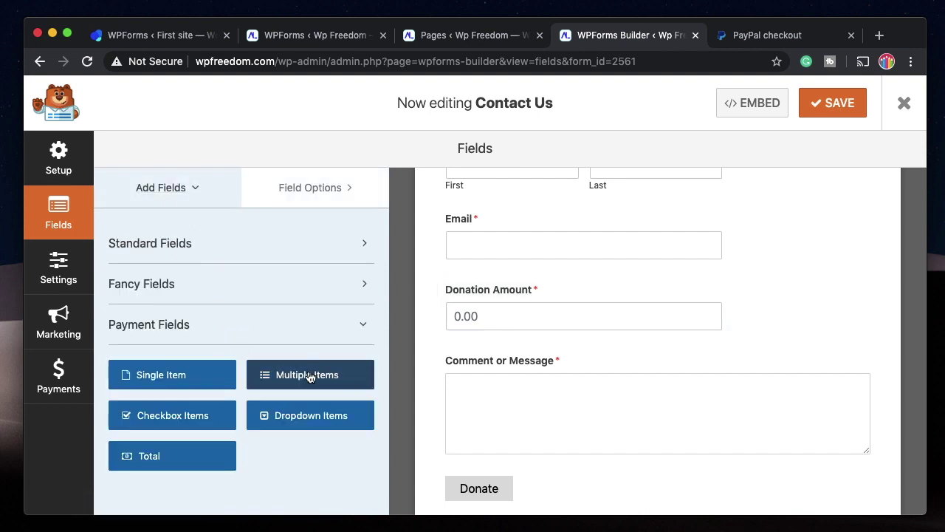
drag(310, 375, 527, 341)
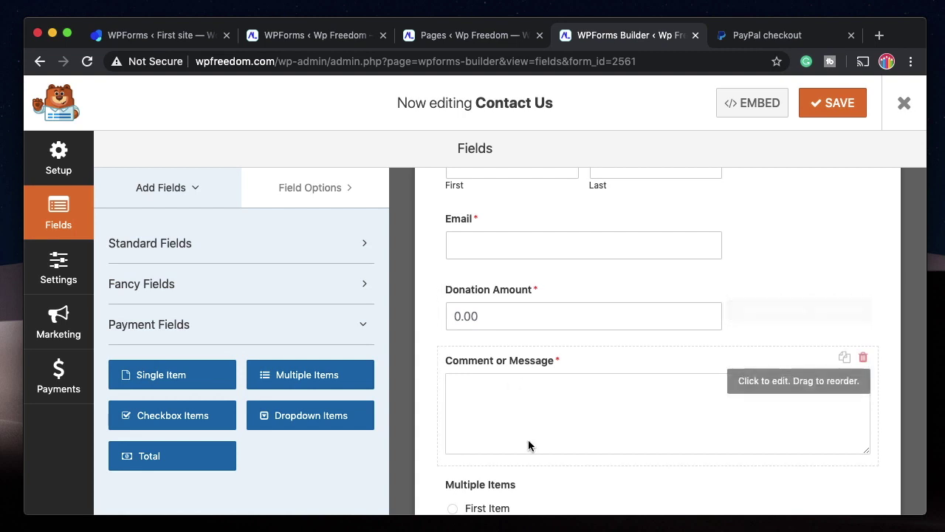
scroll(529, 445, down, 2)
drag(632, 417, 482, 340)
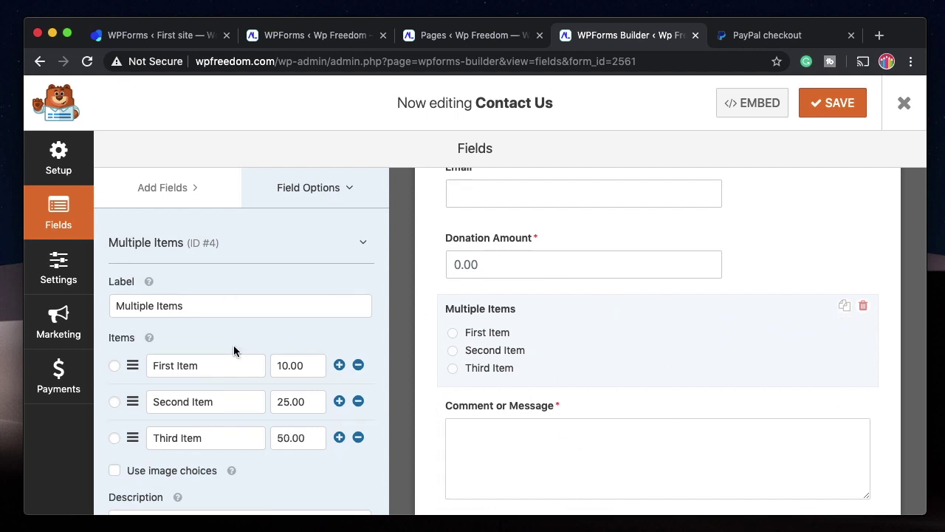
scroll(234, 345, down, 1)
scroll(214, 280, up, 1)
Add a Total field below Multiple Items, check the 10.00/25.00/50.00 prices, and save.
click(167, 188)
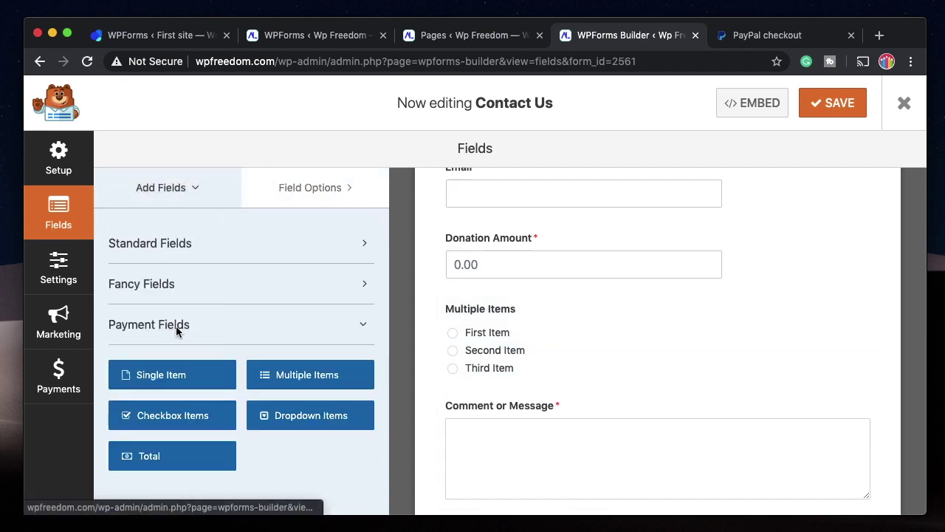
click(173, 465)
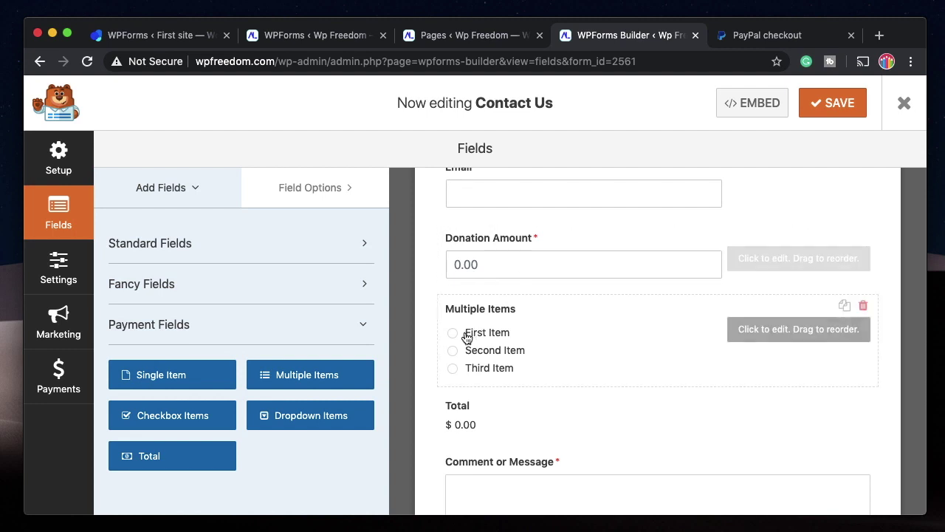
click(540, 338)
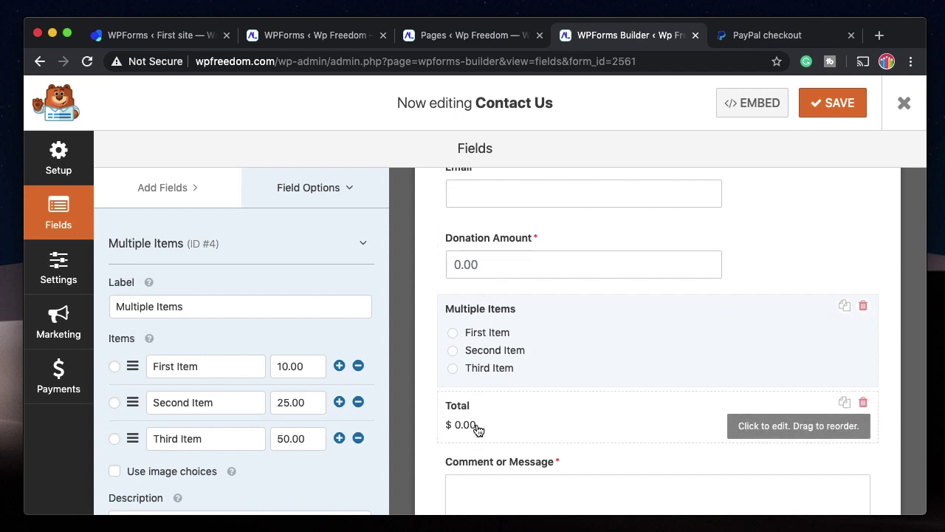
click(842, 100)
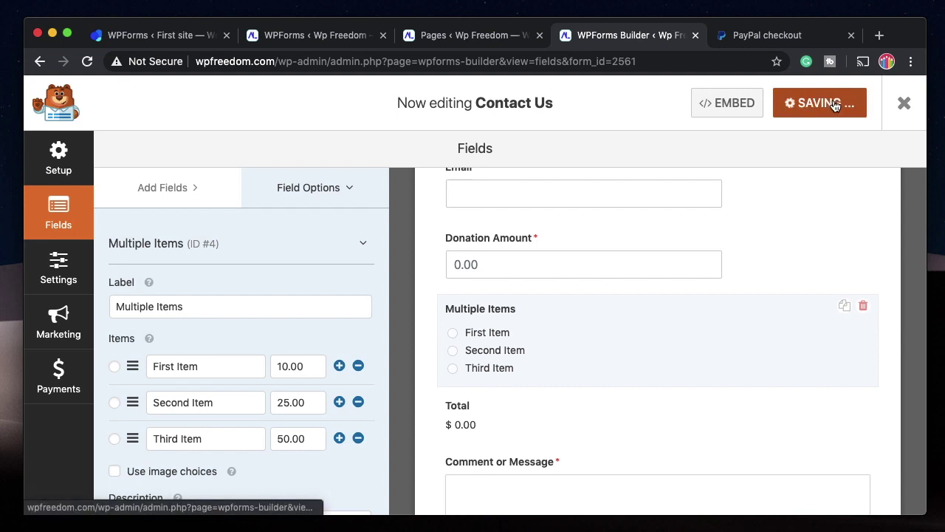
click(761, 36)
Enter a 10 donation, choose First Item, and confirm the Total reads $20.00.
scroll(348, 344, left, 5)
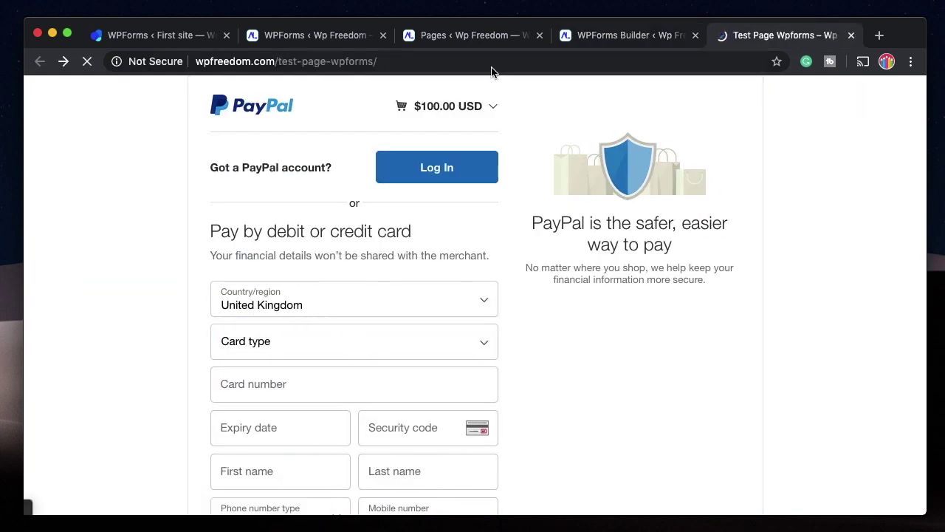
key(Tab)
text(10)
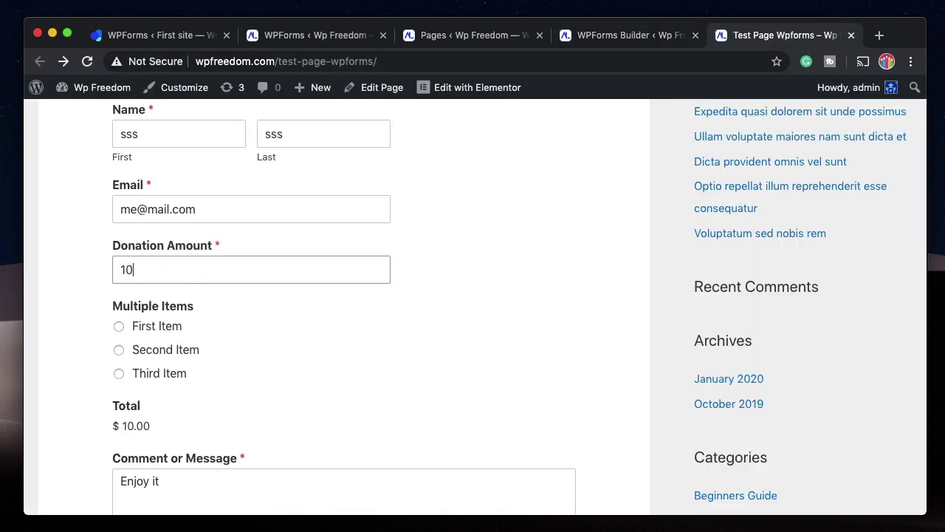
click(163, 325)
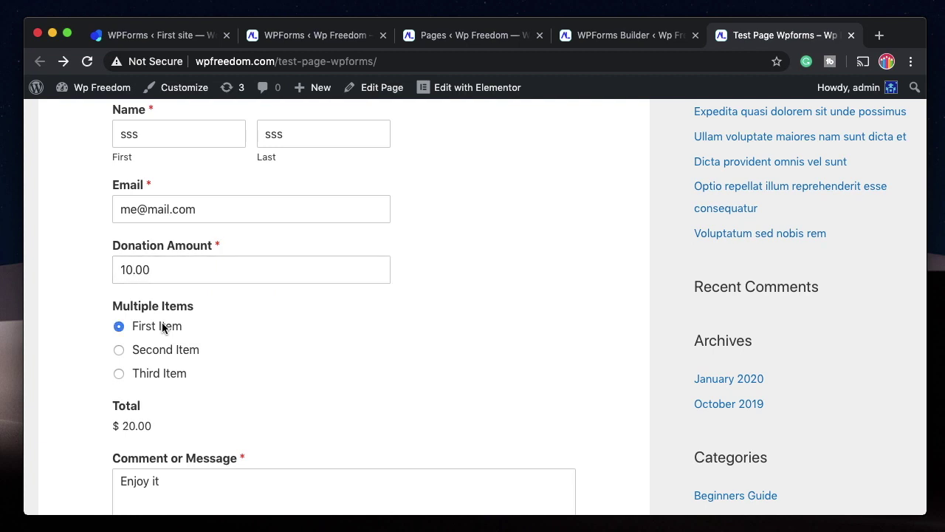
triple_click(141, 425)
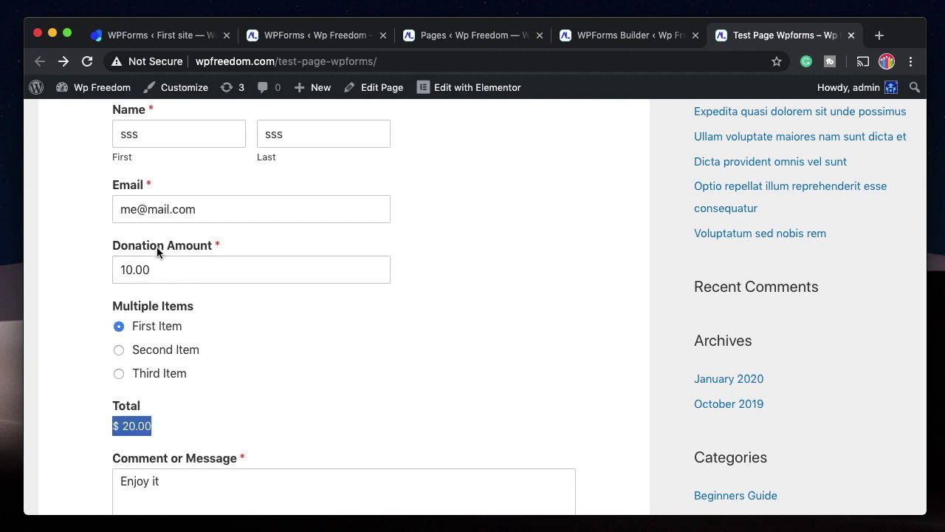
triple_click(135, 425)
triple_click(139, 426)
triple_click(145, 427)
triple_click(137, 426)
double_click(132, 426)
click(627, 35)
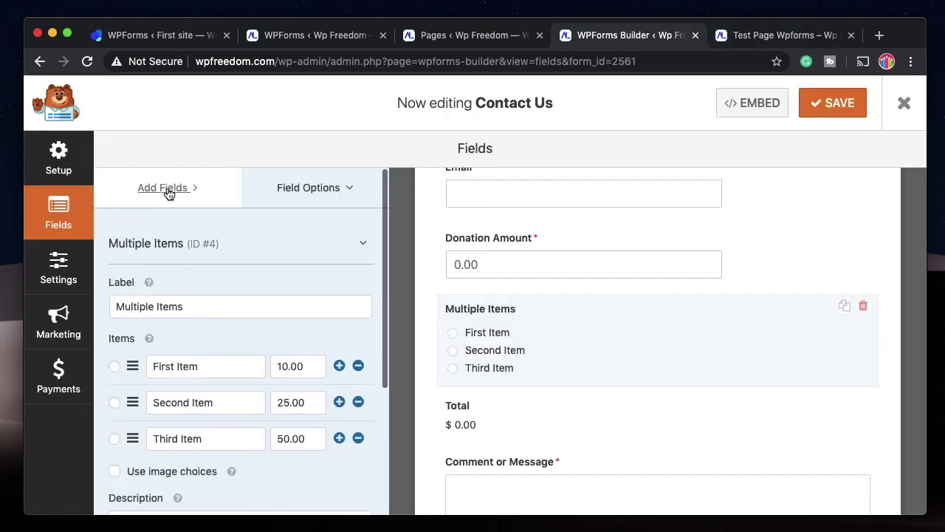
Save the Contact Us form and confirm switching it to the Simple Contact Form template.
click(167, 189)
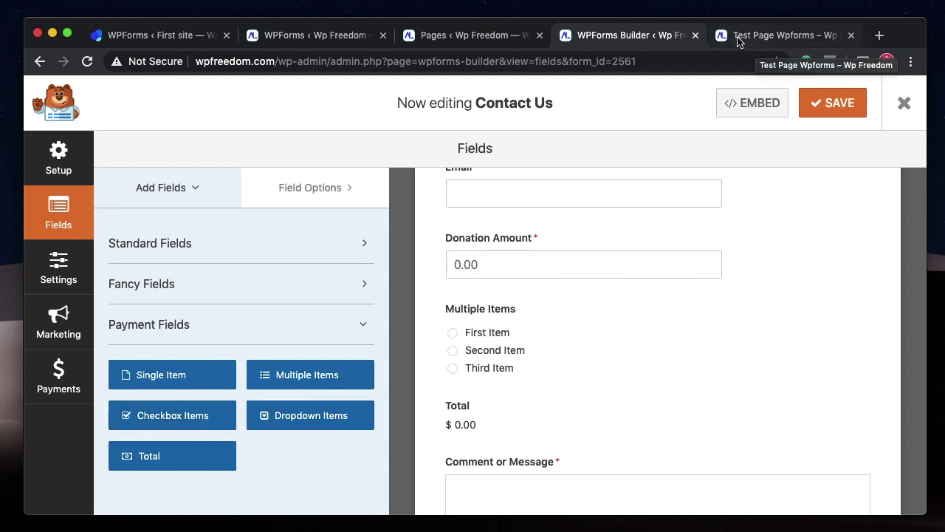
scroll(569, 268, up, 3)
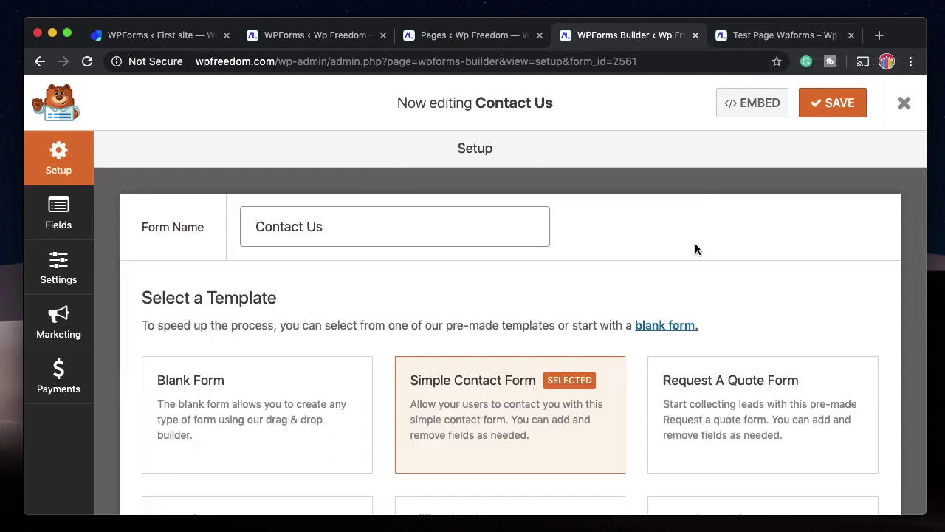
mouse_move(532, 426)
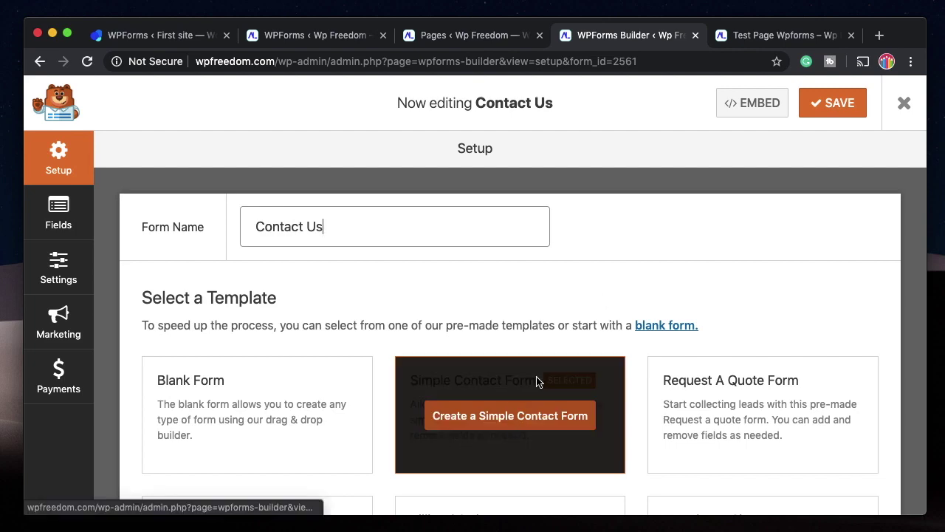
scroll(514, 369, down, 1)
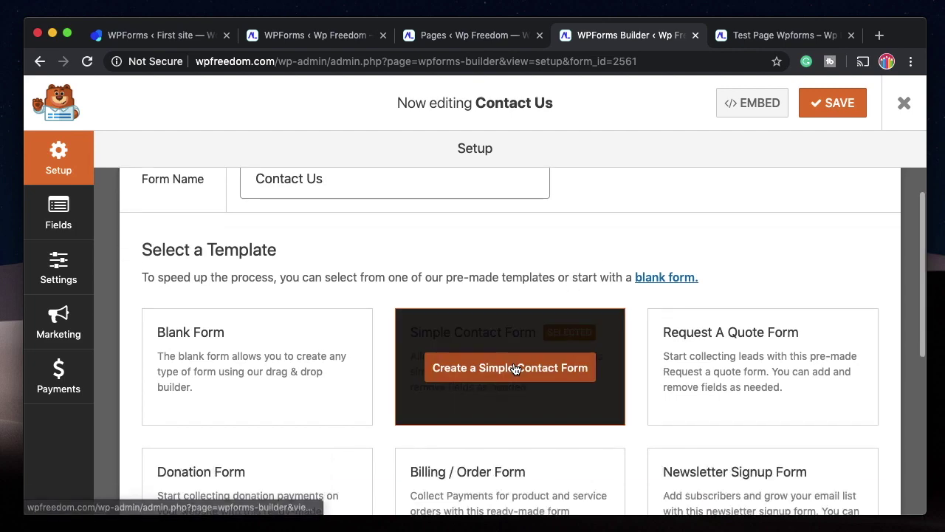
click(833, 103)
click(440, 376)
click(441, 374)
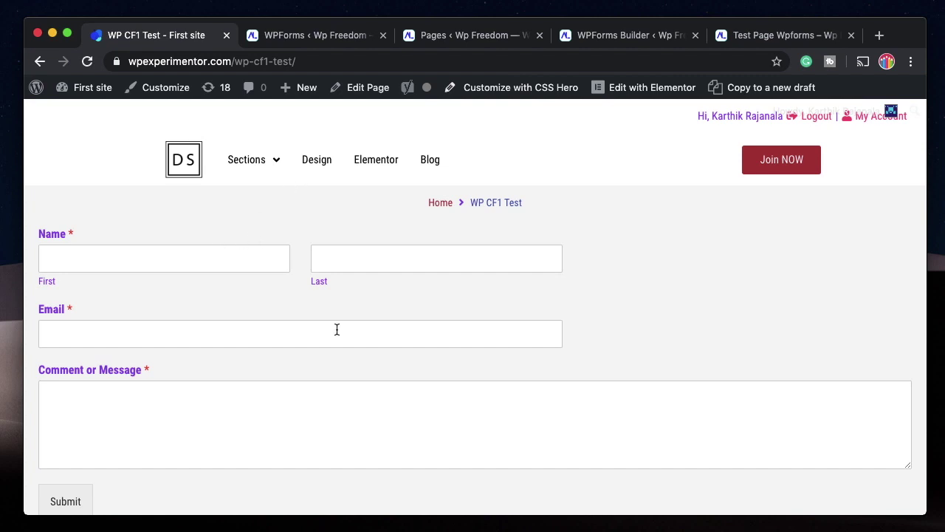
Review the WP CF1 Test contact form, then launch CSS Hero on that page.
scroll(337, 329, down, 1)
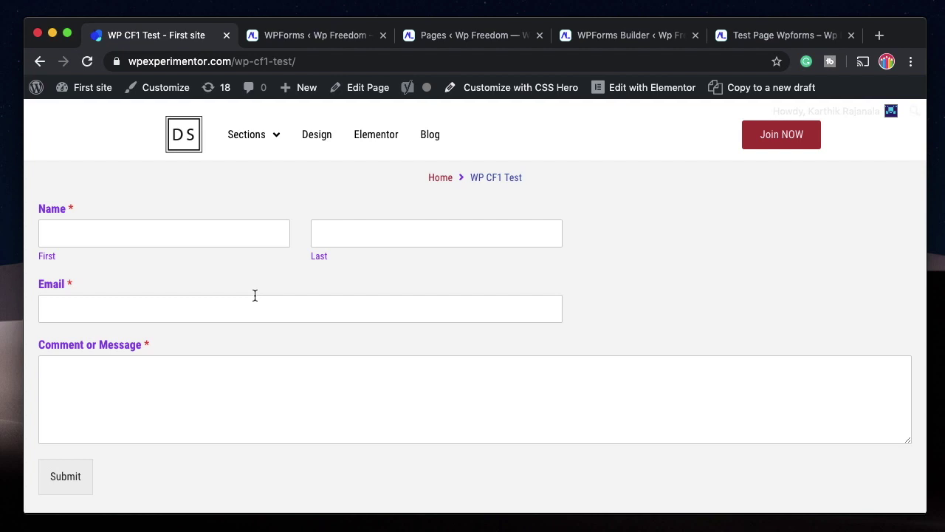
scroll(254, 295, up, 1)
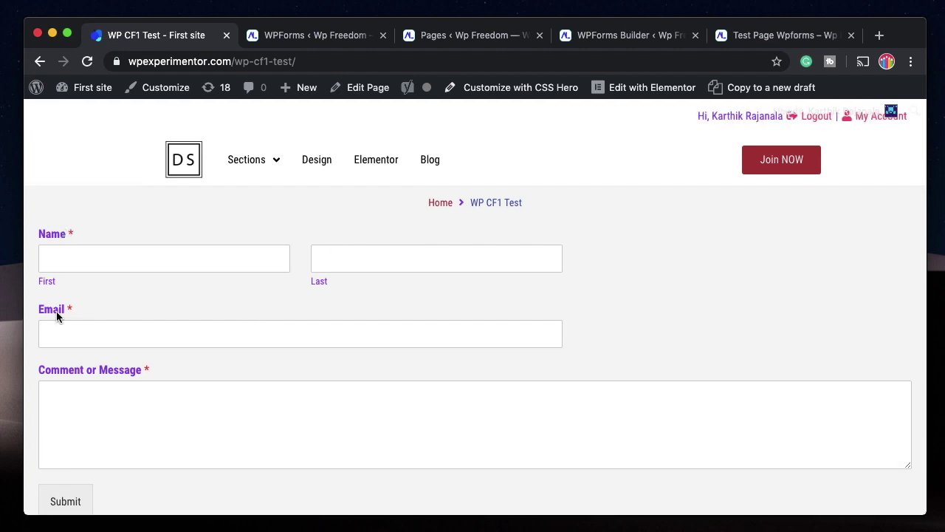
scroll(88, 372, down, 3)
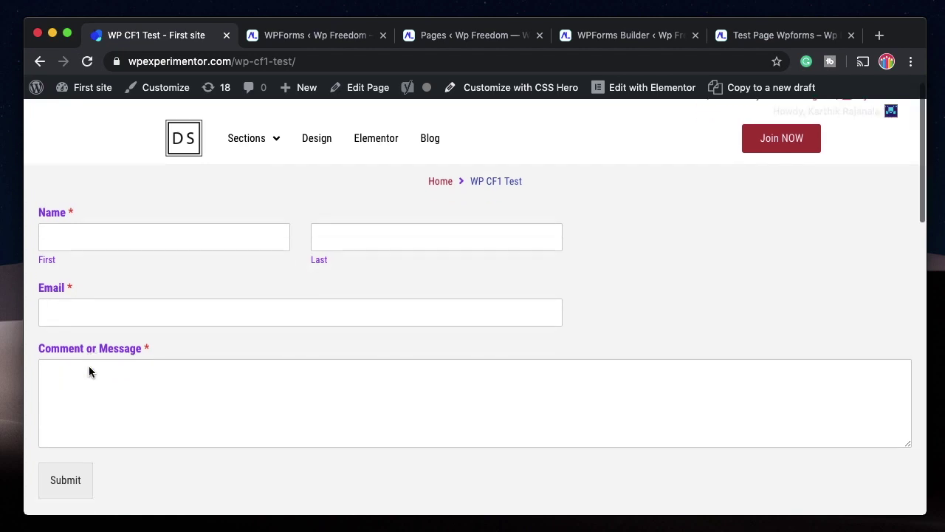
scroll(185, 380, up, 3)
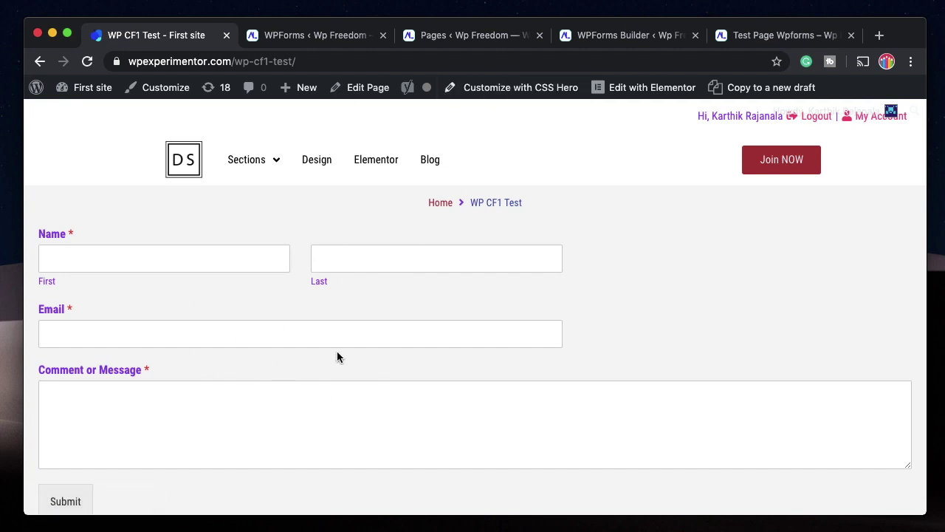
click(517, 90)
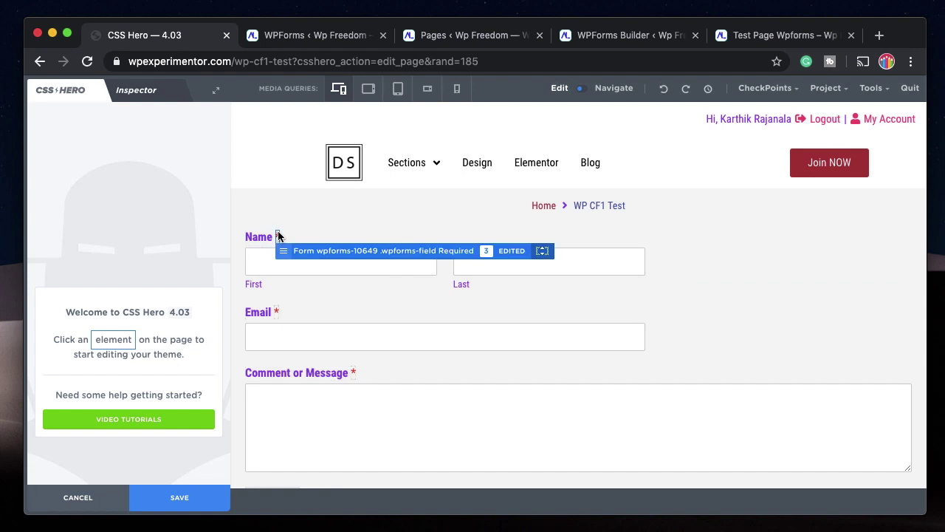
Select the Name label and set the labels' font family to Times New Roman.
click(260, 237)
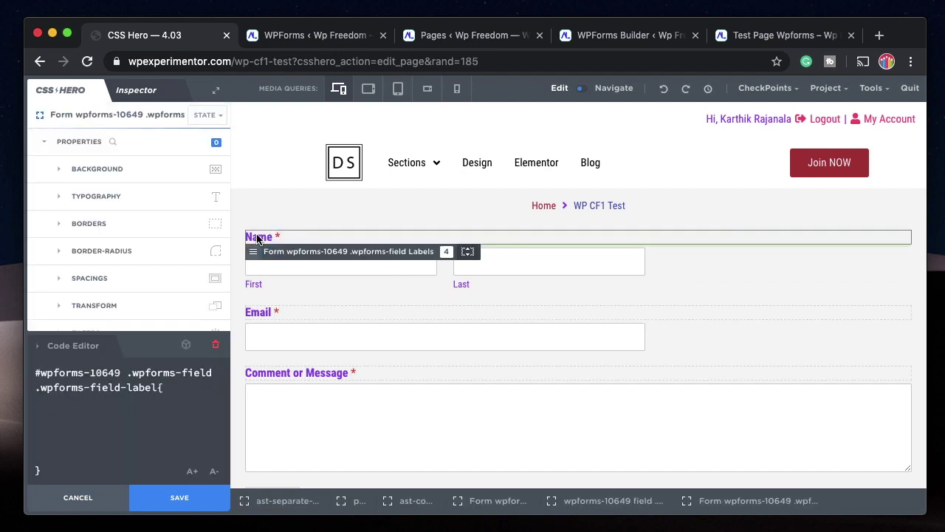
click(129, 196)
scroll(126, 218, down, 2)
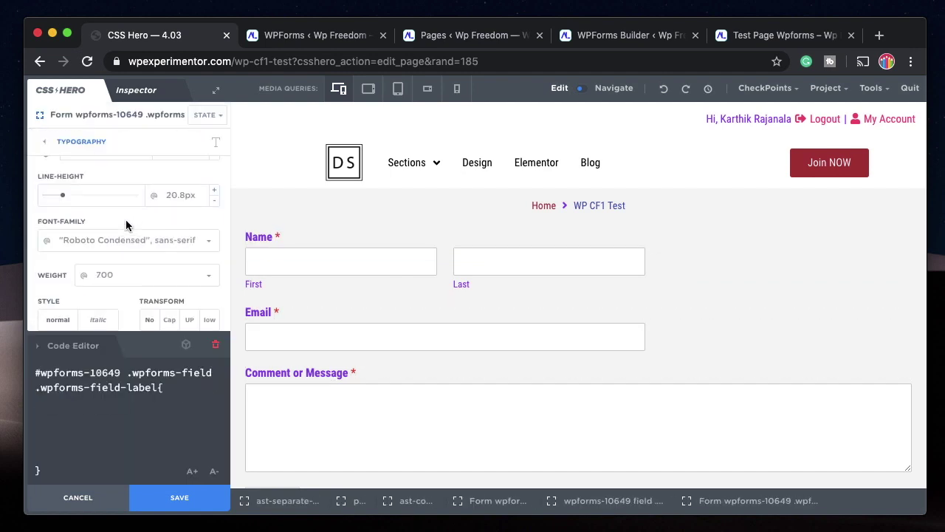
click(207, 240)
scroll(158, 290, down, 1)
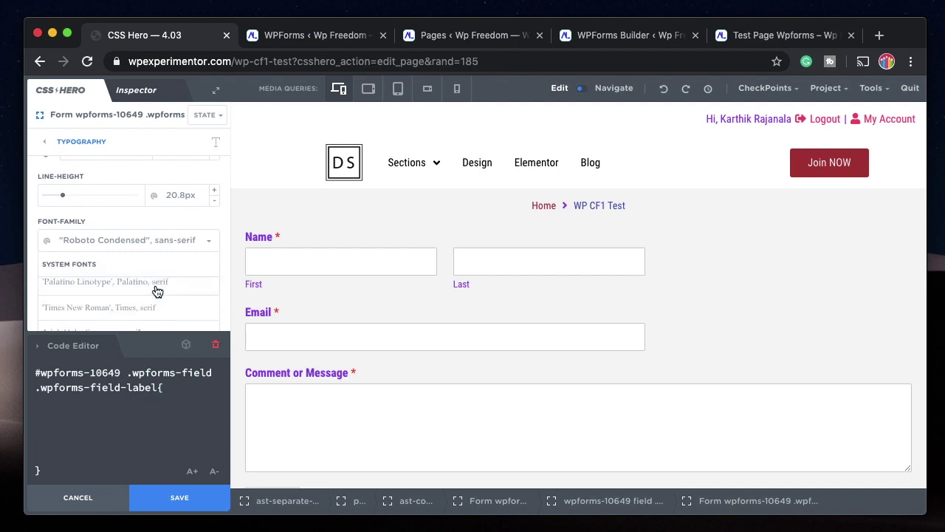
click(148, 307)
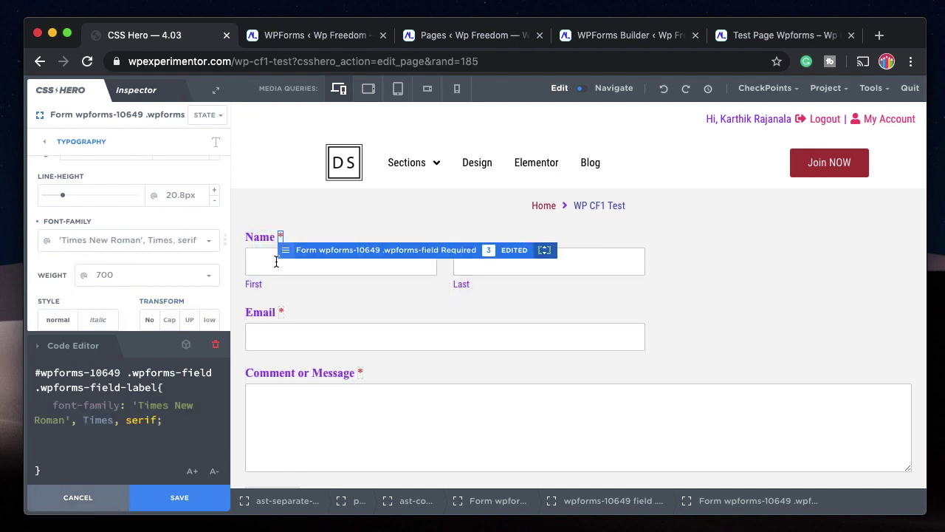
scroll(300, 382, down, 1)
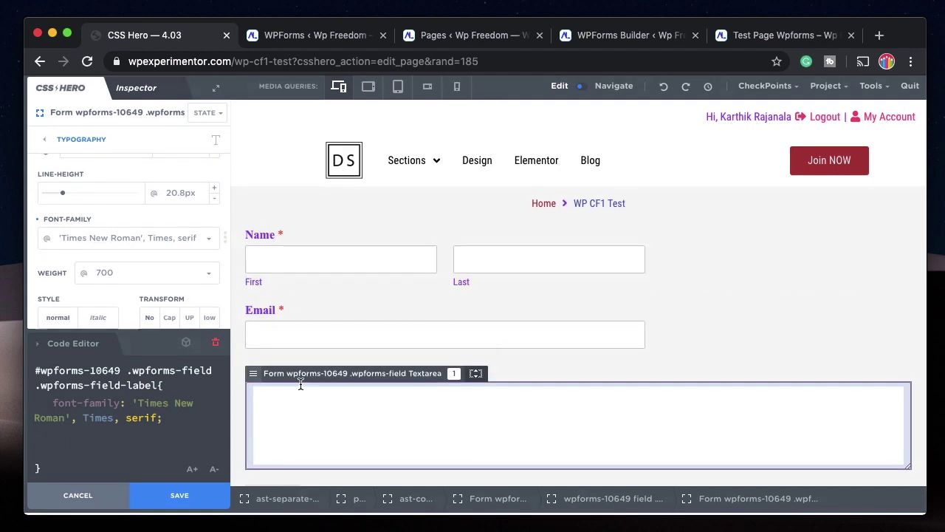
Limit label styling to this page, trying Arial and Arial Black before settling on Times New Roman.
right_click(264, 244)
click(266, 244)
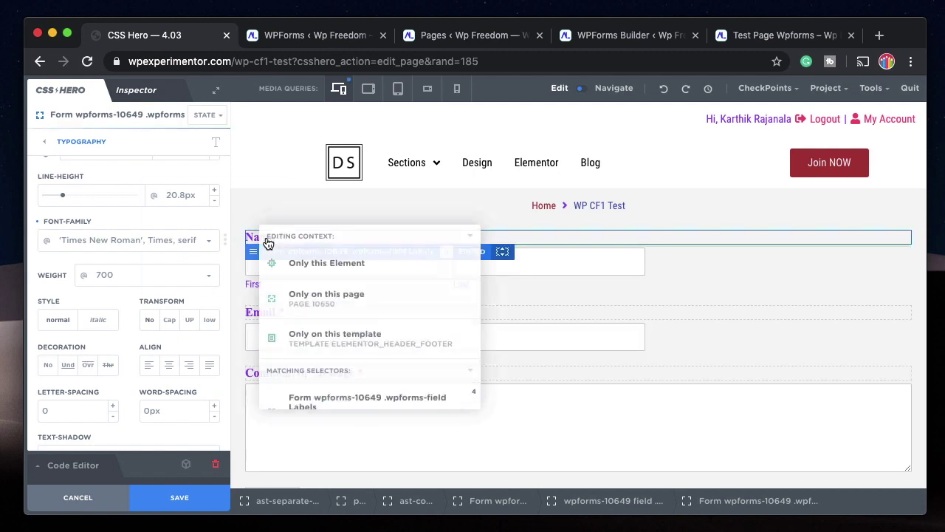
click(308, 263)
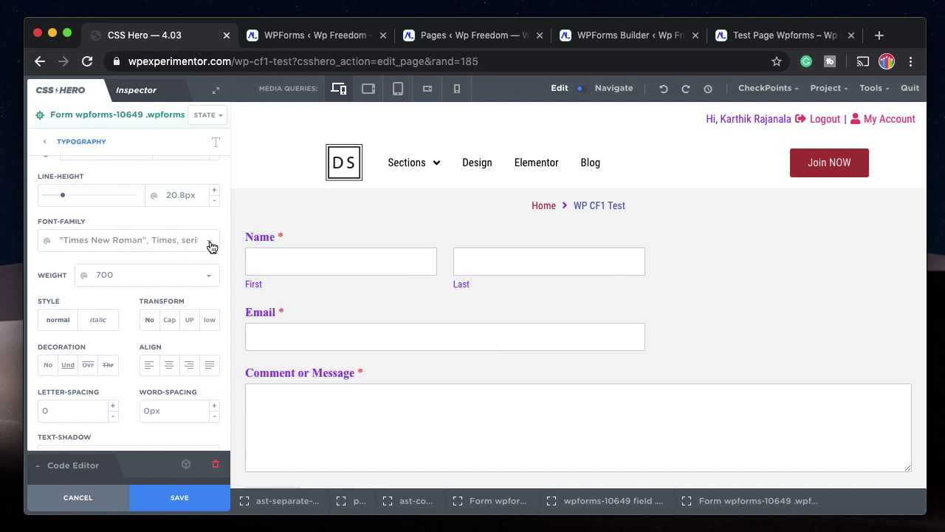
click(209, 244)
click(183, 311)
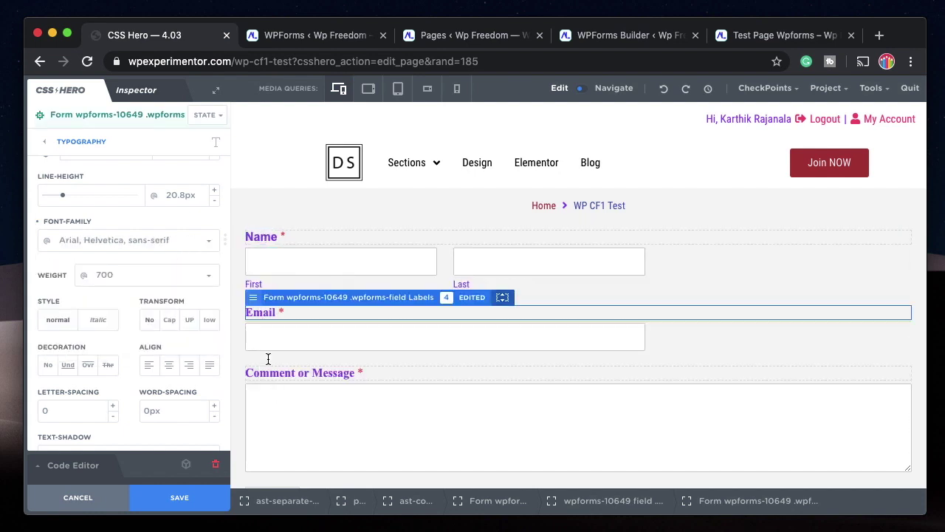
click(270, 241)
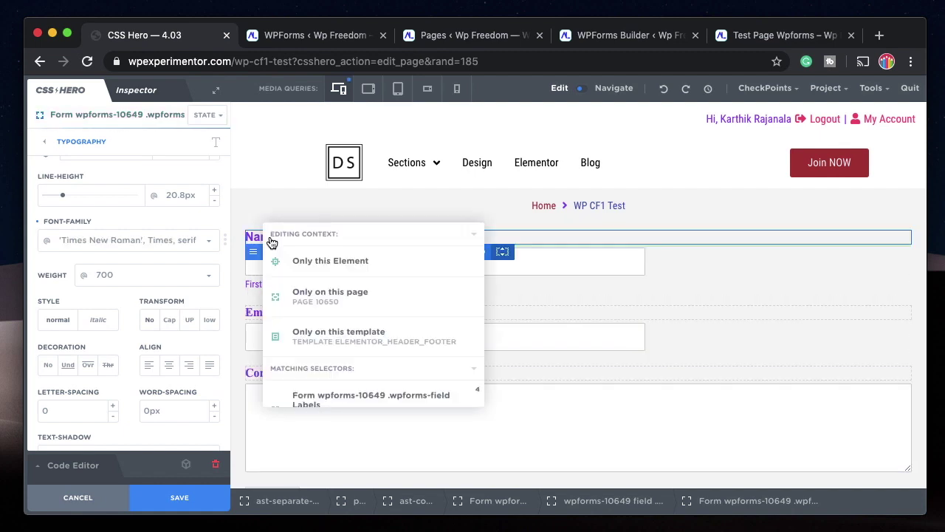
click(304, 295)
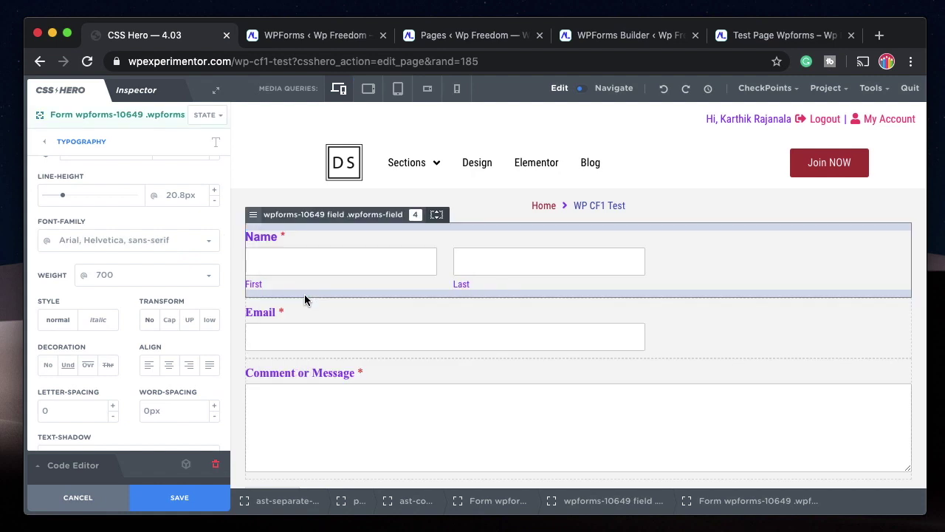
click(209, 242)
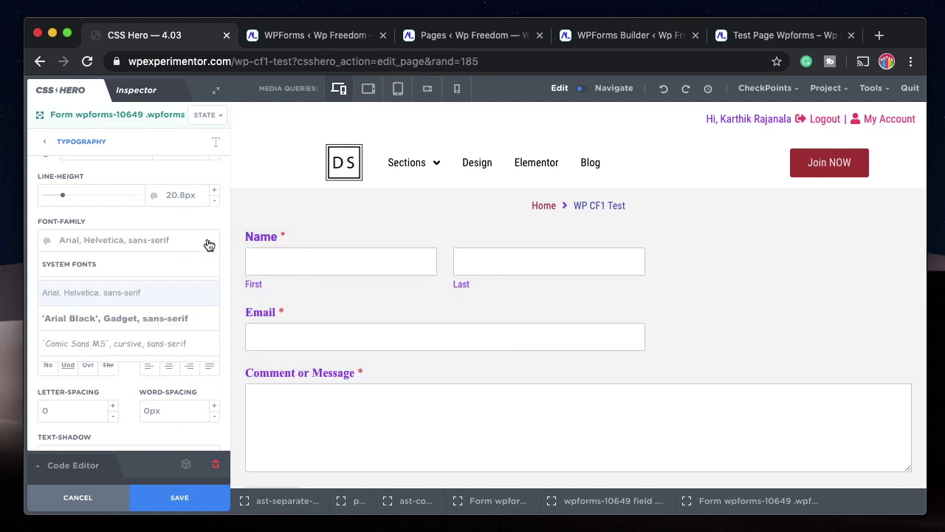
click(148, 315)
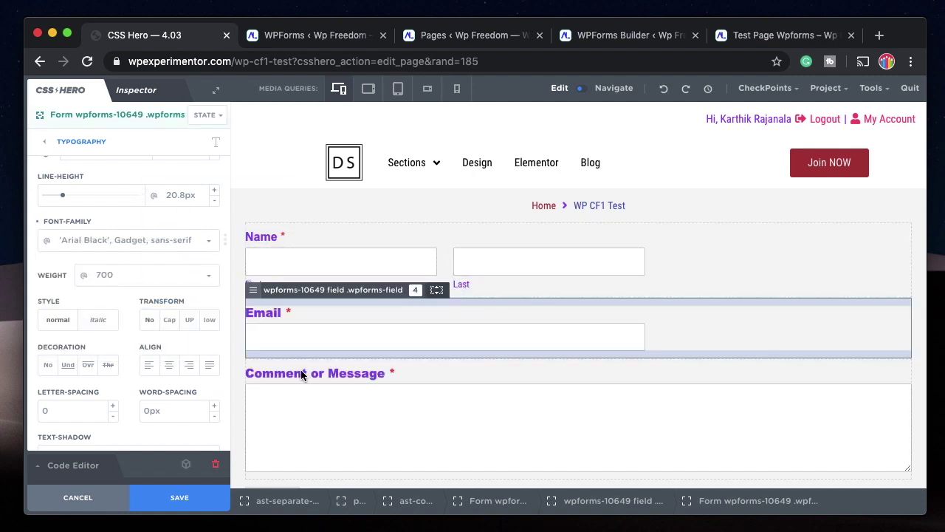
click(272, 240)
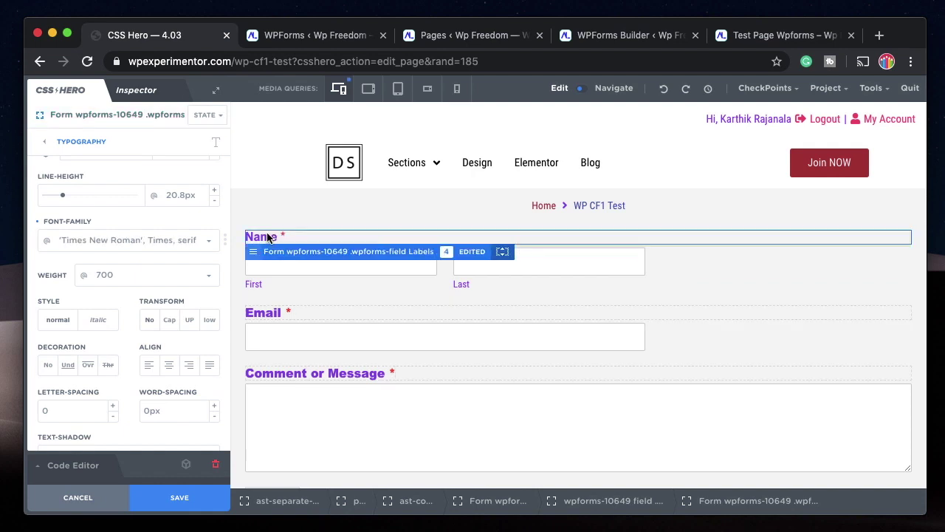
Color the field labels blue #3498db.
scroll(105, 181, up, 2)
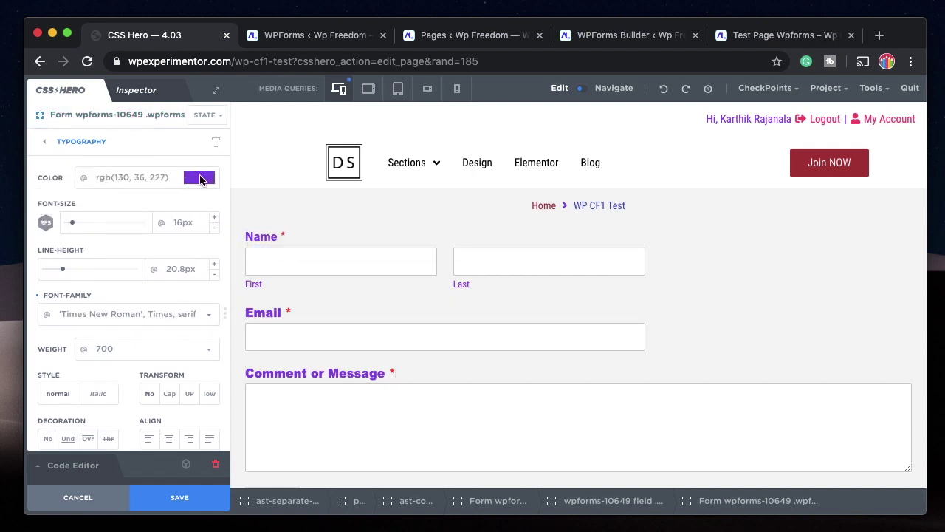
click(201, 179)
click(276, 371)
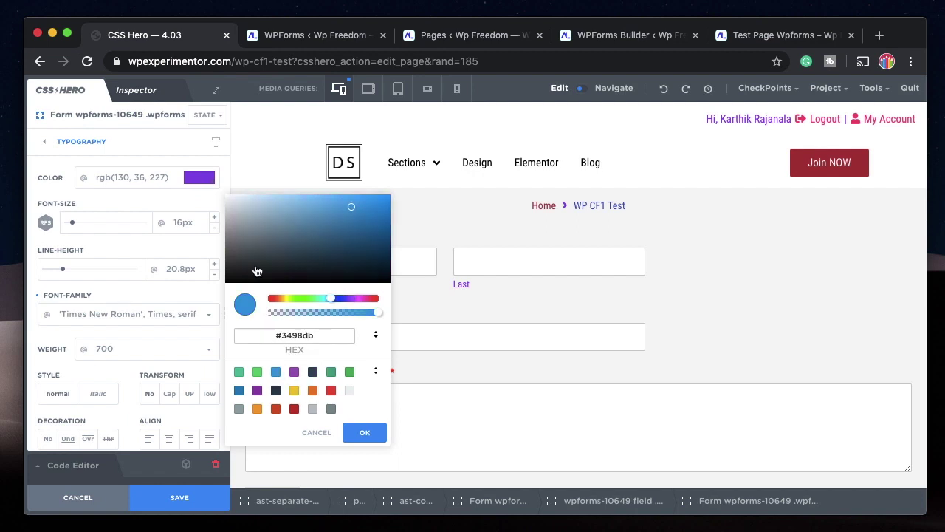
click(365, 432)
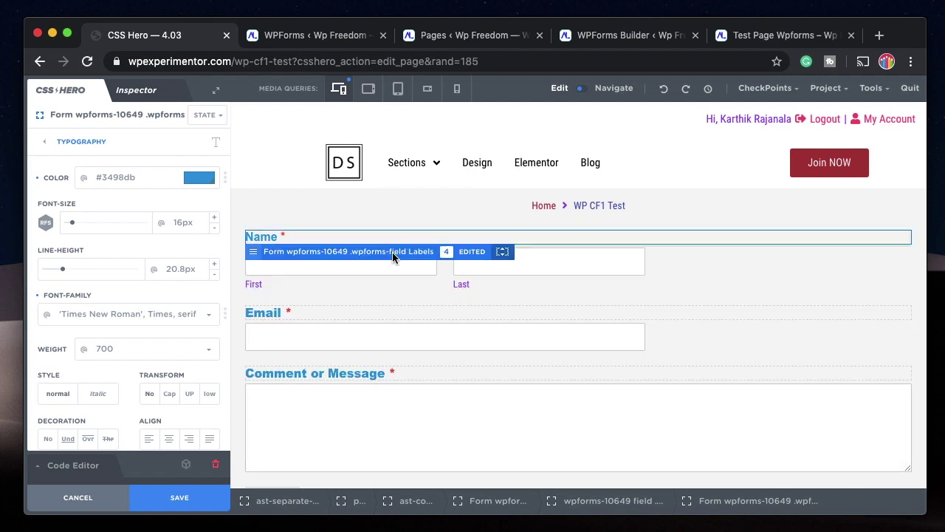
Color the First and Last sub-labels purple #9b59b6, replacing an initial grey.
click(254, 286)
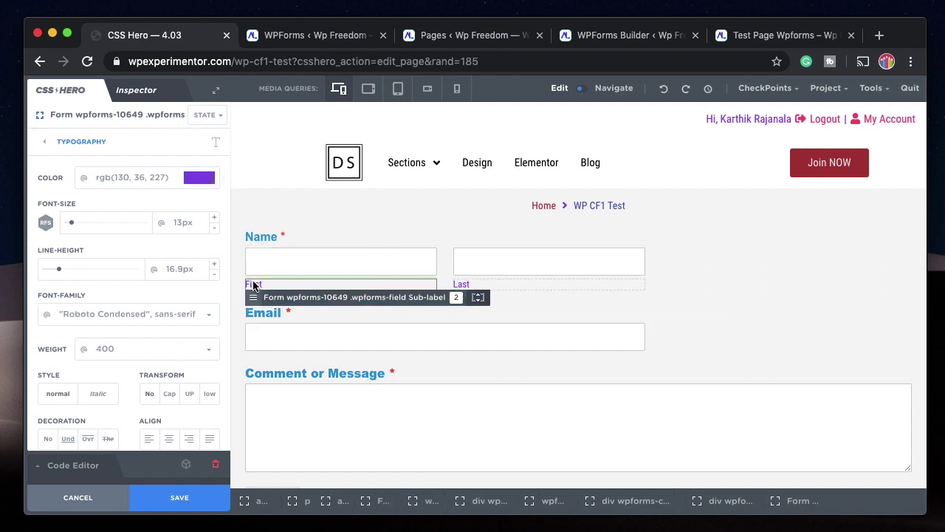
click(195, 180)
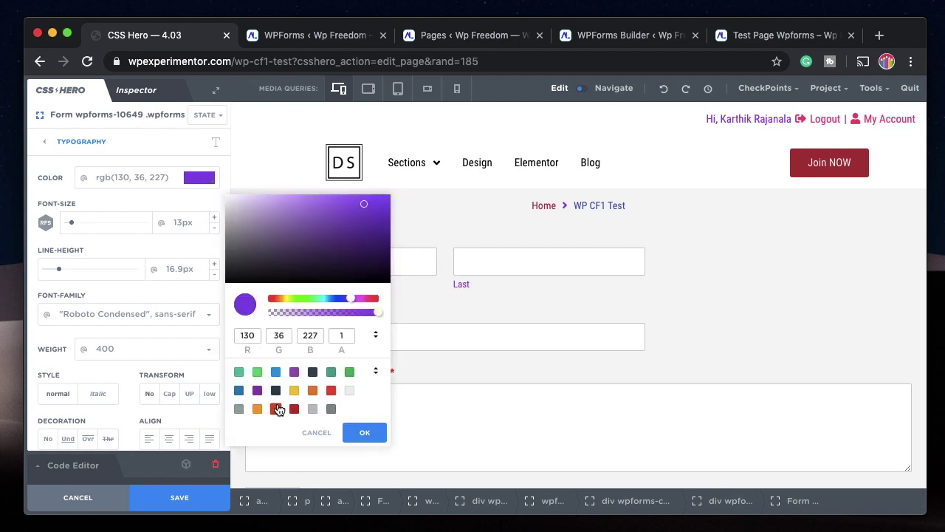
click(238, 410)
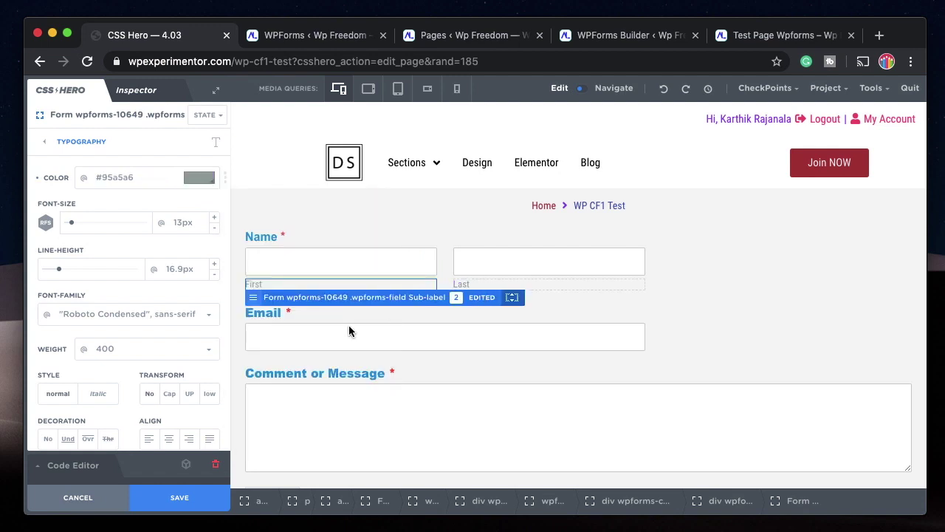
click(200, 179)
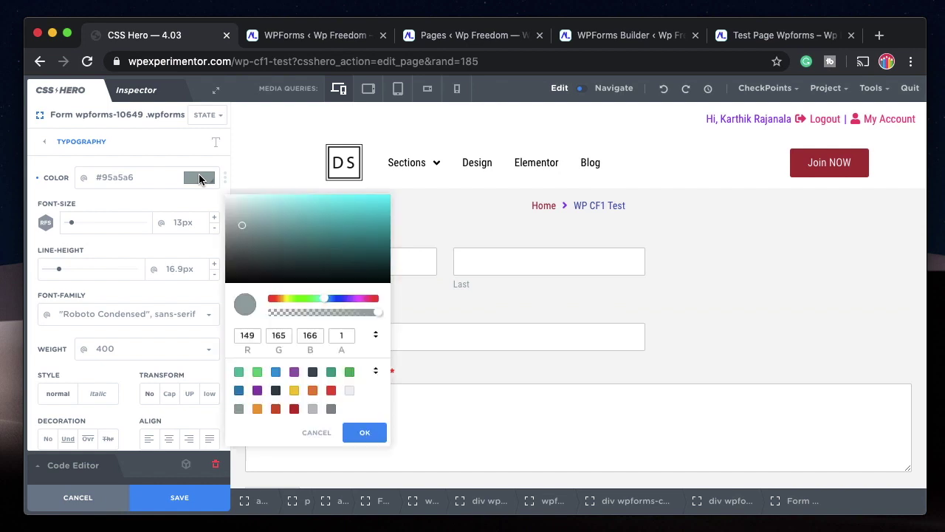
click(294, 371)
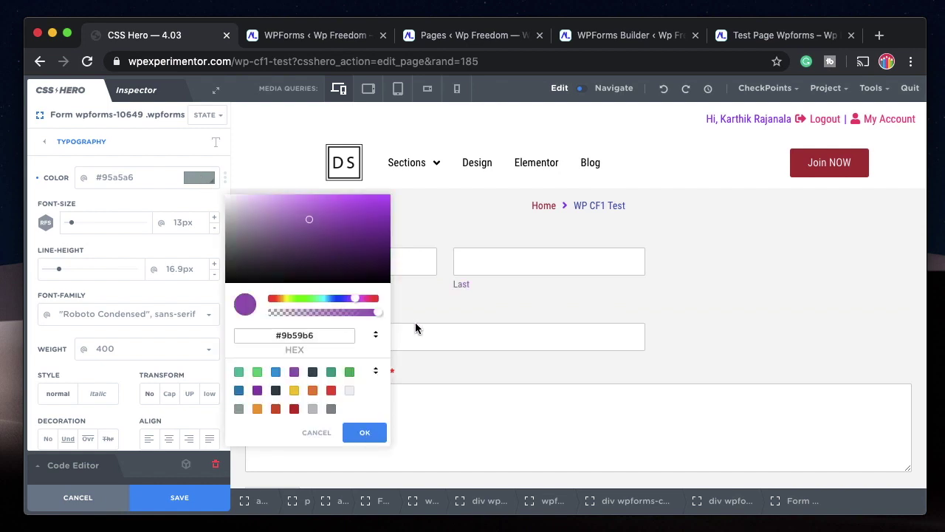
click(478, 312)
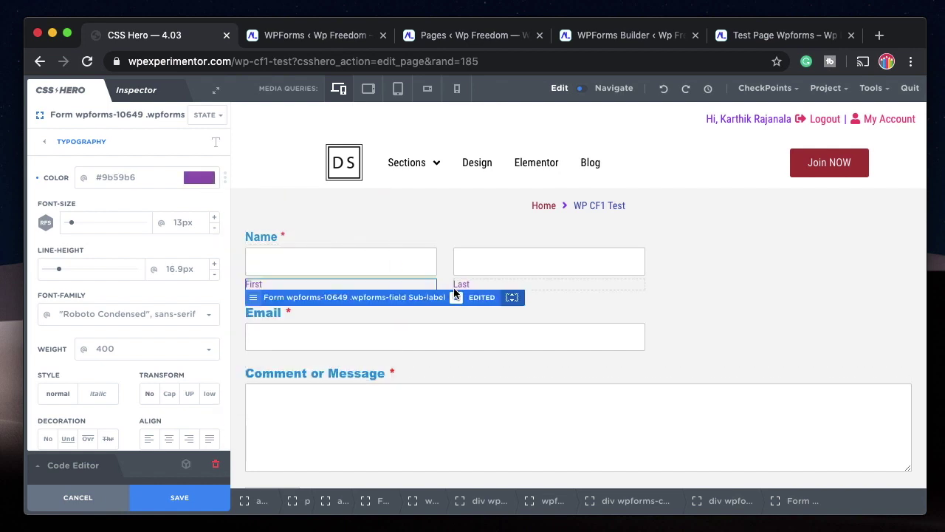
click(354, 258)
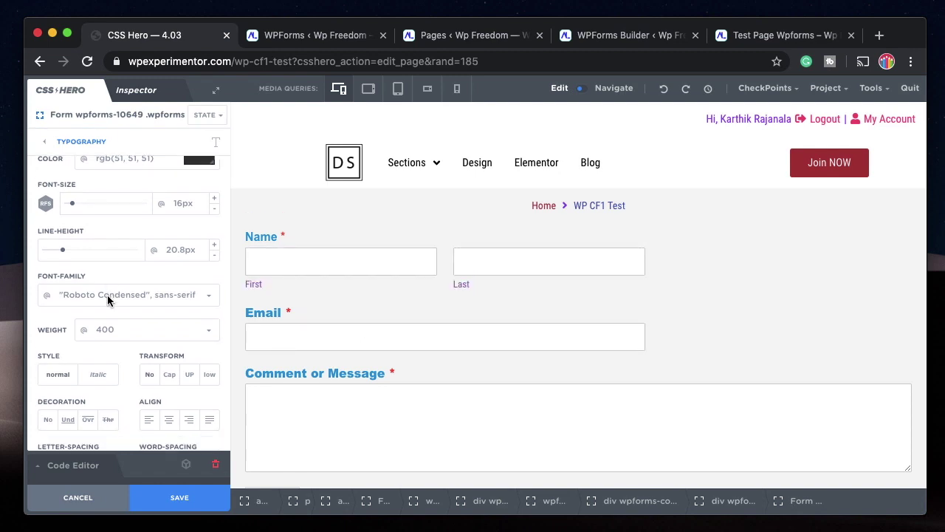
scroll(109, 302, down, 2)
scroll(111, 303, up, 2)
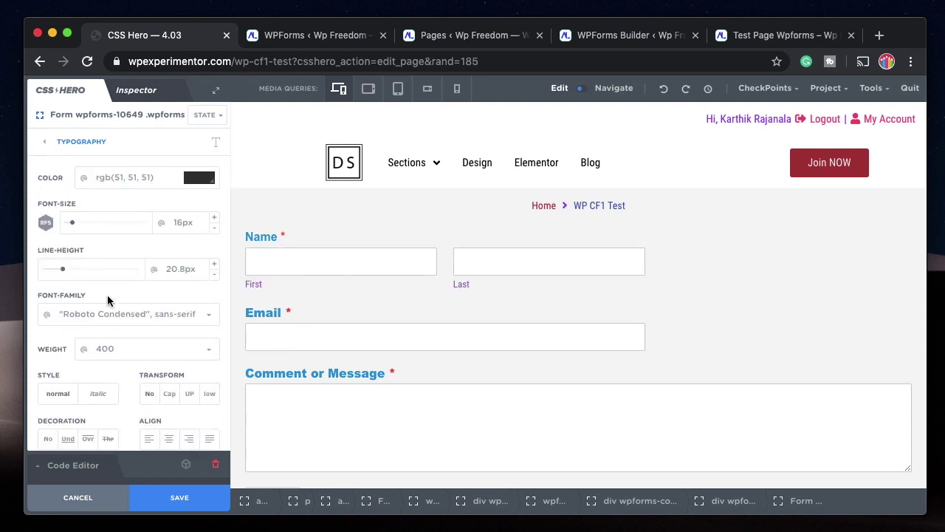
Set the input fields' border radius to 40px and round the Comment or Message box even more.
click(78, 141)
click(114, 250)
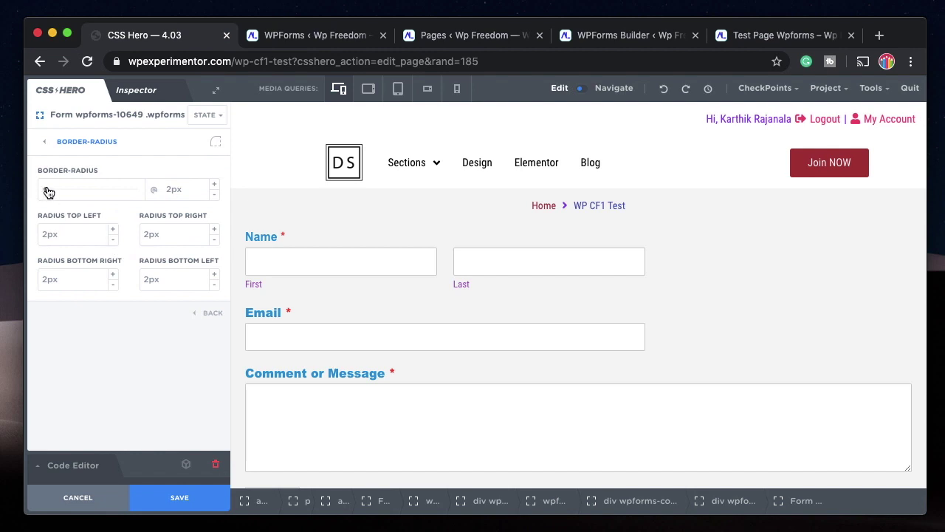
drag(47, 192, 80, 192)
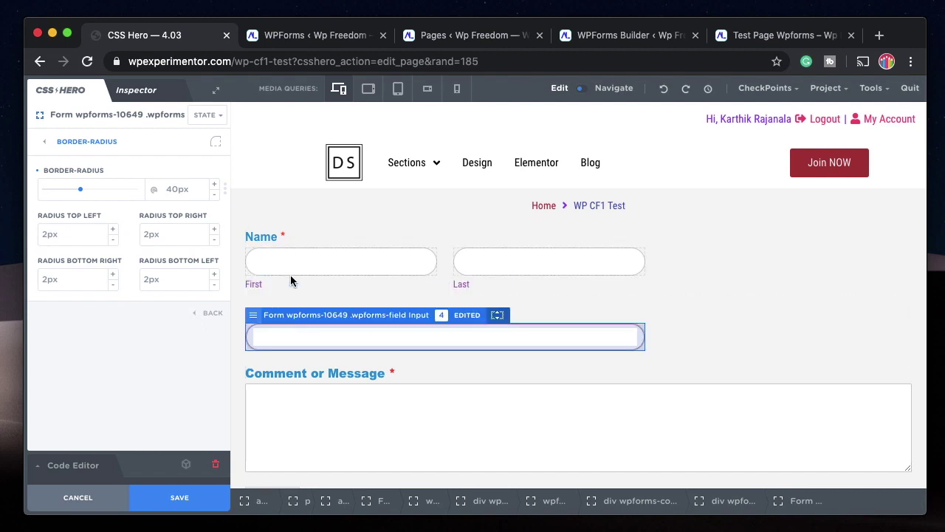
click(314, 436)
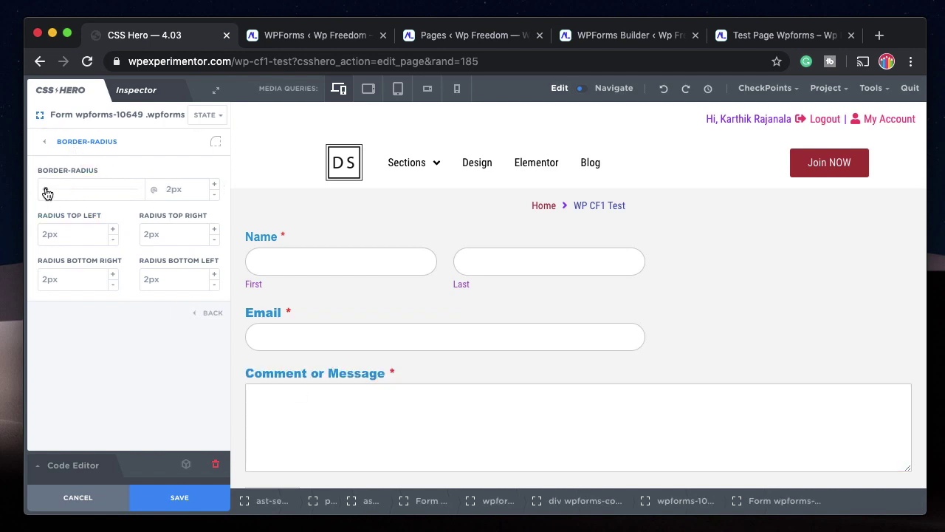
drag(46, 192, 101, 198)
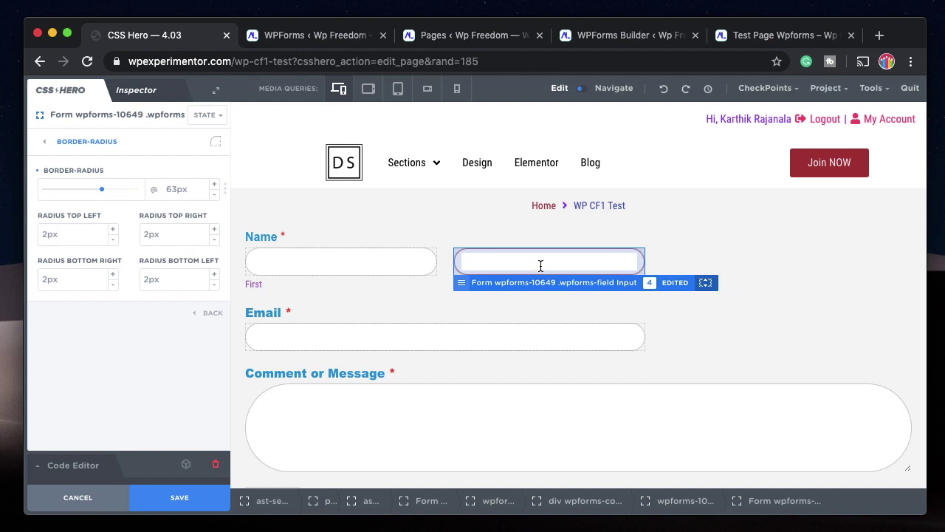
Give only the First name field a light pink background, discarding a trial teal.
click(316, 258)
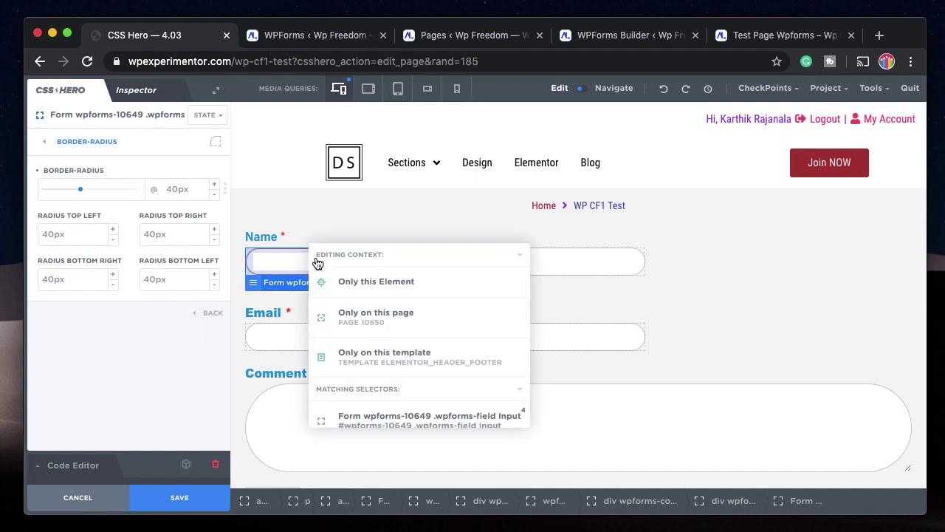
click(355, 285)
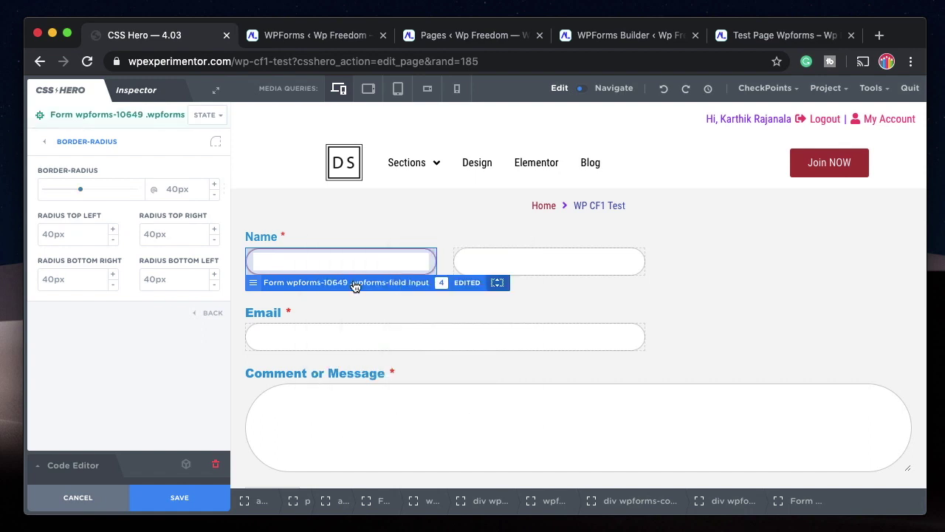
click(77, 145)
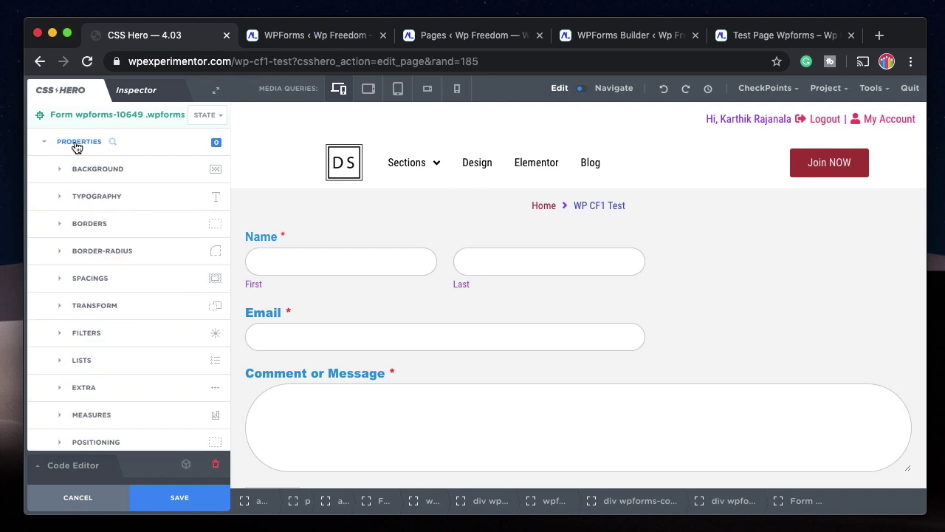
click(184, 175)
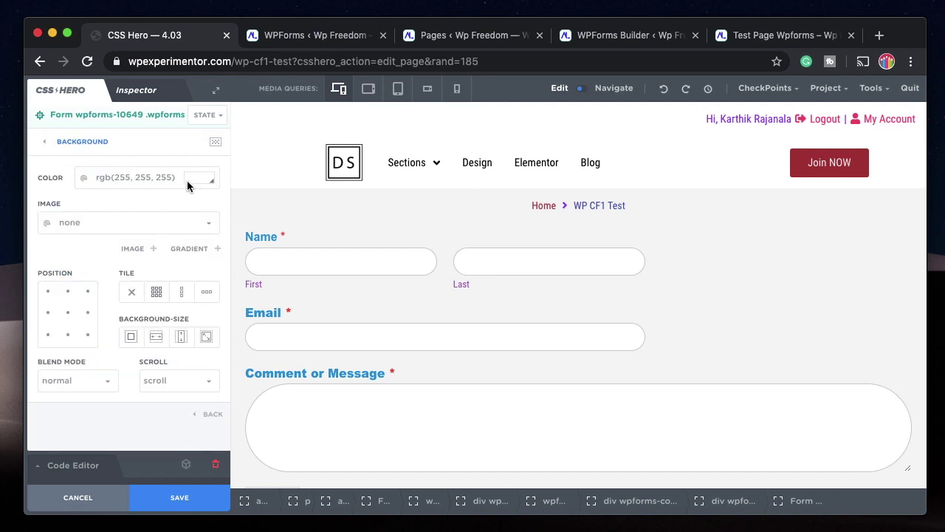
click(194, 184)
click(261, 208)
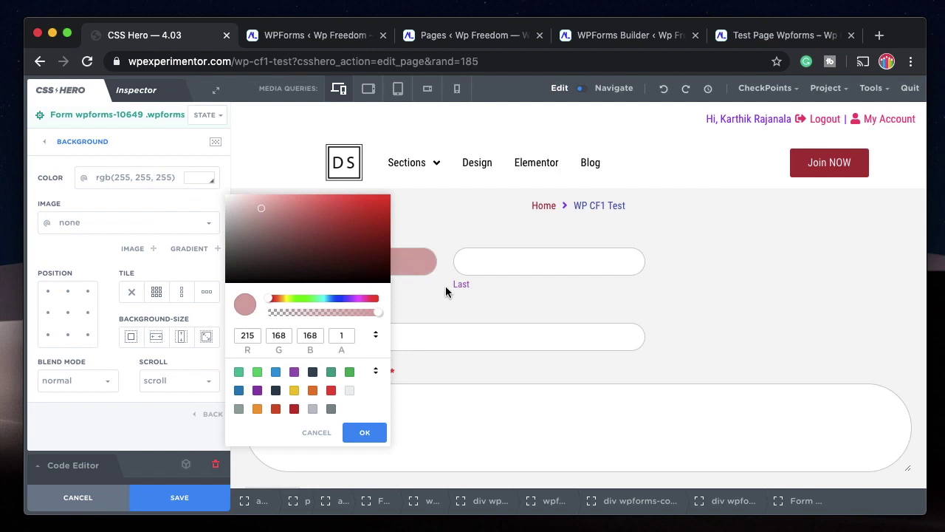
click(454, 308)
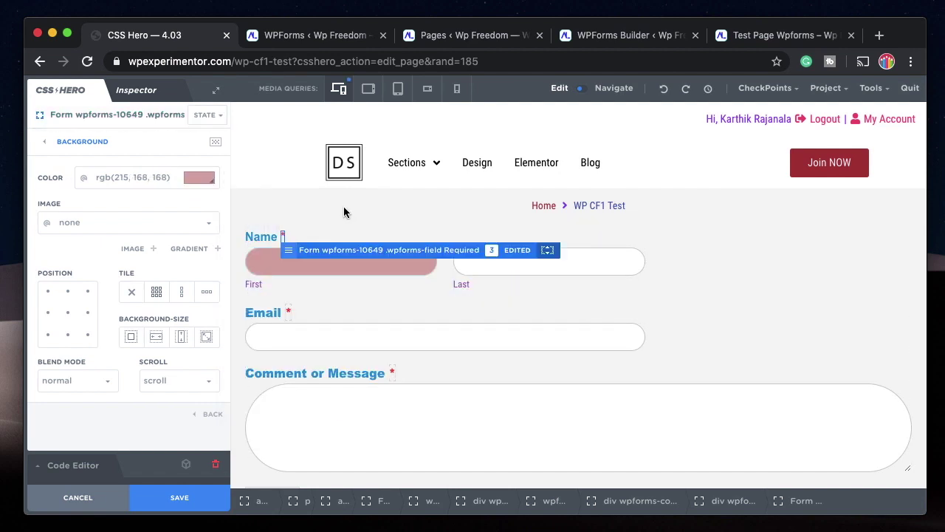
click(197, 177)
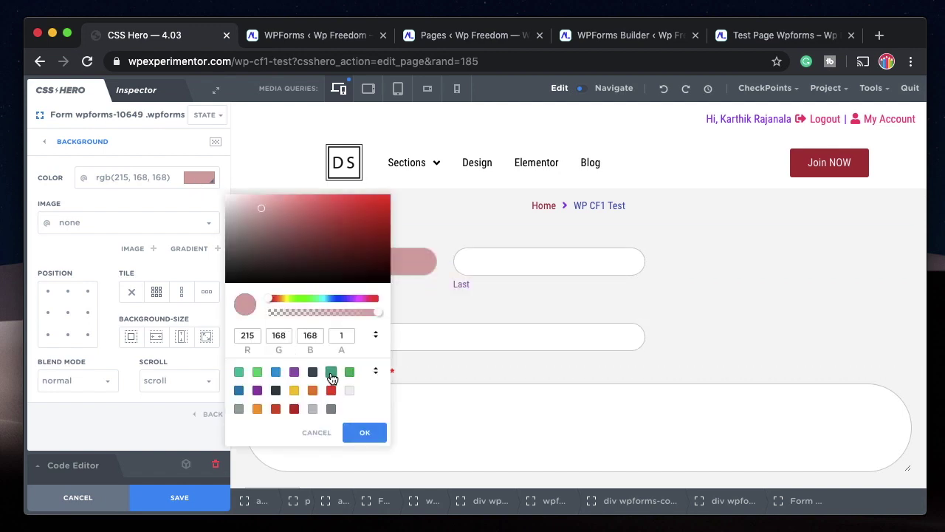
click(331, 374)
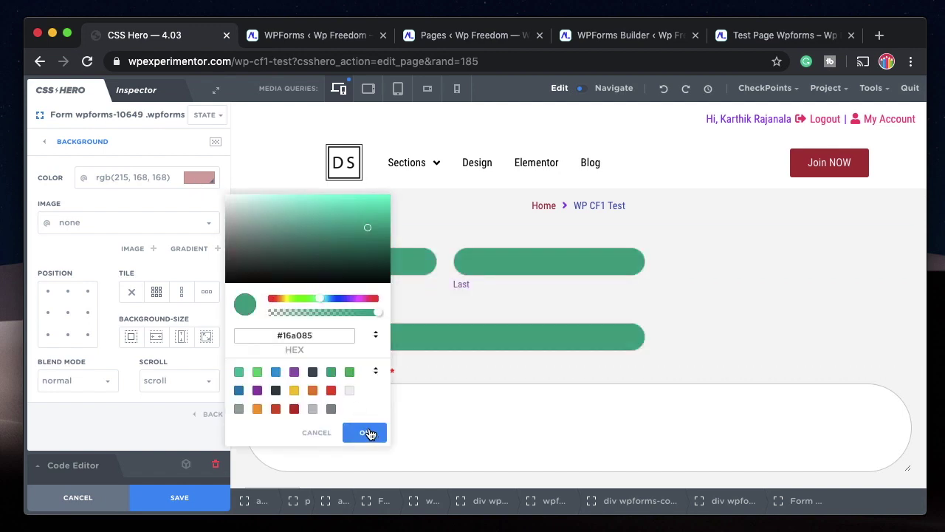
click(323, 432)
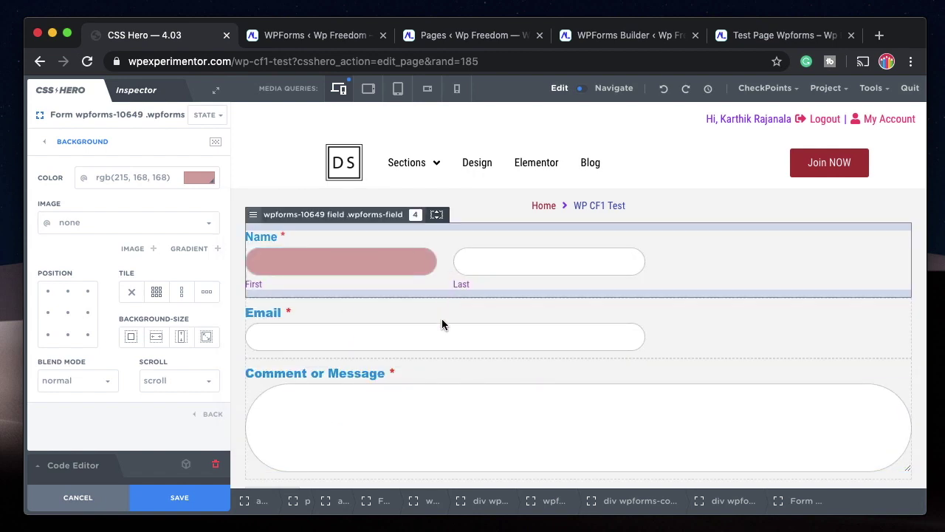
Give only the Email field a translucent grey background at about 0.25 opacity.
click(402, 338)
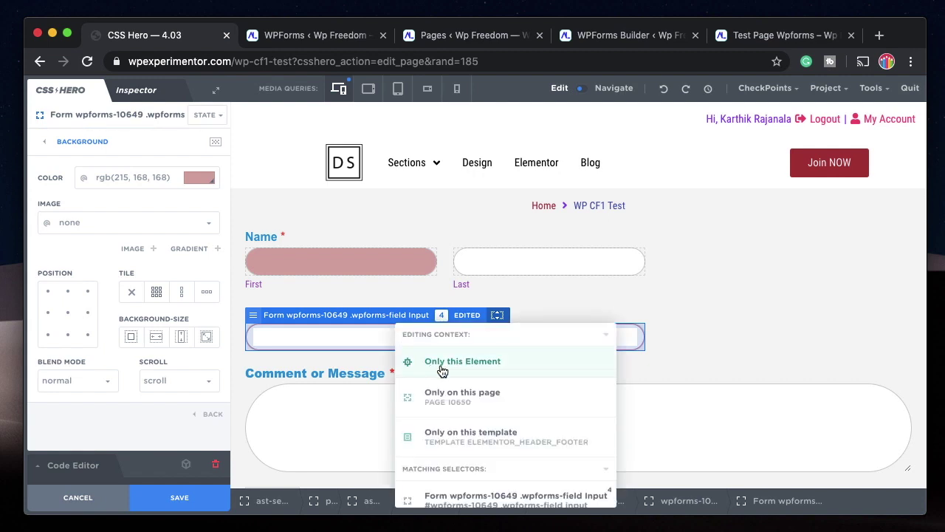
click(441, 364)
click(199, 179)
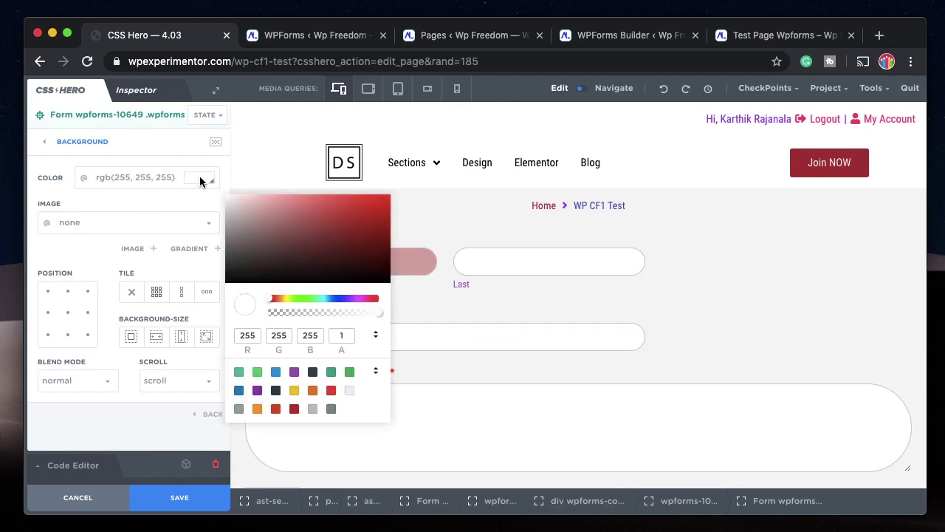
click(237, 221)
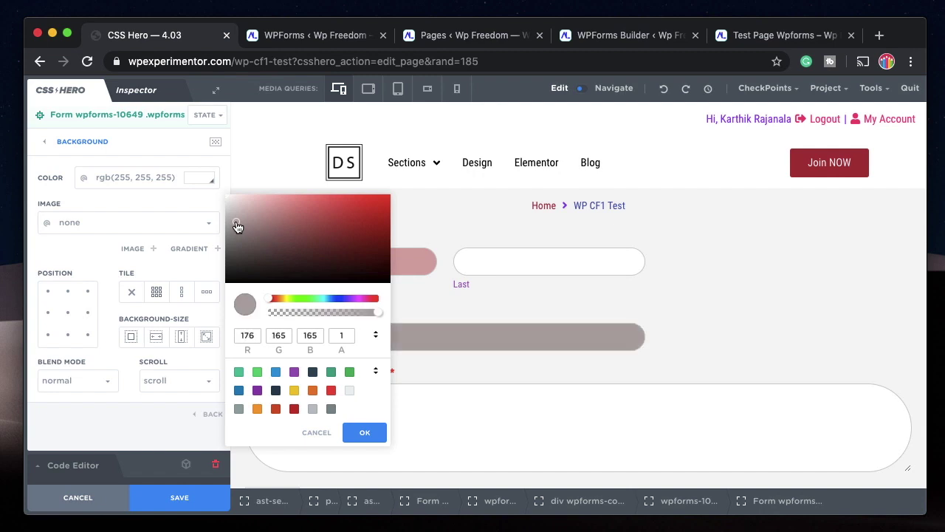
click(282, 313)
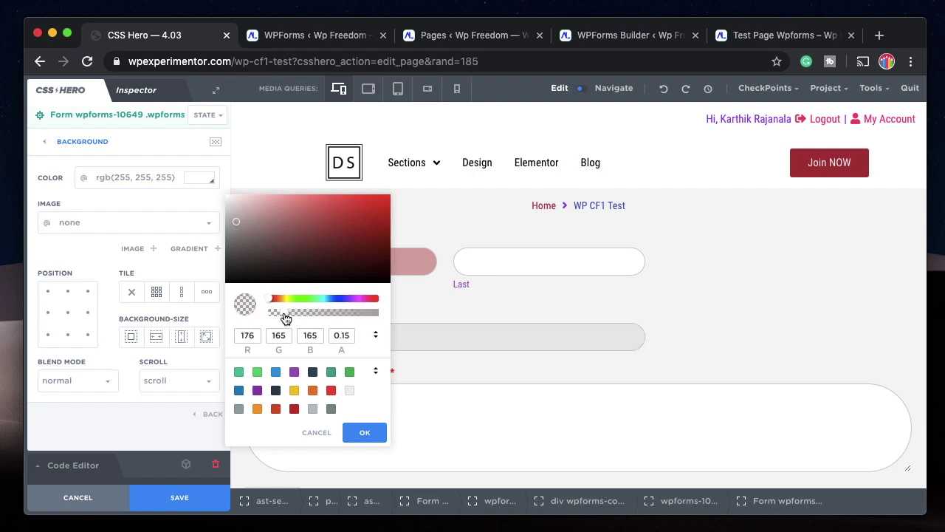
drag(284, 314, 296, 314)
click(364, 432)
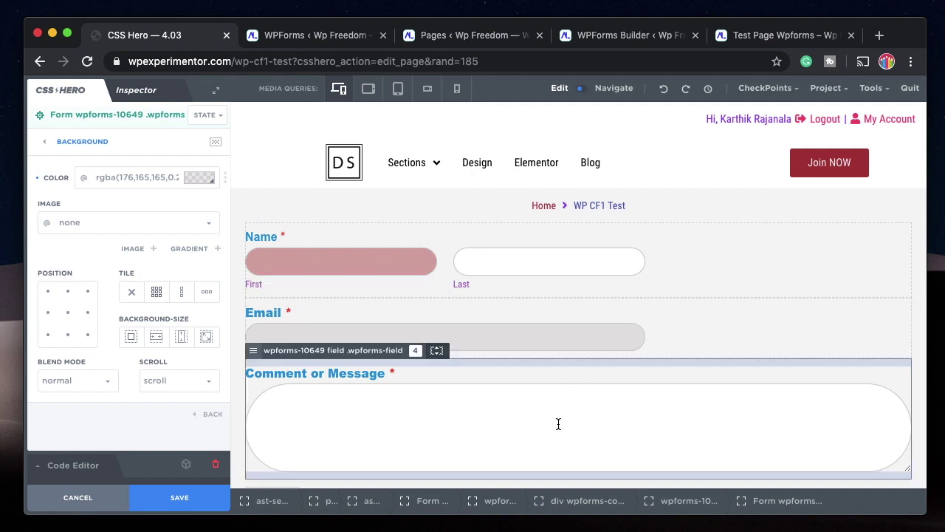
scroll(558, 422, down, 4)
click(551, 306)
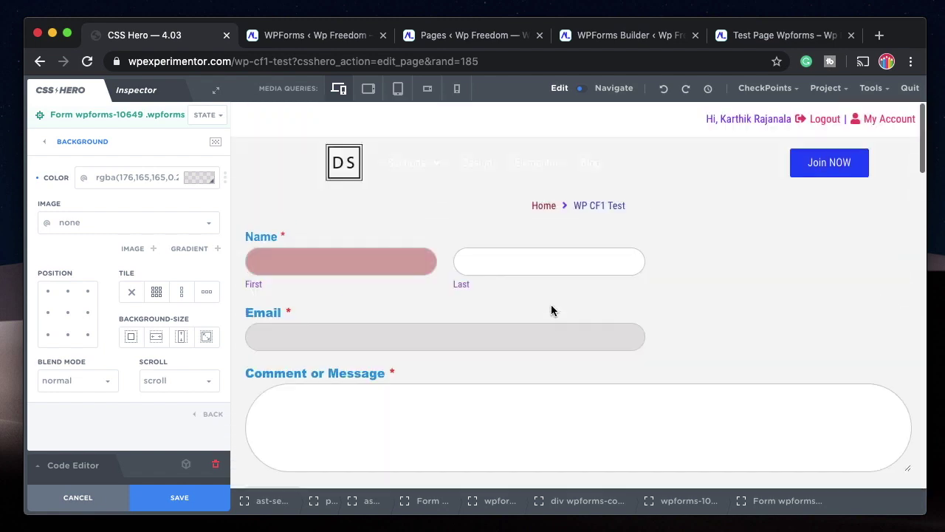
Select the Submit button and limit styling to only this element.
scroll(471, 342, down, 4)
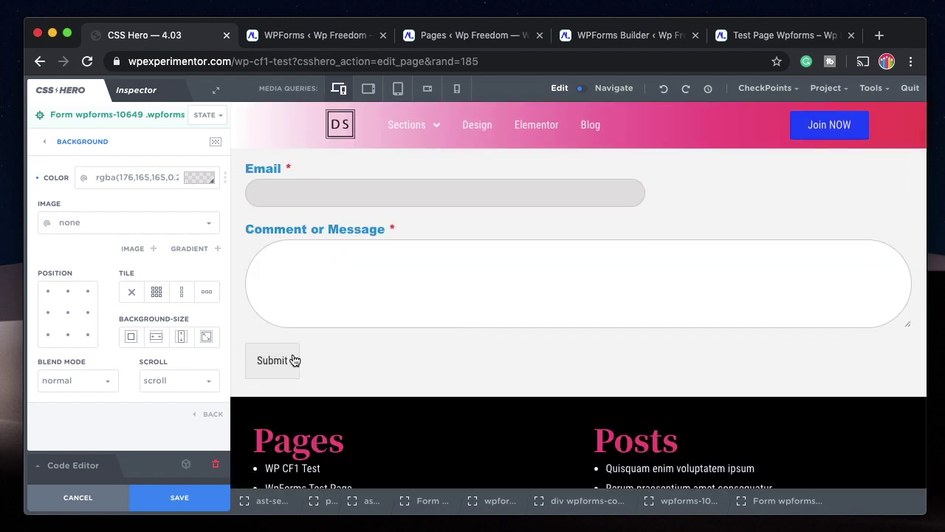
click(293, 360)
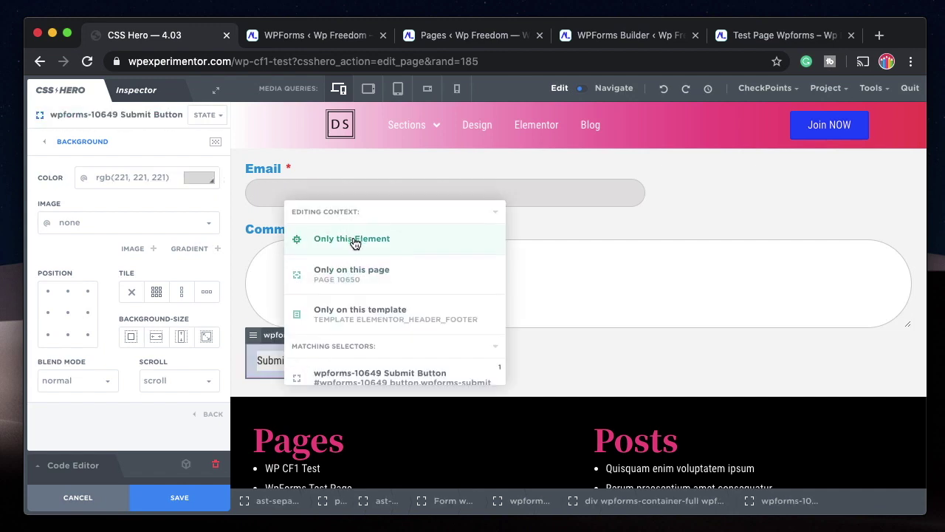
click(352, 238)
click(197, 180)
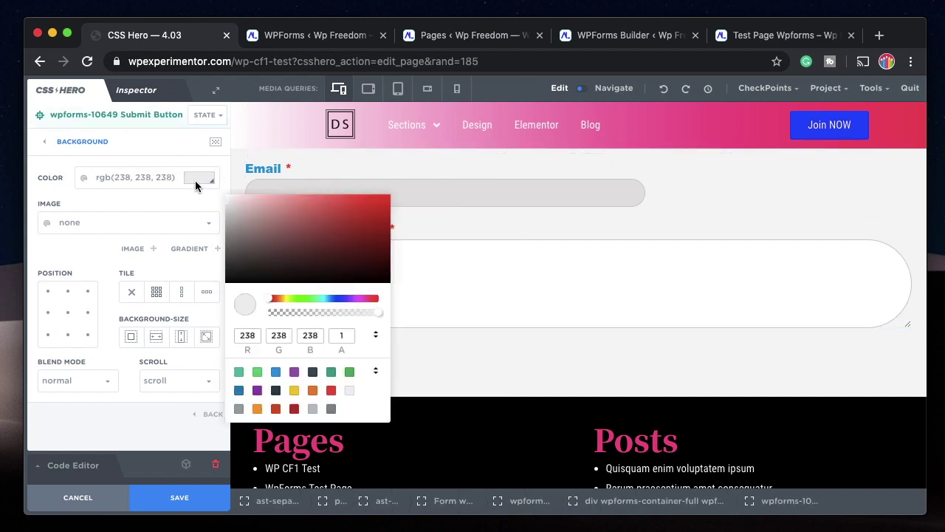
click(70, 138)
click(80, 141)
Apply the .btn-grad blue-to-pink gradient preset from the Buttons snippets to Submit.
scroll(98, 332, down, 2)
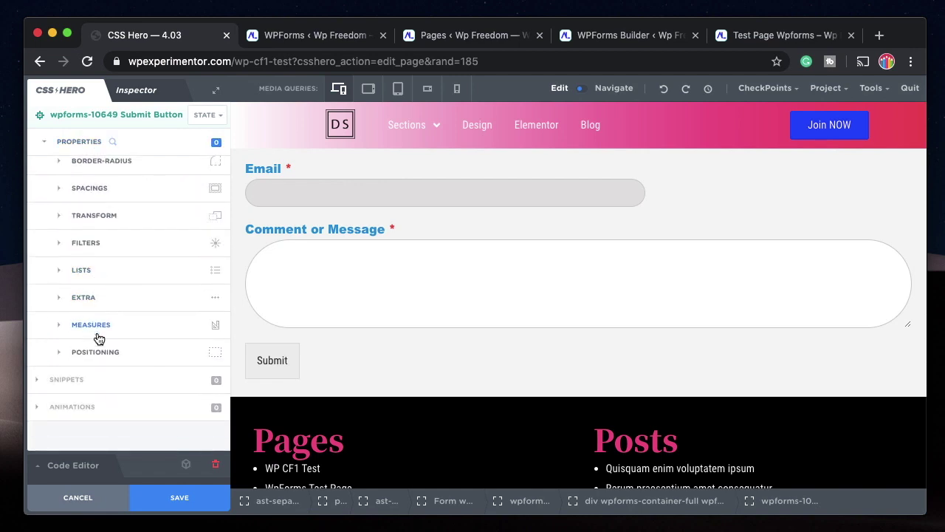
click(93, 364)
scroll(93, 373, down, 5)
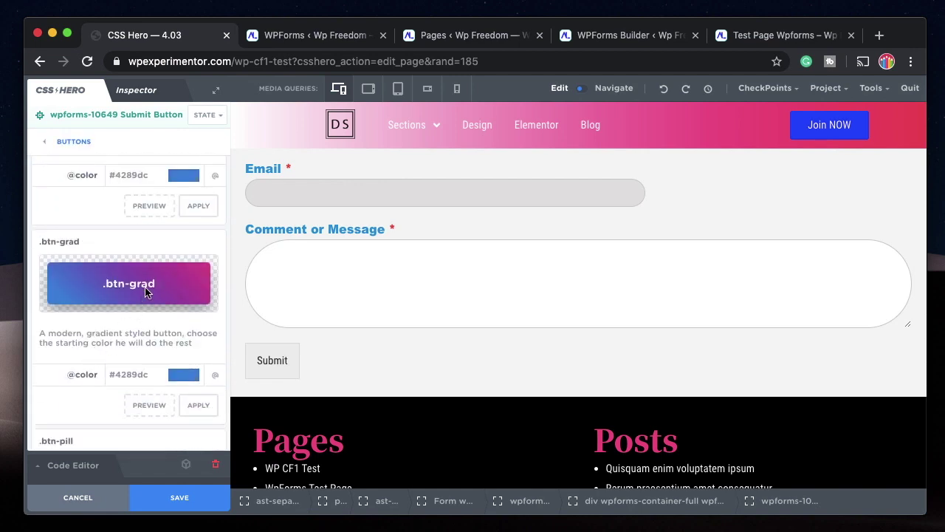
click(209, 407)
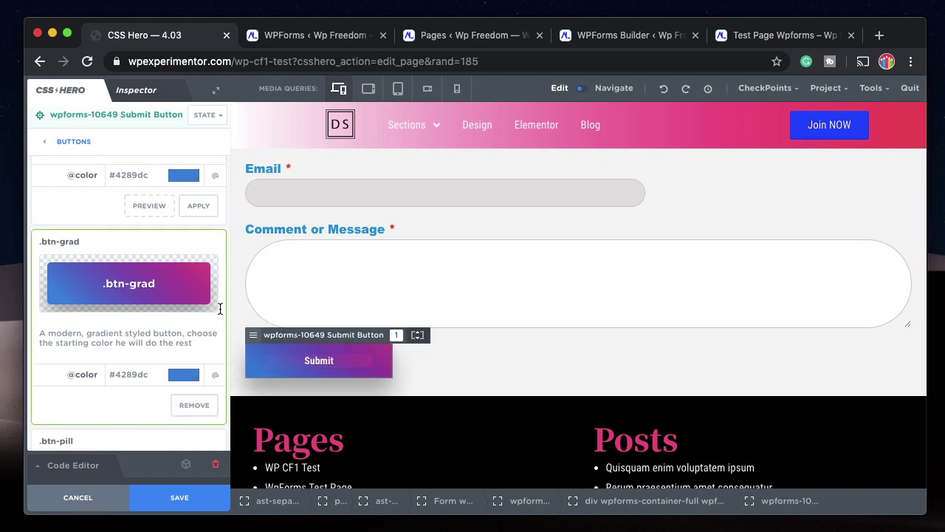
scroll(146, 380, down, 2)
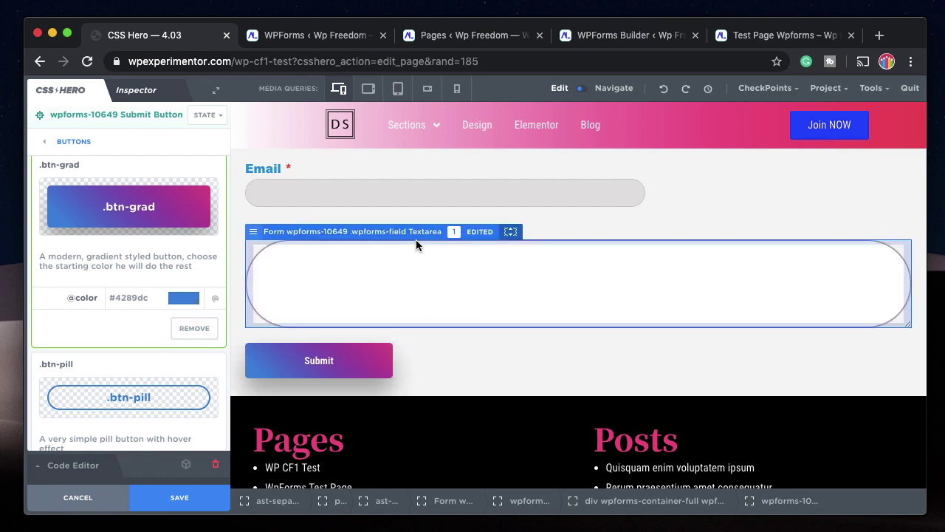
scroll(451, 306, up, 3)
scroll(451, 308, down, 2)
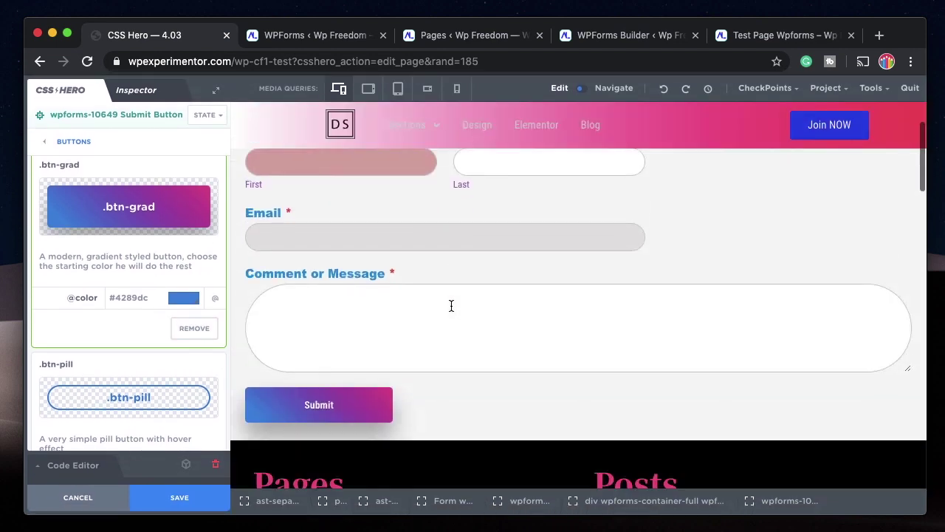
scroll(450, 304, up, 3)
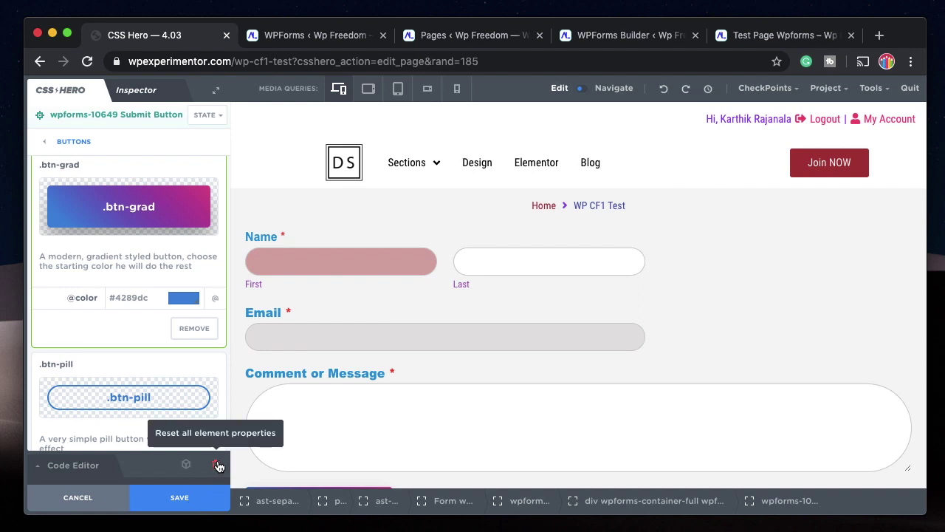
Reset all CSS Hero theme edits and confirm the reset.
click(871, 88)
click(851, 169)
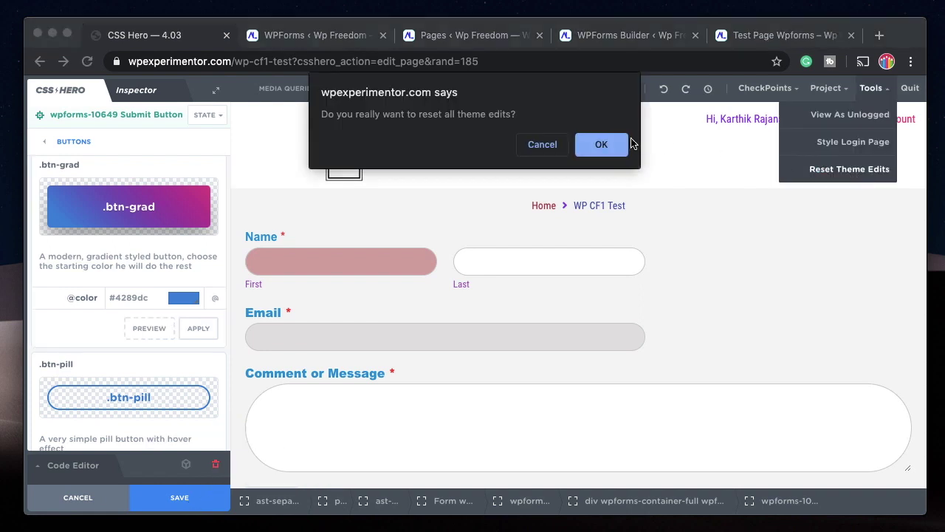
click(623, 144)
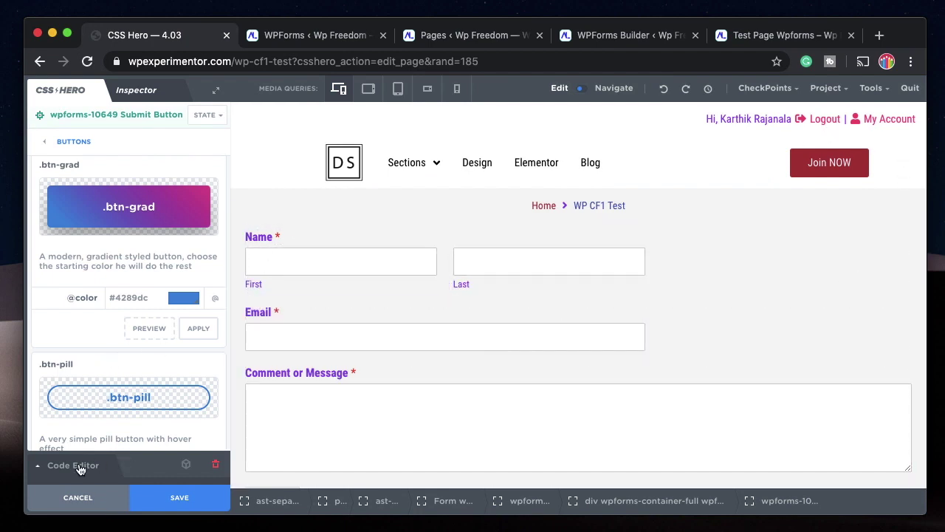
Select the whole form and expand its on-scroll Animations settings.
click(280, 260)
click(66, 141)
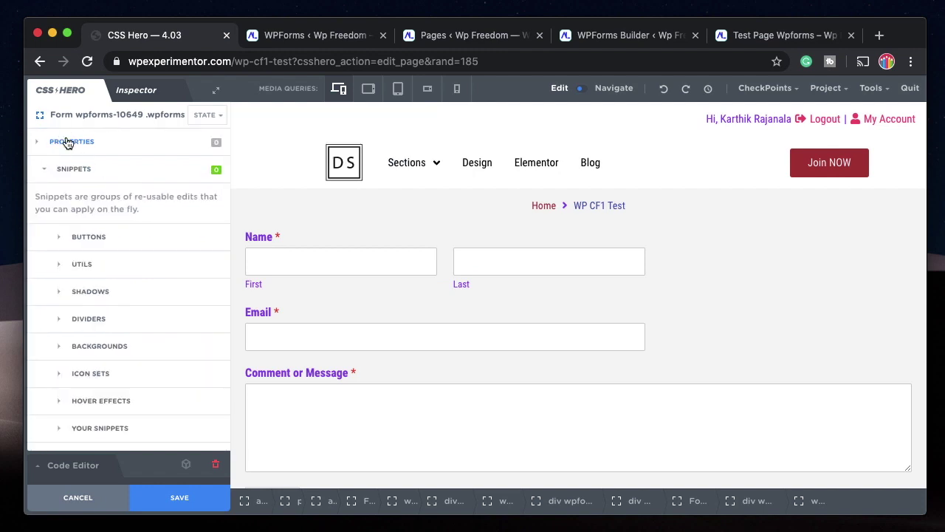
click(66, 141)
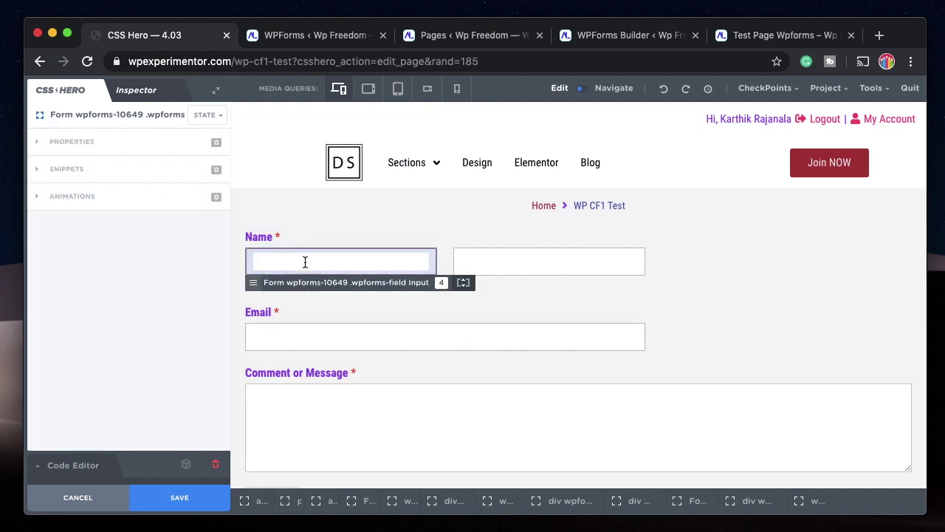
click(103, 199)
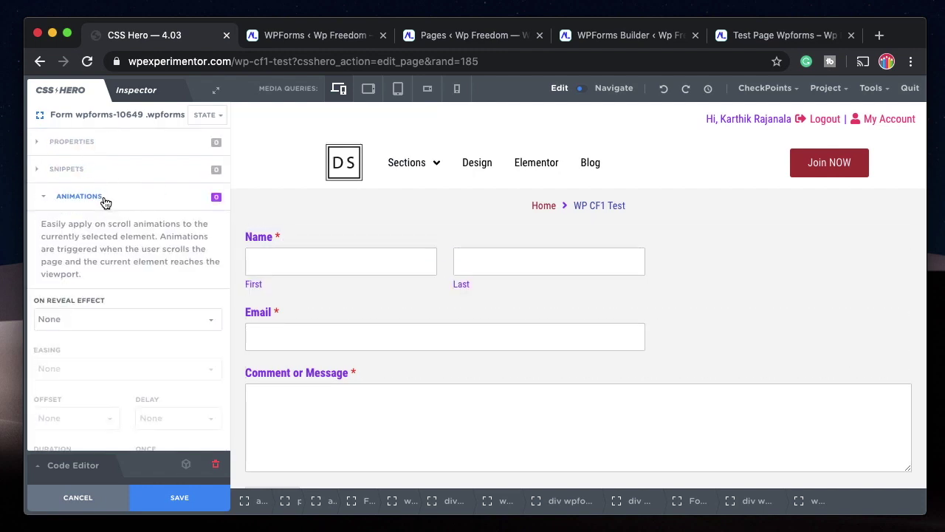
scroll(113, 286, down, 3)
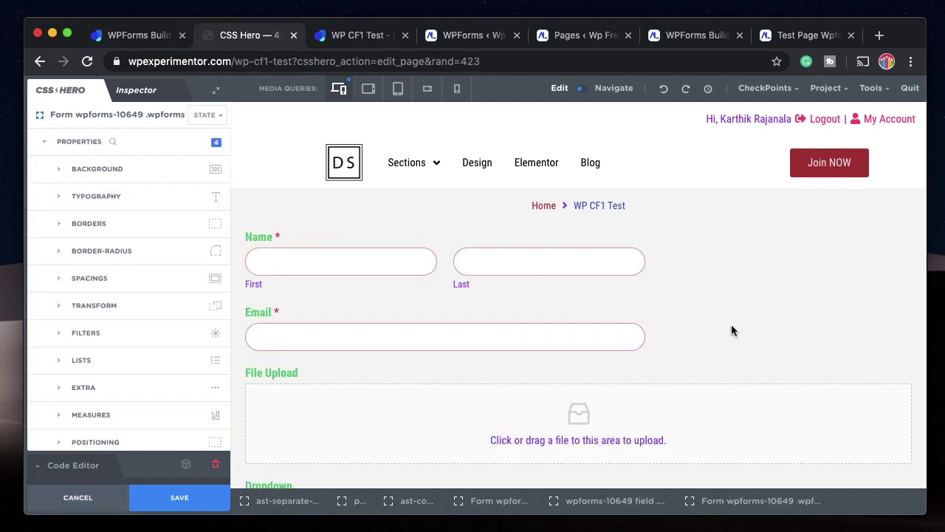
Give the File Upload drop area a dark grey #343737 background colour.
scroll(731, 330, down, 1)
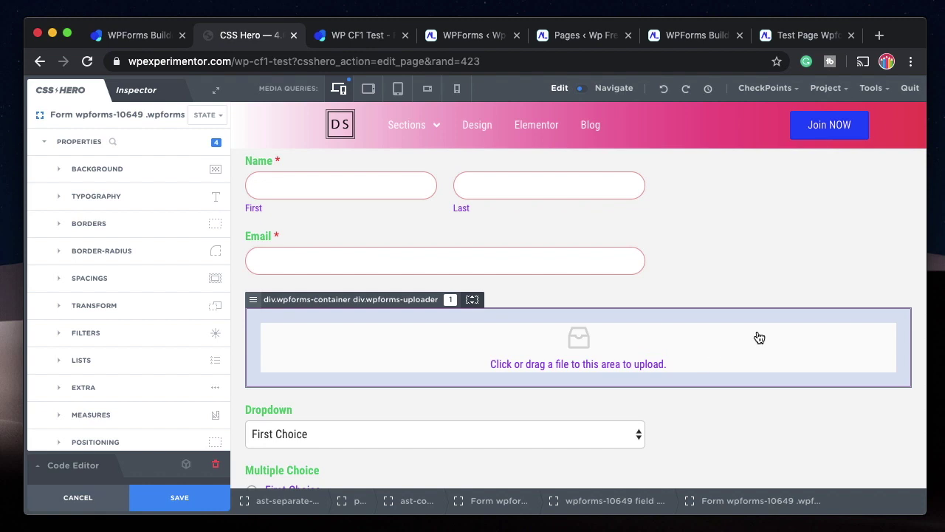
click(759, 336)
click(92, 172)
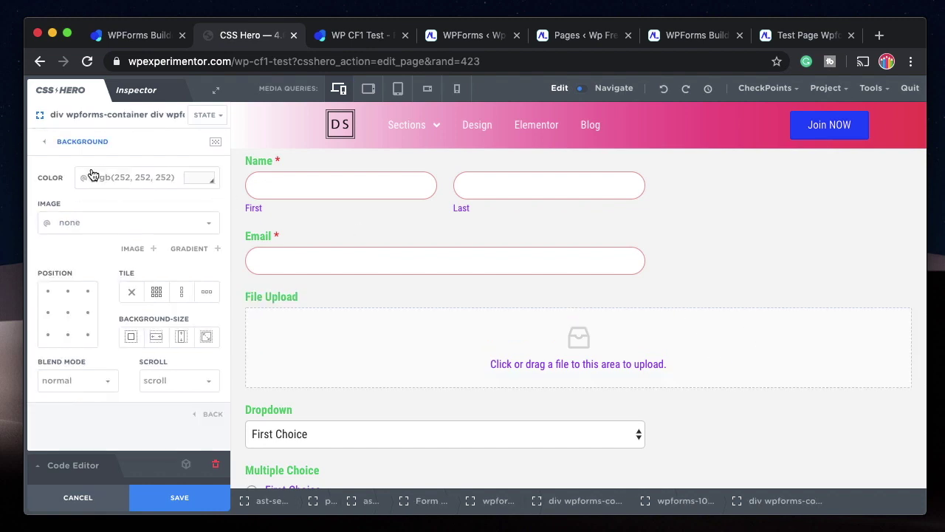
click(190, 183)
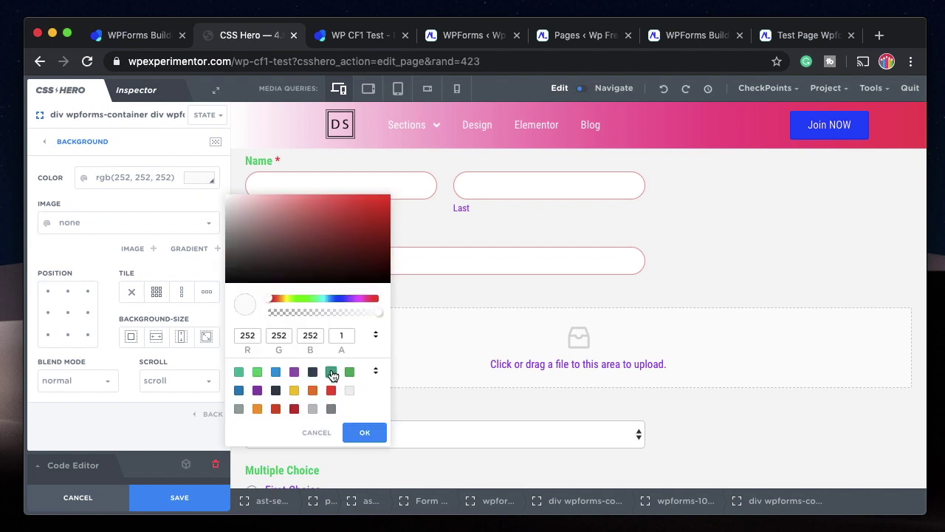
click(330, 372)
click(234, 266)
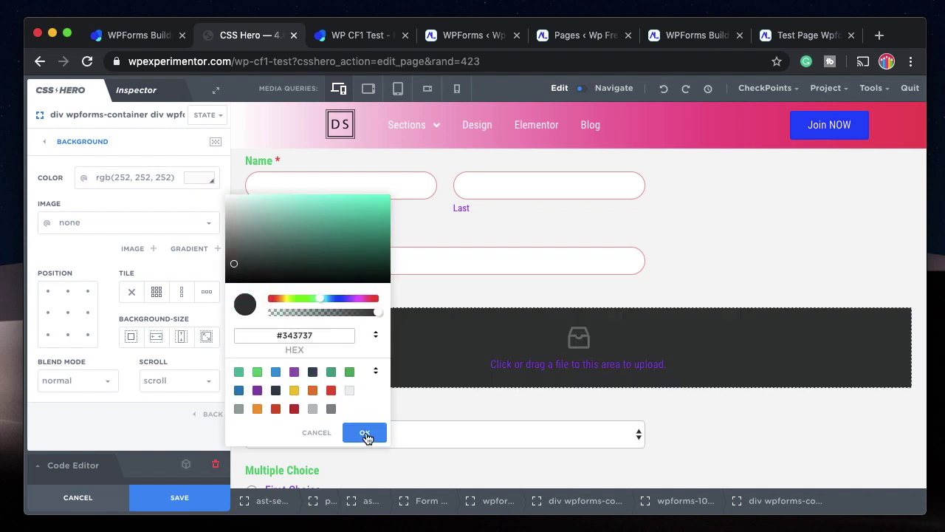
click(364, 433)
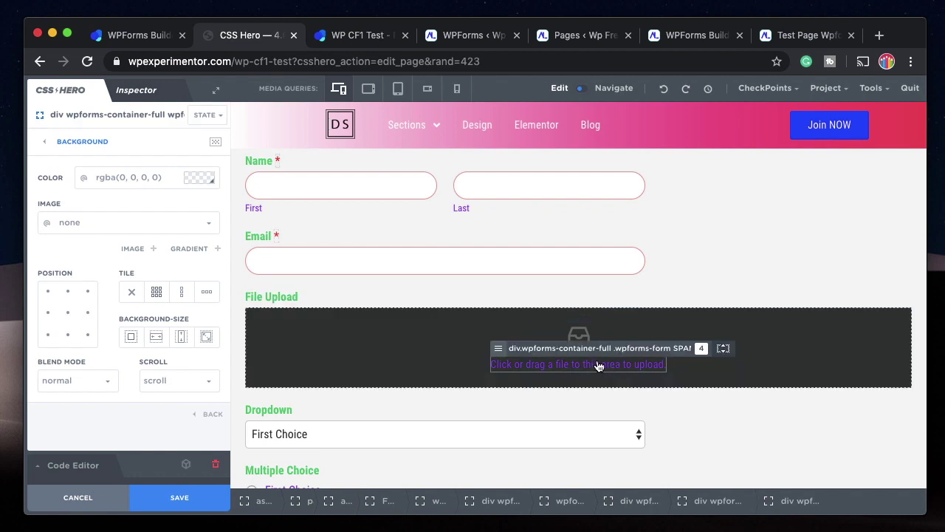
click(94, 141)
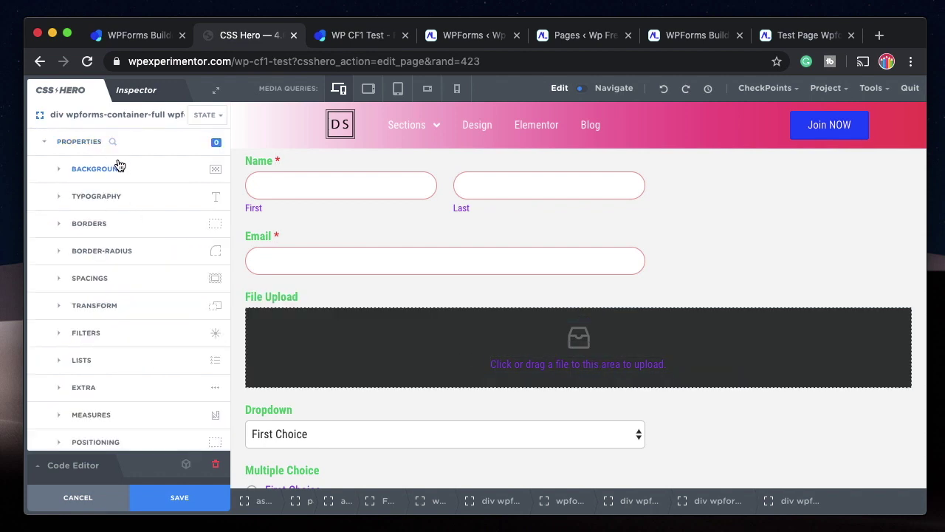
Change the upload area's text colour to blue #3498db.
click(130, 197)
click(195, 179)
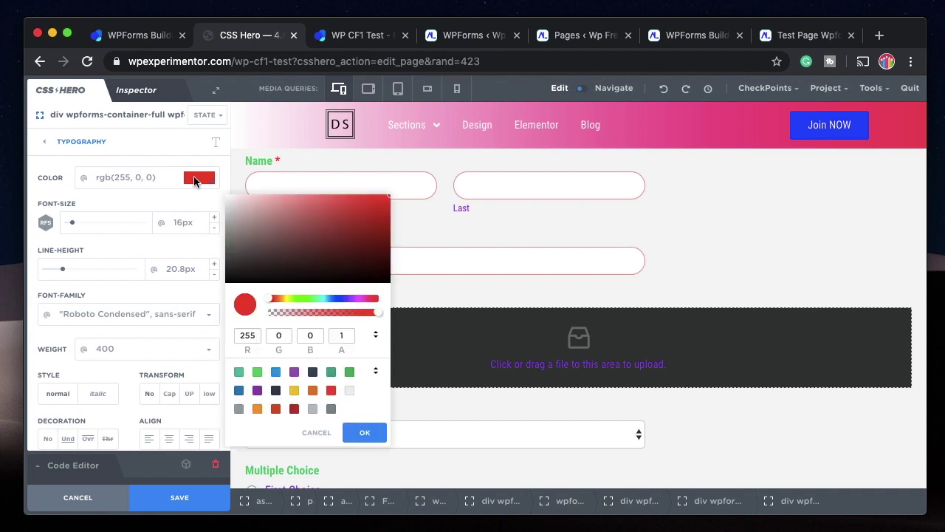
click(364, 432)
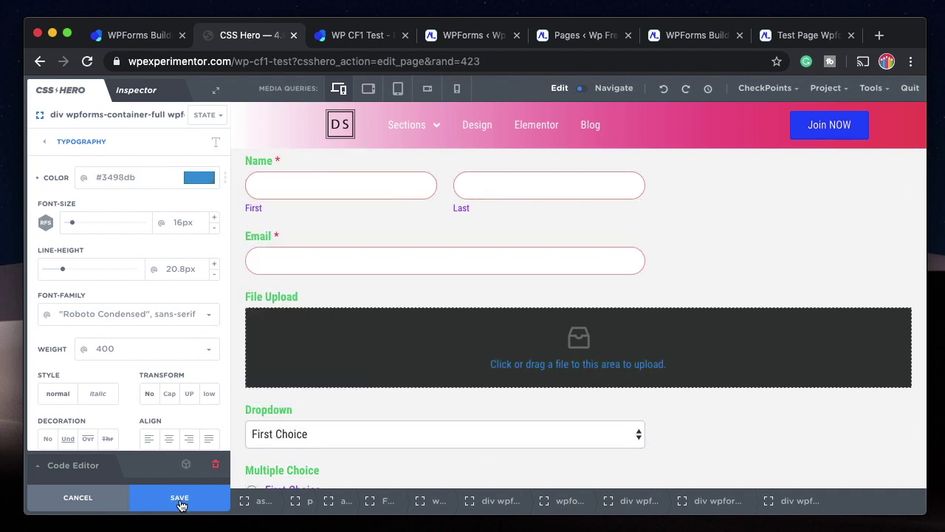
scroll(374, 403, down, 4)
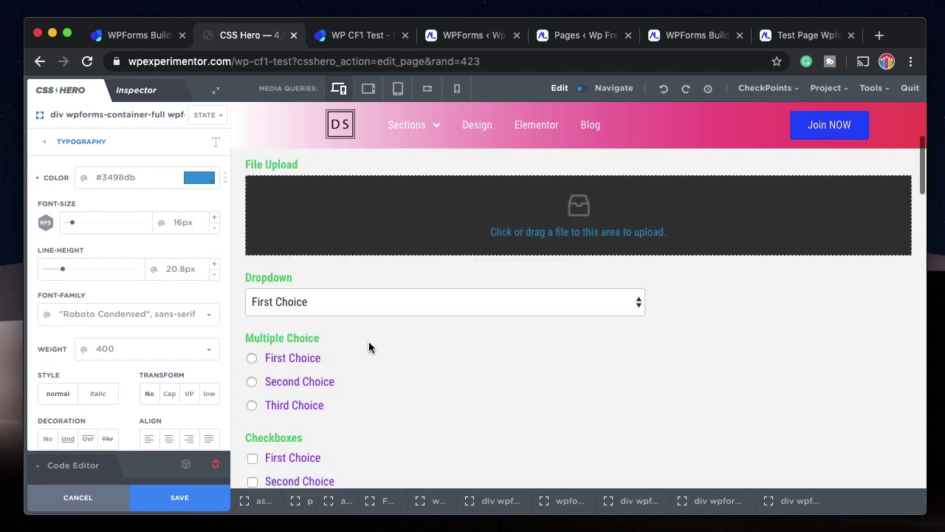
Colour the First Choice label text red #e74c3c.
click(306, 359)
click(199, 178)
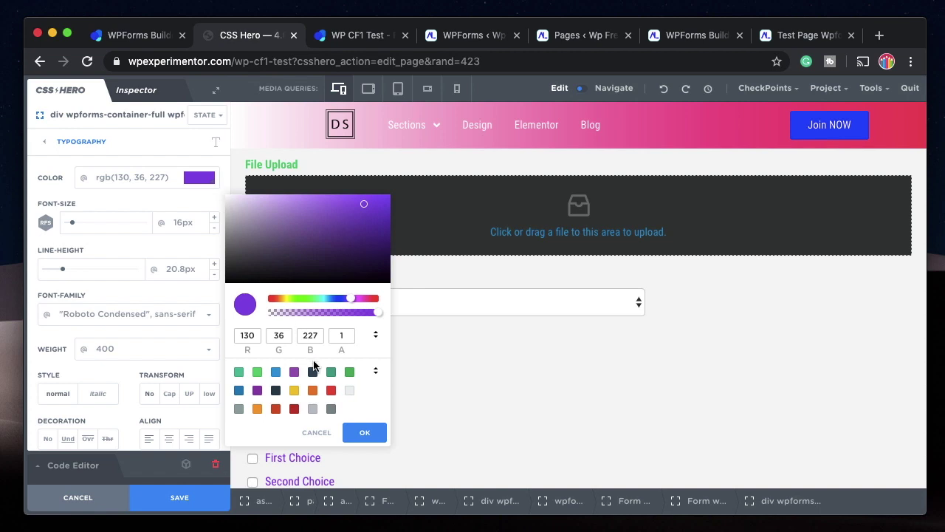
click(330, 389)
click(472, 365)
scroll(472, 366, down, 5)
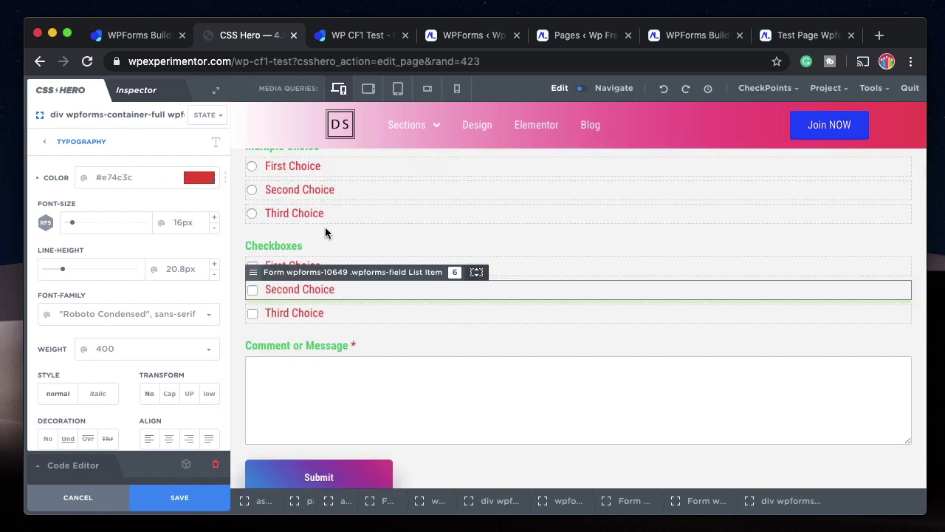
scroll(314, 217, up, 2)
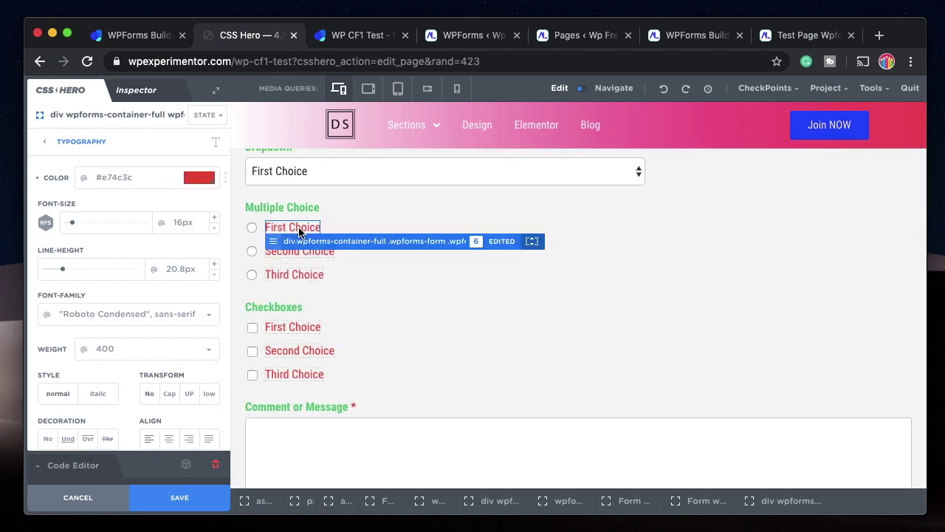
Set only the First Choice label's text colour to dark #34495e.
click(299, 232)
click(344, 251)
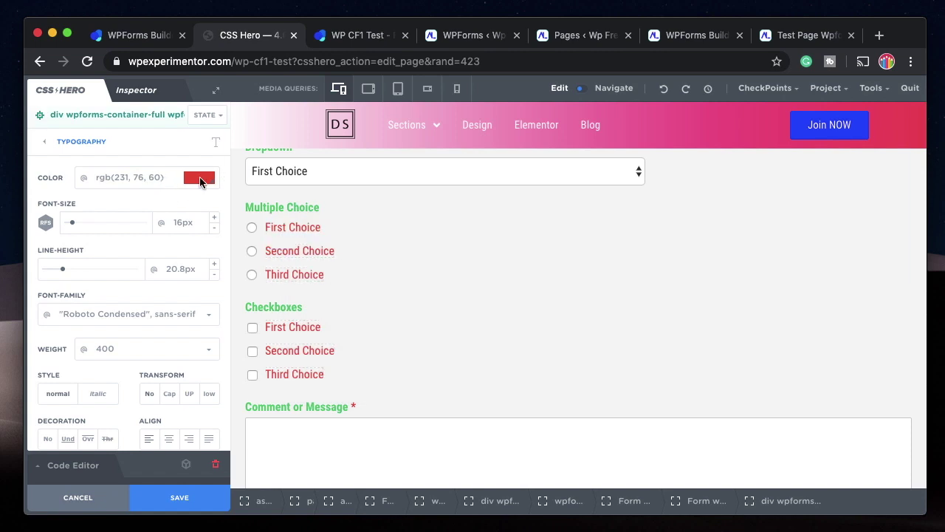
click(200, 177)
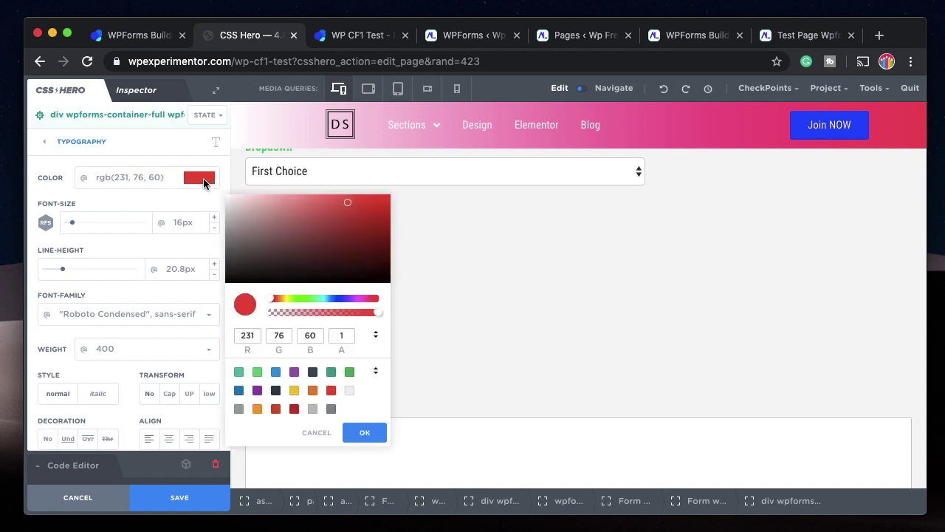
click(313, 373)
click(501, 311)
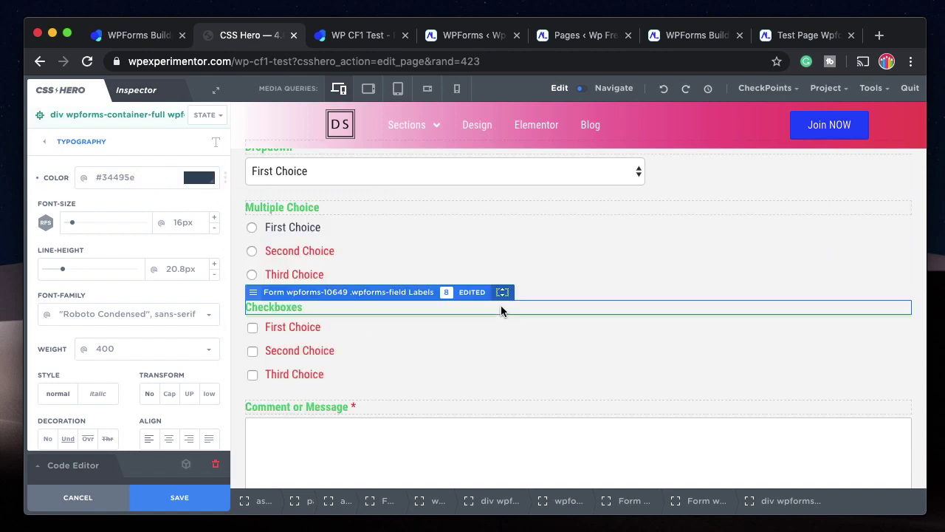
Limit edits to the Second Choice label and set the container text colour to rgb(100,80,78).
click(301, 252)
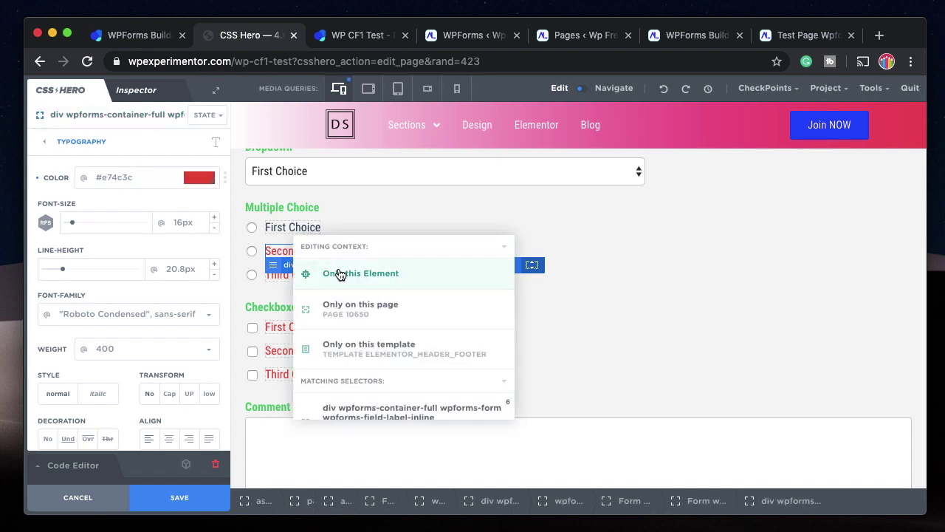
click(339, 273)
click(200, 177)
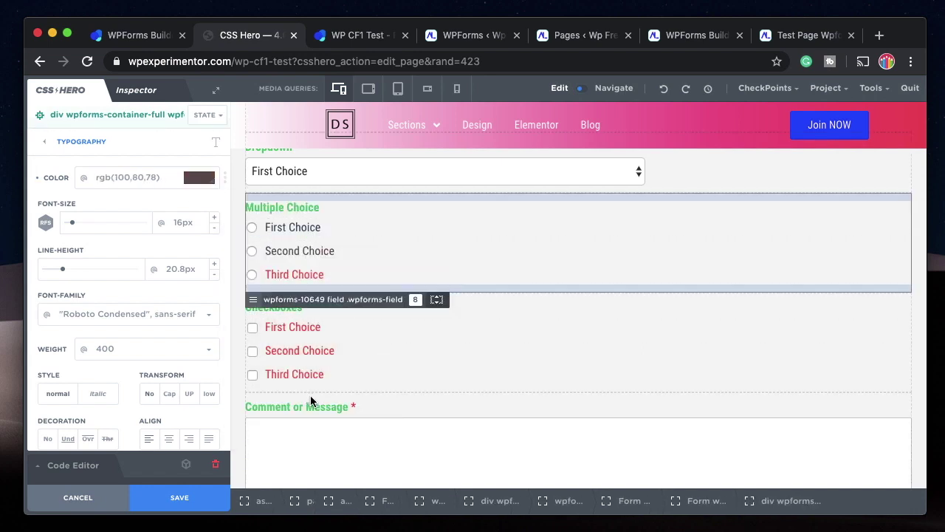
scroll(300, 292, up, 6)
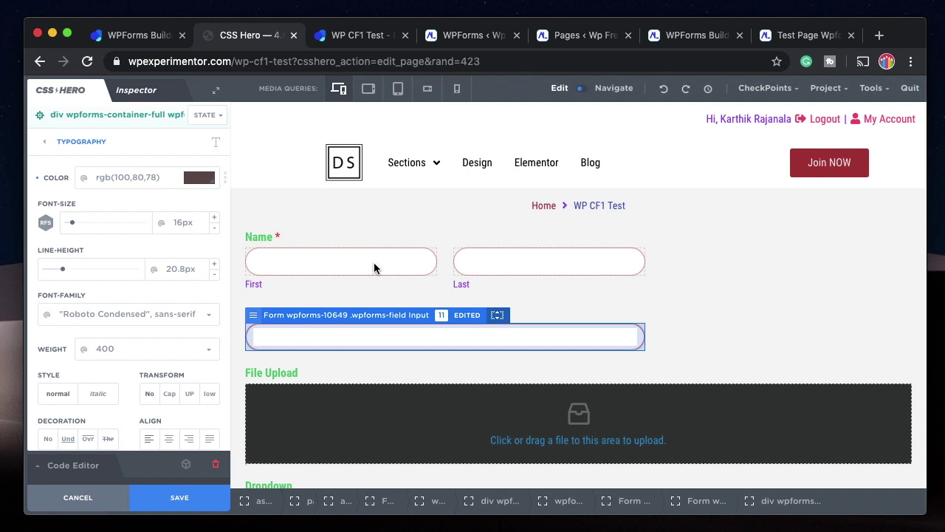
Select the File Upload drop area and set its border radius to 76px.
click(397, 263)
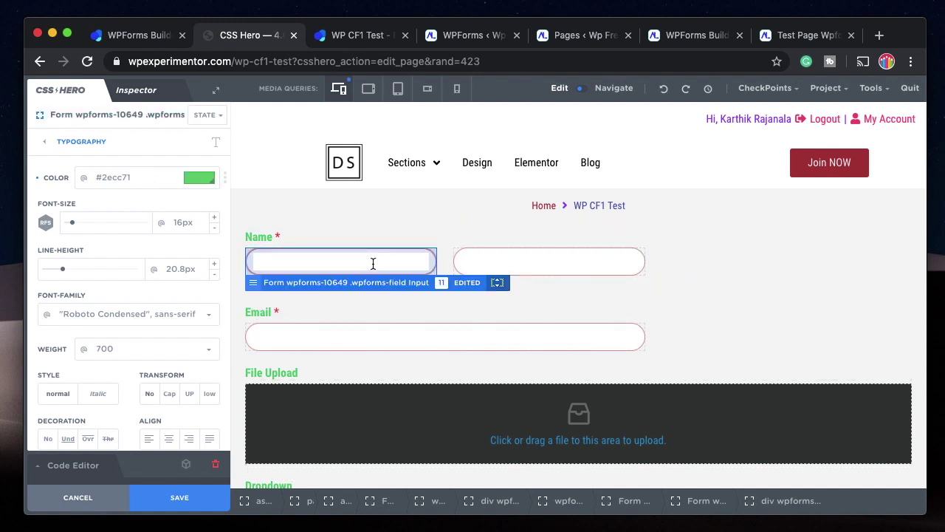
scroll(768, 330, down, 3)
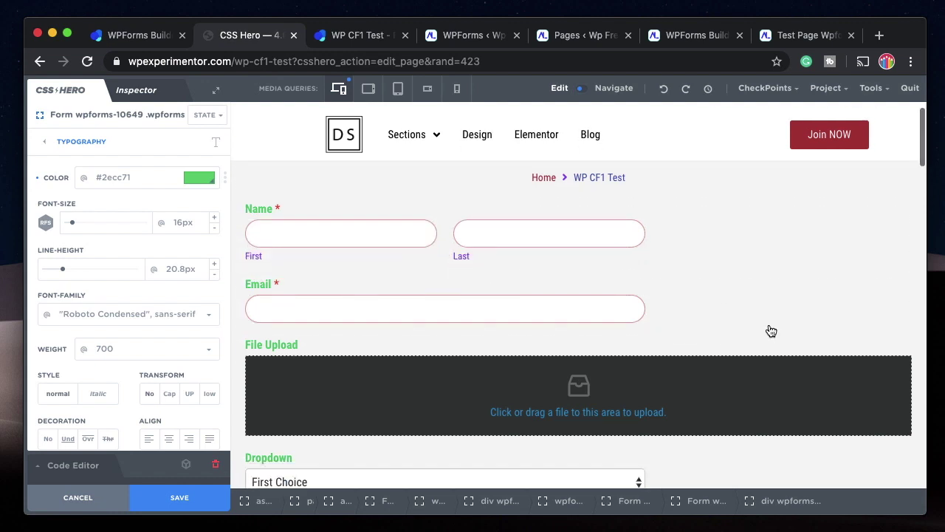
click(831, 279)
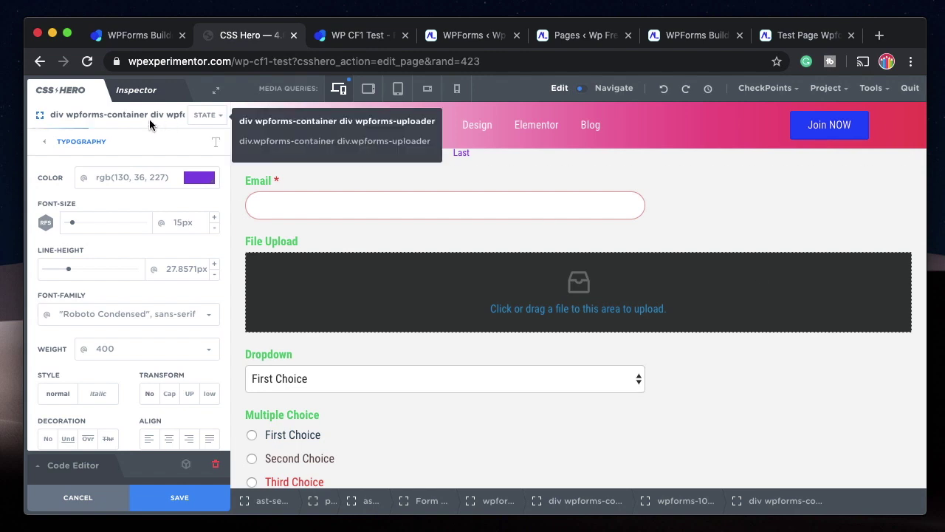
click(92, 144)
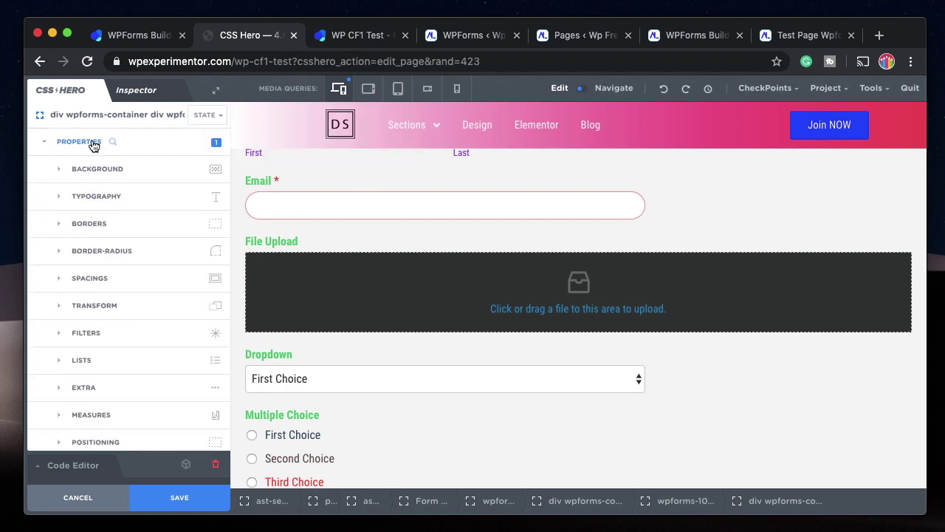
click(103, 250)
drag(48, 194, 113, 189)
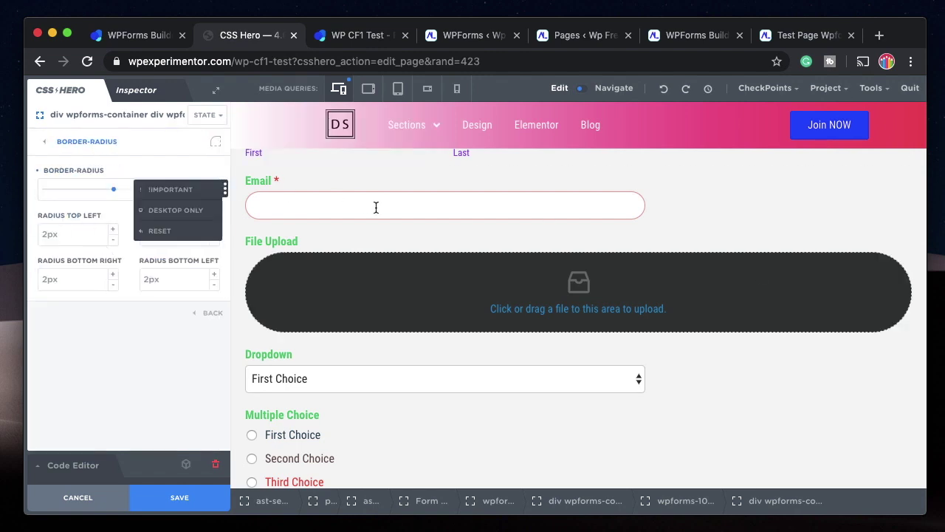
Return to the property list and scroll the page to review the rounded upload box.
scroll(402, 208, up, 3)
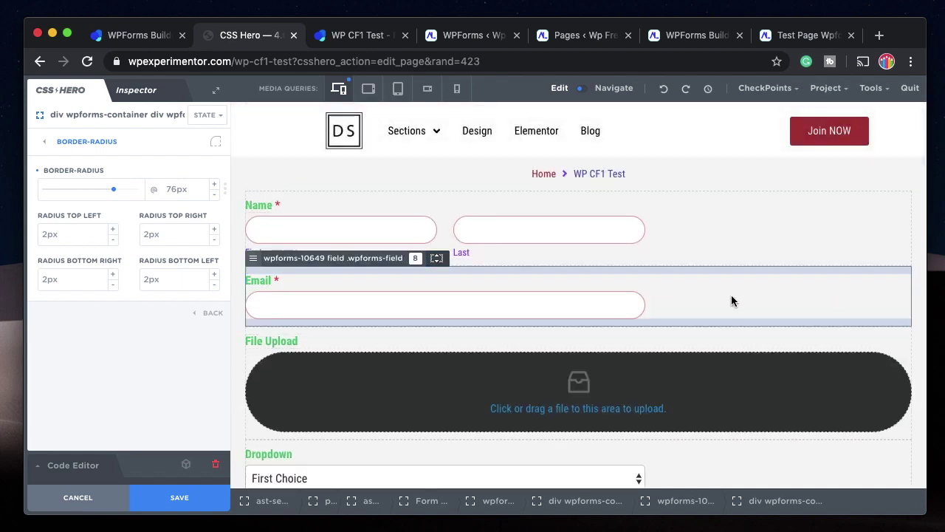
click(79, 141)
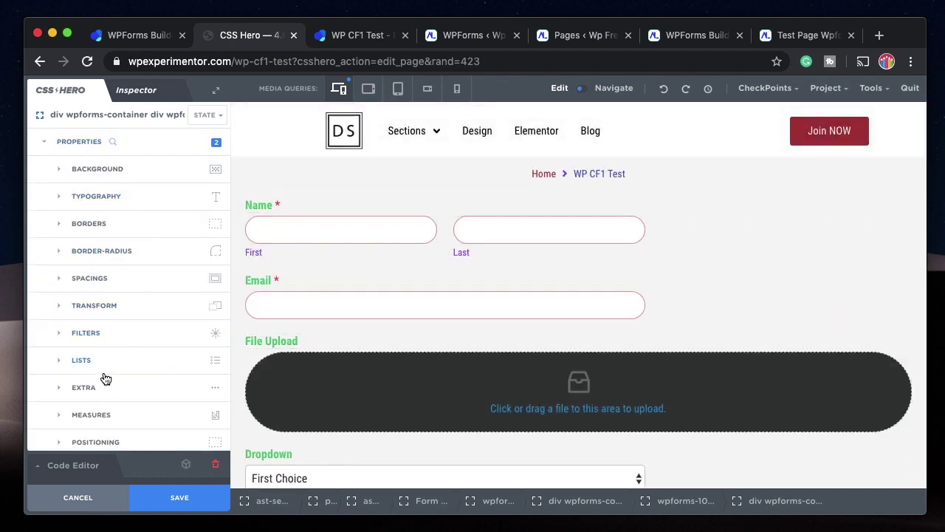
scroll(121, 354, down, 2)
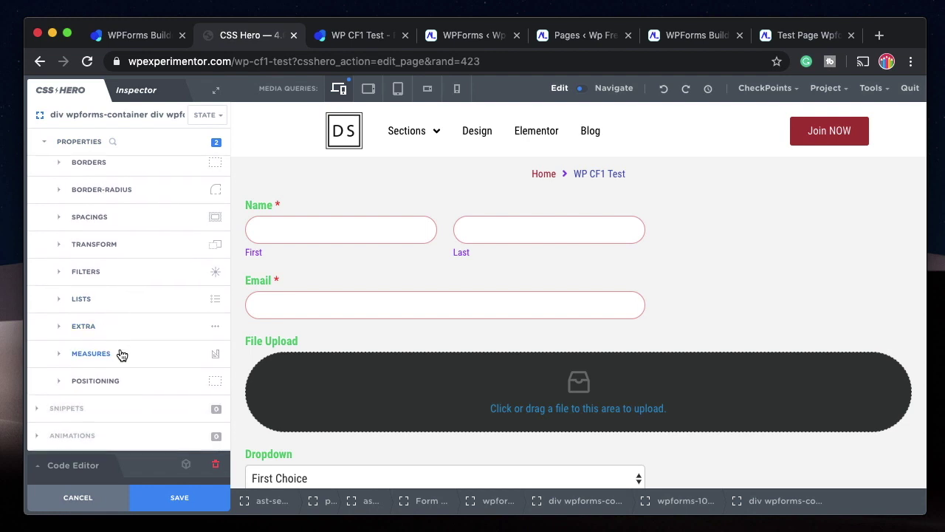
scroll(121, 354, up, 2)
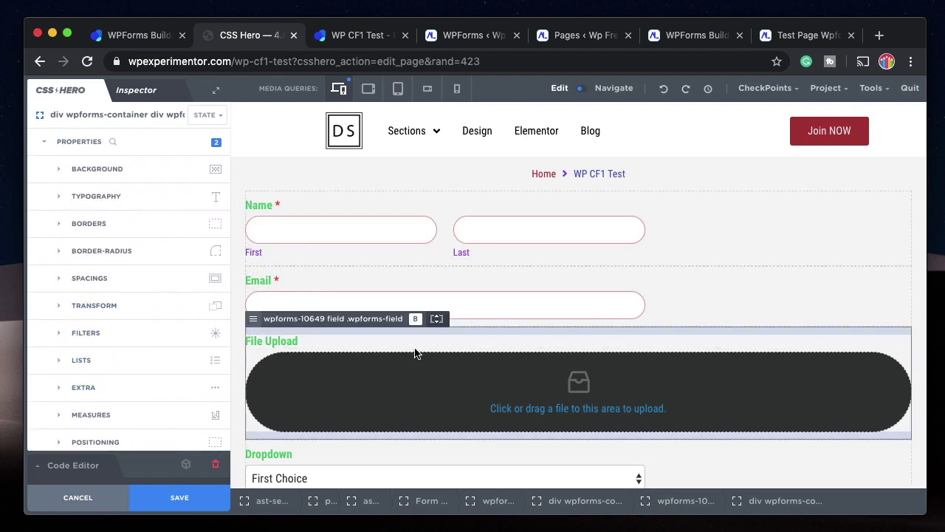
scroll(416, 352, down, 2)
scroll(426, 299, up, 3)
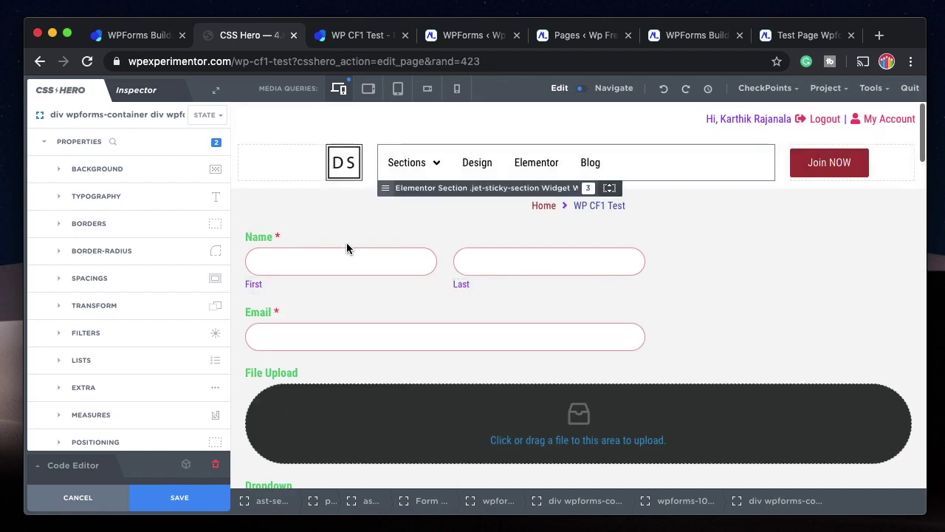
scroll(613, 397, down, 1)
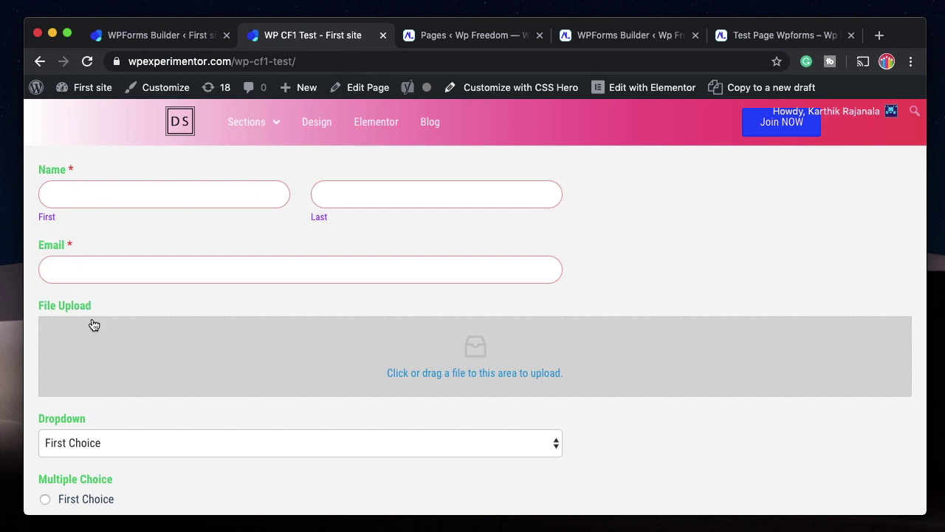
On the live WP CF1 Test page, try the First name field and open and close the Dropdown.
scroll(93, 331, down, 1)
scroll(93, 332, up, 1)
click(114, 196)
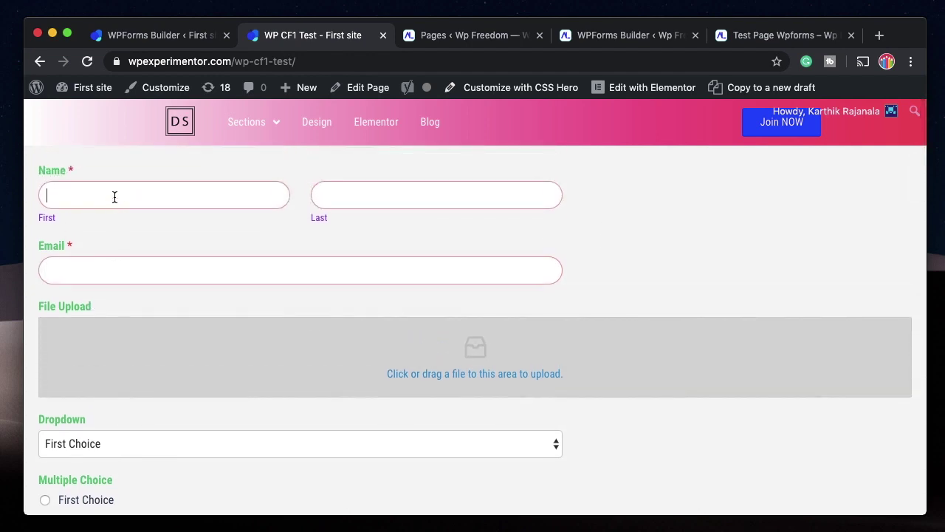
scroll(300, 229, down, 3)
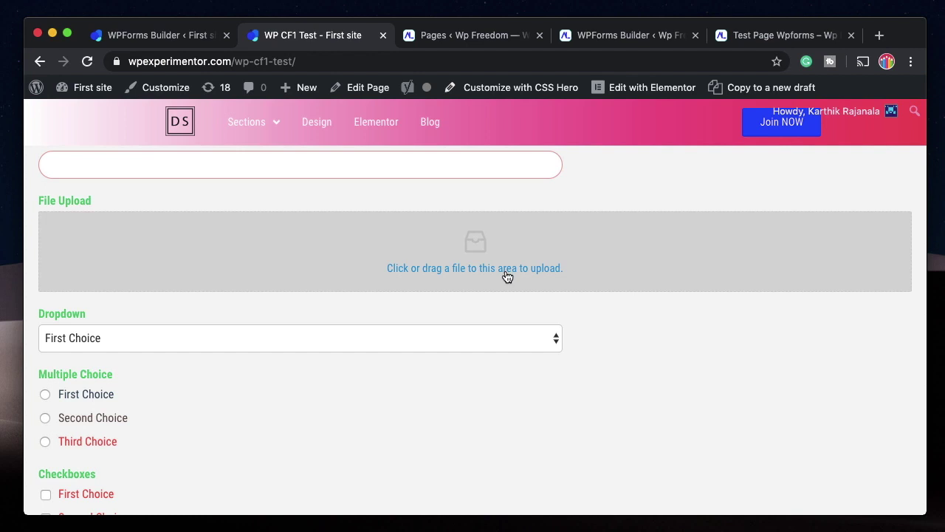
scroll(81, 372, down, 2)
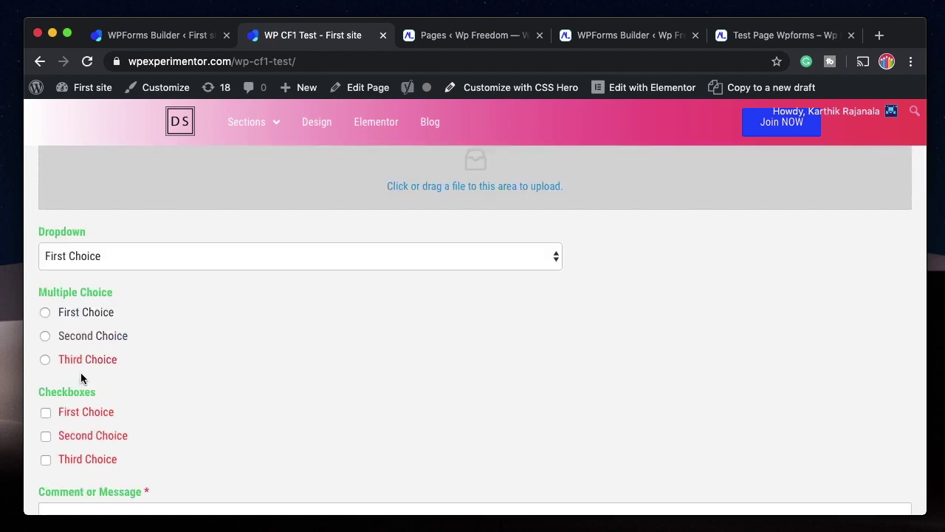
scroll(79, 412, down, 2)
click(419, 175)
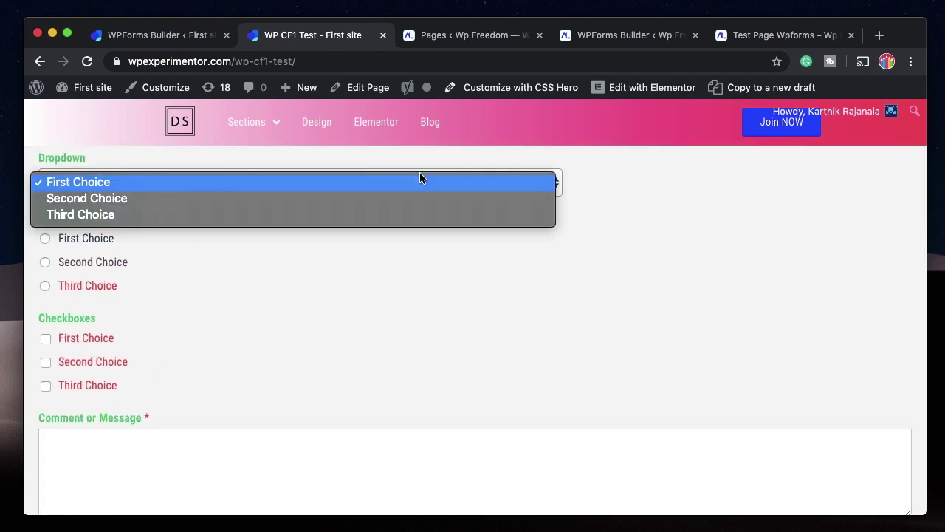
click(356, 256)
click(440, 187)
click(321, 280)
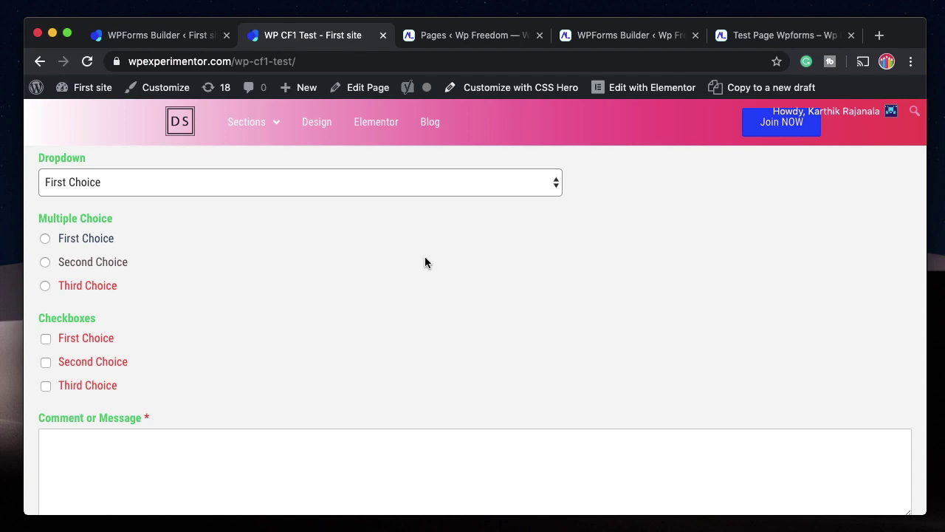
scroll(318, 247, up, 5)
scroll(304, 266, down, 7)
scroll(302, 265, up, 1)
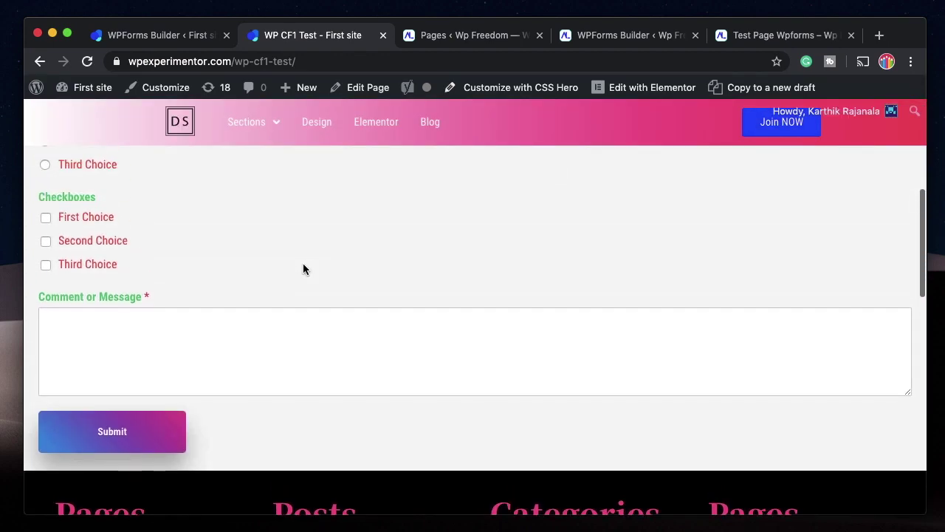
scroll(289, 333, up, 7)
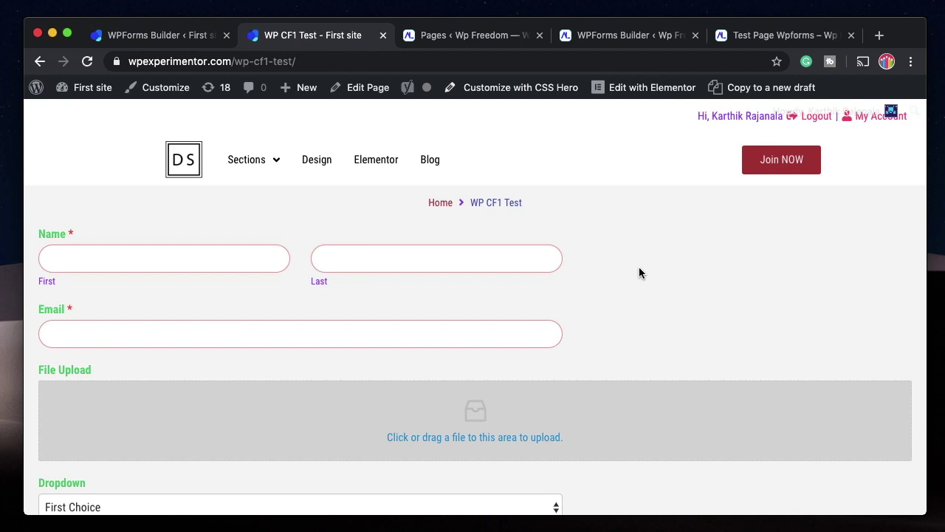
Compare the live form with the WPForms builder, then bring up the Wp Freedom Pages list.
key(ctrl+shift+Tab)
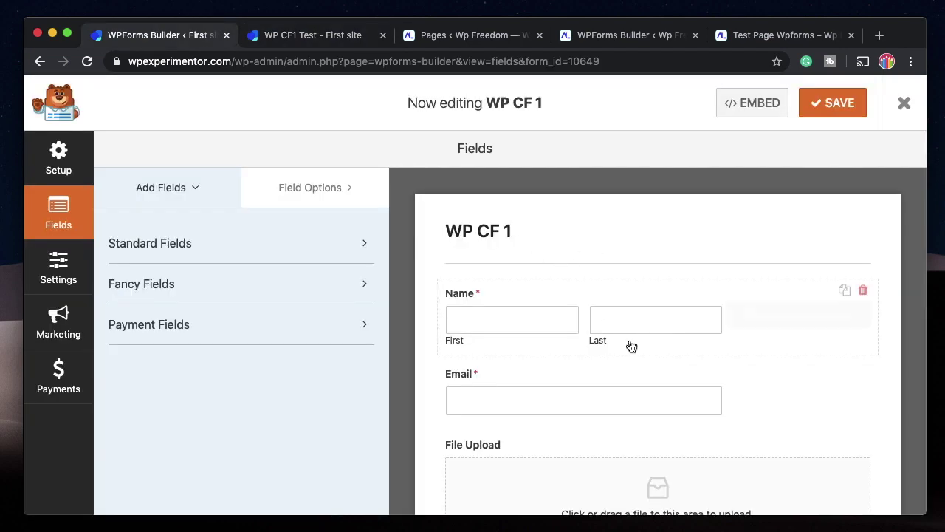
scroll(631, 346, down, 10)
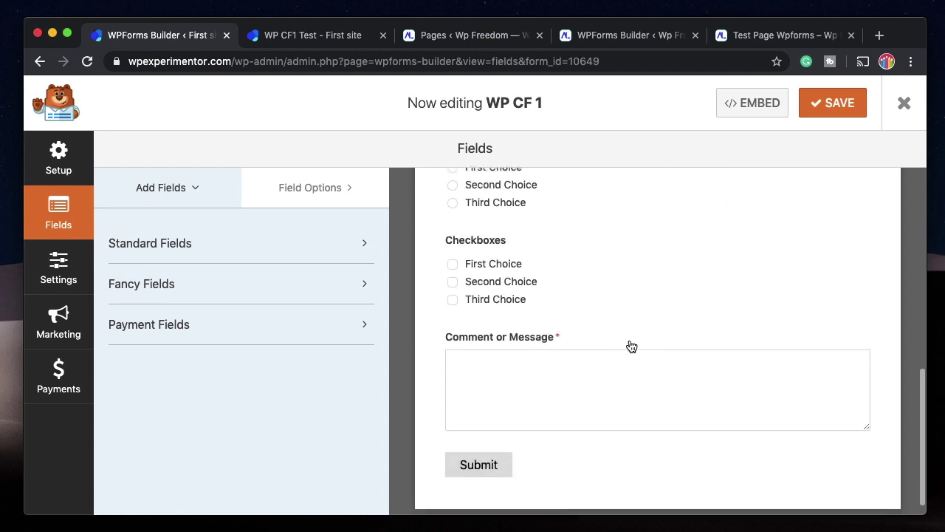
scroll(631, 344, up, 10)
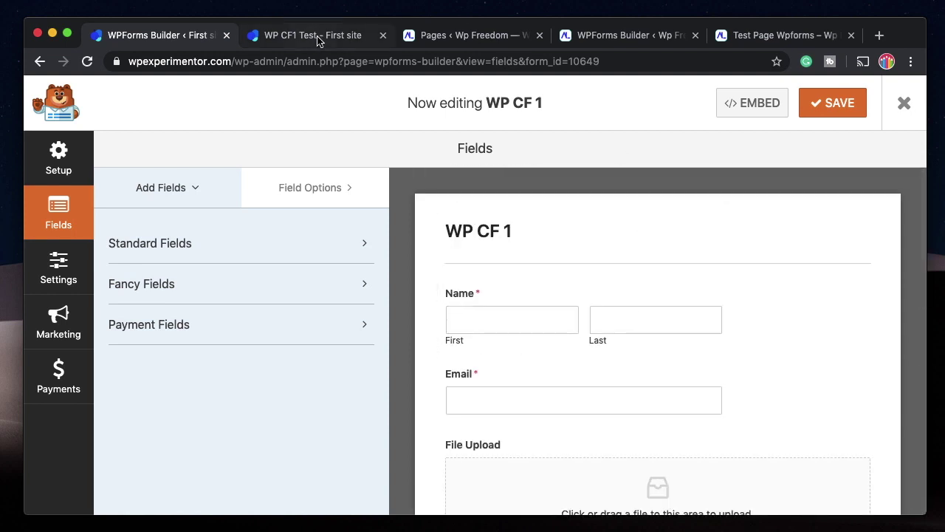
click(318, 35)
scroll(387, 325, down, 5)
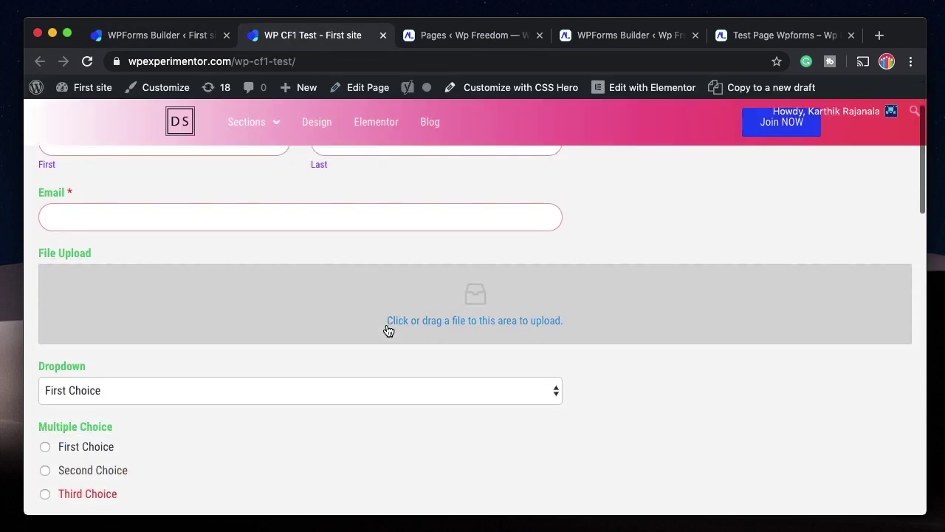
scroll(386, 324, up, 5)
click(170, 35)
click(317, 36)
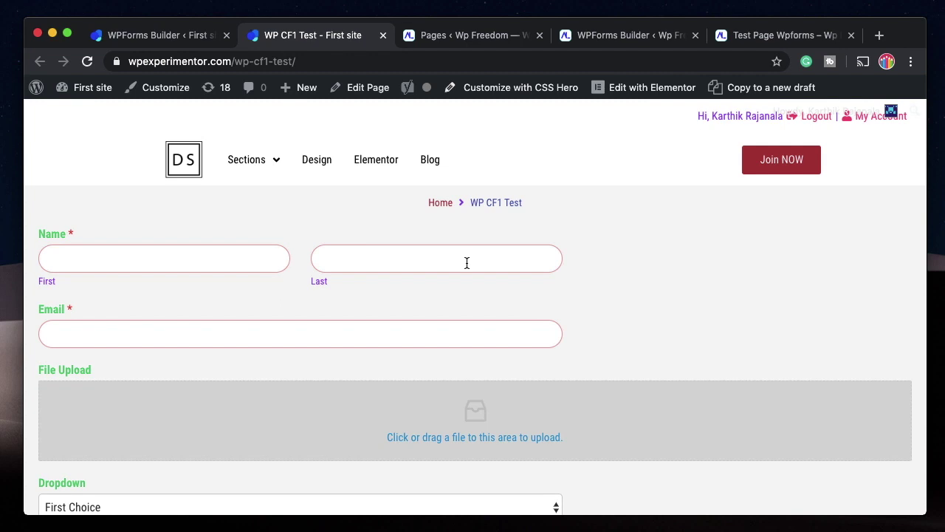
click(476, 28)
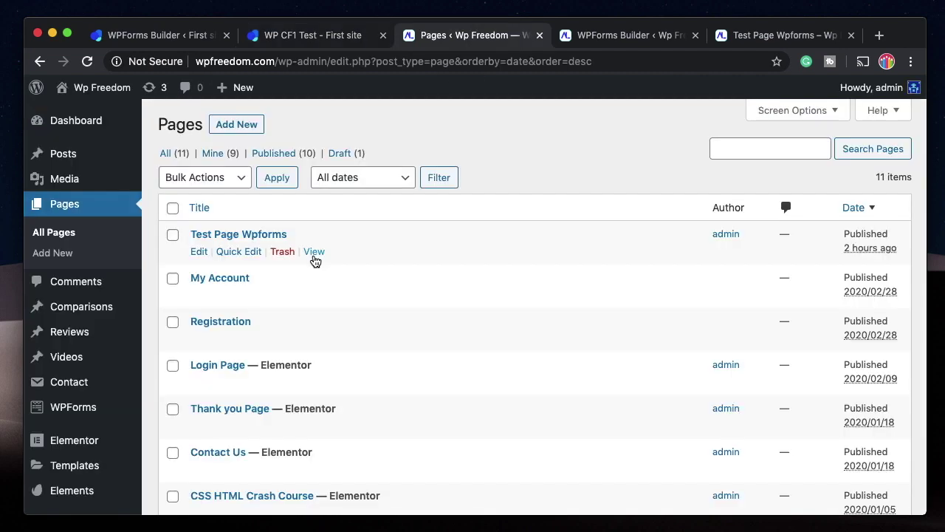
Open Test Page Wpforms in a new tab and check the Contact Us form builder.
super+click(314, 251)
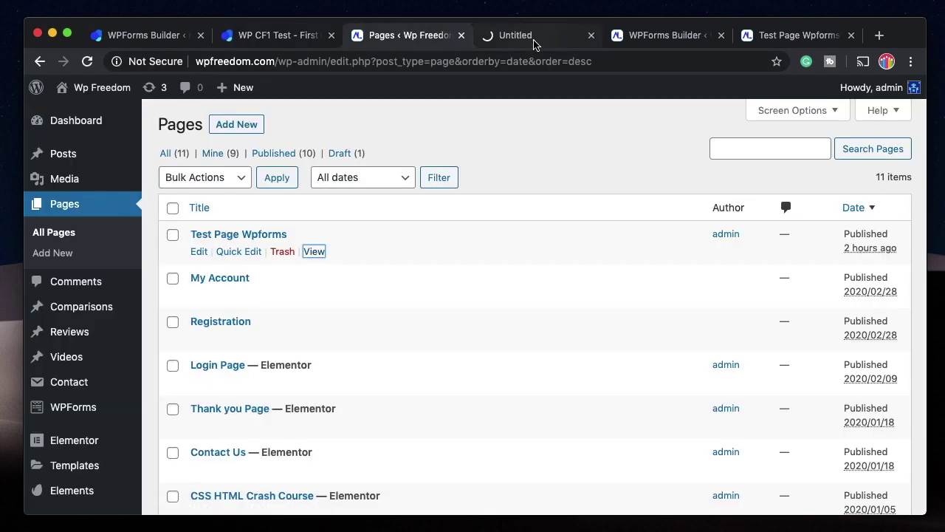
click(547, 37)
key(ctrl+Tab)
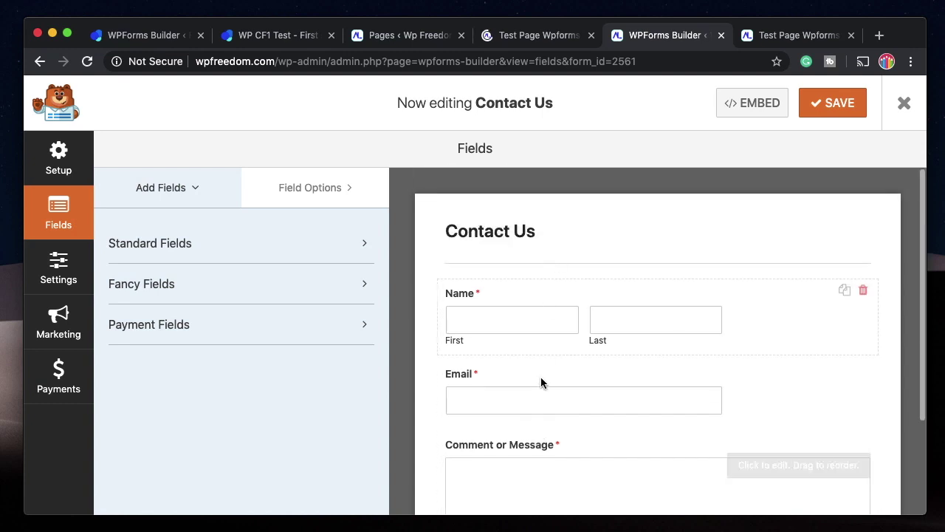
scroll(541, 384, down, 3)
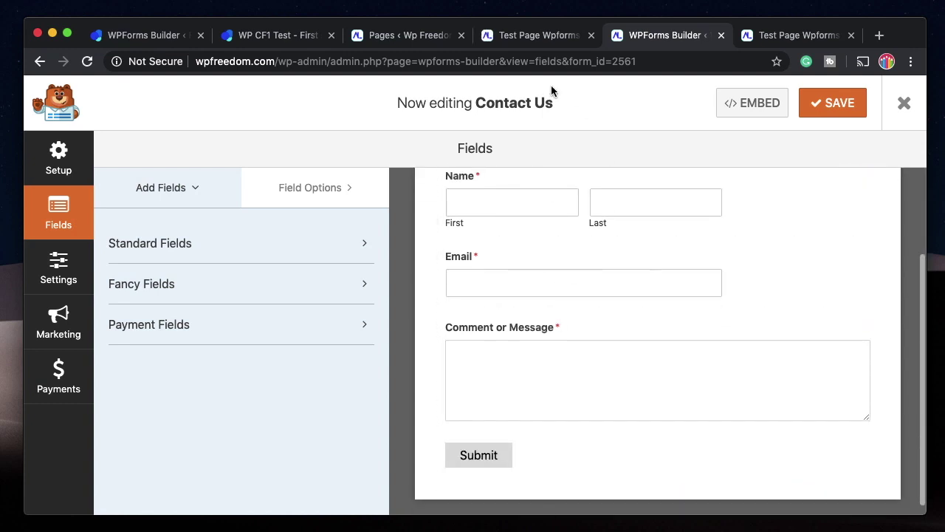
click(406, 35)
Create a new Elementor Page template named 'WPForms test 1 page'.
mouse_move(101, 447)
scroll(101, 446, down, 2)
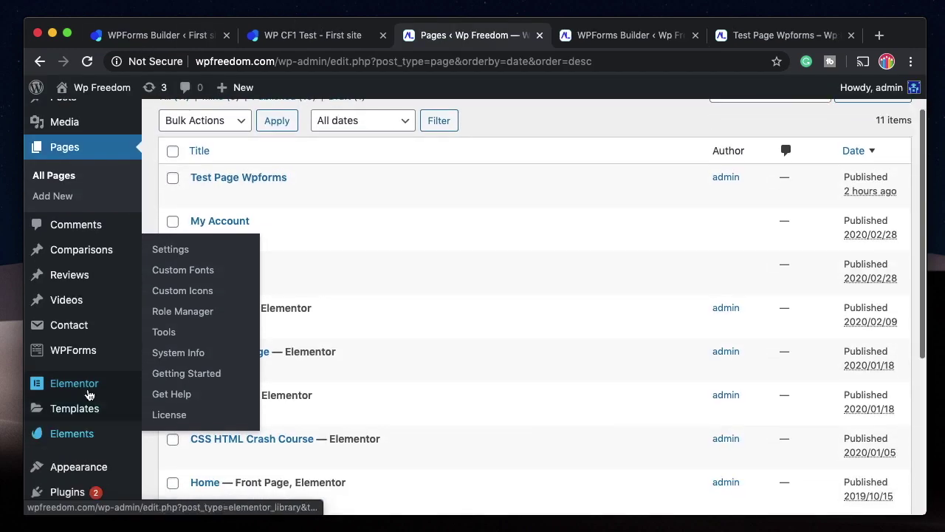
mouse_move(96, 417)
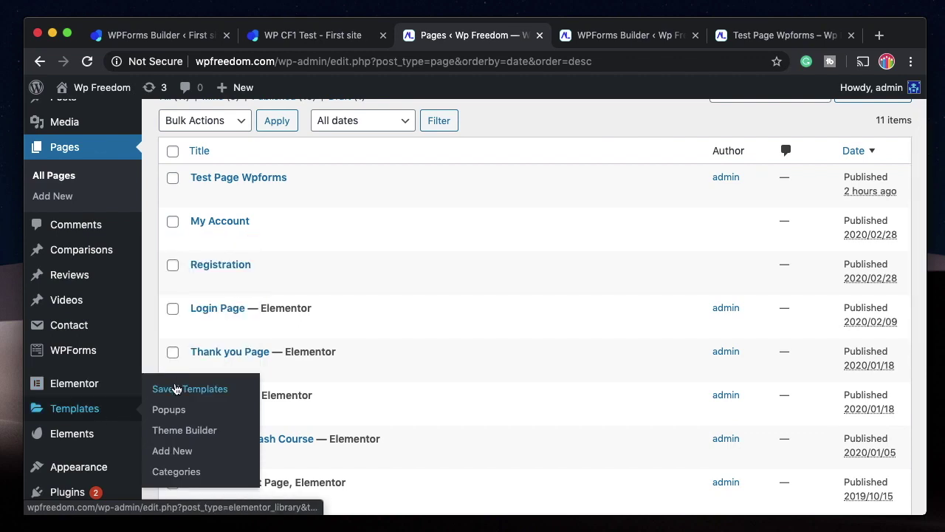
click(175, 390)
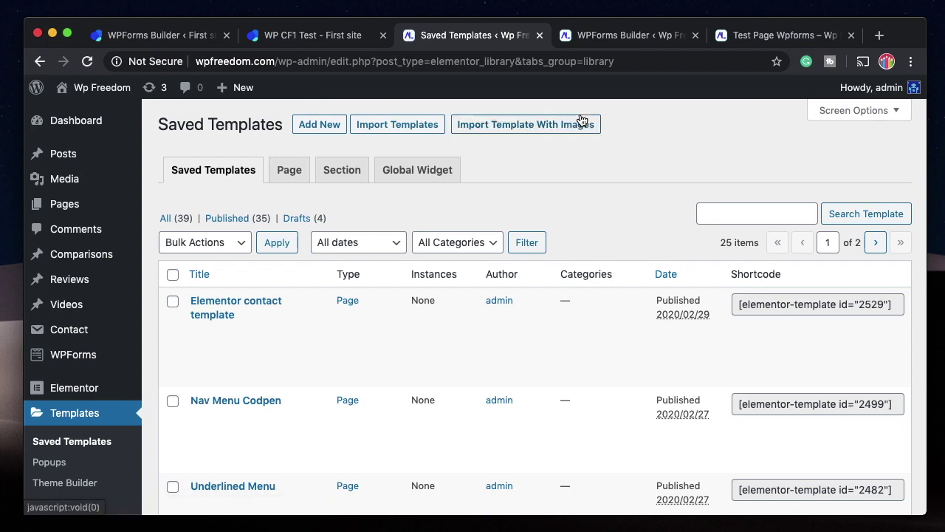
click(313, 125)
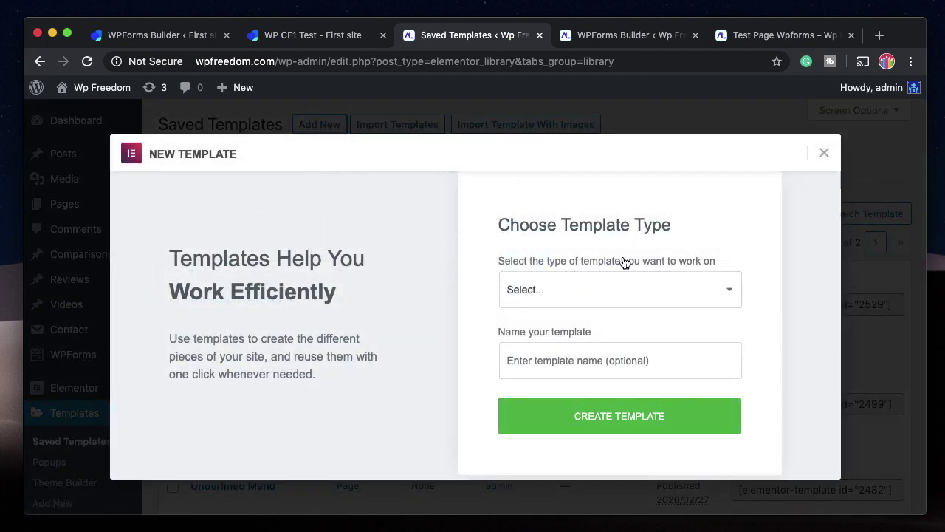
click(607, 291)
click(595, 306)
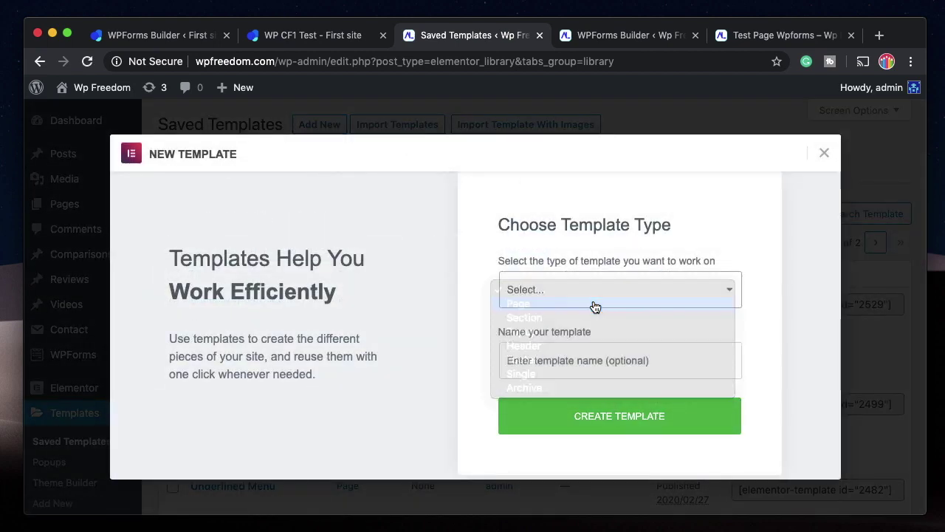
click(540, 359)
text(WPForms test)
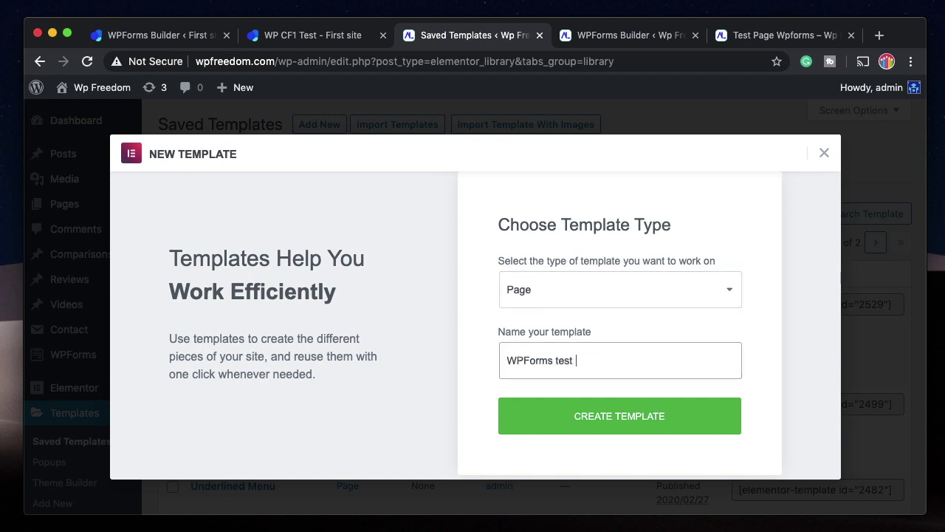
text( 1 page)
click(620, 429)
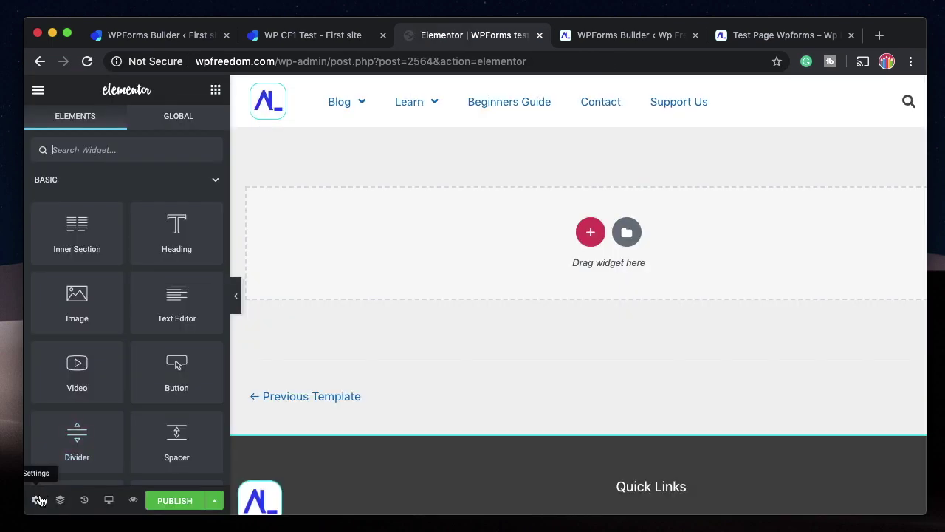
Set the template's page layout to Elementor Canvas.
click(36, 499)
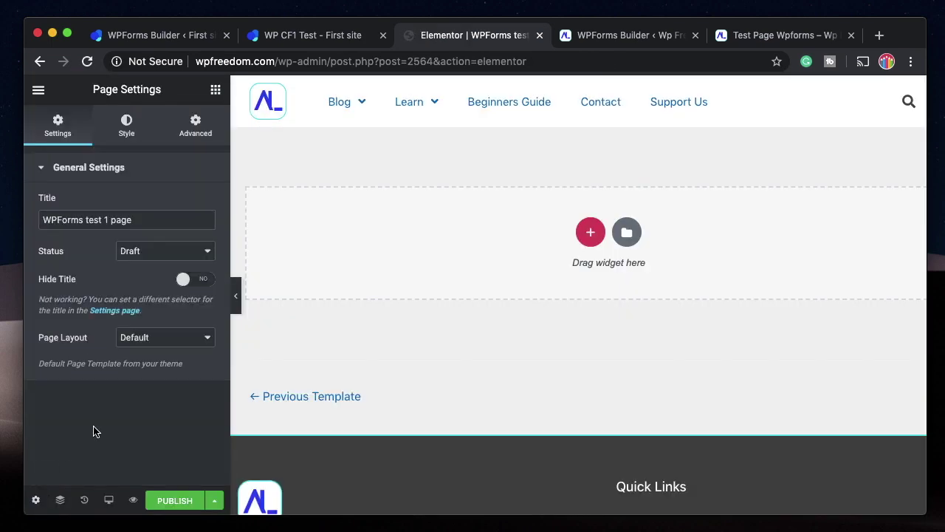
click(168, 337)
click(165, 350)
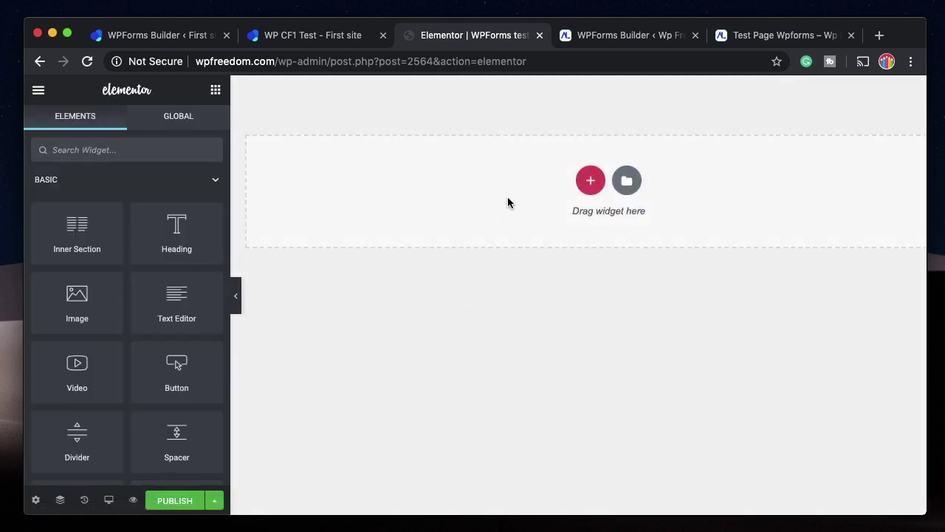
Look over the Contact Us form builder, the live test page and the admin dashboard.
click(631, 36)
click(785, 37)
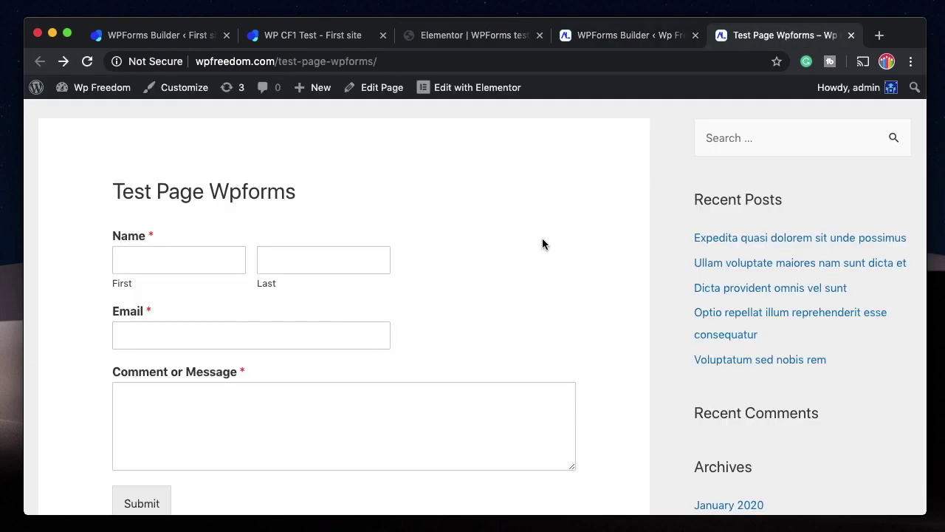
mouse_move(100, 87)
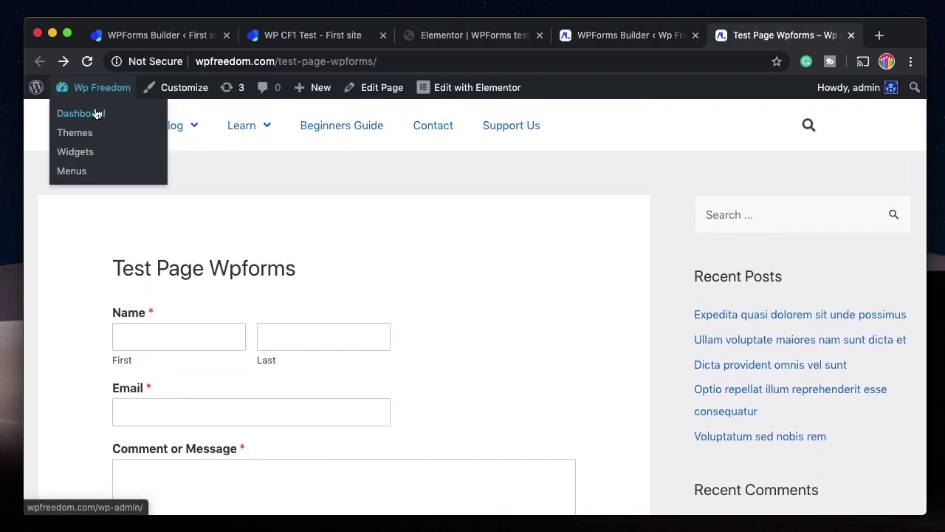
click(94, 113)
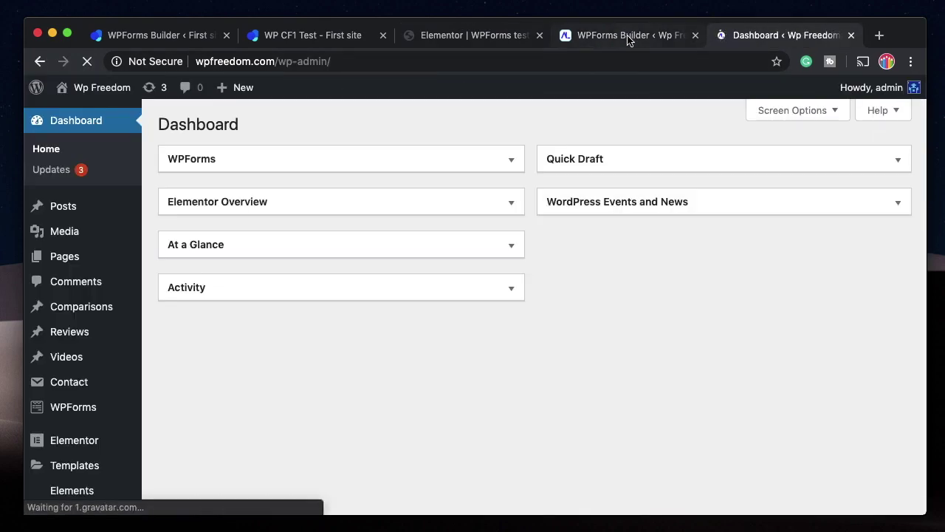
click(676, 37)
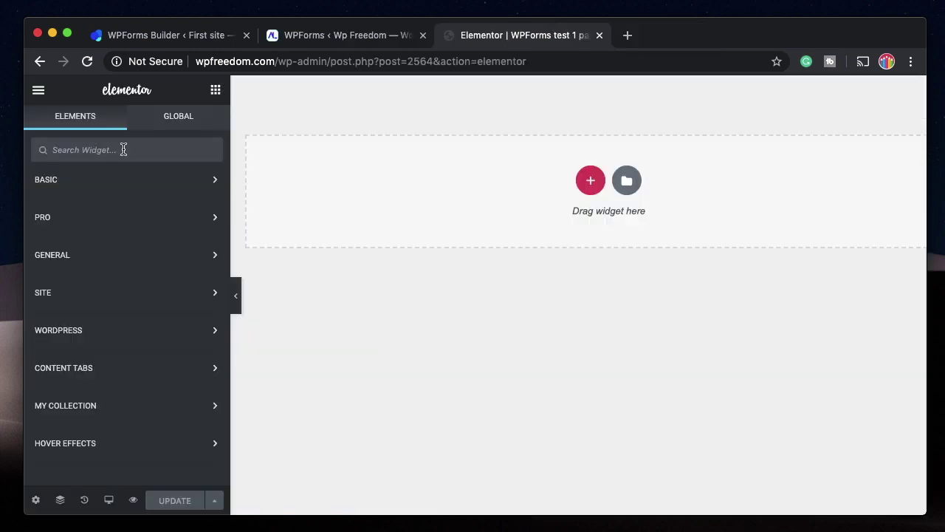
Add a Text Editor widget at the top of the page and clear its placeholder text.
text(shor)
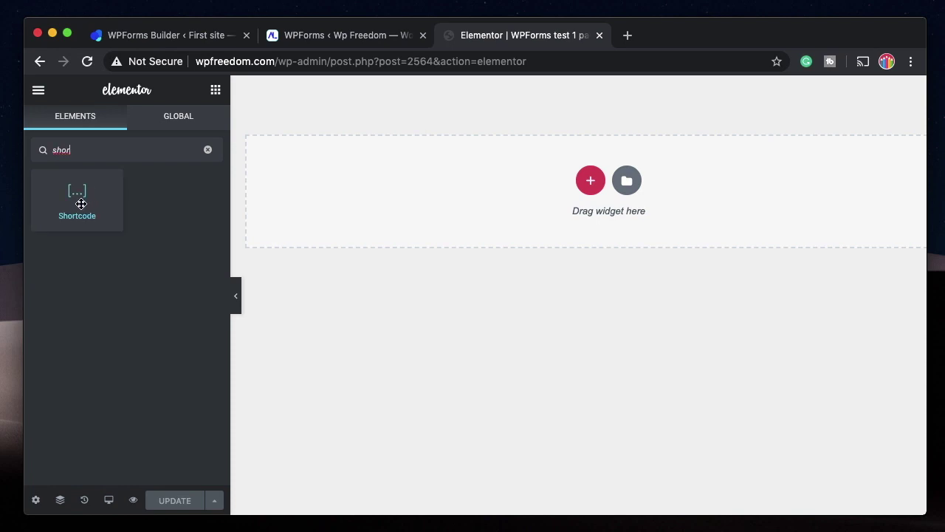
click(208, 151)
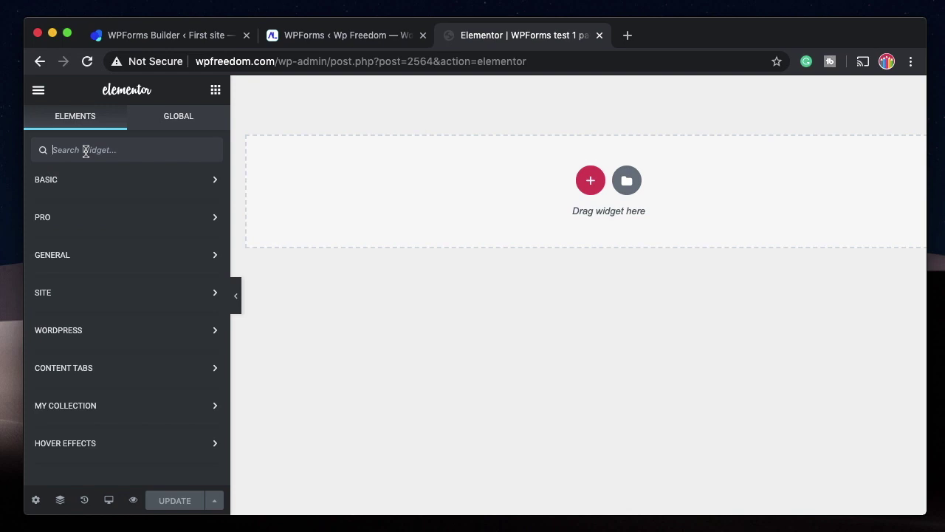
text(text)
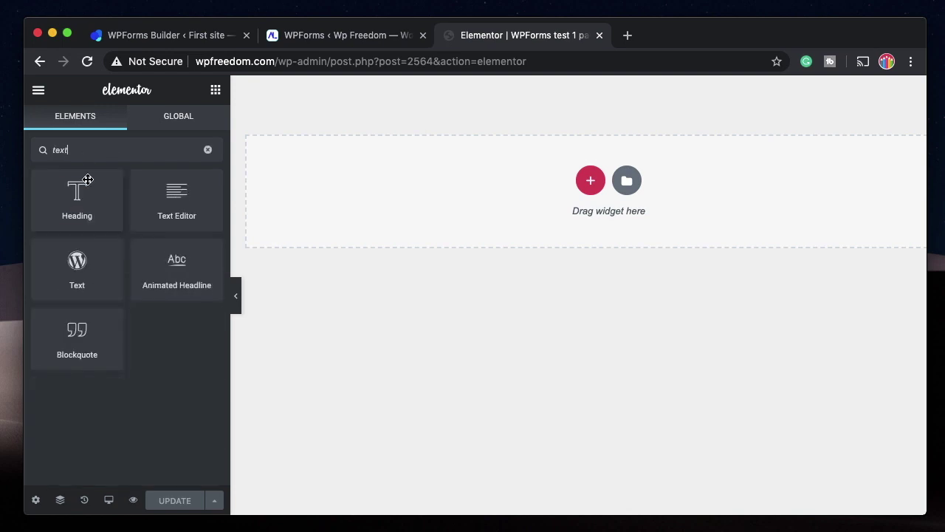
drag(174, 198, 487, 205)
triple_click(111, 376)
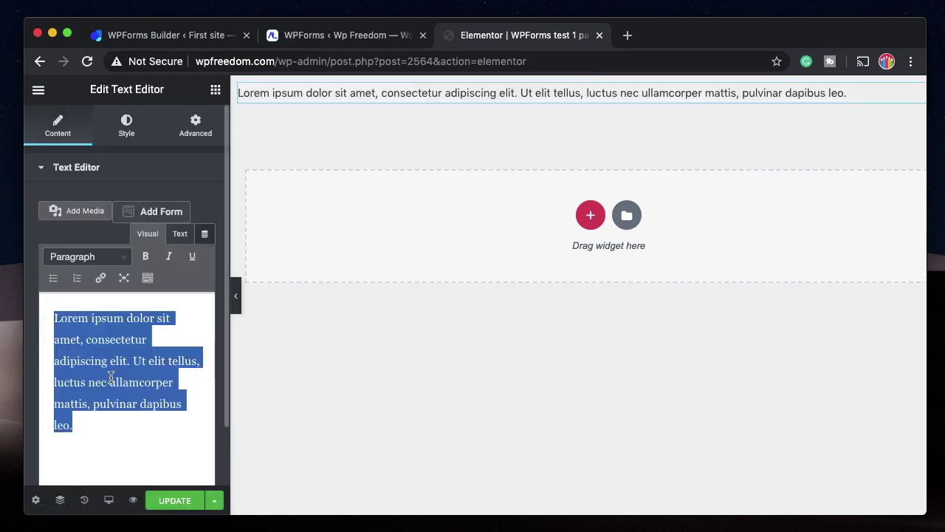
key(BackSpace)
Copy the Contact Us shortcode [wpforms id="2561"] and paste it into the text block.
click(362, 34)
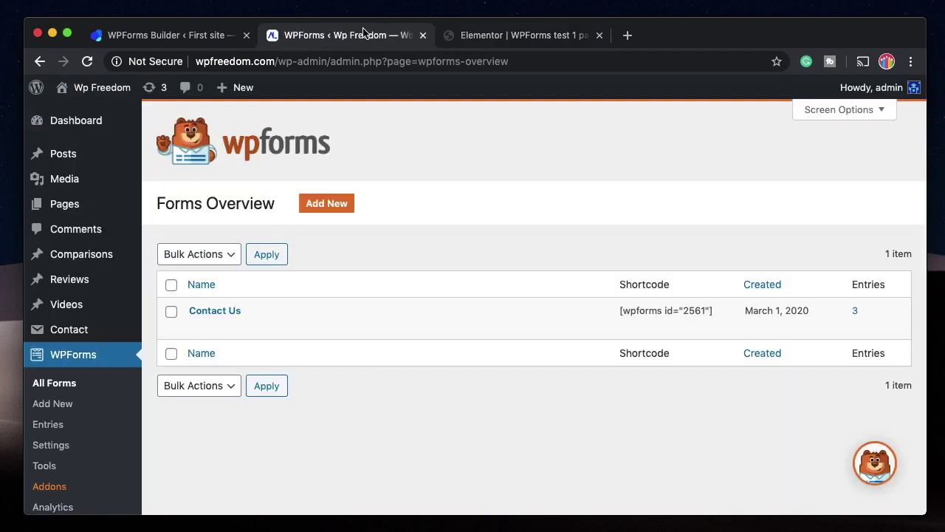
triple_click(667, 310)
key(ctrl+c)
click(524, 35)
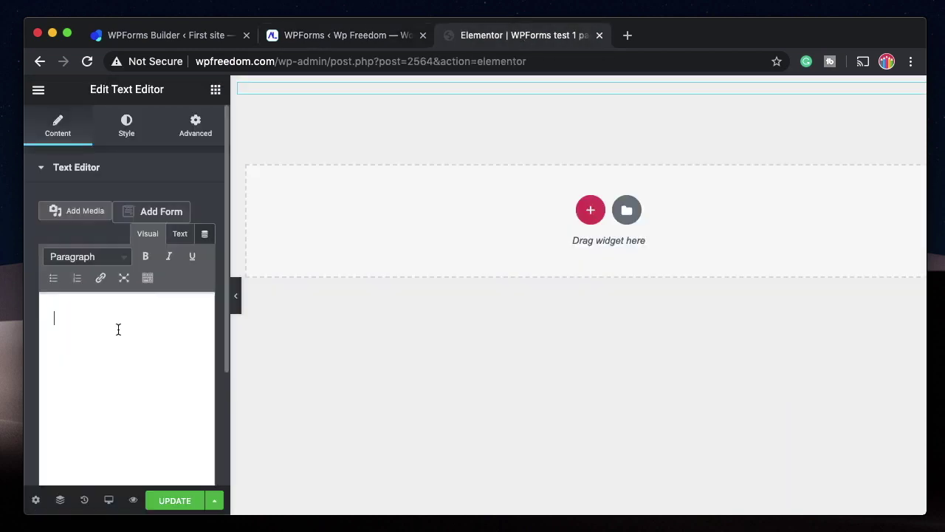
key(ctrl+v)
Save and preview the template, then bring up the text block's actions.
click(164, 508)
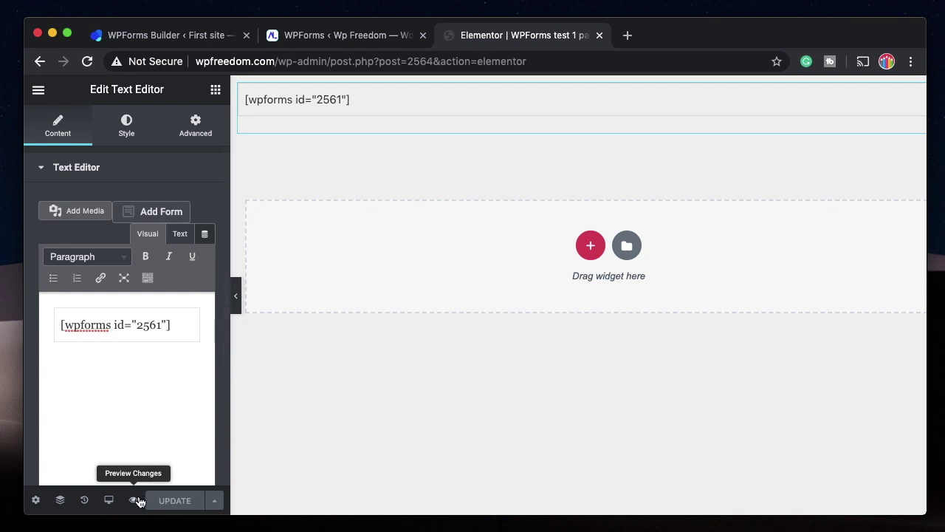
click(133, 500)
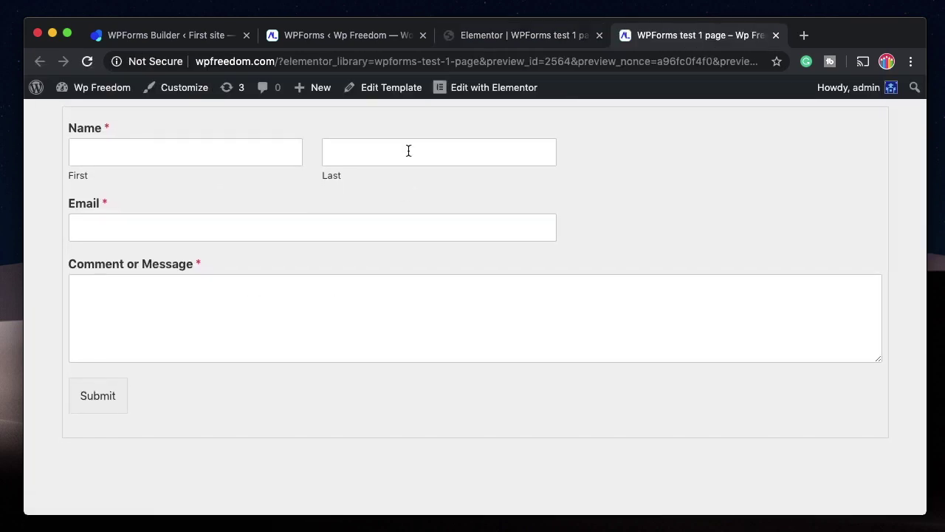
click(776, 35)
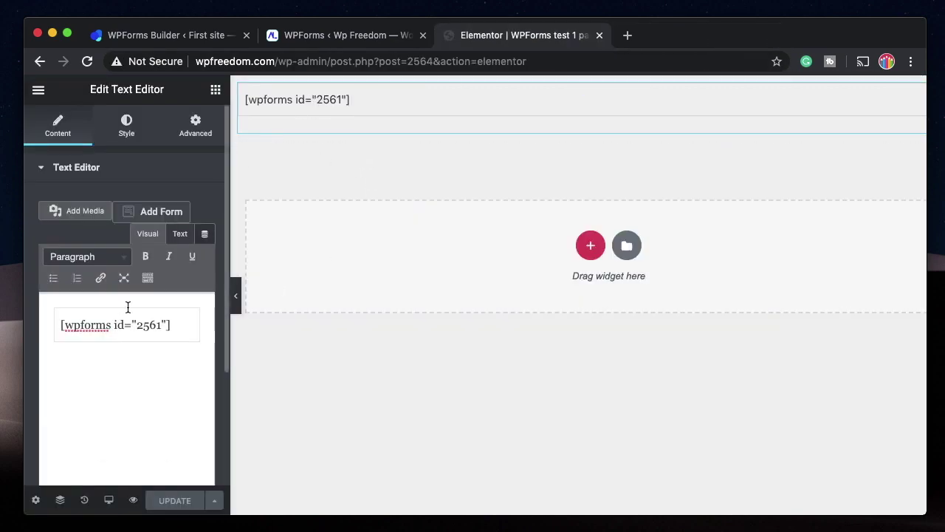
click(143, 174)
right_click(363, 94)
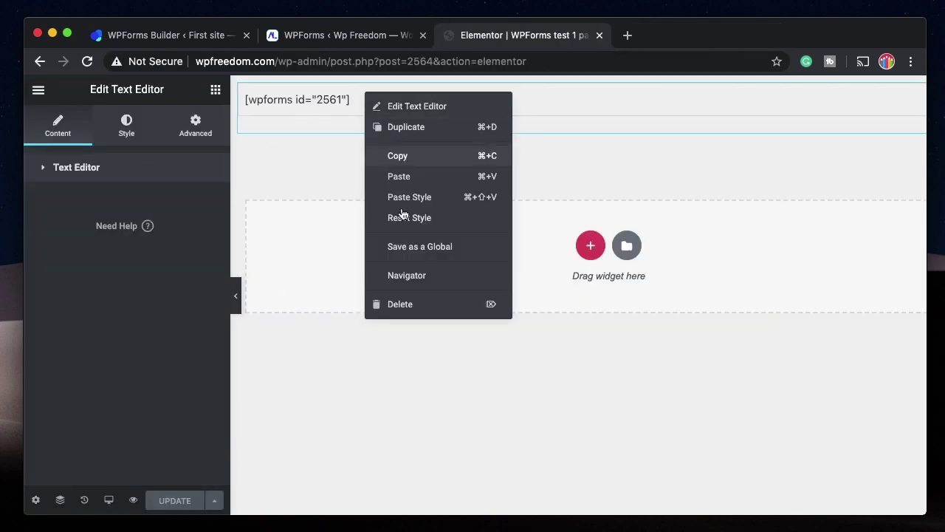
Replace the text block with a Shortcode widget holding the pasted [wpforms id="2561"] shortcode.
click(408, 304)
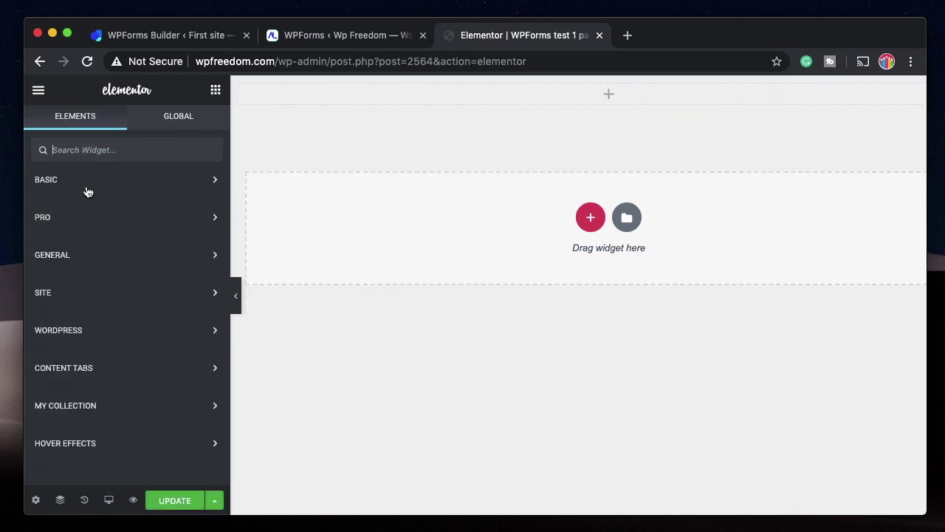
text(shor)
drag(77, 198, 422, 115)
drag(437, 101, 434, 99)
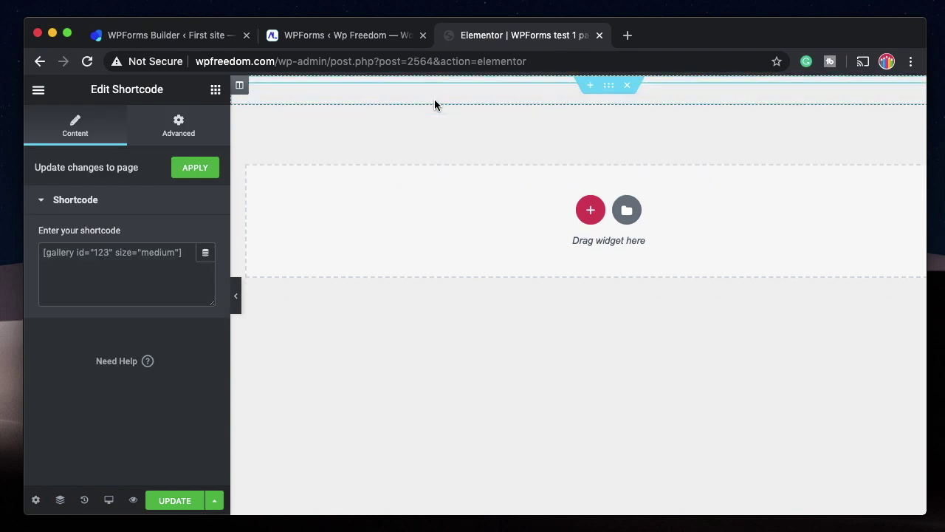
click(89, 256)
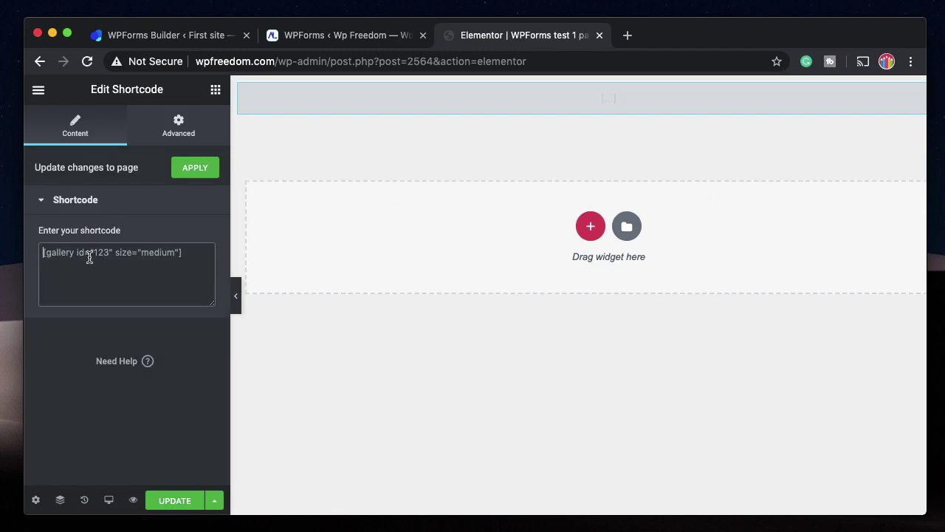
key(super+v)
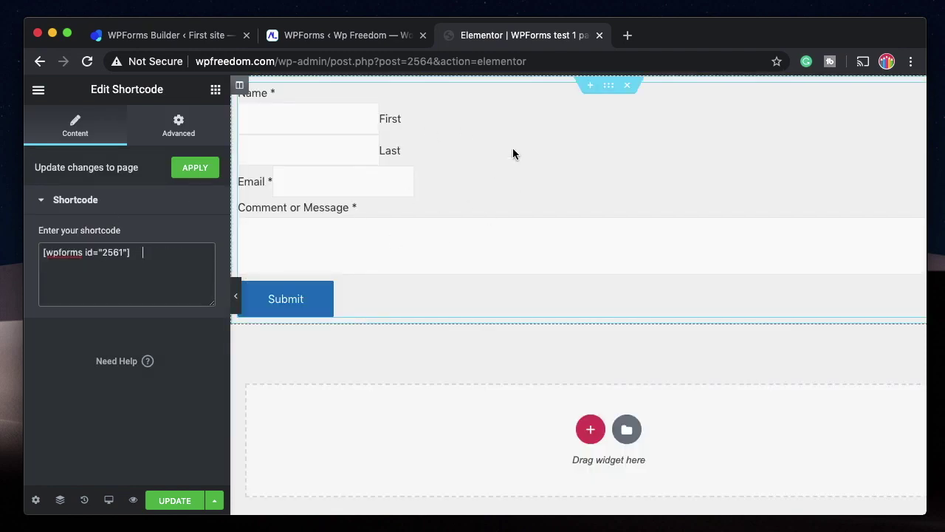
Save the template and check the rendered form in preview.
click(185, 500)
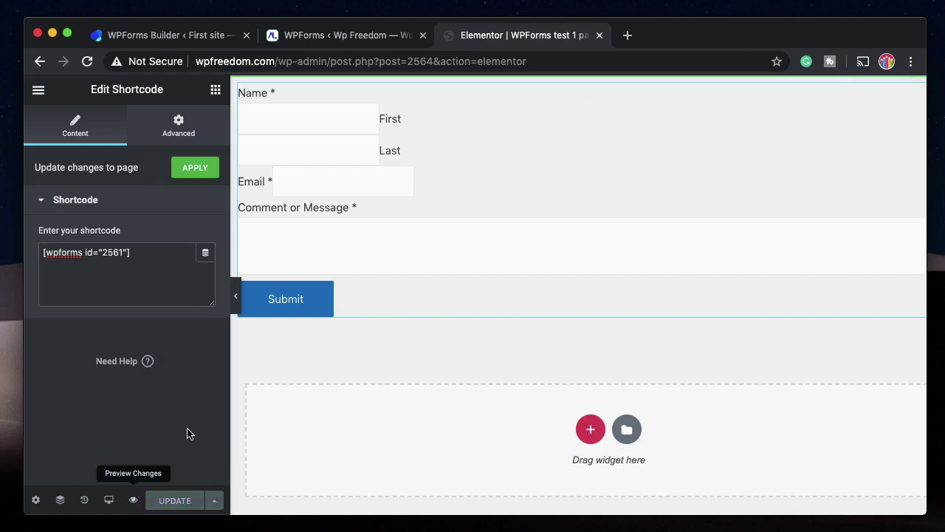
click(133, 500)
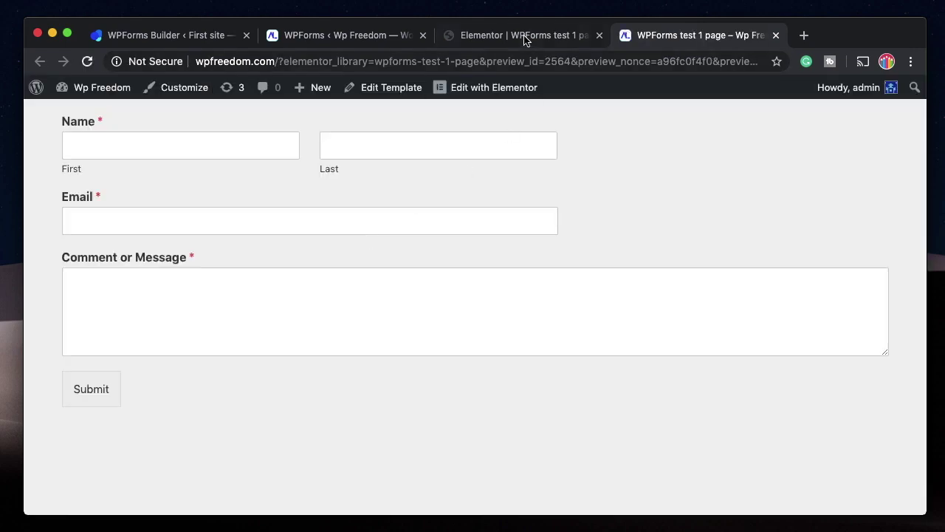
click(525, 37)
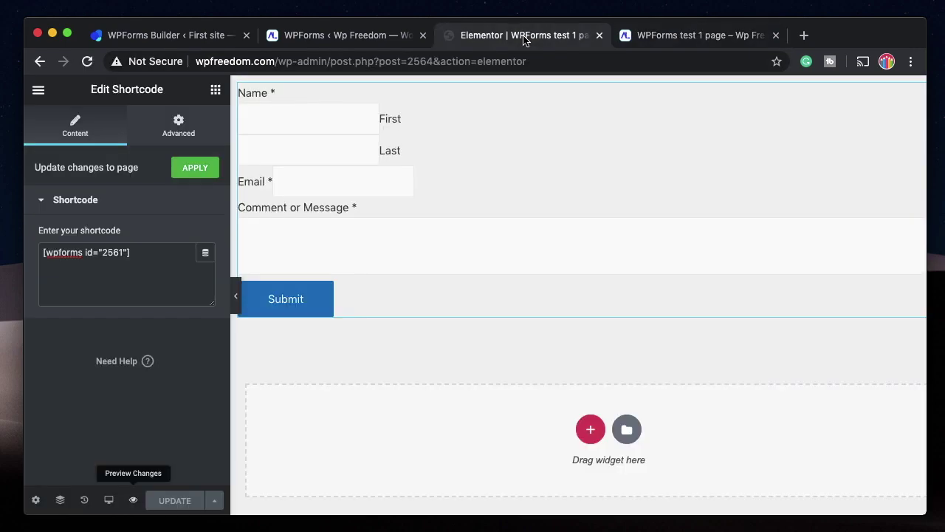
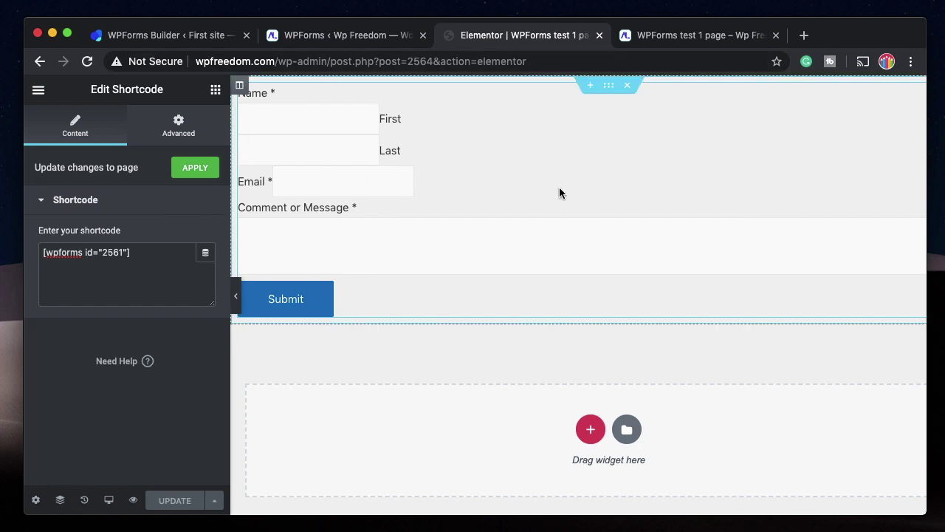
Collapse the Shortcode settings and bring up the widgets list.
click(104, 206)
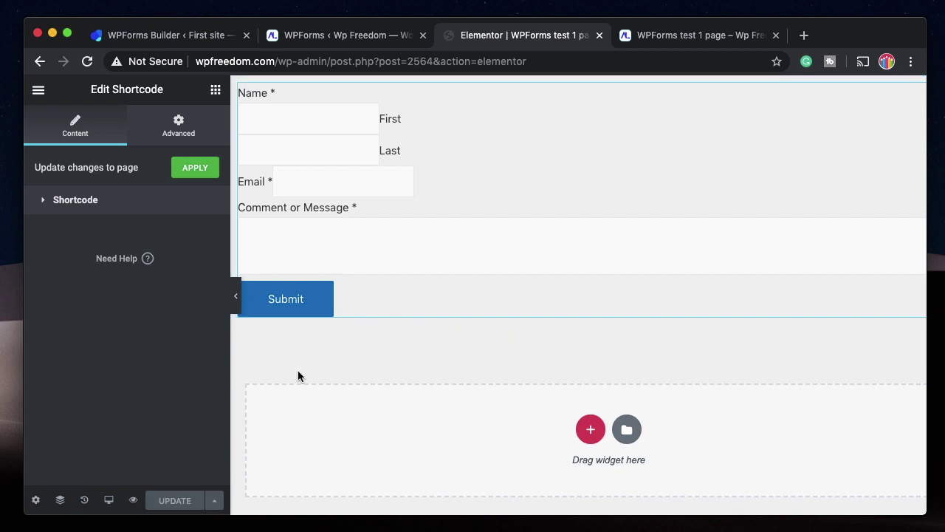
click(215, 90)
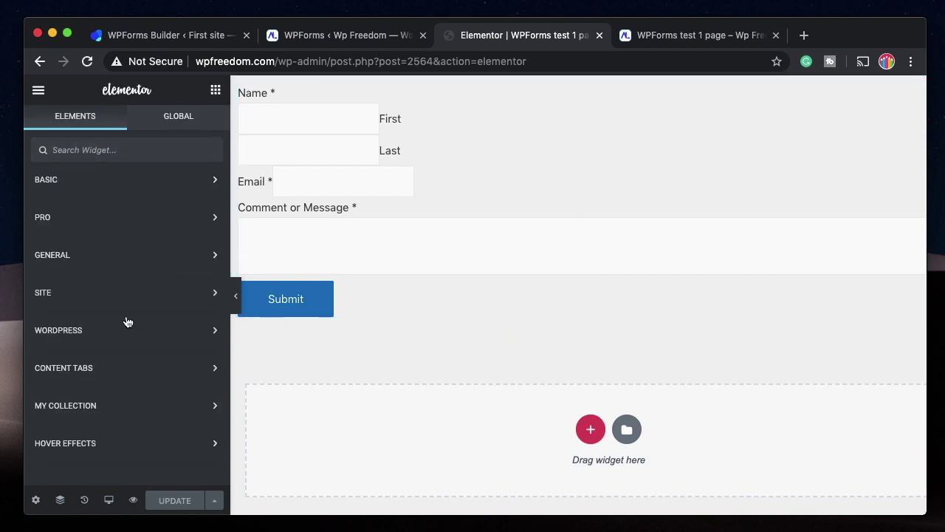
Drop a WordPress WPForms widget below the first form, select the Contact Us form, and save.
click(102, 332)
scroll(103, 331, down, 4)
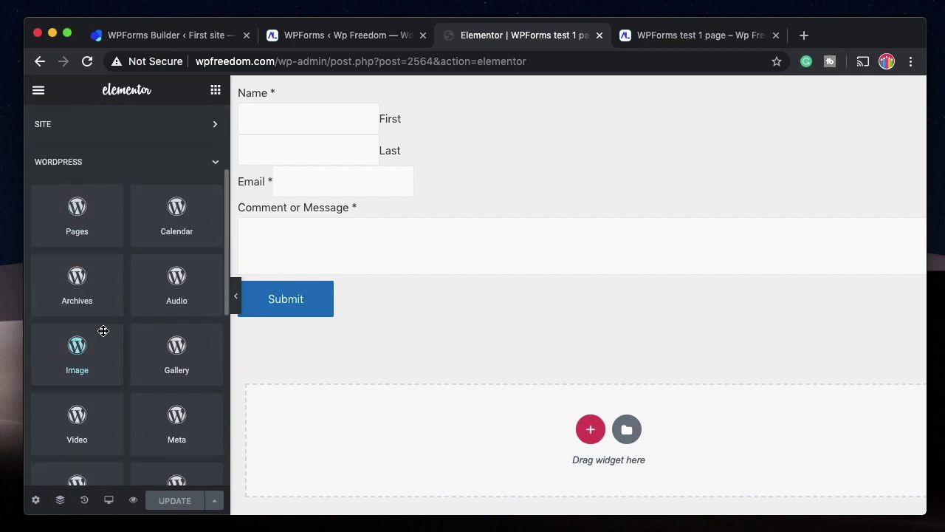
scroll(103, 331, down, 5)
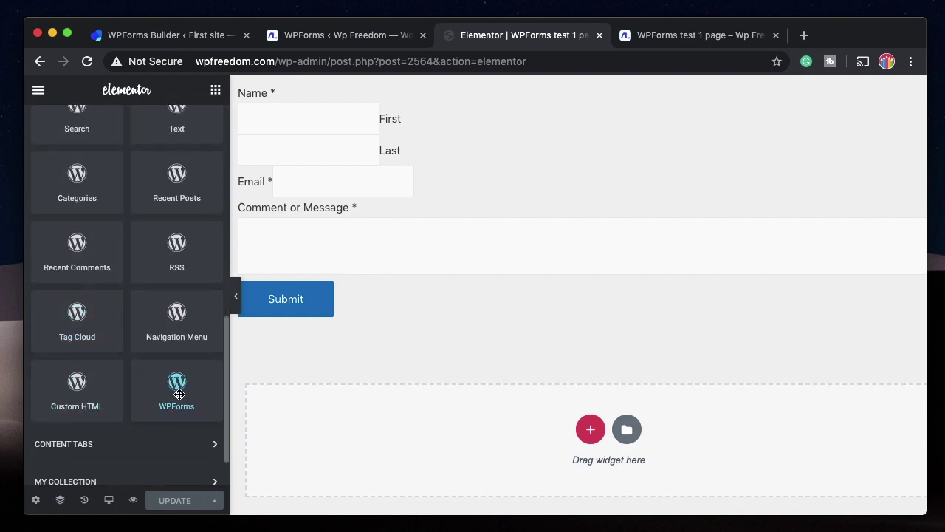
drag(178, 395, 449, 414)
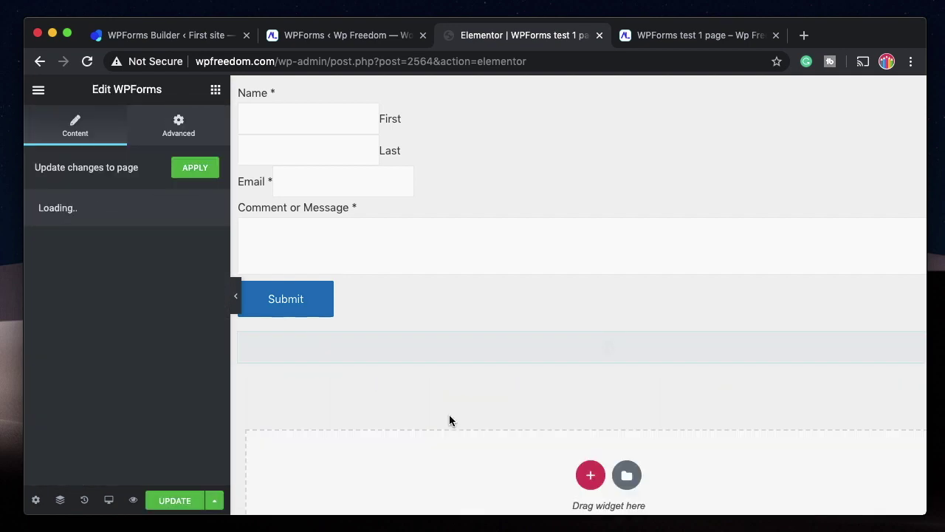
click(92, 284)
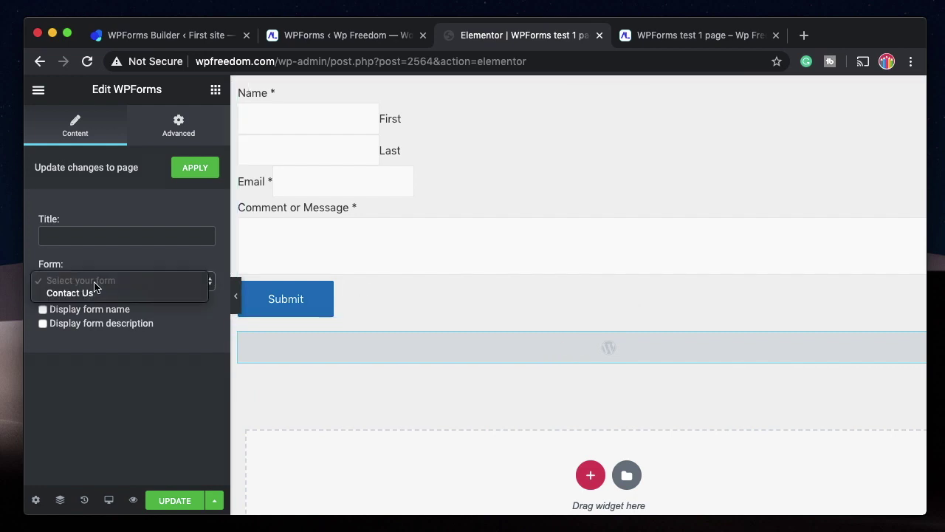
click(93, 295)
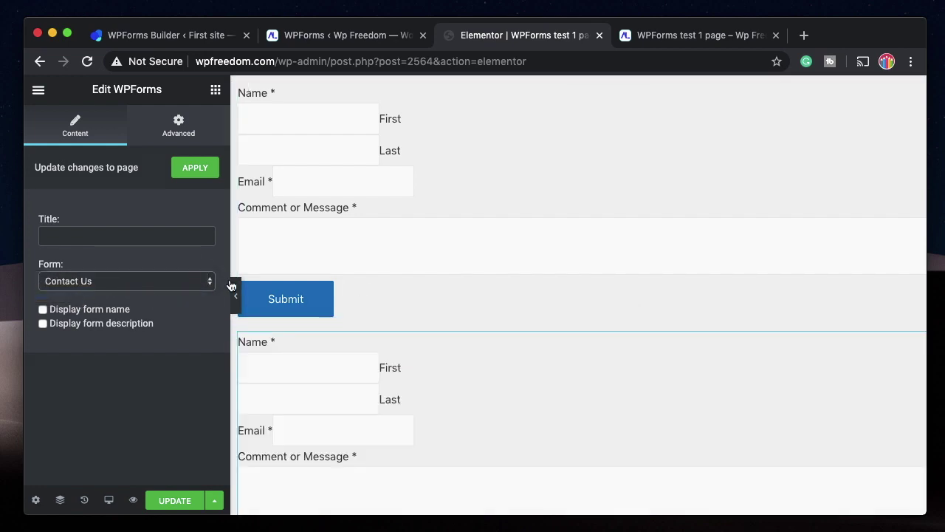
scroll(273, 372, down, 2)
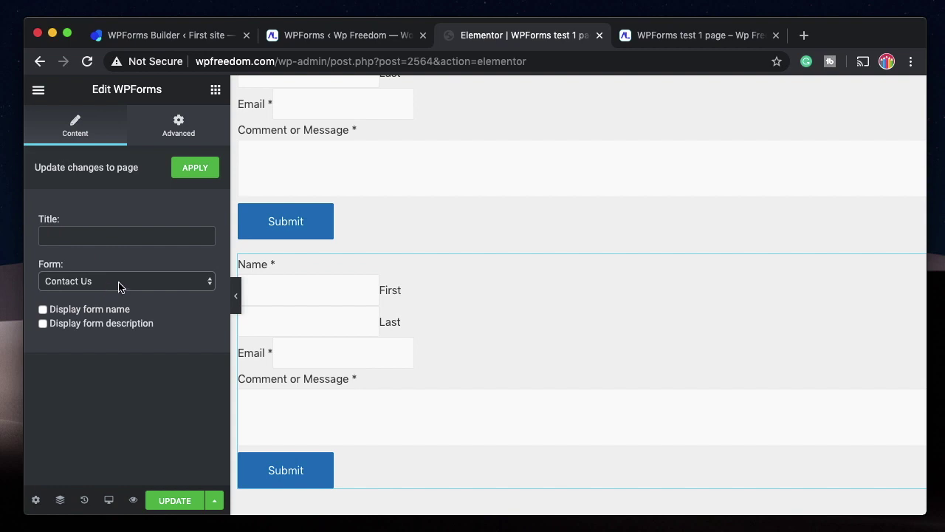
click(174, 501)
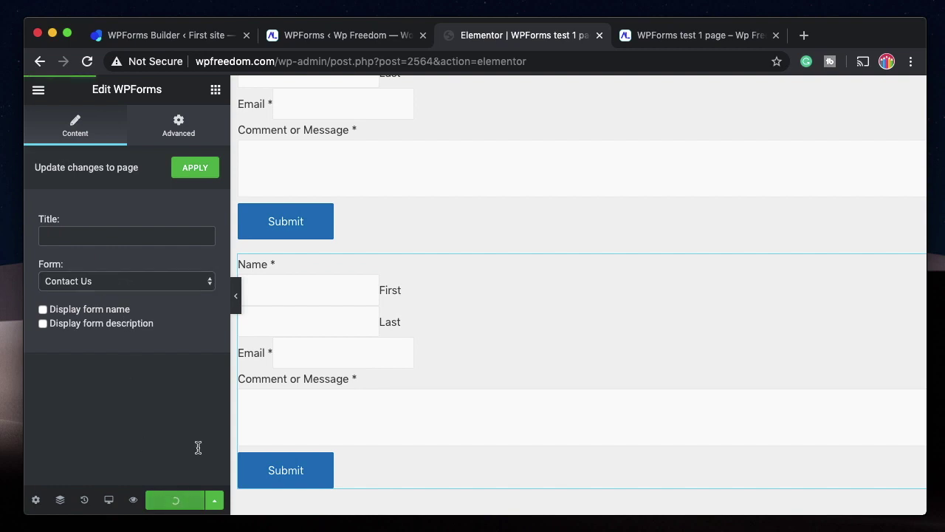
scroll(441, 276, up, 2)
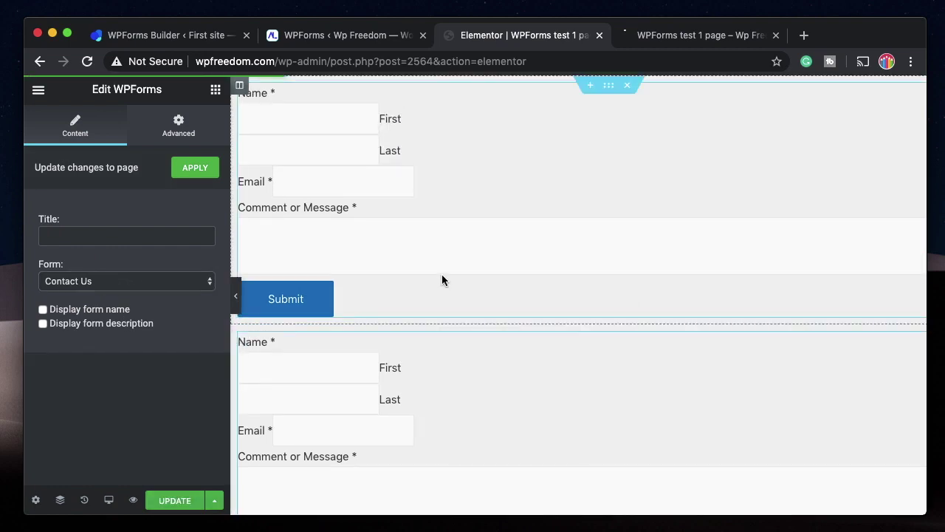
Give the upper shortcode form widget a linked 50 px padding in its Advanced settings.
click(483, 175)
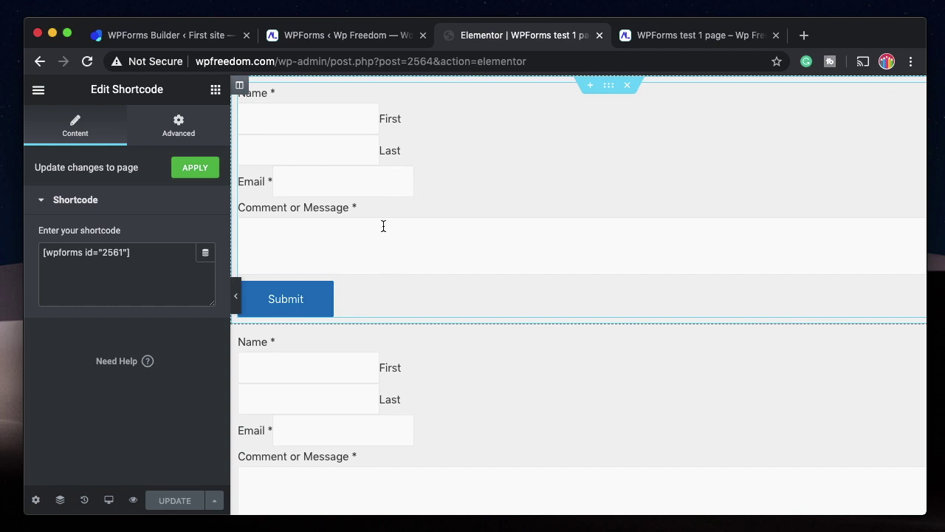
scroll(640, 179, right, 2)
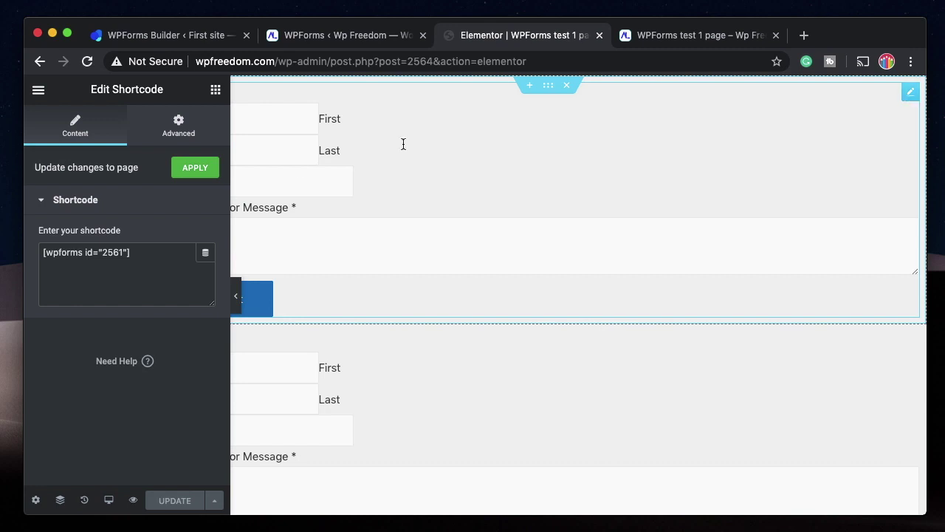
click(166, 127)
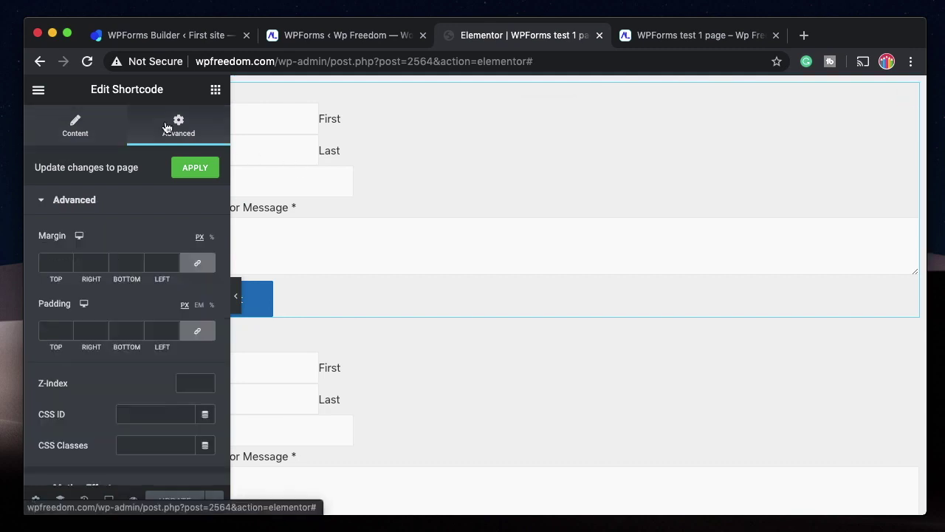
click(54, 330)
text(50)
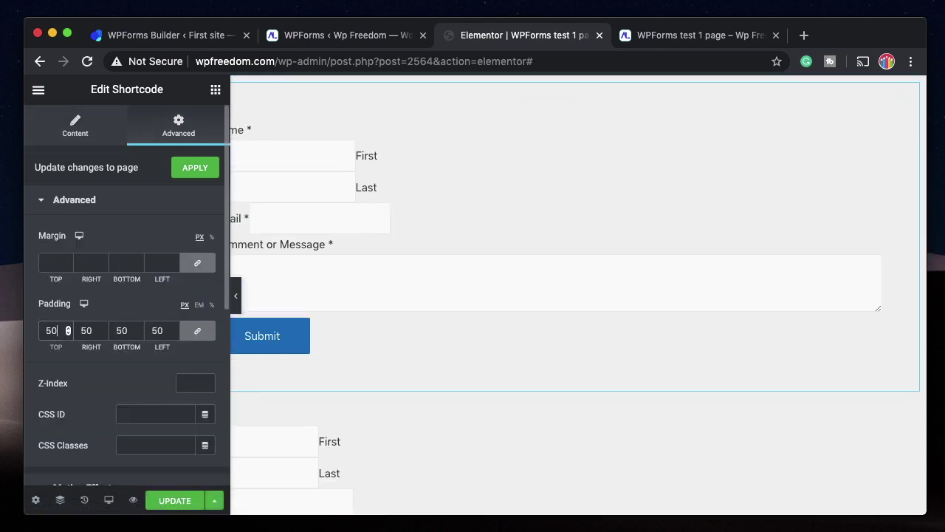
scroll(122, 395, down, 3)
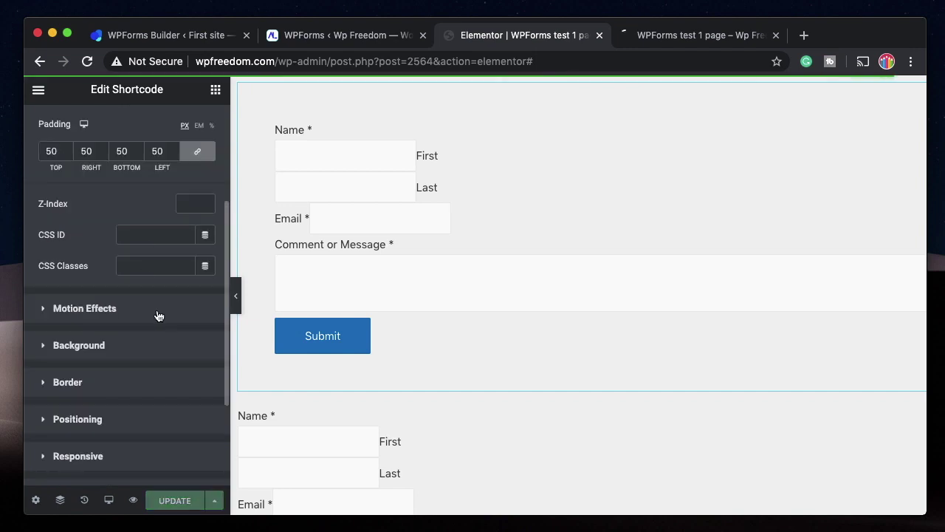
click(609, 87)
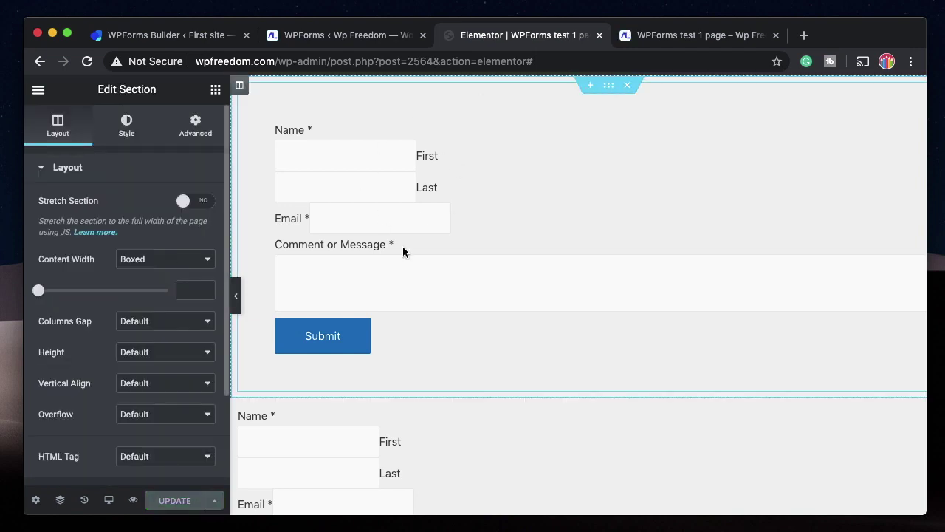
Give the section a classic pale pink #C8B2B2 background and save.
click(122, 133)
click(146, 237)
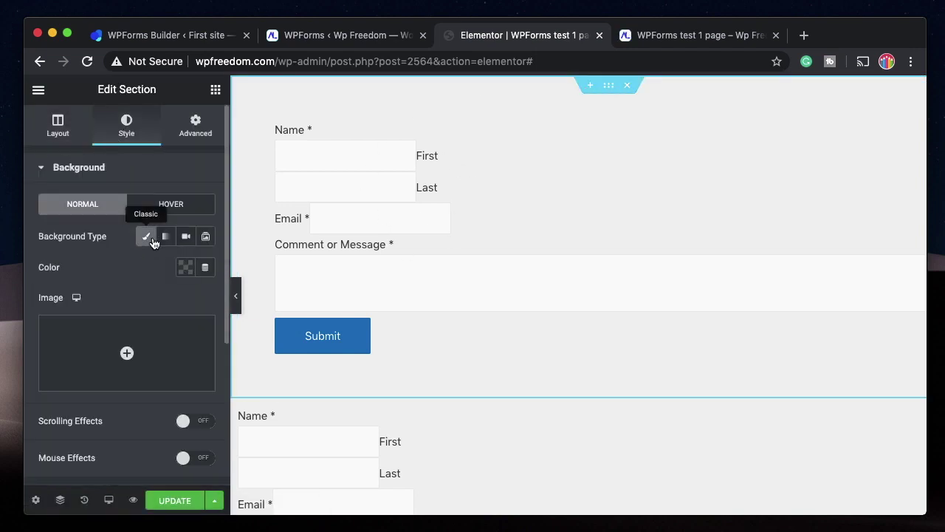
click(181, 268)
click(259, 234)
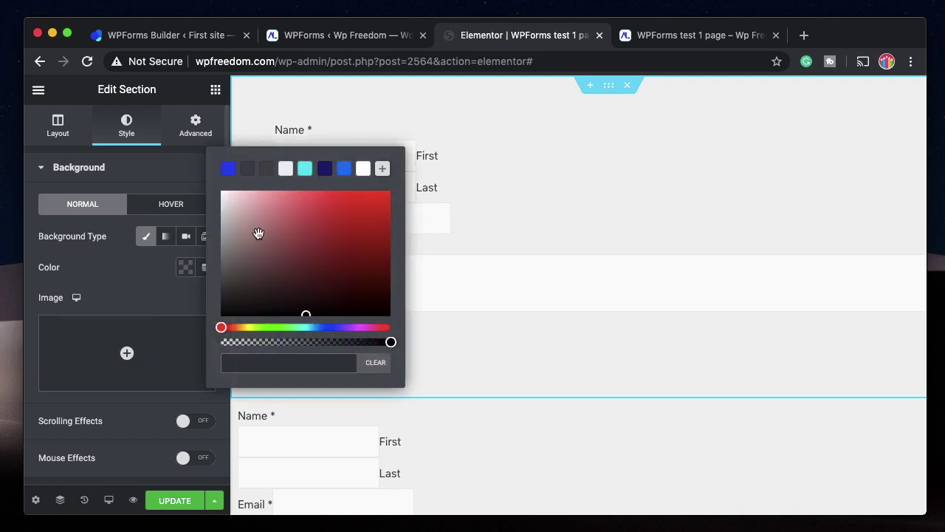
drag(258, 234, 239, 218)
click(180, 501)
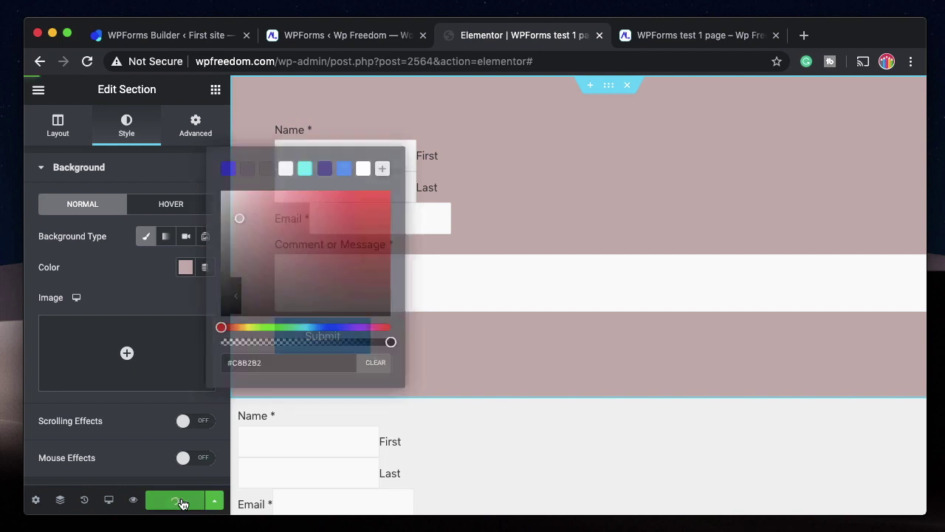
Inspect the Name, Email and Message labels on the preview page.
click(705, 35)
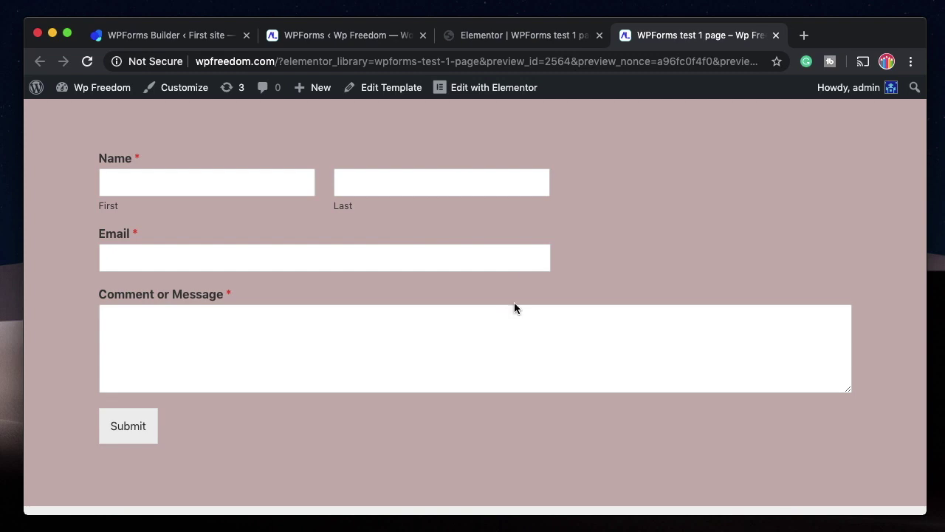
triple_click(131, 158)
triple_click(121, 233)
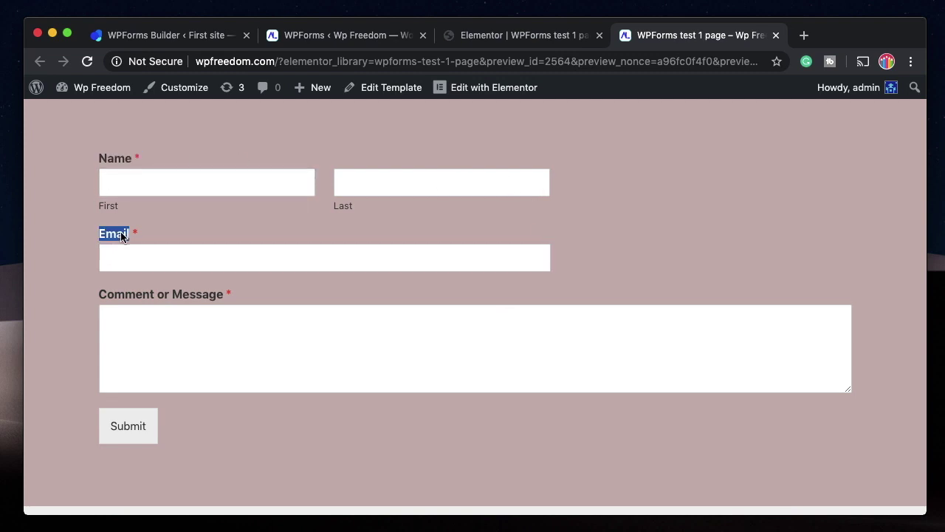
triple_click(162, 294)
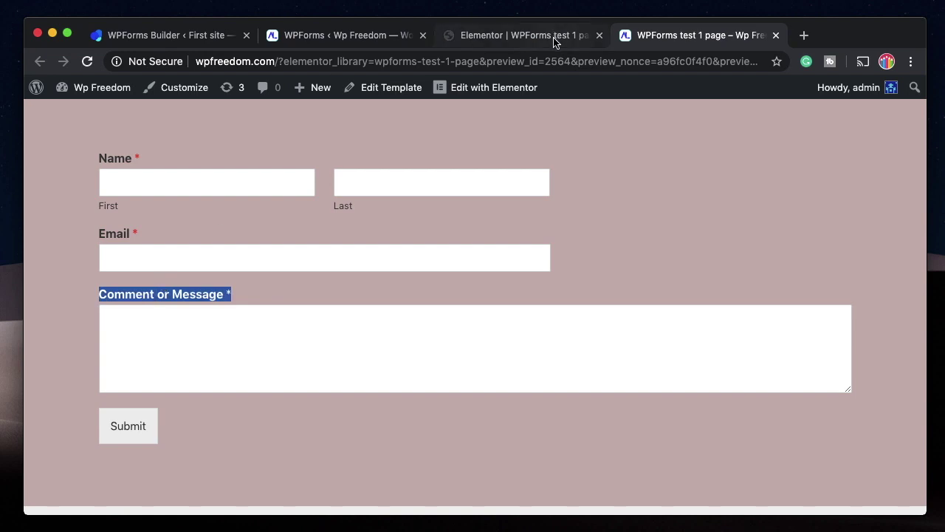
click(552, 34)
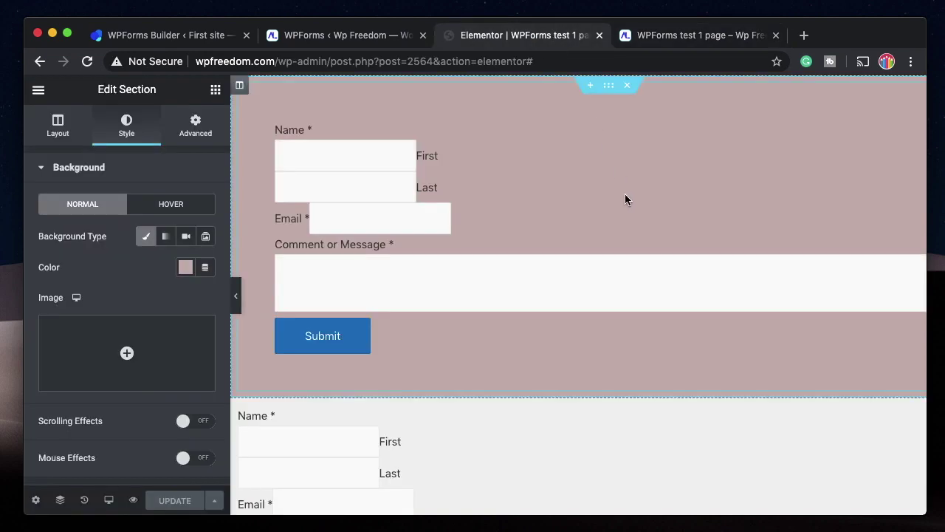
Open the site's Theme Style form field settings and publish the changes.
click(39, 91)
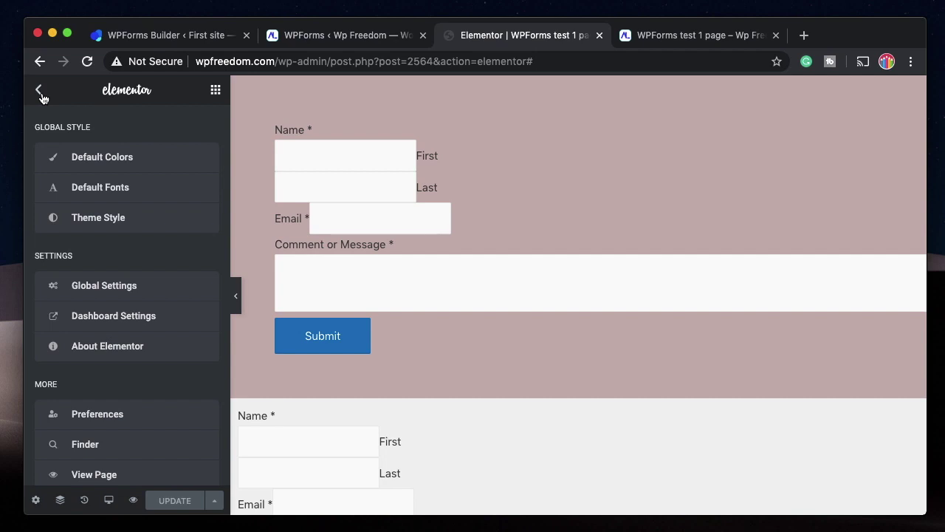
click(115, 226)
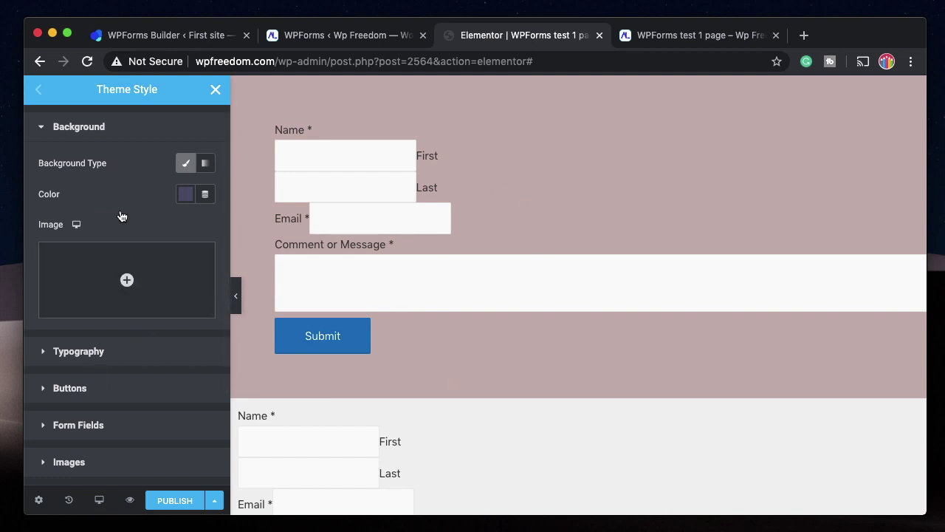
scroll(84, 253, down, 1)
scroll(84, 253, down, 3)
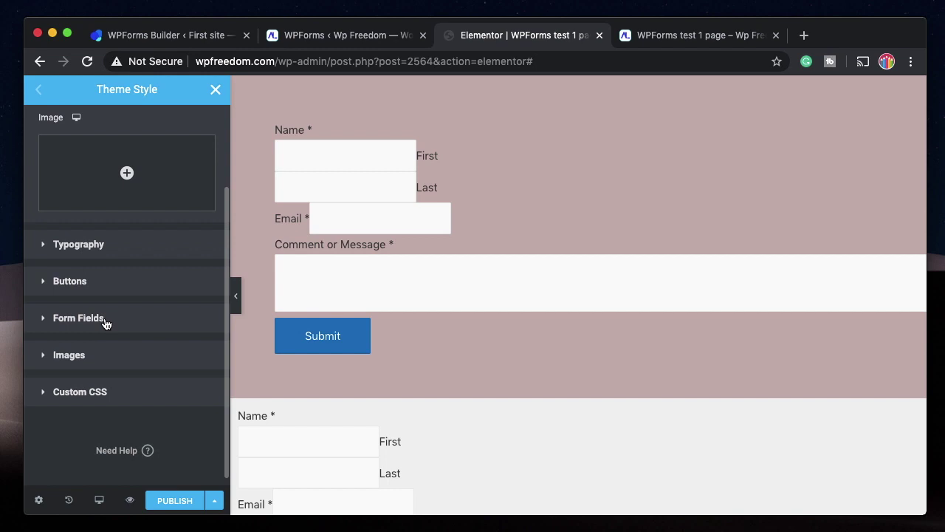
click(105, 323)
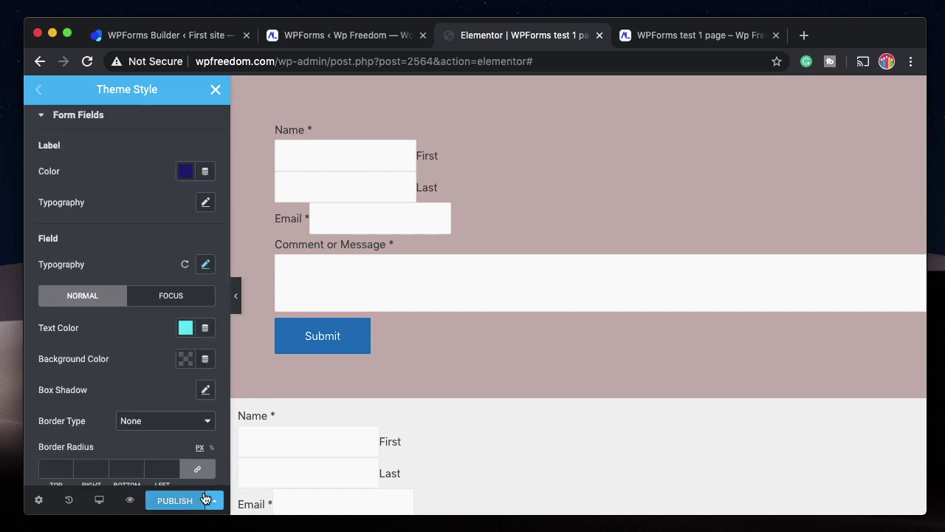
click(164, 503)
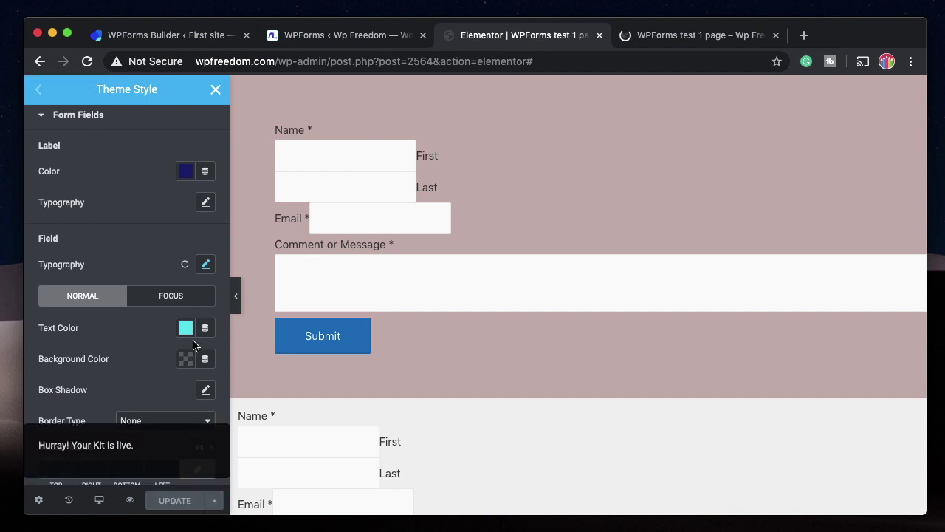
Inspect the Name and Comment labels on the preview page.
click(698, 37)
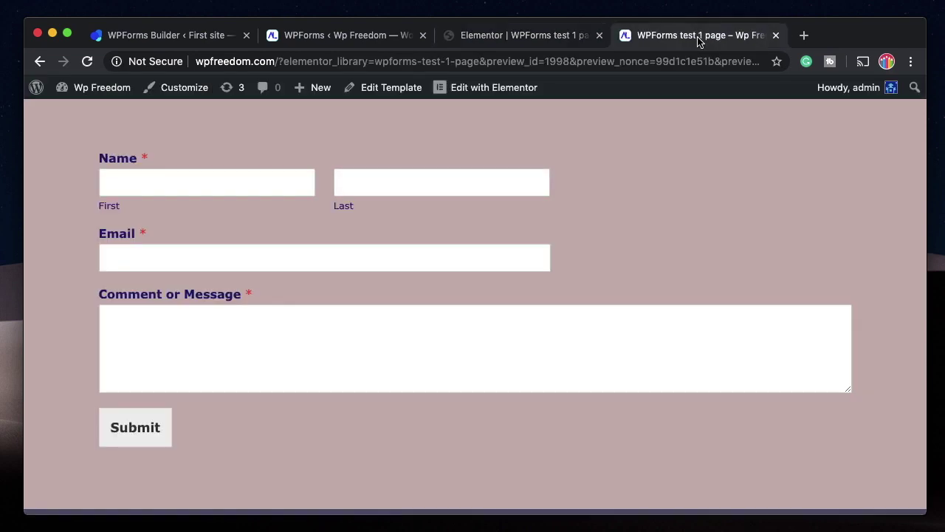
double_click(129, 161)
double_click(123, 240)
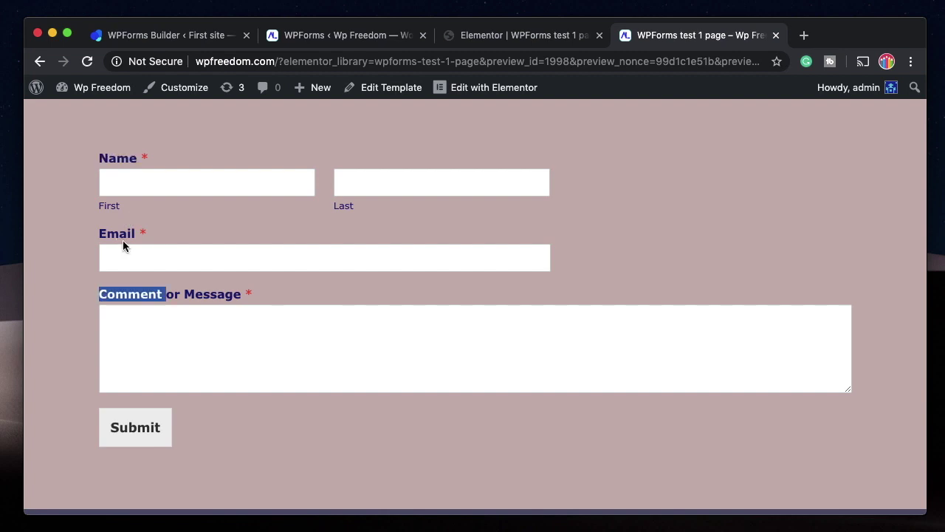
click(489, 35)
Make the form labels blue #0D73EF in Times New Roman.
click(187, 174)
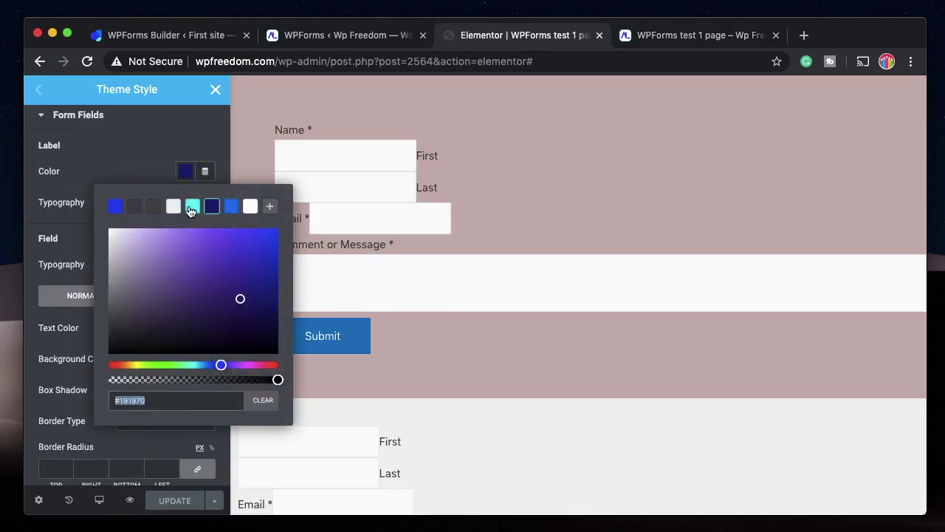
click(192, 207)
click(230, 211)
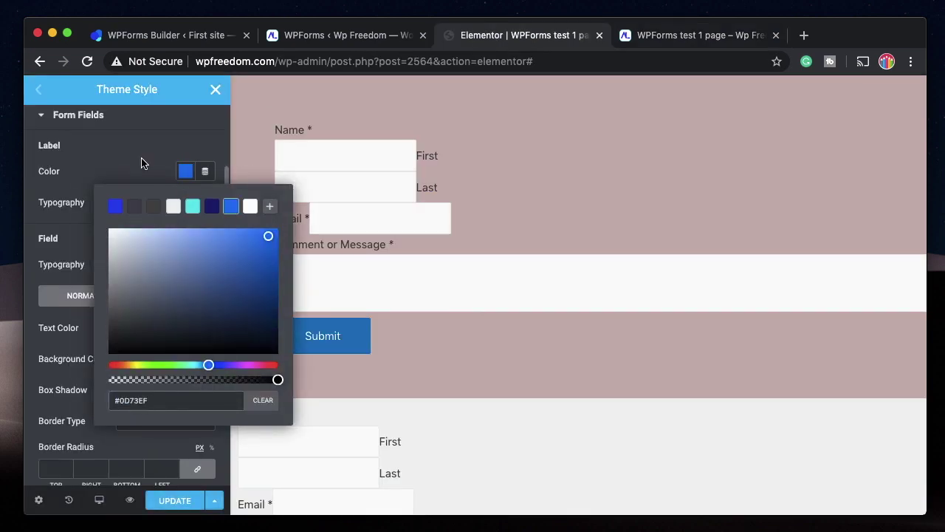
click(143, 161)
click(206, 203)
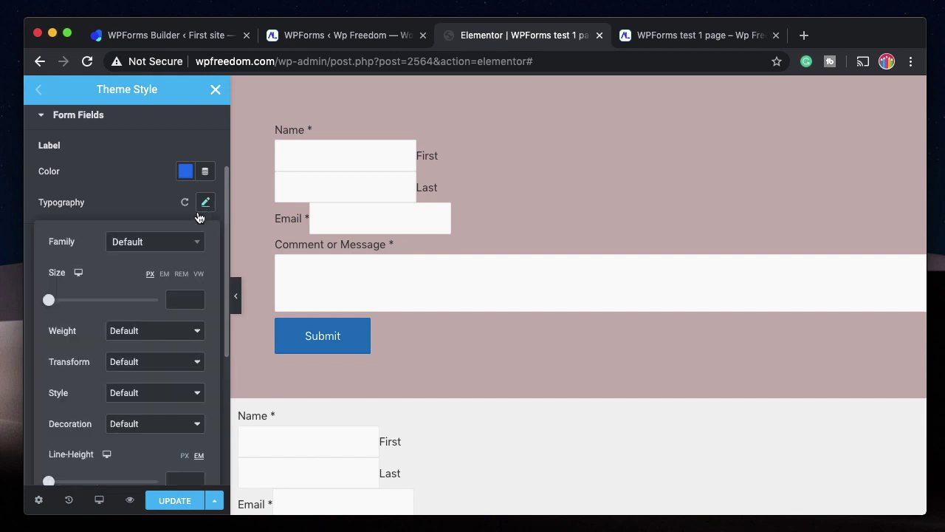
click(154, 250)
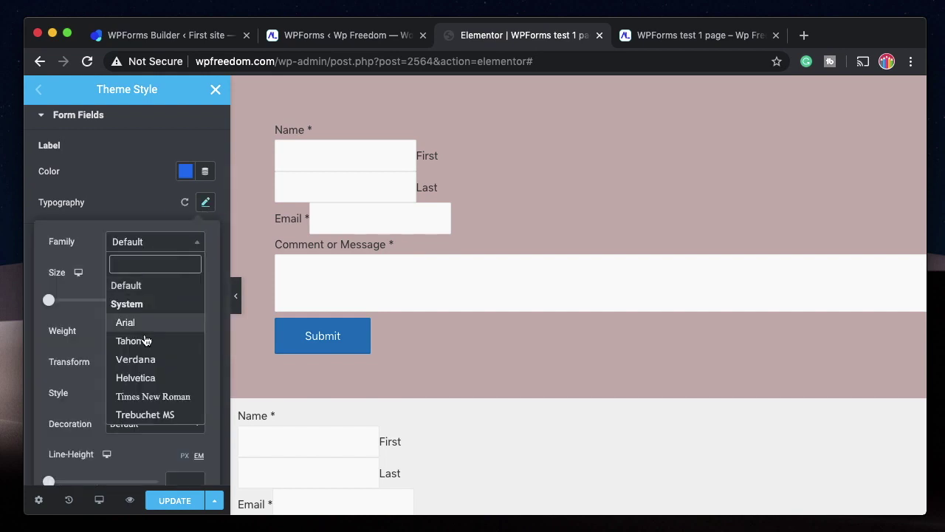
click(155, 396)
Set focused field text colour to #5A5AB1, save, and reload the preview page.
scroll(148, 203, down, 2)
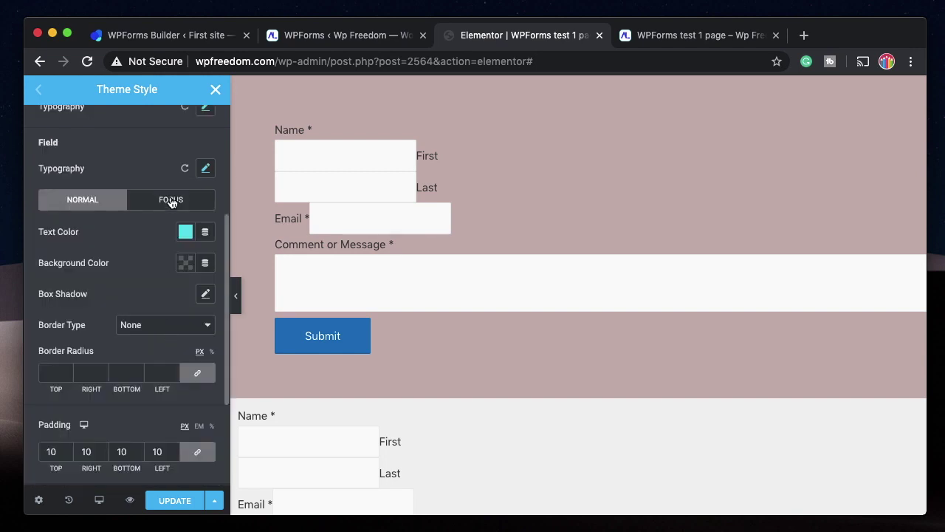
click(170, 201)
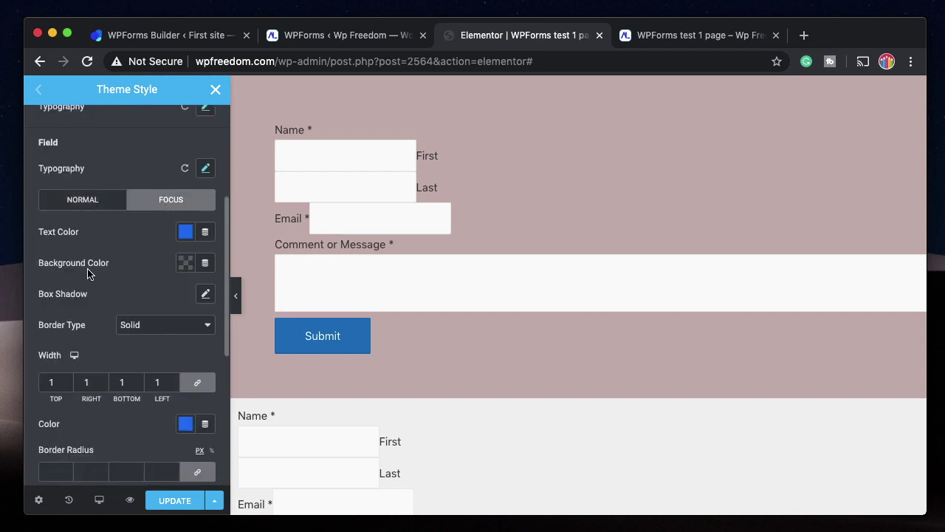
click(188, 237)
click(211, 267)
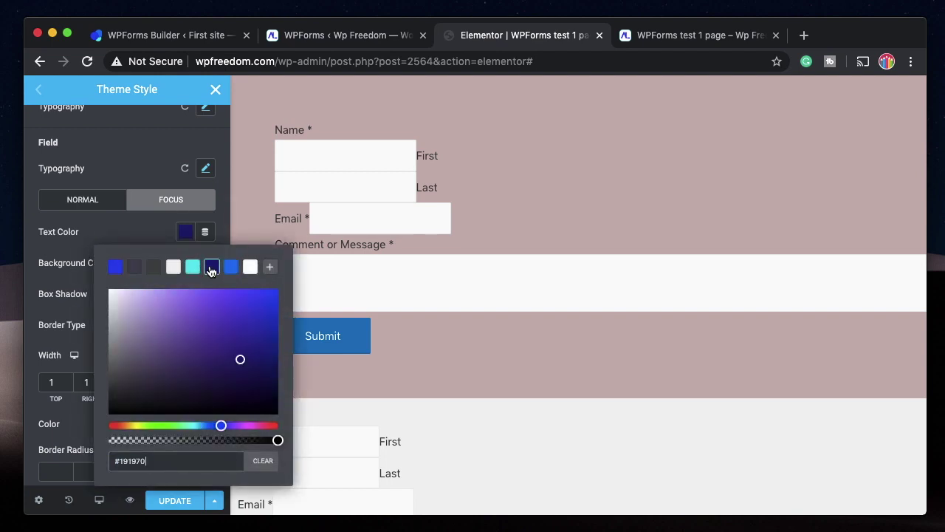
click(192, 328)
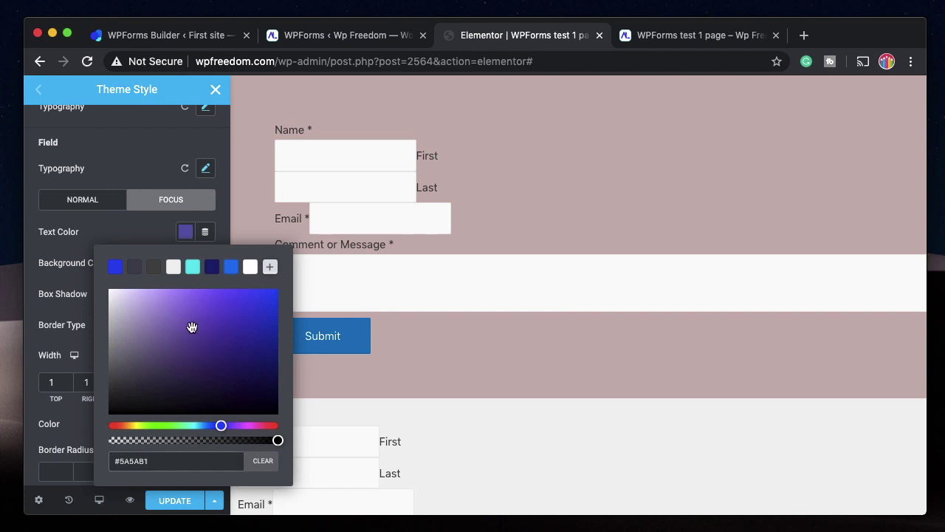
click(182, 500)
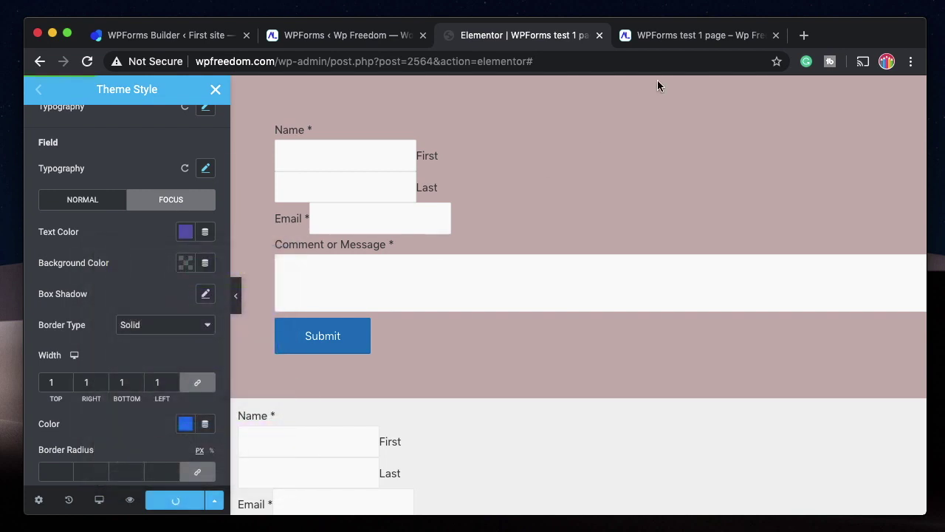
click(682, 40)
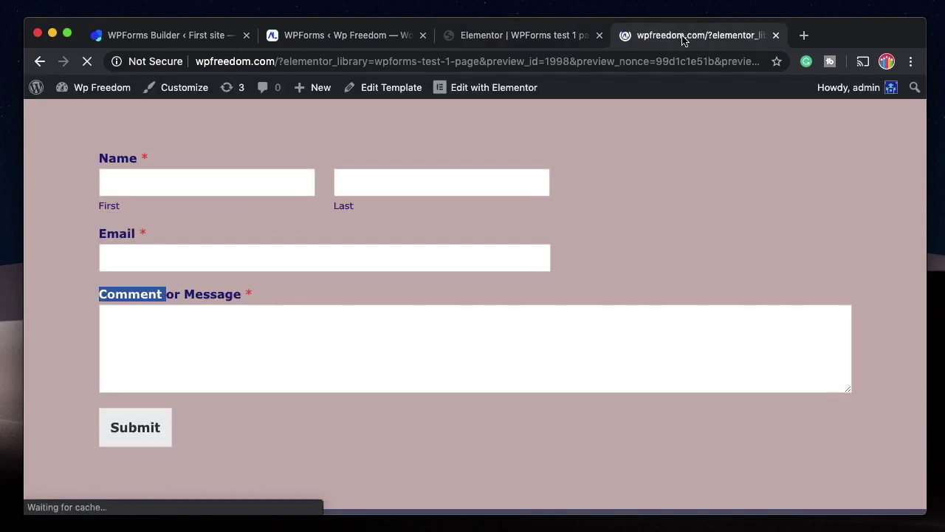
Focus the Name, Email and Comment fields, typing test text 'ffkkf' in the message box.
click(242, 174)
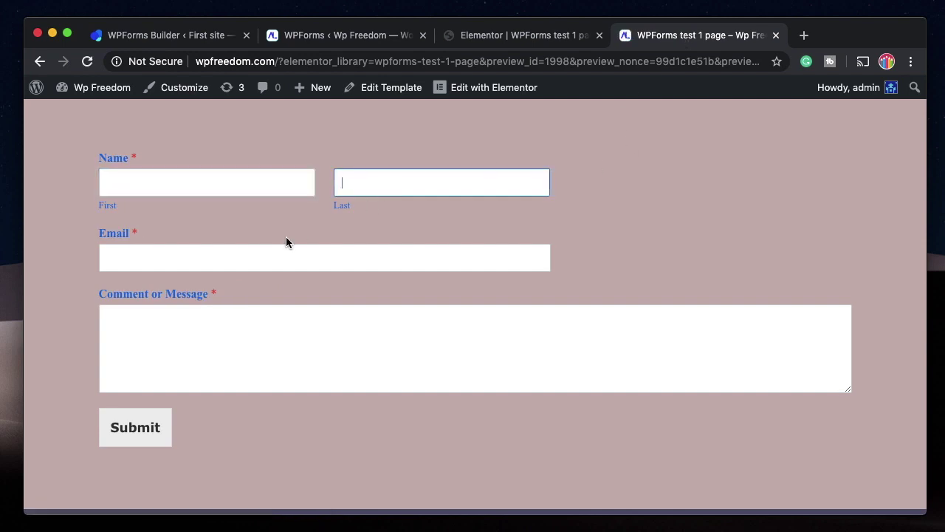
click(272, 257)
click(243, 337)
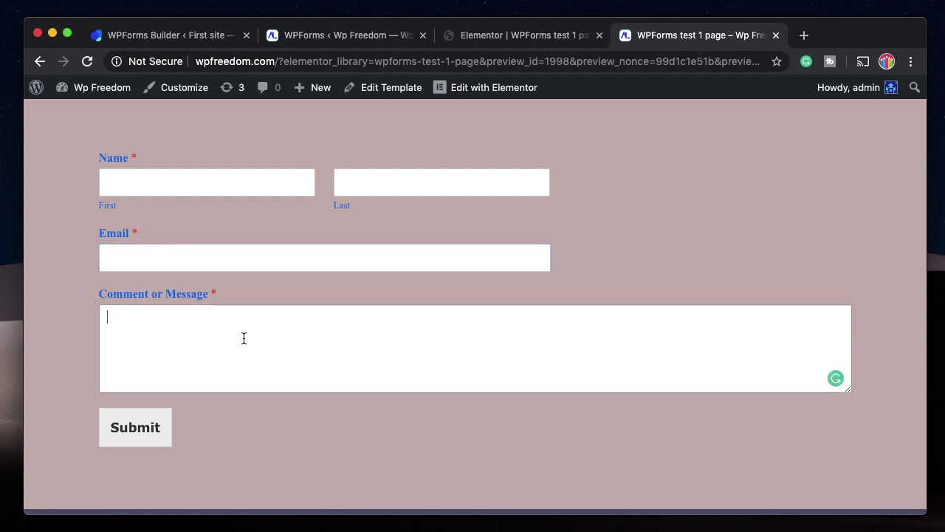
text(ffkkf)
key(shift+Tab)
click(350, 332)
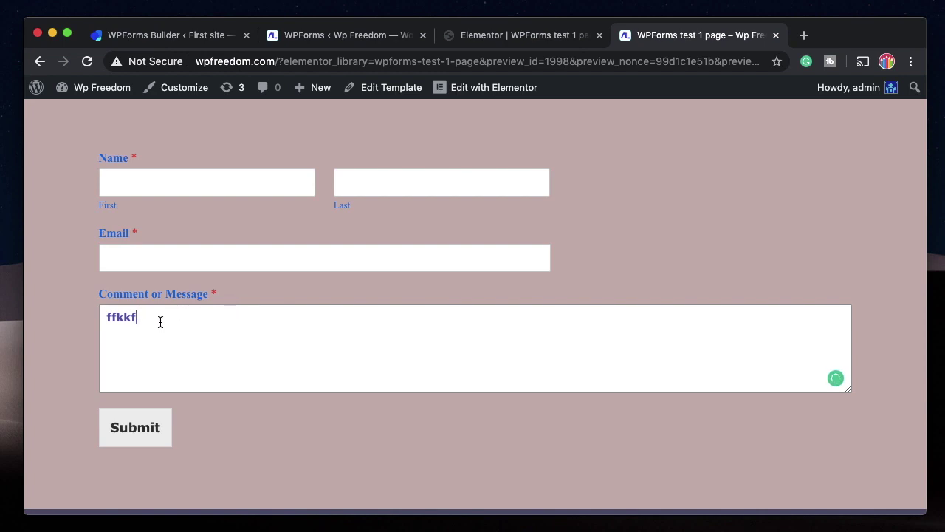
Empty the message box, retype 'ffff' and clear it again, leaving the required-field warning.
key(ctrl+a)
key(BackSpace)
text(ffff)
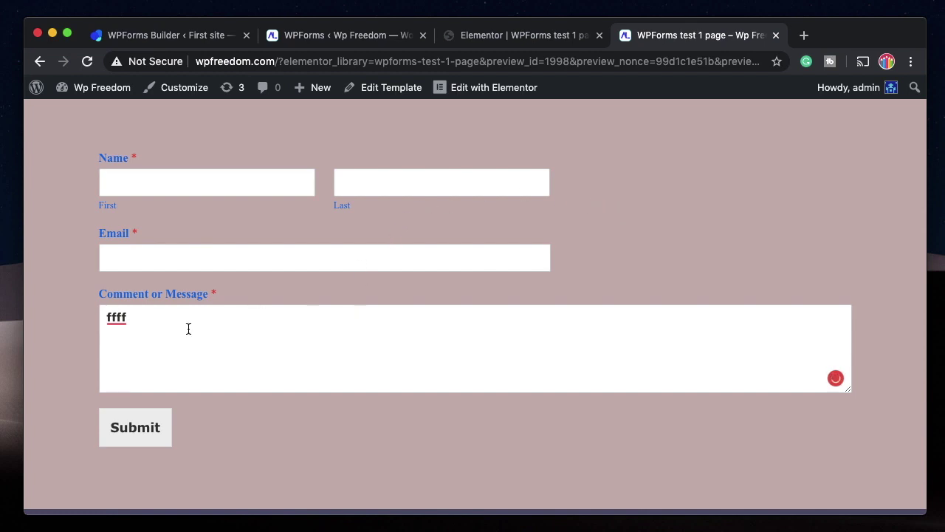
key(ctrl+a)
key(BackSpace)
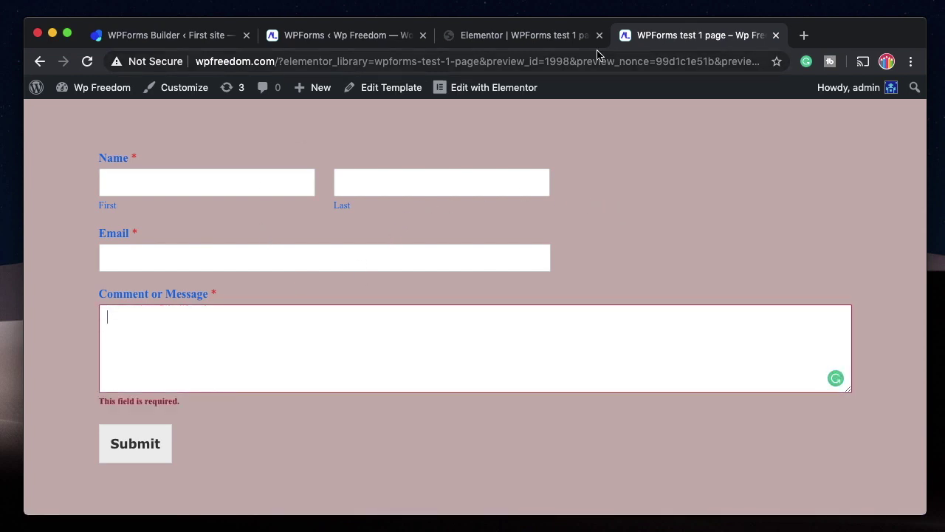
click(557, 36)
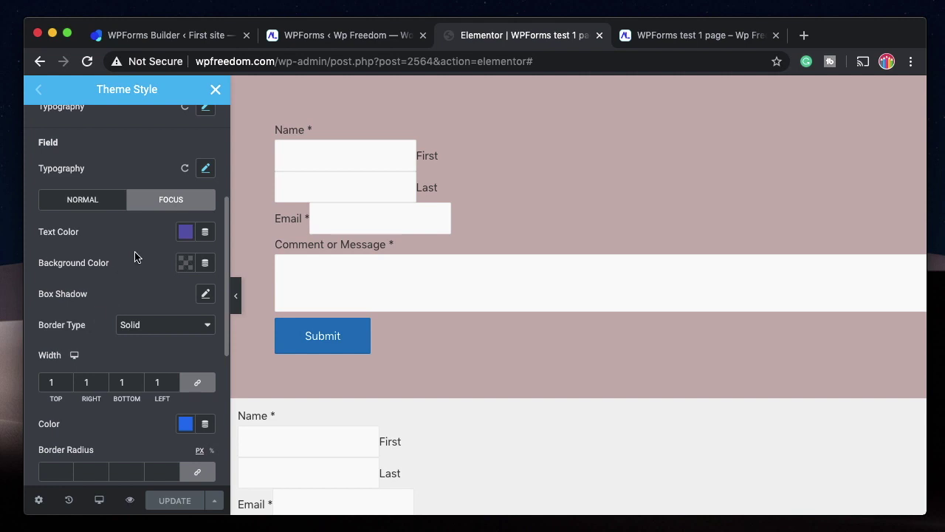
Give focused form fields a solid 2 px border and save the theme style.
click(184, 265)
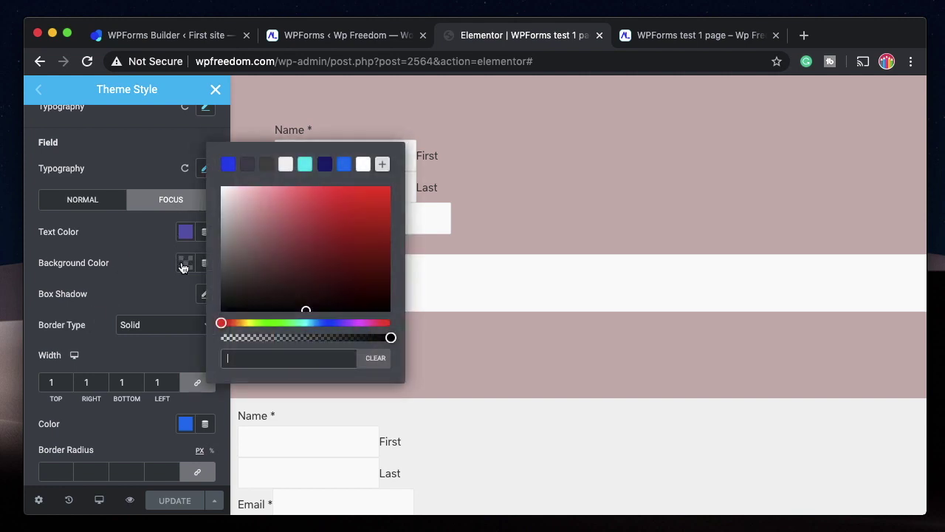
click(129, 274)
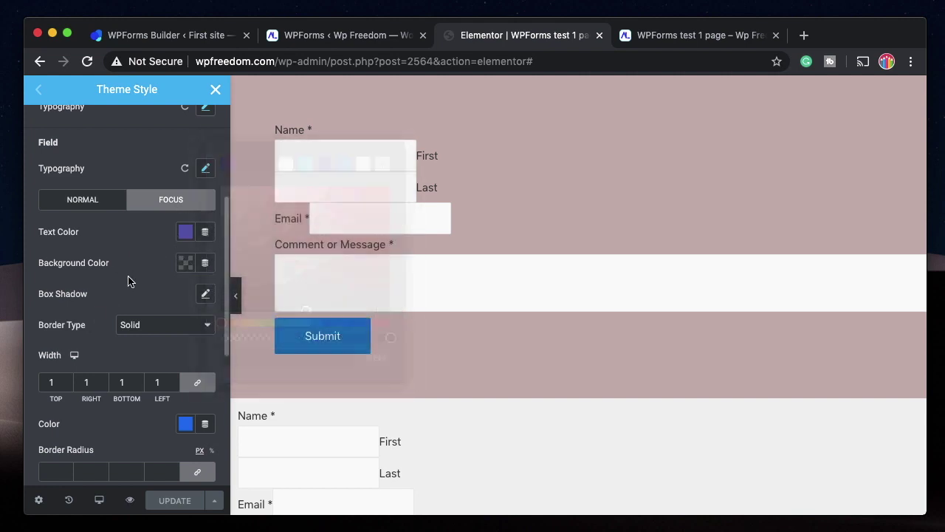
click(147, 329)
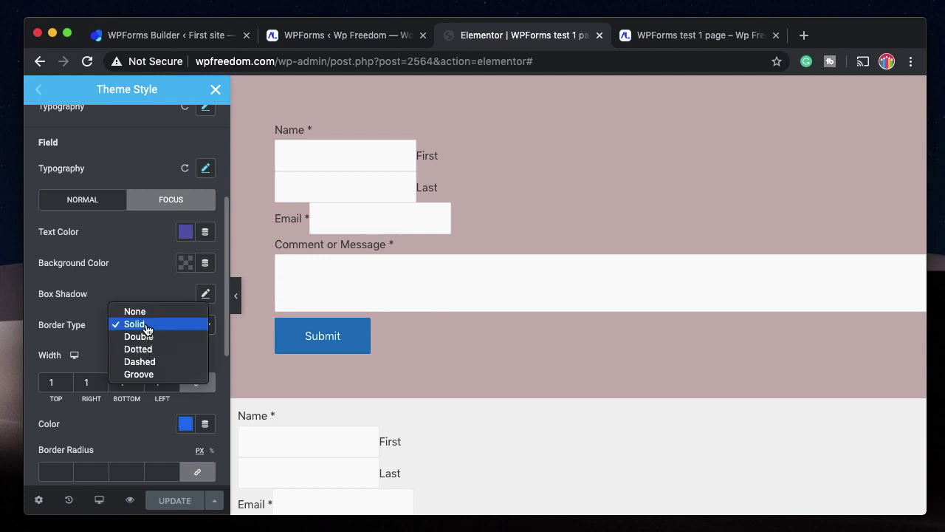
click(146, 326)
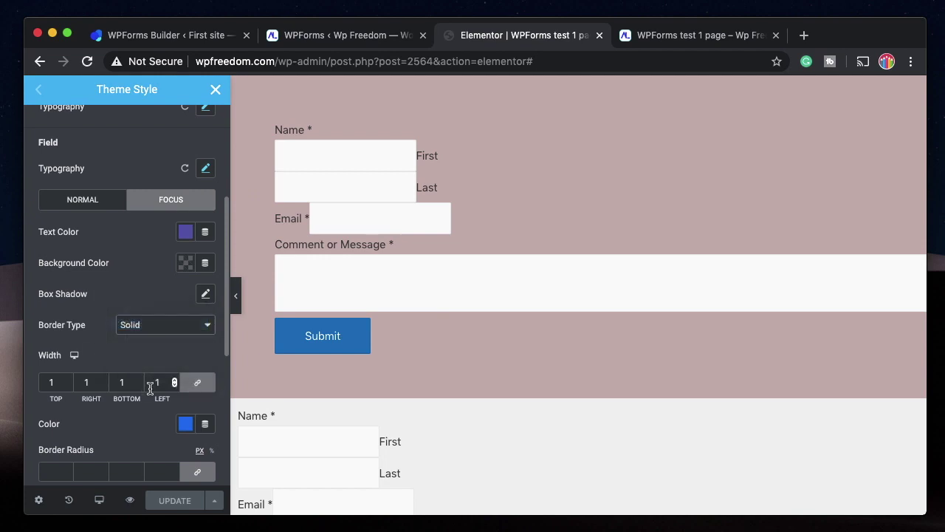
click(53, 381)
key(Up)
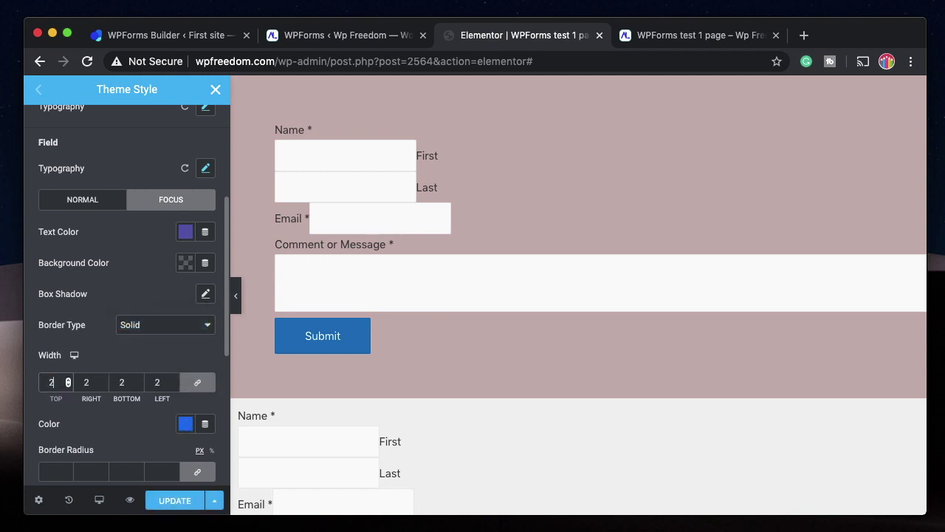
click(176, 501)
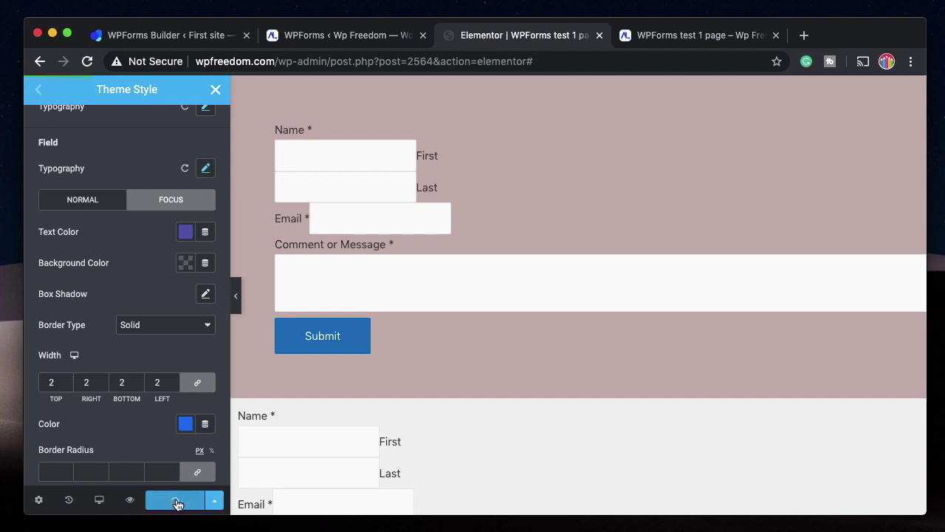
Check the focus outline on the First, Last, Email and Comment fields in the preview.
click(660, 35)
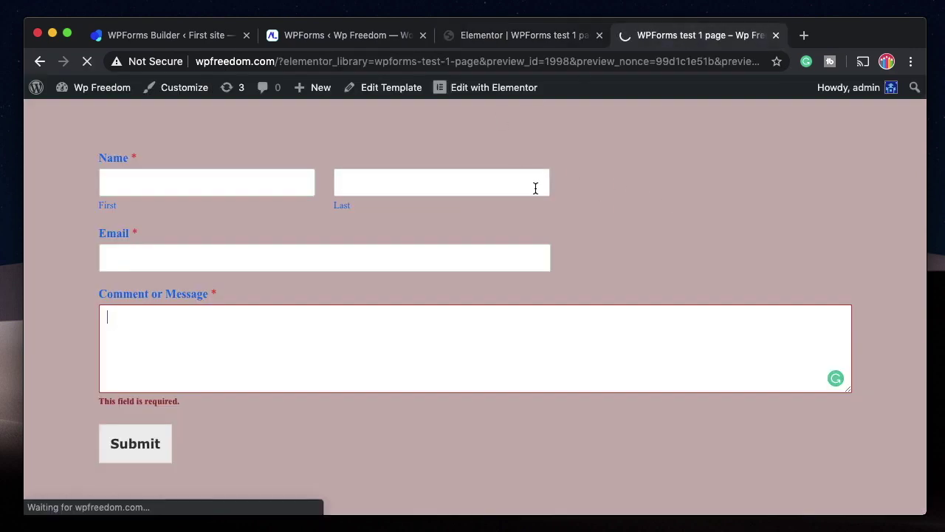
click(475, 178)
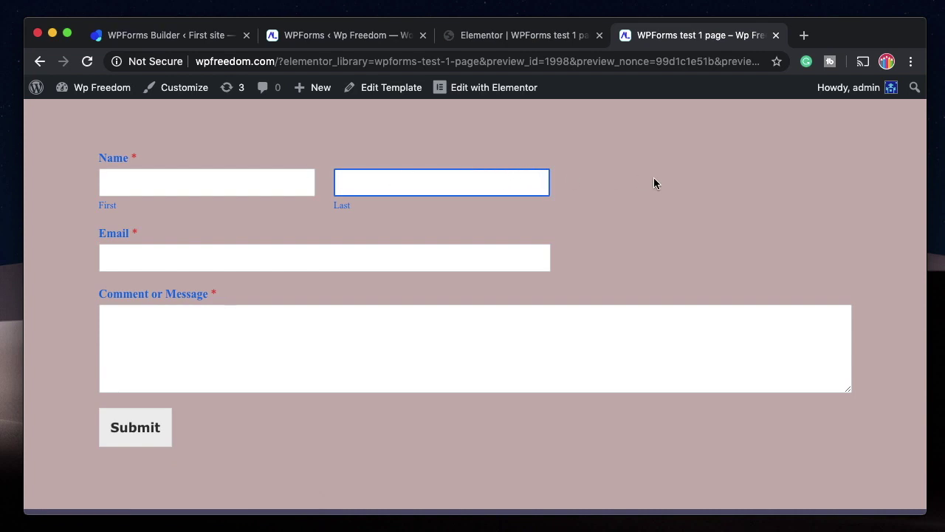
key(Tab)
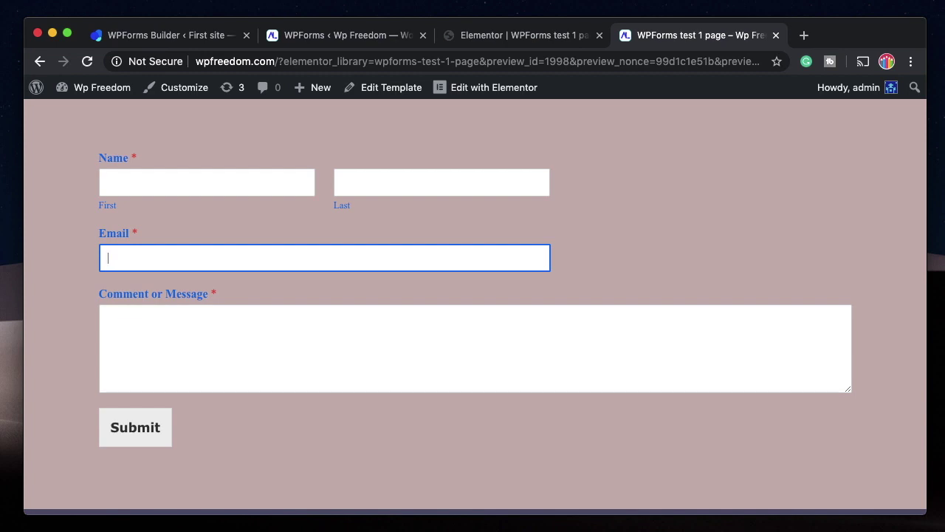
key(Tab)
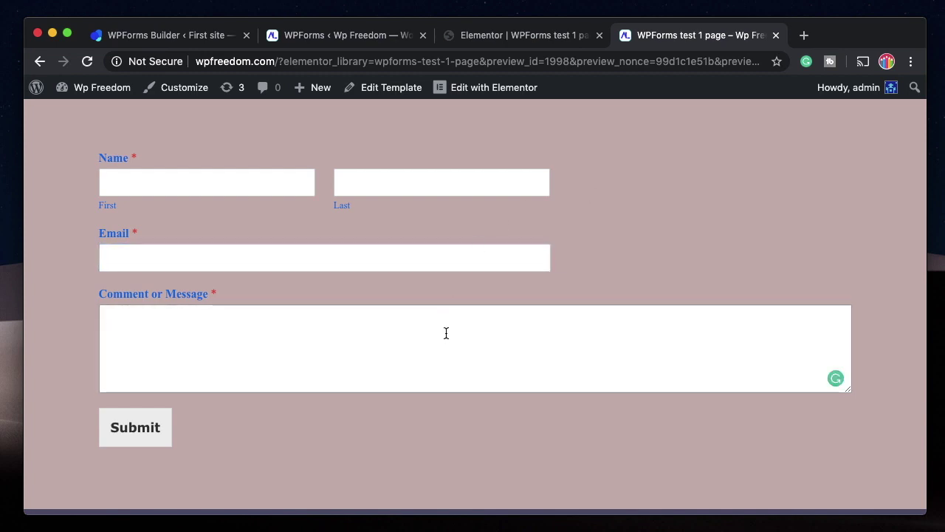
click(248, 177)
click(406, 173)
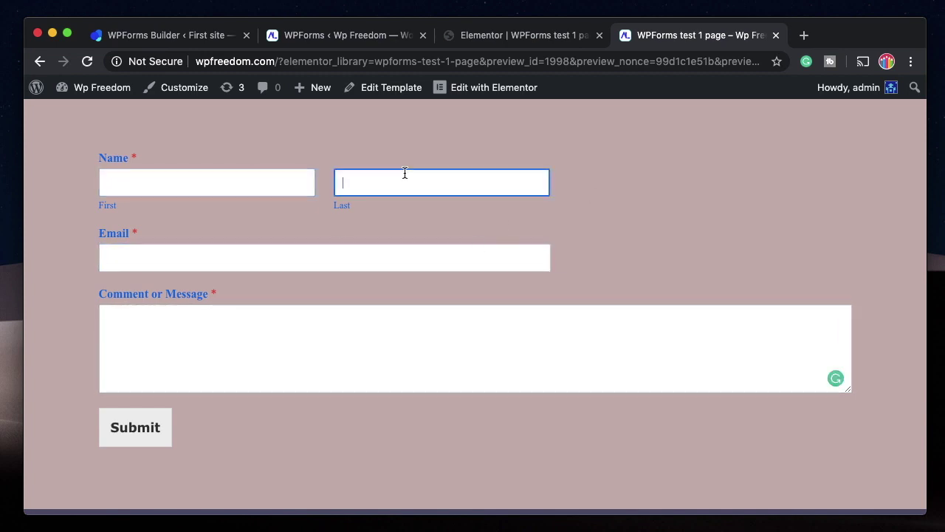
click(394, 257)
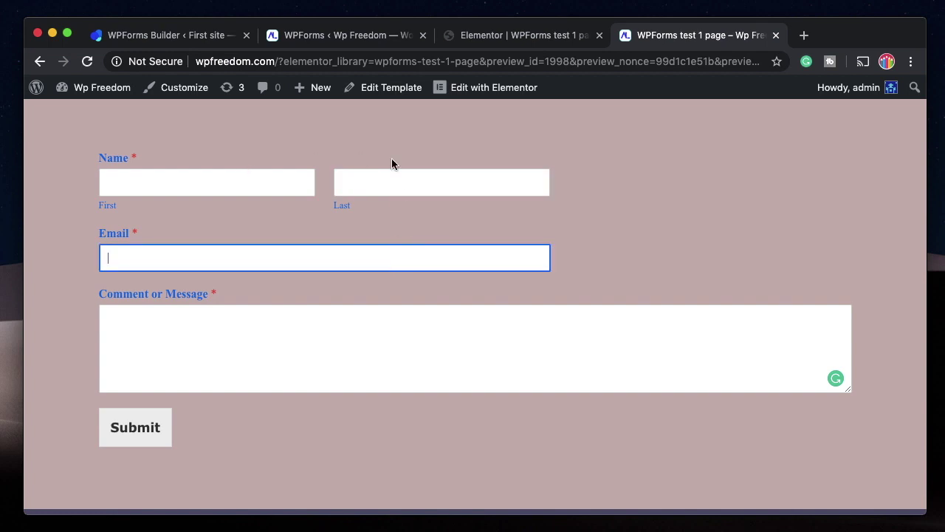
click(539, 37)
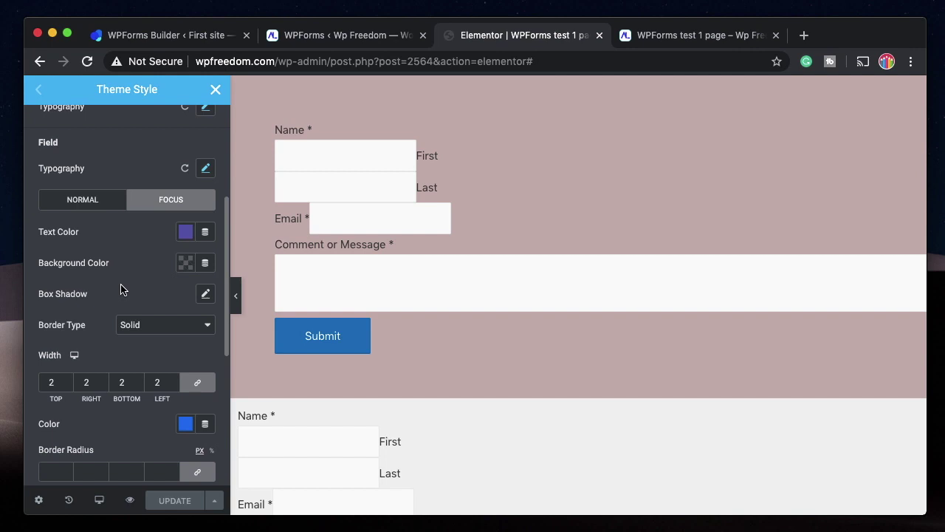
Set a 50 px field border radius for both Focus and Normal states, save, and preview.
scroll(120, 280, up, 3)
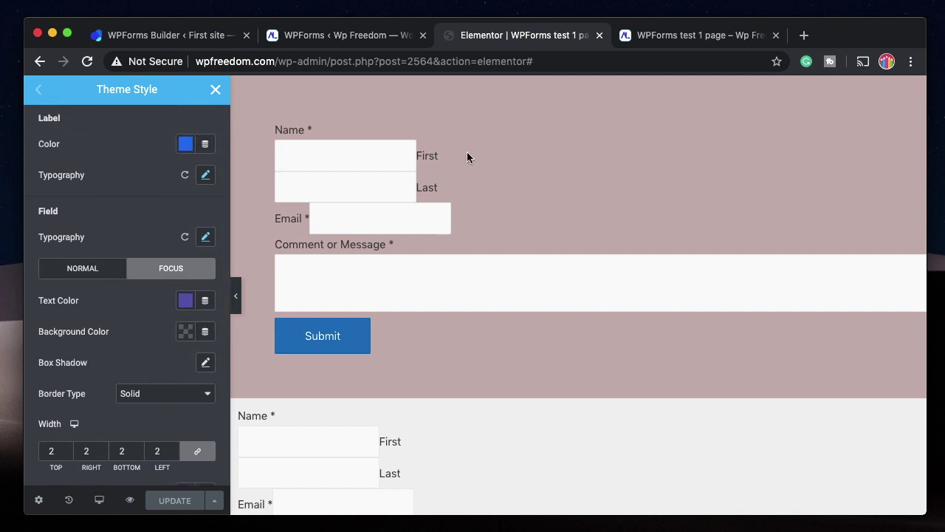
scroll(142, 348, down, 2)
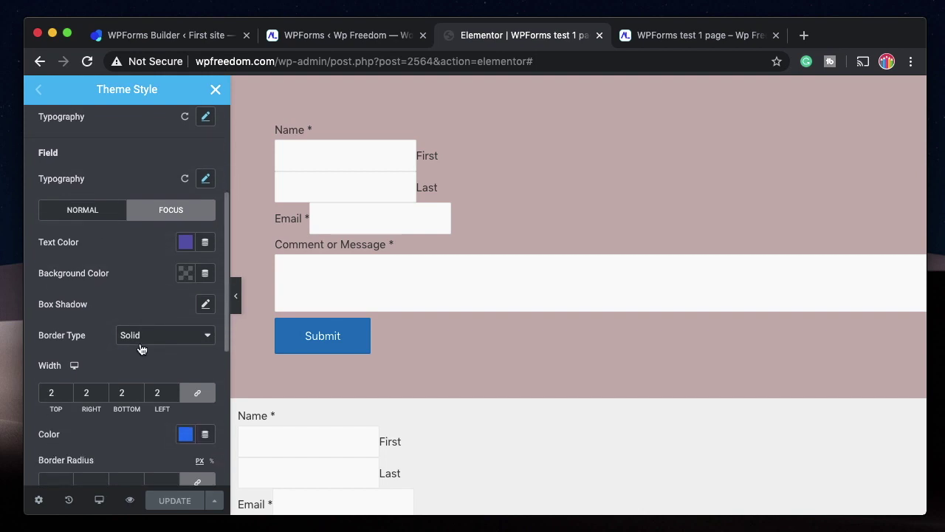
scroll(142, 348, down, 2)
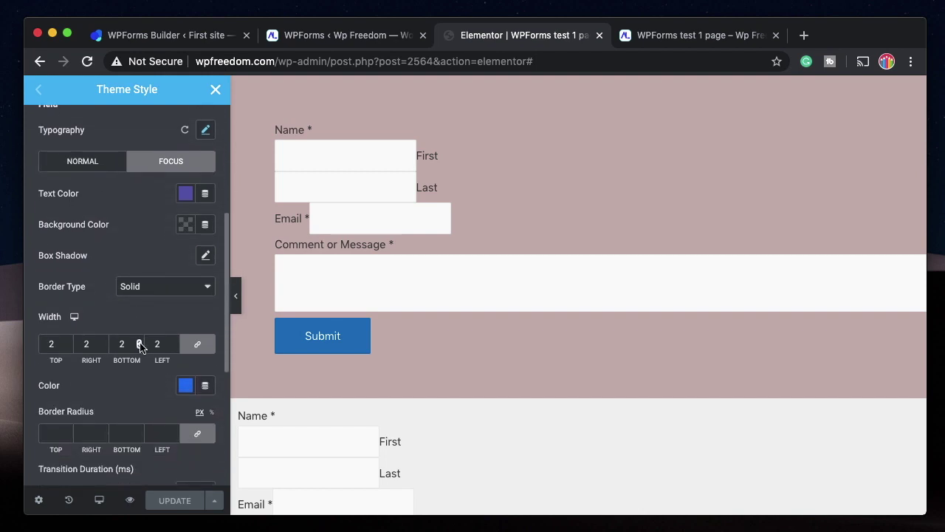
click(54, 433)
text(50)
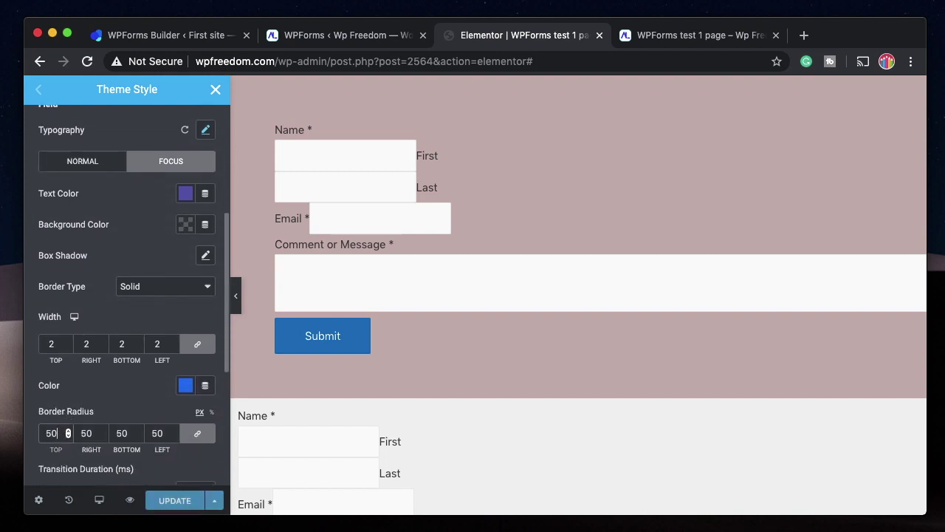
click(89, 167)
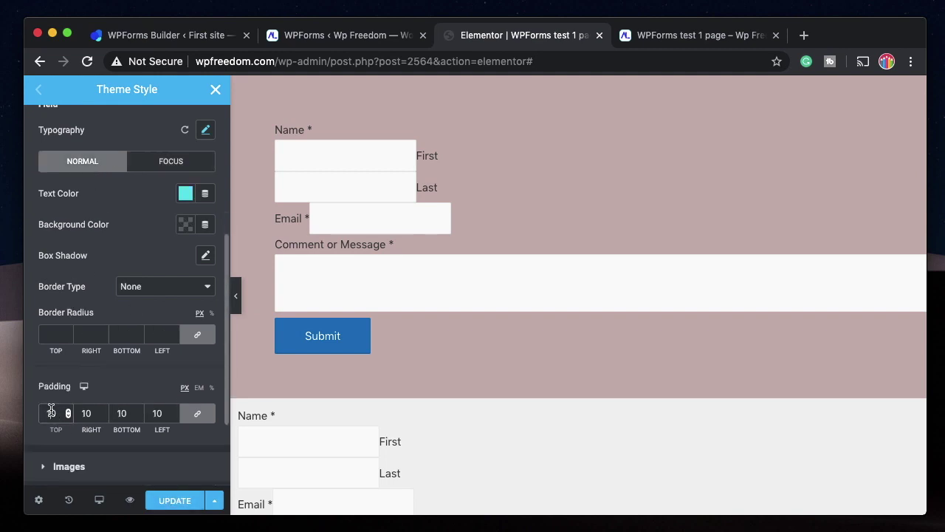
scroll(51, 411, down, 2)
scroll(89, 333, up, 4)
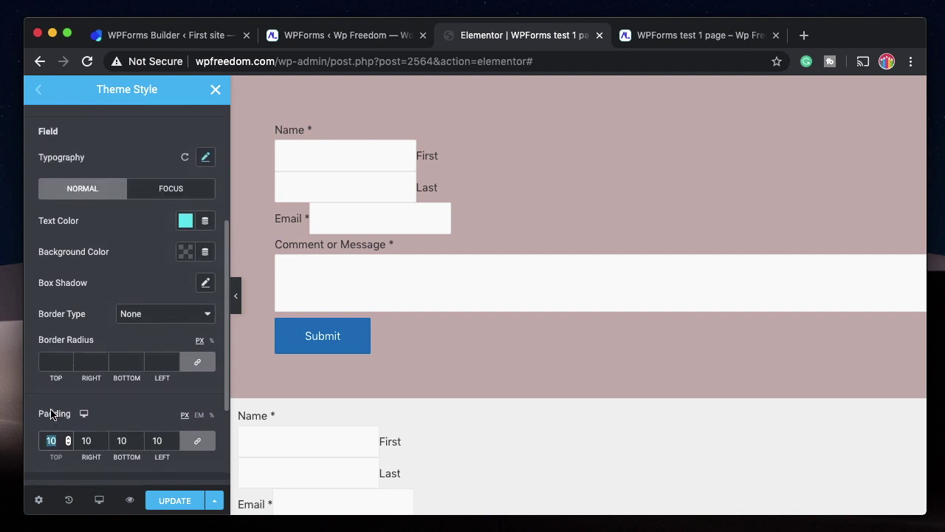
click(55, 397)
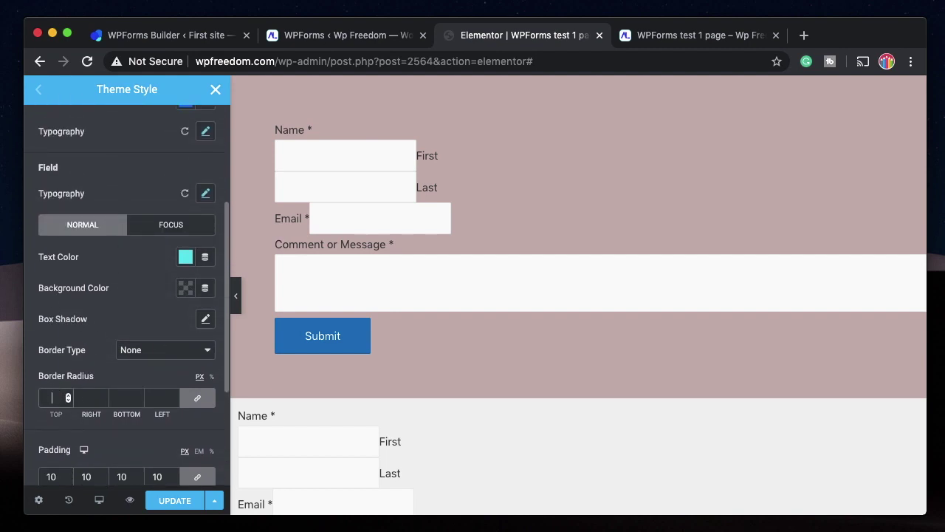
text(50)
click(184, 504)
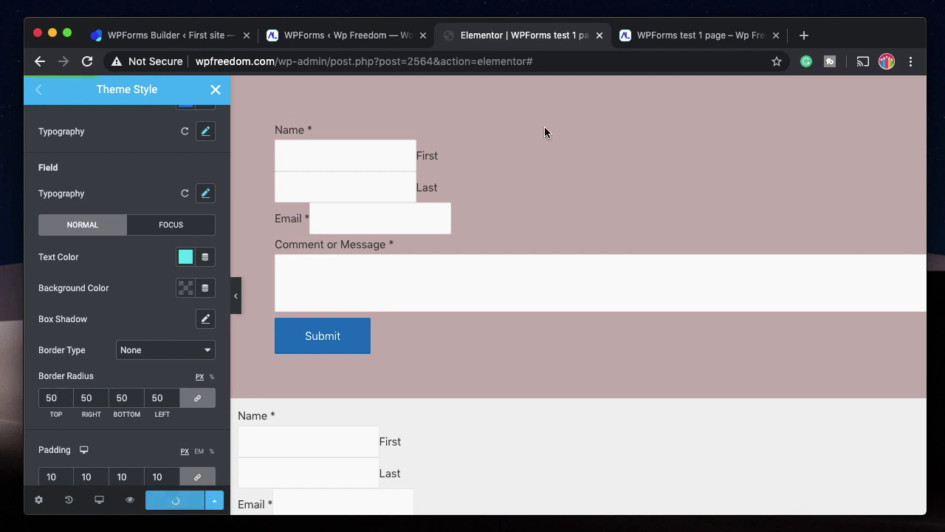
click(668, 40)
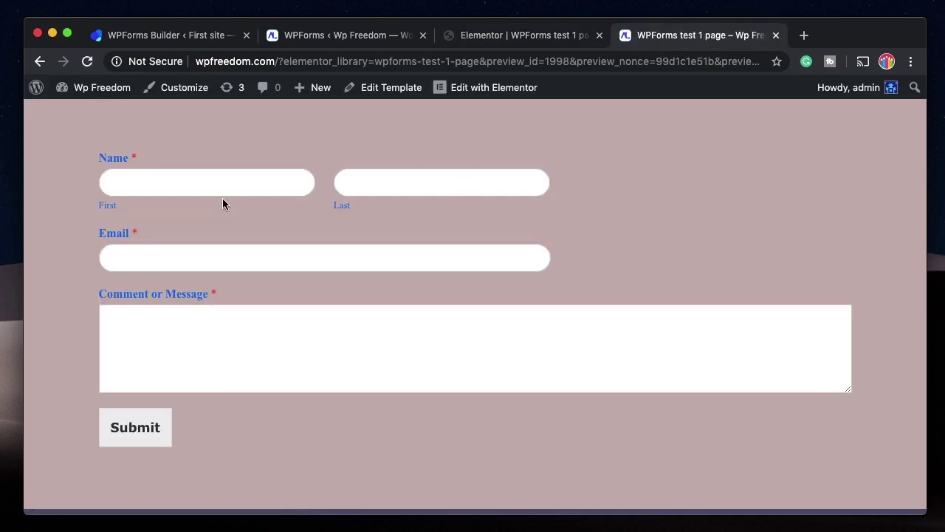
Reset the form fields' box shadow, recheck the rounded fields in preview, and collapse Form Fields.
click(565, 31)
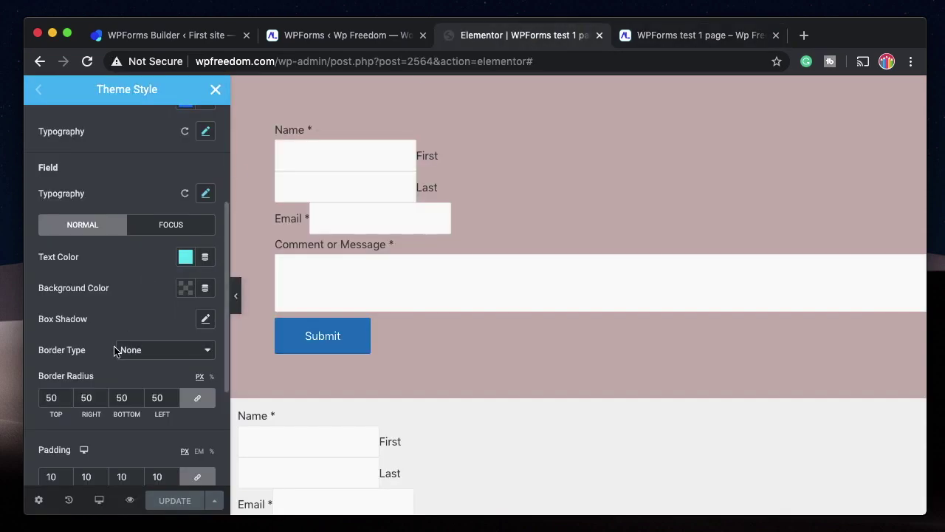
scroll(114, 344, down, 2)
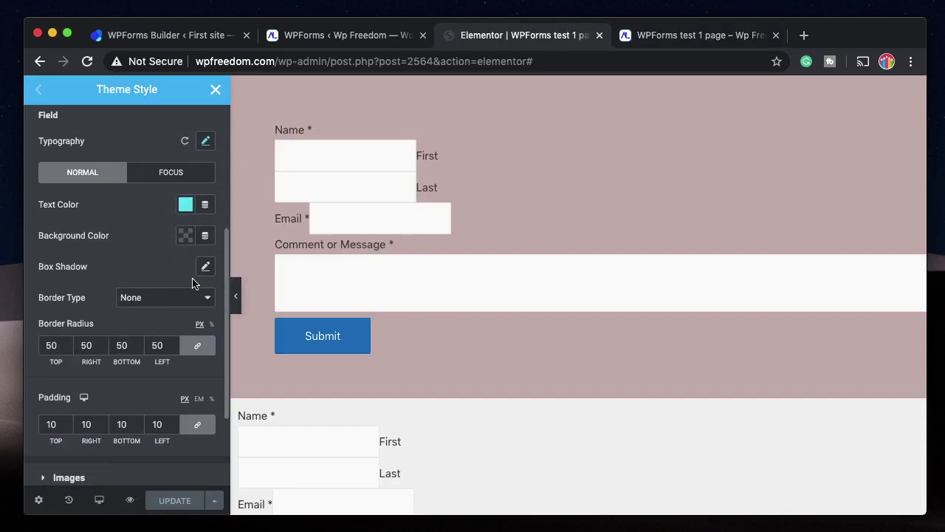
click(206, 266)
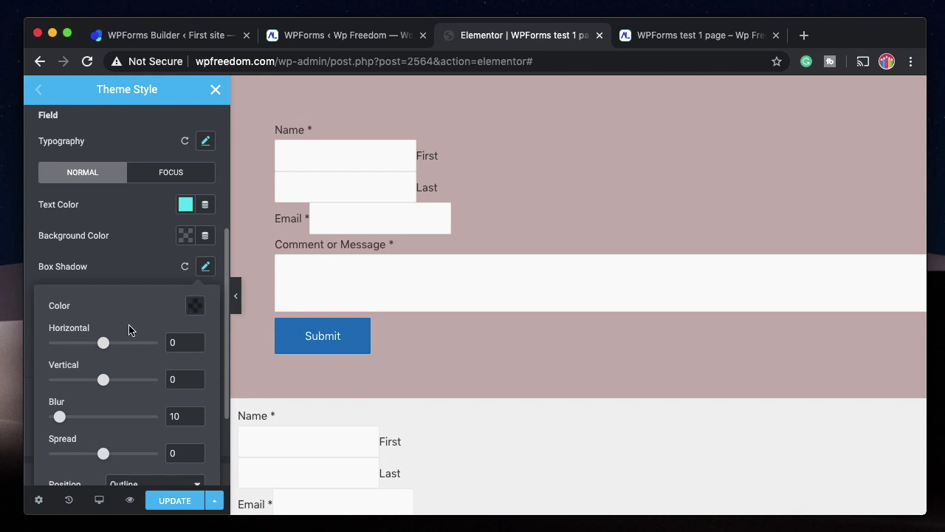
scroll(143, 430, down, 2)
scroll(143, 431, up, 2)
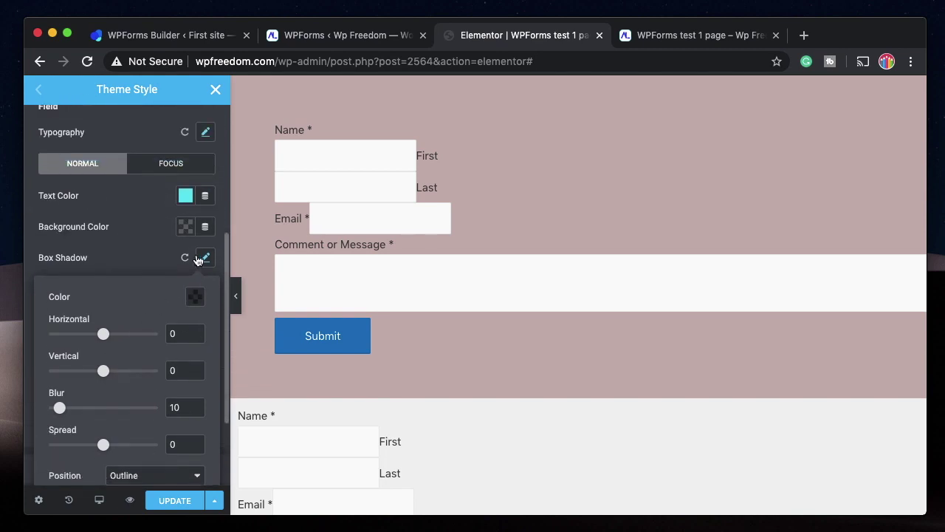
click(185, 257)
scroll(99, 310, up, 6)
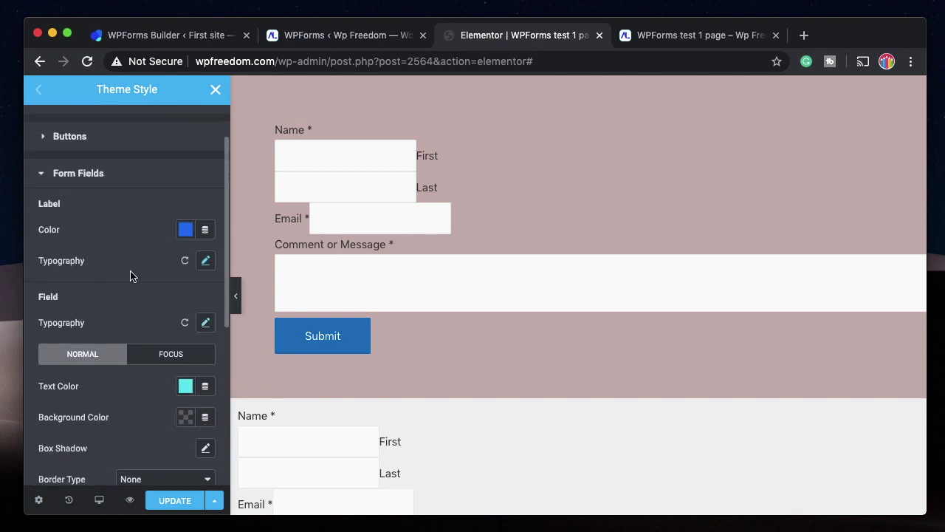
click(679, 37)
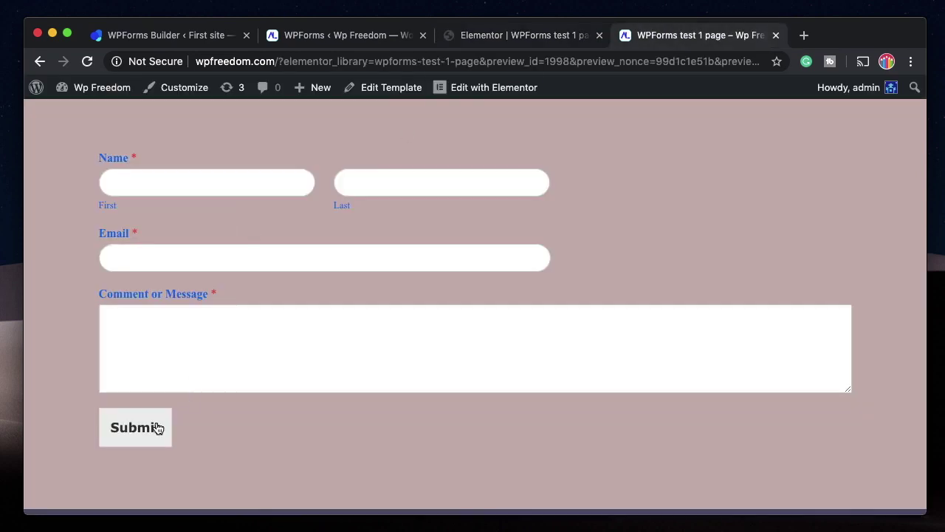
click(532, 37)
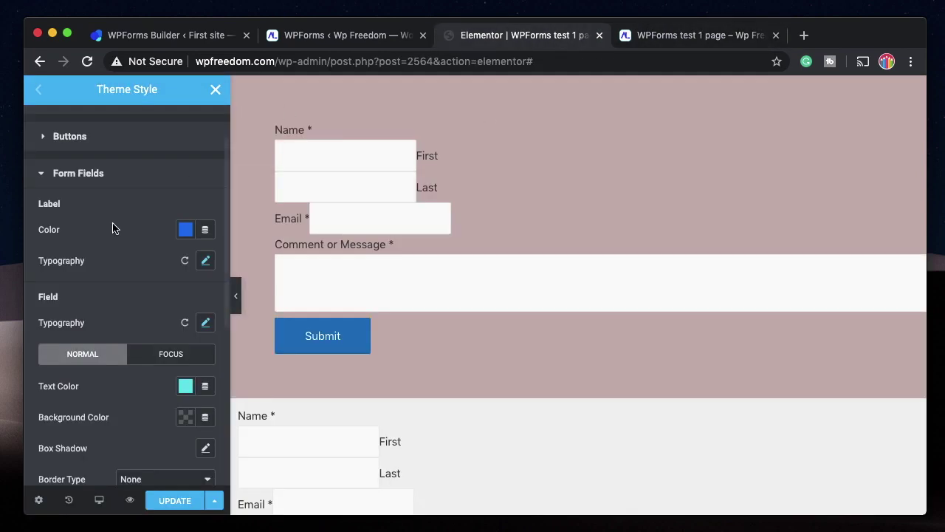
click(97, 184)
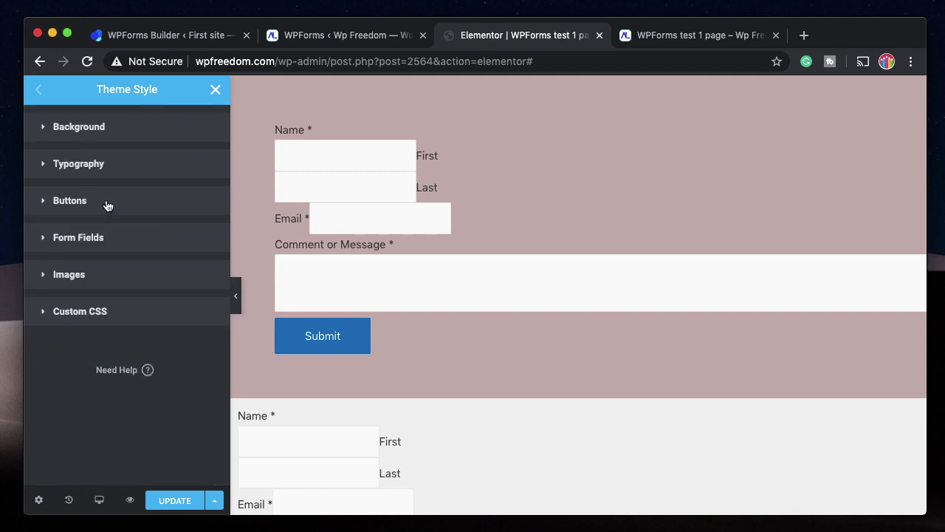
Expand the Buttons settings and check the #F1F1F1 button text colour.
click(107, 205)
scroll(103, 303, down, 1)
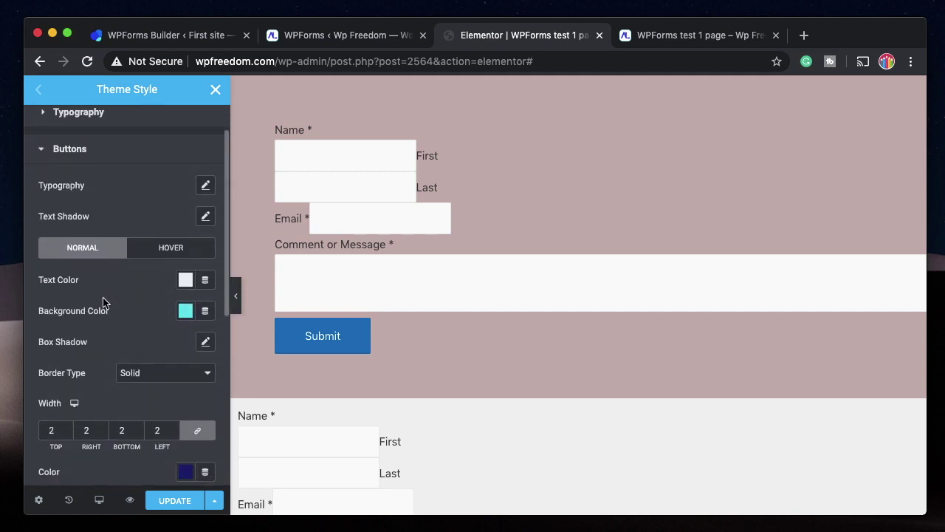
click(185, 280)
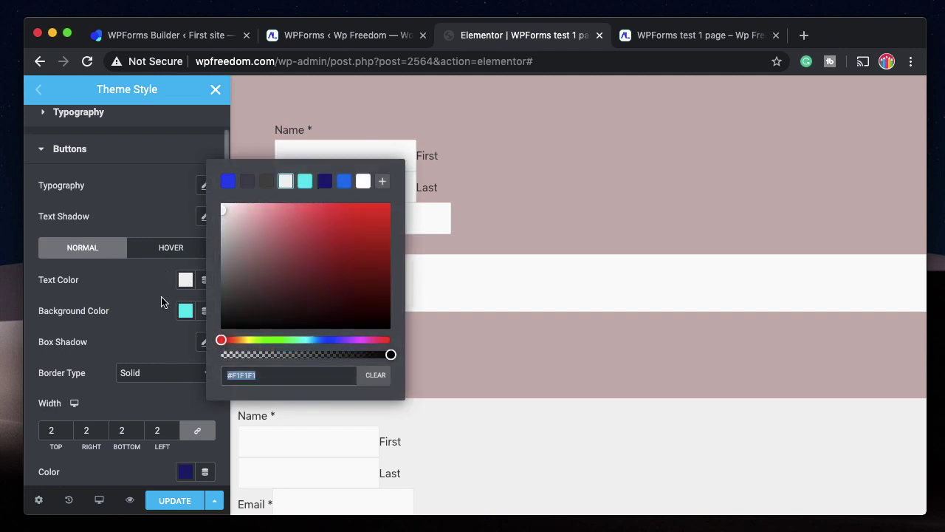
click(161, 301)
Give the button background a preset swatch (#0DE4EF) and switch to the preview page.
click(185, 311)
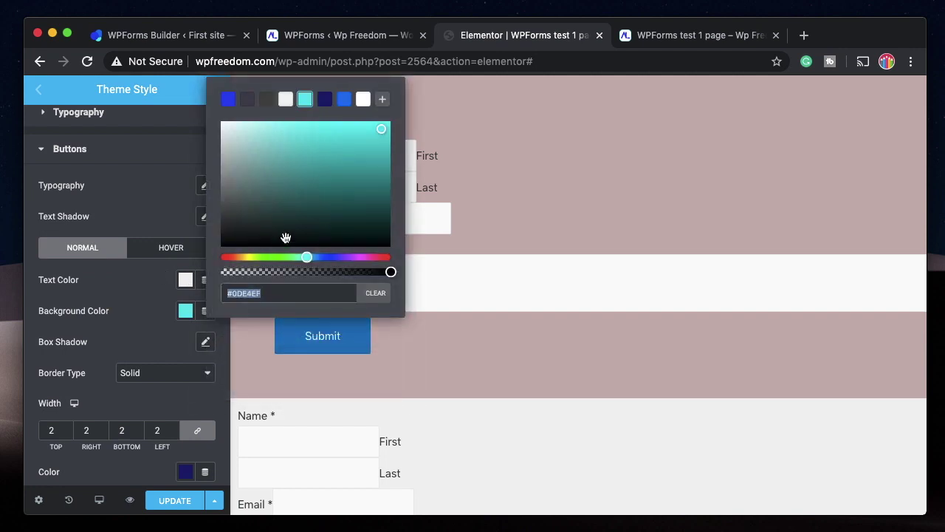
click(325, 99)
scroll(130, 277, down, 5)
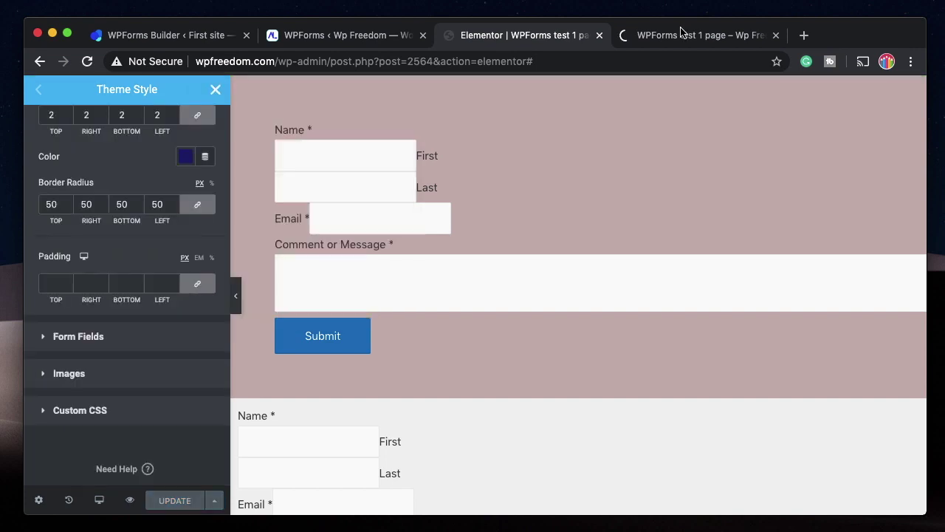
click(678, 35)
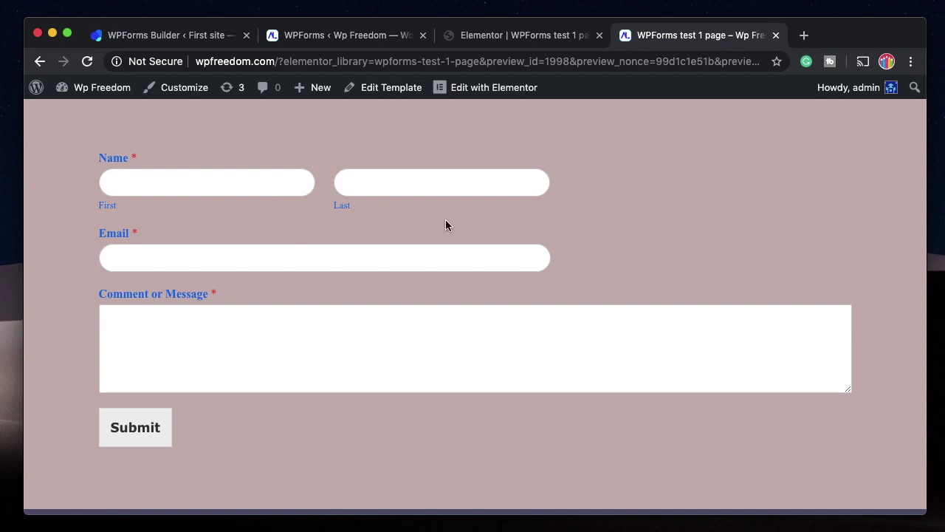
Back in the editor, close the Theme Style panel to bring back the Elements list.
click(545, 34)
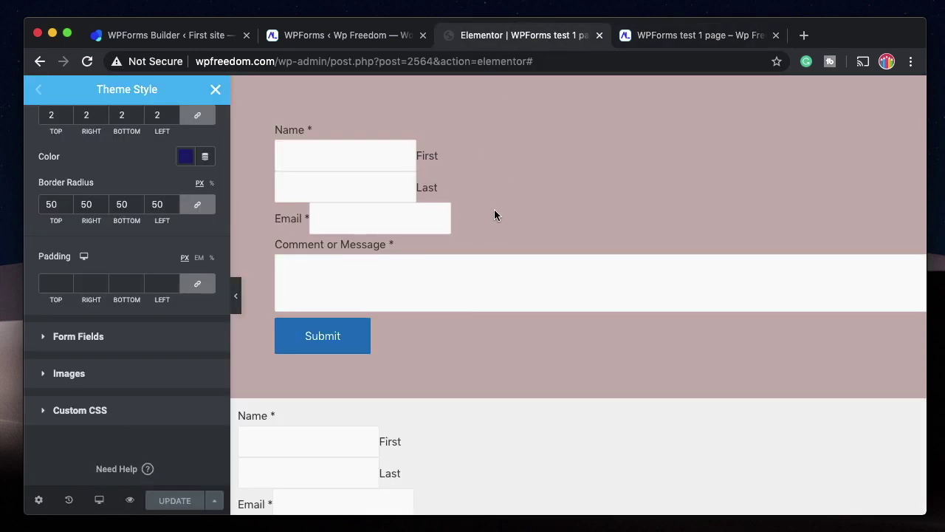
scroll(482, 388, down, 3)
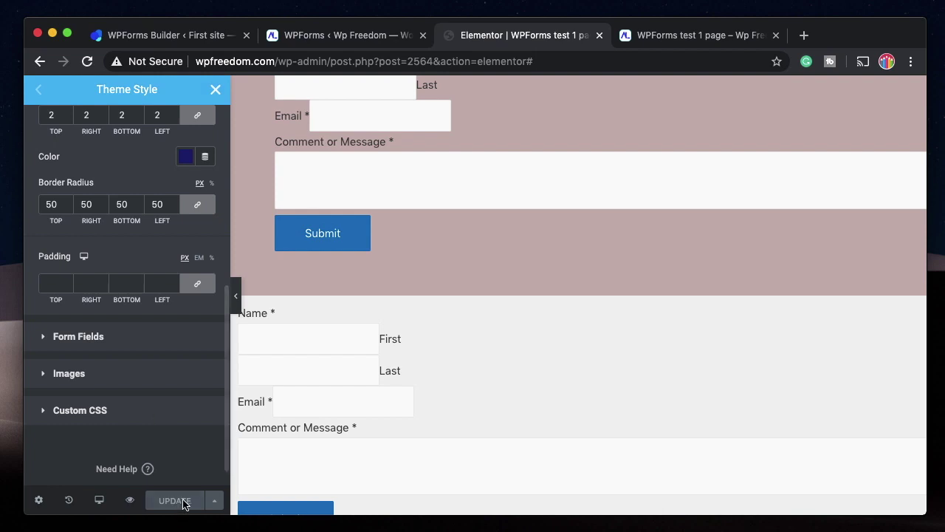
click(213, 90)
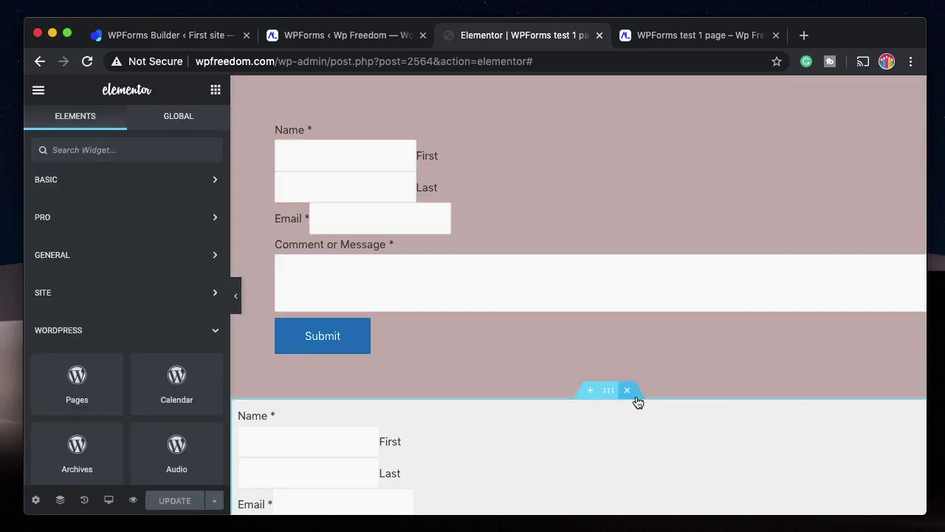
Delete the lower duplicate form, save, and add a second column with the form moved right.
click(629, 390)
click(175, 502)
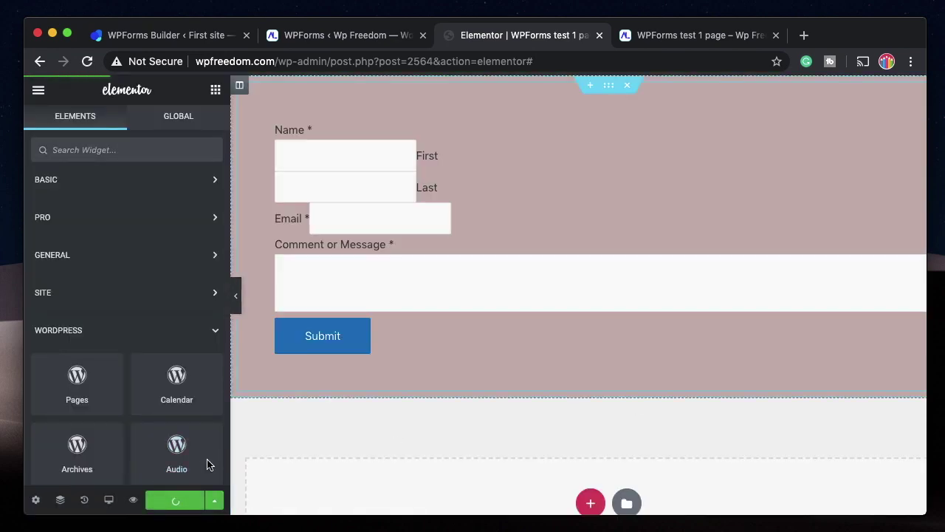
click(612, 149)
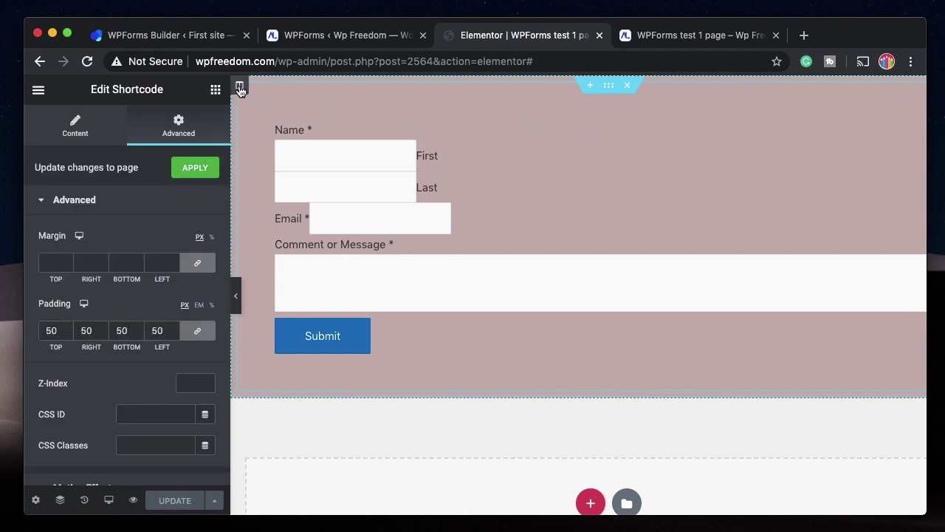
right_click(240, 87)
click(277, 150)
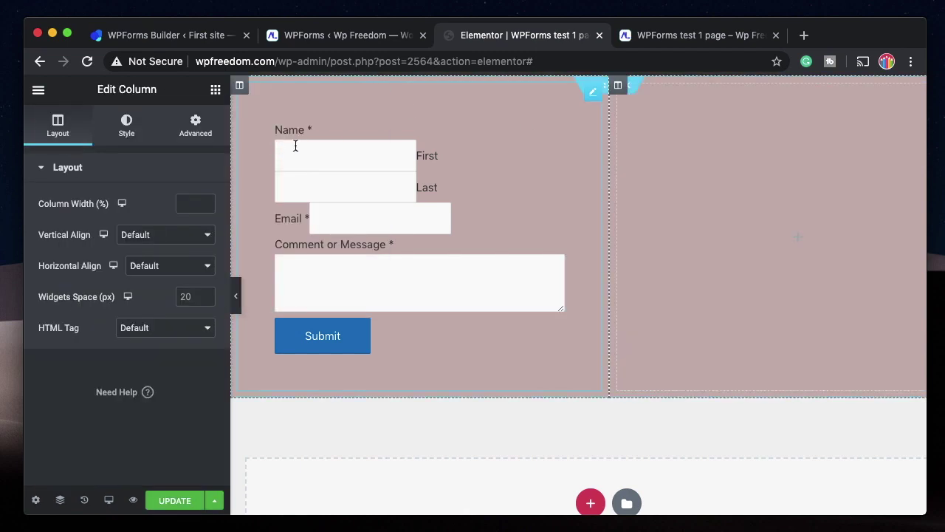
drag(595, 101, 730, 88)
Add an Image widget with the yellow image in the left column, vertically aligned Middle.
click(348, 151)
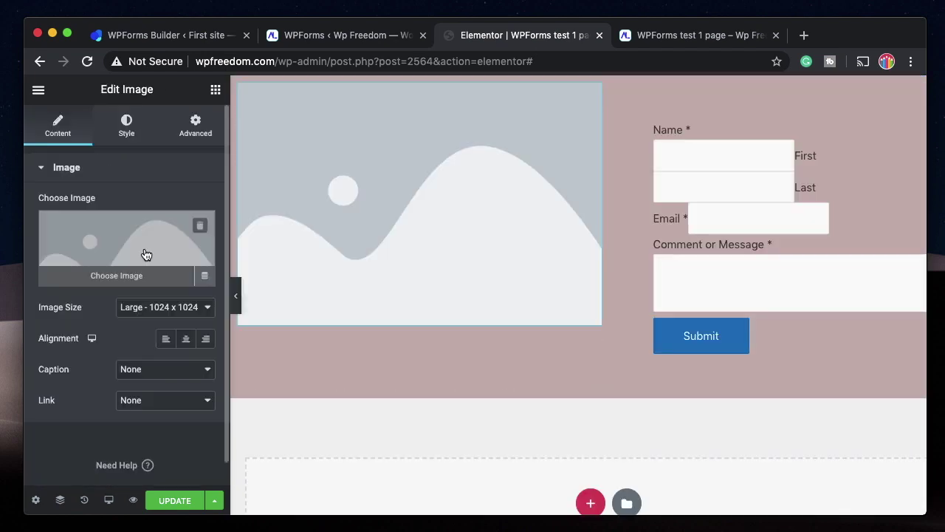
click(144, 253)
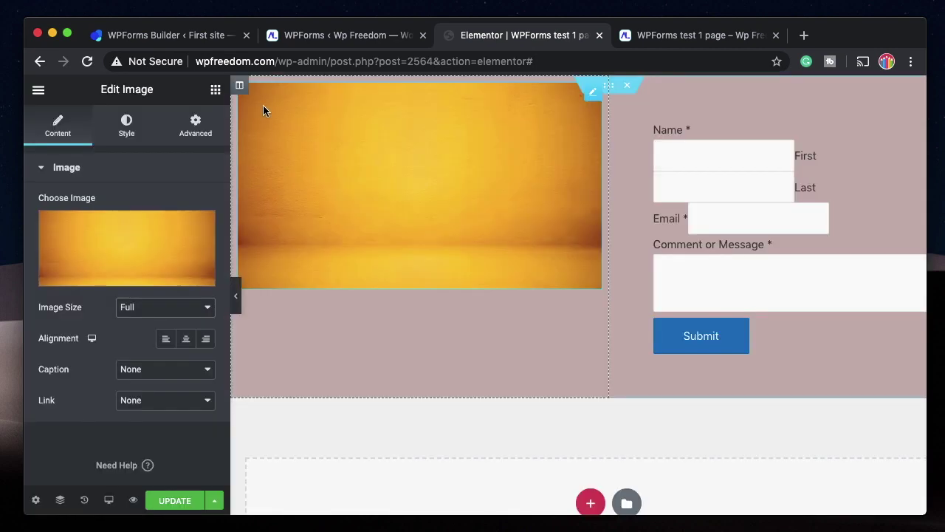
click(239, 85)
click(158, 234)
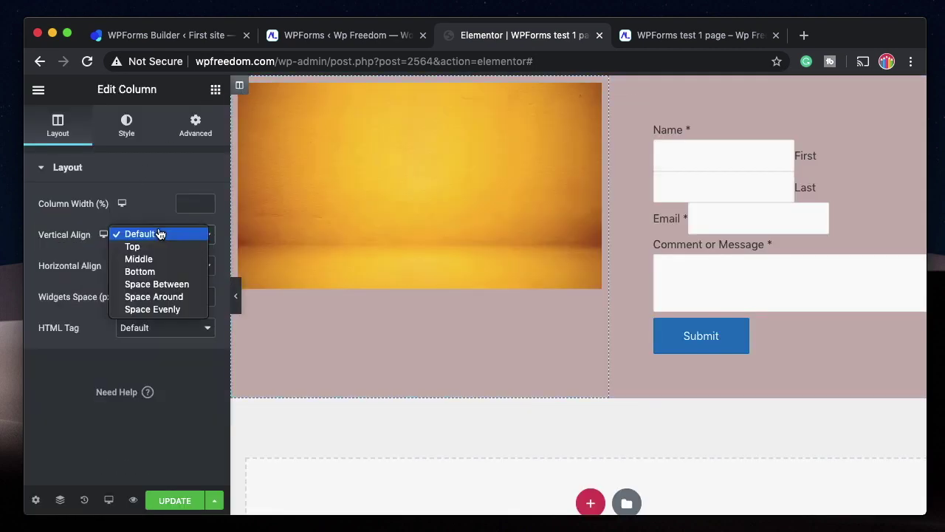
click(158, 259)
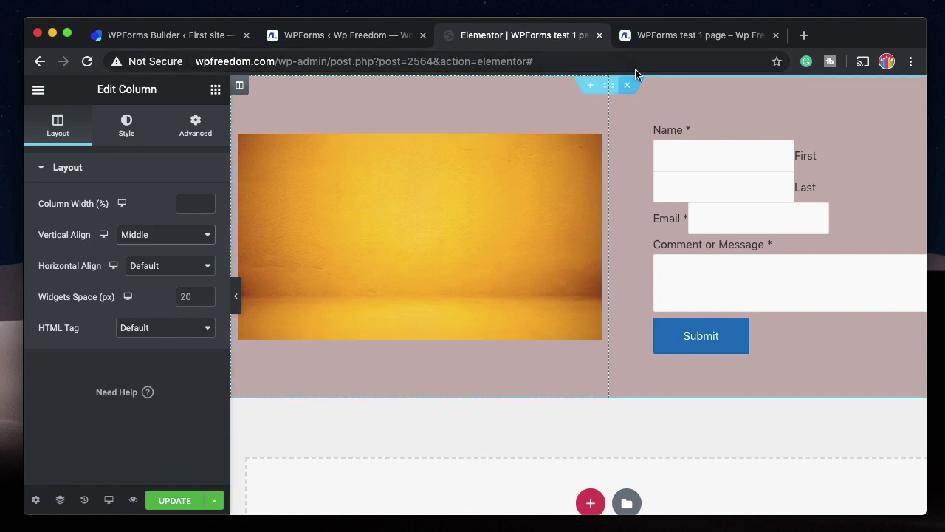
Delete the yellow image widget and set the yellow image as the section's background.
click(593, 147)
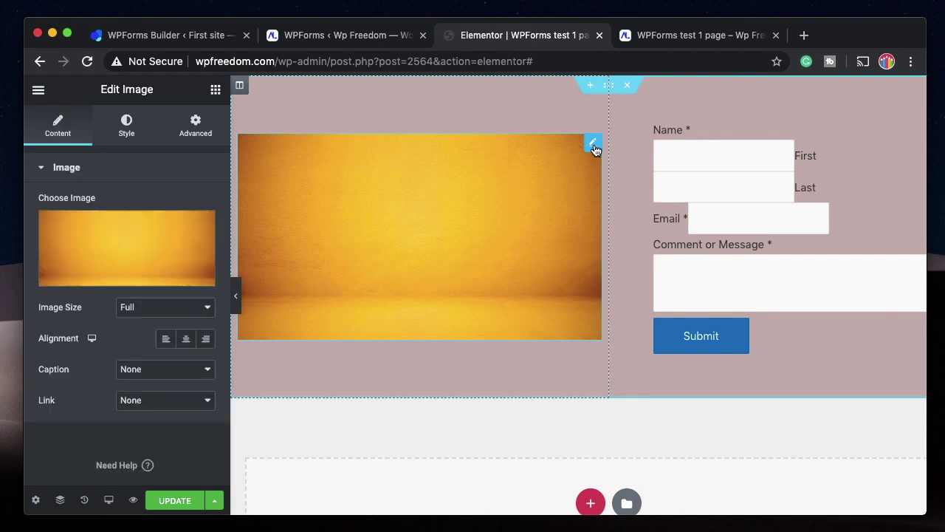
right_click(595, 149)
click(624, 359)
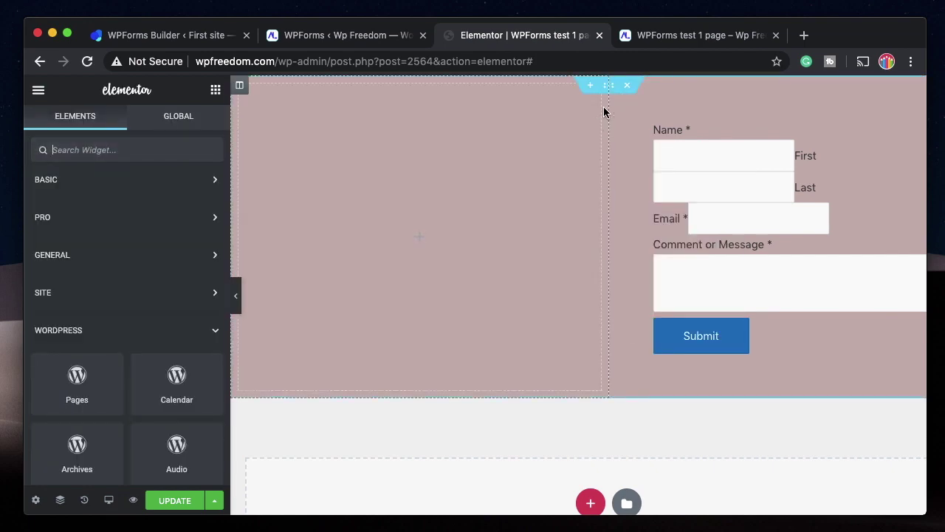
click(608, 86)
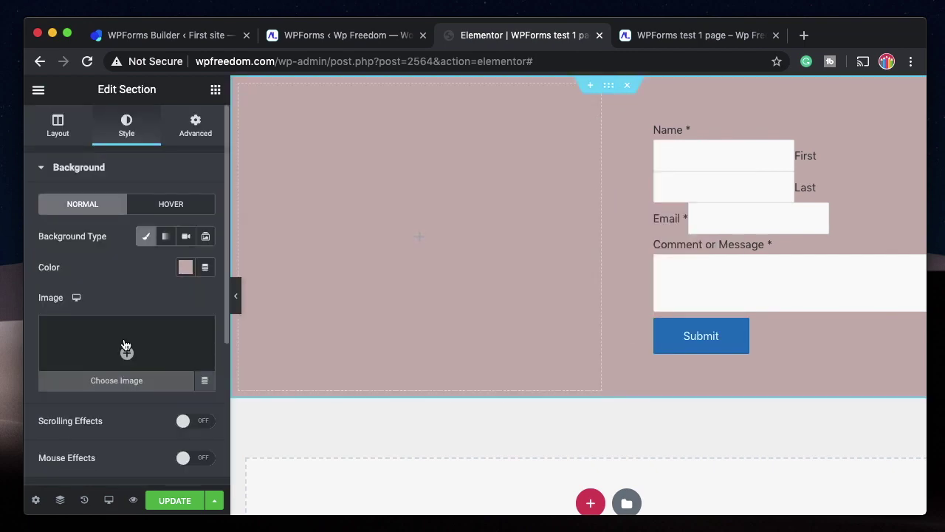
click(125, 346)
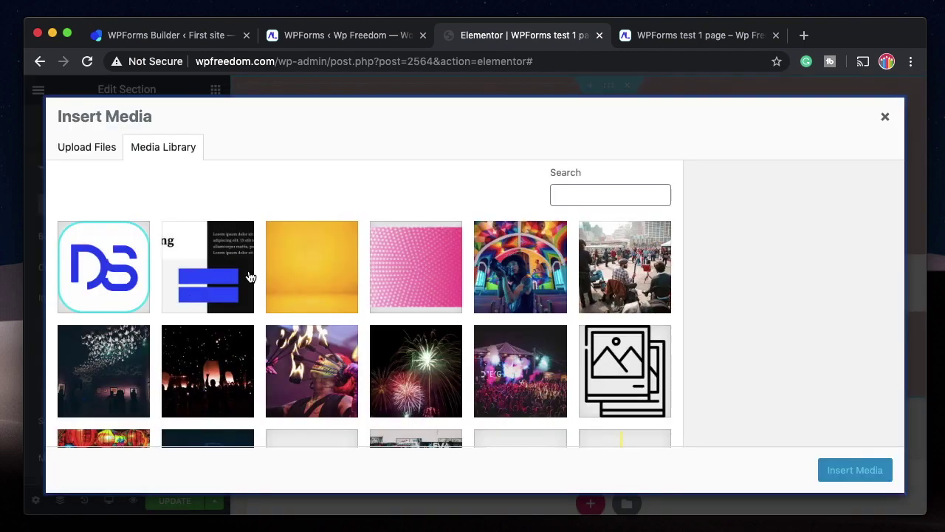
click(317, 268)
click(854, 470)
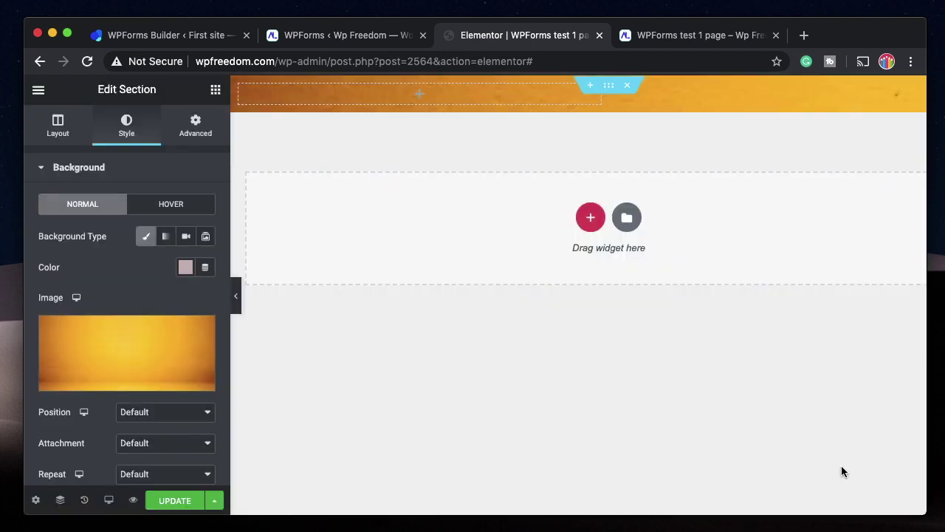
Save the template and check the yellow background in the preview.
click(175, 500)
click(678, 43)
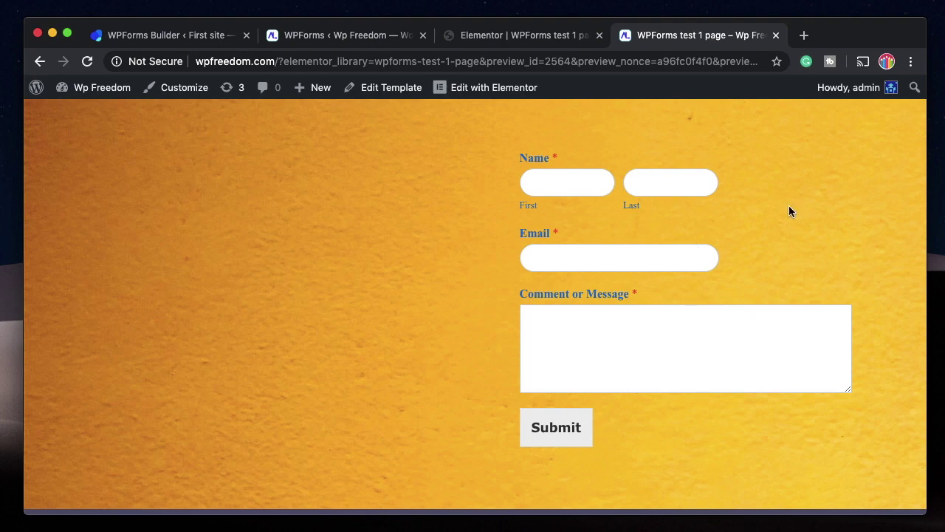
click(531, 37)
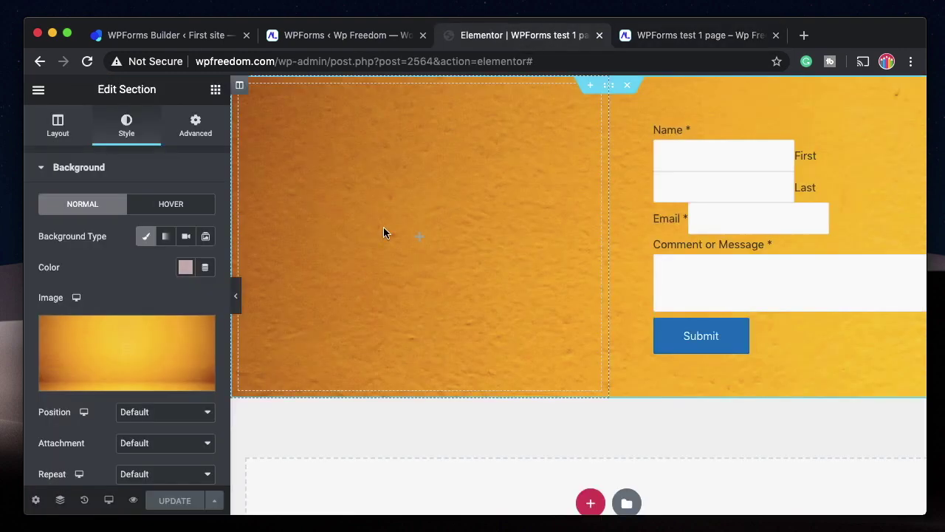
Add a Heading widget to the empty left column titled 'Fill In Your Form'.
click(420, 237)
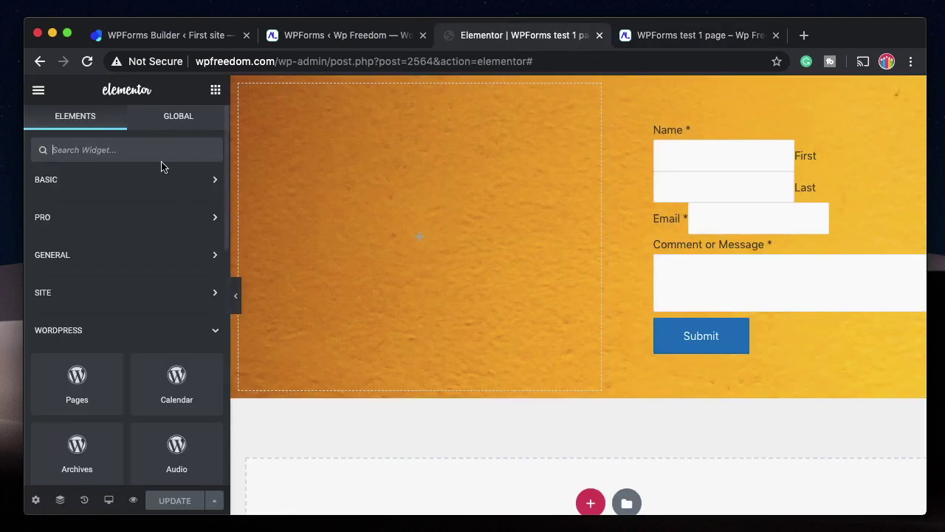
click(148, 180)
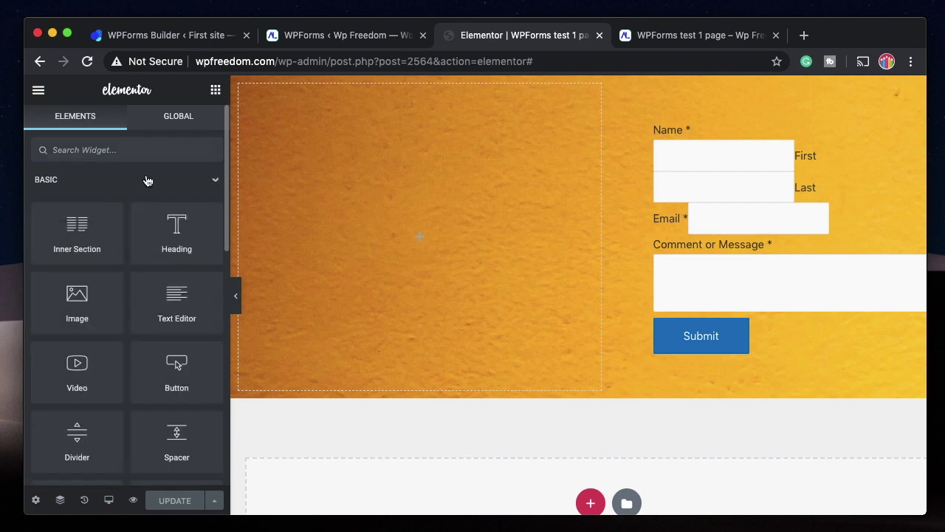
drag(166, 244, 418, 237)
triple_click(121, 221)
text(DFi)
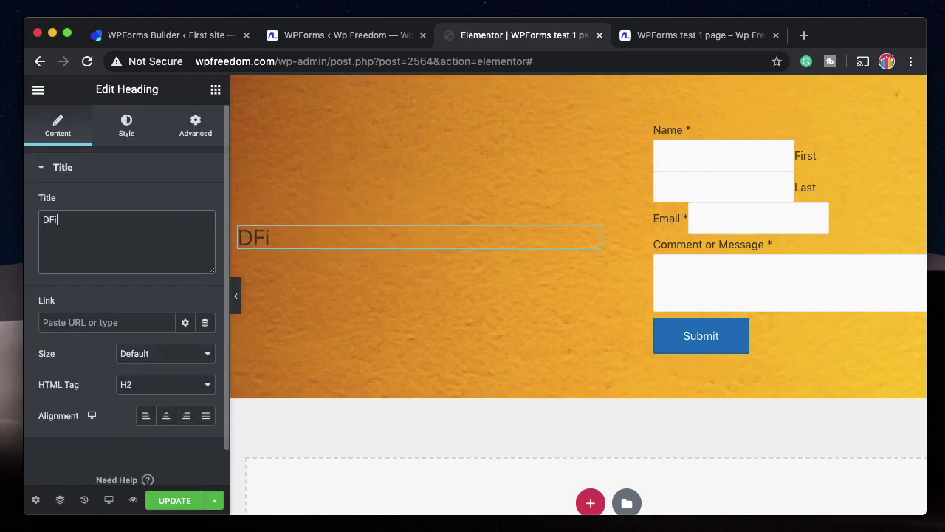
key(BackSpace)
key(BackSpace)
text(Fill In Your Form)
Colour the heading dark blue and try Screen, Overlay, Color Dodge and Difference blend modes.
click(126, 125)
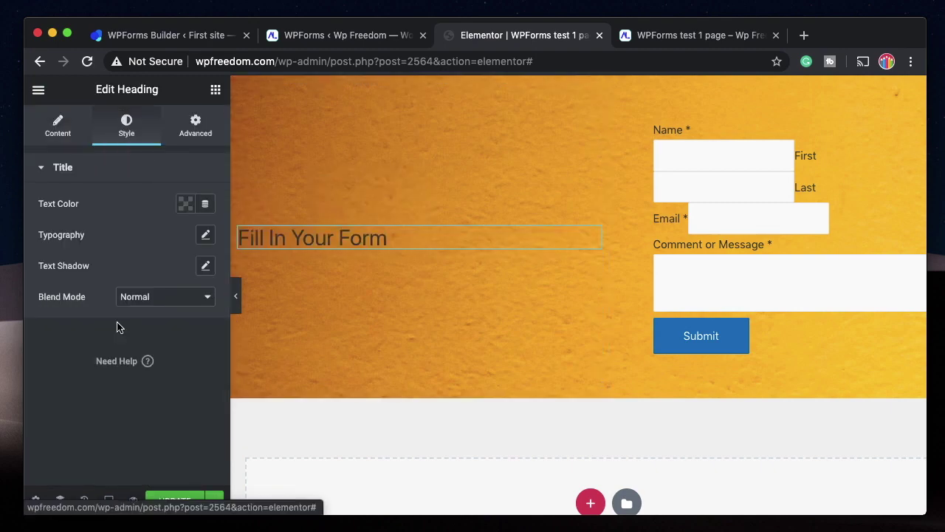
click(187, 206)
click(149, 205)
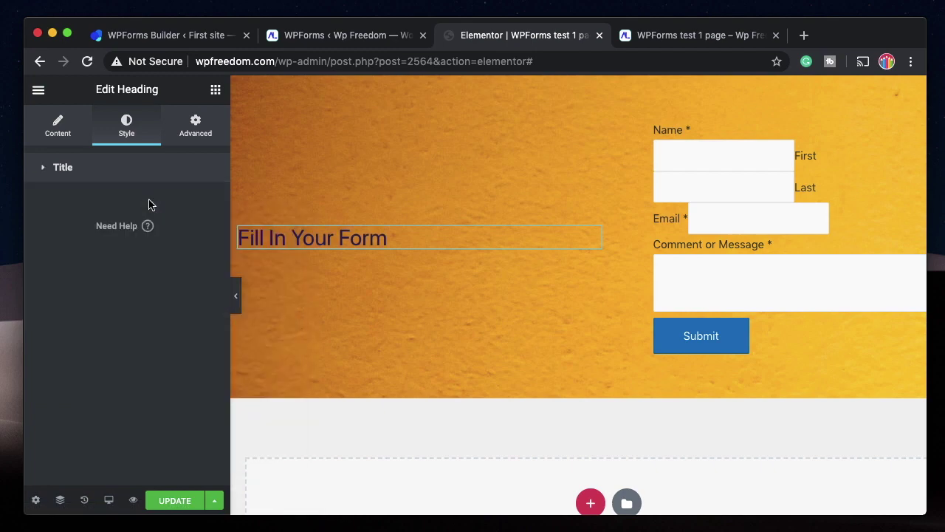
click(140, 177)
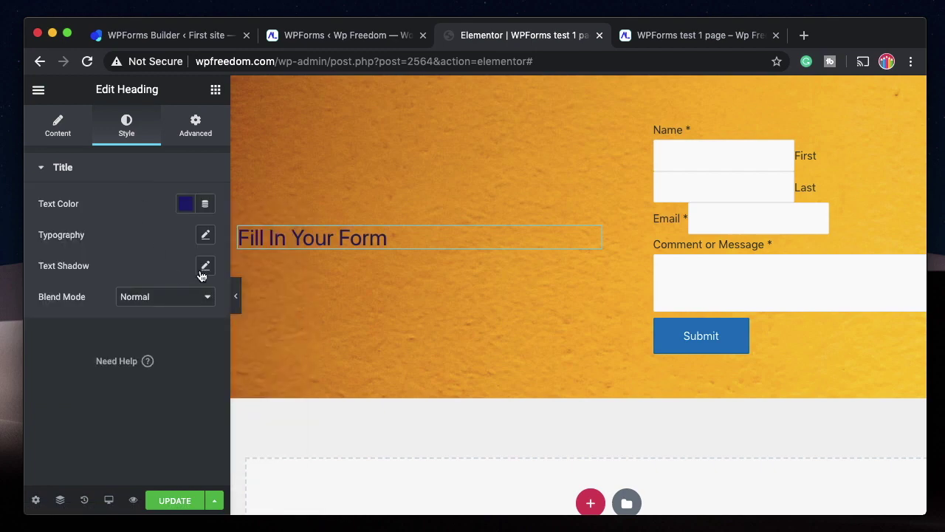
click(187, 299)
click(188, 320)
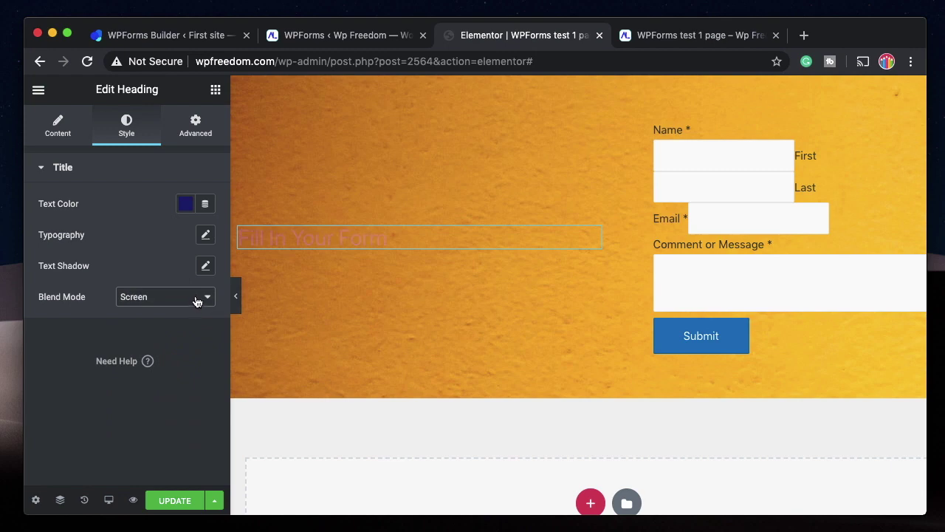
click(197, 299)
click(181, 308)
click(202, 299)
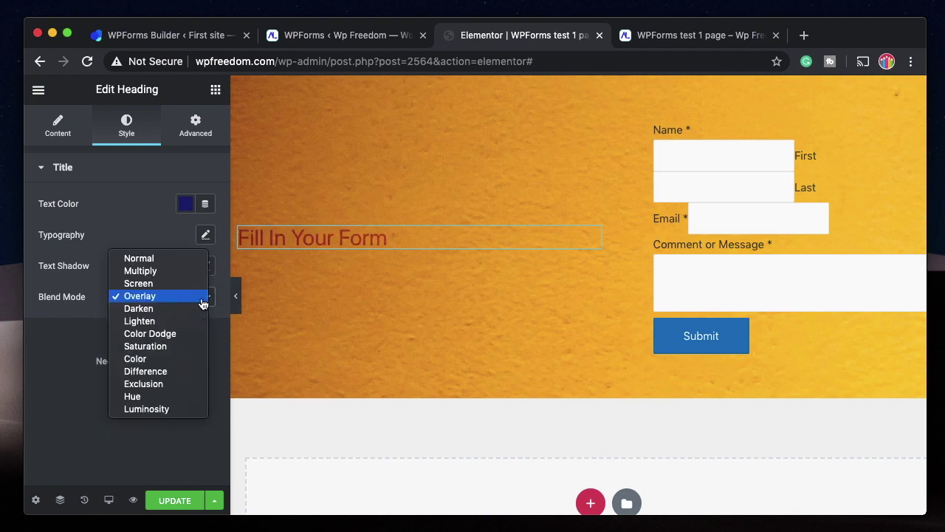
click(182, 334)
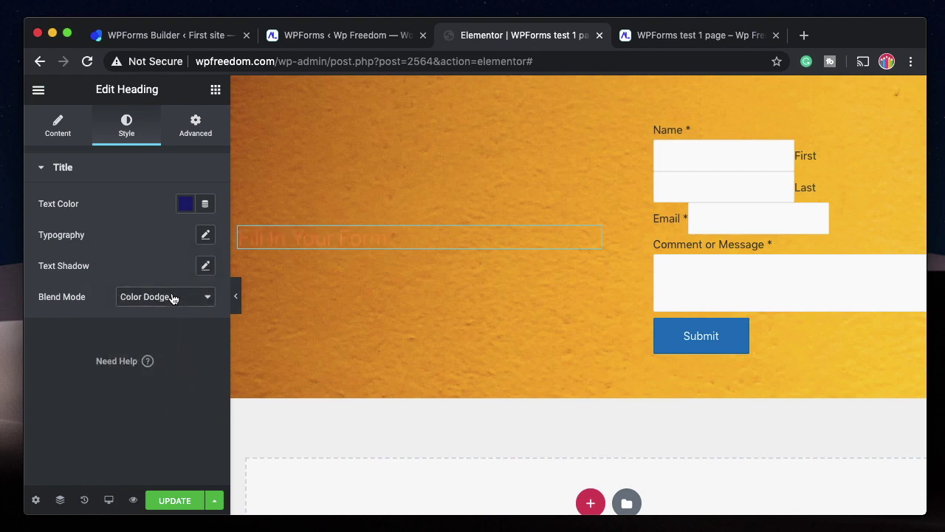
click(173, 297)
click(164, 334)
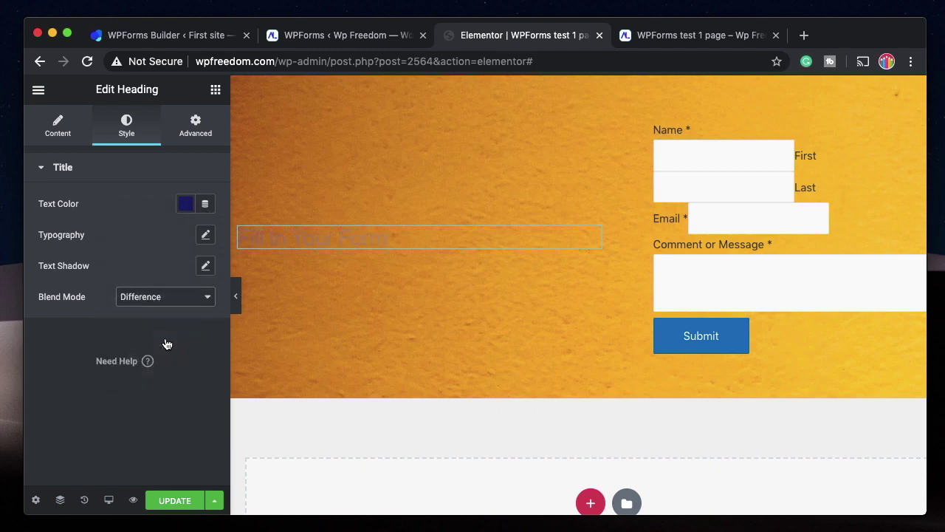
click(182, 302)
Set the heading's typography size to 64 px and return to the widget list.
click(205, 234)
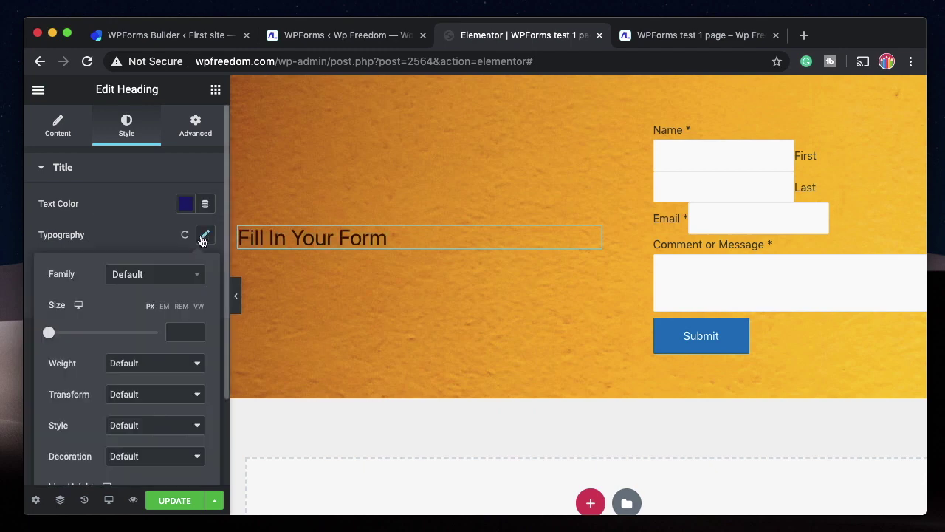
drag(50, 333, 86, 345)
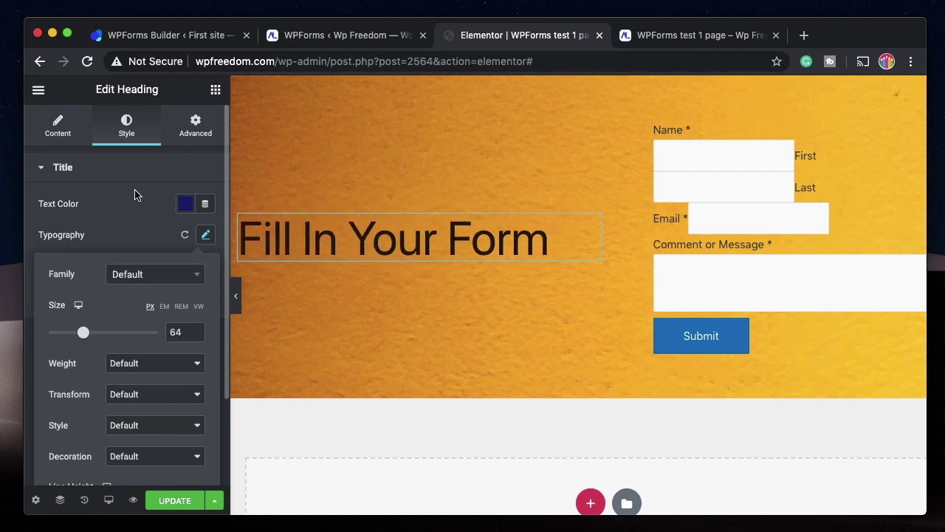
click(174, 168)
click(215, 90)
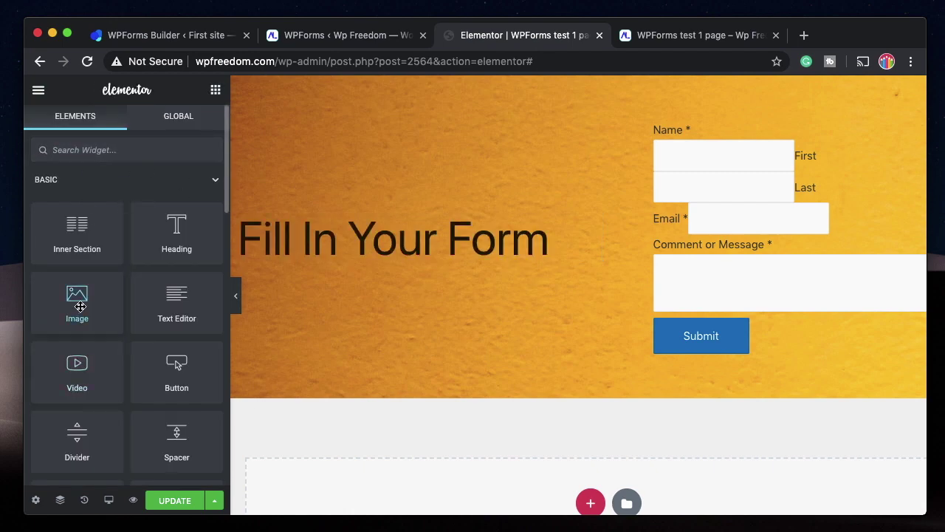
Add an Image widget below the heading showing the DS logo from the Media Library.
drag(77, 299, 341, 244)
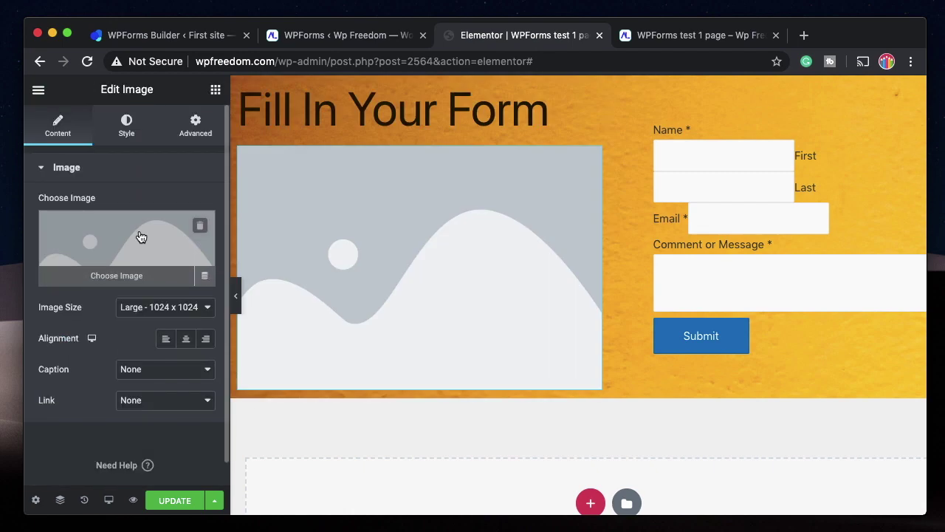
click(139, 236)
click(122, 260)
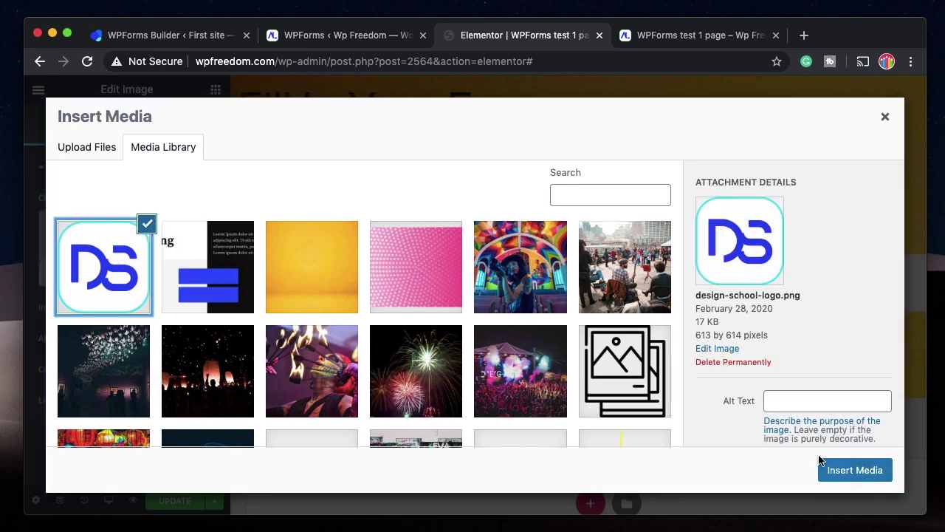
click(839, 468)
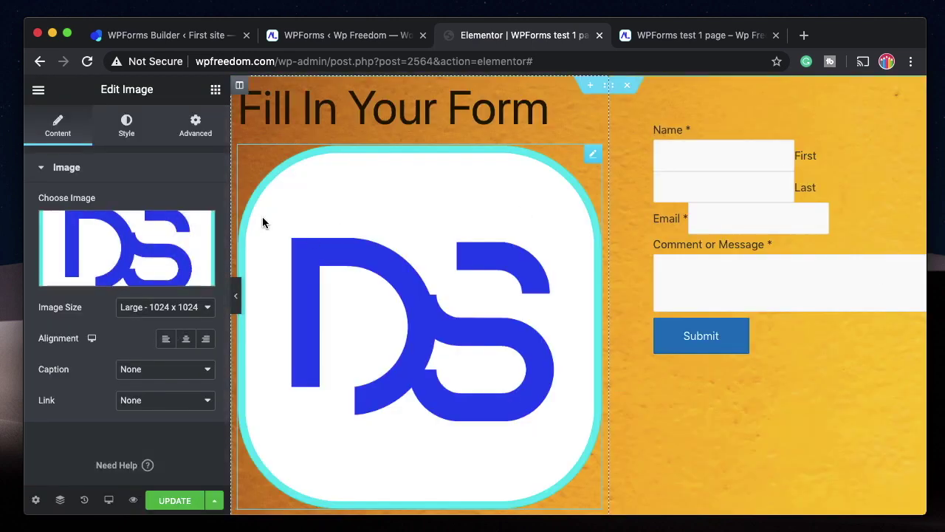
Resize the logo to a custom 50×50 and move it above the heading.
click(137, 307)
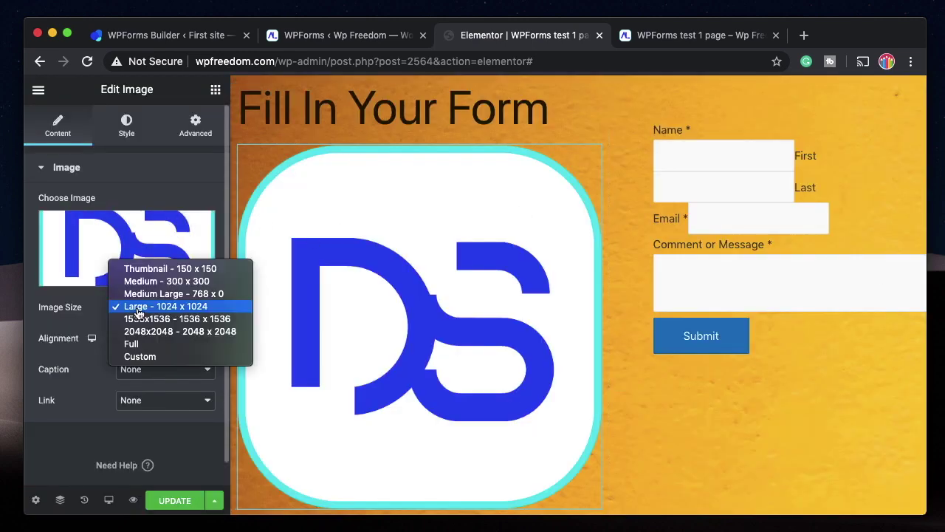
click(152, 357)
click(66, 393)
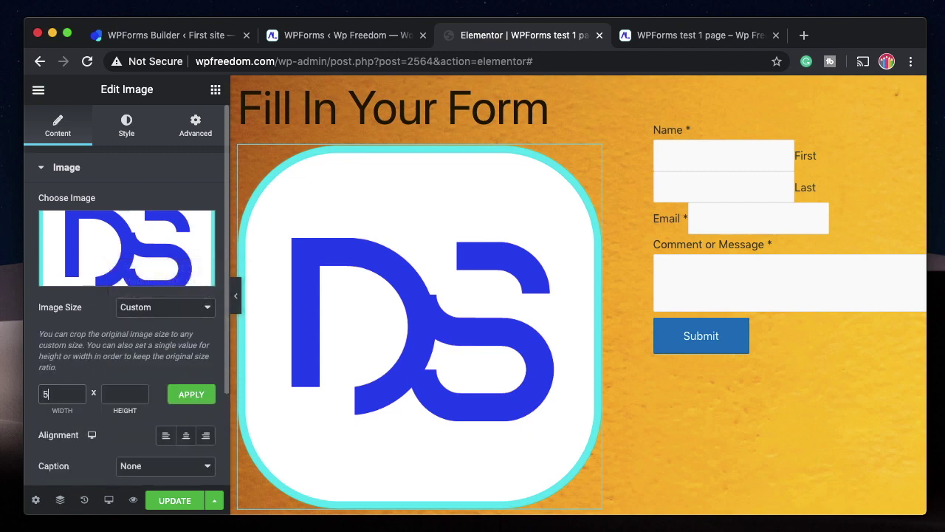
click(125, 394)
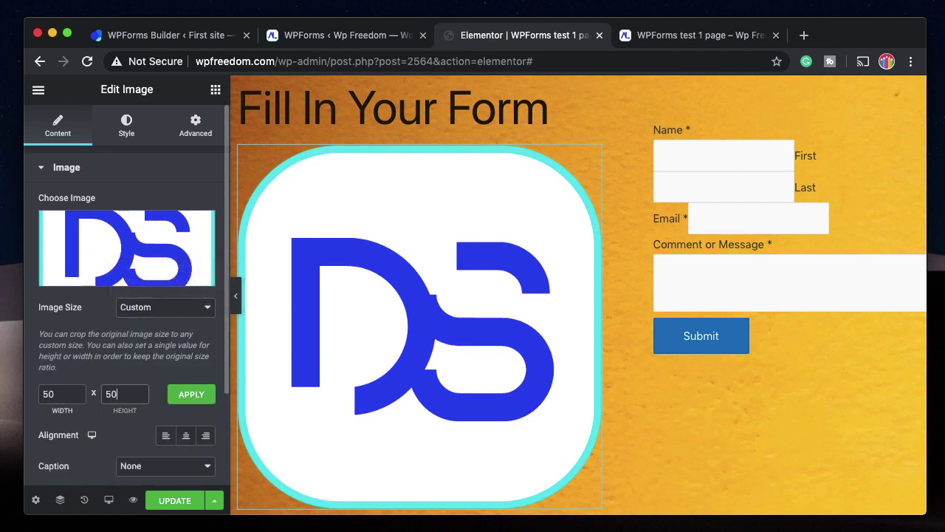
click(206, 395)
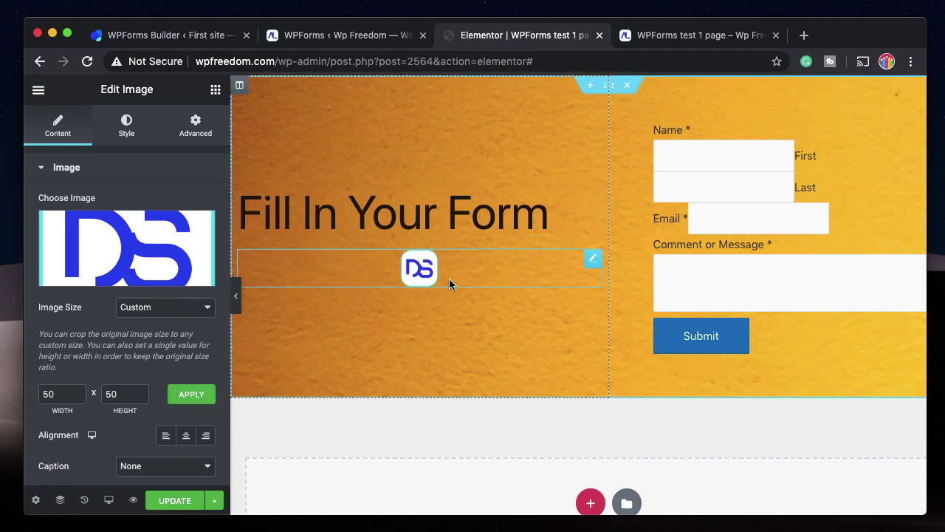
drag(593, 257, 411, 218)
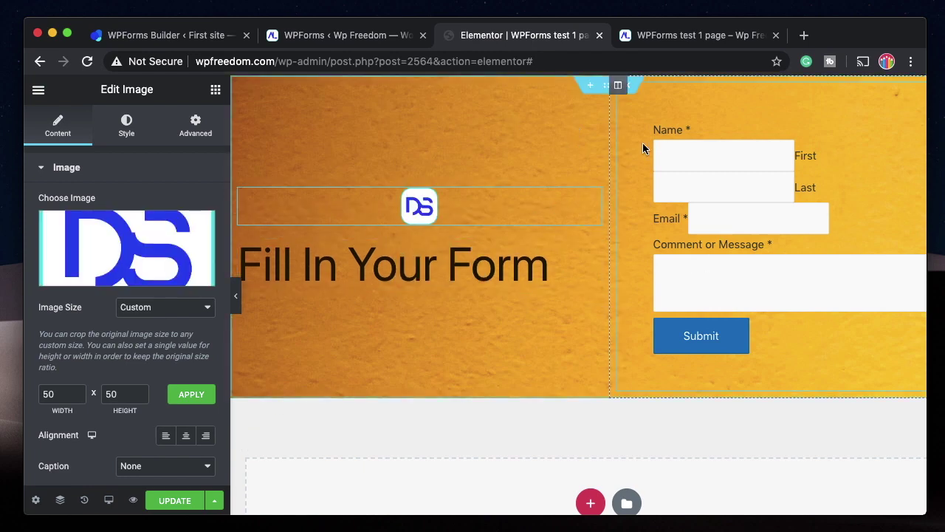
Remove the orange background image and make the section a gradient starting light grey.
click(609, 90)
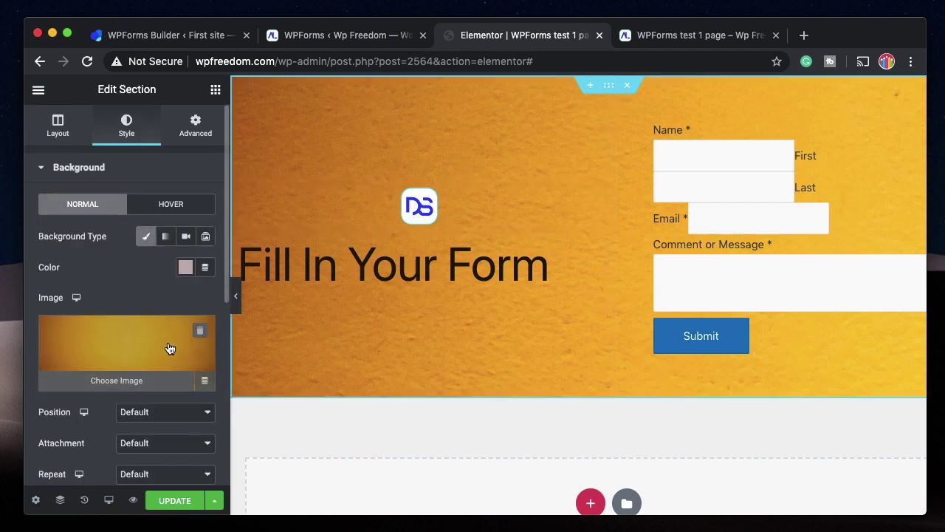
click(200, 330)
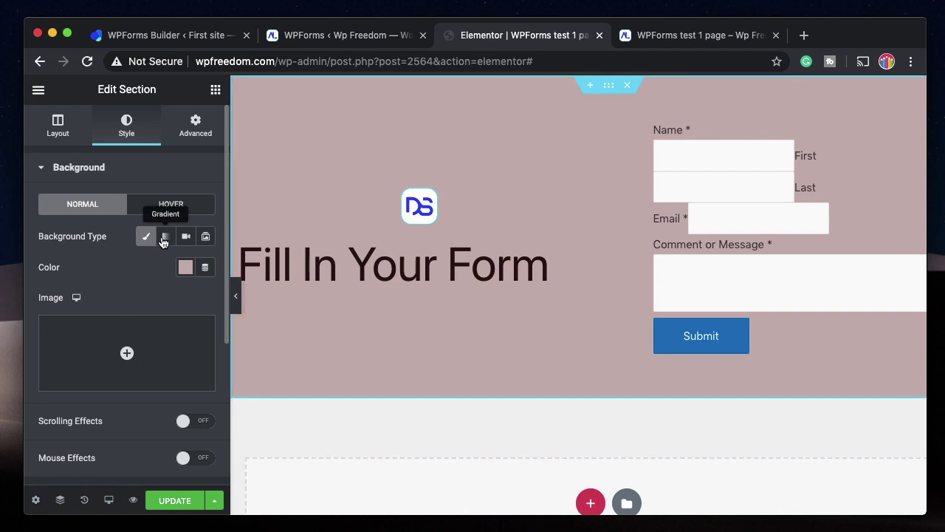
click(165, 236)
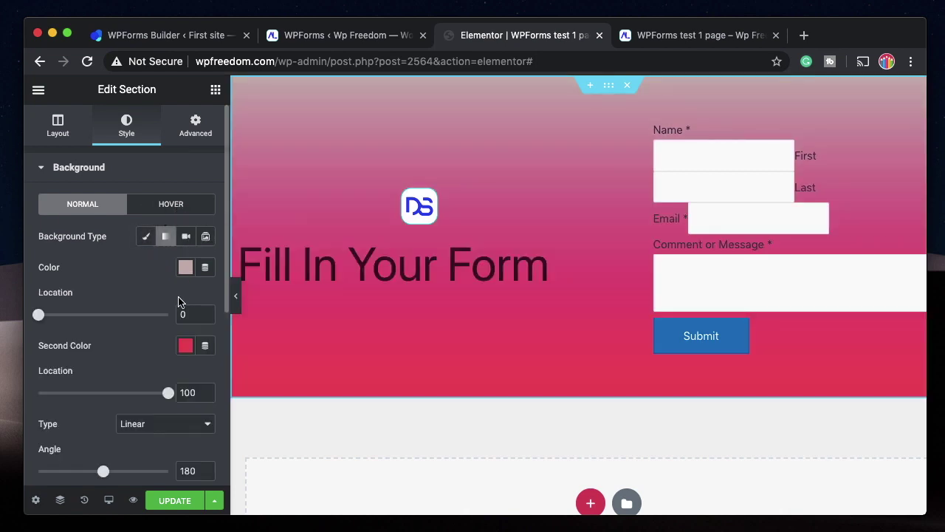
click(185, 267)
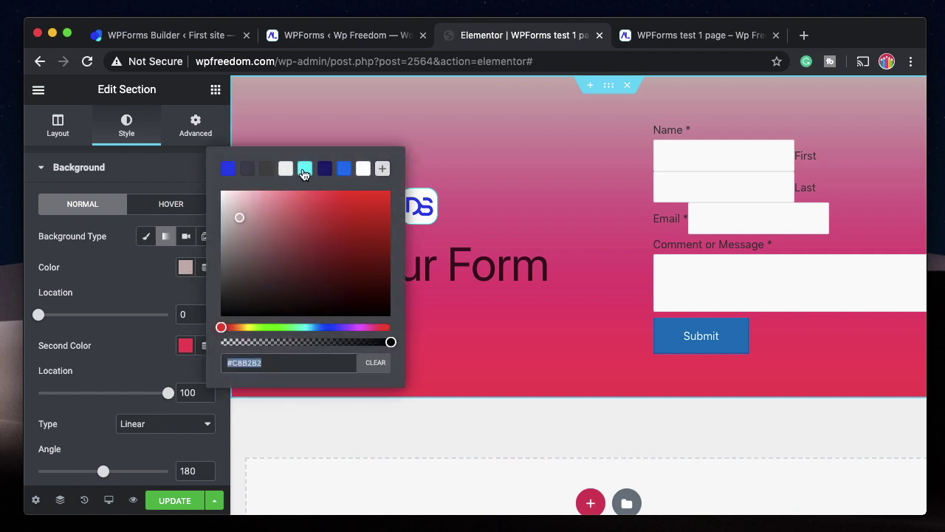
click(304, 170)
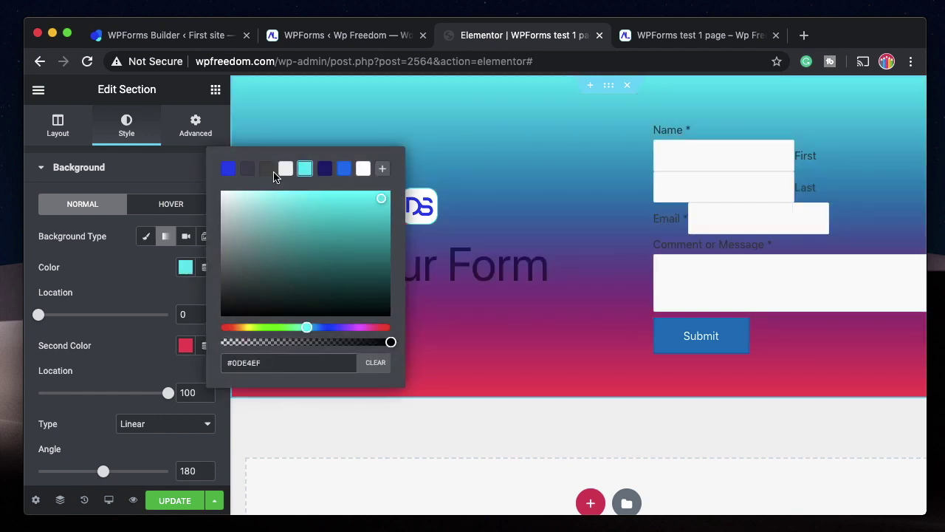
click(286, 169)
click(140, 288)
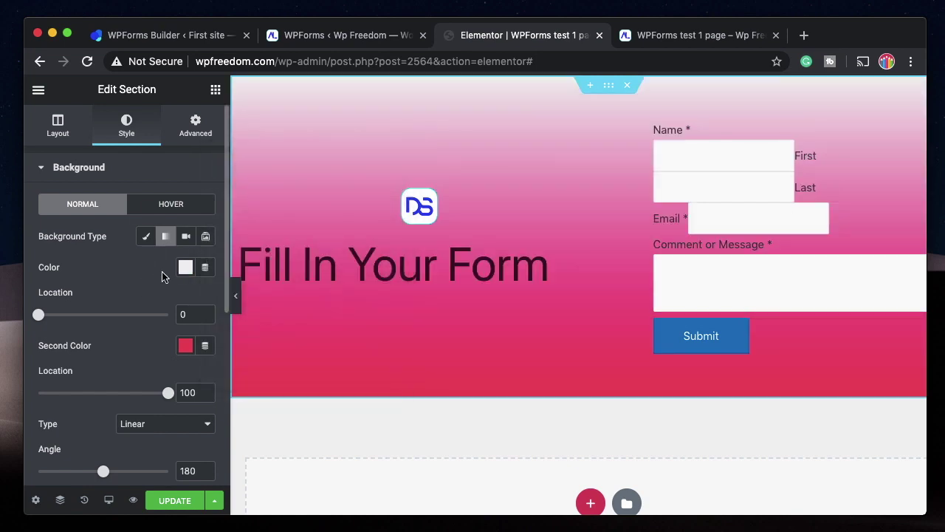
Save the template and reload the page preview to see the gradient.
click(176, 504)
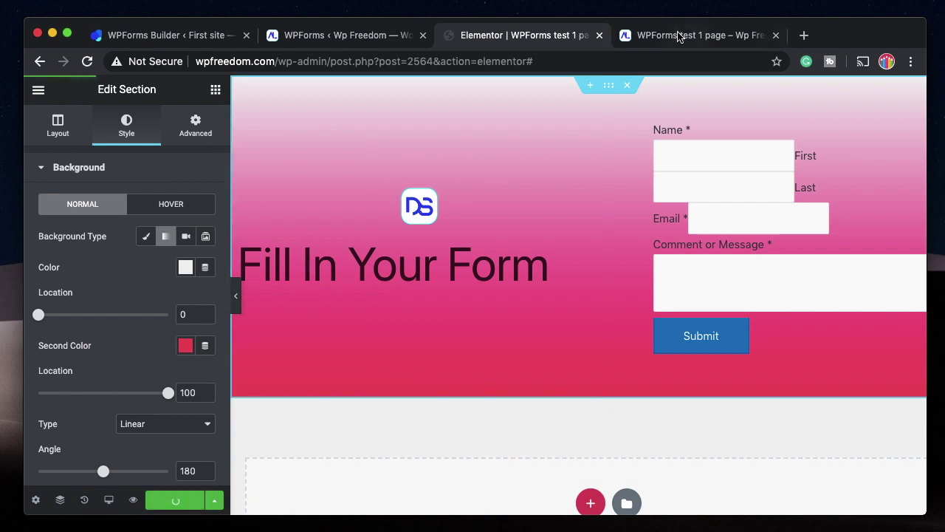
click(677, 34)
key(super+r)
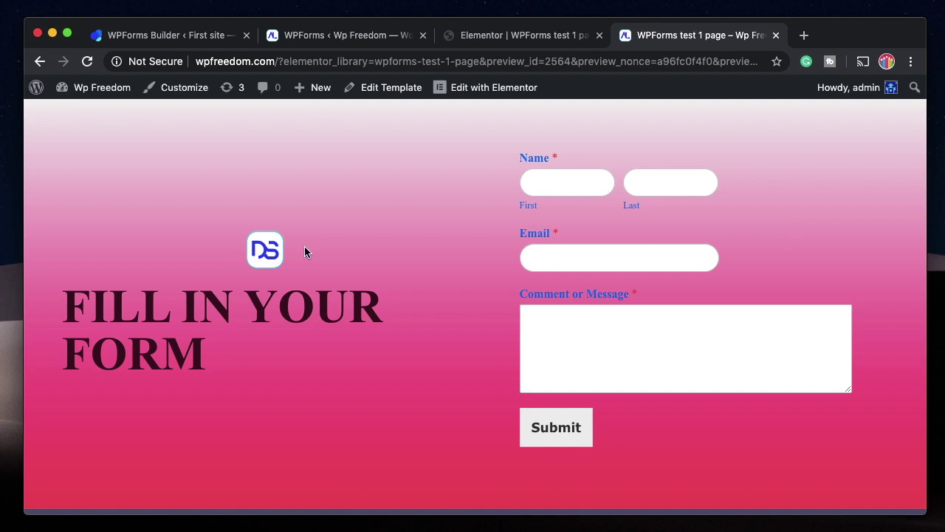
Back in the editor, centre-align the DS logo in its column.
click(528, 35)
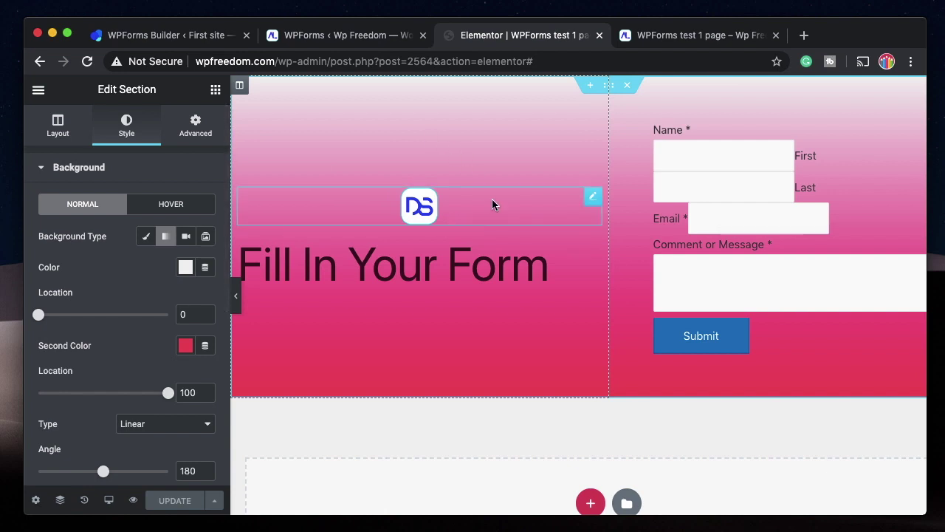
click(419, 206)
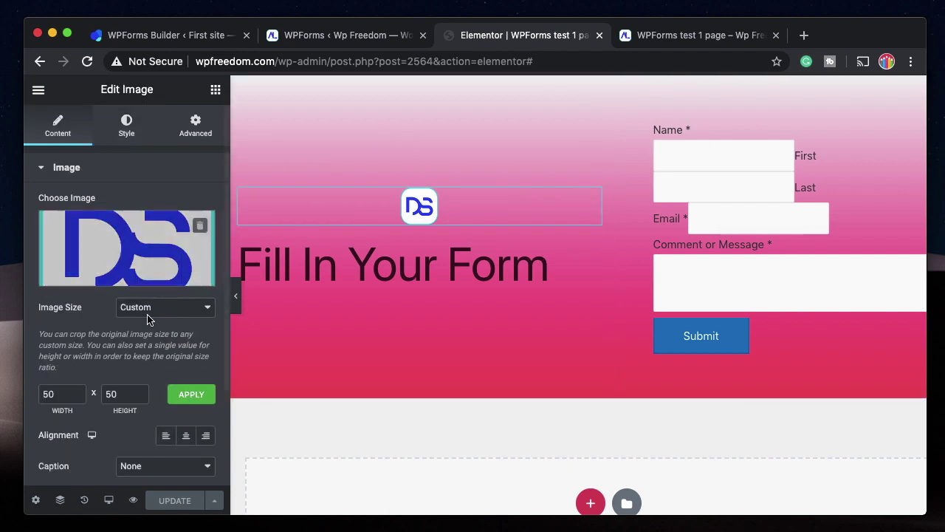
click(190, 438)
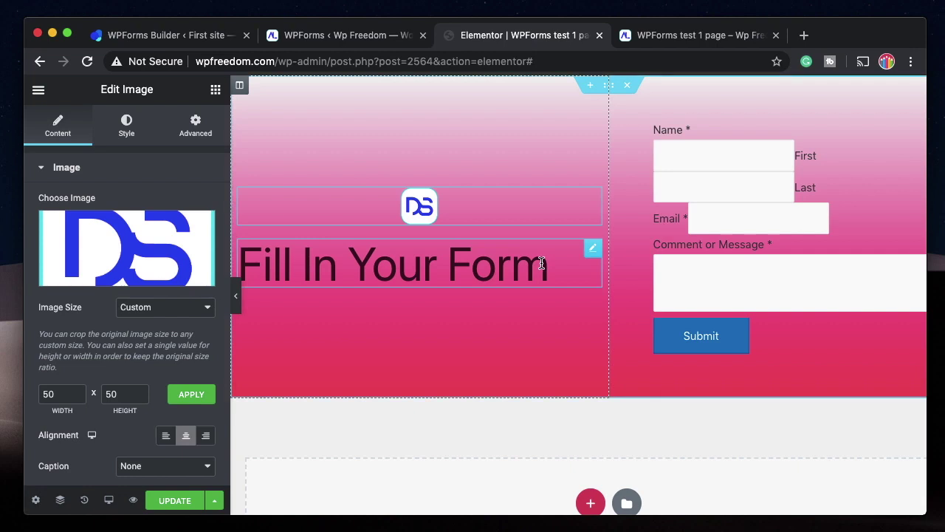
Centre-align the Fill In Your Form heading, save, and view the preview.
click(544, 262)
click(74, 127)
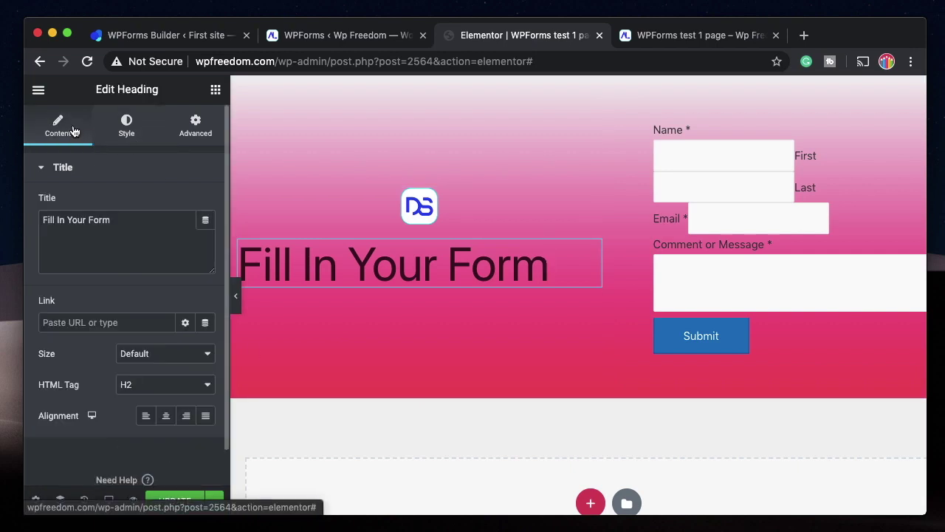
click(166, 417)
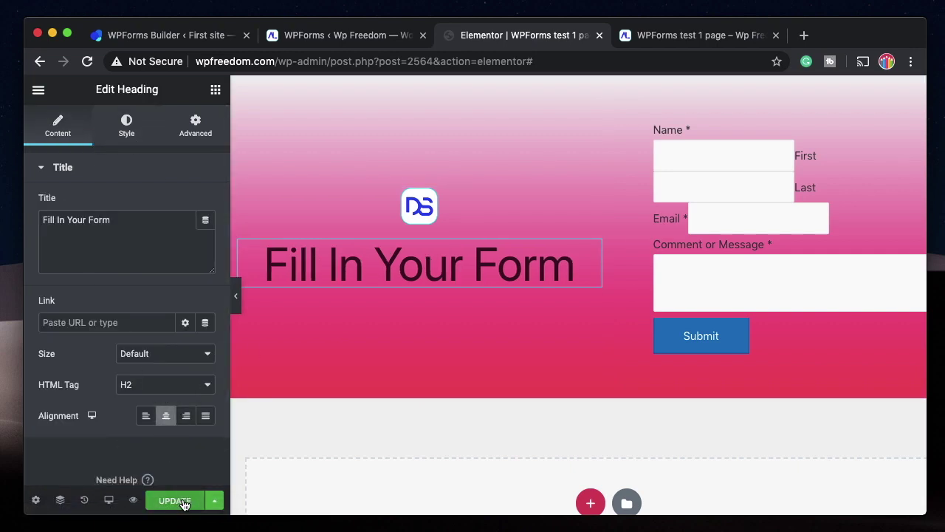
click(183, 503)
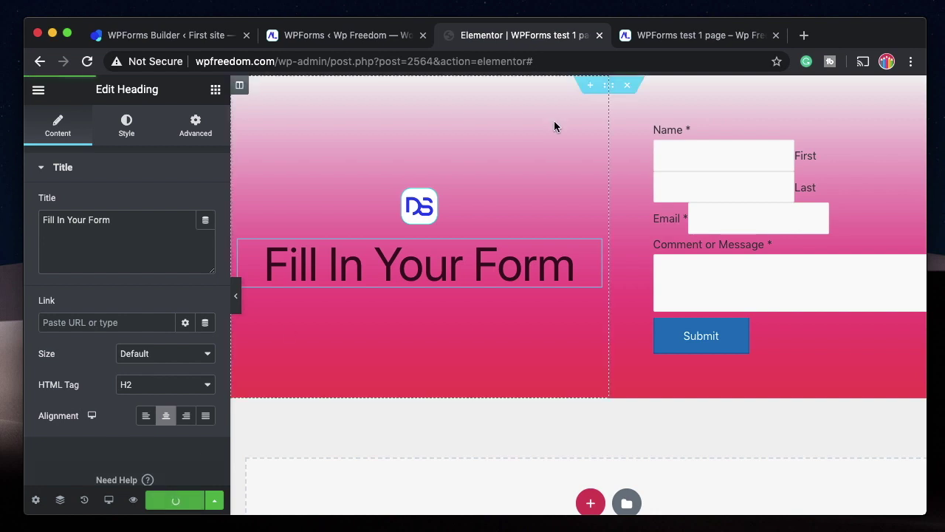
click(671, 35)
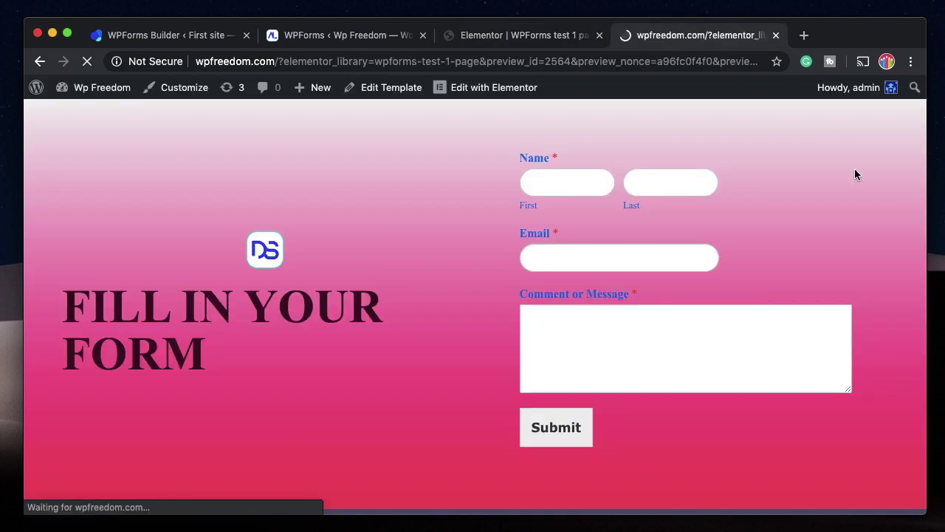